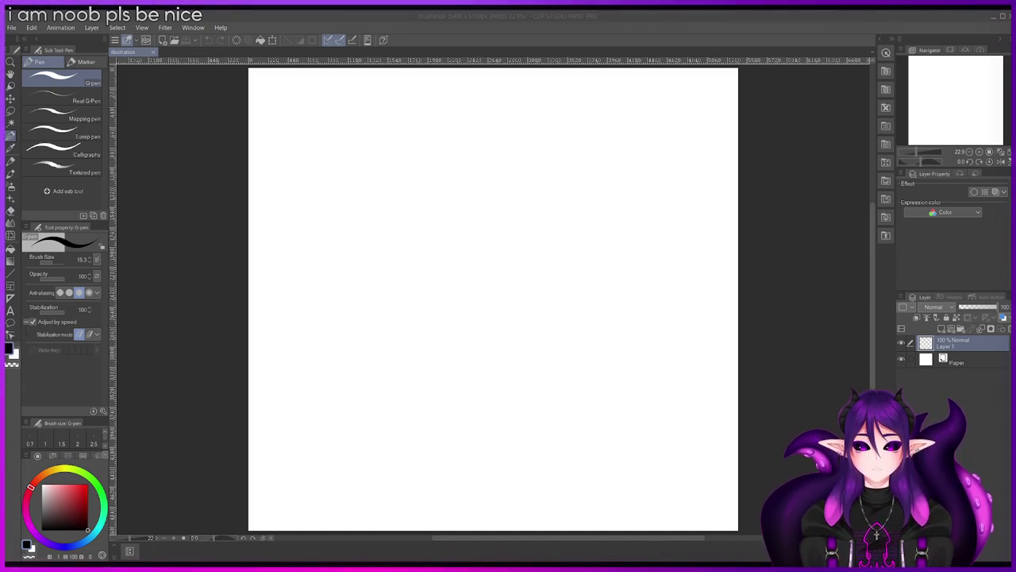
Step: Open the reference photo IMG_7403.jpg alongside the blank illustration
{"action": "key", "text": "alt+Tab"}
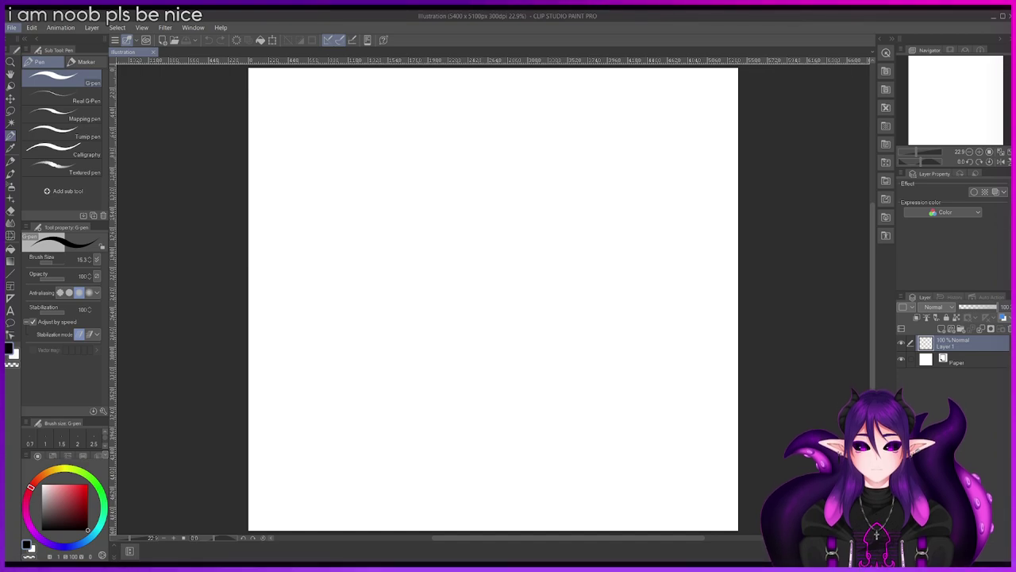
{"action": "key", "text": "alt+Tab"}
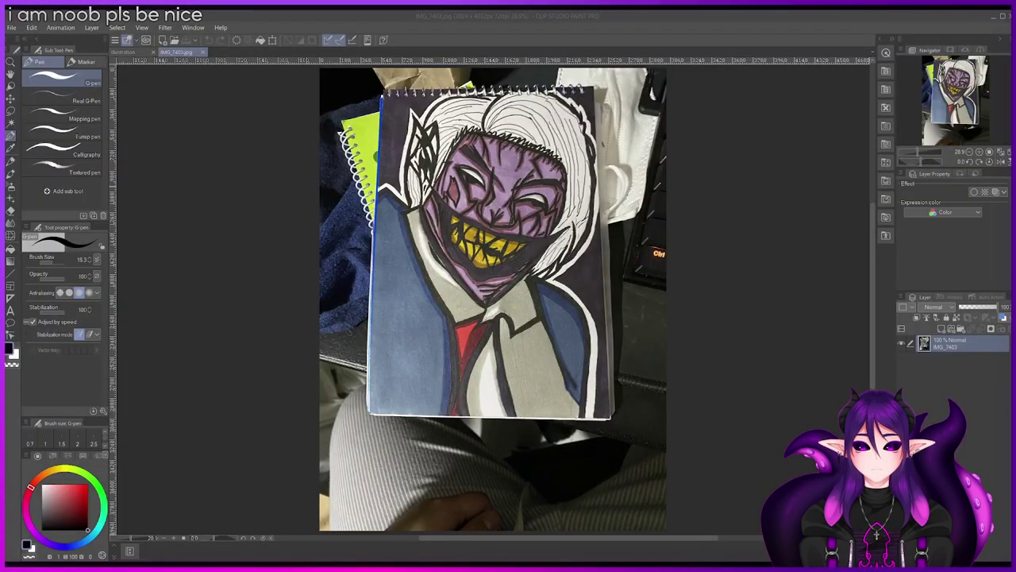
{"action": "key", "text": "ctrl+t"}
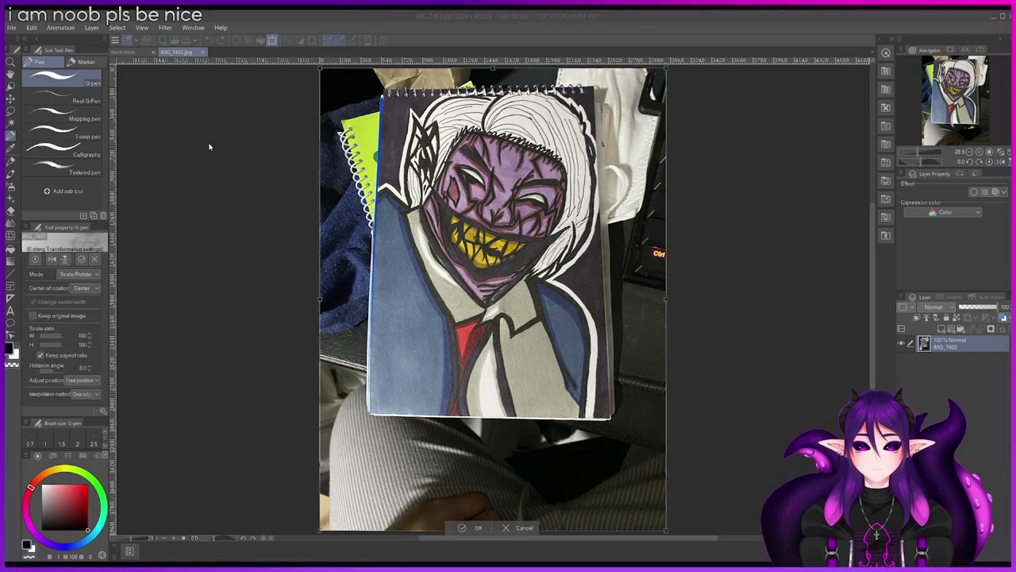
{"action": "key", "text": "Return"}
{"action": "key", "text": "m"}
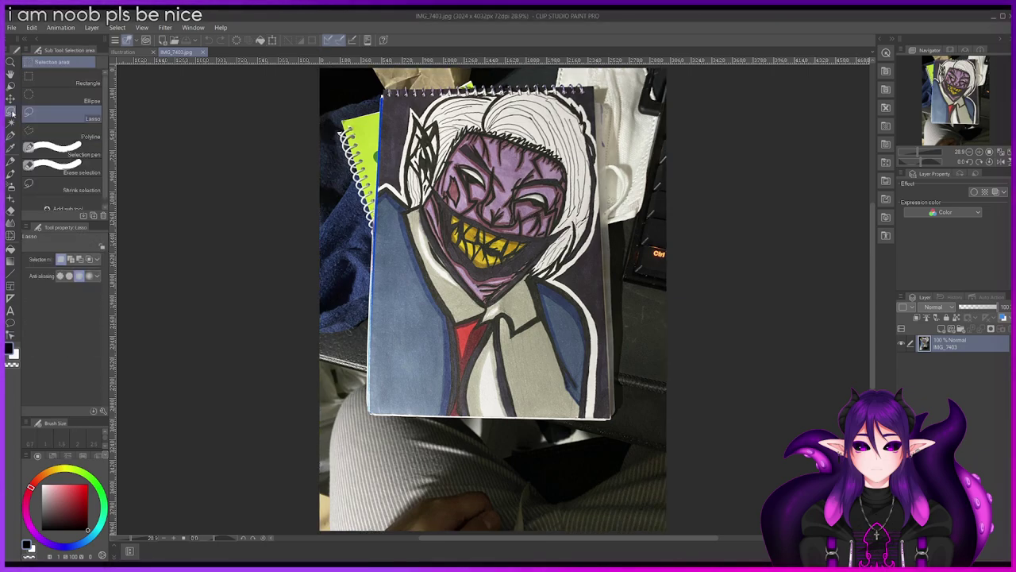
{"action": "mouse_move", "coordinate": [378, 85]}
{"action": "left_mouse_down"}
{"action": "mouse_move", "coordinate": [589, 403]}
{"action": "mouse_move", "coordinate": [619, 413]}
{"action": "mouse_move", "coordinate": [611, 419]}
{"action": "left_mouse_up"}
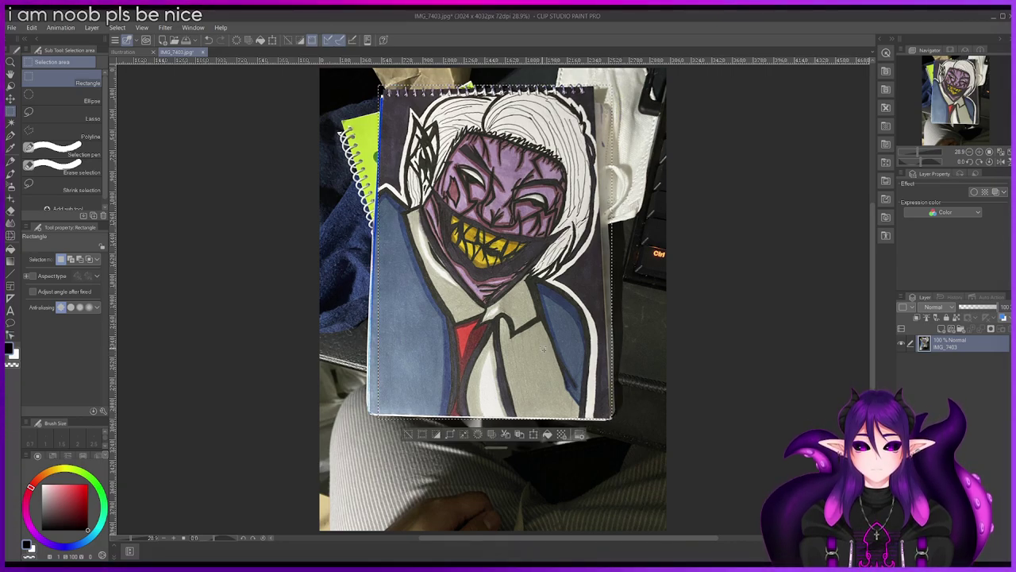
{"action": "key", "text": "ctrl+d"}
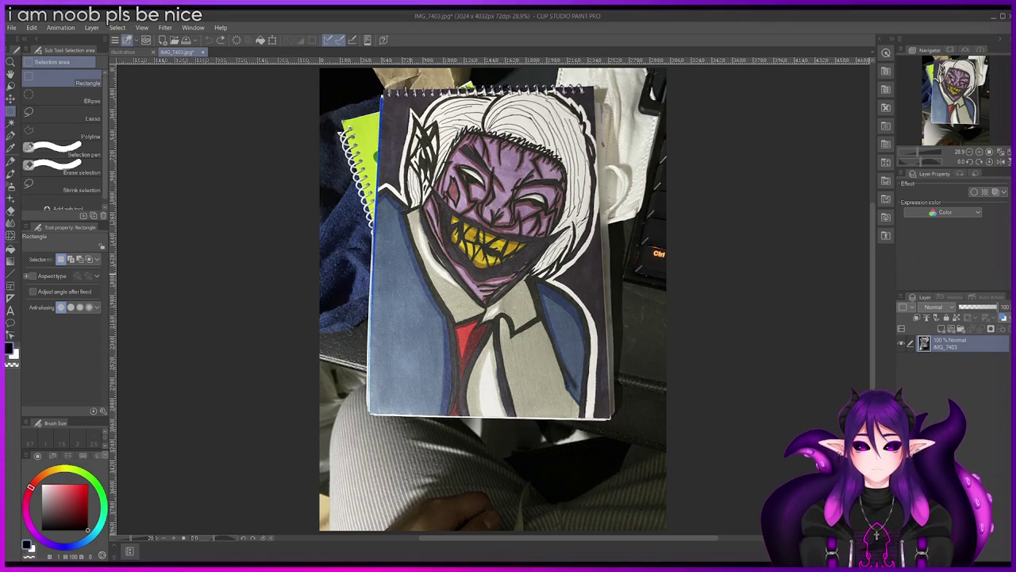
{"action": "left_click_drag", "start_coordinate": [381, 89], "coordinate": [442, 256]}
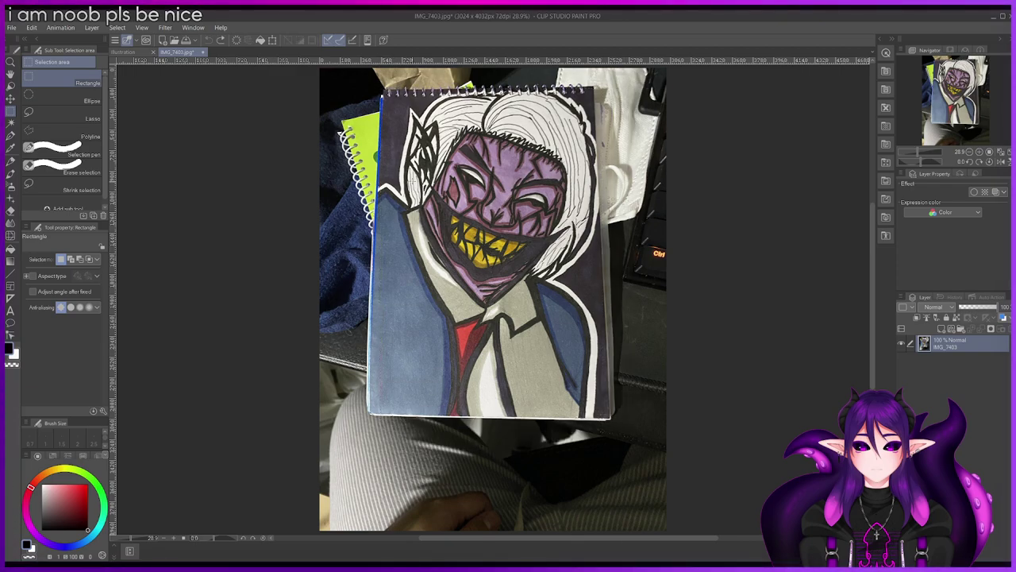
Step: Select the sketchbook page in the photo with a rectangular selection and put the selected area on its own layers with cut-and-paste and copy-and-paste
{"action": "mouse_move", "coordinate": [373, 79]}
{"action": "left_mouse_down"}
{"action": "mouse_move", "coordinate": [508, 262]}
{"action": "mouse_move", "coordinate": [640, 413]}
{"action": "mouse_move", "coordinate": [619, 429]}
{"action": "mouse_move", "coordinate": [611, 419]}
{"action": "left_mouse_up"}
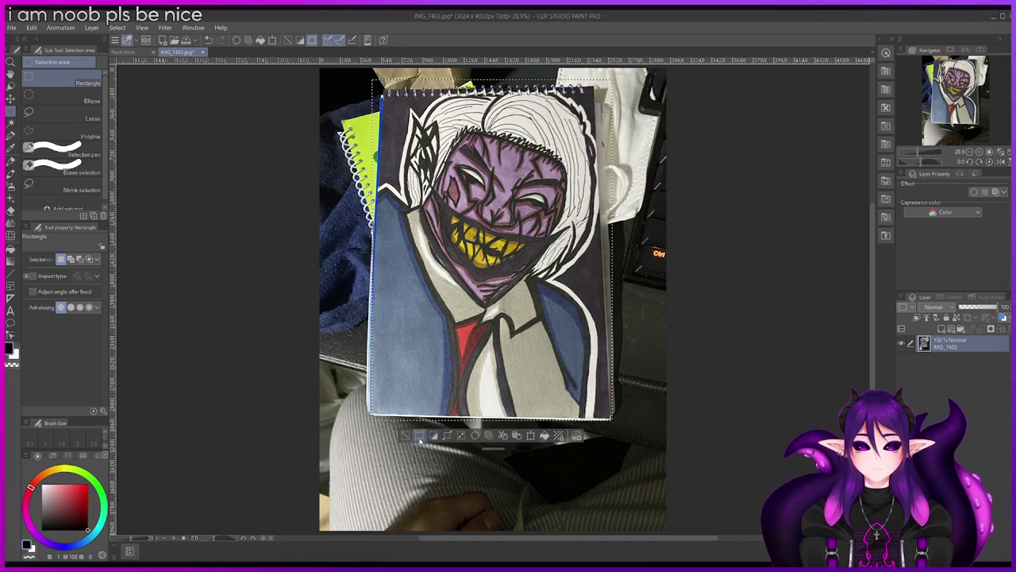
{"action": "left_click", "coordinate": [504, 436]}
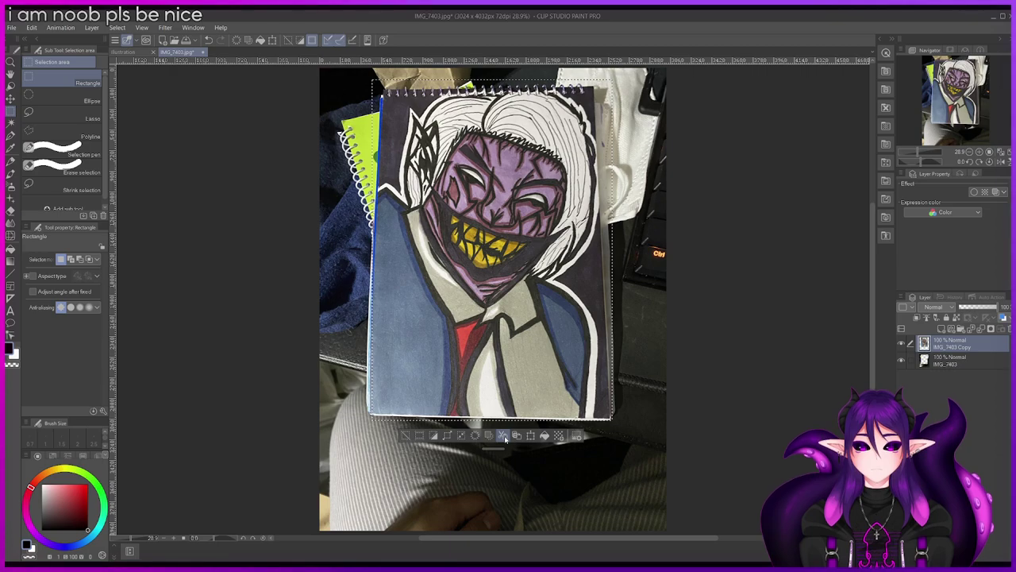
{"action": "left_click", "coordinate": [518, 436]}
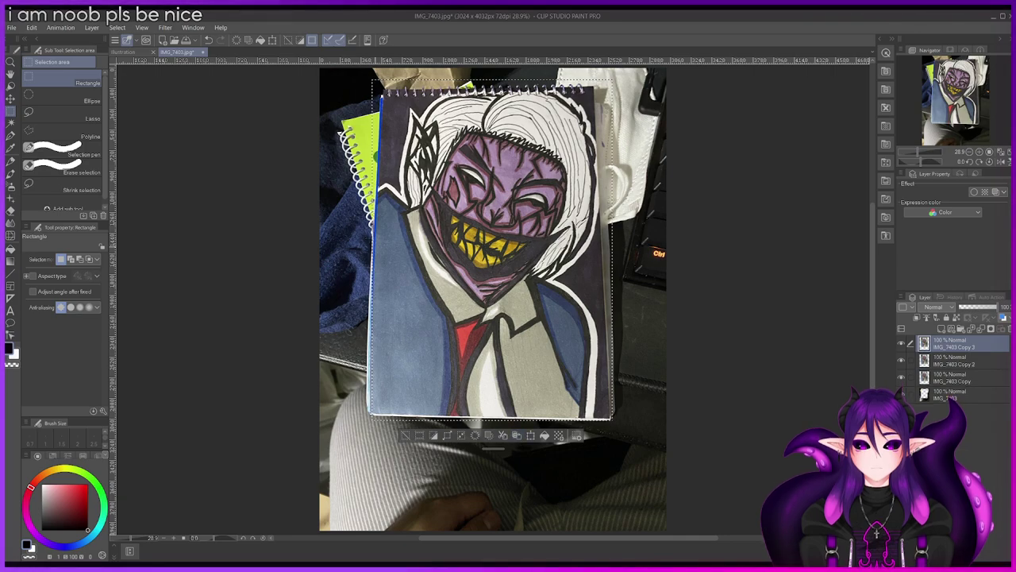
Step: Paste the copied sketchbook drawing into the blank Illustration document and enlarge it to fill the canvas height, roughly centred
{"action": "left_click", "coordinate": [127, 53]}
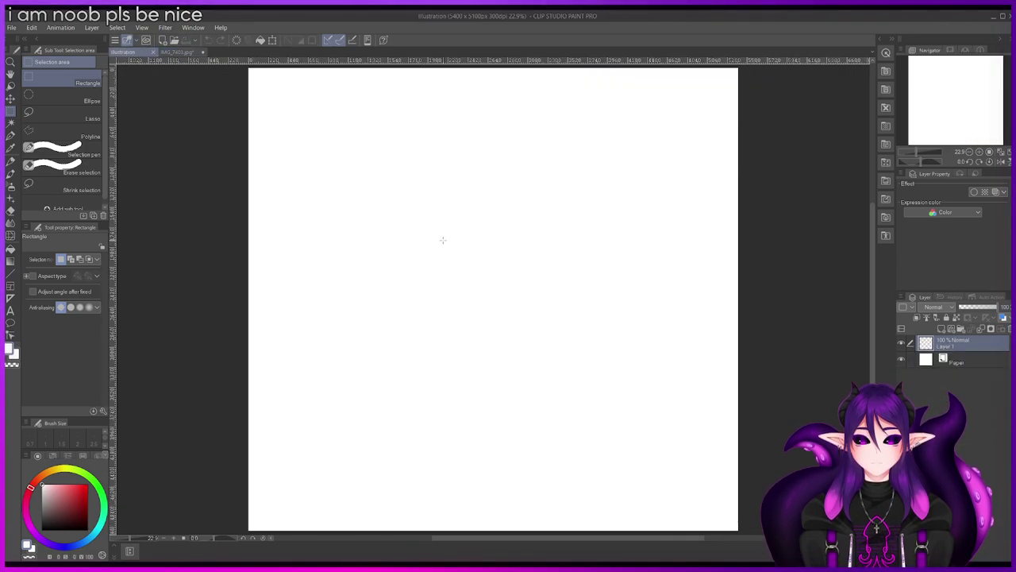
{"action": "left_click", "coordinate": [66, 101]}
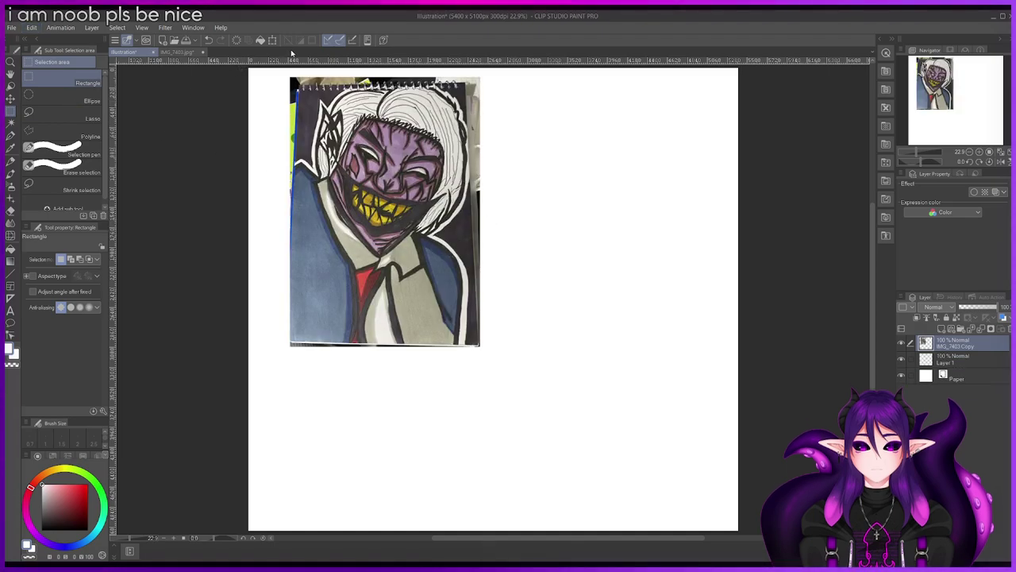
{"action": "left_click", "coordinate": [271, 41]}
{"action": "left_click_drag", "start_coordinate": [480, 344], "coordinate": [722, 517]}
{"action": "scroll", "coordinate": [449, 232], "scroll_direction": "down", "scroll_amount": 1}
{"action": "left_click_drag", "start_coordinate": [504, 271], "coordinate": [532, 262]}
{"action": "left_click_drag", "start_coordinate": [474, 455], "coordinate": [486, 477]}
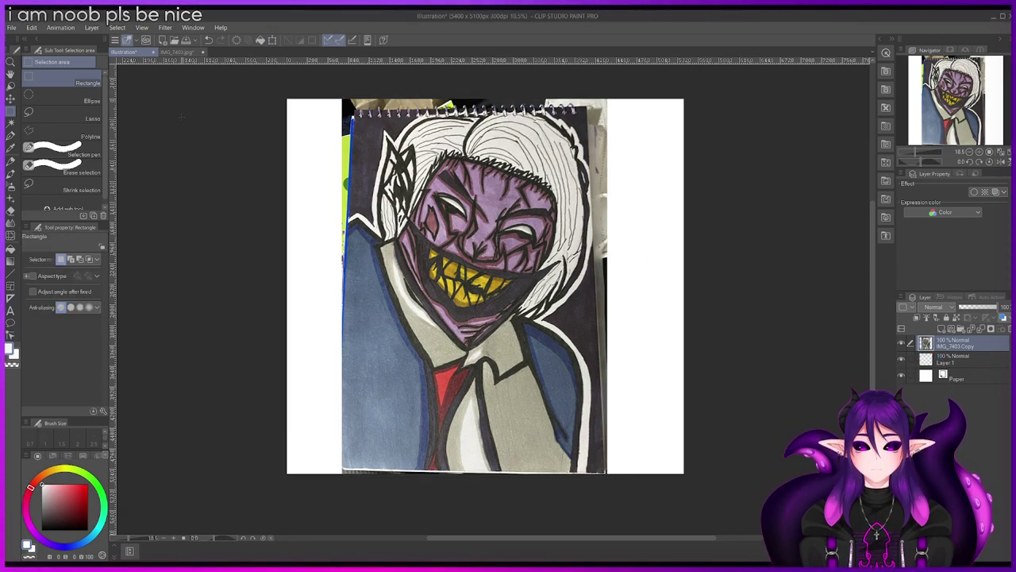
Step: Move Layer 1 above the pasted drawing's layer and lower the drawing layer's opacity to 54%
{"action": "left_click", "coordinate": [952, 362]}
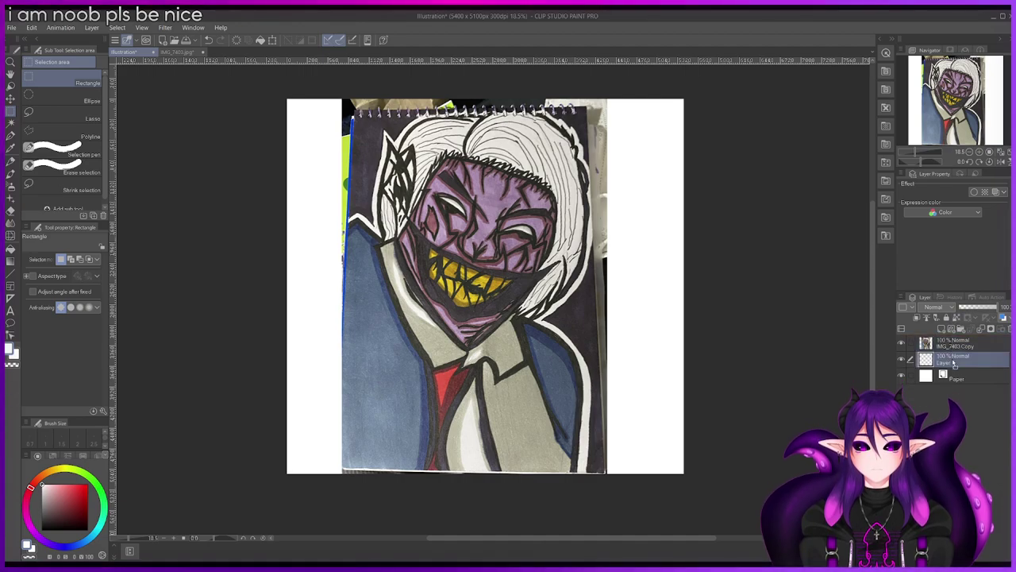
{"action": "left_click", "coordinate": [953, 347]}
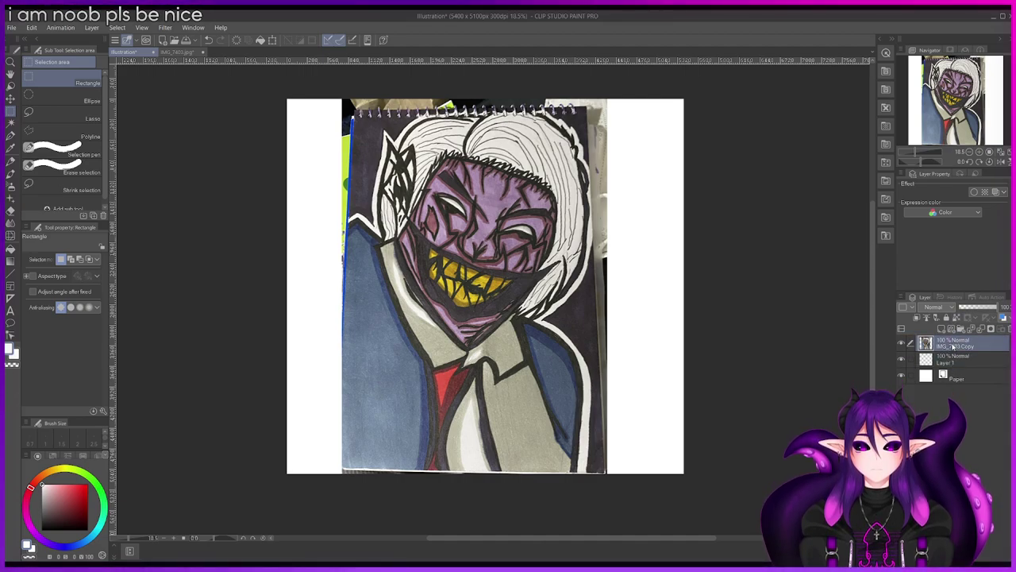
{"action": "left_click_drag", "start_coordinate": [985, 362], "coordinate": [880, 344]}
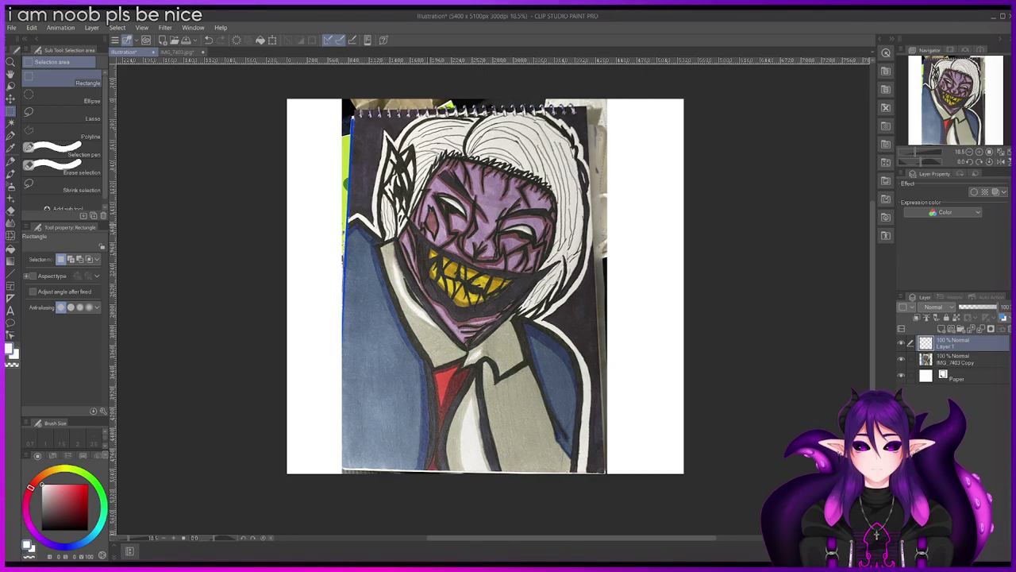
{"action": "mouse_move", "coordinate": [991, 312]}
{"action": "left_mouse_down"}
{"action": "mouse_move", "coordinate": [971, 311]}
{"action": "mouse_move", "coordinate": [982, 312]}
{"action": "left_mouse_up"}
{"action": "left_click", "coordinate": [987, 360]}
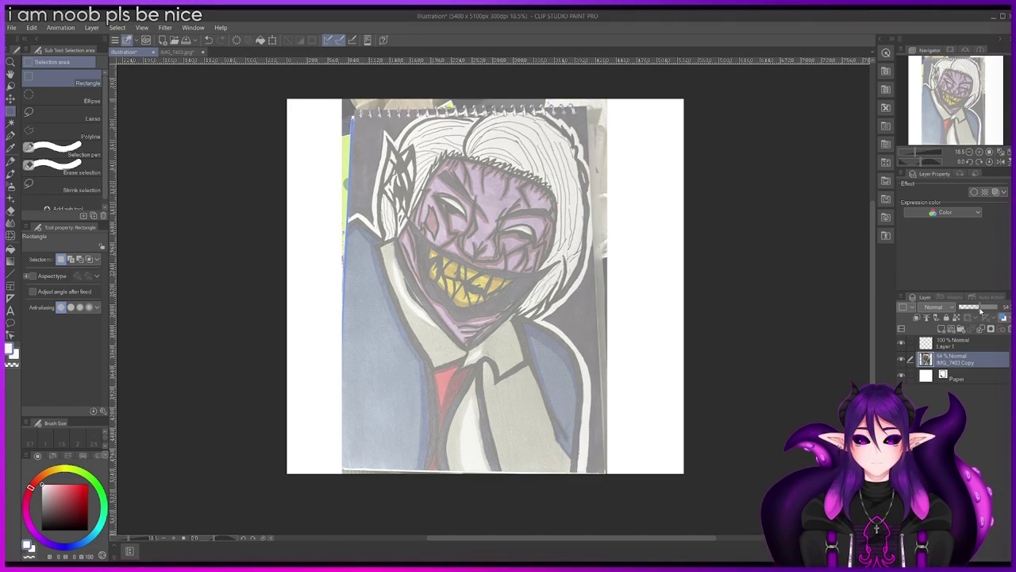
Step: Make Layer 1 the active layer and choose the G-pen for inking over the character's face
{"action": "key", "text": "ctrl+plus"}
{"action": "key", "text": "ctrl+plus"}
{"action": "key", "text": "ctrl+minus"}
{"action": "key", "text": "ctrl+minus"}
{"action": "key", "text": "ctrl+minus"}
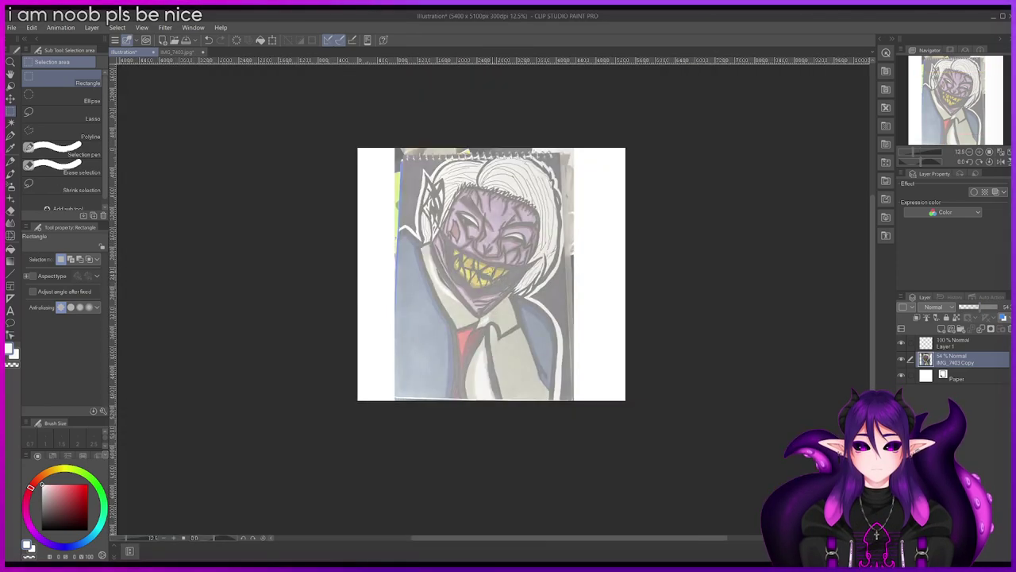
{"action": "key", "text": "ctrl+plus"}
{"action": "key", "text": "ctrl+plus"}
{"action": "key", "text": "ctrl+plus"}
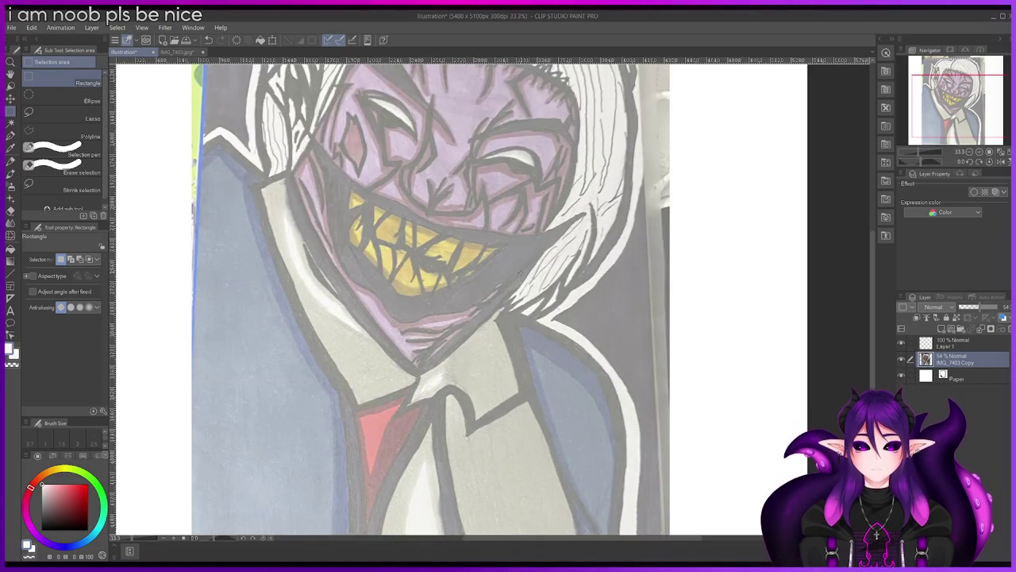
{"action": "left_click", "coordinate": [957, 346]}
{"action": "scroll", "coordinate": [505, 270], "scroll_direction": "down", "scroll_amount": 1}
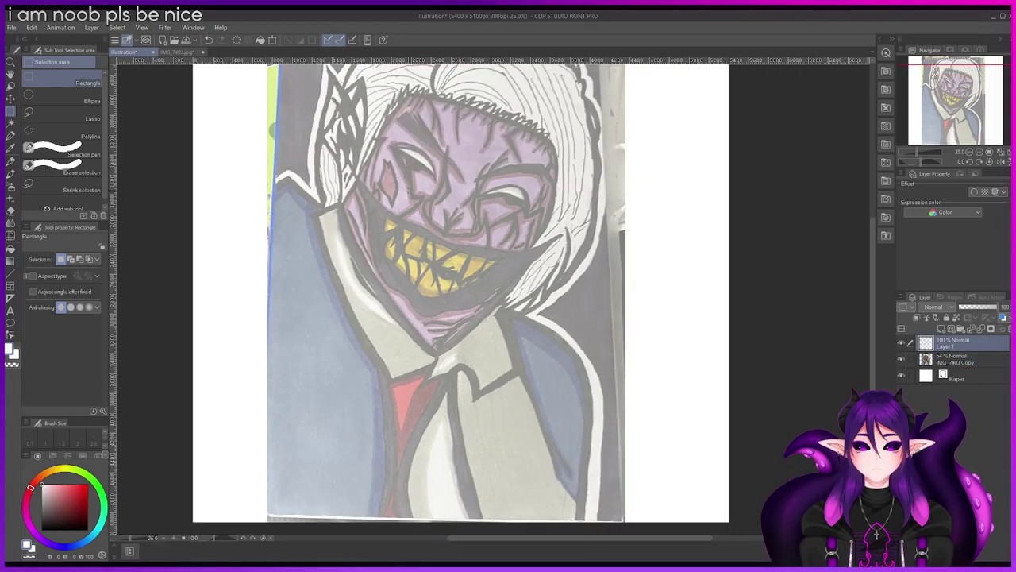
{"action": "scroll", "coordinate": [421, 182], "scroll_direction": "up", "scroll_amount": 1}
{"action": "scroll", "coordinate": [422, 181], "scroll_direction": "up", "scroll_amount": 1}
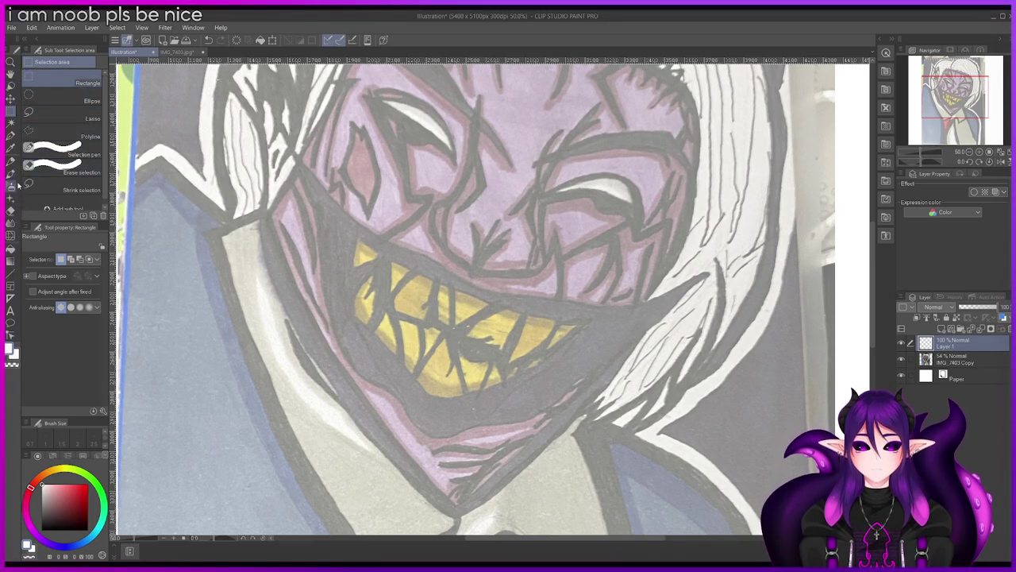
{"action": "key", "text": "p"}
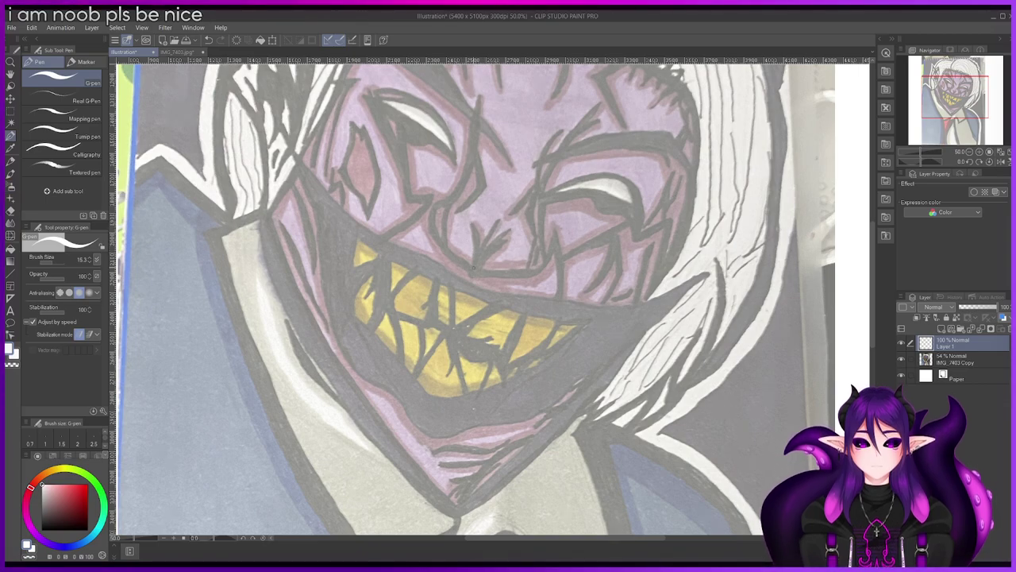
{"action": "scroll", "coordinate": [445, 213], "scroll_direction": "up", "scroll_amount": 3}
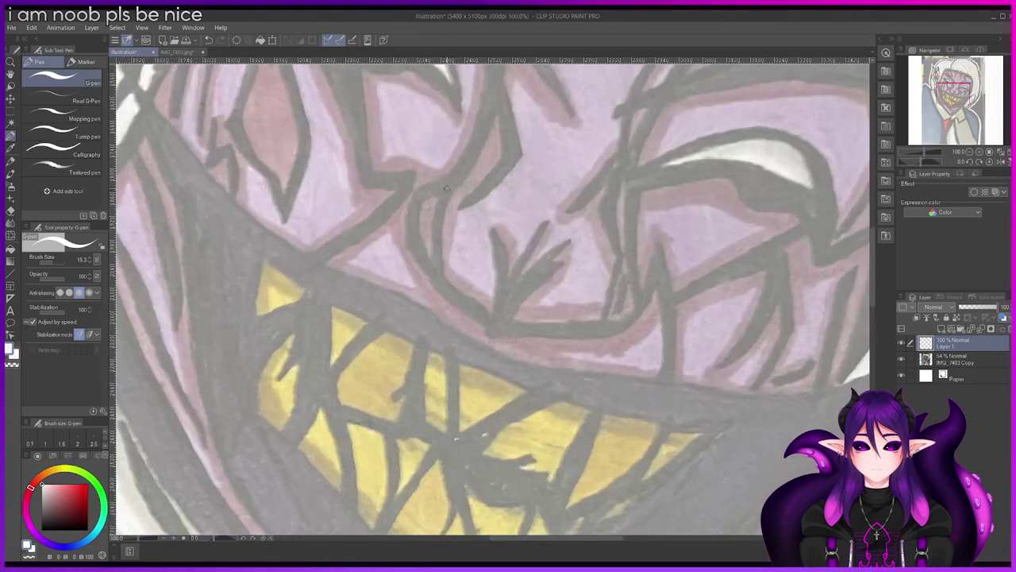
Step: Set the drawing colour to black and trace the curved line along the left side of the nose down to its base
{"action": "left_click_drag", "start_coordinate": [455, 189], "coordinate": [441, 249]}
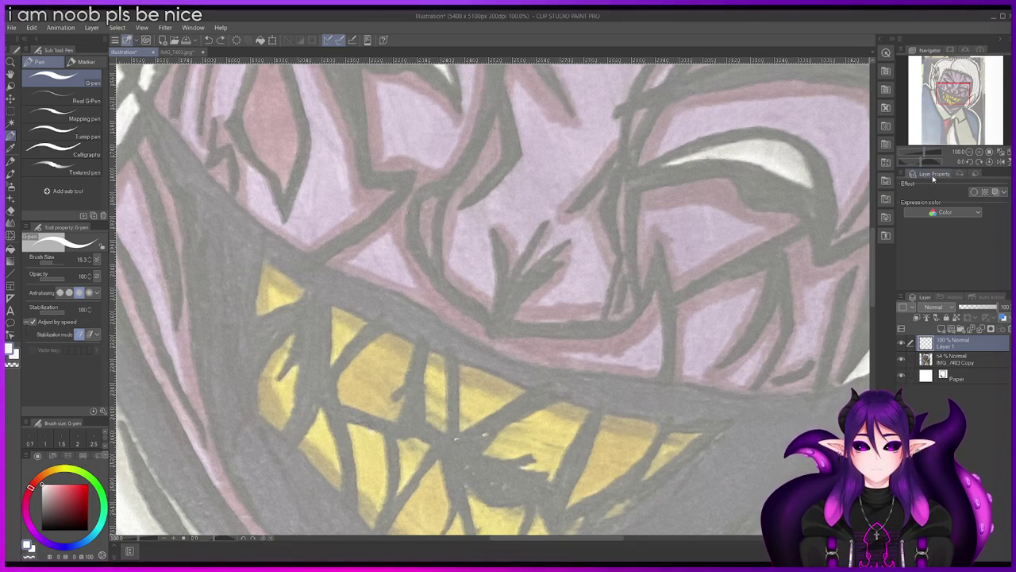
{"action": "left_click", "coordinate": [87, 530]}
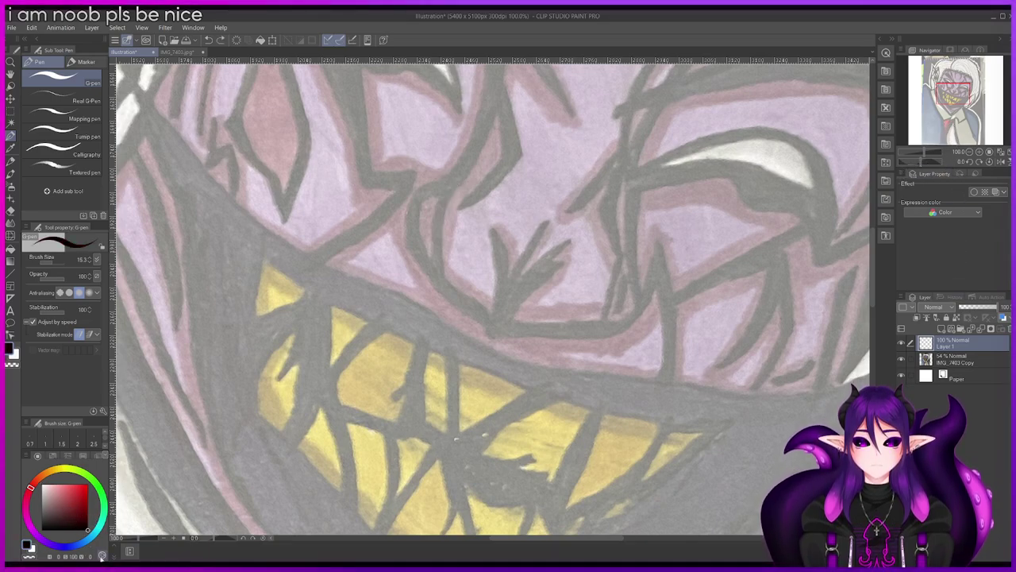
{"action": "mouse_move", "coordinate": [458, 184]}
{"action": "left_mouse_down"}
{"action": "mouse_move", "coordinate": [438, 229]}
{"action": "mouse_move", "coordinate": [442, 268]}
{"action": "mouse_move", "coordinate": [459, 296]}
{"action": "left_mouse_up"}
{"action": "key", "text": "ctrl+z"}
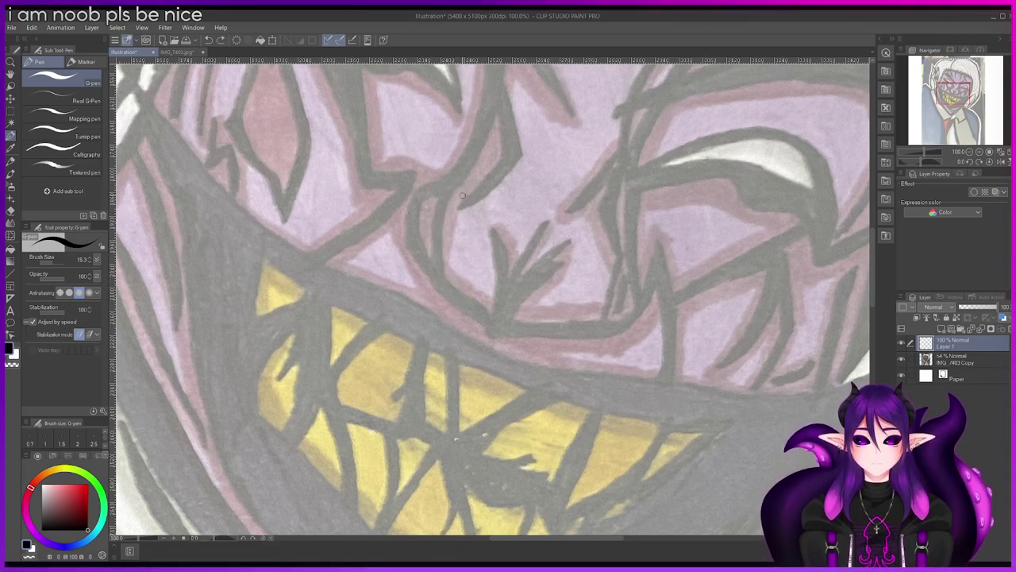
{"action": "left_click_drag", "start_coordinate": [466, 178], "coordinate": [442, 225]}
{"action": "key", "text": "ctrl+z"}
{"action": "left_click_drag", "start_coordinate": [446, 281], "coordinate": [484, 306]}
{"action": "key", "text": "ctrl+z"}
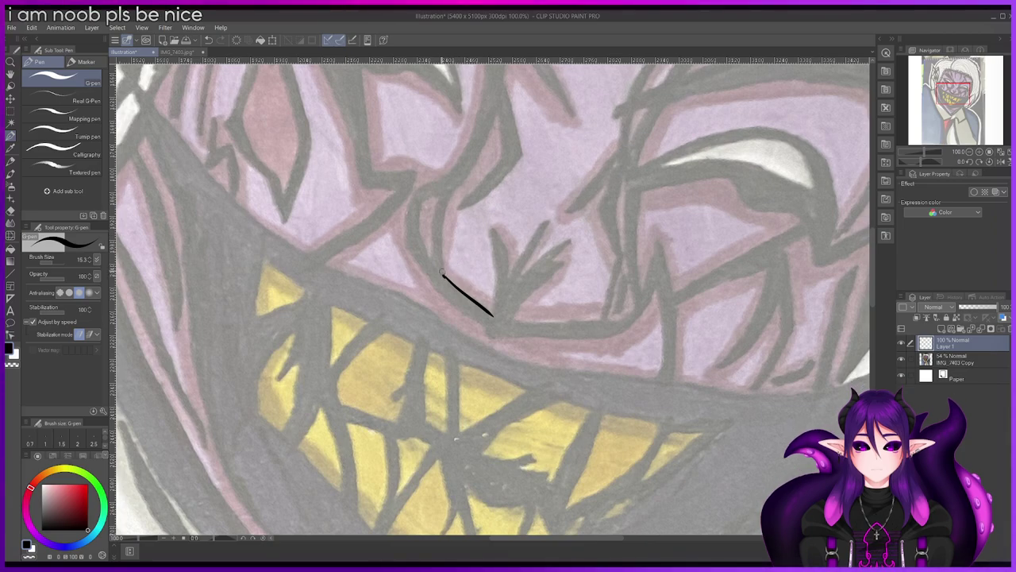
{"action": "key", "text": "ctrl+z"}
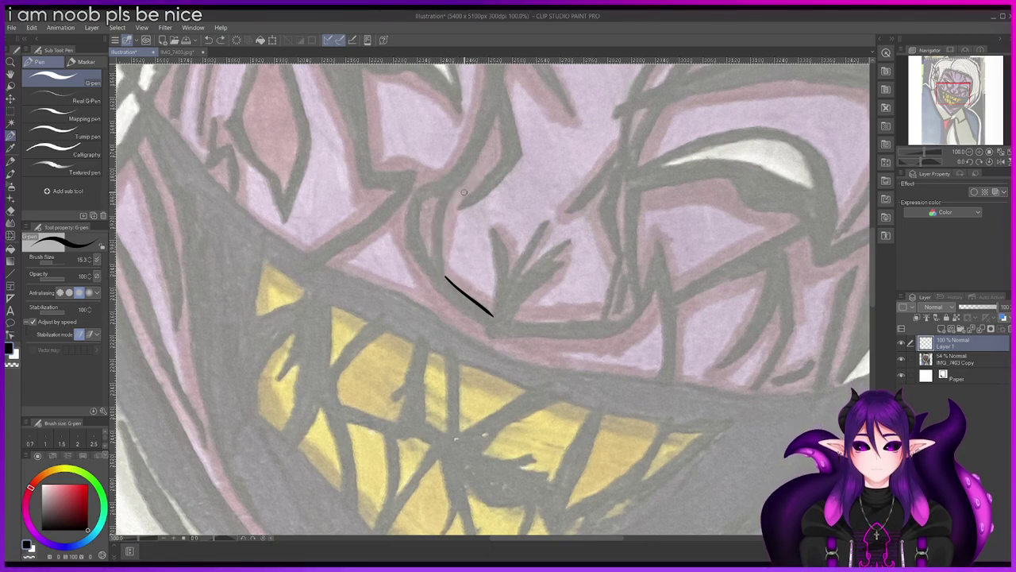
{"action": "mouse_move", "coordinate": [466, 182]}
{"action": "left_mouse_down"}
{"action": "mouse_move", "coordinate": [451, 200]}
{"action": "mouse_move", "coordinate": [443, 274]}
{"action": "left_mouse_up"}
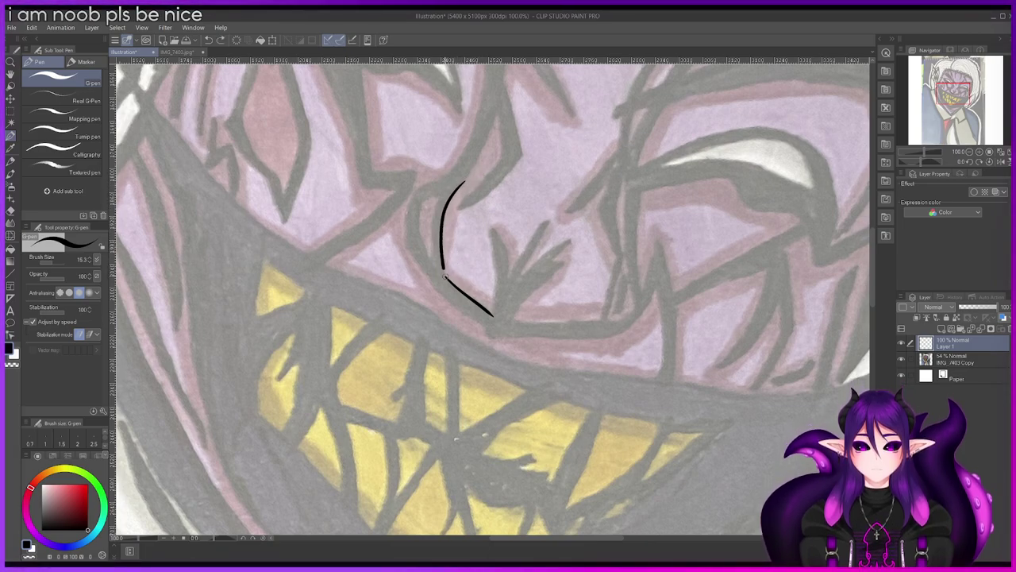
Step: Extend the left nose line up toward the inner eye and trace the inner and lower edges of the crease beside it
{"action": "left_click_drag", "start_coordinate": [465, 183], "coordinate": [490, 139]}
{"action": "key", "text": "ctrl+z"}
{"action": "left_click_drag", "start_coordinate": [466, 184], "coordinate": [492, 127]}
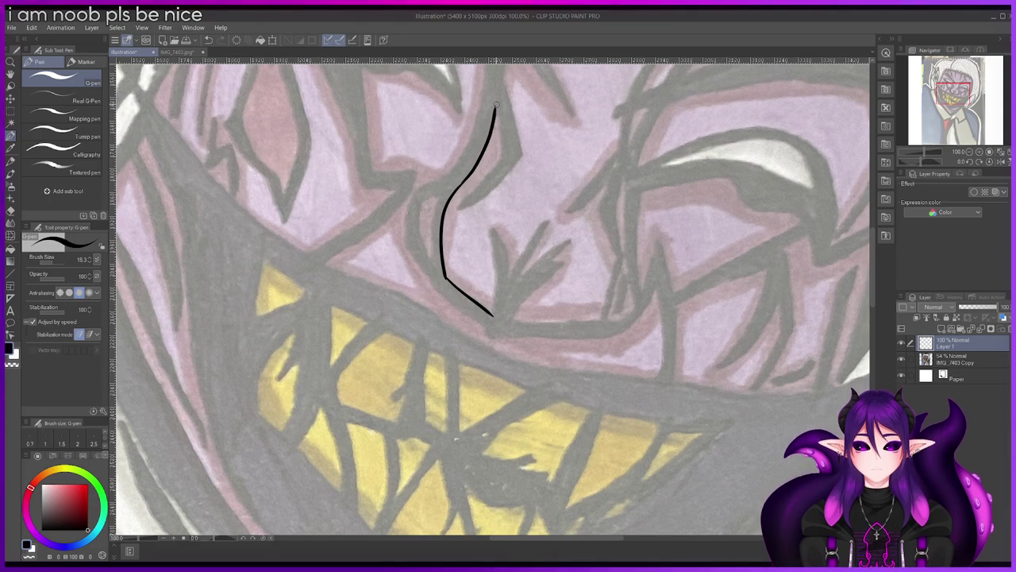
{"action": "left_click_drag", "start_coordinate": [501, 155], "coordinate": [459, 205]}
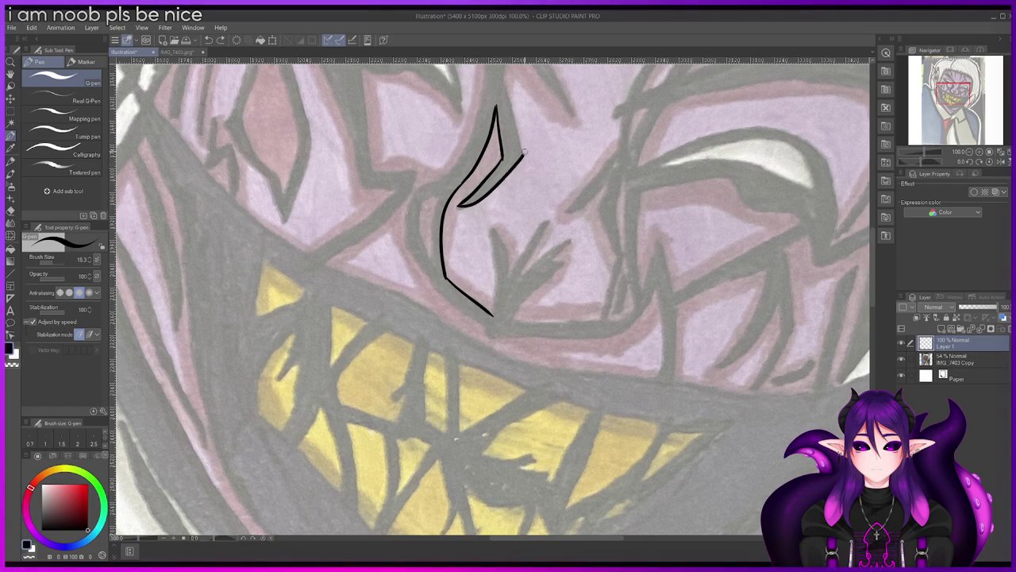
Step: Trace the right outer edge of the crease beside the nose down toward its lower corner, redrawing the stroke more cleanly
{"action": "scroll", "coordinate": [873, 274], "scroll_direction": "up", "scroll_amount": 2}
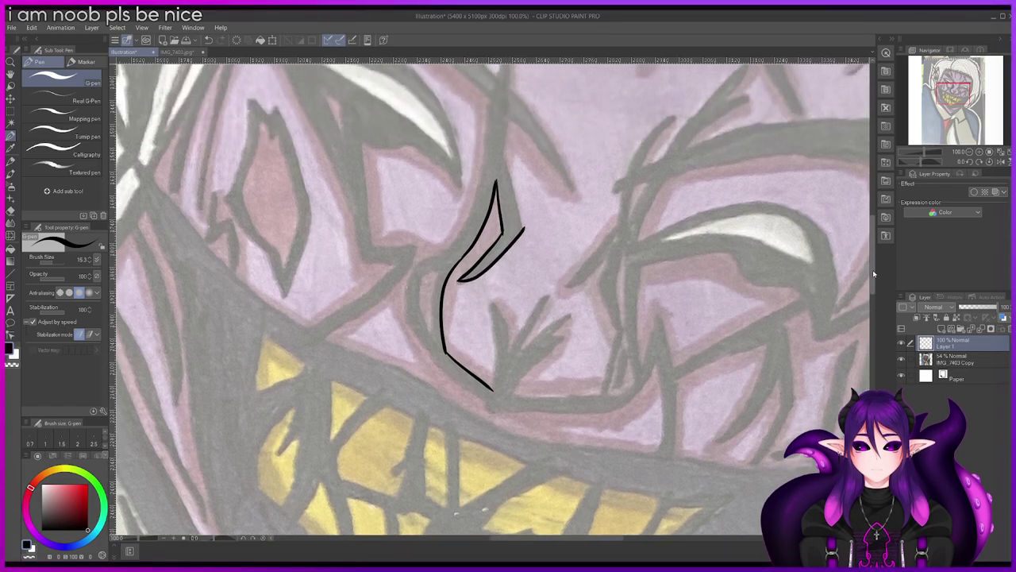
{"action": "scroll", "coordinate": [872, 274], "scroll_direction": "up", "scroll_amount": 2}
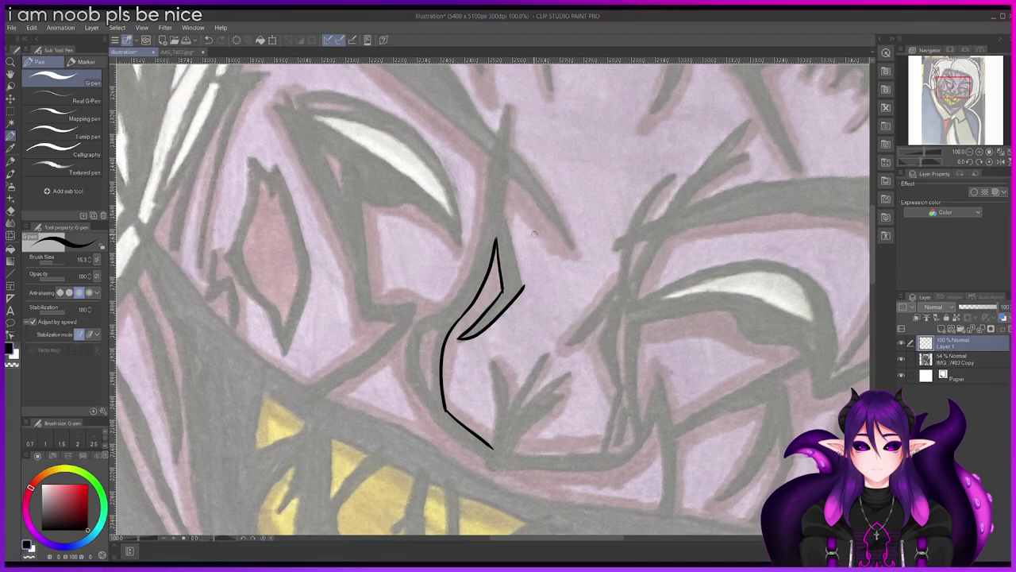
{"action": "scroll", "coordinate": [530, 232], "scroll_direction": "up", "scroll_amount": 2}
{"action": "left_click_drag", "start_coordinate": [492, 253], "coordinate": [502, 300]}
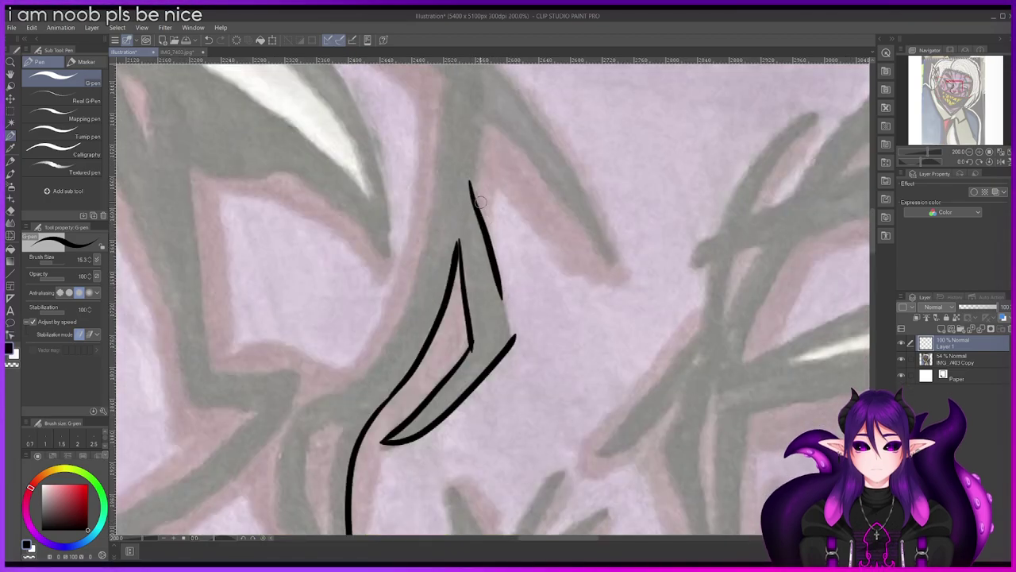
{"action": "left_click_drag", "start_coordinate": [469, 179], "coordinate": [498, 288]}
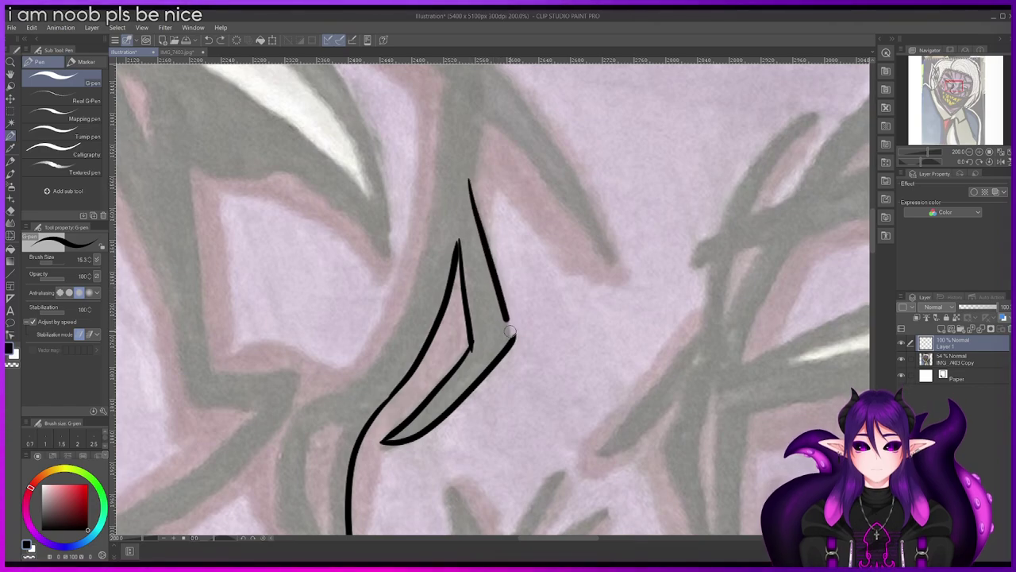
Step: Redraw the upper right edge of the nose crease and extend it up to the fork with the diagonal spike
{"action": "key", "text": "ctrl+z"}
{"action": "left_click_drag", "start_coordinate": [471, 167], "coordinate": [501, 298]}
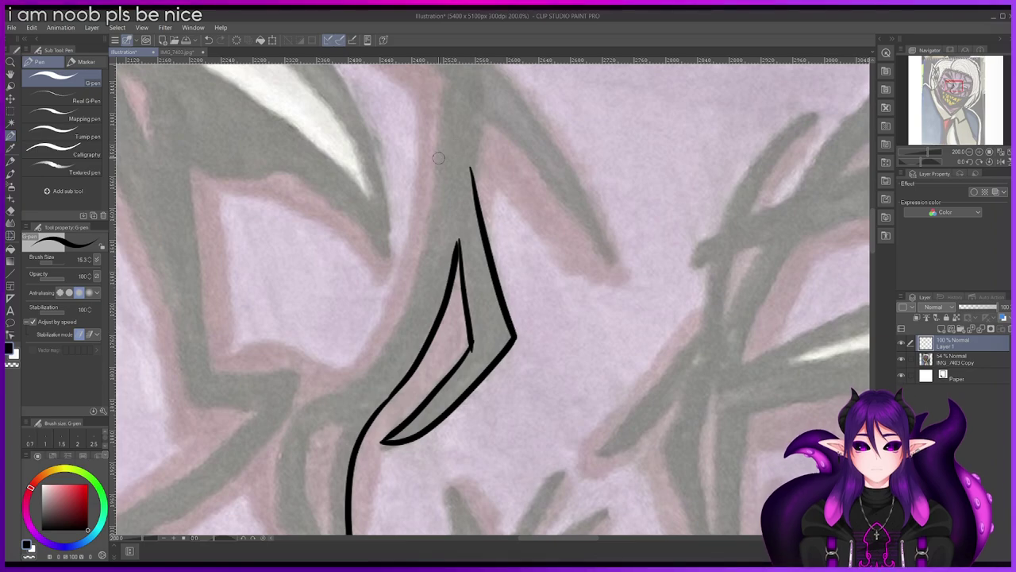
{"action": "scroll", "coordinate": [451, 178], "scroll_direction": "down", "scroll_amount": 2}
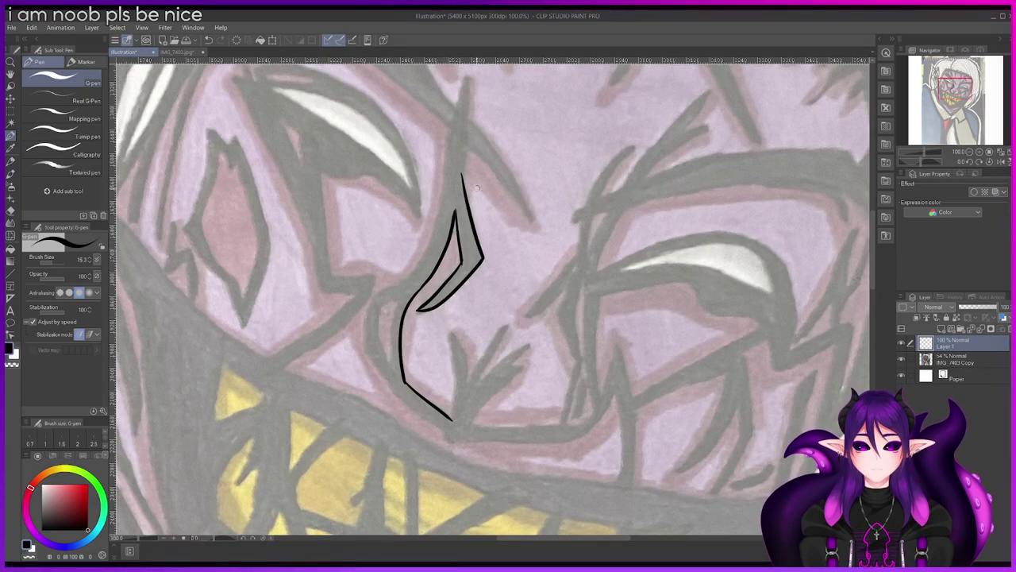
{"action": "scroll", "coordinate": [444, 191], "scroll_direction": "up", "scroll_amount": 2}
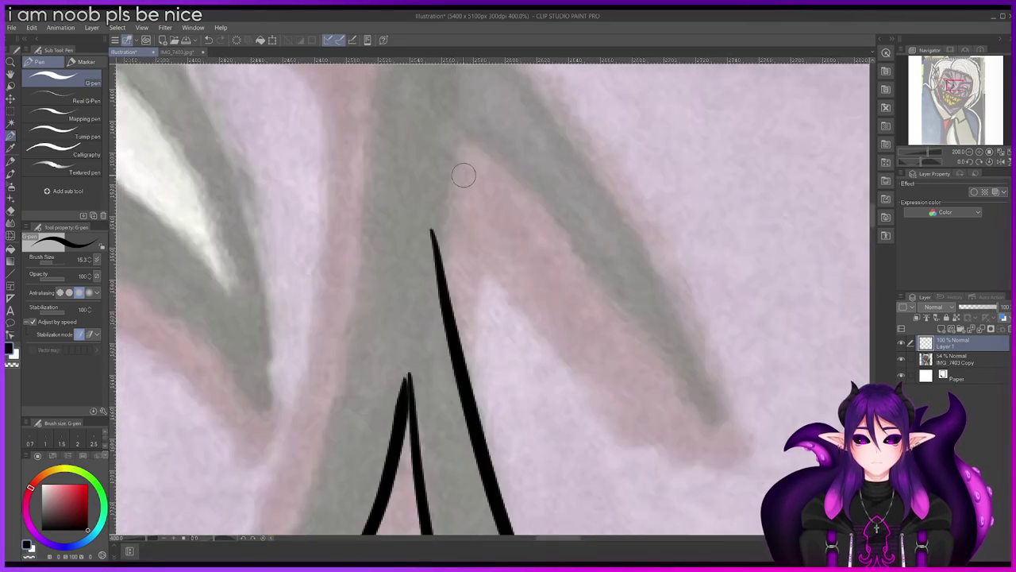
{"action": "left_click_drag", "start_coordinate": [457, 122], "coordinate": [439, 229]}
{"action": "key", "text": "ctrl+z"}
{"action": "left_click_drag", "start_coordinate": [462, 116], "coordinate": [435, 246]}
Step: Trace the lower edge of the diagonal spike from the fork down to its tip, redrawing the stroke more smoothly
{"action": "left_click_drag", "start_coordinate": [460, 122], "coordinate": [532, 213]}
{"action": "key", "text": "ctrl+z"}
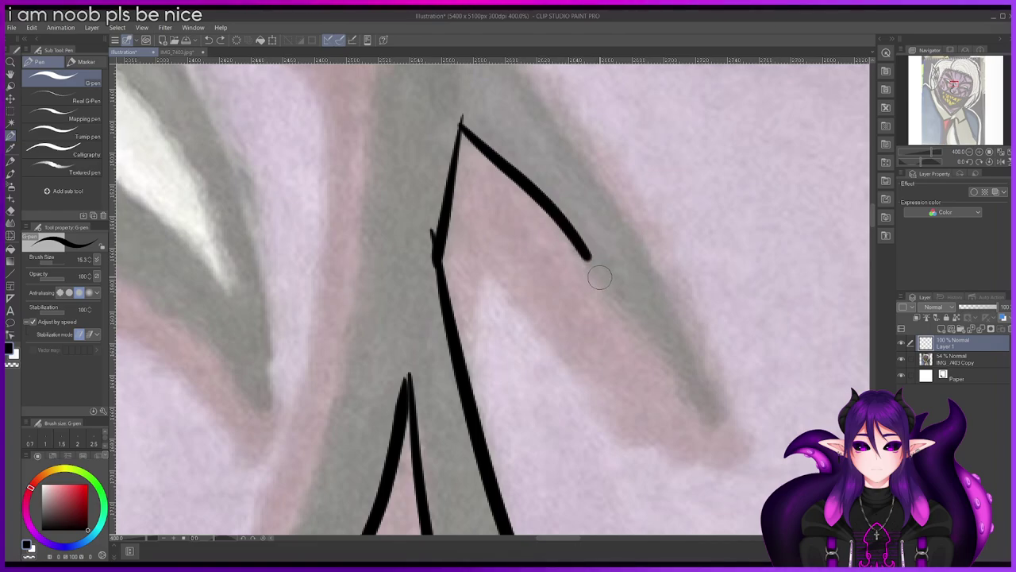
{"action": "key", "text": "ctrl+z"}
{"action": "mouse_move", "coordinate": [461, 123]}
{"action": "left_mouse_down"}
{"action": "mouse_move", "coordinate": [564, 230]}
{"action": "mouse_move", "coordinate": [587, 275]}
{"action": "left_mouse_up"}
{"action": "key", "text": "ctrl+z"}
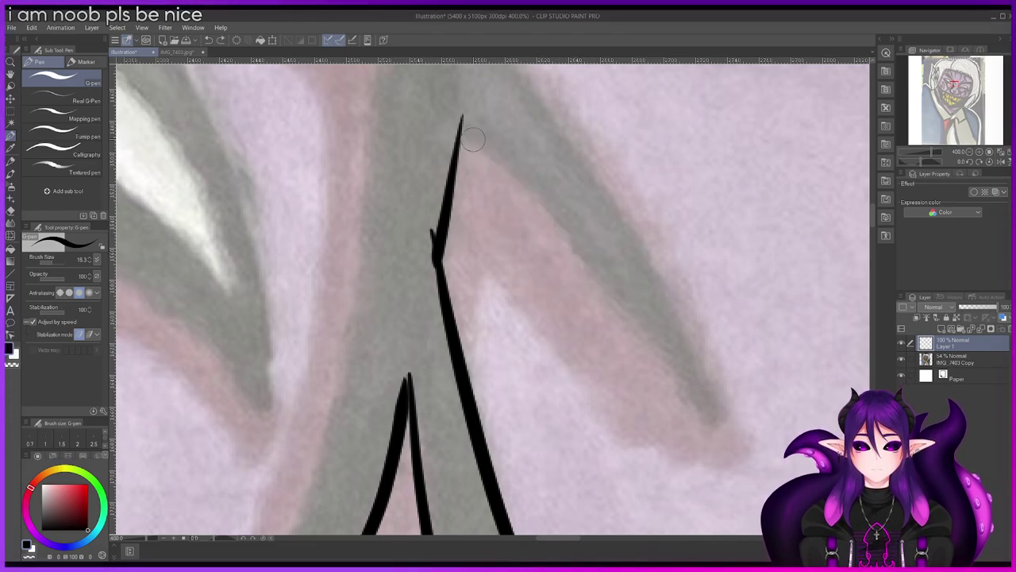
{"action": "mouse_move", "coordinate": [486, 144]}
{"action": "left_mouse_down"}
{"action": "mouse_move", "coordinate": [549, 208]}
{"action": "mouse_move", "coordinate": [607, 291]}
{"action": "left_mouse_up"}
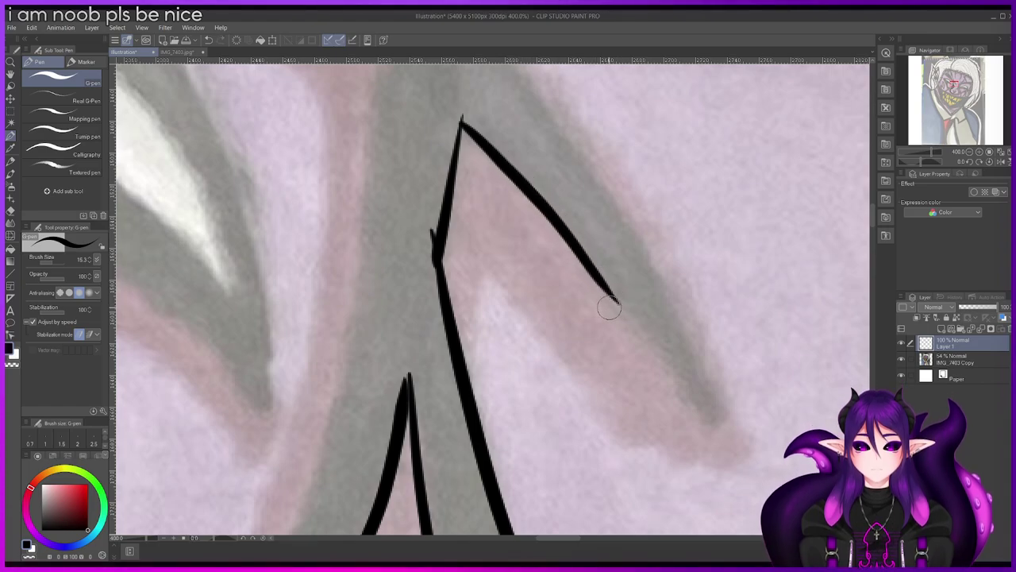
{"action": "key", "text": "ctrl+z"}
{"action": "left_click_drag", "start_coordinate": [461, 122], "coordinate": [595, 272]}
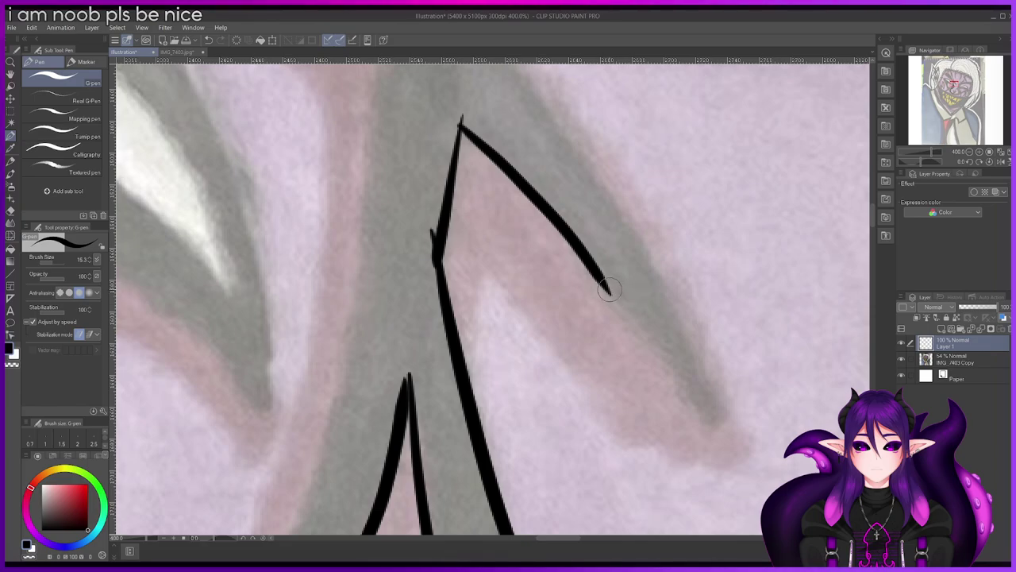
{"action": "key", "text": "ctrl+z"}
{"action": "left_click_drag", "start_coordinate": [608, 291], "coordinate": [715, 446]}
{"action": "key", "text": "ctrl+z"}
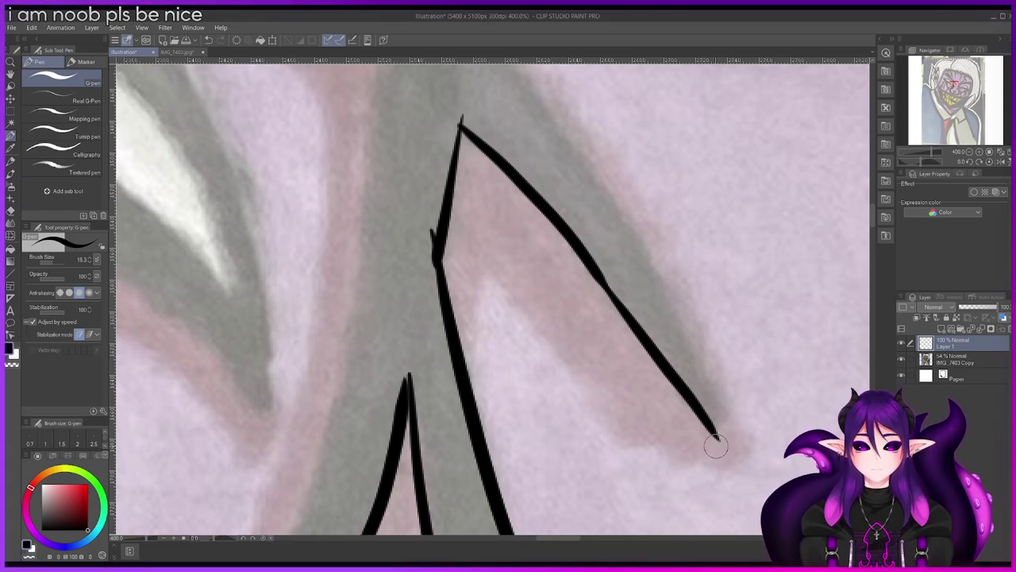
Step: Trace the outer upper edge of the diagonal spike between its tip and the top of the crease
{"action": "left_click_drag", "start_coordinate": [606, 177], "coordinate": [720, 439]}
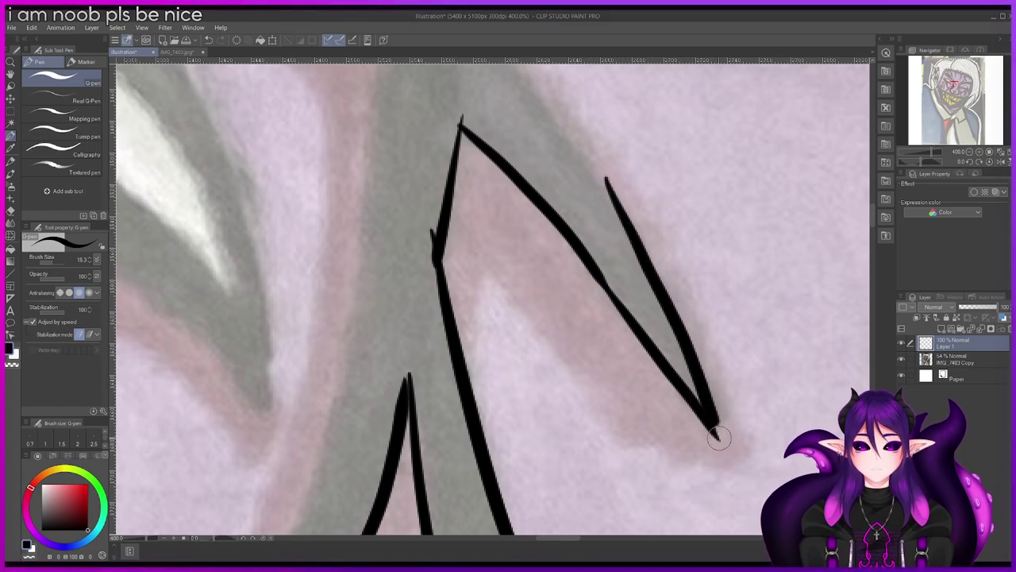
{"action": "scroll", "coordinate": [823, 220], "scroll_direction": "up", "scroll_amount": 4}
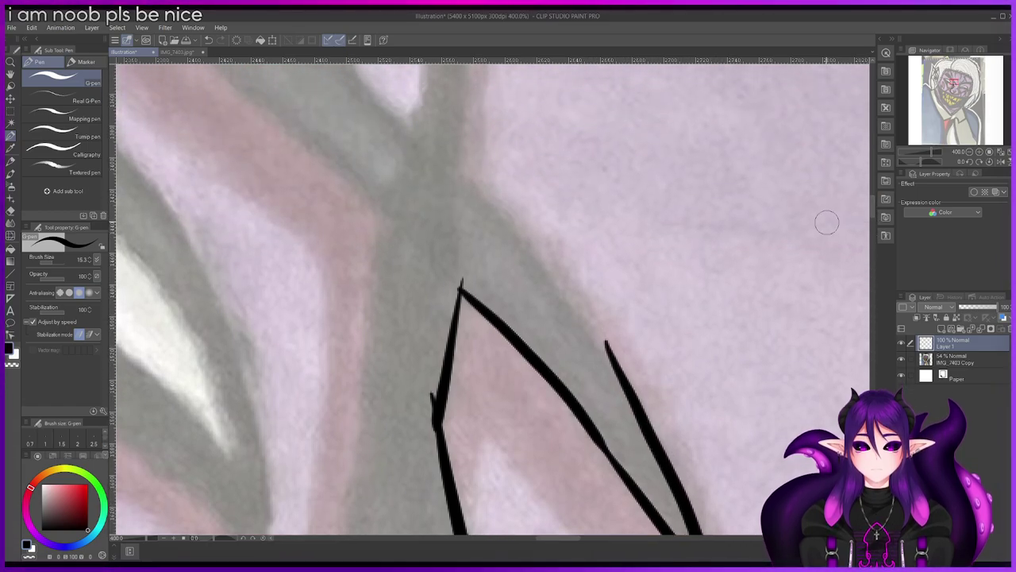
{"action": "mouse_move", "coordinate": [448, 166]}
{"action": "left_mouse_down"}
{"action": "mouse_move", "coordinate": [526, 237]}
{"action": "mouse_move", "coordinate": [625, 374]}
{"action": "left_mouse_up"}
{"action": "key", "text": "ctrl+z"}
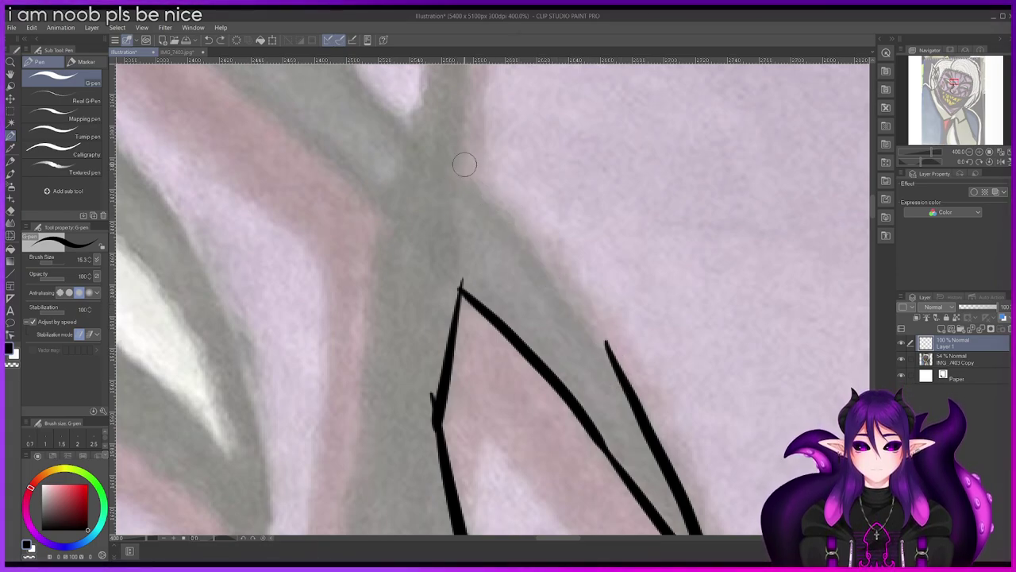
{"action": "left_click_drag", "start_coordinate": [543, 273], "coordinate": [594, 339]}
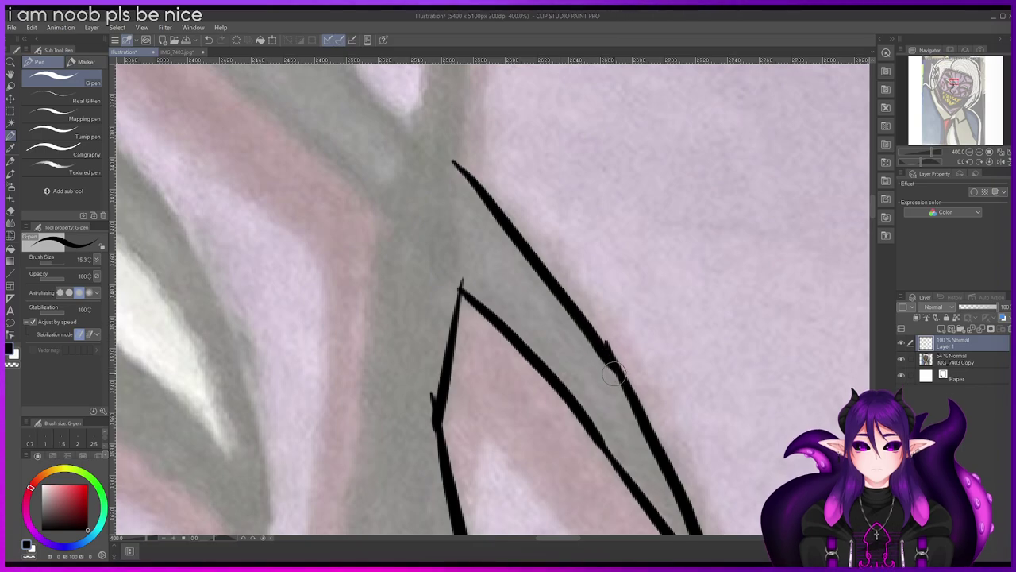
{"action": "key", "text": "ctrl+z"}
{"action": "left_click_drag", "start_coordinate": [479, 174], "coordinate": [610, 351]}
Step: Cap the top of the crease with a short curve and trace its left outer edge down around the bend beside the nose
{"action": "left_click_drag", "start_coordinate": [872, 211], "coordinate": [872, 209]}
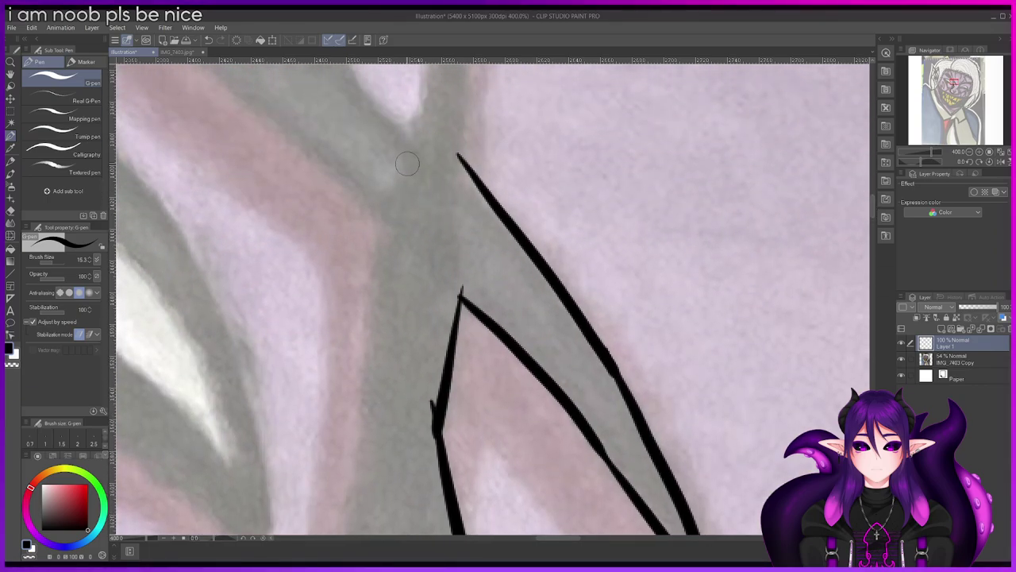
{"action": "left_click_drag", "start_coordinate": [439, 139], "coordinate": [459, 163]}
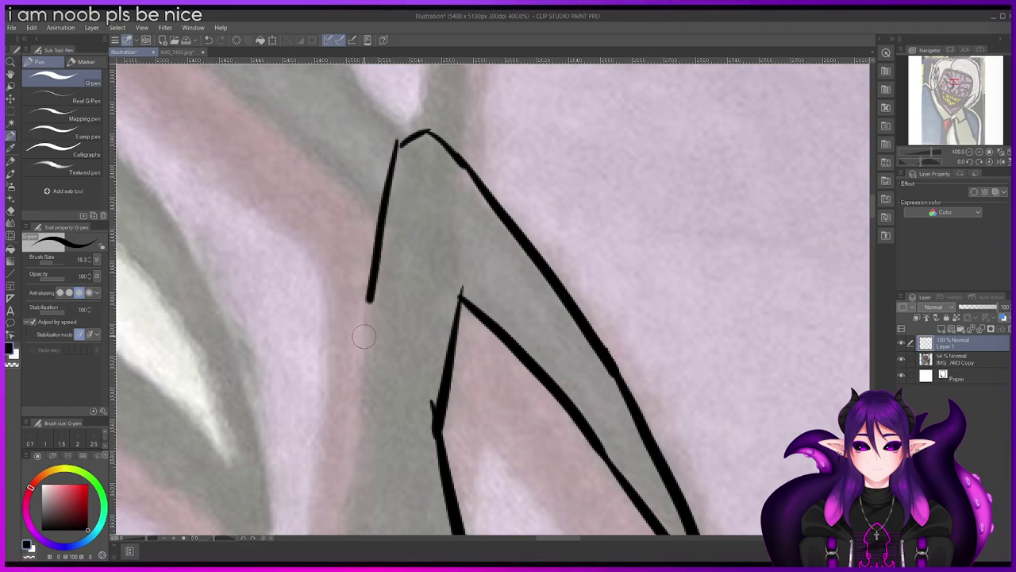
{"action": "left_click_drag", "start_coordinate": [356, 384], "coordinate": [349, 540]}
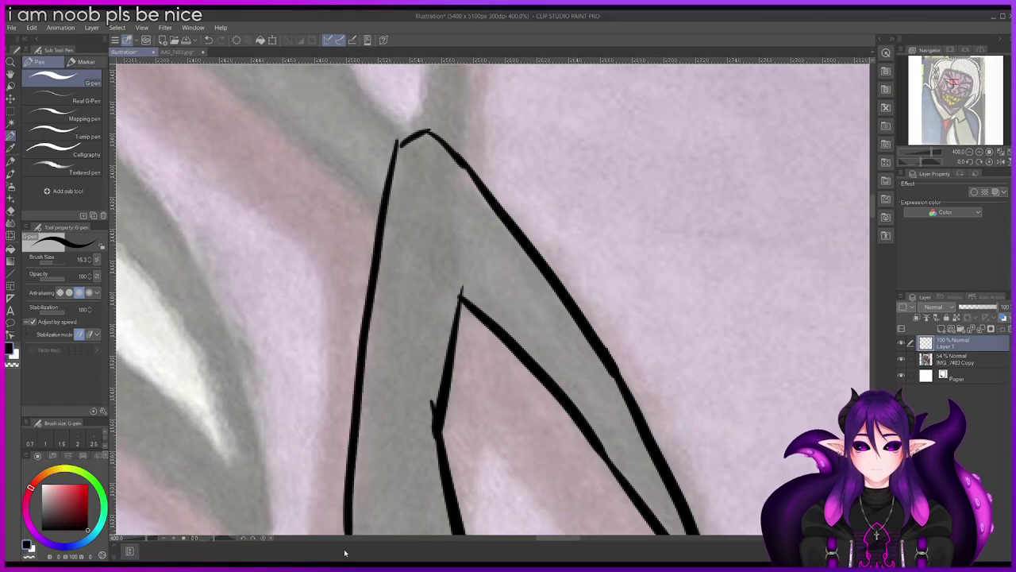
{"action": "scroll", "coordinate": [864, 219], "scroll_direction": "down", "scroll_amount": 5}
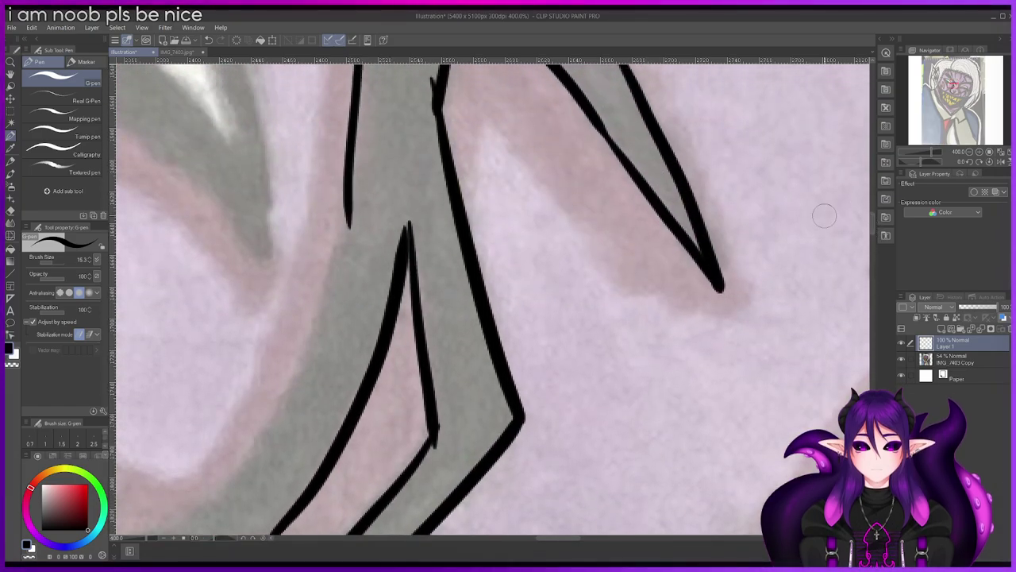
{"action": "mouse_move", "coordinate": [346, 214]}
{"action": "left_mouse_down"}
{"action": "mouse_move", "coordinate": [283, 391]}
{"action": "mouse_move", "coordinate": [188, 521]}
{"action": "left_mouse_up"}
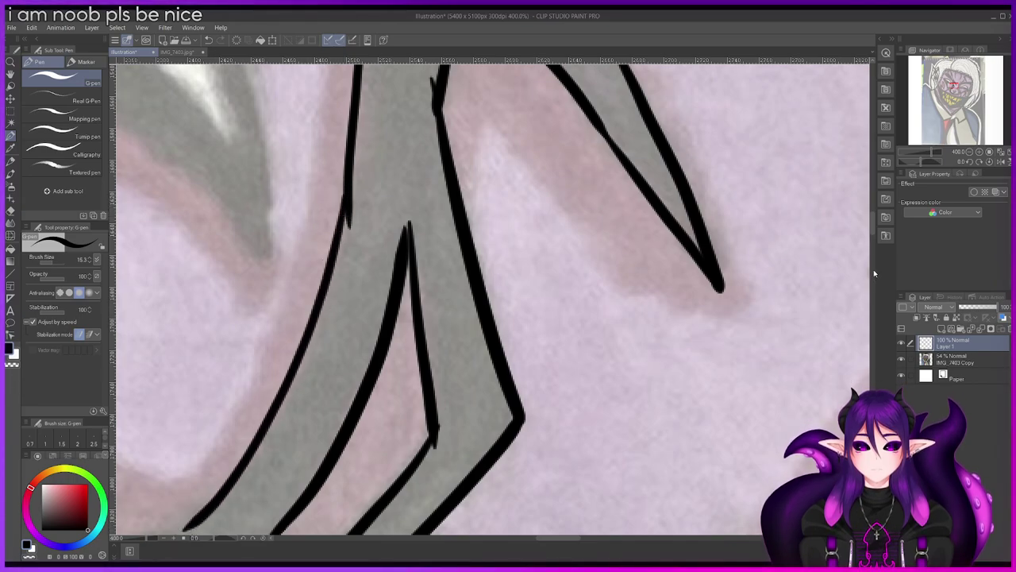
{"action": "scroll", "coordinate": [873, 228], "scroll_direction": "down", "scroll_amount": 4}
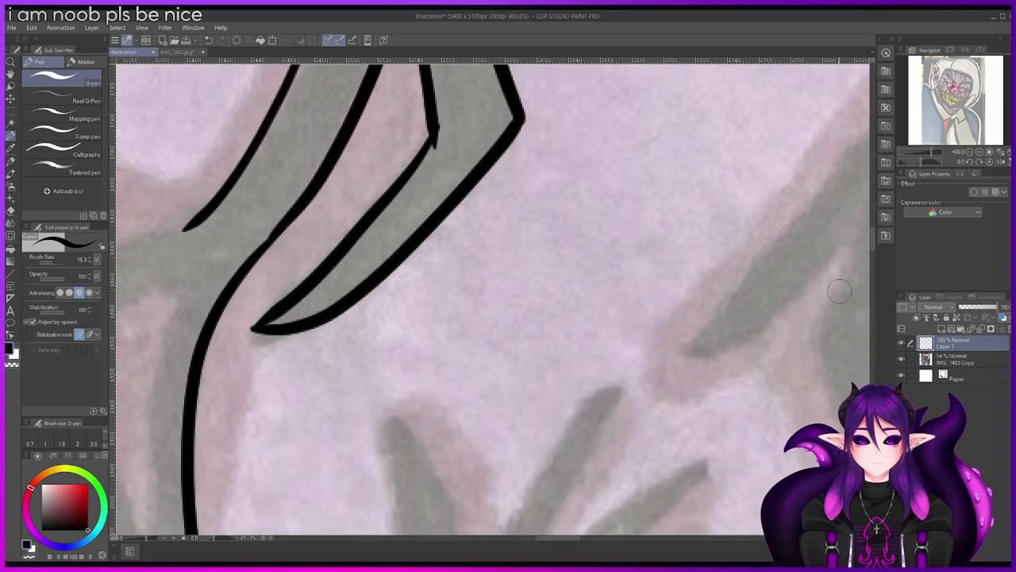
{"action": "left_click_drag", "start_coordinate": [557, 539], "coordinate": [533, 540]}
{"action": "mouse_move", "coordinate": [623, 211]}
{"action": "left_mouse_down"}
{"action": "mouse_move", "coordinate": [503, 268]}
{"action": "mouse_move", "coordinate": [483, 294]}
{"action": "mouse_move", "coordinate": [463, 407]}
{"action": "left_mouse_up"}
Step: Outline the narrow wedge-shaped gap inside the nose line, redrawing its right edge to meet the left edge in a point
{"action": "mouse_move", "coordinate": [529, 309]}
{"action": "left_mouse_down"}
{"action": "mouse_move", "coordinate": [522, 404]}
{"action": "mouse_move", "coordinate": [538, 492]}
{"action": "left_mouse_up"}
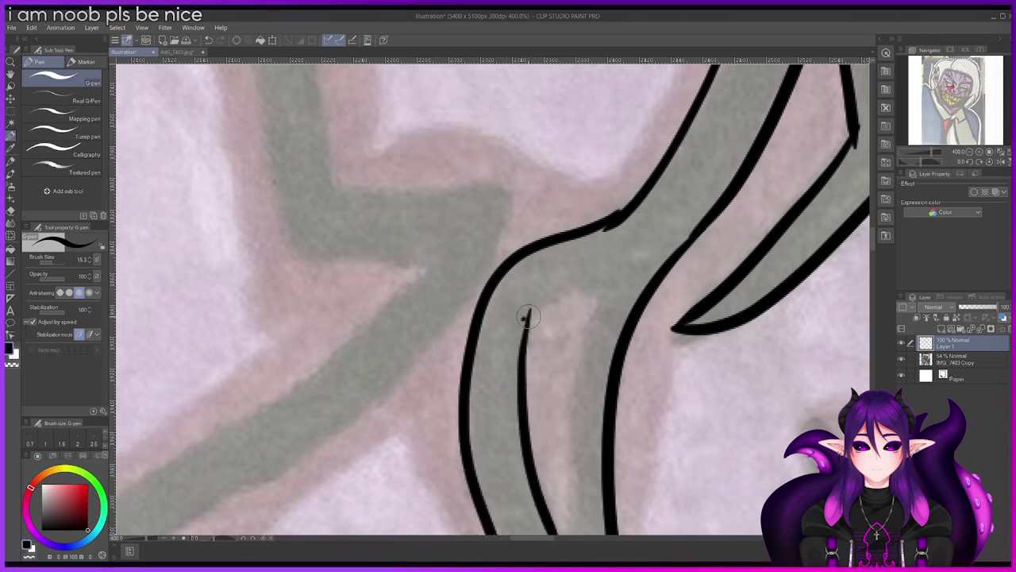
{"action": "left_click_drag", "start_coordinate": [600, 287], "coordinate": [608, 288]}
{"action": "mouse_move", "coordinate": [569, 383]}
{"action": "left_mouse_down"}
{"action": "mouse_move", "coordinate": [562, 455]}
{"action": "mouse_move", "coordinate": [574, 503]}
{"action": "left_mouse_up"}
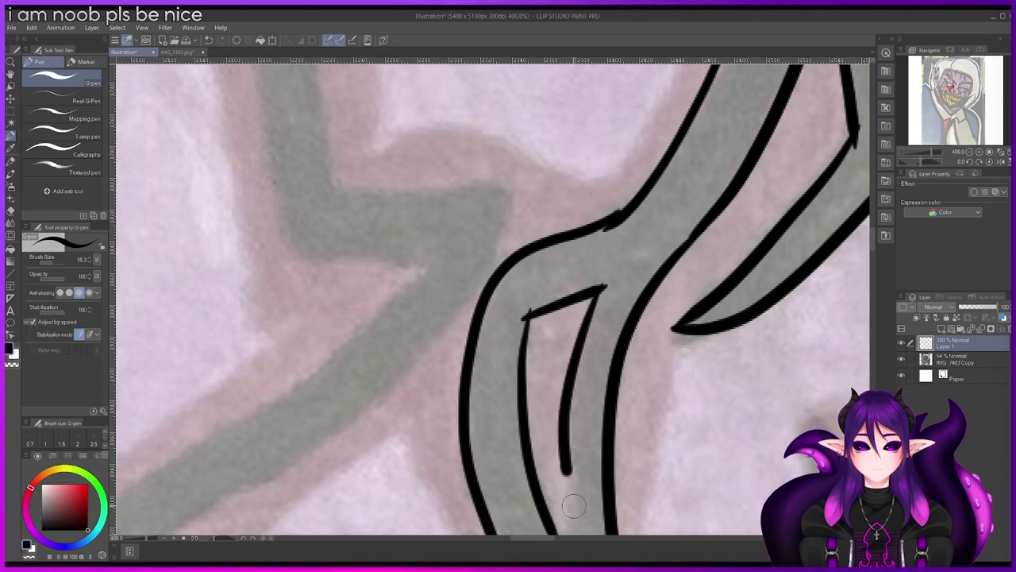
{"action": "key", "text": "ctrl+z"}
{"action": "mouse_move", "coordinate": [608, 287]}
{"action": "left_mouse_down"}
{"action": "mouse_move", "coordinate": [576, 381]}
{"action": "mouse_move", "coordinate": [573, 462]}
{"action": "mouse_move", "coordinate": [587, 531]}
{"action": "left_mouse_up"}
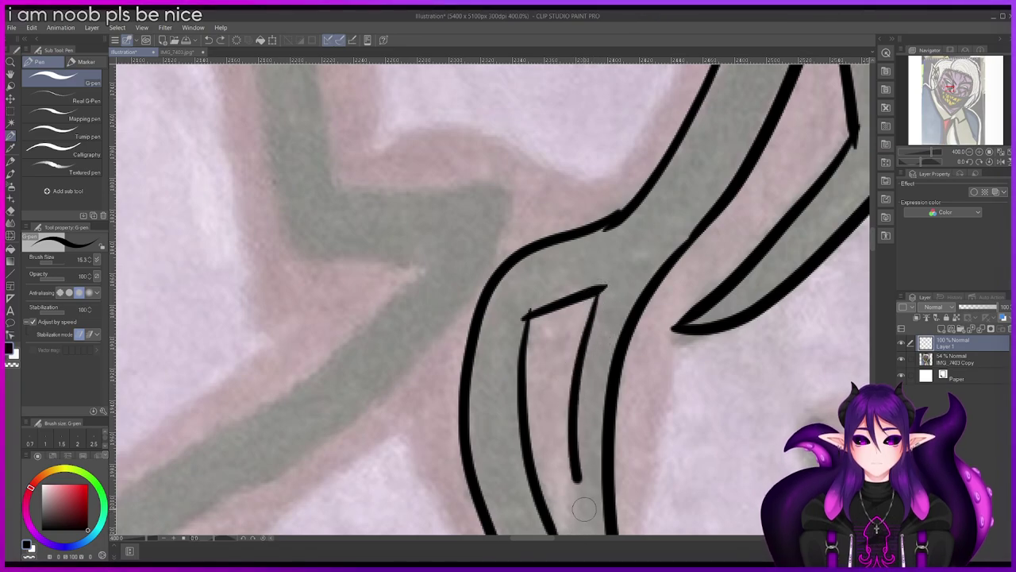
{"action": "left_click_drag", "start_coordinate": [871, 242], "coordinate": [871, 257]}
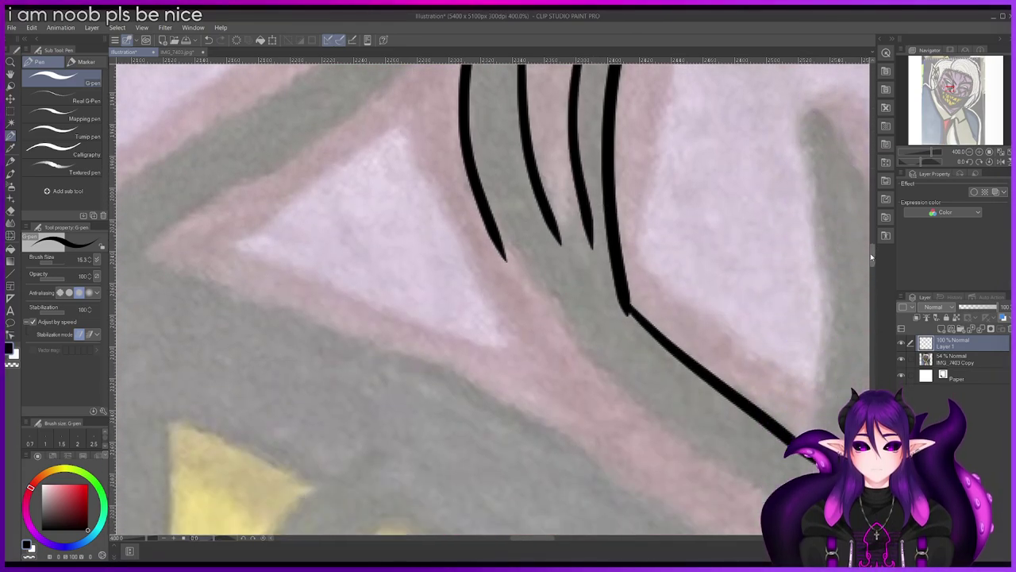
{"action": "key", "text": "ctrl+z"}
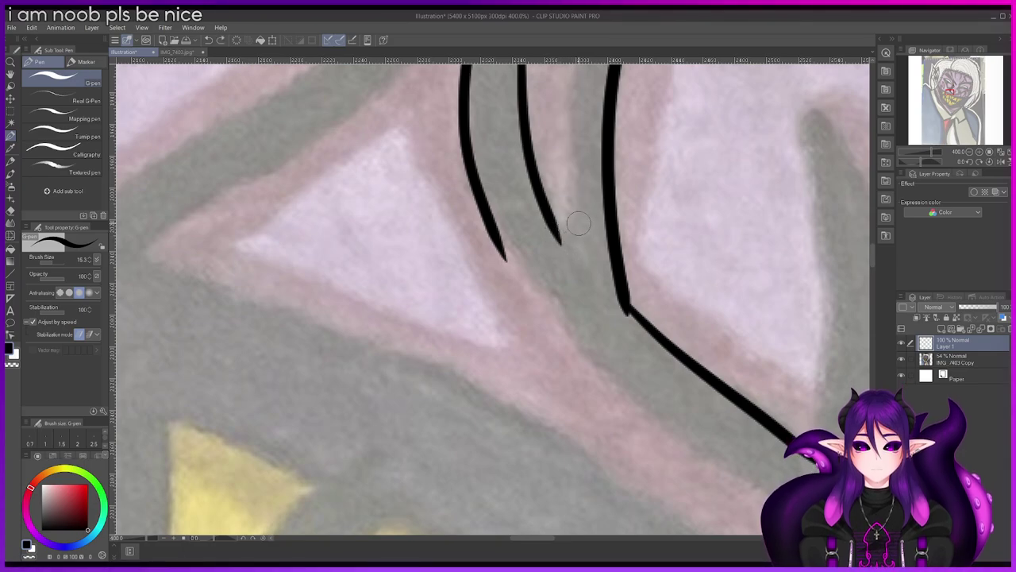
{"action": "left_click_drag", "start_coordinate": [873, 265], "coordinate": [872, 248]}
{"action": "mouse_move", "coordinate": [567, 454]}
{"action": "left_mouse_down"}
{"action": "mouse_move", "coordinate": [588, 349]}
{"action": "mouse_move", "coordinate": [585, 261]}
{"action": "mouse_move", "coordinate": [560, 488]}
{"action": "left_mouse_up"}
{"action": "key", "text": "ctrl+z"}
Step: Trim the tapered lower end of the left outer nose line with the Hard eraser and extend the line diagonally to the nose base
{"action": "left_click_drag", "start_coordinate": [872, 240], "coordinate": [873, 256]}
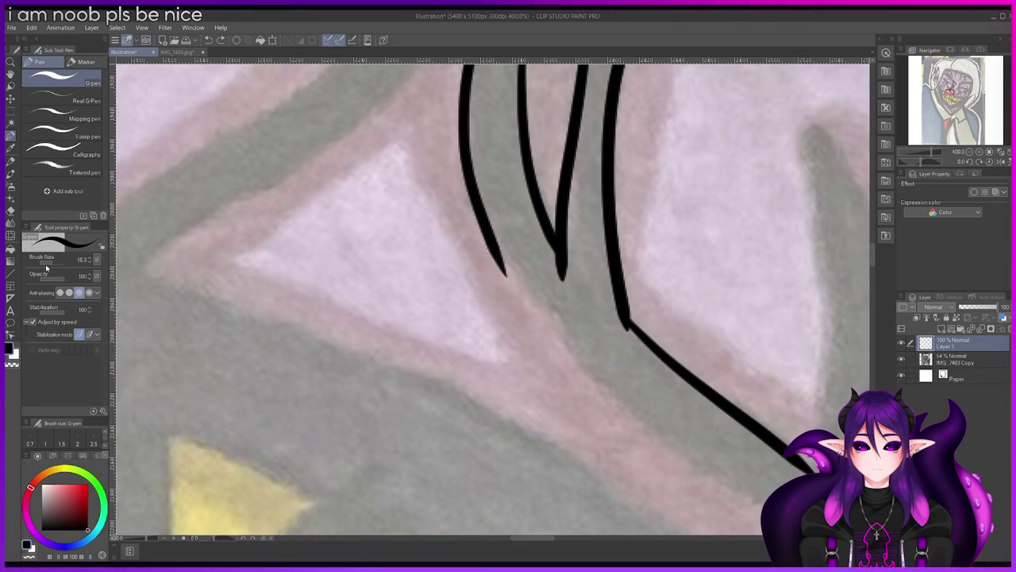
{"action": "key", "text": "g"}
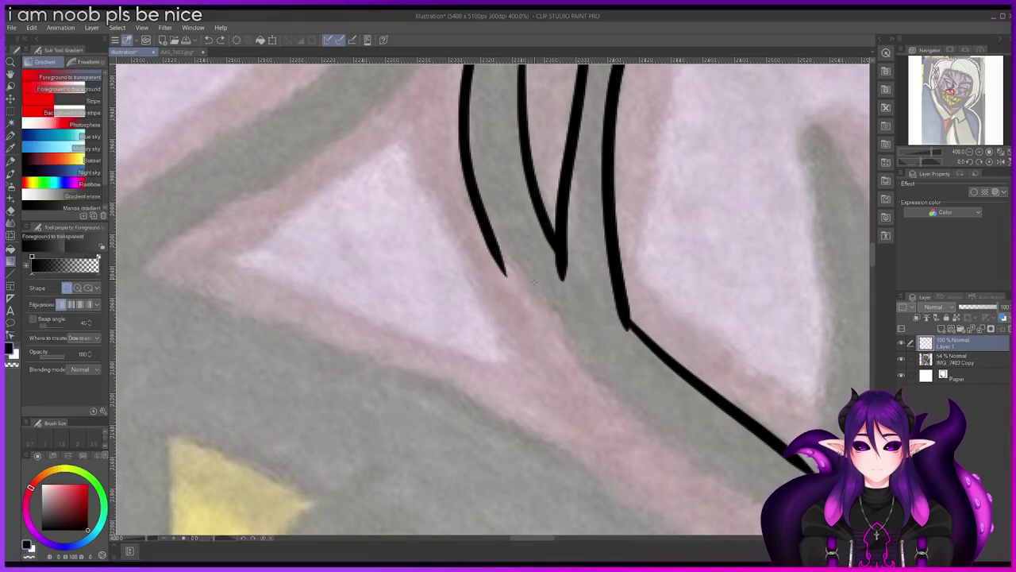
{"action": "key", "text": "p"}
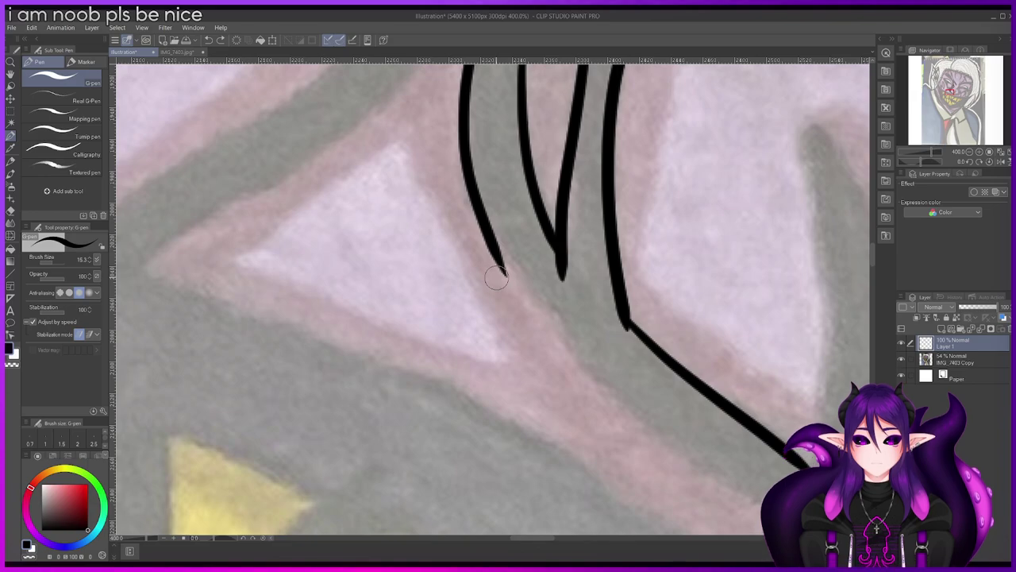
{"action": "key", "text": "e"}
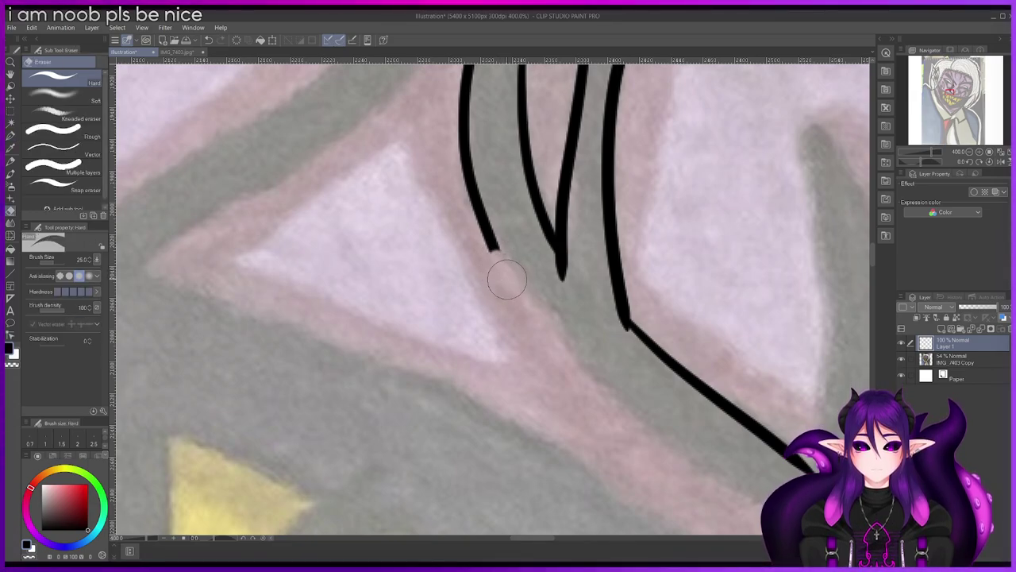
{"action": "key", "text": "p"}
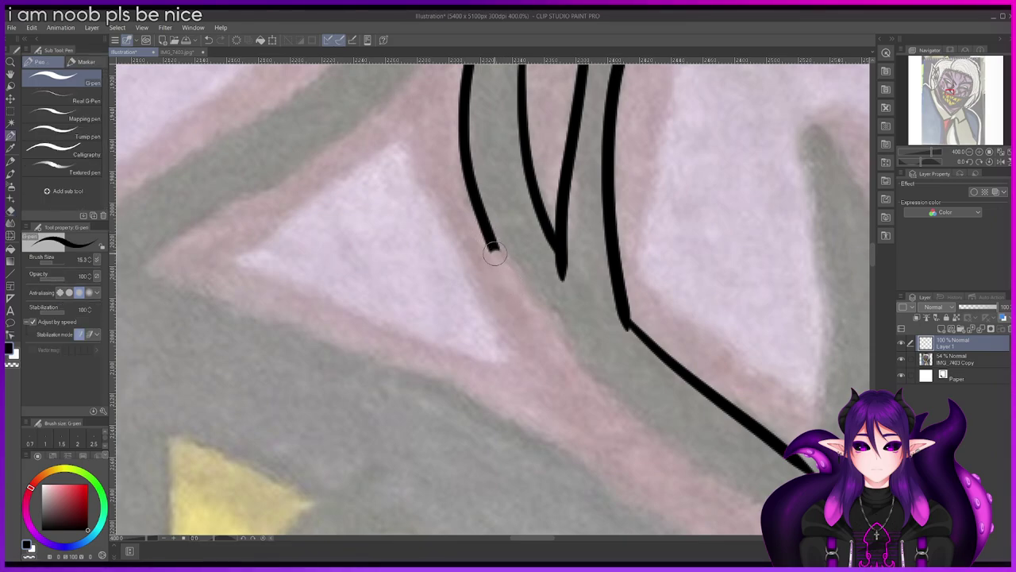
{"action": "left_click_drag", "start_coordinate": [492, 248], "coordinate": [533, 303]}
{"action": "key", "text": "ctrl+z"}
{"action": "left_click_drag", "start_coordinate": [493, 251], "coordinate": [631, 409]}
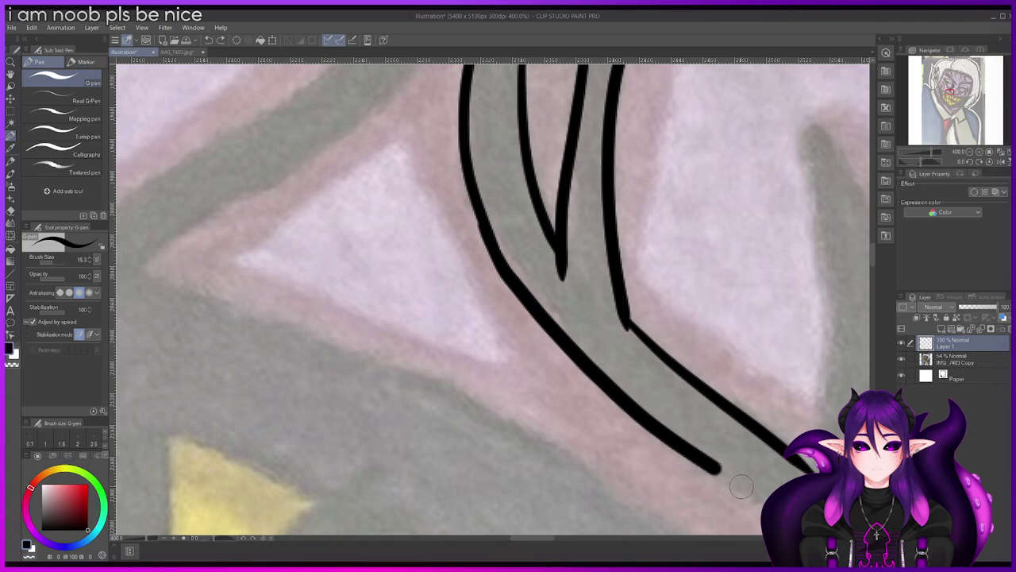
{"action": "left_click_drag", "start_coordinate": [739, 485], "coordinate": [782, 510]}
Step: Trace the leftmost spike rising from the nose base, inking its left edge, pointed tip and curved right edge
{"action": "scroll", "coordinate": [550, 543], "scroll_direction": "right", "scroll_amount": 5}
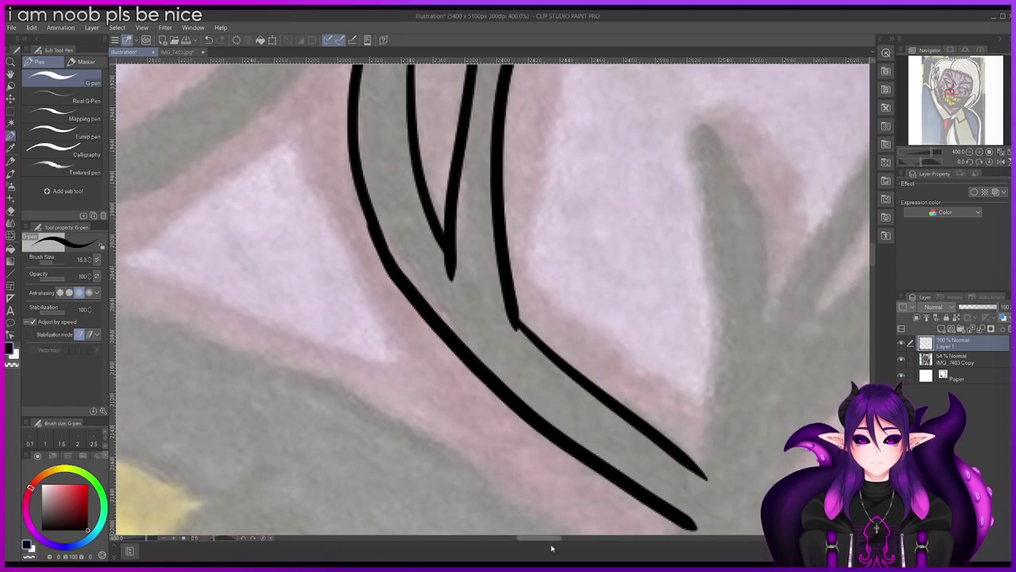
{"action": "scroll", "coordinate": [871, 276], "scroll_direction": "down", "scroll_amount": 5}
{"action": "scroll", "coordinate": [873, 265], "scroll_direction": "up", "scroll_amount": 2}
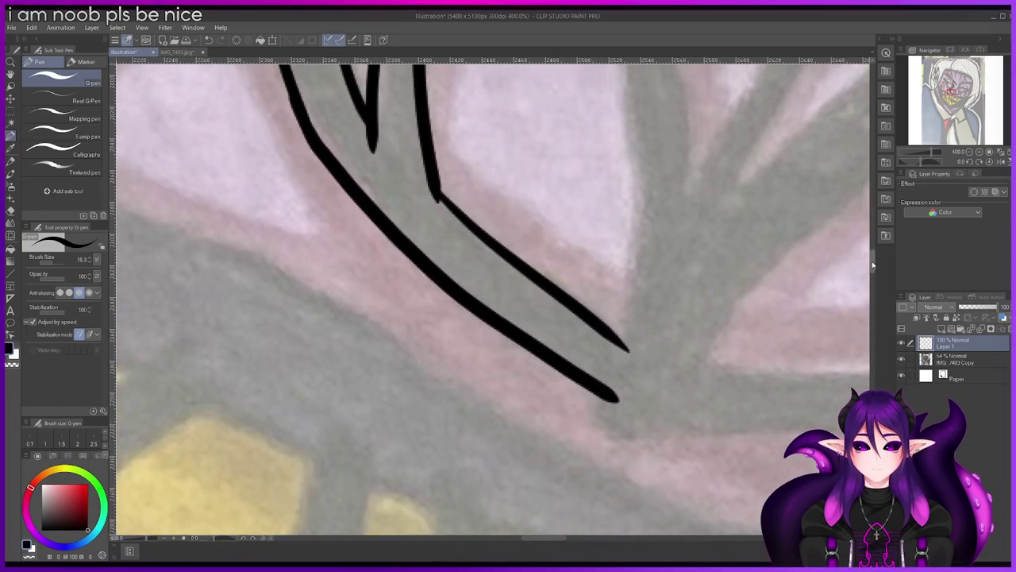
{"action": "mouse_move", "coordinate": [625, 343]}
{"action": "left_mouse_down"}
{"action": "mouse_move", "coordinate": [640, 231]}
{"action": "mouse_move", "coordinate": [633, 149]}
{"action": "left_mouse_up"}
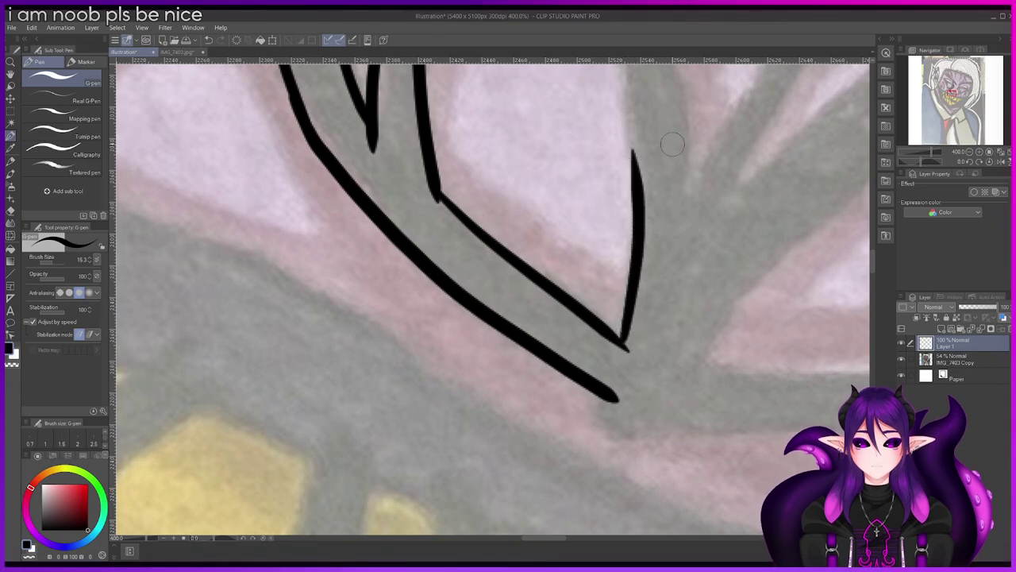
{"action": "scroll", "coordinate": [863, 251], "scroll_direction": "up", "scroll_amount": 5}
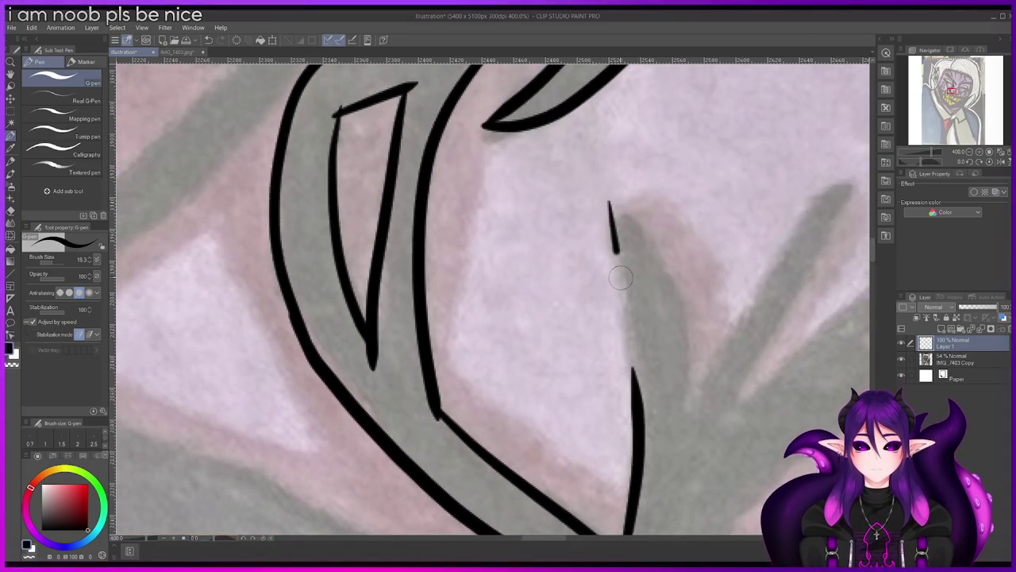
{"action": "left_click_drag", "start_coordinate": [636, 384], "coordinate": [629, 337]}
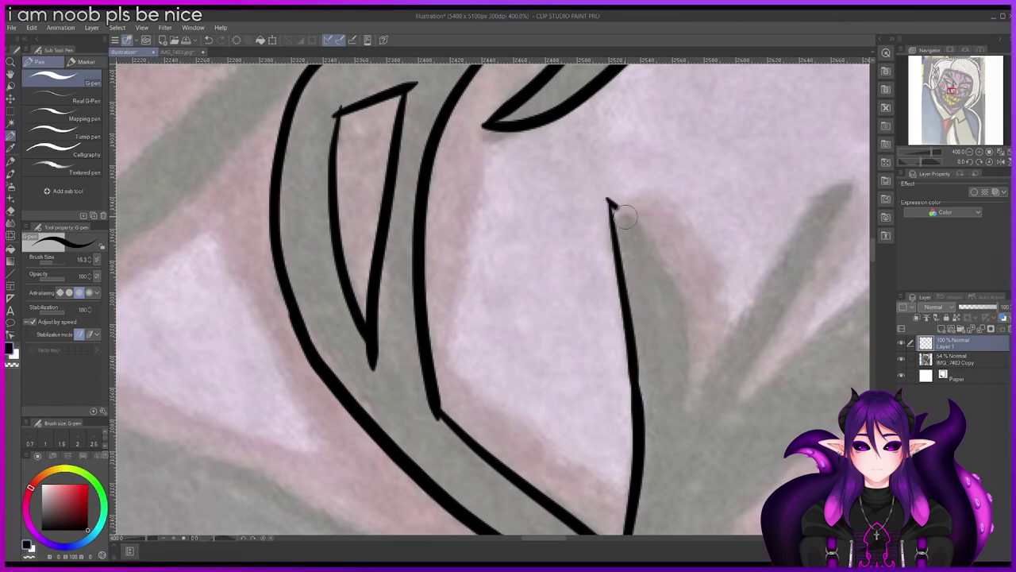
{"action": "left_click_drag", "start_coordinate": [682, 304], "coordinate": [702, 415]}
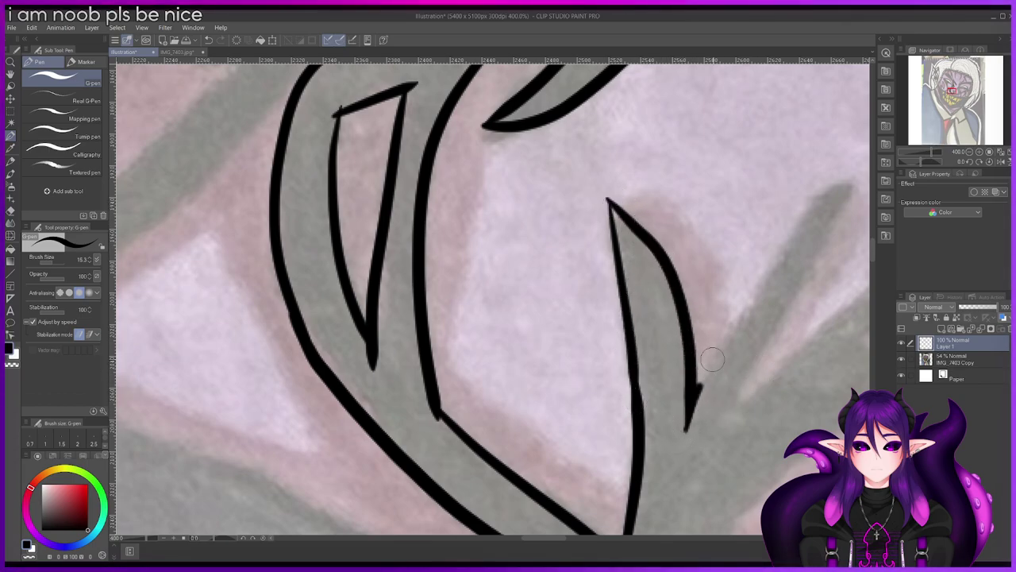
Step: Ink the narrow middle spike rising from the nose base, tracing its left edge, tip and right edge
{"action": "left_click_drag", "start_coordinate": [811, 212], "coordinate": [847, 172]}
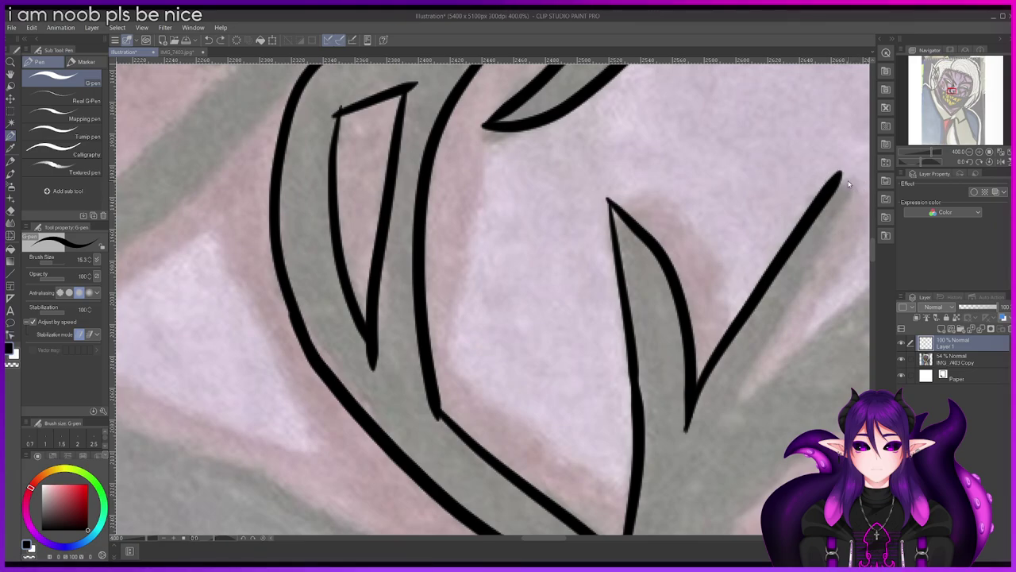
{"action": "key", "text": "ctrl+z"}
{"action": "mouse_move", "coordinate": [843, 175]}
{"action": "left_mouse_down"}
{"action": "mouse_move", "coordinate": [847, 199]}
{"action": "mouse_move", "coordinate": [724, 425]}
{"action": "left_mouse_up"}
Step: Trace the third spike at the nose base, inking its upper edge, pointed tip and lower edge back to the notch
{"action": "left_click_drag", "start_coordinate": [549, 539], "coordinate": [567, 540]}
{"action": "mouse_move", "coordinate": [450, 432]}
{"action": "left_mouse_down"}
{"action": "mouse_move", "coordinate": [581, 296]}
{"action": "mouse_move", "coordinate": [669, 265]}
{"action": "left_mouse_up"}
{"action": "key", "text": "ctrl+z"}
{"action": "left_click_drag", "start_coordinate": [449, 435], "coordinate": [626, 267]}
{"action": "key", "text": "ctrl+z"}
{"action": "mouse_move", "coordinate": [448, 435]}
{"action": "left_mouse_down"}
{"action": "mouse_move", "coordinate": [589, 295]}
{"action": "mouse_move", "coordinate": [669, 249]}
{"action": "left_mouse_up"}
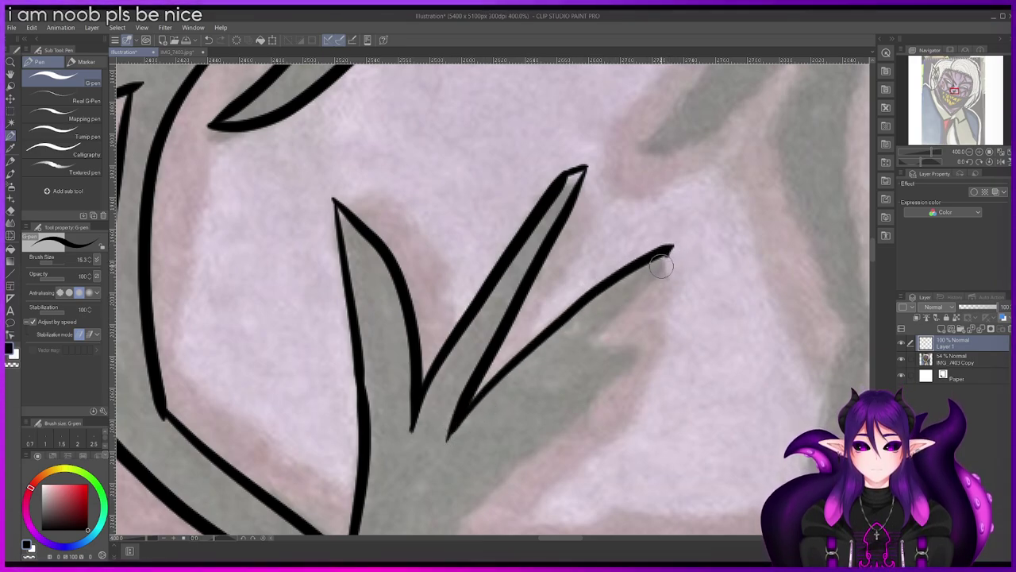
{"action": "key", "text": "ctrl+z"}
{"action": "mouse_move", "coordinate": [667, 253]}
{"action": "left_mouse_down"}
{"action": "mouse_move", "coordinate": [577, 357]}
{"action": "mouse_move", "coordinate": [603, 328]}
{"action": "mouse_move", "coordinate": [582, 342]}
{"action": "mouse_move", "coordinate": [647, 336]}
{"action": "left_mouse_up"}
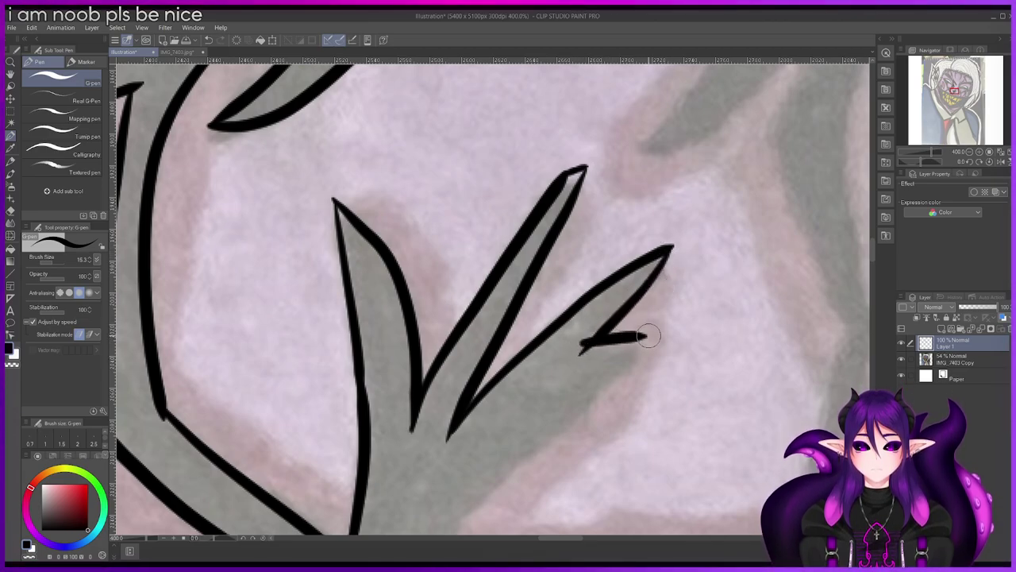
Step: Outline the short forked point below the third spike and continue its lower edge down toward the nose base
{"action": "left_click_drag", "start_coordinate": [578, 353], "coordinate": [644, 340]}
{"action": "key", "text": "ctrl+z"}
{"action": "mouse_move", "coordinate": [575, 354]}
{"action": "left_mouse_down"}
{"action": "mouse_move", "coordinate": [667, 336]}
{"action": "mouse_move", "coordinate": [448, 512]}
{"action": "left_mouse_up"}
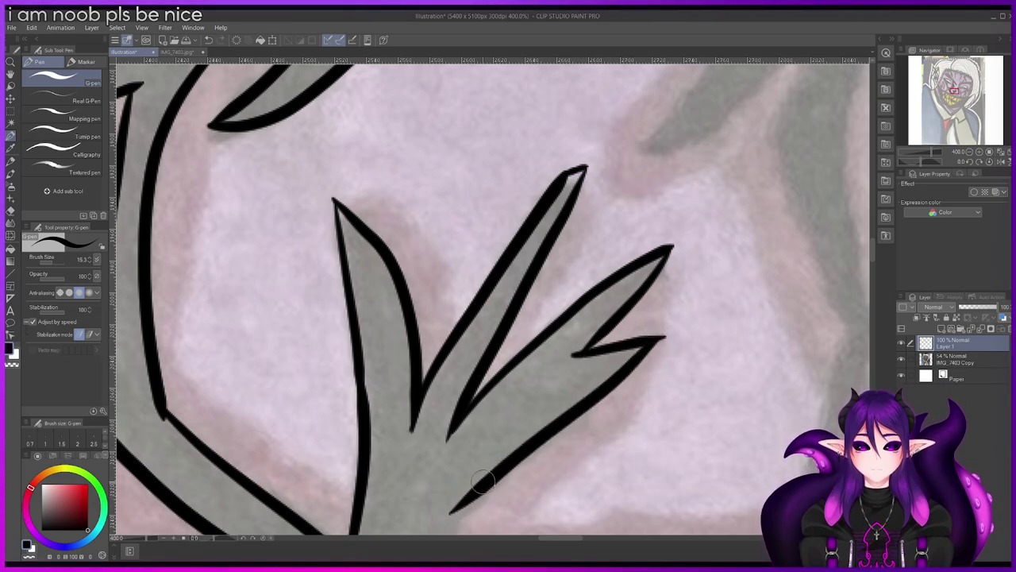
{"action": "scroll", "coordinate": [875, 262], "scroll_direction": "down", "scroll_amount": 5}
{"action": "mouse_move", "coordinate": [489, 270]}
{"action": "left_mouse_down"}
{"action": "mouse_move", "coordinate": [449, 327]}
{"action": "mouse_move", "coordinate": [440, 365]}
{"action": "left_mouse_up"}
{"action": "key", "text": "ctrl+z"}
{"action": "left_click_drag", "start_coordinate": [472, 285], "coordinate": [438, 376]}
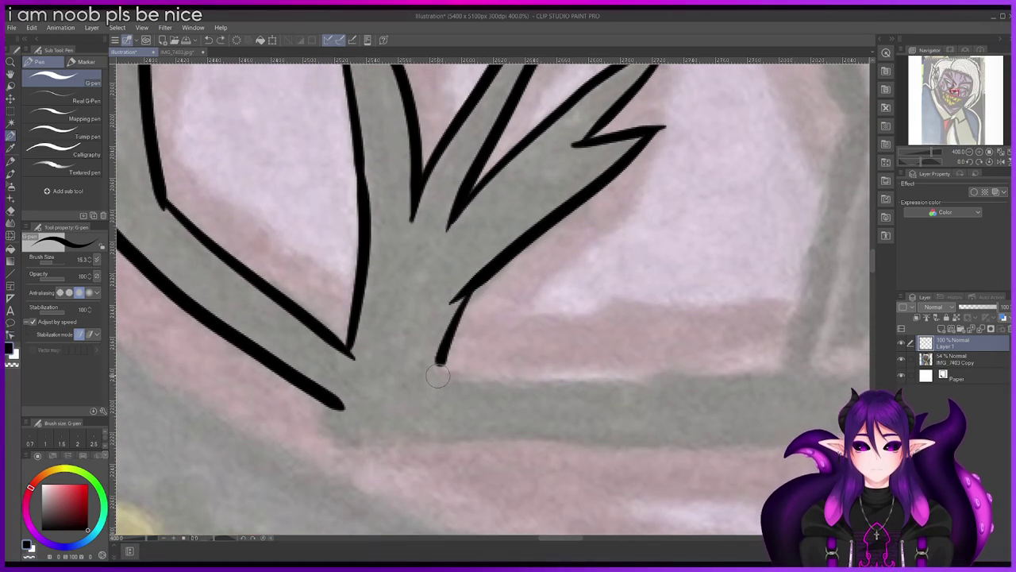
Step: Ink a long straight line from the nose base along the upper edge of the crease toward the cheek
{"action": "scroll", "coordinate": [872, 265], "scroll_direction": "up", "scroll_amount": 3}
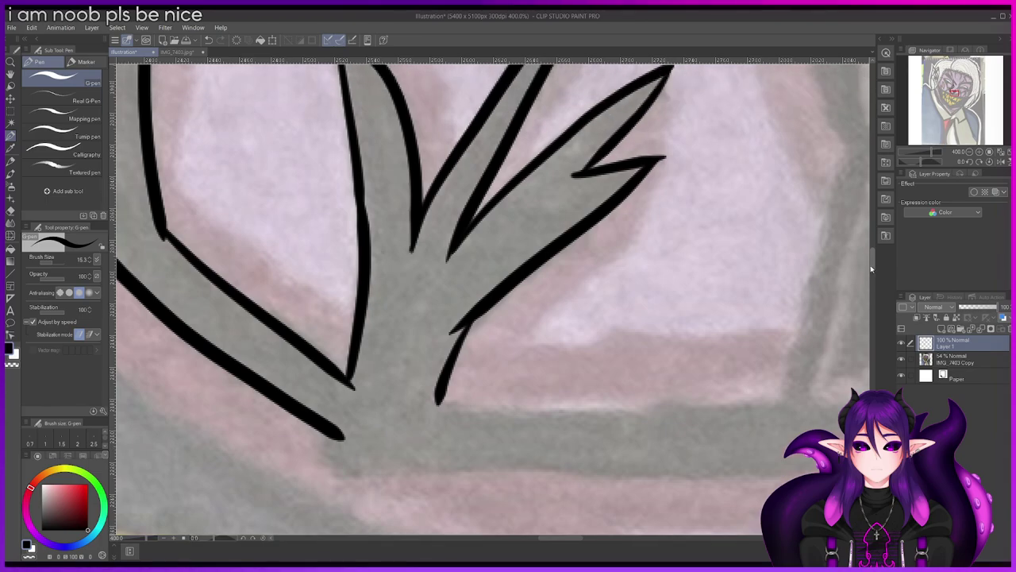
{"action": "scroll", "coordinate": [826, 258], "scroll_direction": "down", "scroll_amount": 5}
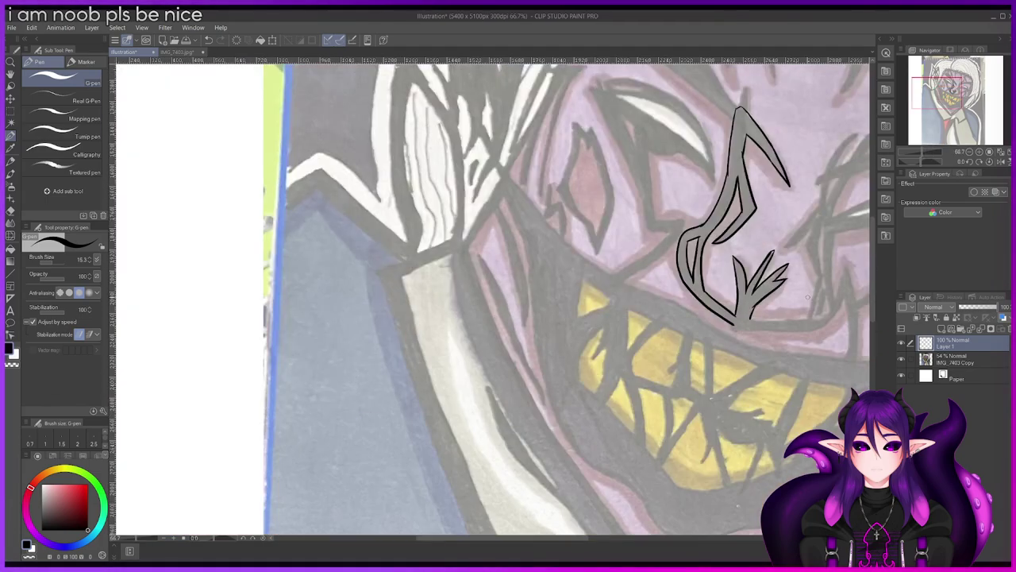
{"action": "scroll", "coordinate": [807, 297], "scroll_direction": "up", "scroll_amount": 1}
{"action": "scroll", "coordinate": [807, 297], "scroll_direction": "up", "scroll_amount": 2}
{"action": "scroll", "coordinate": [807, 297], "scroll_direction": "up", "scroll_amount": 2}
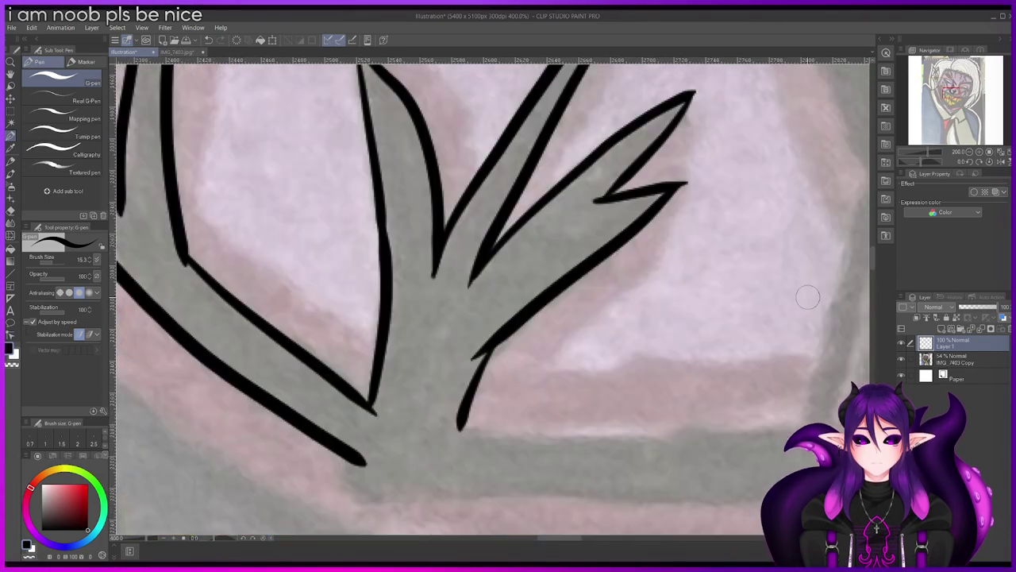
{"action": "left_click_drag", "start_coordinate": [215, 539], "coordinate": [222, 539]}
{"action": "scroll", "coordinate": [863, 278], "scroll_direction": "down", "scroll_amount": 3}
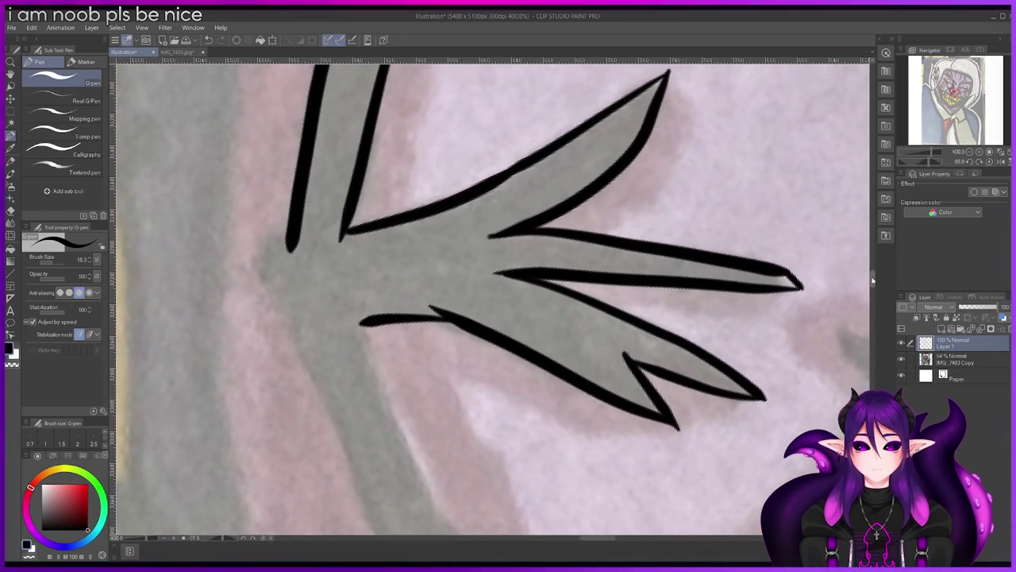
{"action": "mouse_move", "coordinate": [362, 171]}
{"action": "left_mouse_down"}
{"action": "mouse_move", "coordinate": [506, 490]}
{"action": "mouse_move", "coordinate": [791, 425]}
{"action": "left_mouse_up"}
{"action": "mouse_move", "coordinate": [603, 541]}
{"action": "left_mouse_down"}
{"action": "mouse_move", "coordinate": [630, 540]}
{"action": "mouse_move", "coordinate": [621, 540]}
{"action": "left_mouse_up"}
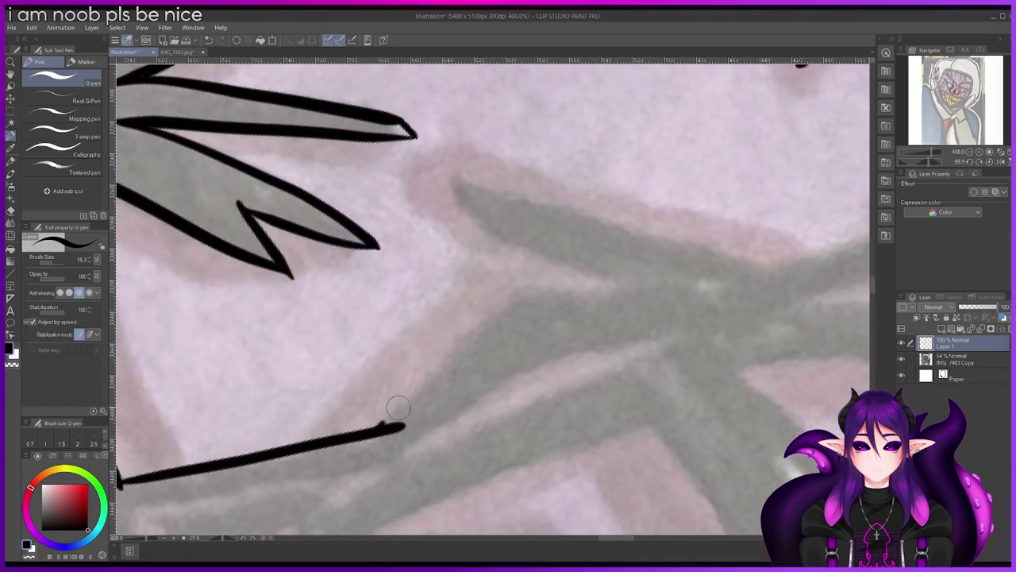
Step: Redo the stroke at the cheek end of the long crease line as a diagonal edge running to the next corner
{"action": "key", "text": "ctrl+z"}
{"action": "key", "text": "ctrl+z"}
{"action": "left_click_drag", "start_coordinate": [384, 425], "coordinate": [520, 296]}
{"action": "key", "text": "ctrl+z"}
{"action": "left_click_drag", "start_coordinate": [386, 420], "coordinate": [510, 295]}
{"action": "key", "text": "ctrl+z"}
{"action": "mouse_move", "coordinate": [382, 425]}
{"action": "left_mouse_down"}
{"action": "mouse_move", "coordinate": [524, 287]}
{"action": "mouse_move", "coordinate": [357, 433]}
{"action": "left_mouse_up"}
{"action": "key", "text": "ctrl+z"}
Step: Ink the straight segment from the diagonal's corner into the crease and the inner curved edge of the adjoining spike
{"action": "left_click_drag", "start_coordinate": [517, 289], "coordinate": [646, 295]}
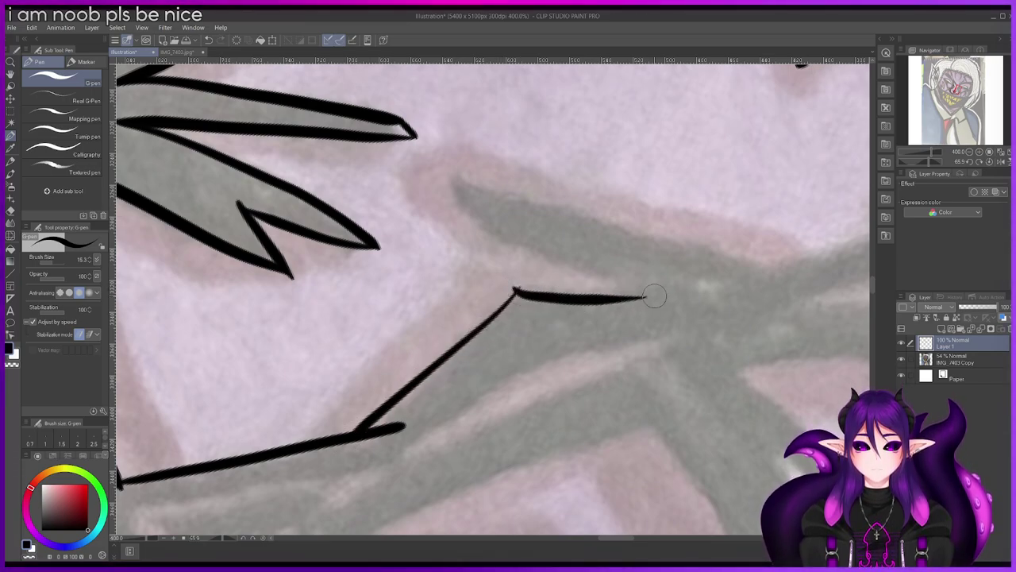
{"action": "key", "text": "ctrl+z"}
{"action": "left_click_drag", "start_coordinate": [518, 288], "coordinate": [676, 288]}
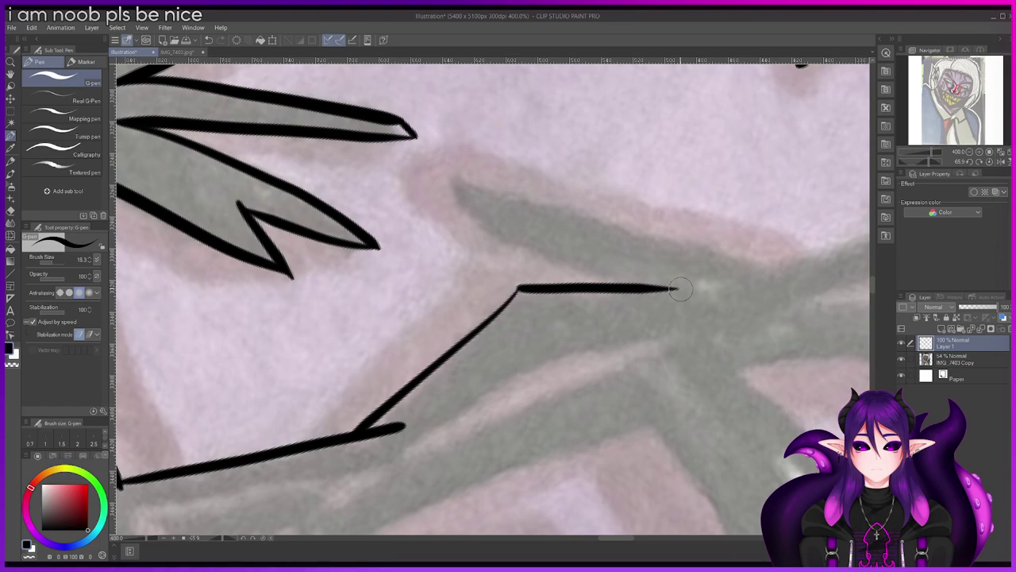
{"action": "mouse_move", "coordinate": [455, 179]}
{"action": "left_mouse_down"}
{"action": "mouse_move", "coordinate": [496, 229]}
{"action": "mouse_move", "coordinate": [546, 256]}
{"action": "mouse_move", "coordinate": [671, 286]}
{"action": "left_mouse_up"}
{"action": "key", "text": "ctrl+z"}
Step: Trace the nearly straight outer edge of the downward-pointing spike to meet its curved edge in a point
{"action": "left_click_drag", "start_coordinate": [222, 539], "coordinate": [206, 542]}
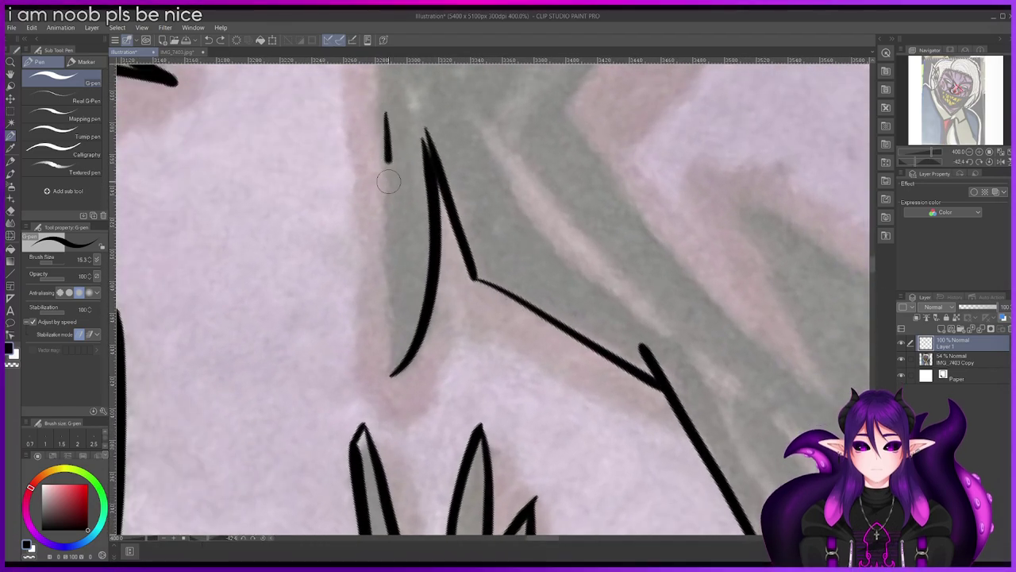
{"action": "key", "text": "ctrl+z"}
{"action": "mouse_move", "coordinate": [382, 114]}
{"action": "left_mouse_down"}
{"action": "mouse_move", "coordinate": [387, 379]}
{"action": "mouse_move", "coordinate": [386, 179]}
{"action": "left_mouse_up"}
{"action": "key", "text": "ctrl+z"}
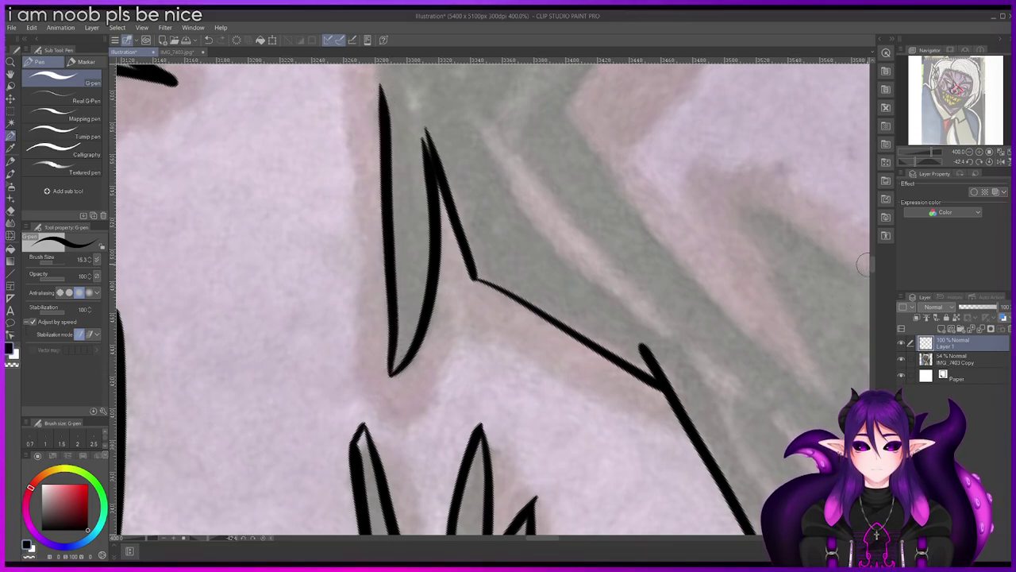
Step: Extend the spike's outer edge upward and add the diagonal edge running to the small barb beside the nose bridge
{"action": "scroll", "coordinate": [864, 266], "scroll_direction": "up", "scroll_amount": 5}
{"action": "left_click_drag", "start_coordinate": [379, 335], "coordinate": [371, 275]}
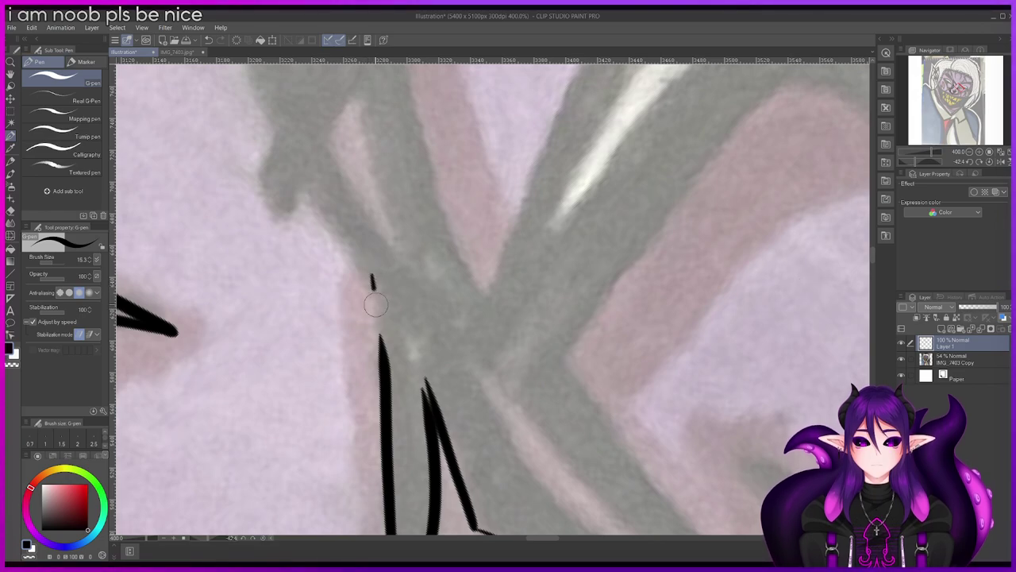
{"action": "left_click_drag", "start_coordinate": [300, 187], "coordinate": [371, 279]}
{"action": "key", "text": "ctrl+z"}
{"action": "left_click_drag", "start_coordinate": [296, 182], "coordinate": [371, 285]}
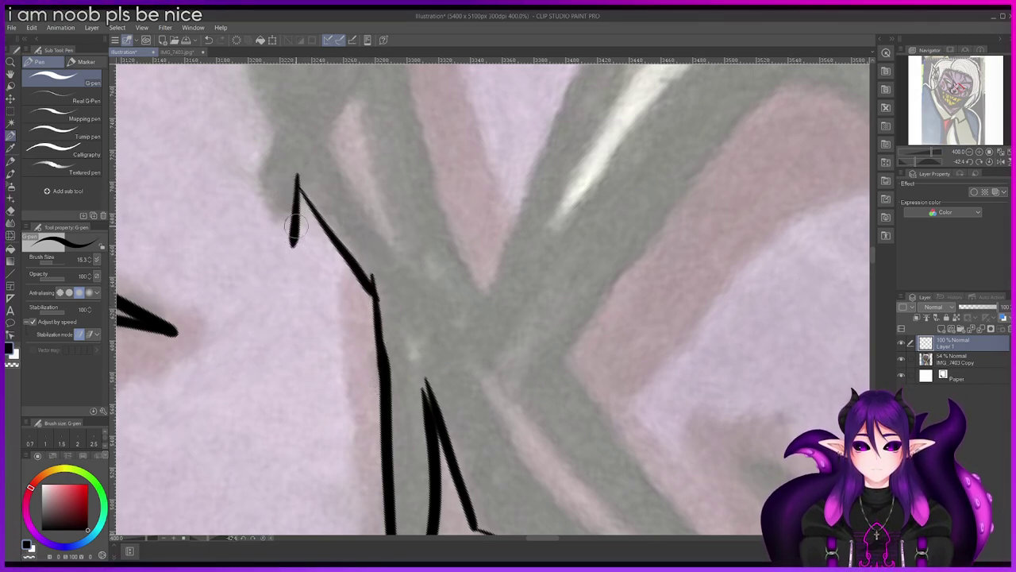
Step: Outline the small angular barb beside the nose bridge with a pointed lower tip and a short slanted upper edge
{"action": "mouse_move", "coordinate": [292, 243]}
{"action": "left_mouse_down"}
{"action": "mouse_move", "coordinate": [251, 163]}
{"action": "mouse_move", "coordinate": [278, 111]}
{"action": "left_mouse_up"}
{"action": "key", "text": "ctrl+z"}
{"action": "left_click_drag", "start_coordinate": [251, 162], "coordinate": [278, 113]}
{"action": "key", "text": "ctrl+z"}
{"action": "key", "text": "ctrl+z"}
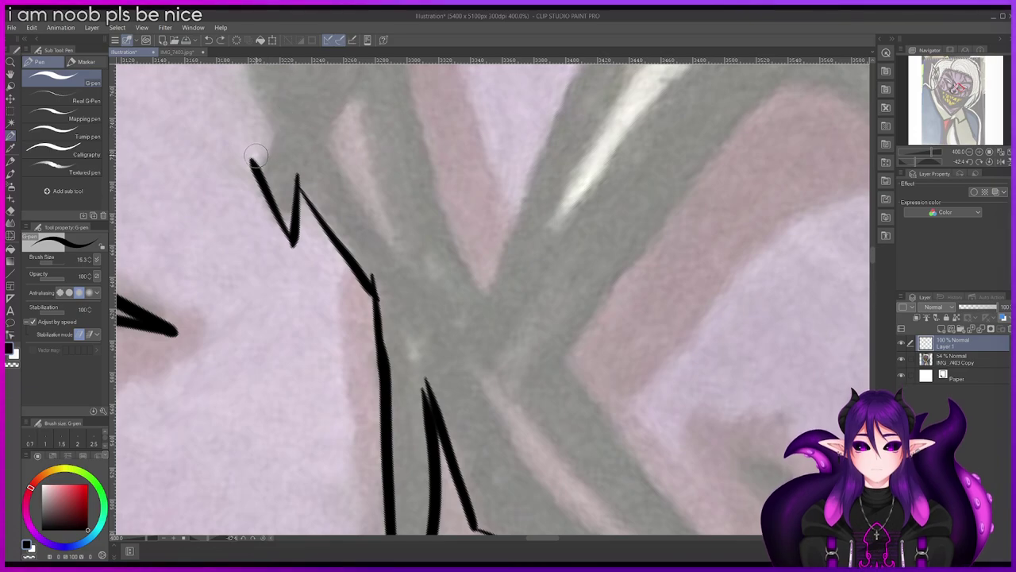
{"action": "left_click_drag", "start_coordinate": [256, 152], "coordinate": [279, 111]}
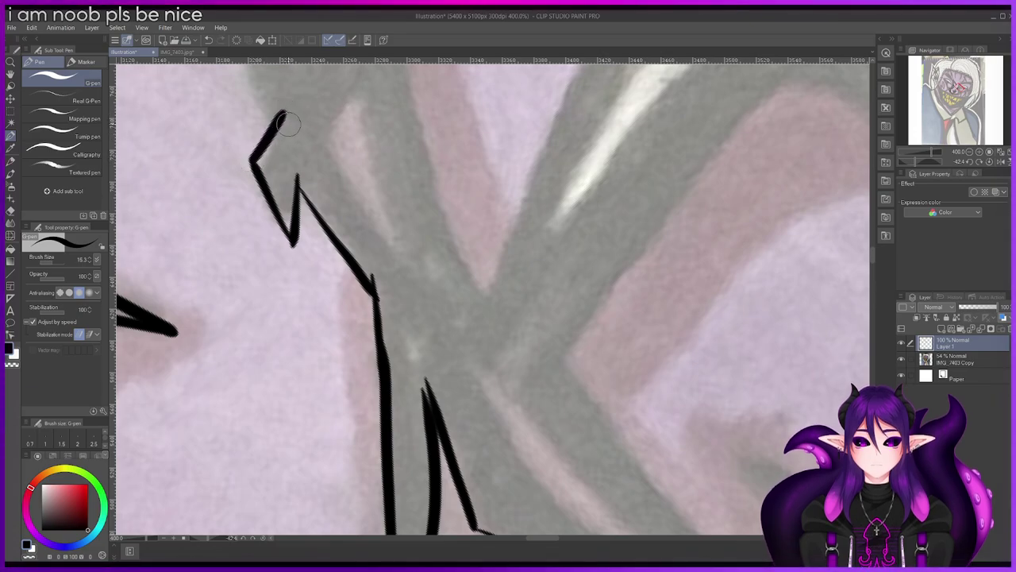
Step: Outline the narrow triangular gap inside the crease beside the barb, closing it with a short slanted top edge
{"action": "scroll", "coordinate": [293, 129], "scroll_direction": "down", "scroll_amount": 6}
{"action": "scroll", "coordinate": [300, 135], "scroll_direction": "down", "scroll_amount": 3}
{"action": "scroll", "coordinate": [337, 139], "scroll_direction": "up", "scroll_amount": 9}
{"action": "scroll", "coordinate": [337, 138], "scroll_direction": "up", "scroll_amount": 4}
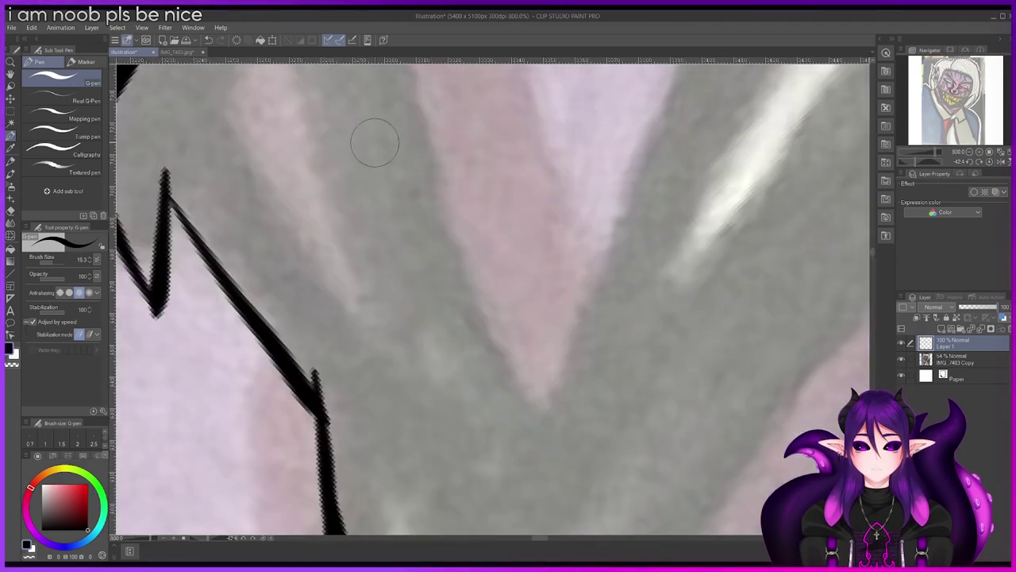
{"action": "scroll", "coordinate": [374, 141], "scroll_direction": "down", "scroll_amount": 3}
{"action": "left_click_drag", "start_coordinate": [873, 265], "coordinate": [873, 255]}
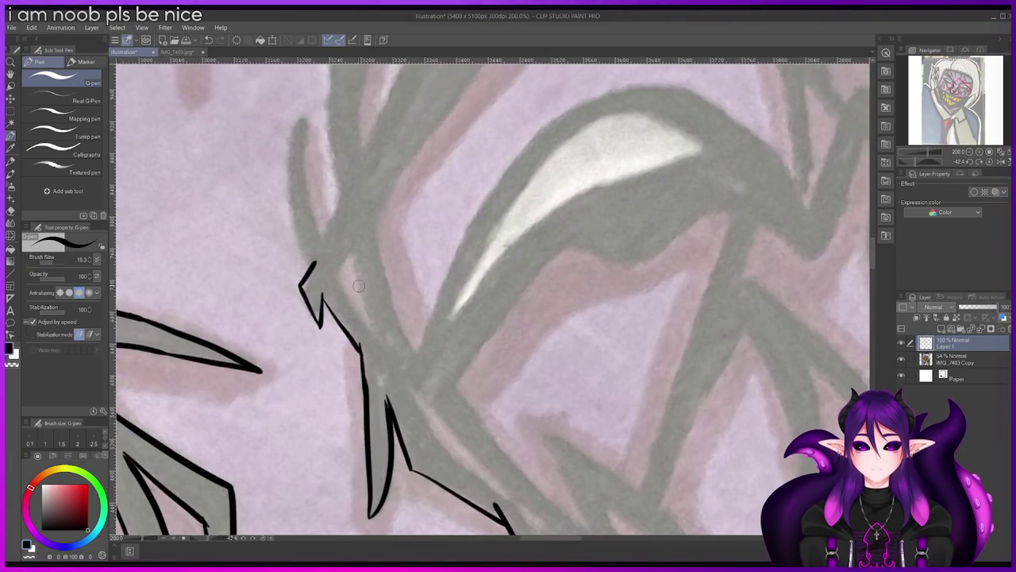
{"action": "scroll", "coordinate": [344, 280], "scroll_direction": "up", "scroll_amount": 2}
{"action": "scroll", "coordinate": [336, 274], "scroll_direction": "down", "scroll_amount": 4}
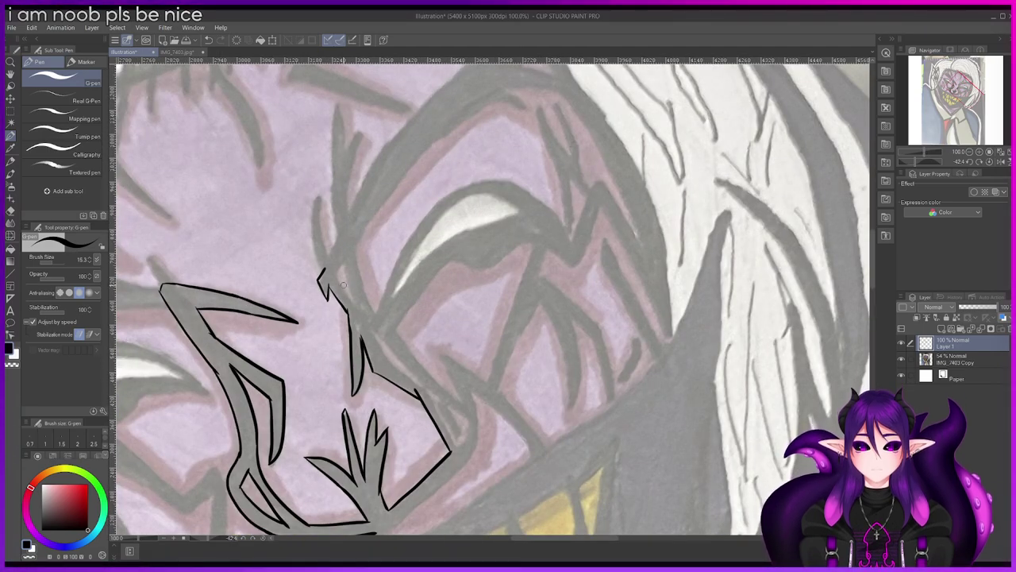
{"action": "scroll", "coordinate": [343, 283], "scroll_direction": "up", "scroll_amount": 2}
{"action": "scroll", "coordinate": [341, 277], "scroll_direction": "up", "scroll_amount": 5}
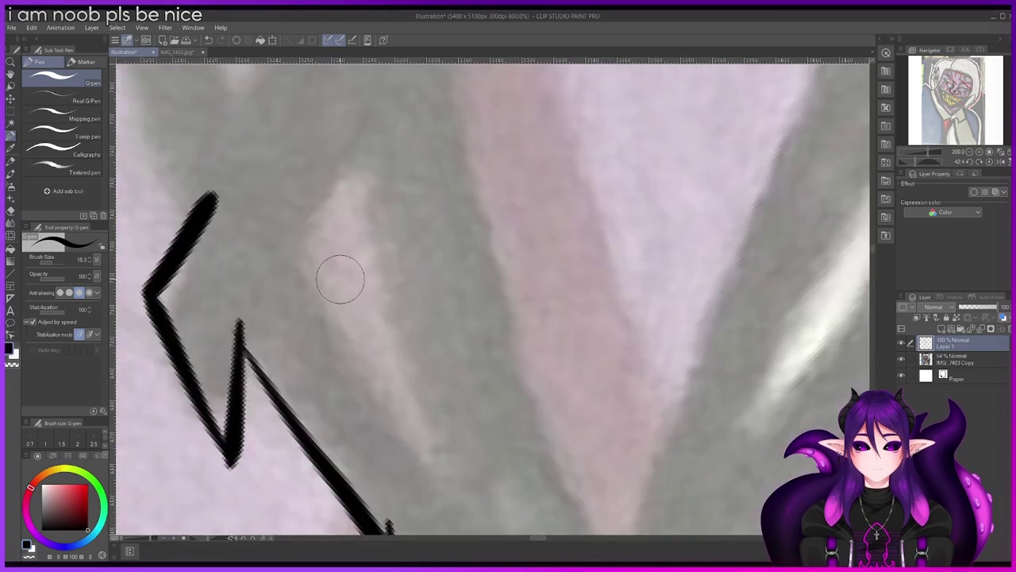
{"action": "left_click_drag", "start_coordinate": [295, 234], "coordinate": [434, 486]}
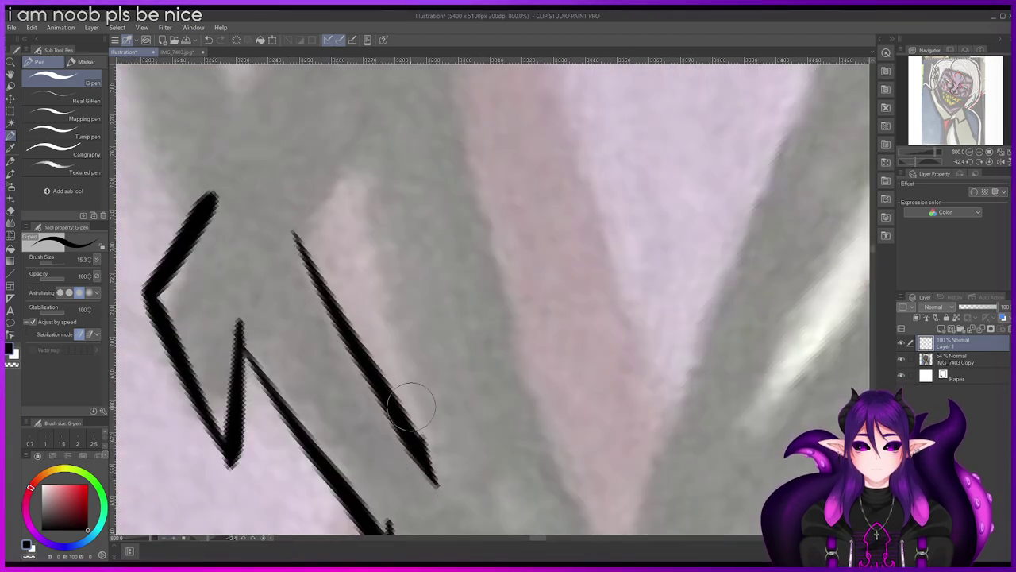
{"action": "left_click_drag", "start_coordinate": [413, 415], "coordinate": [352, 170]}
{"action": "left_click_drag", "start_coordinate": [287, 230], "coordinate": [373, 164]}
Step: Ink the slim curved spike above the barb, tracing its right edge and outer left edge to a pointed tip
{"action": "scroll", "coordinate": [373, 163], "scroll_direction": "down", "scroll_amount": 2}
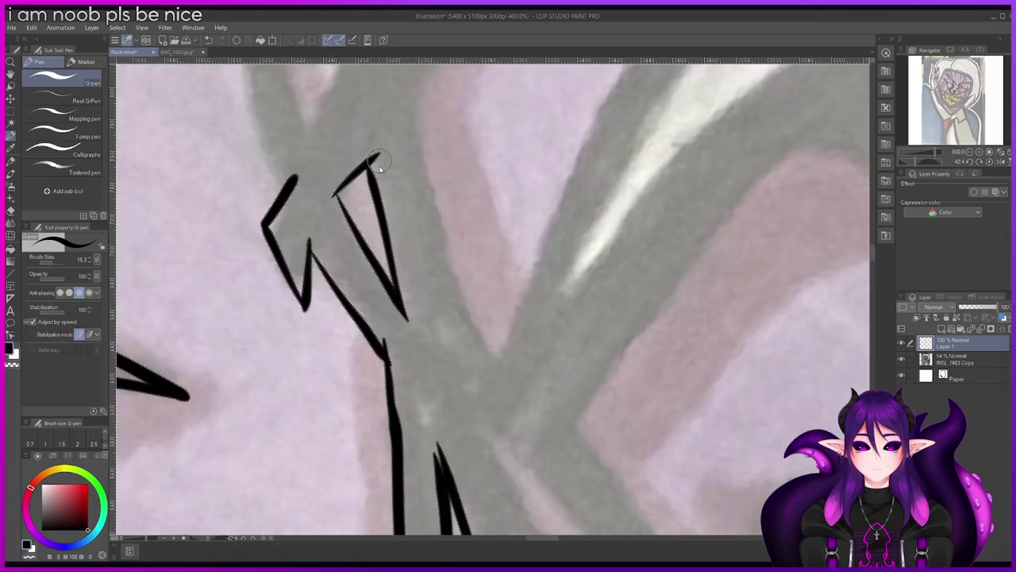
{"action": "scroll", "coordinate": [389, 169], "scroll_direction": "down", "scroll_amount": 4}
{"action": "scroll", "coordinate": [393, 183], "scroll_direction": "up", "scroll_amount": 2}
{"action": "scroll", "coordinate": [383, 195], "scroll_direction": "down", "scroll_amount": 1}
{"action": "scroll", "coordinate": [381, 197], "scroll_direction": "up", "scroll_amount": 3}
{"action": "scroll", "coordinate": [380, 197], "scroll_direction": "down", "scroll_amount": 4}
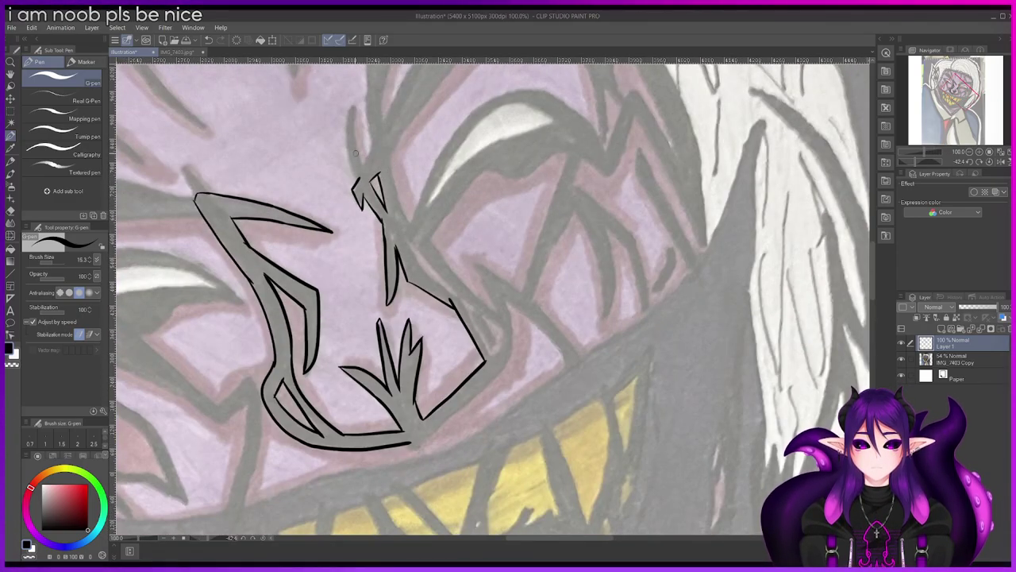
{"action": "scroll", "coordinate": [356, 153], "scroll_direction": "up", "scroll_amount": 2}
{"action": "left_click_drag", "start_coordinate": [873, 260], "coordinate": [872, 242]}
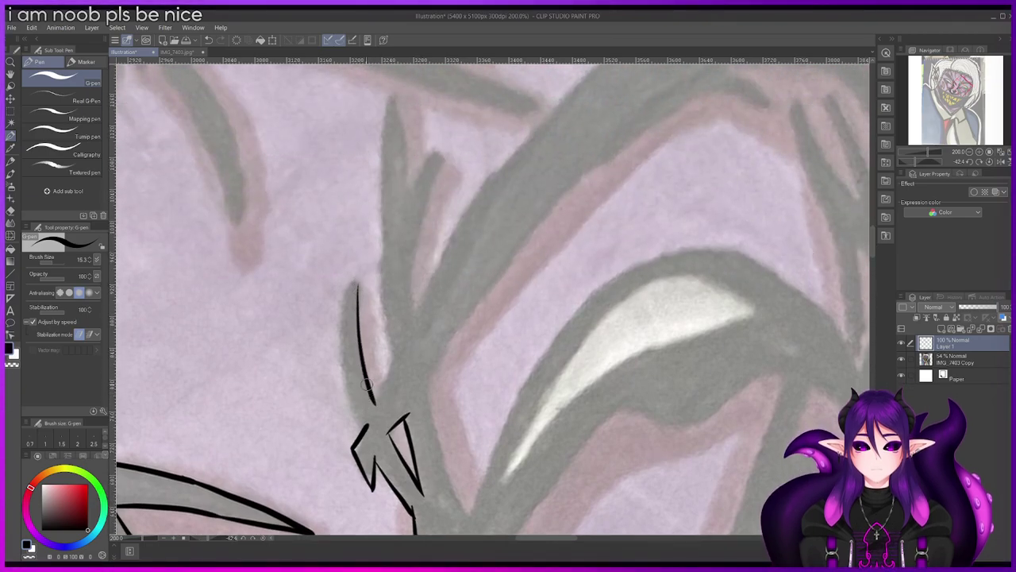
{"action": "scroll", "coordinate": [352, 278], "scroll_direction": "up", "scroll_amount": 2}
{"action": "scroll", "coordinate": [363, 289], "scroll_direction": "down", "scroll_amount": 4}
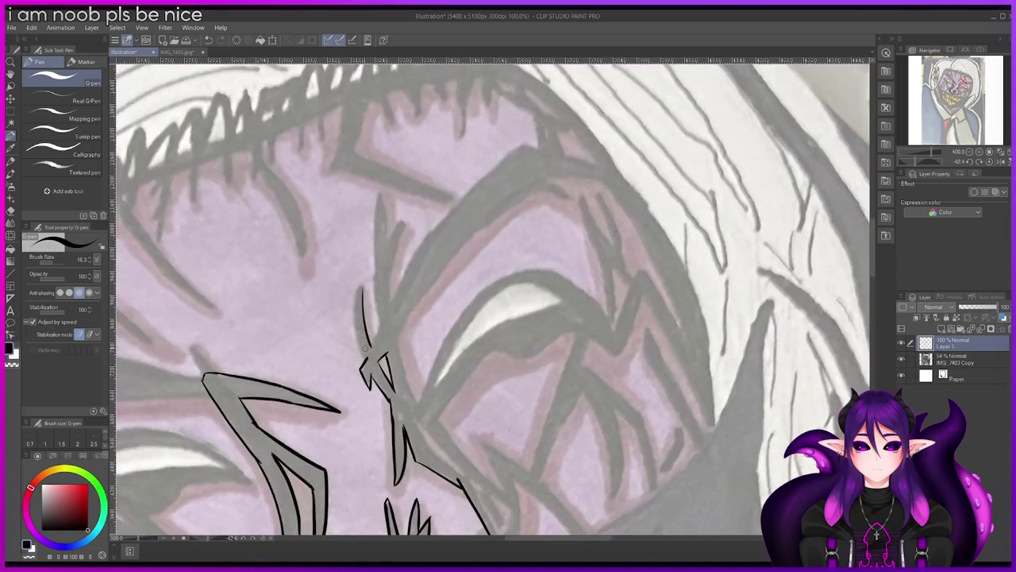
{"action": "scroll", "coordinate": [364, 369], "scroll_direction": "up", "scroll_amount": 2}
{"action": "mouse_move", "coordinate": [367, 347]}
{"action": "left_mouse_down"}
{"action": "mouse_move", "coordinate": [351, 311]}
{"action": "mouse_move", "coordinate": [347, 238]}
{"action": "mouse_move", "coordinate": [368, 191]}
{"action": "left_mouse_up"}
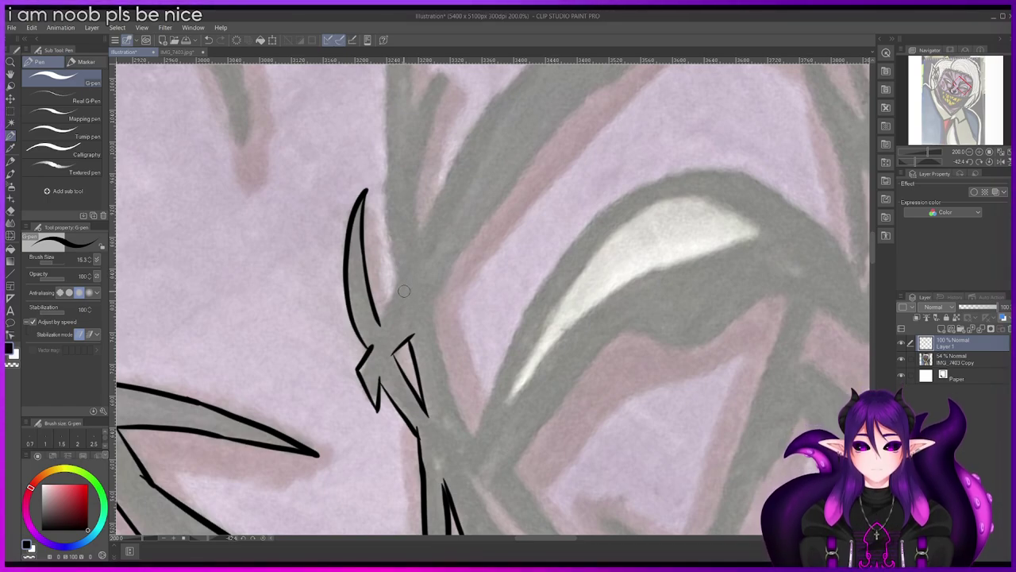
Step: Add a short slanted edge rising from the lower end of the curved spike's right side to form a V
{"action": "scroll", "coordinate": [419, 268], "scroll_direction": "down", "scroll_amount": 1}
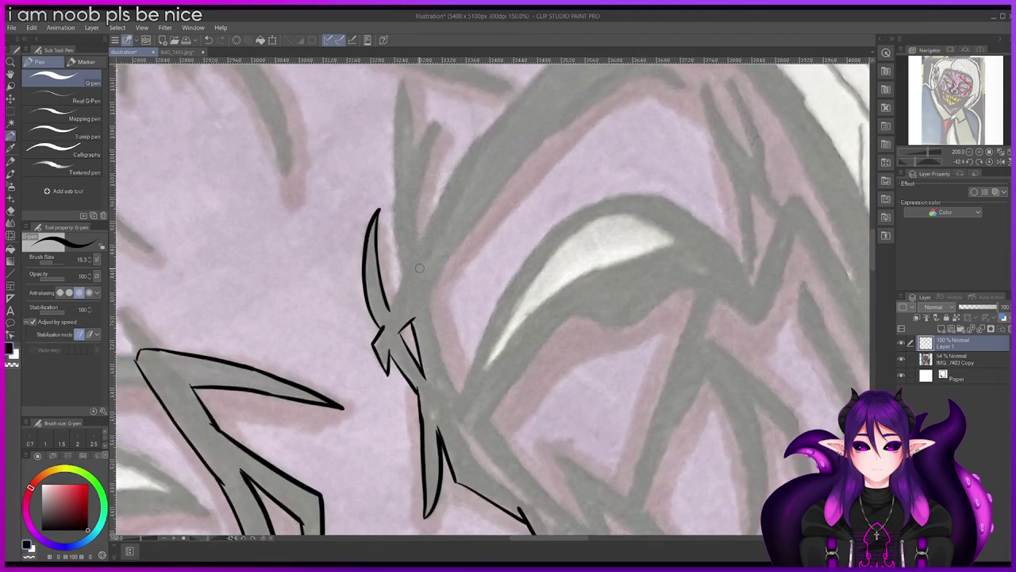
{"action": "scroll", "coordinate": [419, 268], "scroll_direction": "up", "scroll_amount": 5}
{"action": "left_click_drag", "start_coordinate": [359, 272], "coordinate": [263, 473]}
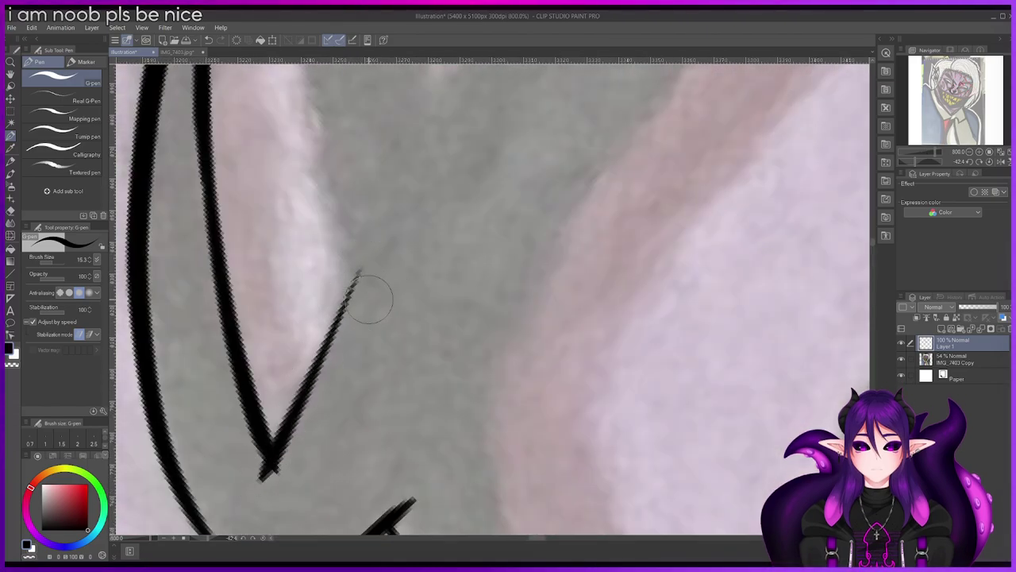
{"action": "key", "text": "ctrl+z"}
{"action": "left_click_drag", "start_coordinate": [352, 246], "coordinate": [256, 476]}
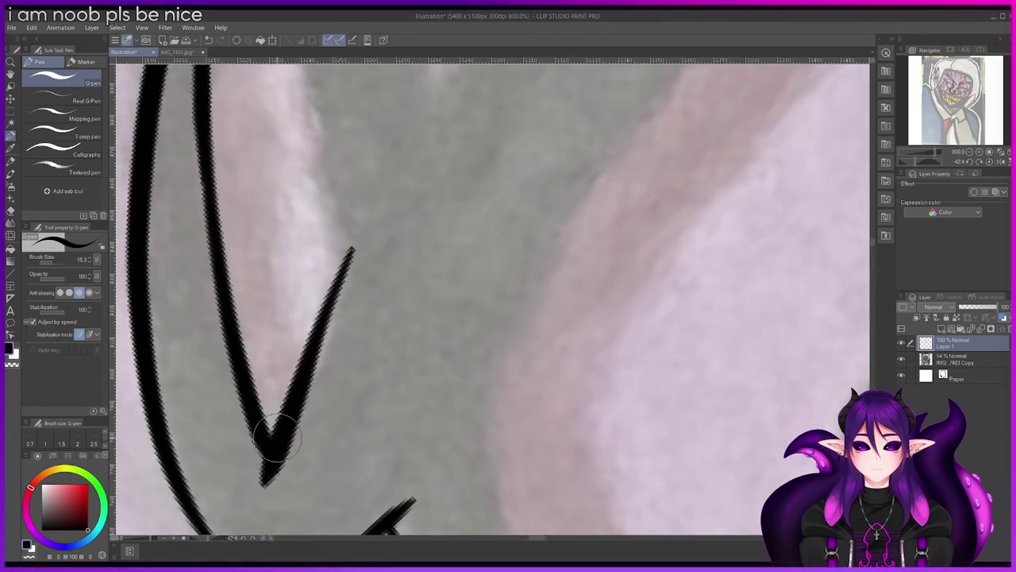
Step: Trace the tall upright spike above the V, inking its left edge, pointed tip and curved right edge to the notch
{"action": "scroll", "coordinate": [438, 192], "scroll_direction": "down", "scroll_amount": 4}
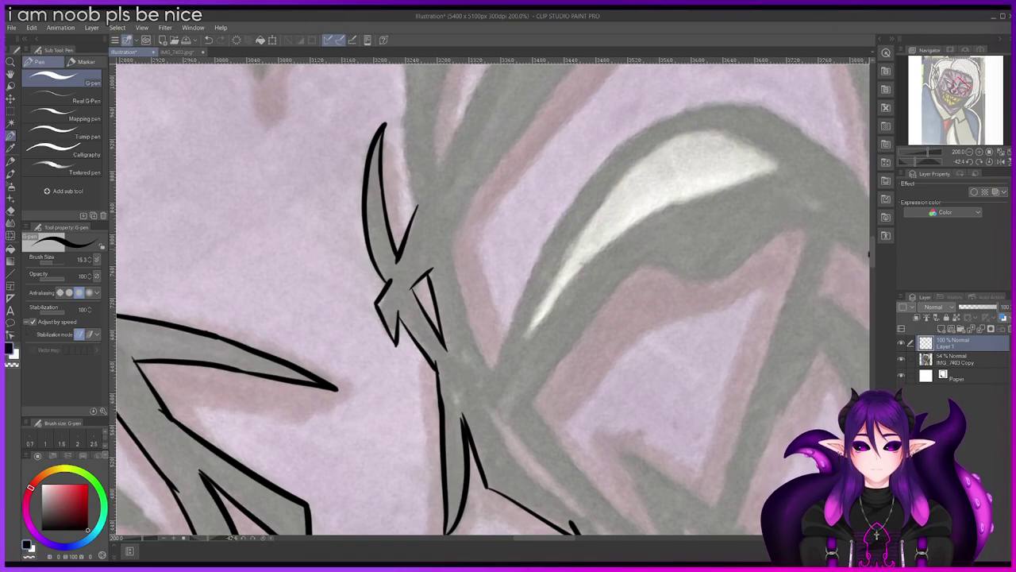
{"action": "left_click_drag", "start_coordinate": [872, 252], "coordinate": [874, 242]}
{"action": "left_click_drag", "start_coordinate": [410, 116], "coordinate": [403, 269]}
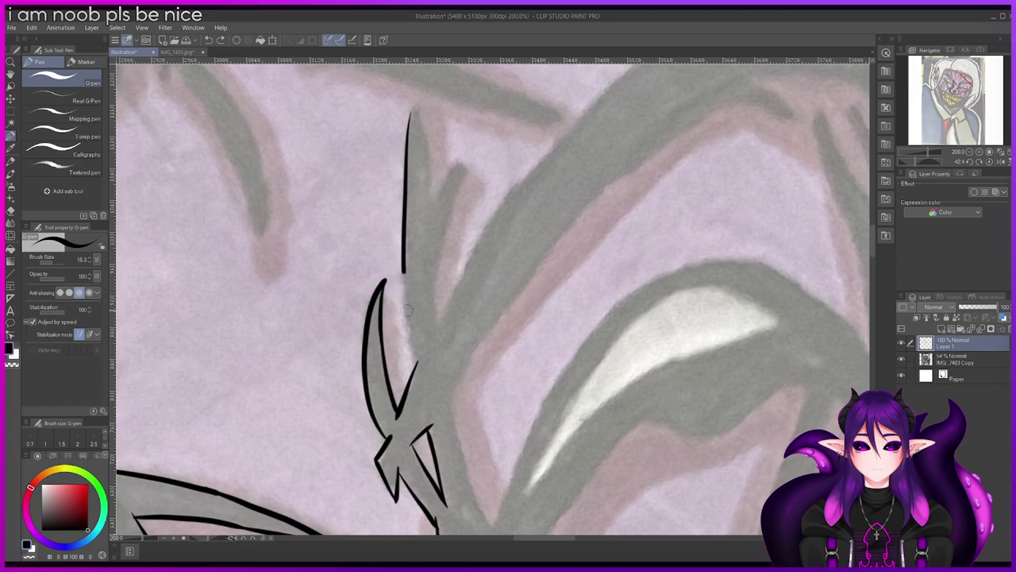
{"action": "scroll", "coordinate": [408, 109], "scroll_direction": "up", "scroll_amount": 5}
{"action": "mouse_move", "coordinate": [417, 109]}
{"action": "left_mouse_down"}
{"action": "mouse_move", "coordinate": [455, 165]}
{"action": "mouse_move", "coordinate": [489, 300]}
{"action": "left_mouse_up"}
{"action": "left_click_drag", "start_coordinate": [509, 389], "coordinate": [512, 488]}
{"action": "scroll", "coordinate": [514, 465], "scroll_direction": "down", "scroll_amount": 3}
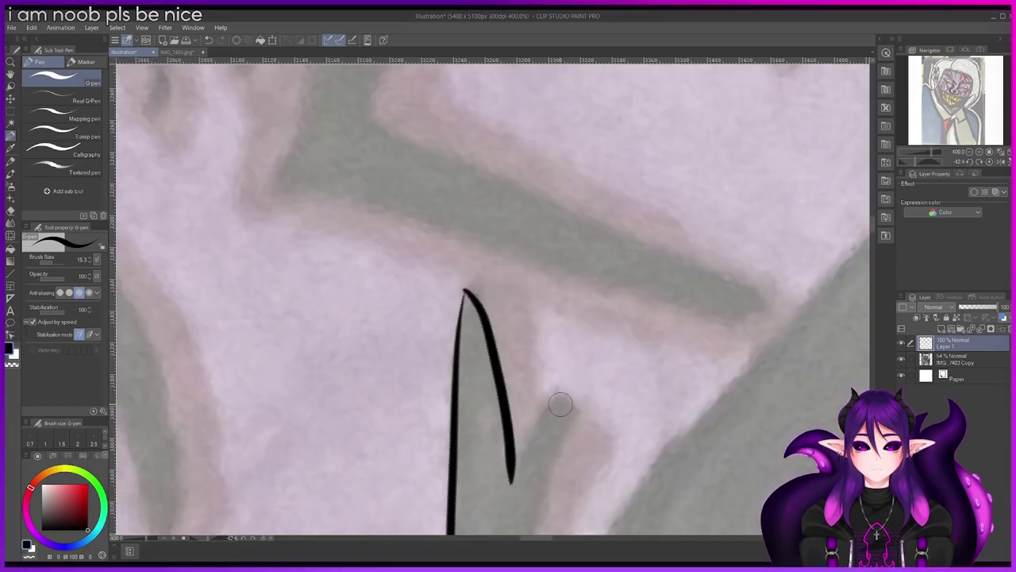
{"action": "key", "text": "ctrl+z"}
{"action": "mouse_move", "coordinate": [464, 290]}
{"action": "left_mouse_down"}
{"action": "mouse_move", "coordinate": [500, 390]}
{"action": "mouse_move", "coordinate": [508, 459]}
{"action": "left_mouse_up"}
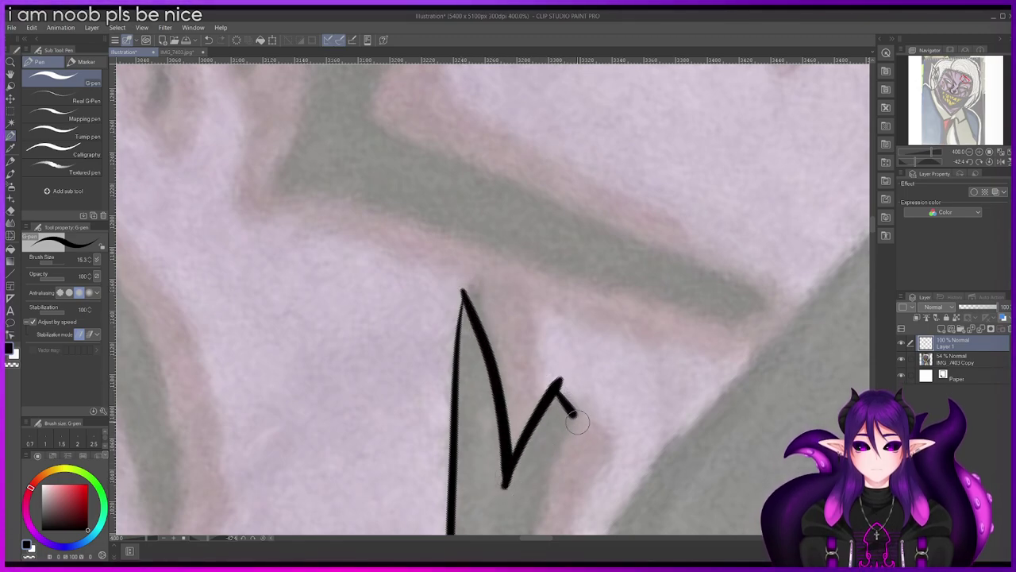
Step: Undo the stray end stroke and redraw the short slanted cap at the tip of the V's right prong
{"action": "key", "text": "ctrl+z"}
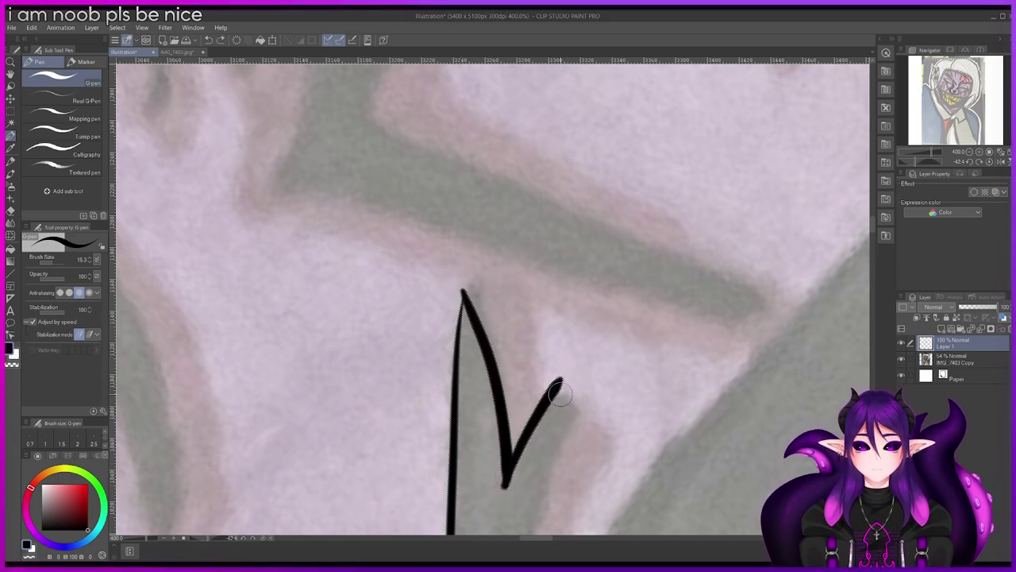
{"action": "key", "text": "ctrl+z"}
{"action": "key", "text": "ctrl+z"}
{"action": "left_click_drag", "start_coordinate": [559, 381], "coordinate": [578, 406]}
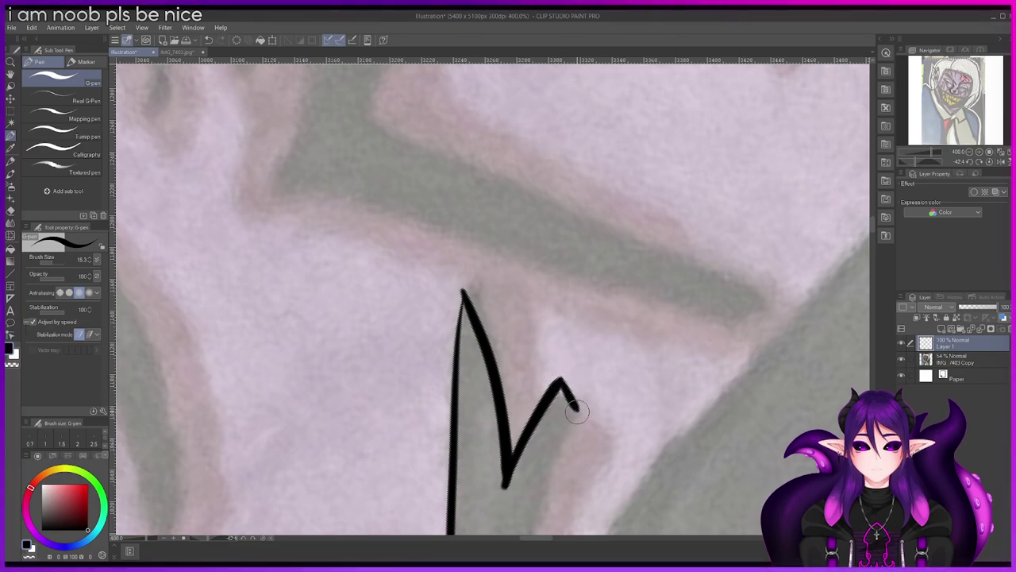
Step: Ink the right edge of the V's right prong, running from the short cap down along the crease
{"action": "scroll", "coordinate": [585, 429], "scroll_direction": "down", "scroll_amount": 3}
{"action": "left_click_drag", "start_coordinate": [873, 232], "coordinate": [874, 245]}
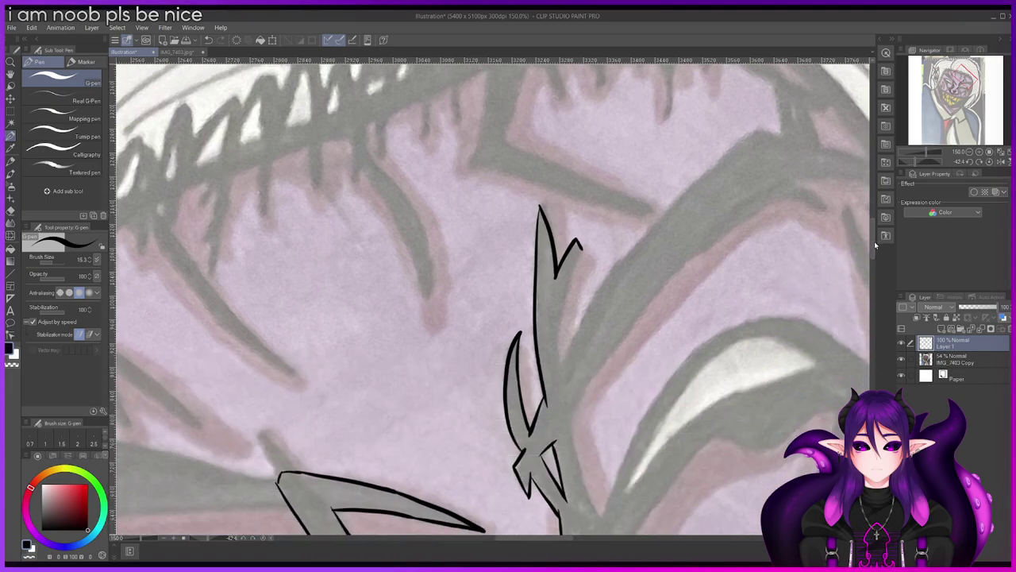
{"action": "scroll", "coordinate": [596, 330], "scroll_direction": "up", "scroll_amount": 1}
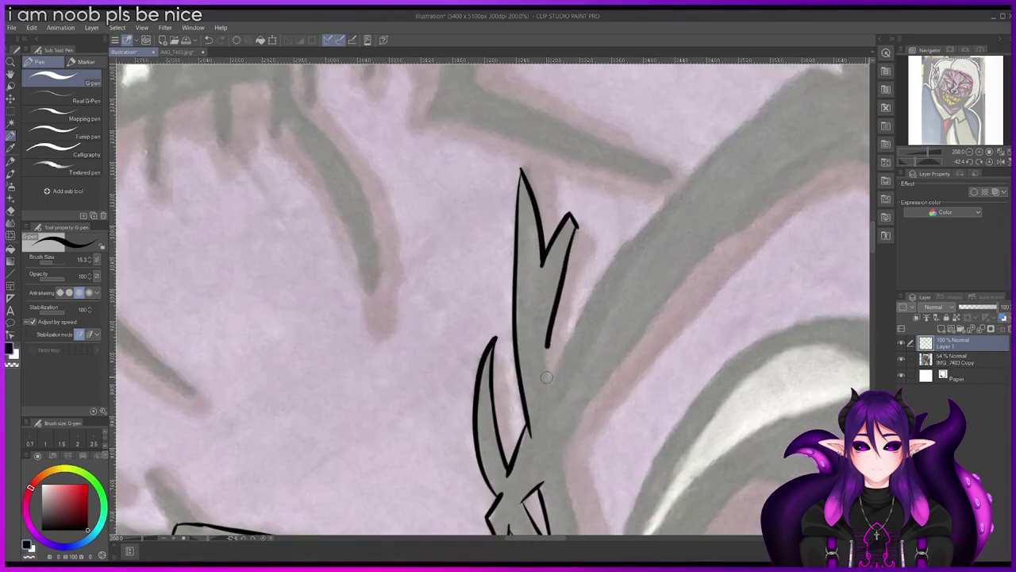
{"action": "scroll", "coordinate": [574, 263], "scroll_direction": "up", "scroll_amount": 3}
{"action": "mouse_move", "coordinate": [571, 222]}
{"action": "left_mouse_down"}
{"action": "mouse_move", "coordinate": [530, 326]}
{"action": "mouse_move", "coordinate": [510, 432]}
{"action": "mouse_move", "coordinate": [517, 528]}
{"action": "left_mouse_up"}
{"action": "scroll", "coordinate": [517, 528], "scroll_direction": "down", "scroll_amount": 5}
Step: Trace the left edge and lower right edge of the narrow diamond-shaped gap inside the crease below the slim barb
{"action": "left_click_drag", "start_coordinate": [872, 228], "coordinate": [870, 271]}
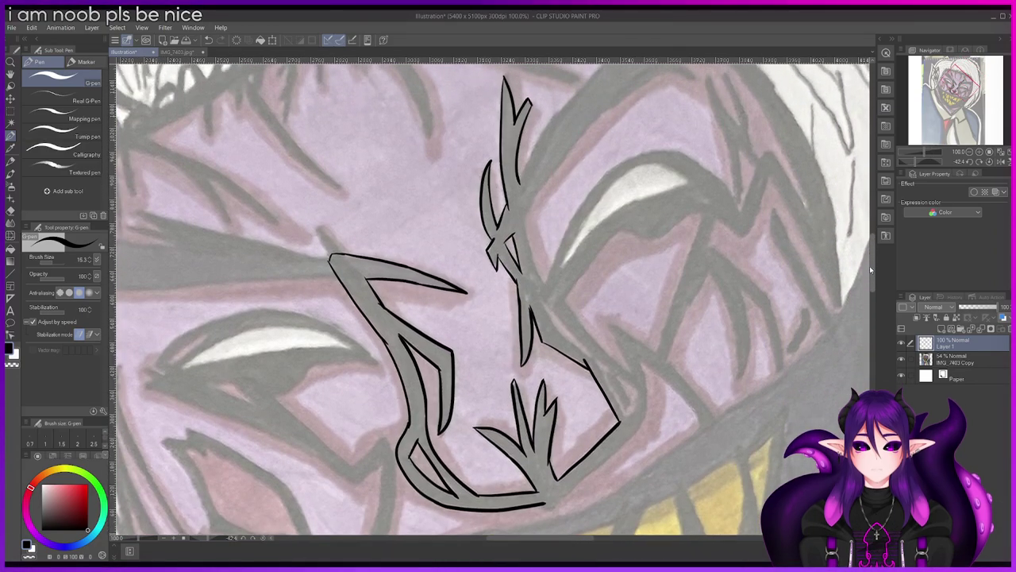
{"action": "scroll", "coordinate": [713, 246], "scroll_direction": "up", "scroll_amount": 3}
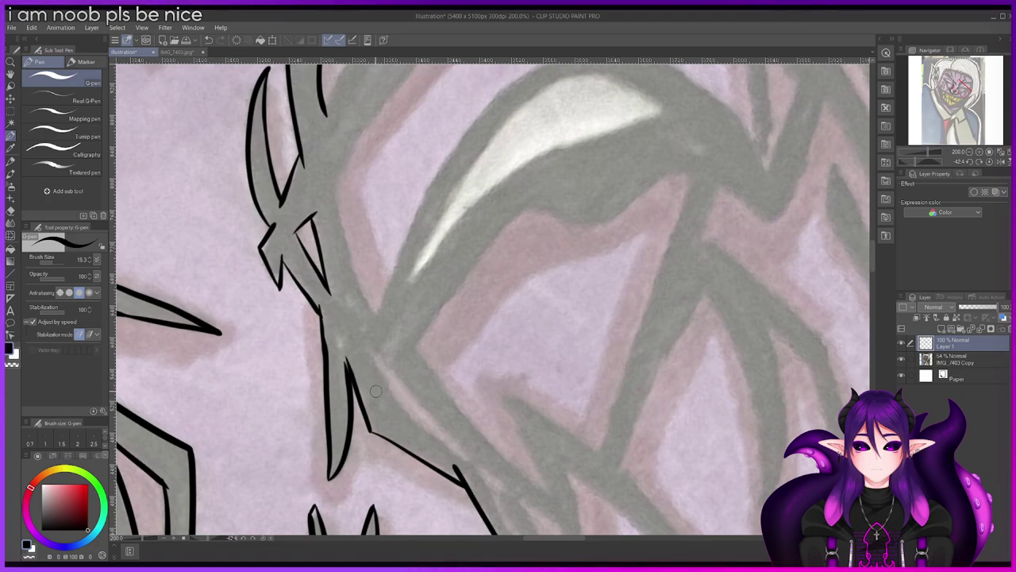
{"action": "scroll", "coordinate": [352, 391], "scroll_direction": "up", "scroll_amount": 2}
{"action": "left_click_drag", "start_coordinate": [389, 322], "coordinate": [484, 472]}
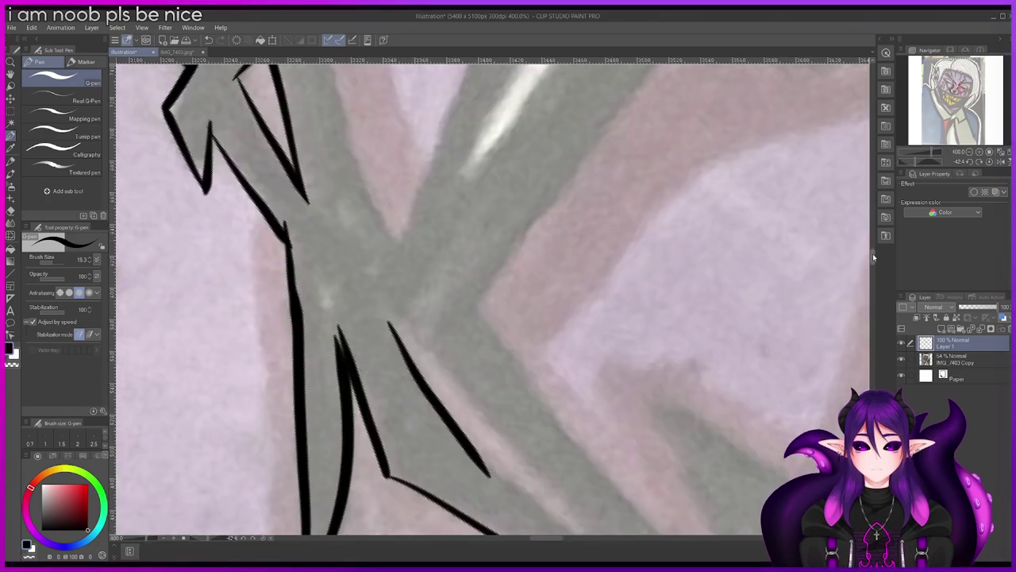
{"action": "left_click_drag", "start_coordinate": [874, 257], "coordinate": [873, 265]}
{"action": "left_click_drag", "start_coordinate": [205, 538], "coordinate": [216, 544]}
{"action": "mouse_move", "coordinate": [613, 224]}
{"action": "left_mouse_down"}
{"action": "mouse_move", "coordinate": [612, 348]}
{"action": "mouse_move", "coordinate": [609, 295]}
{"action": "mouse_move", "coordinate": [613, 341]}
{"action": "mouse_move", "coordinate": [674, 161]}
{"action": "left_mouse_up"}
{"action": "key", "text": "ctrl+z"}
{"action": "key", "text": "ctrl+z"}
{"action": "left_click_drag", "start_coordinate": [613, 341], "coordinate": [671, 180]}
Step: Close the narrow diamond-shaped gap by inking its upper right edge from the pointed top
{"action": "left_click_drag", "start_coordinate": [873, 262], "coordinate": [873, 256]}
{"action": "mouse_move", "coordinate": [692, 200]}
{"action": "left_mouse_down"}
{"action": "mouse_move", "coordinate": [667, 340]}
{"action": "mouse_move", "coordinate": [697, 202]}
{"action": "left_mouse_up"}
{"action": "key", "text": "ctrl+z"}
{"action": "key", "text": "ctrl+z"}
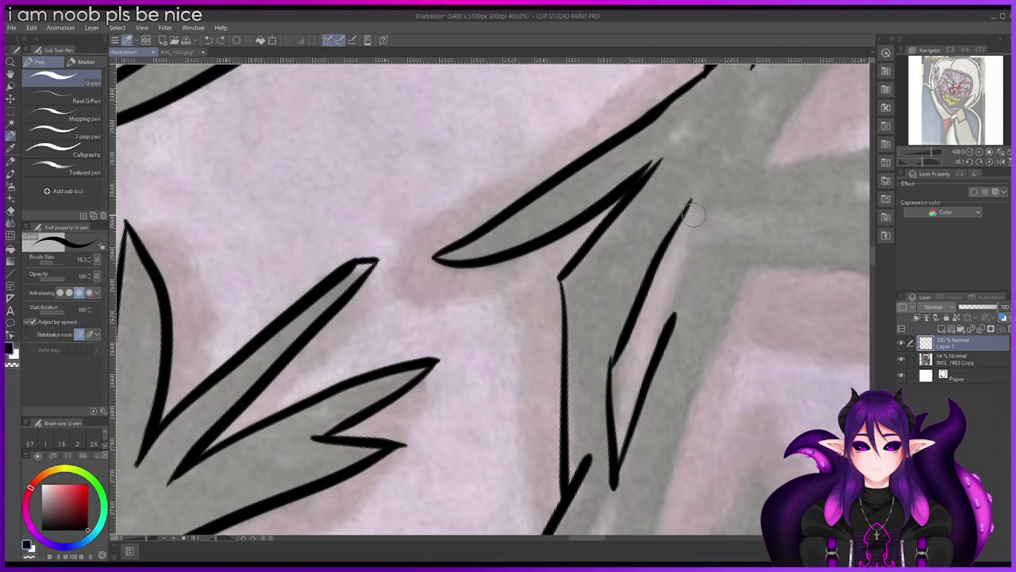
{"action": "left_click_drag", "start_coordinate": [674, 320], "coordinate": [661, 354]}
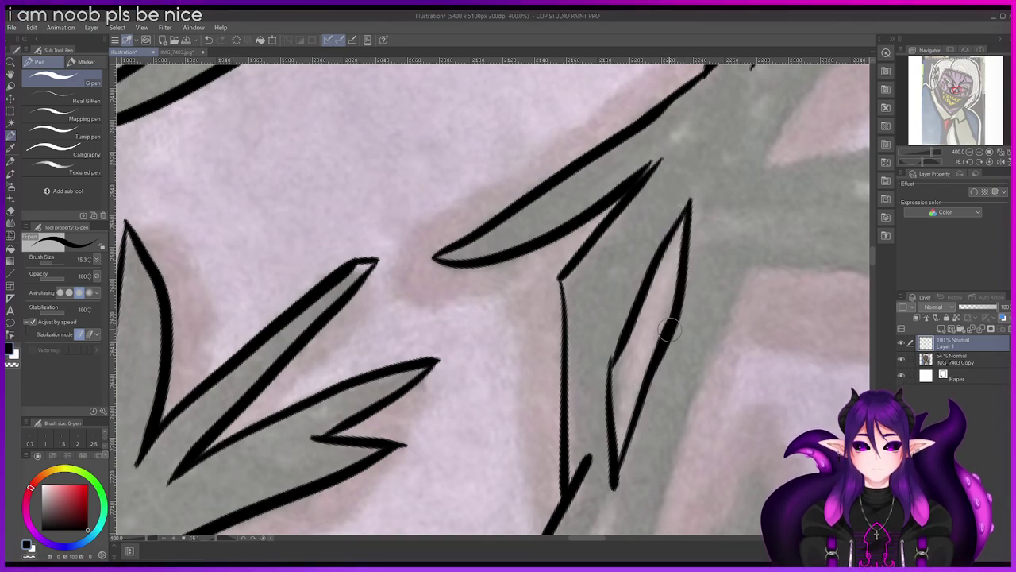
{"action": "key", "text": "ctrl+z"}
{"action": "left_click_drag", "start_coordinate": [690, 202], "coordinate": [663, 337]}
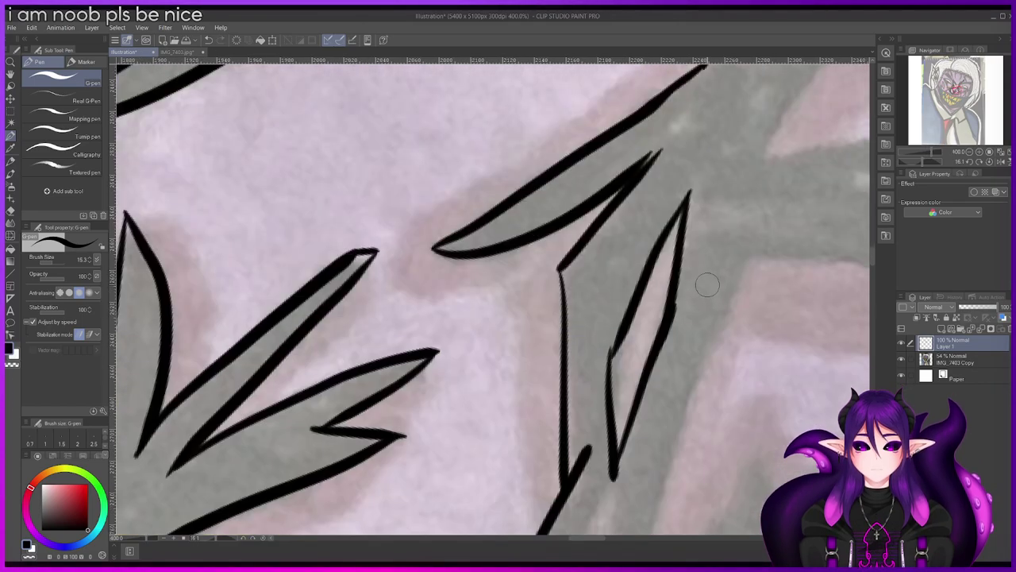
Step: Ink the curved right side and short top and bottom ends of the small bar beside the nose base's lower corner
{"action": "scroll", "coordinate": [763, 252], "scroll_direction": "down", "scroll_amount": 5}
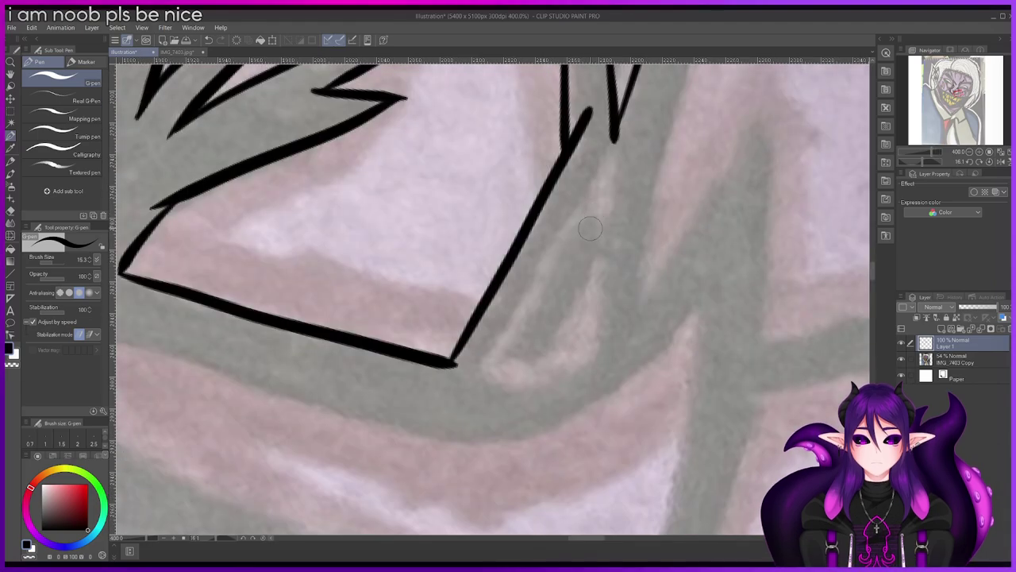
{"action": "left_click_drag", "start_coordinate": [567, 235], "coordinate": [593, 218]}
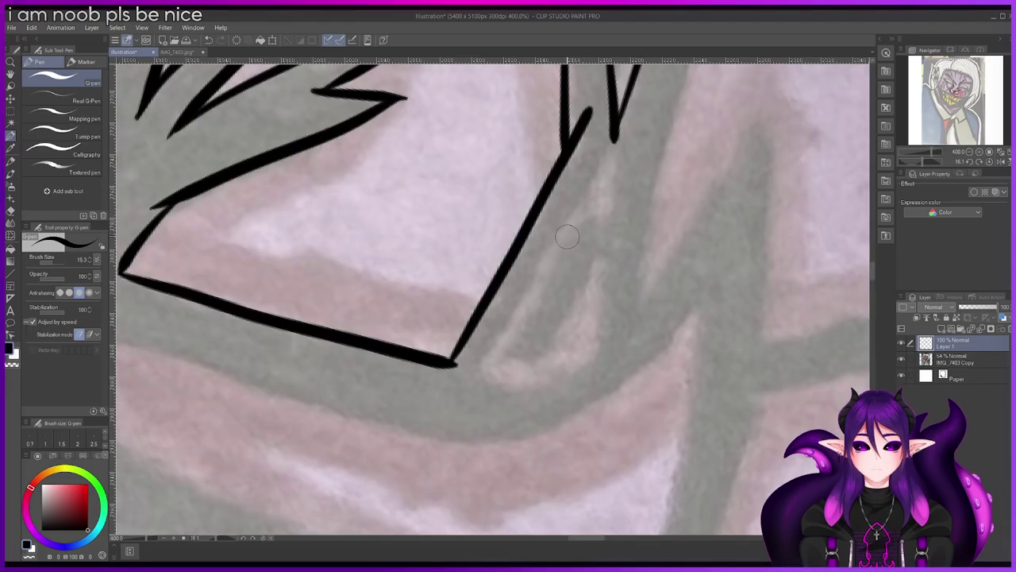
{"action": "mouse_move", "coordinate": [575, 300]}
{"action": "left_mouse_down"}
{"action": "mouse_move", "coordinate": [531, 364]}
{"action": "mouse_move", "coordinate": [523, 329]}
{"action": "mouse_move", "coordinate": [560, 261]}
{"action": "left_mouse_up"}
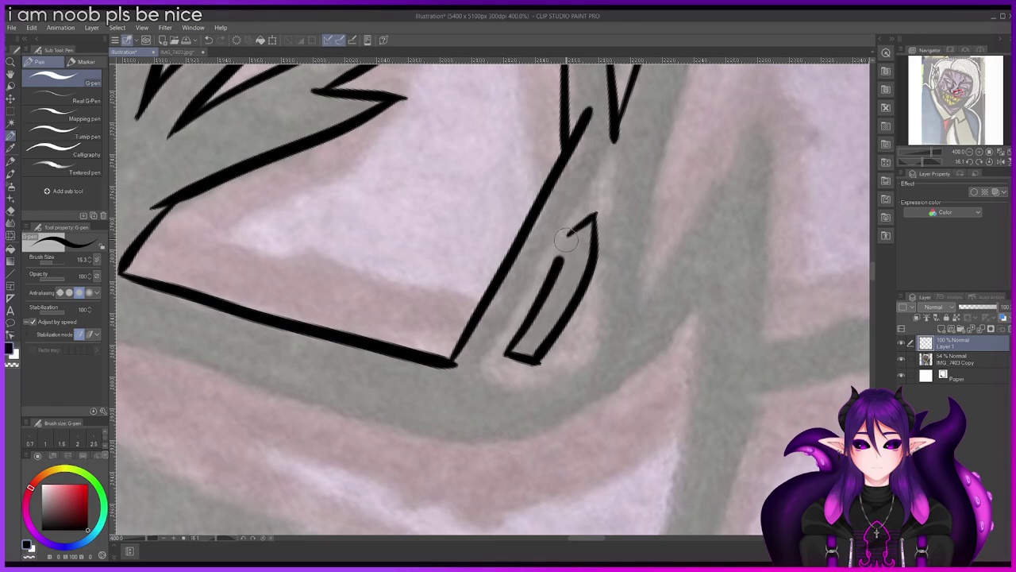
{"action": "key", "text": "ctrl+z"}
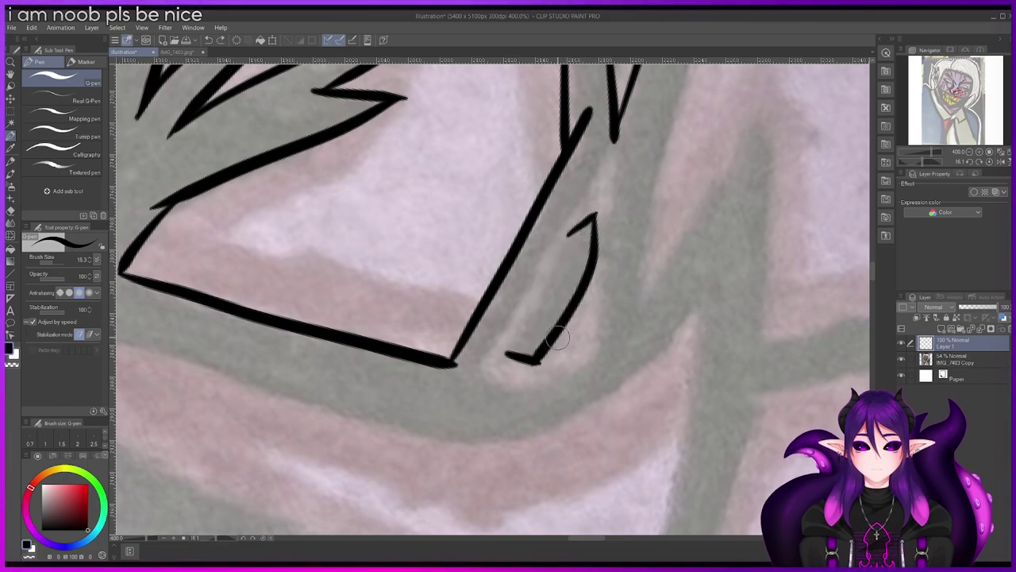
{"action": "left_click_drag", "start_coordinate": [531, 361], "coordinate": [508, 355]}
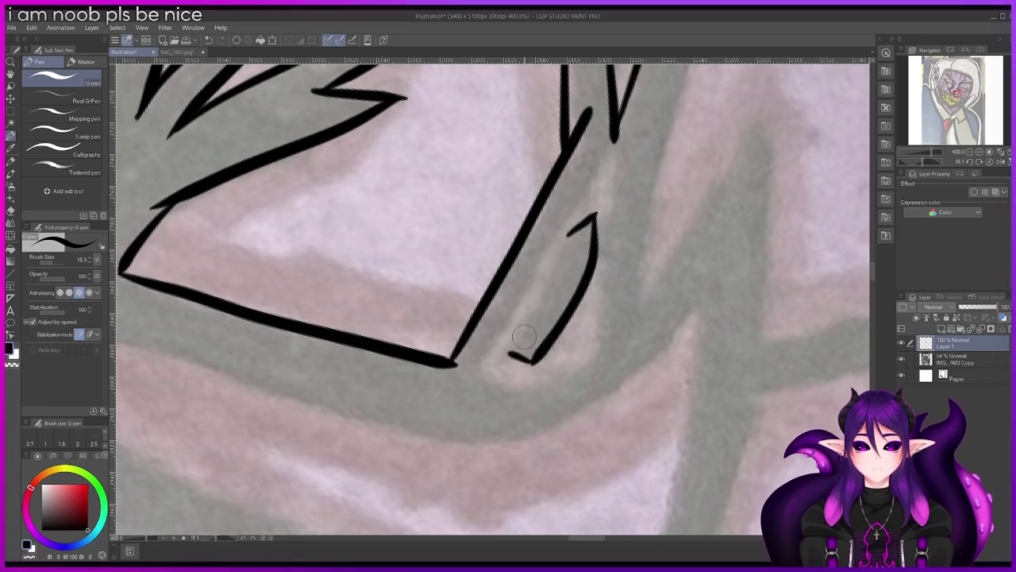
Step: Reduce the brush size to 11.0 and close the small bar with a thin slanted left edge
{"action": "left_click", "coordinate": [90, 262]}
{"action": "left_click", "coordinate": [89, 262]}
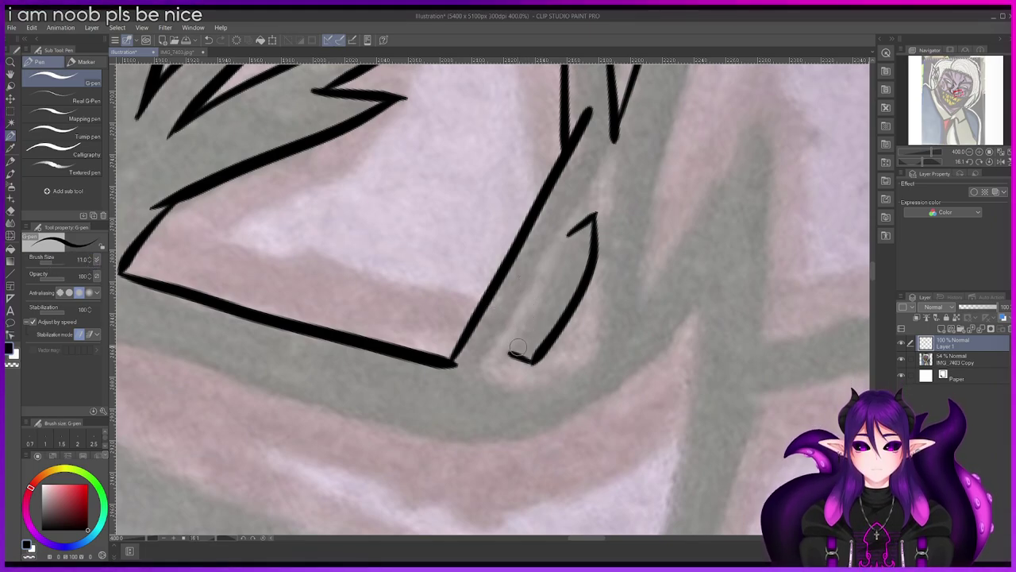
{"action": "left_click_drag", "start_coordinate": [513, 353], "coordinate": [549, 289]}
{"action": "left_click_drag", "start_coordinate": [569, 234], "coordinate": [574, 225]}
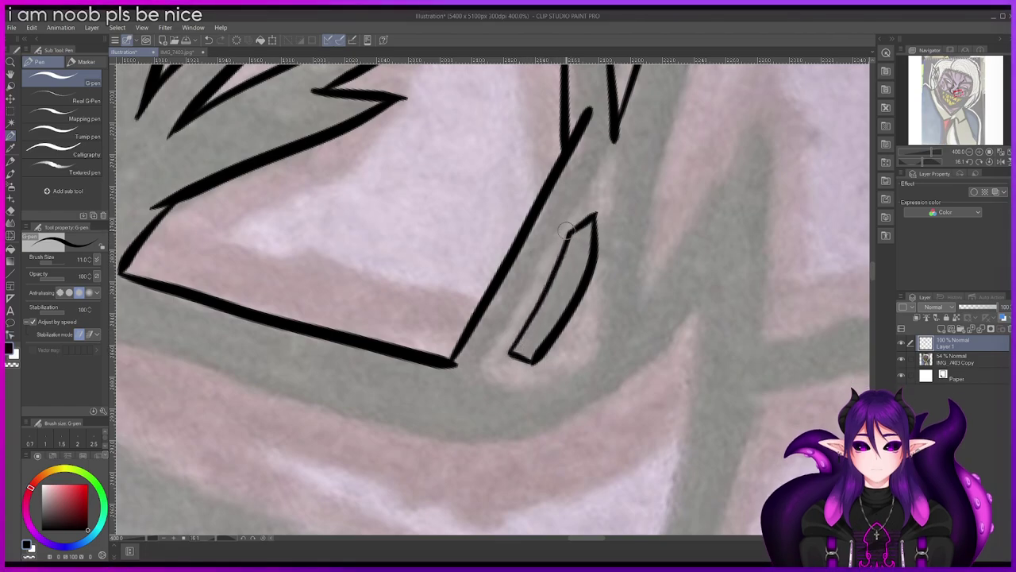
Step: Outline the teardrop-shaped gap around the small bar with a pointed top and rounded base
{"action": "scroll", "coordinate": [540, 352], "scroll_direction": "down", "scroll_amount": 5}
{"action": "scroll", "coordinate": [540, 352], "scroll_direction": "up", "scroll_amount": 2}
{"action": "scroll", "coordinate": [540, 351], "scroll_direction": "down", "scroll_amount": 2}
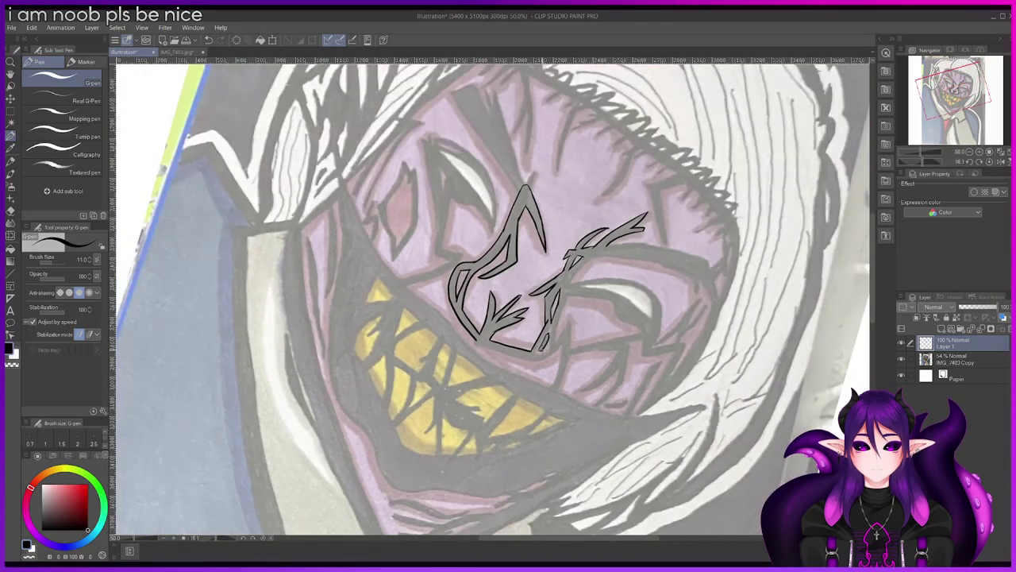
{"action": "scroll", "coordinate": [571, 255], "scroll_direction": "up", "scroll_amount": 5}
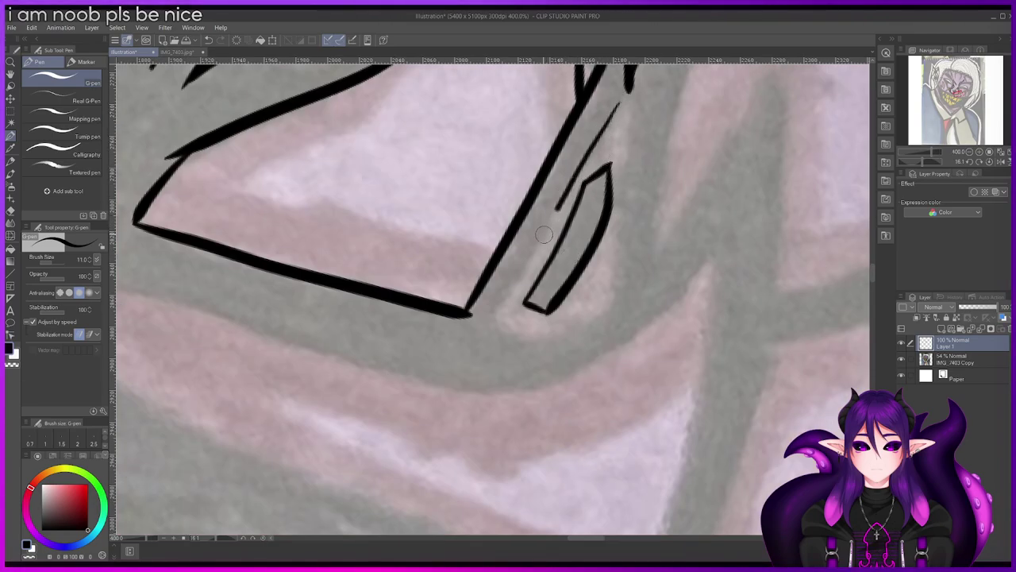
{"action": "mouse_move", "coordinate": [488, 320]}
{"action": "left_mouse_down"}
{"action": "mouse_move", "coordinate": [518, 336]}
{"action": "mouse_move", "coordinate": [588, 336]}
{"action": "mouse_move", "coordinate": [618, 286]}
{"action": "left_mouse_up"}
{"action": "left_click_drag", "start_coordinate": [618, 102], "coordinate": [619, 294]}
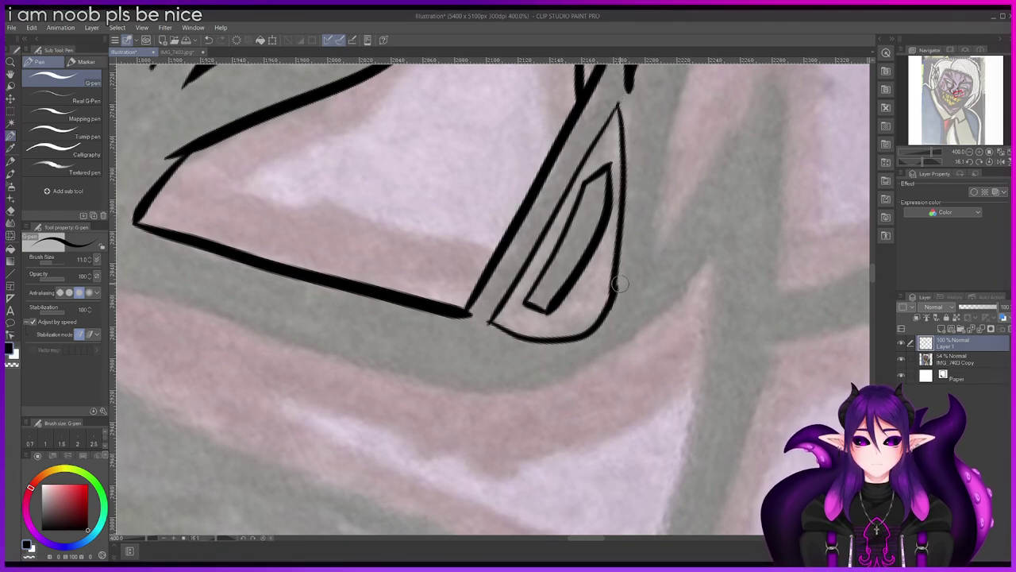
Step: Ink the crease's long outer edge below the eye and add a pointed spike rising from its lower end
{"action": "scroll", "coordinate": [620, 293], "scroll_direction": "down", "scroll_amount": 5}
{"action": "scroll", "coordinate": [656, 220], "scroll_direction": "up", "scroll_amount": 2}
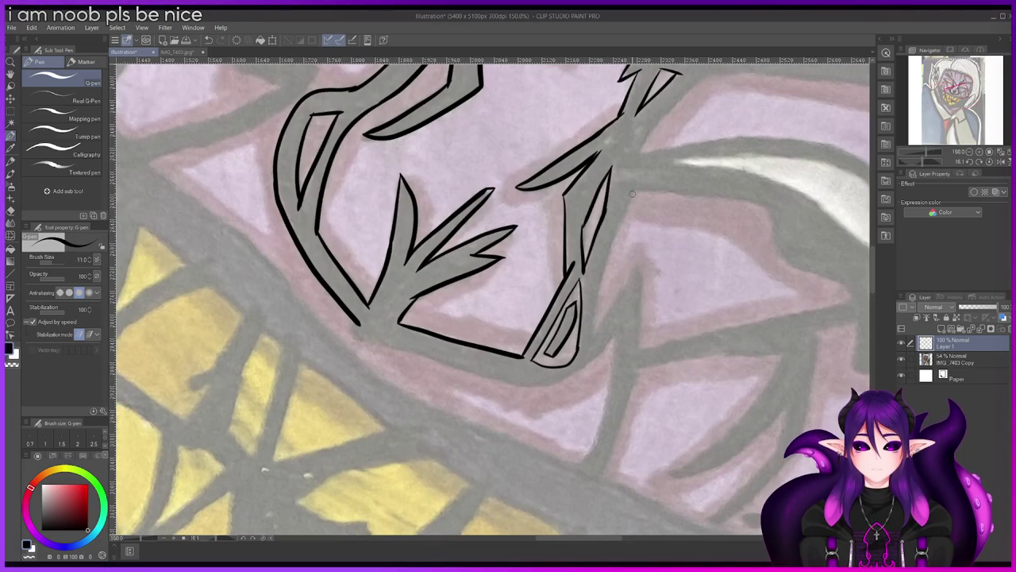
{"action": "scroll", "coordinate": [637, 188], "scroll_direction": "up", "scroll_amount": 1}
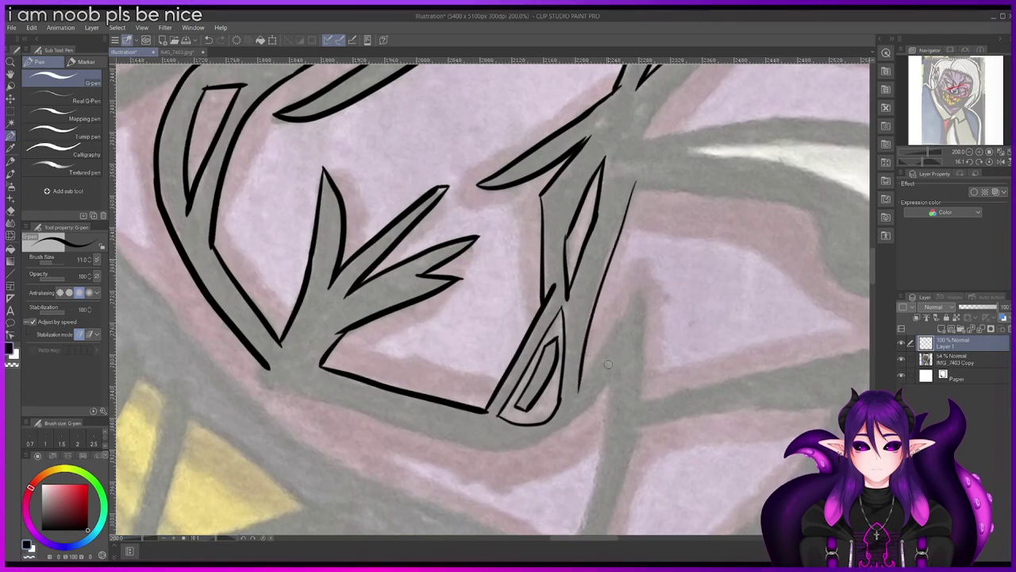
{"action": "left_click_drag", "start_coordinate": [578, 387], "coordinate": [647, 359]}
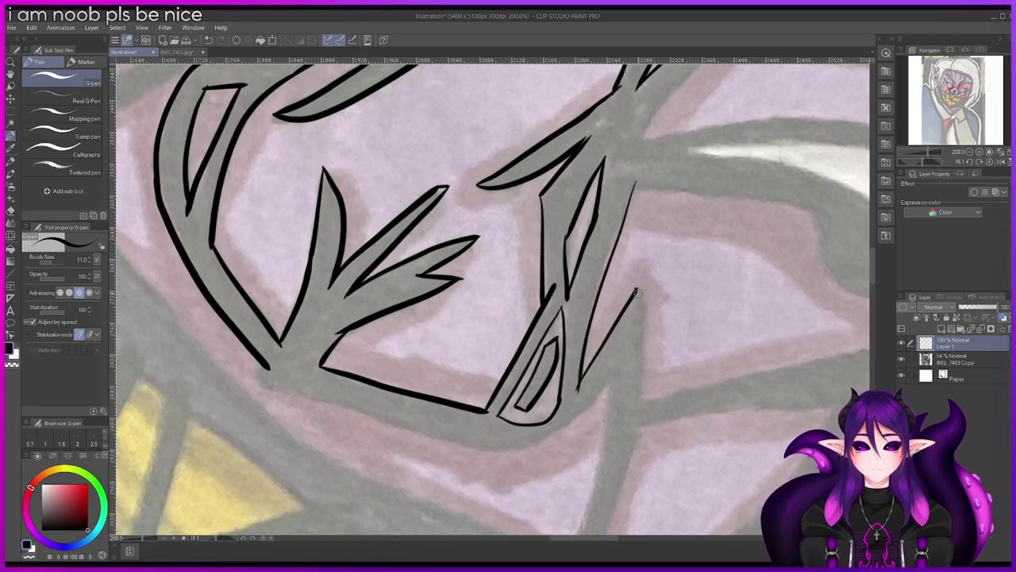
Step: Trace the nose's lower outer contour from the left corner, curving under the teardrop gap up to the spike's base
{"action": "scroll", "coordinate": [637, 411], "scroll_direction": "down", "scroll_amount": 3}
{"action": "scroll", "coordinate": [635, 386], "scroll_direction": "up", "scroll_amount": 1}
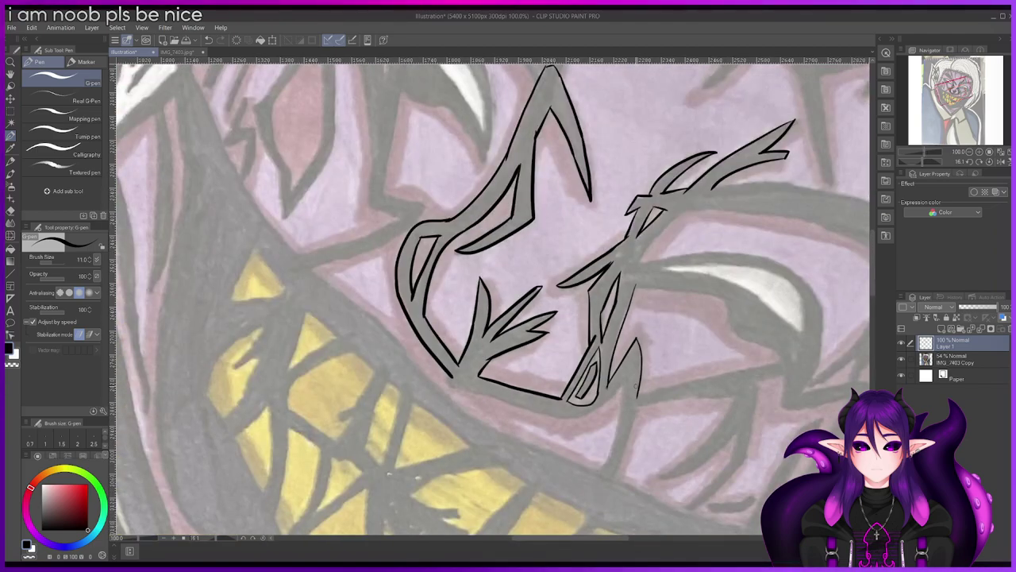
{"action": "scroll", "coordinate": [635, 387], "scroll_direction": "down", "scroll_amount": 1}
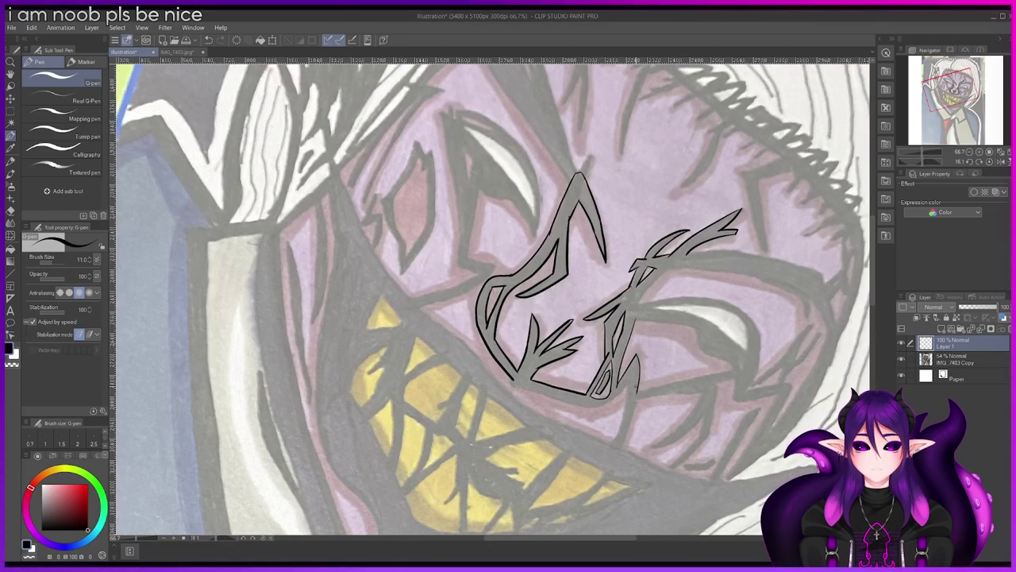
{"action": "scroll", "coordinate": [636, 386], "scroll_direction": "down", "scroll_amount": 2}
{"action": "scroll", "coordinate": [635, 386], "scroll_direction": "up", "scroll_amount": 4}
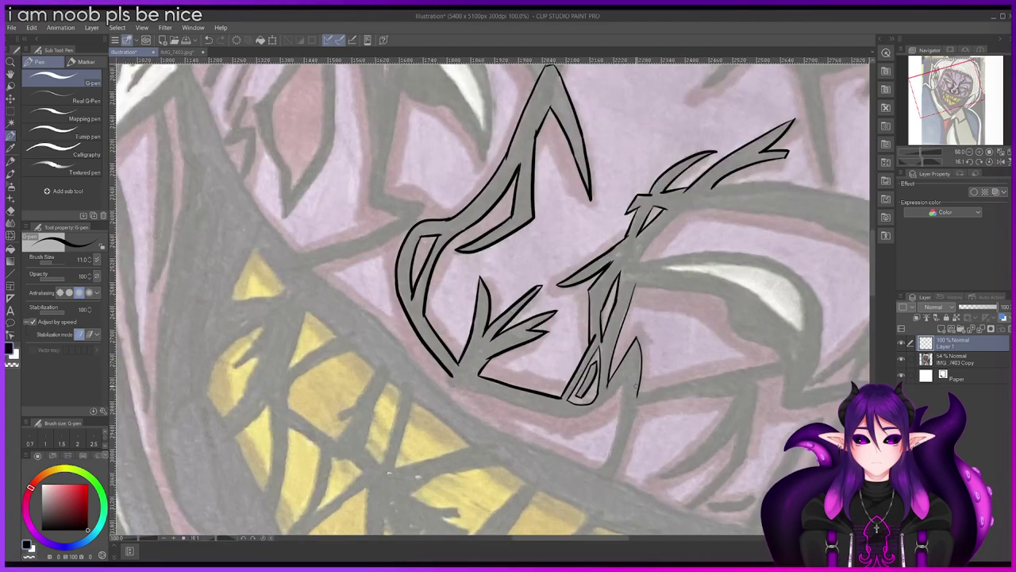
{"action": "scroll", "coordinate": [635, 387], "scroll_direction": "up", "scroll_amount": 2}
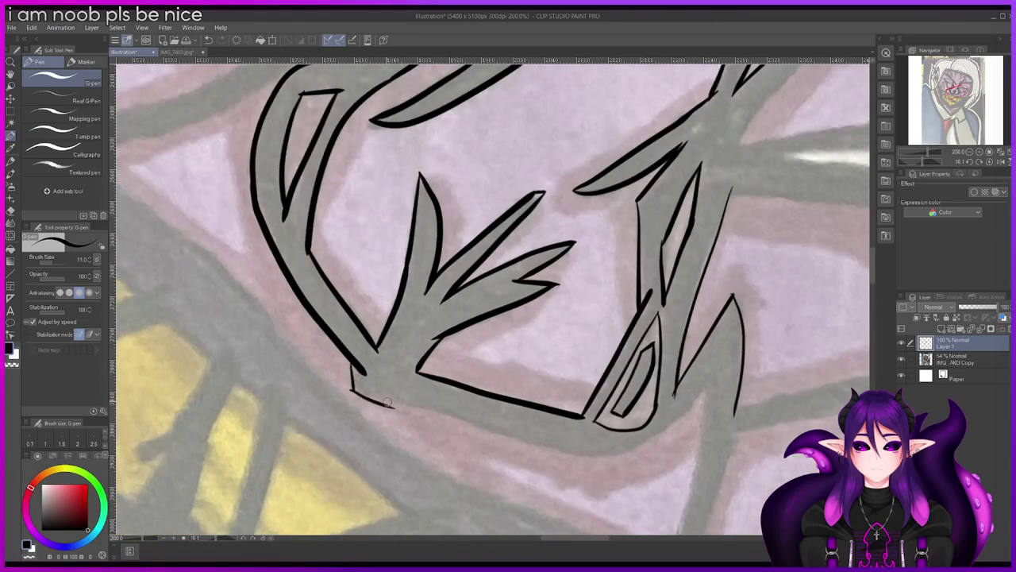
{"action": "key", "text": "ctrl+z"}
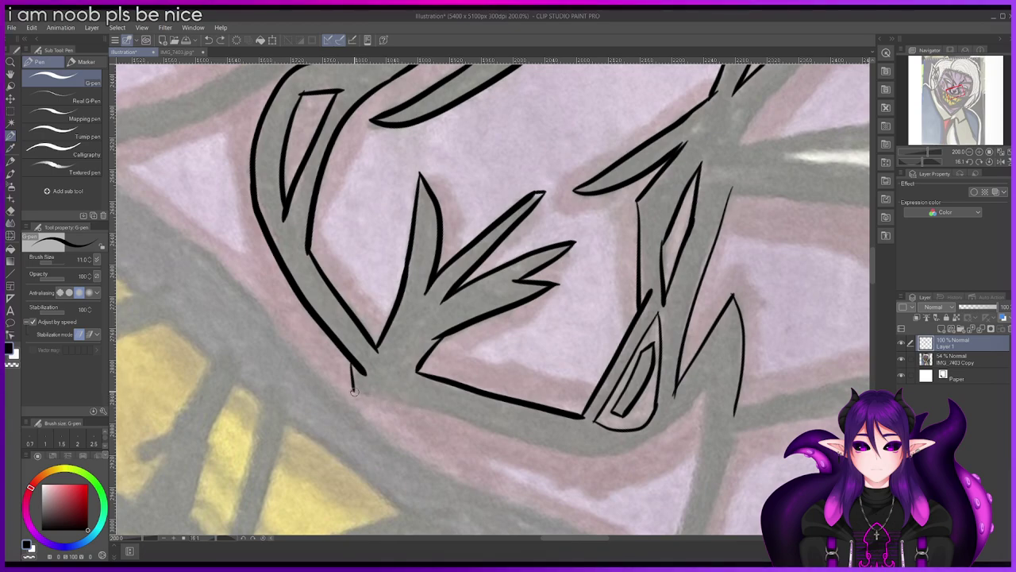
{"action": "mouse_move", "coordinate": [428, 409]}
{"action": "left_mouse_down"}
{"action": "mouse_move", "coordinate": [604, 453]}
{"action": "mouse_move", "coordinate": [646, 443]}
{"action": "mouse_move", "coordinate": [675, 393]}
{"action": "left_mouse_up"}
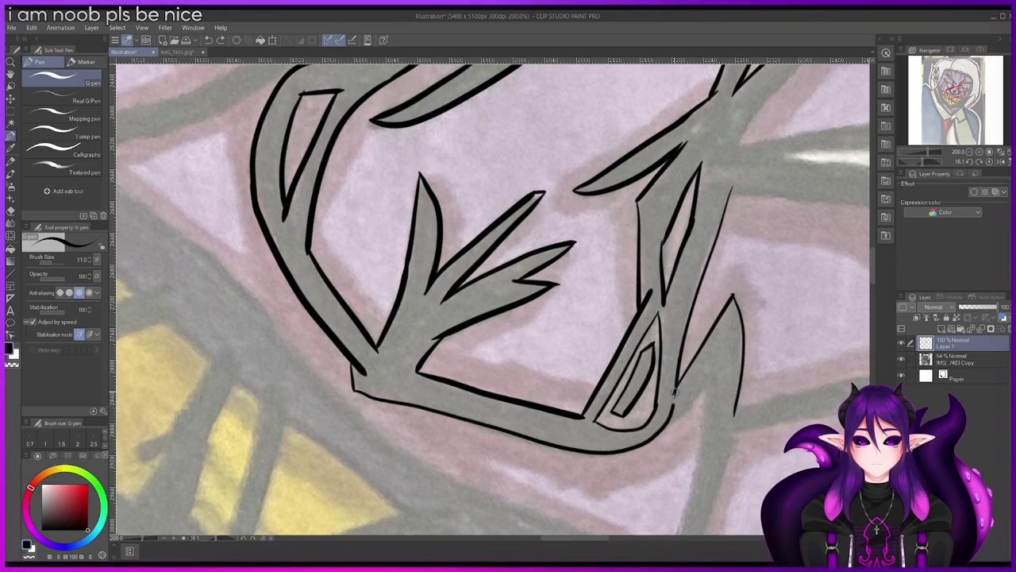
Step: Thicken the start of the nose's lower contour at the corner below the branching crease
{"action": "scroll", "coordinate": [673, 392], "scroll_direction": "up", "scroll_amount": 2}
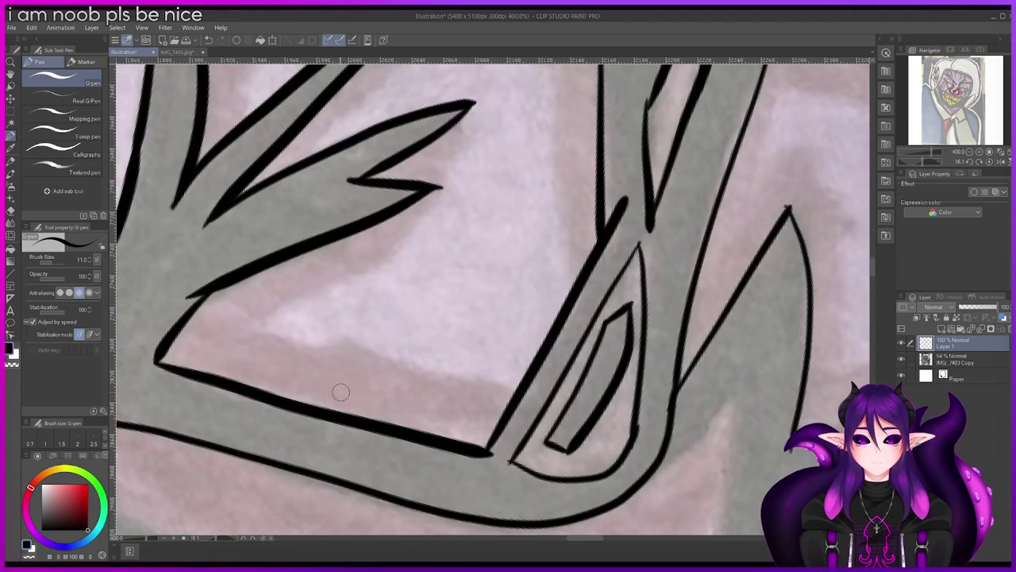
{"action": "scroll", "coordinate": [341, 392], "scroll_direction": "down", "scroll_amount": 3}
{"action": "scroll", "coordinate": [205, 538], "scroll_direction": "up", "scroll_amount": 3}
{"action": "scroll", "coordinate": [213, 540], "scroll_direction": "down", "scroll_amount": 4}
{"action": "left_click_drag", "start_coordinate": [215, 541], "coordinate": [224, 539]}
{"action": "scroll", "coordinate": [340, 174], "scroll_direction": "up", "scroll_amount": 1}
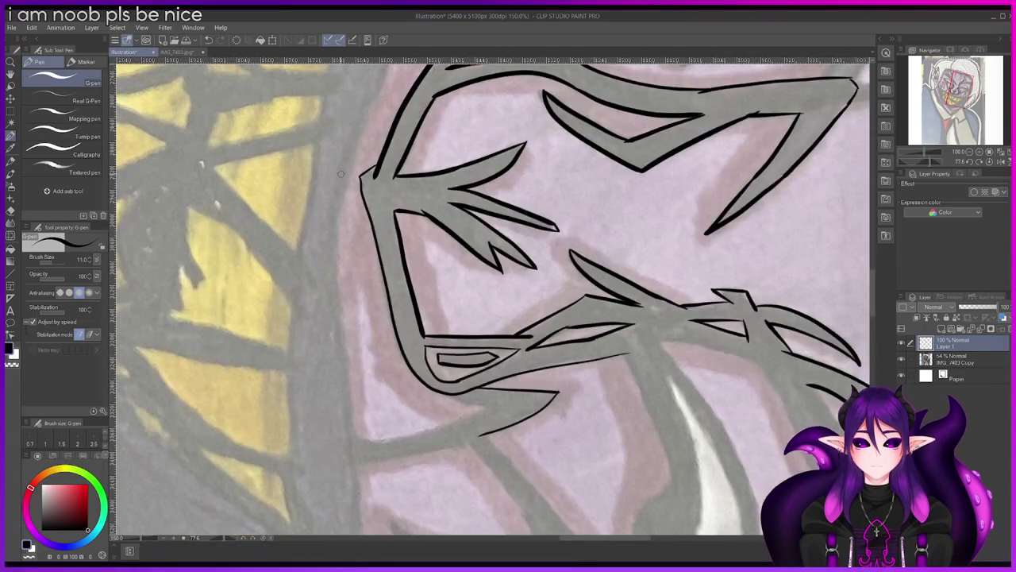
{"action": "scroll", "coordinate": [340, 173], "scroll_direction": "up", "scroll_amount": 5}
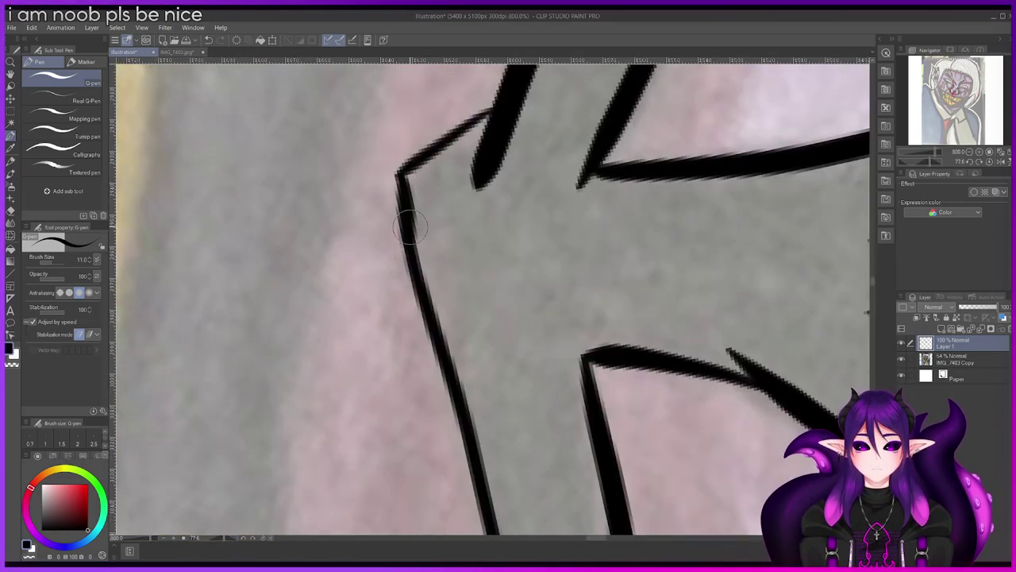
{"action": "left_click_drag", "start_coordinate": [399, 168], "coordinate": [408, 254]}
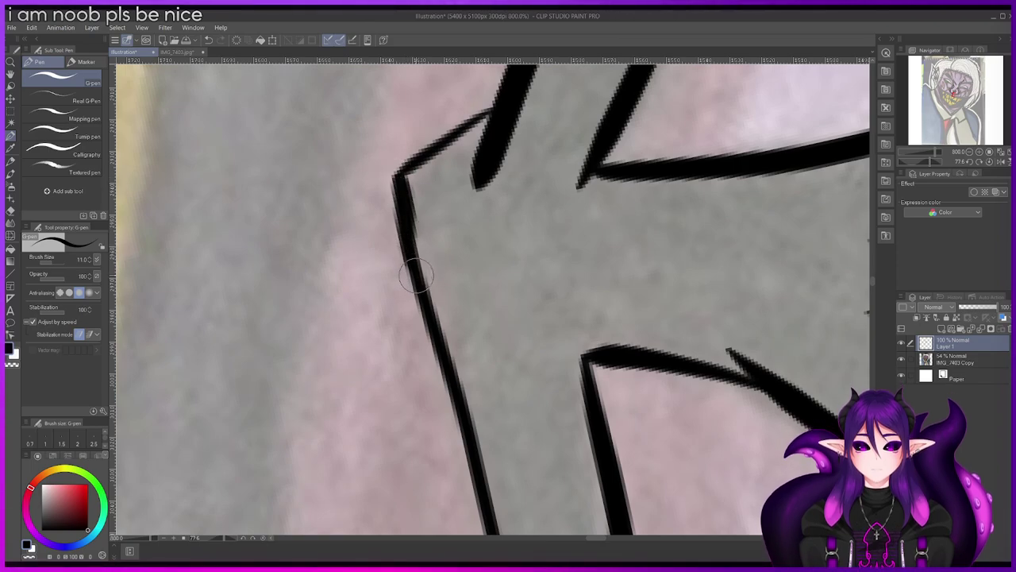
{"action": "key", "text": "ctrl+z"}
{"action": "left_click_drag", "start_coordinate": [405, 203], "coordinate": [419, 280]}
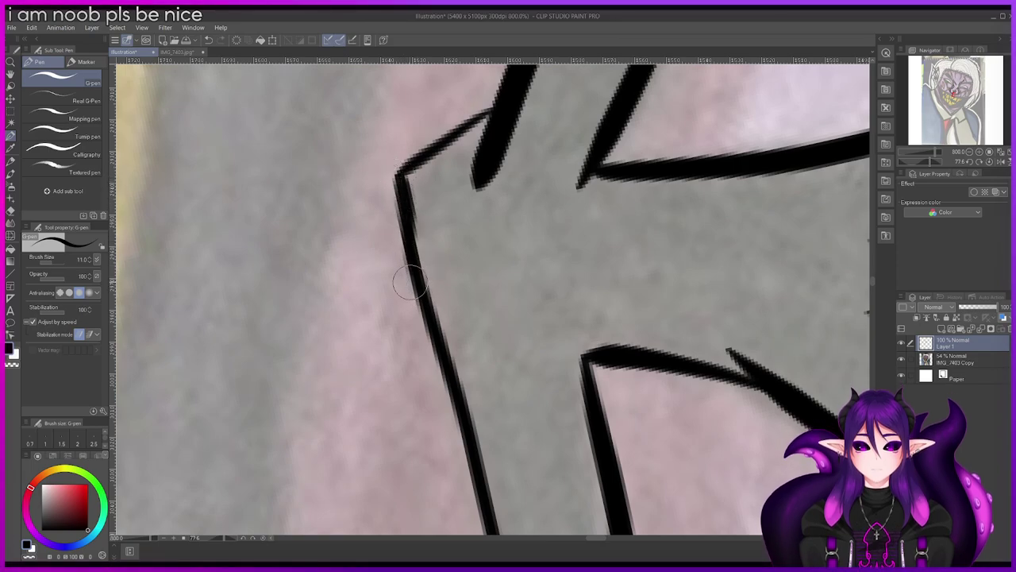
{"action": "scroll", "coordinate": [410, 280], "scroll_direction": "down", "scroll_amount": 5}
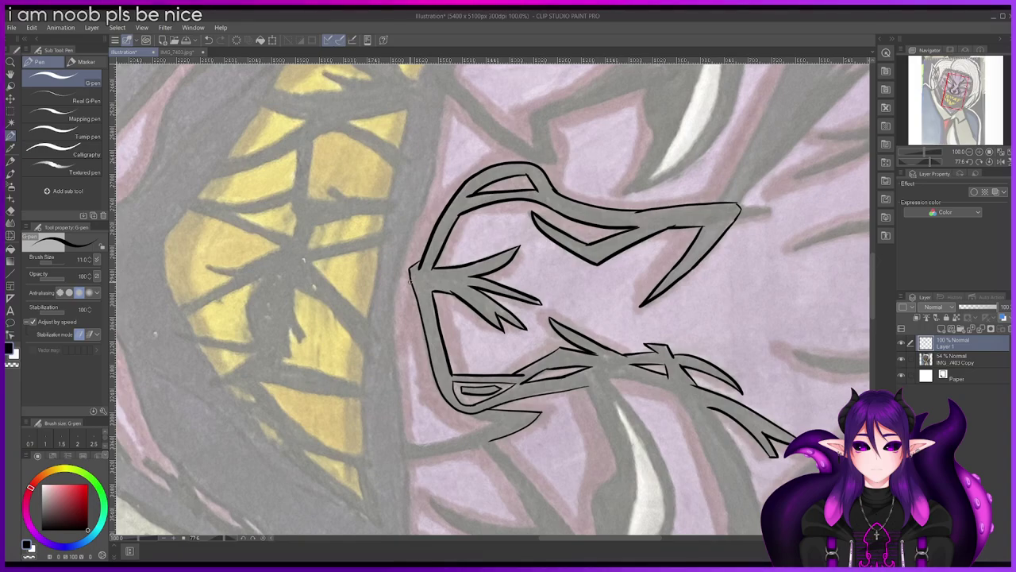
Step: Ink the lower edges of the pointed spike beside the nose, closing its notched tip against the outer stroke
{"action": "left_click_drag", "start_coordinate": [221, 540], "coordinate": [212, 546]}
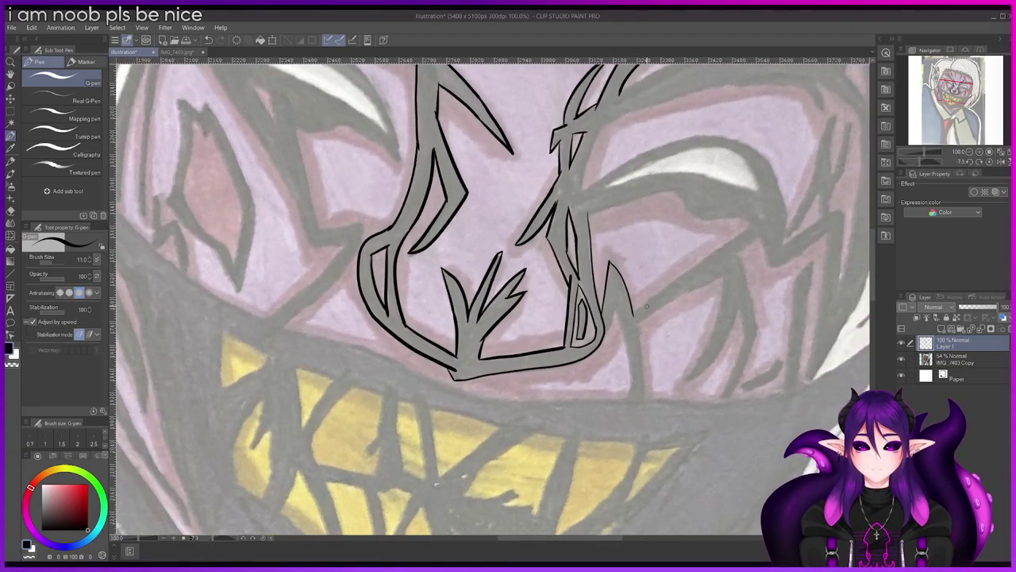
{"action": "scroll", "coordinate": [647, 313], "scroll_direction": "up", "scroll_amount": 1}
{"action": "scroll", "coordinate": [647, 314], "scroll_direction": "up", "scroll_amount": 5}
{"action": "mouse_move", "coordinate": [373, 397]}
{"action": "left_mouse_down"}
{"action": "mouse_move", "coordinate": [457, 216]}
{"action": "mouse_move", "coordinate": [455, 253]}
{"action": "mouse_move", "coordinate": [547, 451]}
{"action": "left_mouse_up"}
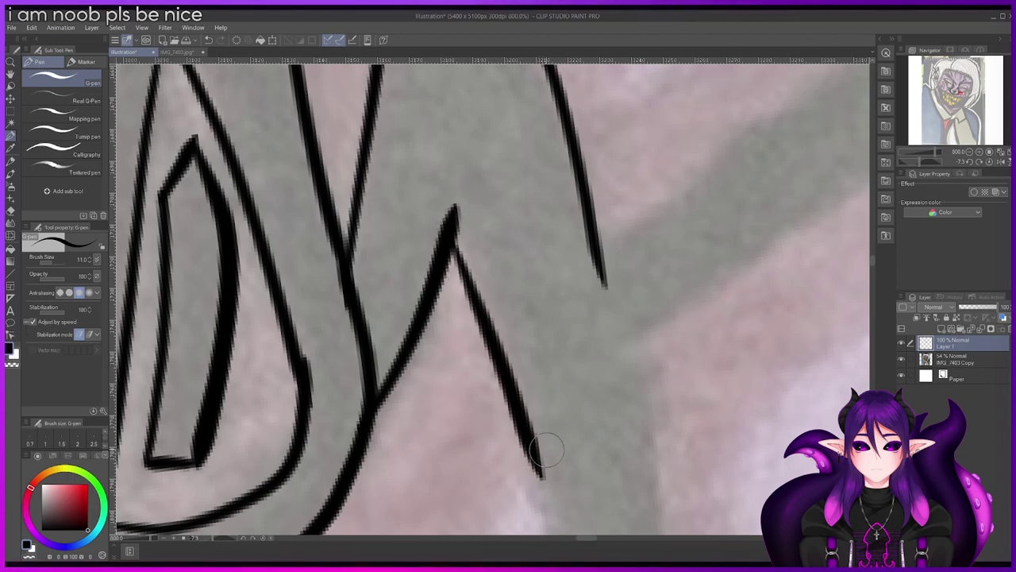
{"action": "key", "text": "ctrl+z"}
{"action": "mouse_move", "coordinate": [455, 253]}
{"action": "left_mouse_down"}
{"action": "mouse_move", "coordinate": [534, 484]}
{"action": "mouse_move", "coordinate": [596, 316]}
{"action": "left_mouse_up"}
{"action": "scroll", "coordinate": [596, 281], "scroll_direction": "down", "scroll_amount": 6}
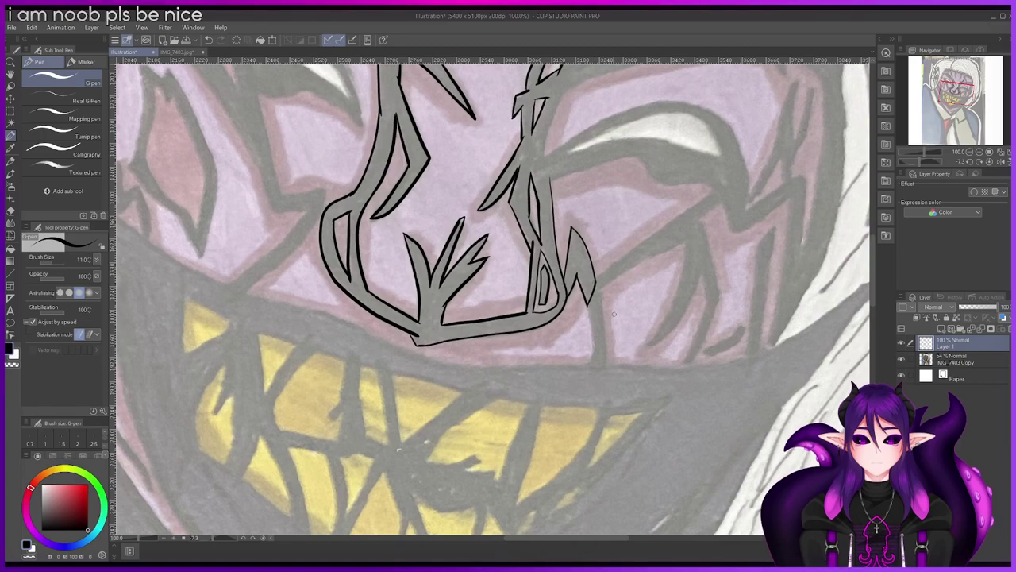
Step: Connect the gaps in the crease's outer edge between the inner corner of the eye and the brow branch
{"action": "left_click_drag", "start_coordinate": [872, 268], "coordinate": [871, 245]}
{"action": "scroll", "coordinate": [703, 299], "scroll_direction": "up", "scroll_amount": 1}
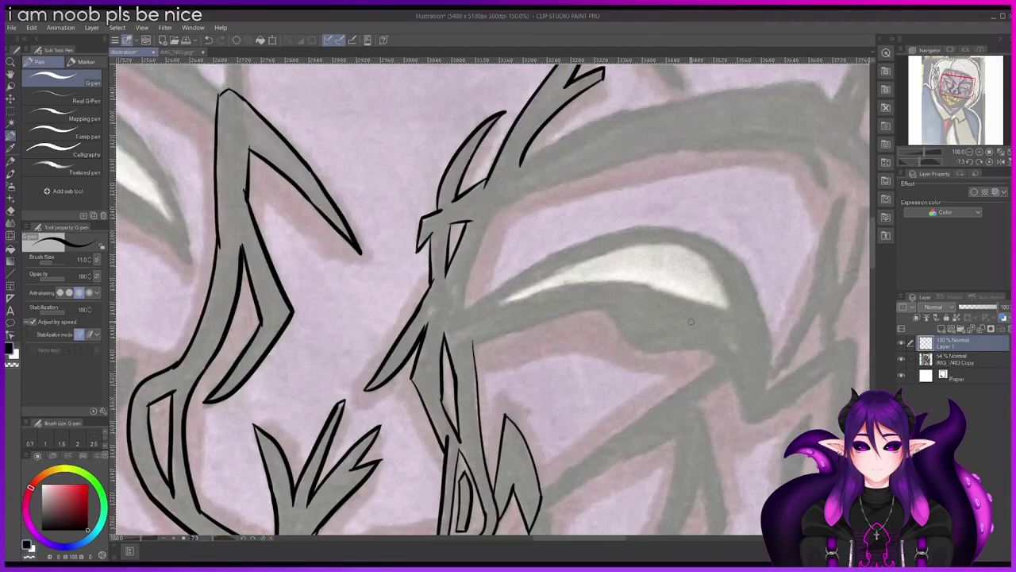
{"action": "scroll", "coordinate": [499, 214], "scroll_direction": "up", "scroll_amount": 1}
{"action": "left_click_drag", "start_coordinate": [456, 318], "coordinate": [450, 344]}
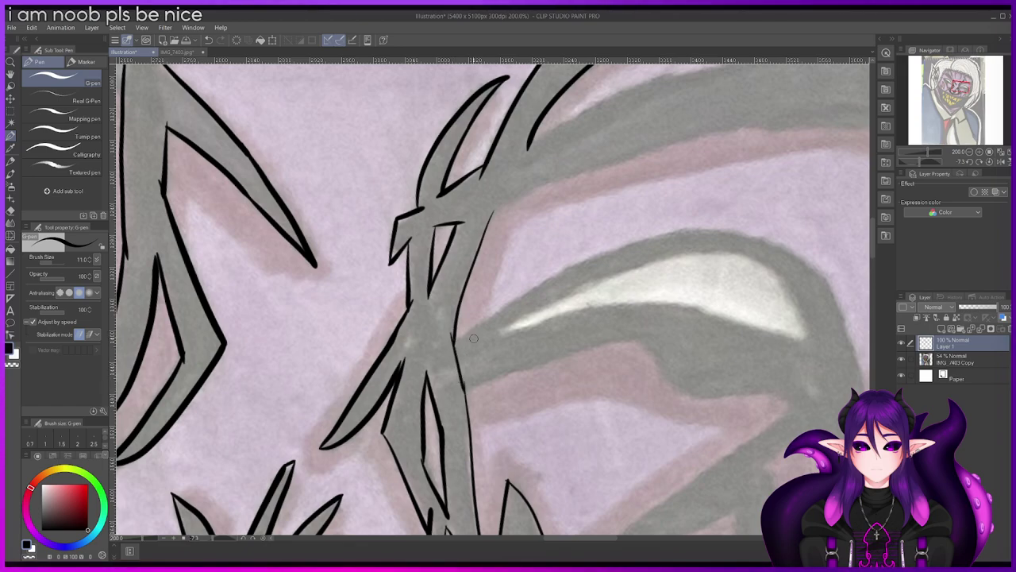
{"action": "left_click_drag", "start_coordinate": [489, 216], "coordinate": [527, 155]}
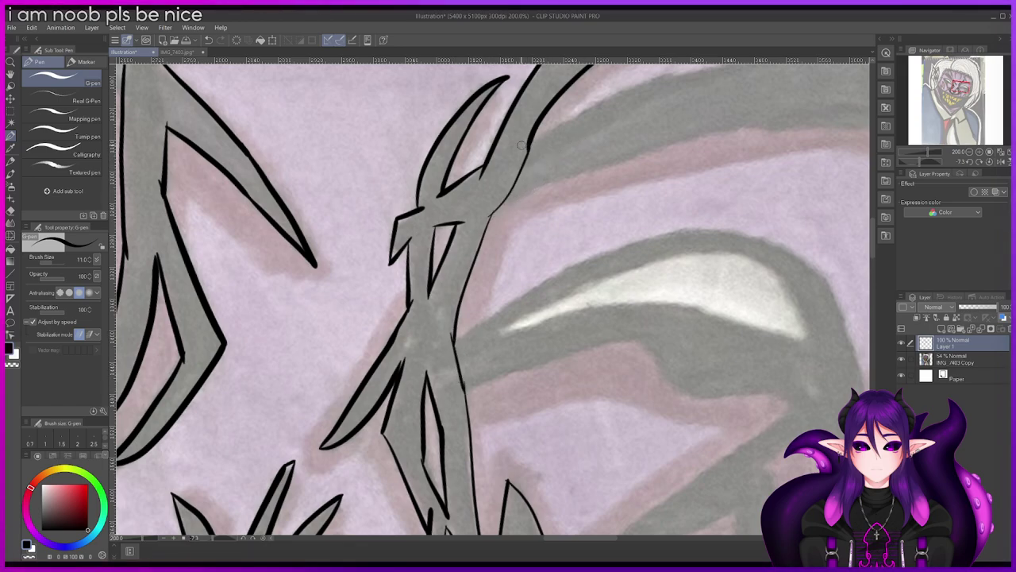
{"action": "scroll", "coordinate": [521, 146], "scroll_direction": "down", "scroll_amount": 2}
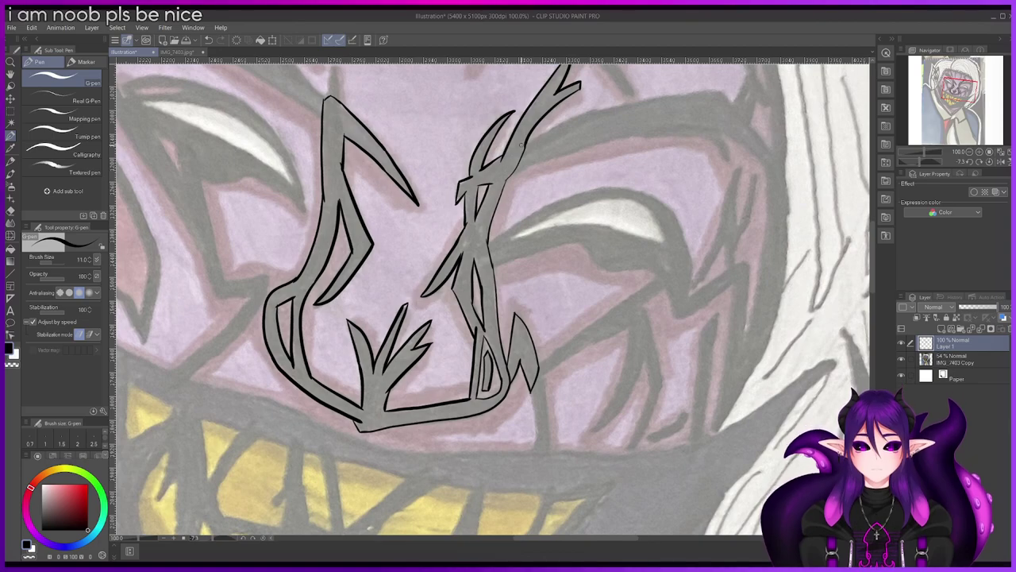
Step: Fill the outlined nose, creases and pointed spike with solid black on the ink layer
{"action": "key", "text": "g"}
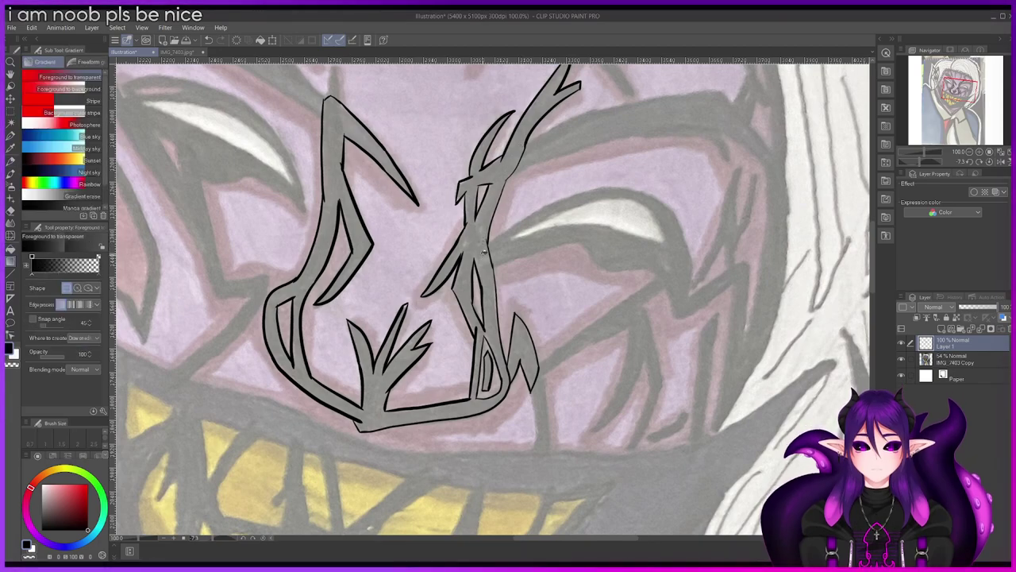
{"action": "left_click", "coordinate": [485, 250]}
{"action": "scroll", "coordinate": [485, 249], "scroll_direction": "down", "scroll_amount": 4}
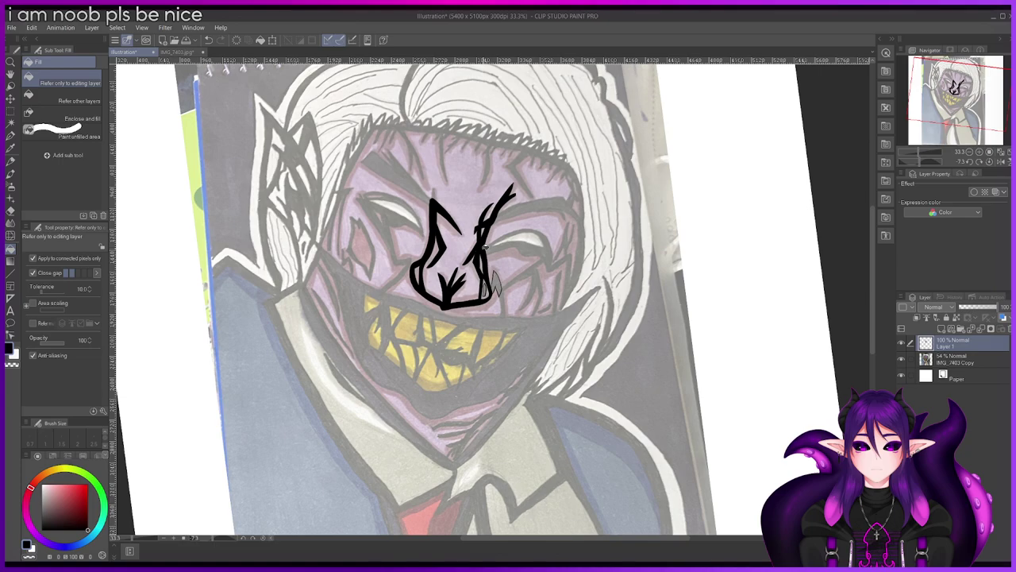
{"action": "scroll", "coordinate": [485, 247], "scroll_direction": "up", "scroll_amount": 4}
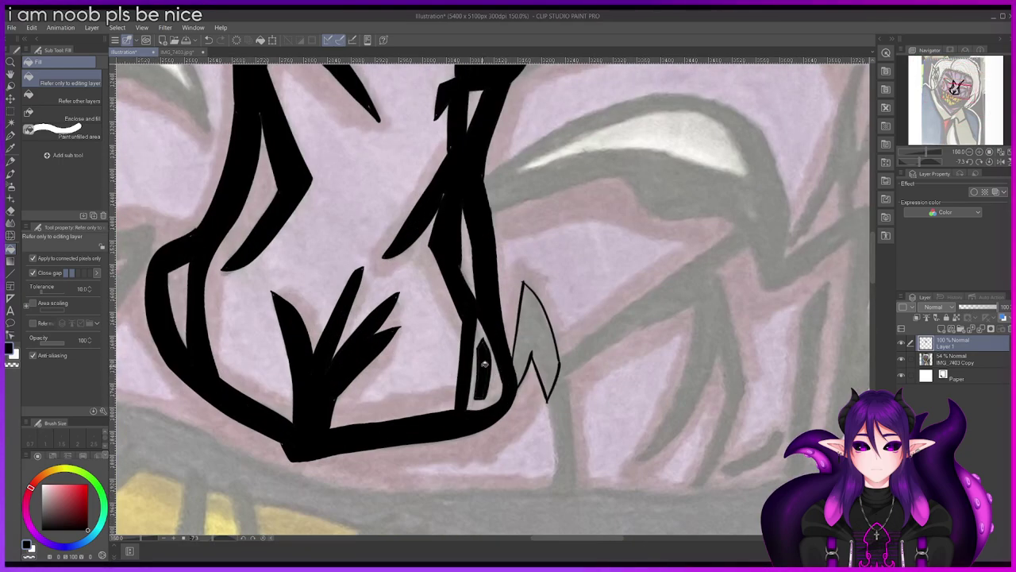
{"action": "left_click", "coordinate": [535, 338]}
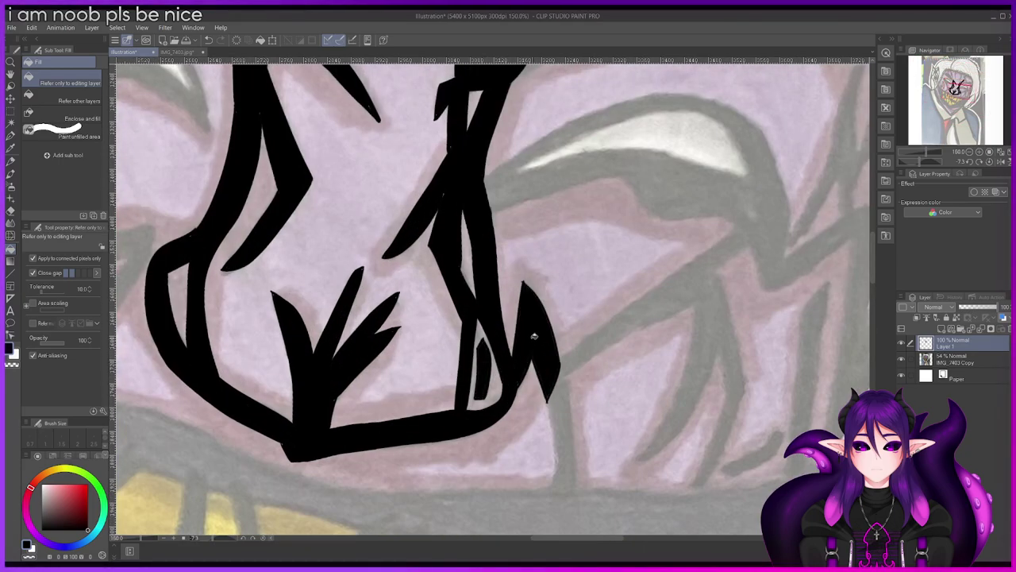
{"action": "scroll", "coordinate": [537, 335], "scroll_direction": "down", "scroll_amount": 4}
{"action": "scroll", "coordinate": [537, 334], "scroll_direction": "up", "scroll_amount": 3}
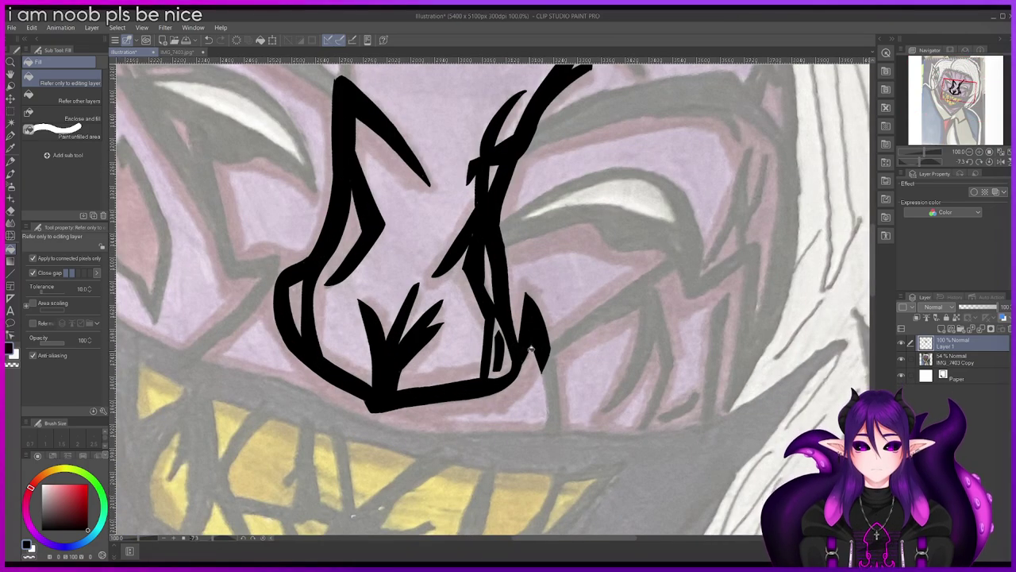
Step: Examine the filled nose and crease shapes against the whole face, with the G-pen ready for inking
{"action": "key", "text": "p"}
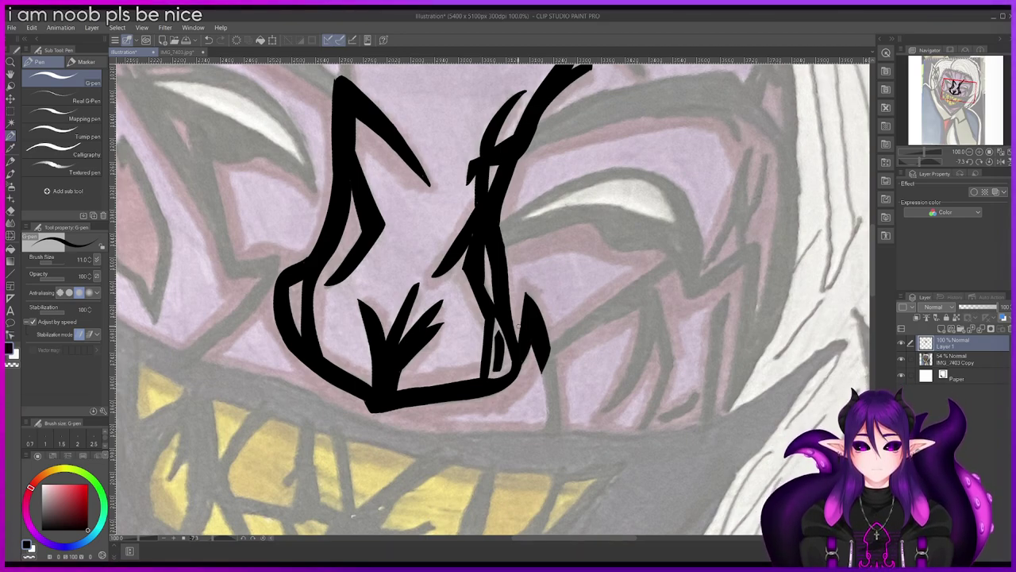
{"action": "scroll", "coordinate": [520, 296], "scroll_direction": "down", "scroll_amount": 3}
{"action": "scroll", "coordinate": [528, 293], "scroll_direction": "up", "scroll_amount": 4}
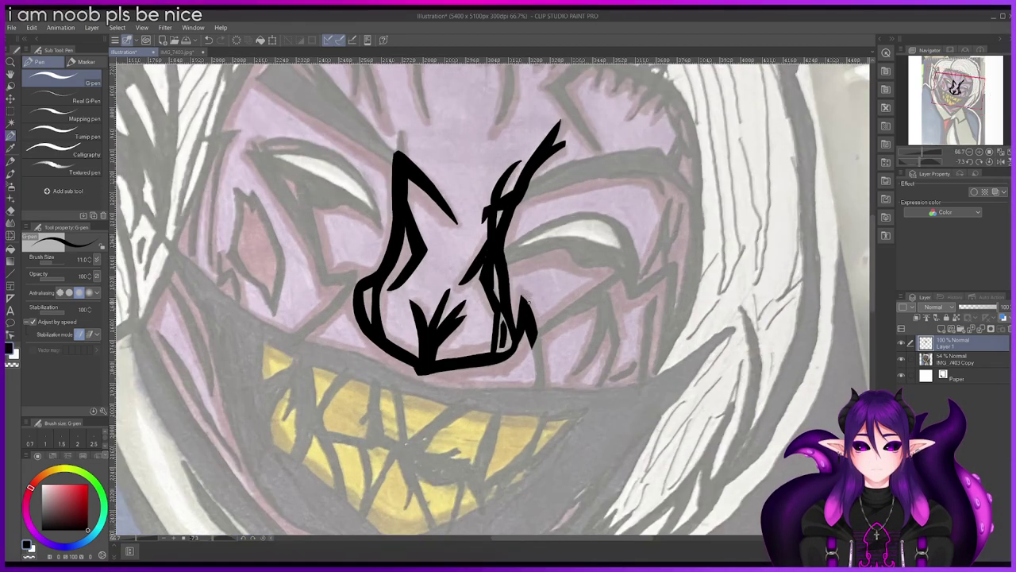
{"action": "scroll", "coordinate": [529, 298], "scroll_direction": "down", "scroll_amount": 3}
{"action": "left_click_drag", "start_coordinate": [872, 280], "coordinate": [871, 266]}
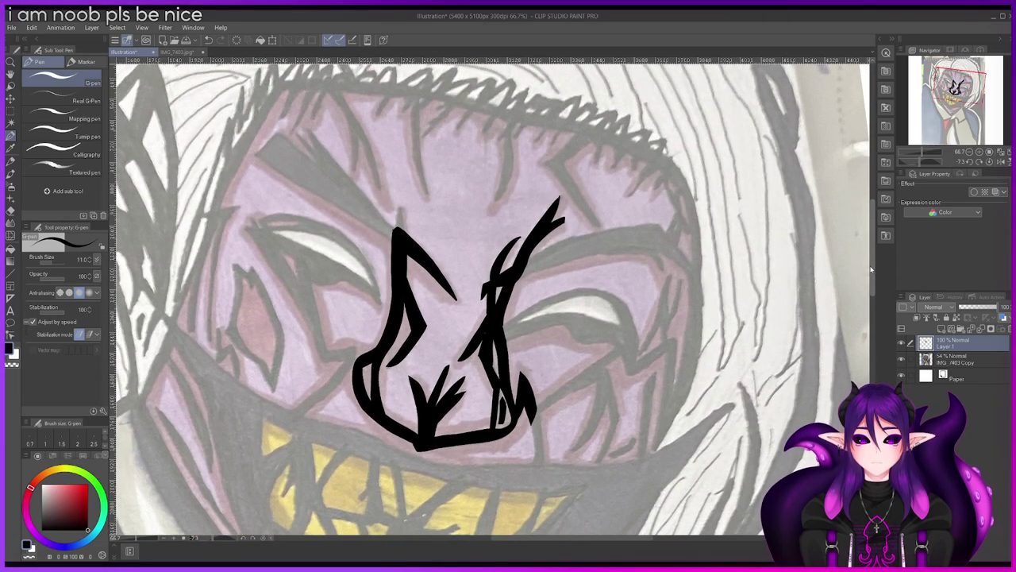
{"action": "scroll", "coordinate": [871, 269], "scroll_direction": "down", "scroll_amount": 3}
{"action": "scroll", "coordinate": [871, 269], "scroll_direction": "up", "scroll_amount": 2}
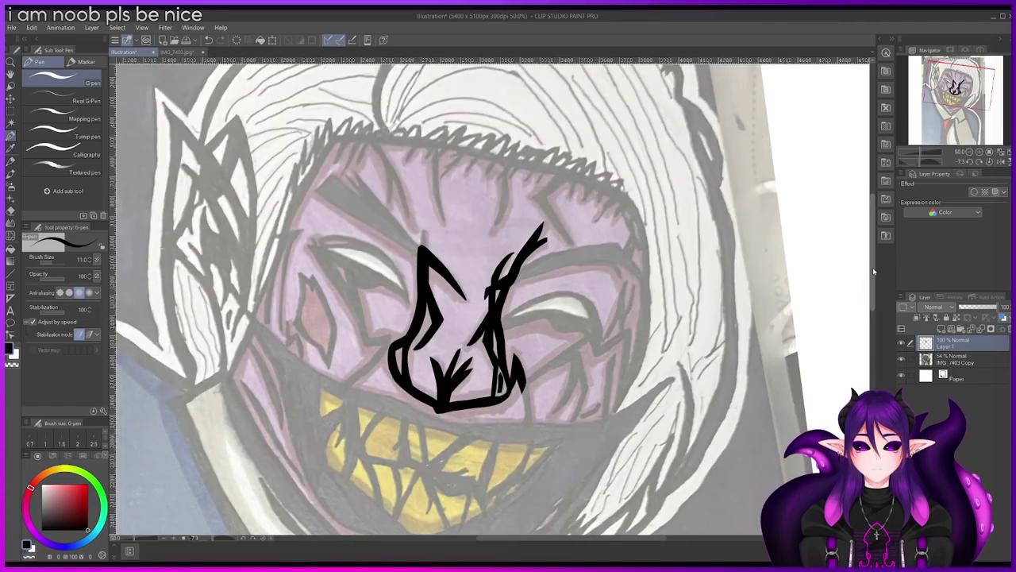
{"action": "scroll", "coordinate": [873, 275], "scroll_direction": "up", "scroll_amount": 1}
{"action": "scroll", "coordinate": [872, 275], "scroll_direction": "down", "scroll_amount": 2}
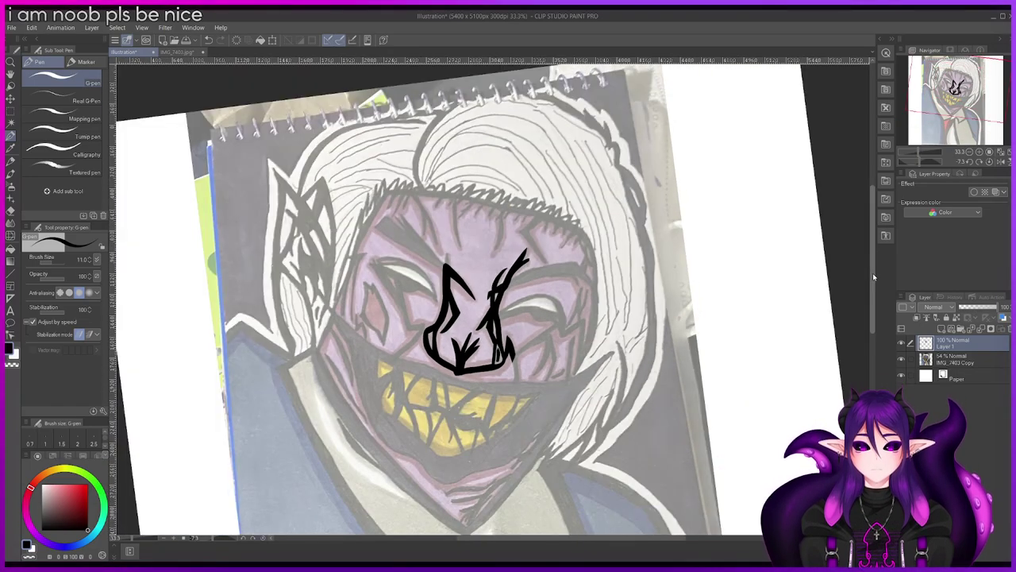
Step: Try to ink the outer edge of the crease running from the spike toward the mouth
{"action": "scroll", "coordinate": [873, 275], "scroll_direction": "up", "scroll_amount": 3}
{"action": "left_click_drag", "start_coordinate": [871, 251], "coordinate": [871, 288]}
{"action": "scroll", "coordinate": [786, 270], "scroll_direction": "up", "scroll_amount": 1}
{"action": "scroll", "coordinate": [427, 186], "scroll_direction": "up", "scroll_amount": 1}
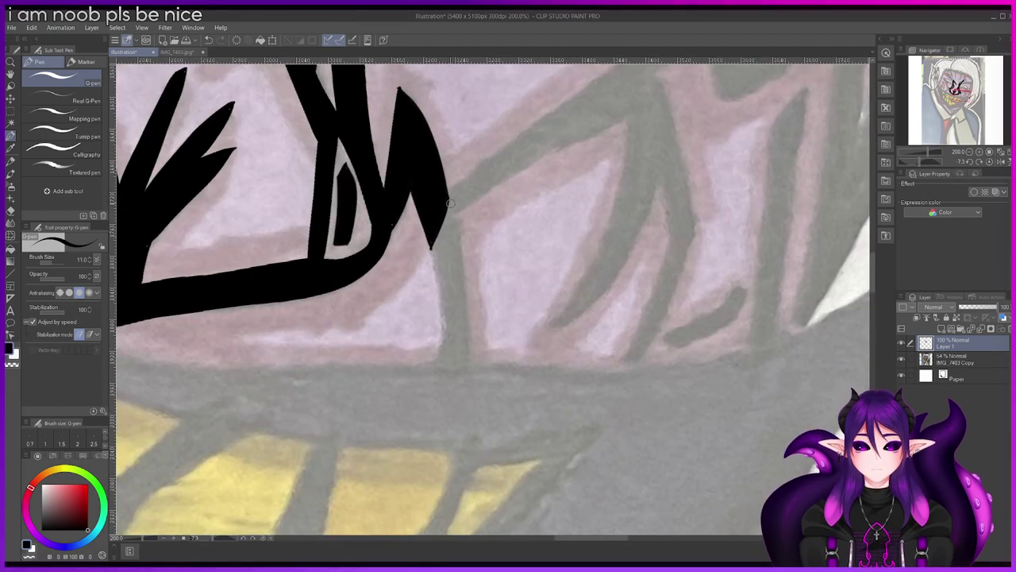
{"action": "left_click_drag", "start_coordinate": [448, 208], "coordinate": [466, 332]}
{"action": "key", "text": "p"}
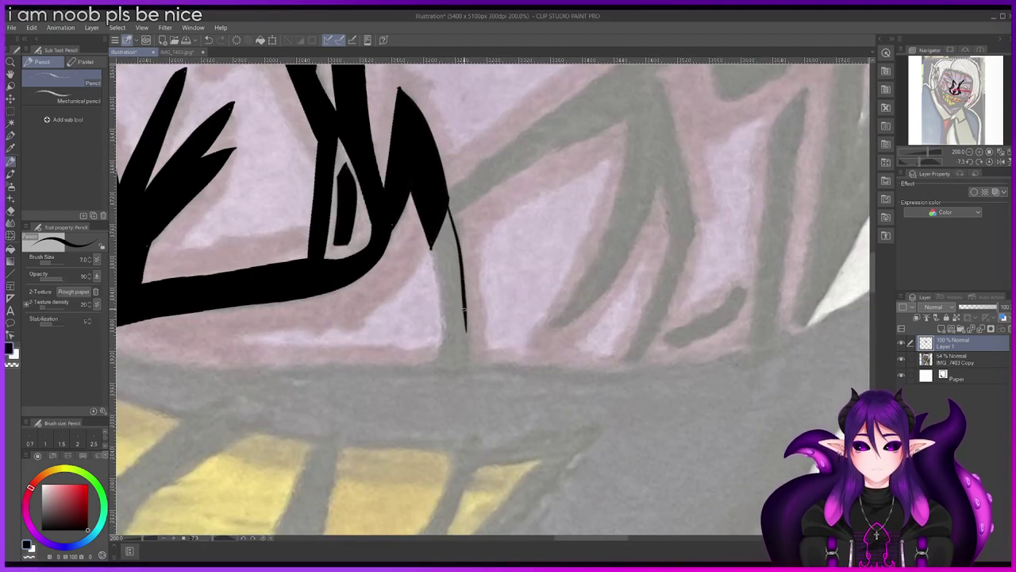
{"action": "key", "text": "p"}
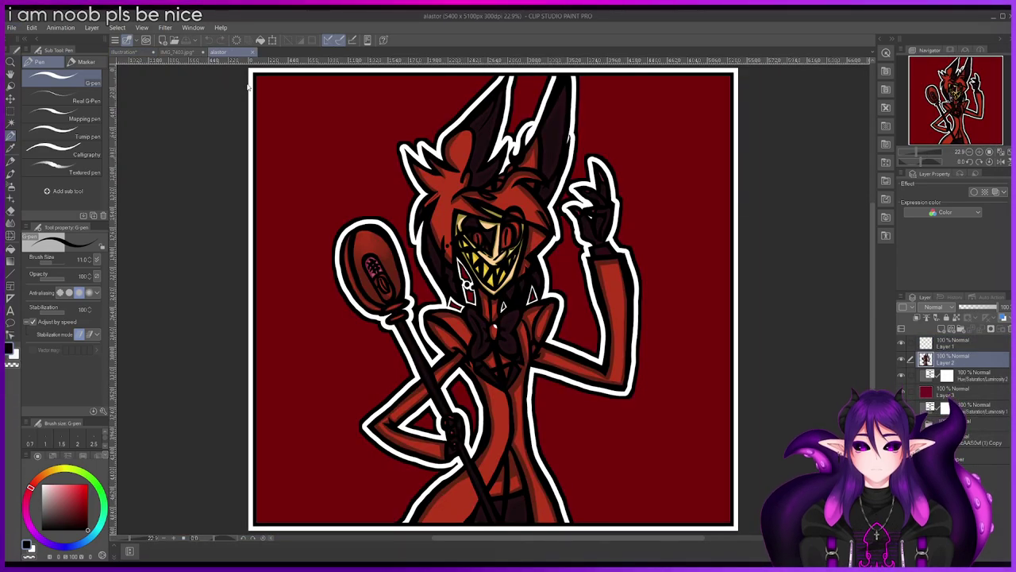
Step: Examine the linework, face and outlines of the finished red character in the alastor illustration
{"action": "scroll", "coordinate": [248, 87], "scroll_direction": "down", "scroll_amount": 2}
{"action": "scroll", "coordinate": [248, 89], "scroll_direction": "up", "scroll_amount": 3}
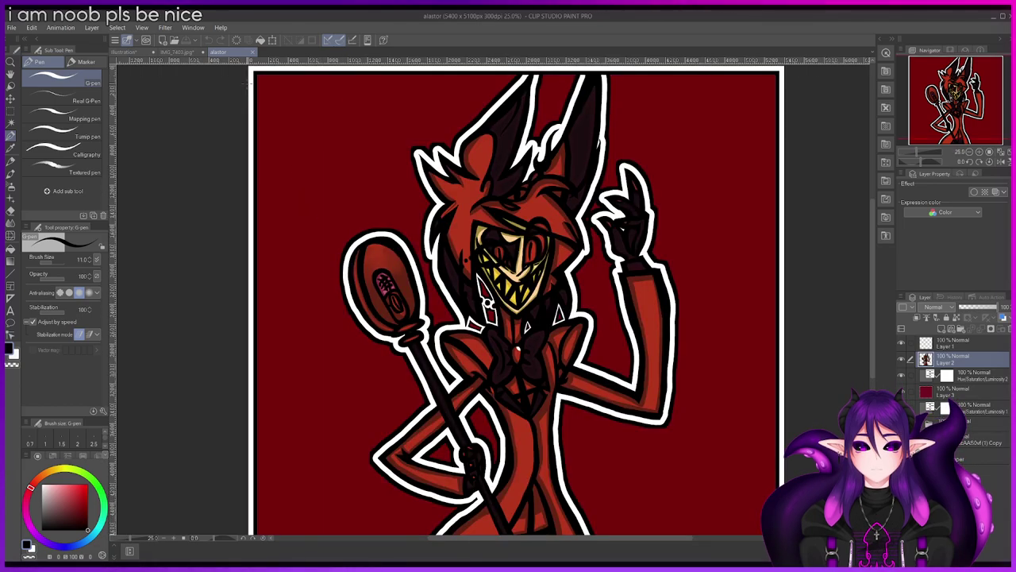
{"action": "left_click_drag", "start_coordinate": [872, 267], "coordinate": [871, 295]}
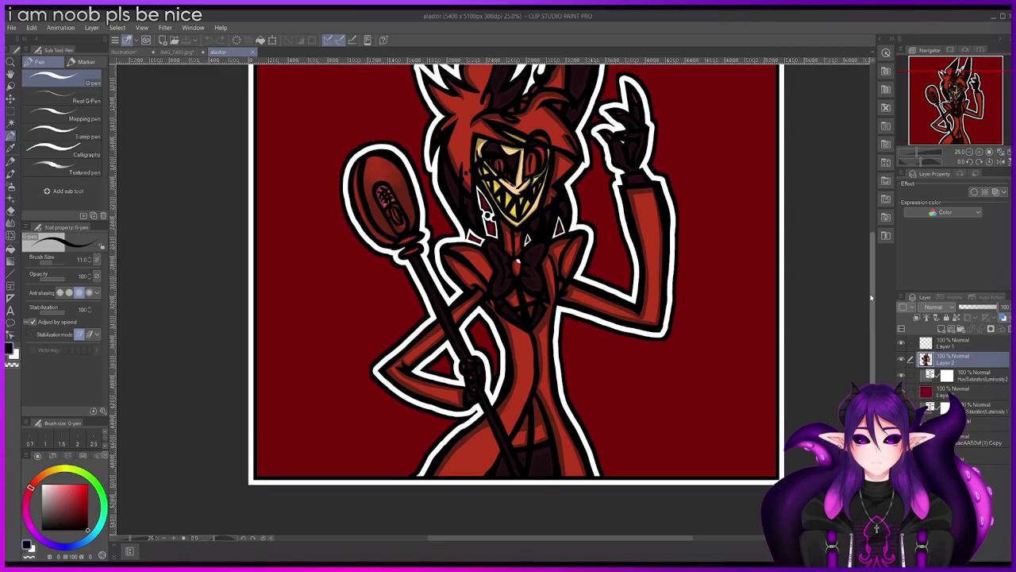
{"action": "scroll", "coordinate": [871, 296], "scroll_direction": "up", "scroll_amount": 2}
{"action": "scroll", "coordinate": [871, 295], "scroll_direction": "down", "scroll_amount": 2}
{"action": "scroll", "coordinate": [829, 300], "scroll_direction": "up", "scroll_amount": 1}
{"action": "scroll", "coordinate": [829, 298], "scroll_direction": "up", "scroll_amount": 2}
{"action": "scroll", "coordinate": [829, 298], "scroll_direction": "down", "scroll_amount": 2}
{"action": "left_click_drag", "start_coordinate": [697, 541], "coordinate": [634, 546]}
{"action": "scroll", "coordinate": [577, 409], "scroll_direction": "up", "scroll_amount": 2}
{"action": "scroll", "coordinate": [499, 245], "scroll_direction": "down", "scroll_amount": 2}
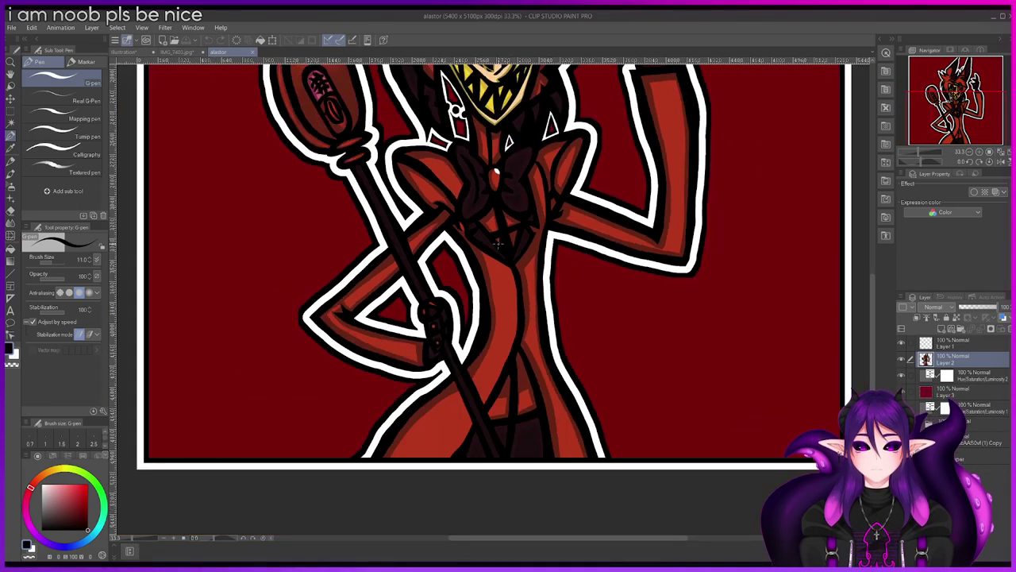
{"action": "scroll", "coordinate": [873, 236], "scroll_direction": "up", "scroll_amount": 5}
{"action": "scroll", "coordinate": [873, 236], "scroll_direction": "down", "scroll_amount": 1}
{"action": "scroll", "coordinate": [873, 239], "scroll_direction": "down", "scroll_amount": 1}
{"action": "scroll", "coordinate": [871, 257], "scroll_direction": "up", "scroll_amount": 2}
{"action": "scroll", "coordinate": [871, 256], "scroll_direction": "up", "scroll_amount": 1}
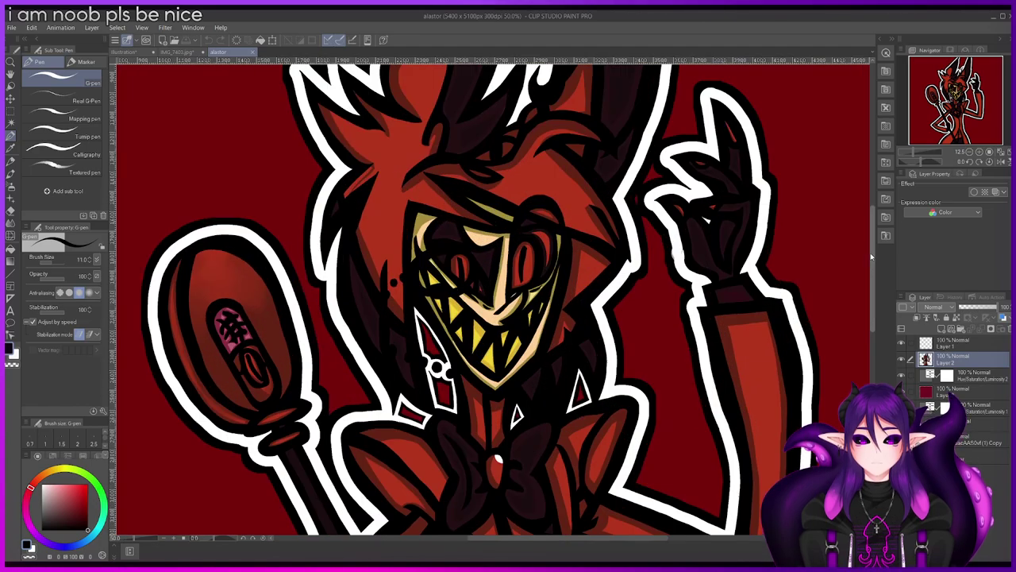
{"action": "scroll", "coordinate": [908, 290], "scroll_direction": "down", "scroll_amount": 1}
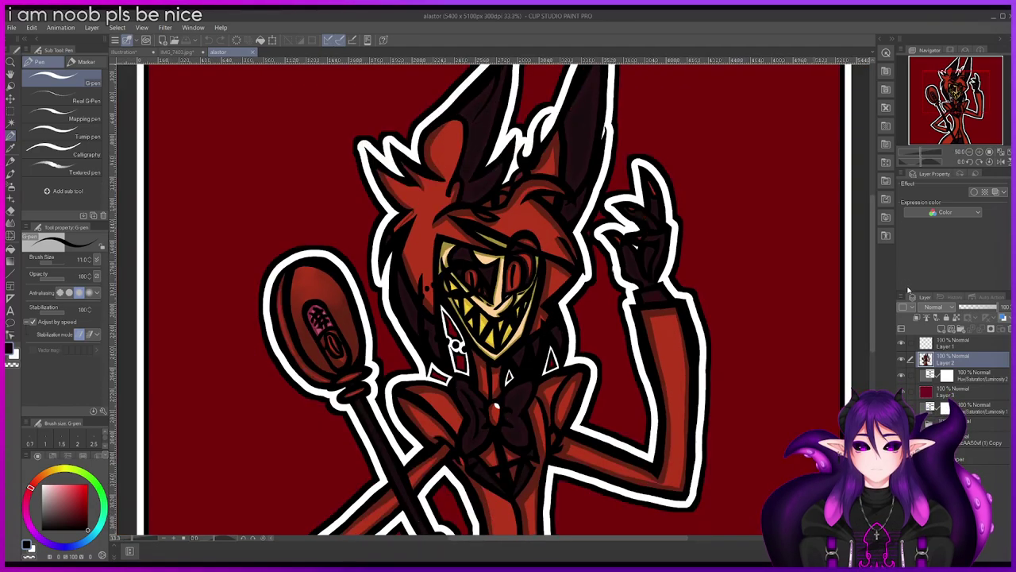
{"action": "scroll", "coordinate": [908, 289], "scroll_direction": "down", "scroll_amount": 1}
Step: Close the alastor and IMG_7403.jpg documents and return to the Illustration canvas
{"action": "left_click", "coordinate": [12, 28]}
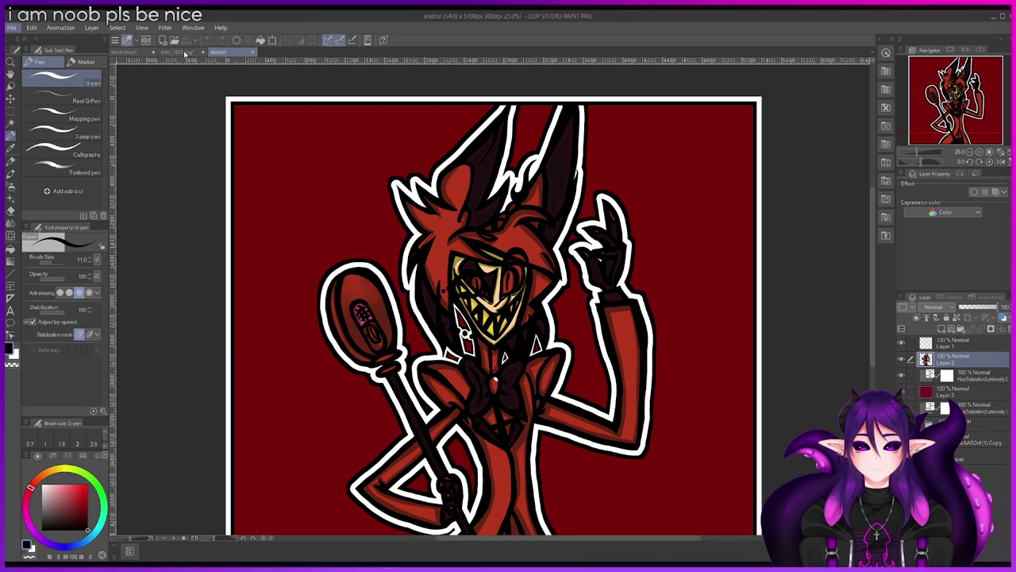
{"action": "left_click", "coordinate": [127, 52]}
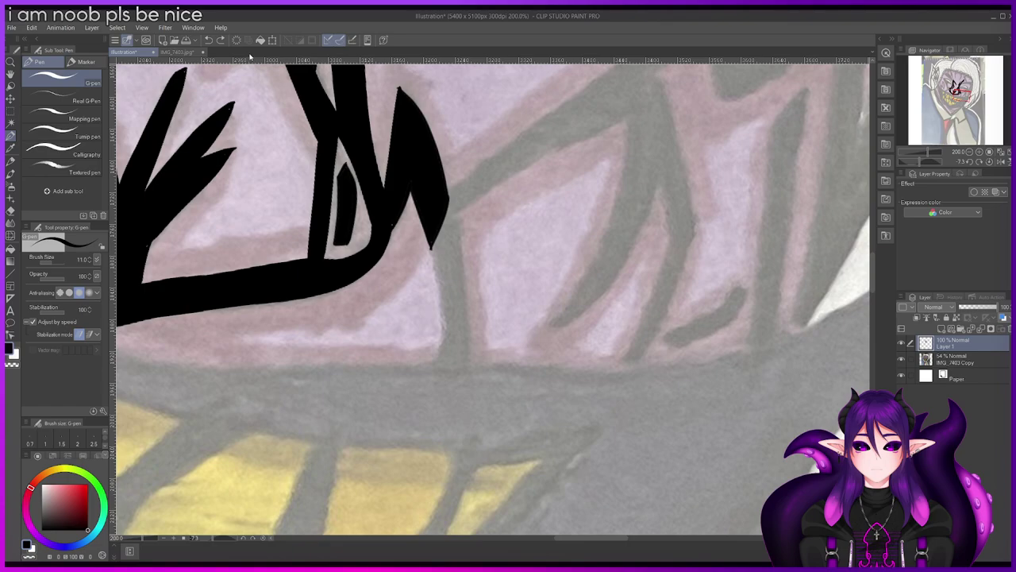
{"action": "left_click", "coordinate": [199, 52]}
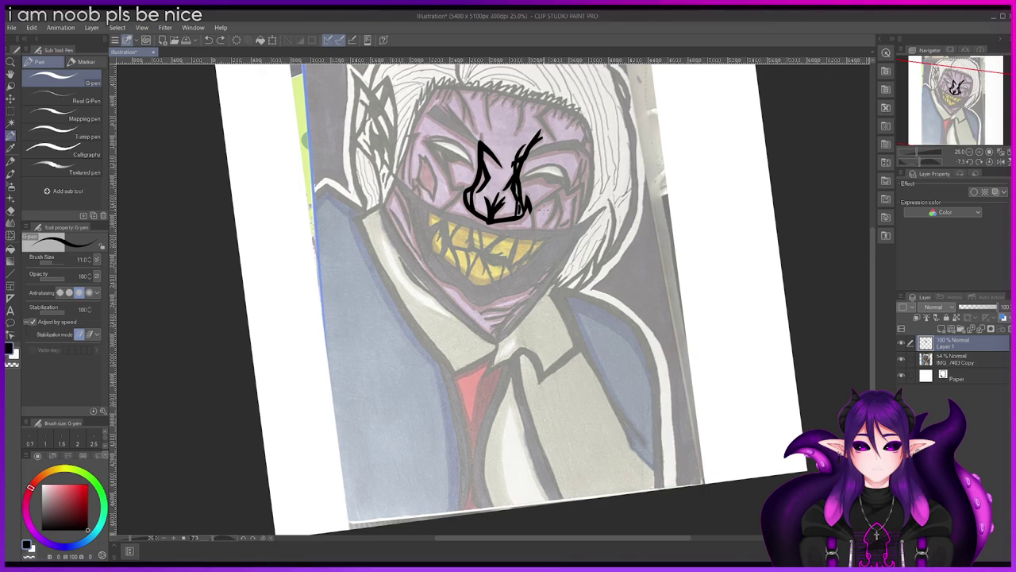
Step: Ink both curved edges of the crease running from the spike's tip down to the mouth's upper edge
{"action": "scroll", "coordinate": [542, 210], "scroll_direction": "up", "scroll_amount": 7}
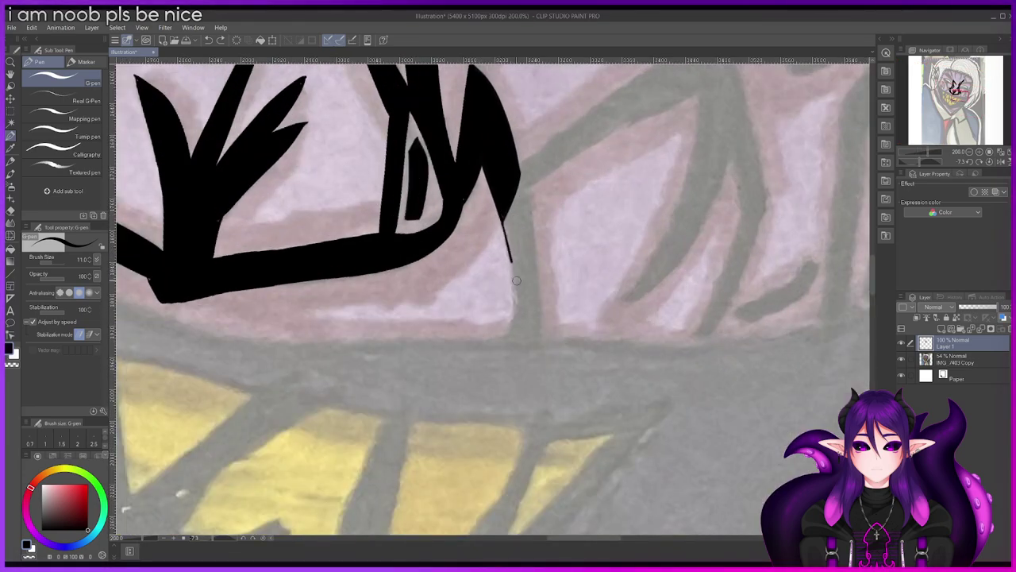
{"action": "left_click_drag", "start_coordinate": [517, 281], "coordinate": [513, 350]}
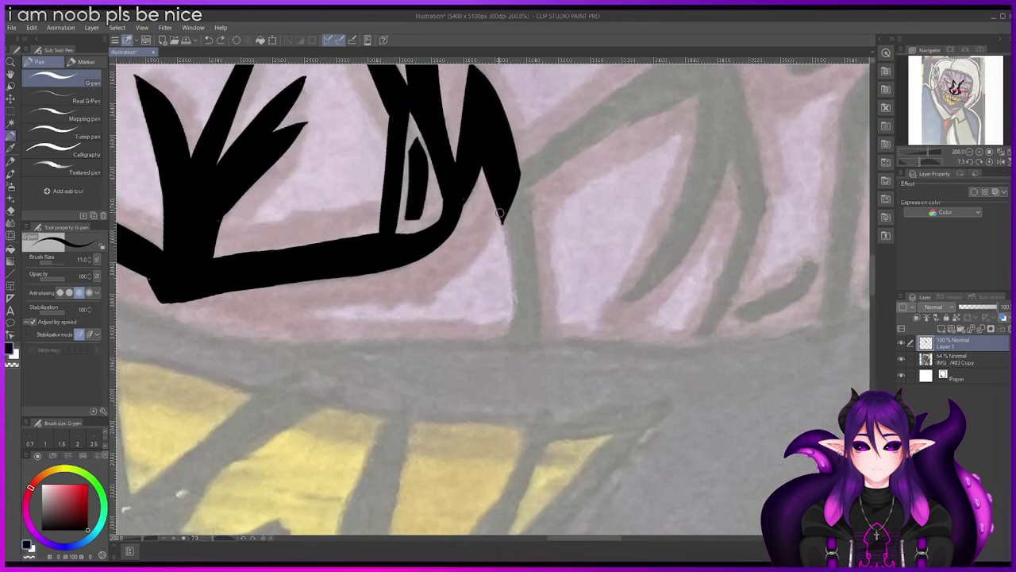
{"action": "left_click_drag", "start_coordinate": [521, 179], "coordinate": [539, 357]}
{"action": "key", "text": "ctrl+z"}
{"action": "key", "text": "ctrl+z"}
{"action": "mouse_move", "coordinate": [521, 177]}
{"action": "left_mouse_down"}
{"action": "mouse_move", "coordinate": [538, 258]}
{"action": "mouse_move", "coordinate": [532, 354]}
{"action": "left_mouse_up"}
{"action": "key", "text": "ctrl+z"}
{"action": "mouse_move", "coordinate": [521, 180]}
{"action": "left_mouse_down"}
{"action": "mouse_move", "coordinate": [535, 245]}
{"action": "mouse_move", "coordinate": [532, 366]}
{"action": "left_mouse_up"}
{"action": "key", "text": "ctrl+z"}
{"action": "left_click_drag", "start_coordinate": [537, 247], "coordinate": [533, 367]}
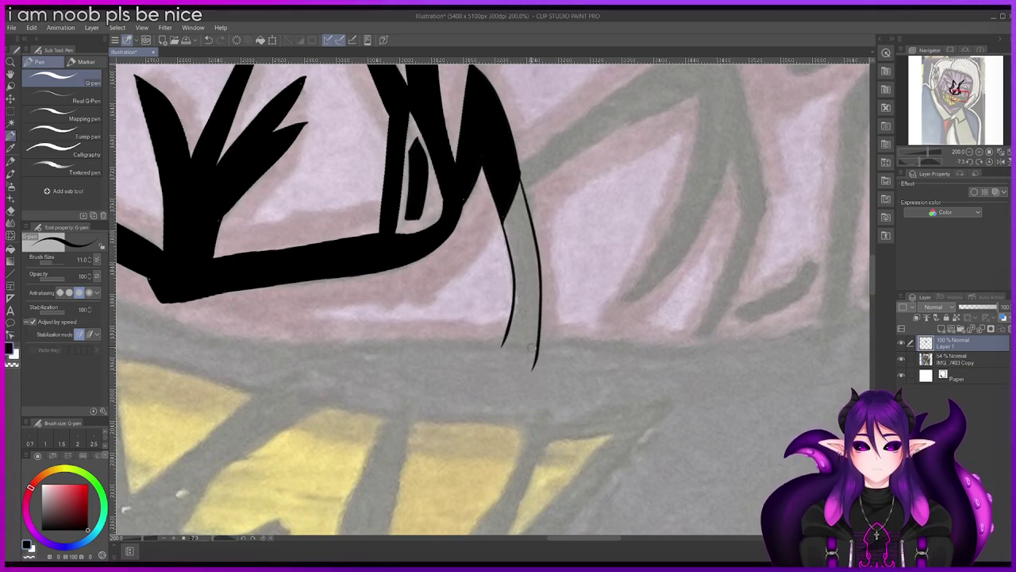
Step: Ink the lower edge of the diagonal cheek crease beside the spike and outline its two curved prongs pointing down toward the mouth
{"action": "scroll", "coordinate": [533, 347], "scroll_direction": "down", "scroll_amount": 3}
{"action": "scroll", "coordinate": [531, 346], "scroll_direction": "up", "scroll_amount": 2}
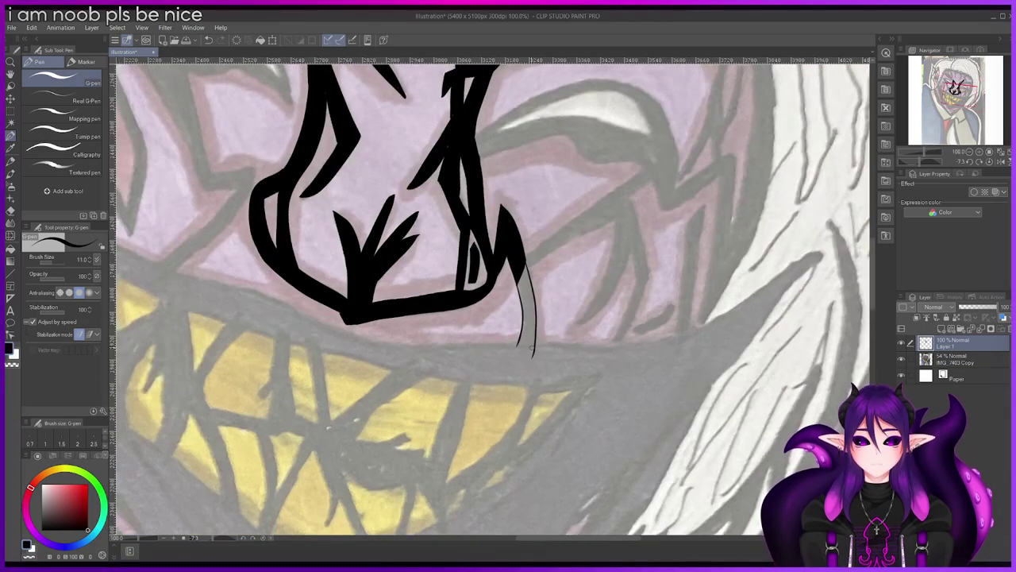
{"action": "scroll", "coordinate": [532, 347], "scroll_direction": "down", "scroll_amount": 2}
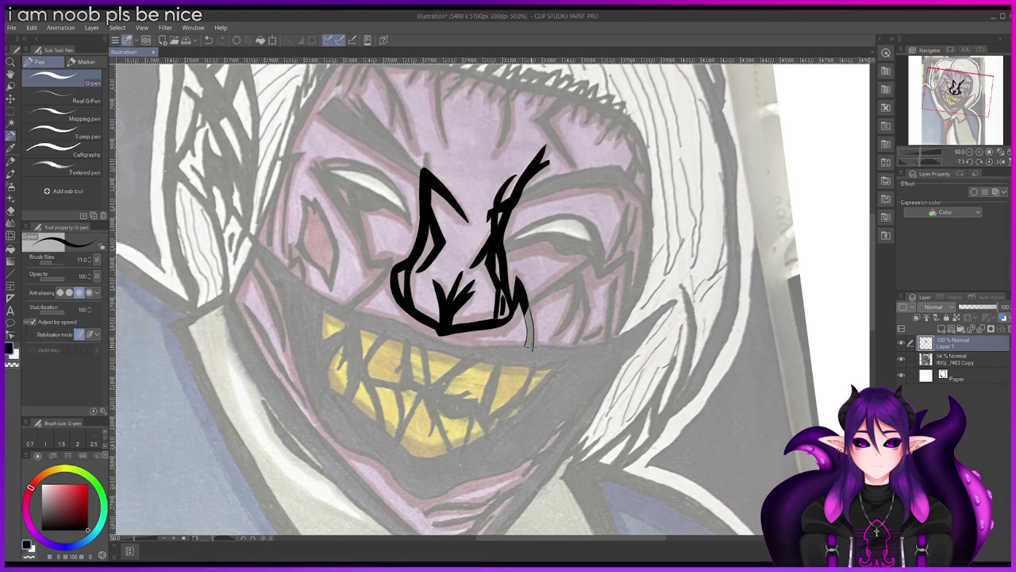
{"action": "scroll", "coordinate": [531, 342], "scroll_direction": "up", "scroll_amount": 4}
{"action": "left_click_drag", "start_coordinate": [524, 228], "coordinate": [569, 200]}
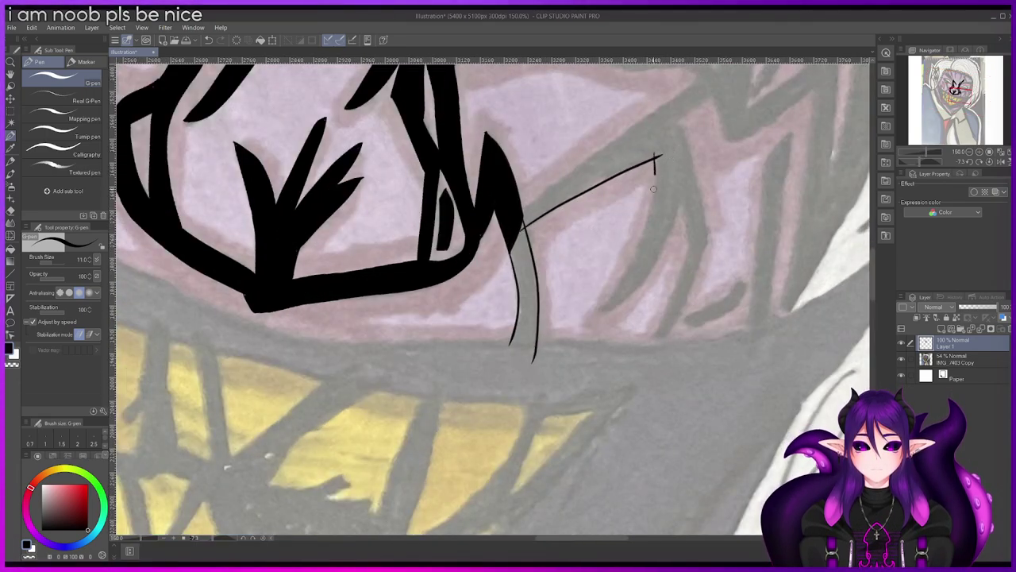
{"action": "mouse_move", "coordinate": [600, 310]}
{"action": "left_mouse_down"}
{"action": "mouse_move", "coordinate": [646, 277]}
{"action": "mouse_move", "coordinate": [610, 309]}
{"action": "mouse_move", "coordinate": [653, 264]}
{"action": "mouse_move", "coordinate": [683, 185]}
{"action": "mouse_move", "coordinate": [688, 251]}
{"action": "mouse_move", "coordinate": [653, 350]}
{"action": "left_mouse_up"}
{"action": "key", "text": "ctrl+z"}
{"action": "key", "text": "ctrl+z"}
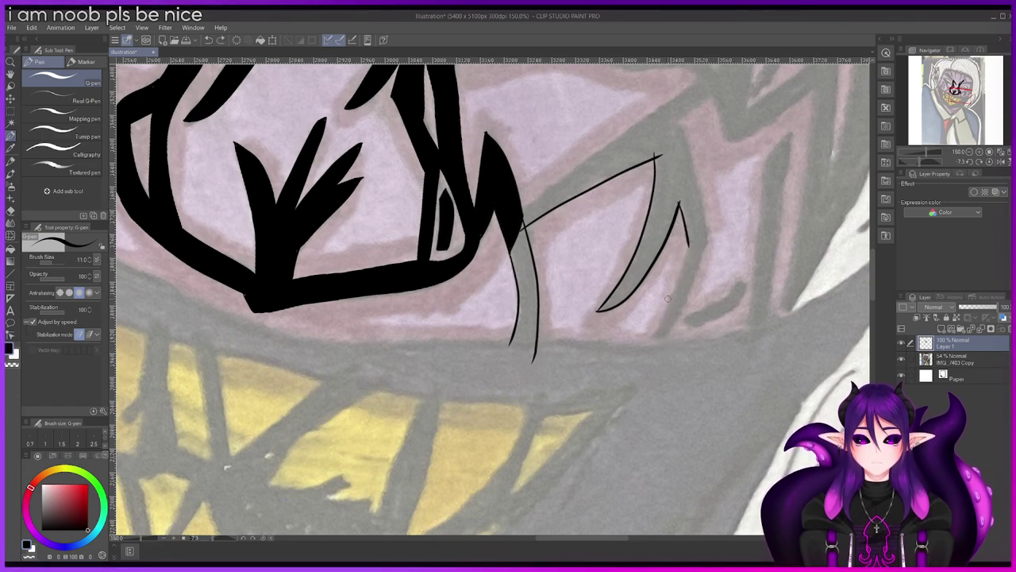
{"action": "mouse_move", "coordinate": [687, 244]}
{"action": "left_mouse_down"}
{"action": "mouse_move", "coordinate": [645, 354]}
{"action": "mouse_move", "coordinate": [685, 305]}
{"action": "mouse_move", "coordinate": [702, 216]}
{"action": "left_mouse_up"}
{"action": "left_click_drag", "start_coordinate": [680, 115], "coordinate": [702, 232]}
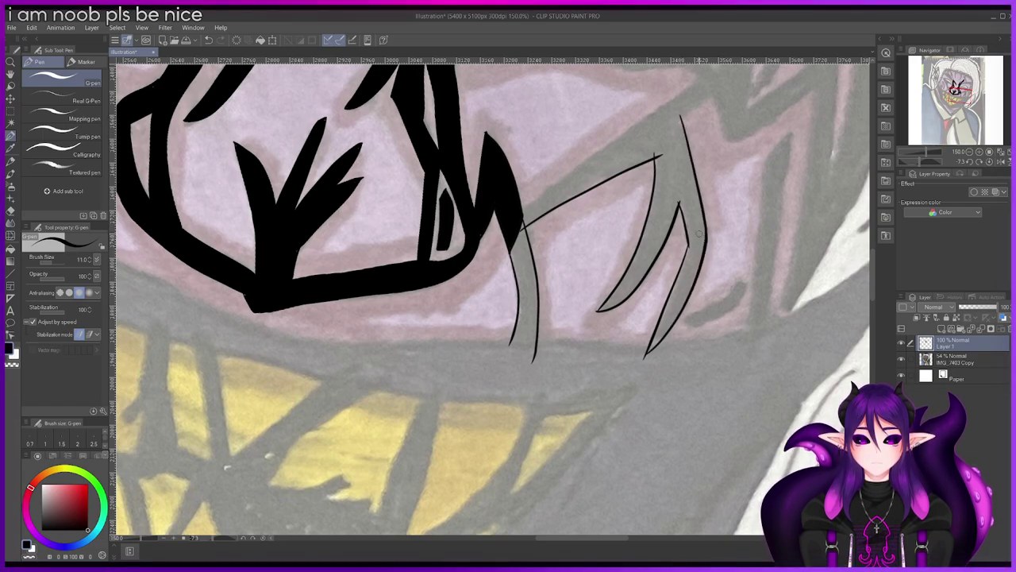
Step: Ink the diagonal cheek crease's upper edge from the spike to the lower eyelid and close the creases' open ends
{"action": "scroll", "coordinate": [700, 235], "scroll_direction": "down", "scroll_amount": 2}
{"action": "left_click_drag", "start_coordinate": [796, 127], "coordinate": [790, 294]}
{"action": "scroll", "coordinate": [790, 294], "scroll_direction": "up", "scroll_amount": 2}
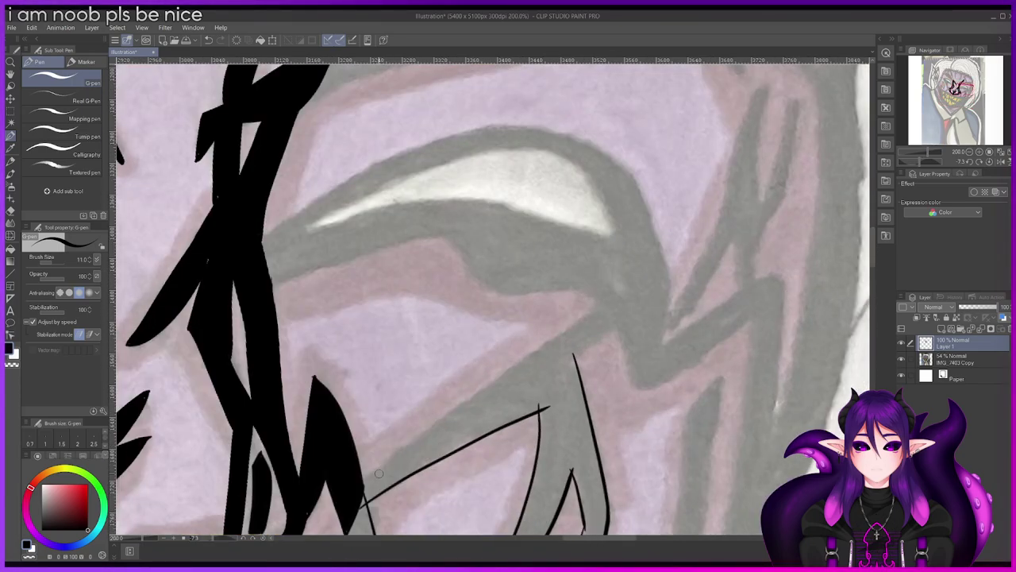
{"action": "left_click_drag", "start_coordinate": [350, 486], "coordinate": [431, 428]}
{"action": "left_click_drag", "start_coordinate": [502, 372], "coordinate": [611, 293]}
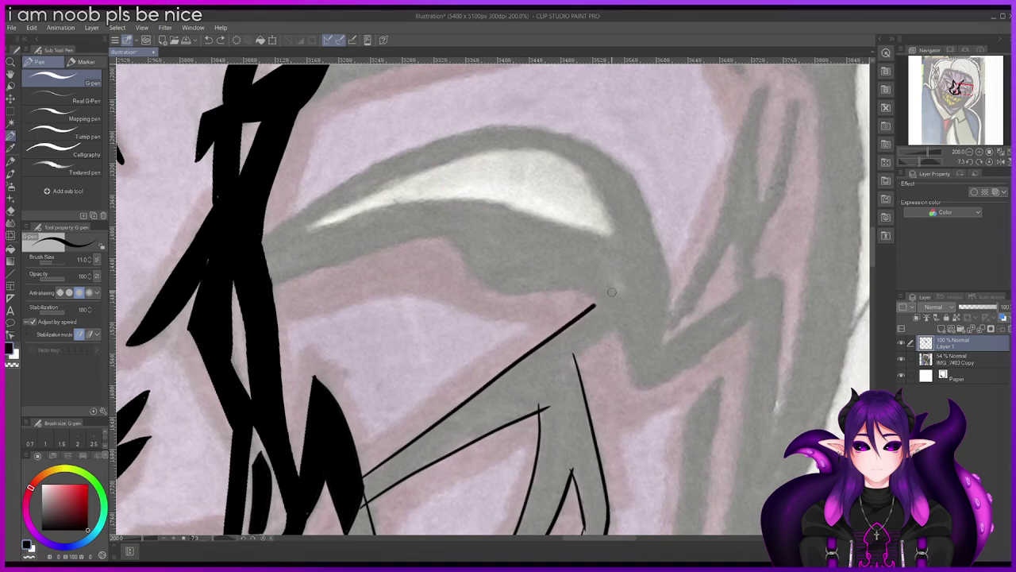
{"action": "left_click_drag", "start_coordinate": [573, 358], "coordinate": [621, 319]}
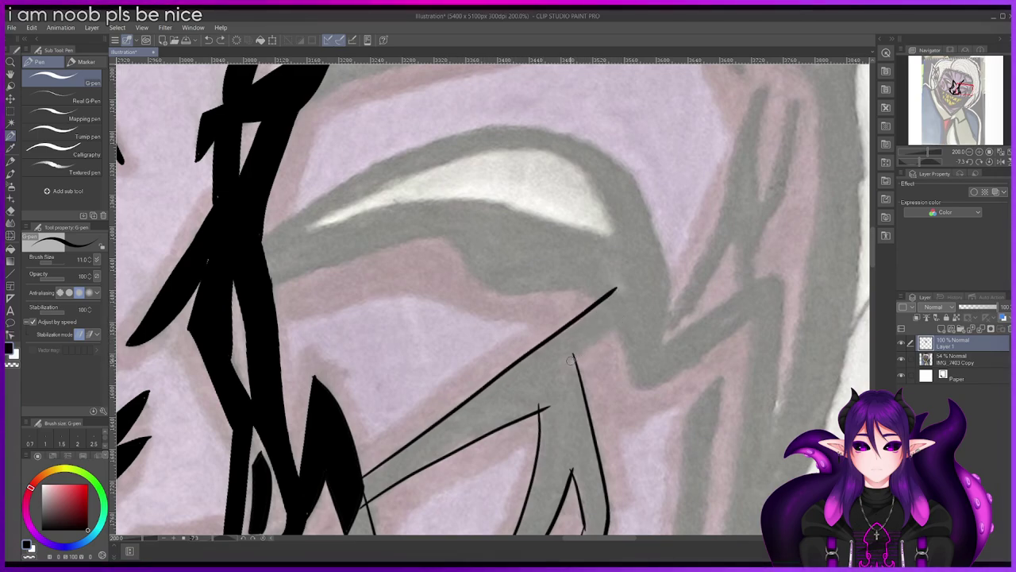
{"action": "scroll", "coordinate": [612, 311], "scroll_direction": "down", "scroll_amount": 4}
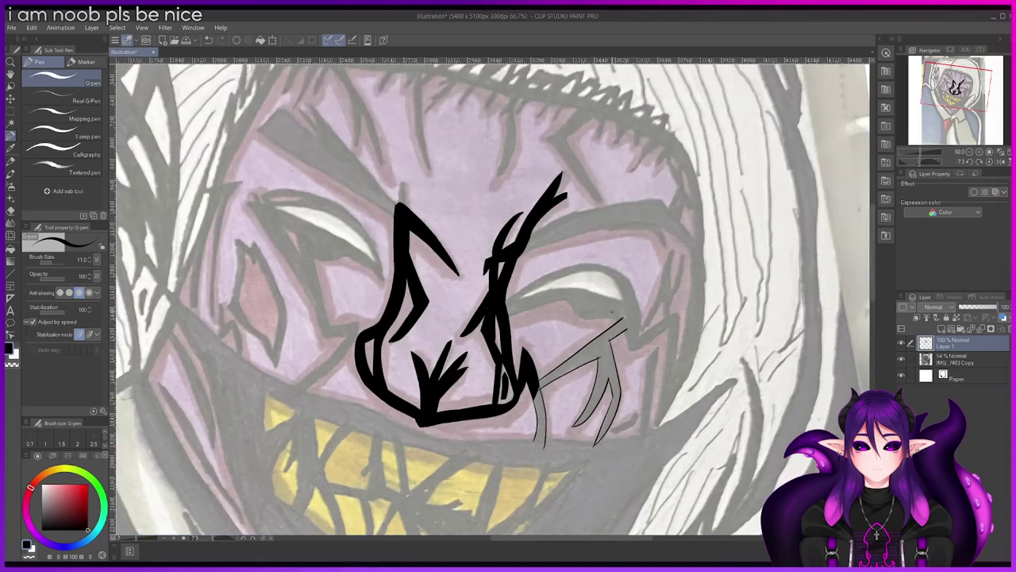
{"action": "scroll", "coordinate": [612, 311], "scroll_direction": "up", "scroll_amount": 3}
{"action": "scroll", "coordinate": [640, 354], "scroll_direction": "down", "scroll_amount": 4}
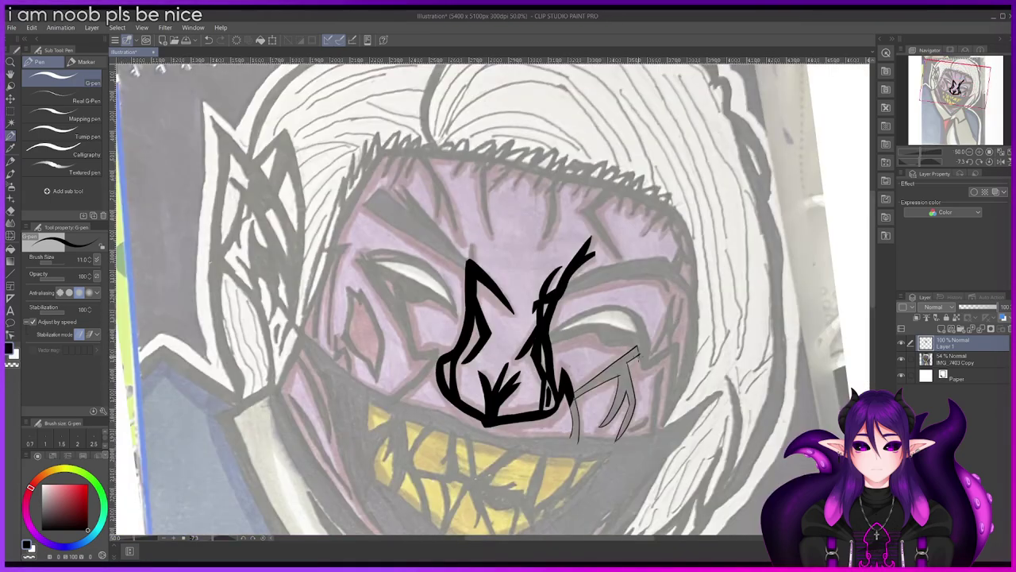
{"action": "scroll", "coordinate": [796, 457], "scroll_direction": "up", "scroll_amount": 3}
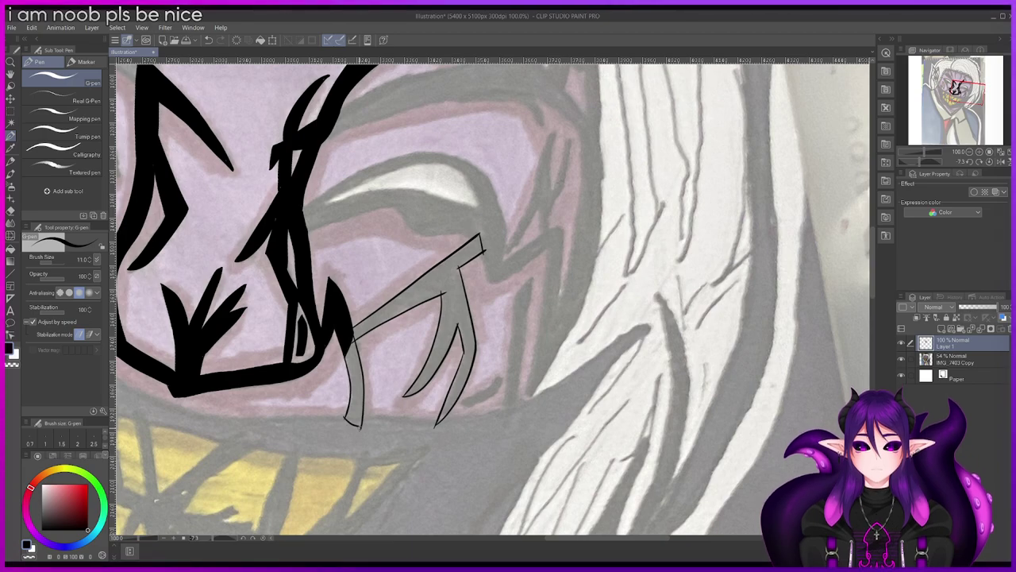
Step: Fill the outlined forked cheek crease and the curved crease below the spike with black
{"action": "key", "text": "p"}
{"action": "key", "text": "g"}
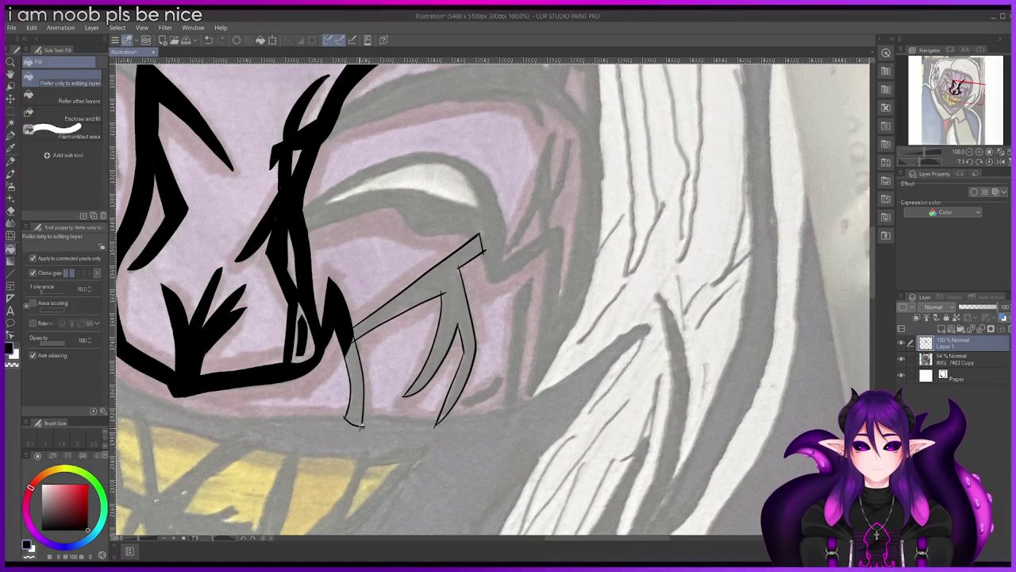
{"action": "left_click", "coordinate": [458, 304]}
{"action": "left_click", "coordinate": [354, 375]}
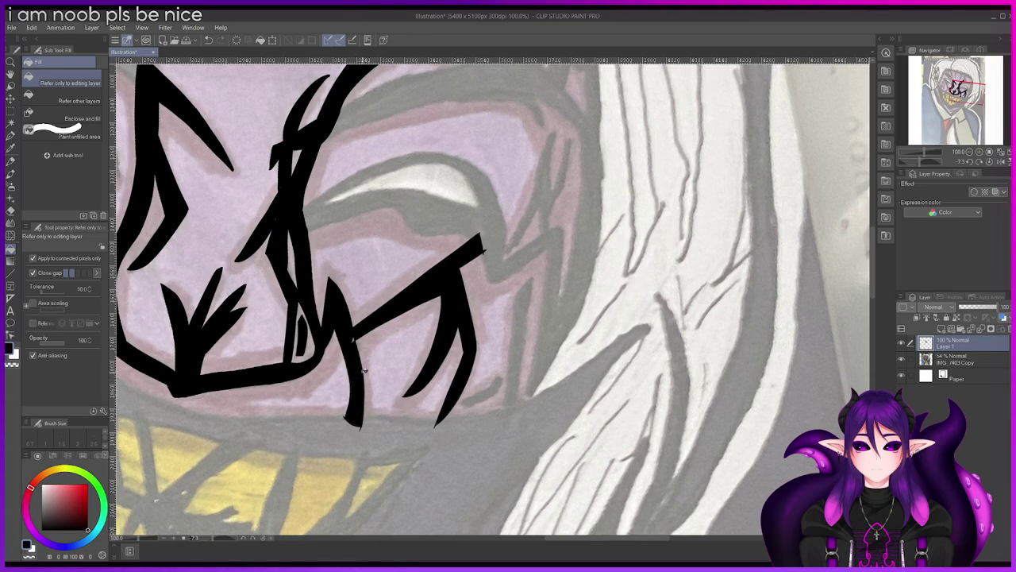
{"action": "scroll", "coordinate": [350, 337], "scroll_direction": "up", "scroll_amount": 4}
{"action": "scroll", "coordinate": [351, 336], "scroll_direction": "down", "scroll_amount": 2}
Step: Touch up the junction between the spike and the filled cheek creases with a short black G-pen stroke
{"action": "key", "text": "p"}
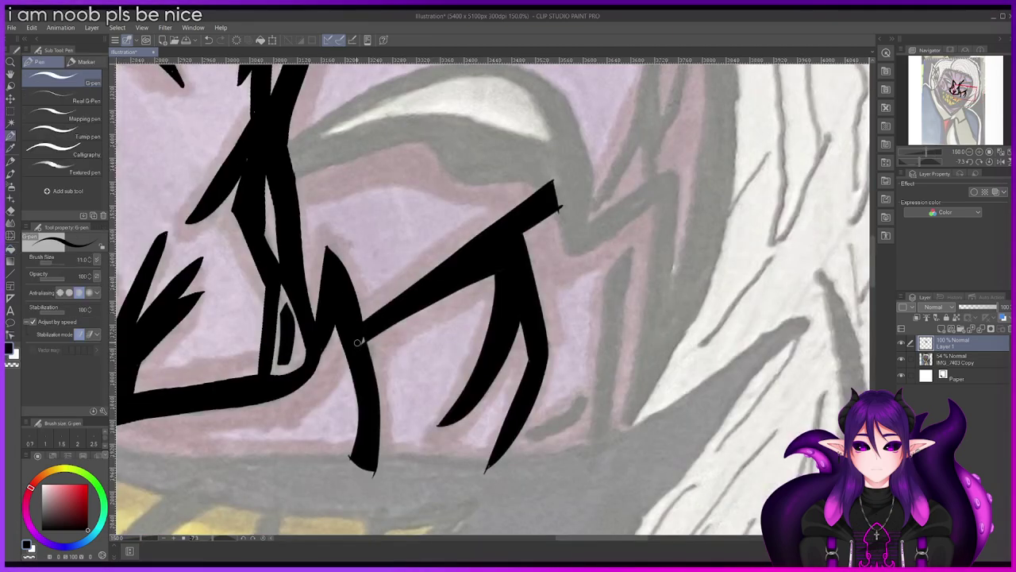
{"action": "scroll", "coordinate": [353, 338], "scroll_direction": "up", "scroll_amount": 6}
{"action": "mouse_move", "coordinate": [403, 311]}
{"action": "left_mouse_down"}
{"action": "mouse_move", "coordinate": [408, 433]}
{"action": "mouse_move", "coordinate": [442, 300]}
{"action": "mouse_move", "coordinate": [425, 414]}
{"action": "mouse_move", "coordinate": [428, 306]}
{"action": "mouse_move", "coordinate": [443, 407]}
{"action": "left_mouse_up"}
{"action": "scroll", "coordinate": [441, 381], "scroll_direction": "down", "scroll_amount": 7}
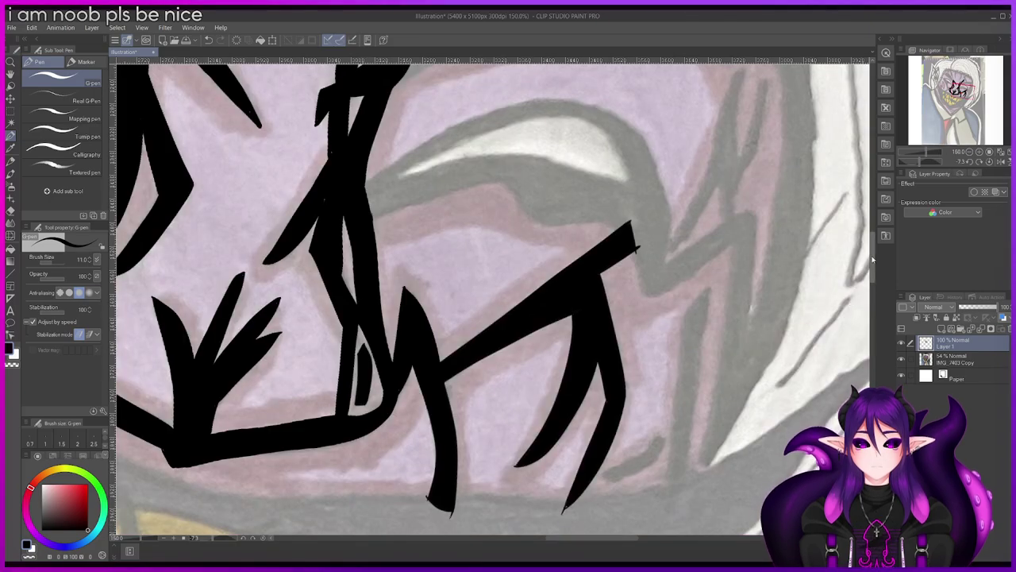
{"action": "left_click_drag", "start_coordinate": [873, 260], "coordinate": [873, 276]}
{"action": "scroll", "coordinate": [872, 276], "scroll_direction": "down", "scroll_amount": 4}
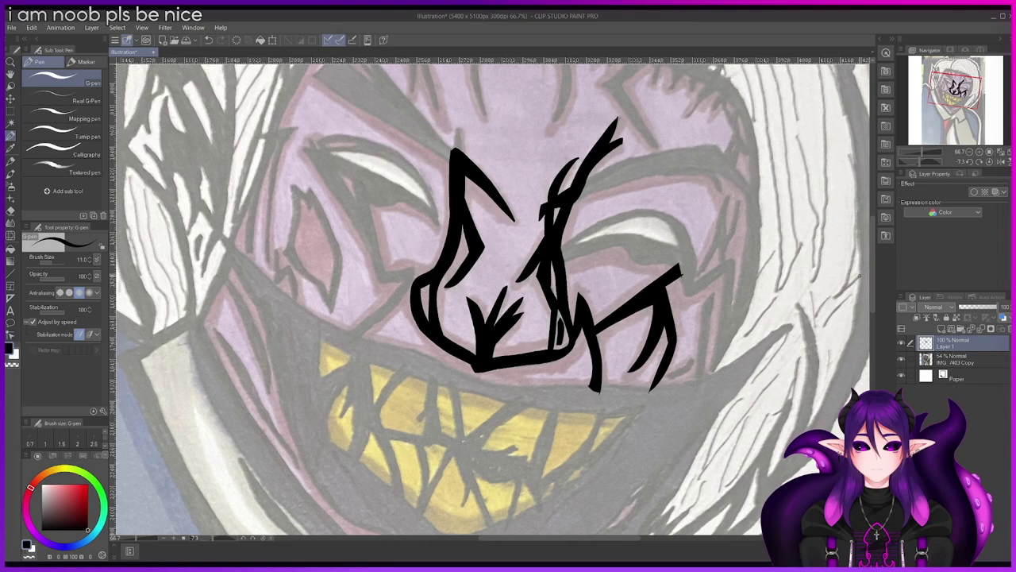
Step: Ink the curved lower bend of the crease at the eye's outer corner, starting from the filled cheek crease's end
{"action": "scroll", "coordinate": [858, 280], "scroll_direction": "up", "scroll_amount": 3}
{"action": "scroll", "coordinate": [338, 268], "scroll_direction": "up", "scroll_amount": 2}
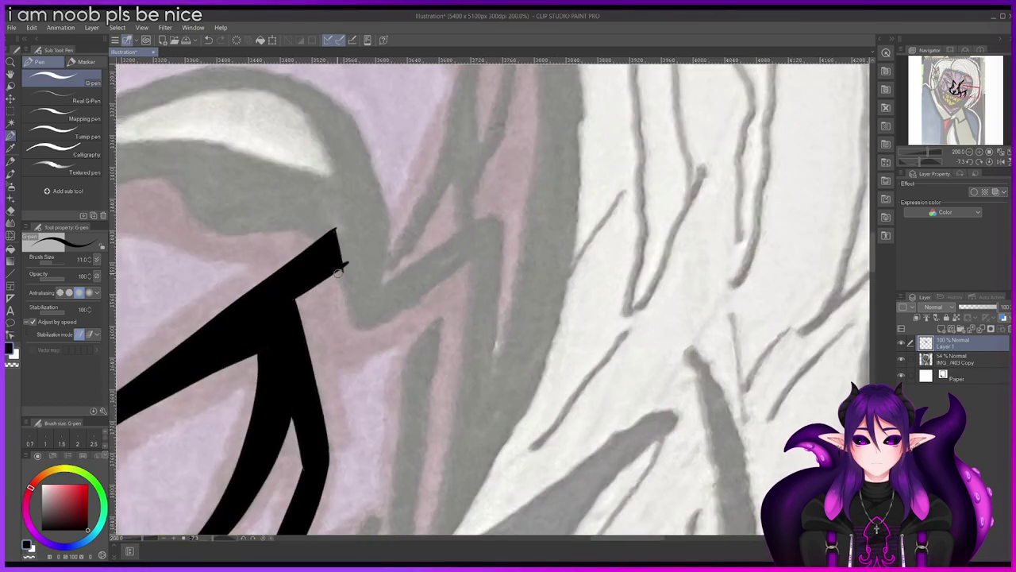
{"action": "scroll", "coordinate": [338, 267], "scroll_direction": "up", "scroll_amount": 1}
{"action": "mouse_move", "coordinate": [338, 267]}
{"action": "left_mouse_down"}
{"action": "mouse_move", "coordinate": [373, 387]}
{"action": "mouse_move", "coordinate": [428, 372]}
{"action": "left_mouse_up"}
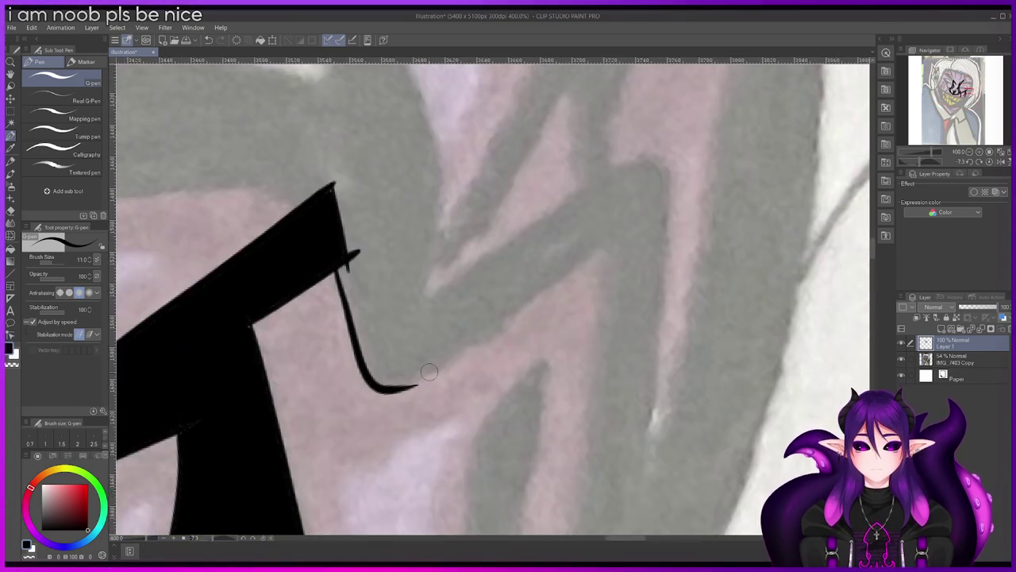
{"action": "left_click_drag", "start_coordinate": [522, 315], "coordinate": [560, 292]}
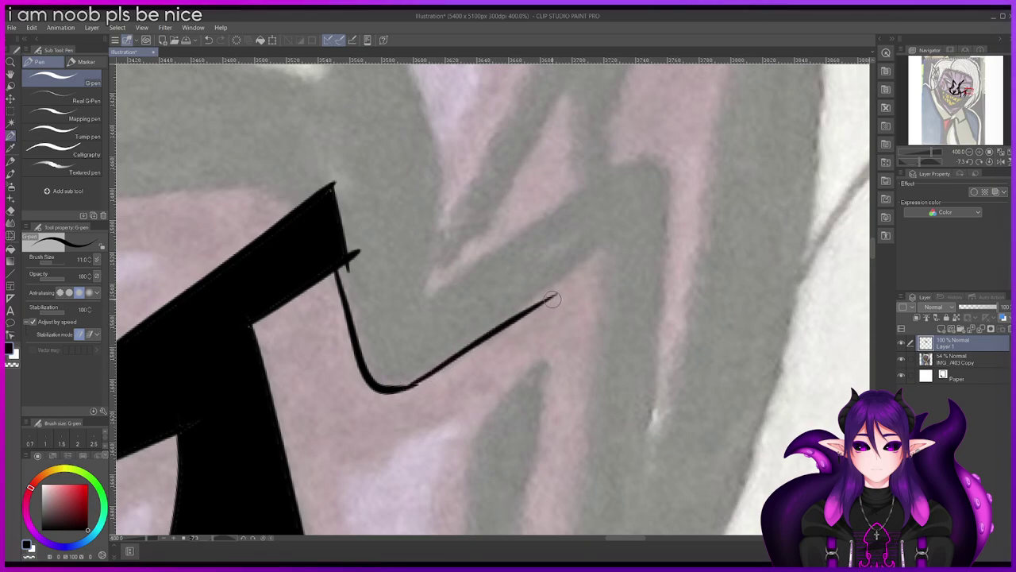
{"action": "key", "text": "ctrl+z"}
{"action": "left_click_drag", "start_coordinate": [416, 384], "coordinate": [633, 231]}
{"action": "key", "text": "ctrl+z"}
{"action": "left_click_drag", "start_coordinate": [414, 385], "coordinate": [613, 262]}
{"action": "key", "text": "ctrl+z"}
Step: Ink the eye-corner crease's rising lower edge and outline the narrow triangular skin gap above it
{"action": "left_click_drag", "start_coordinate": [409, 384], "coordinate": [533, 304]}
{"action": "key", "text": "ctrl+z"}
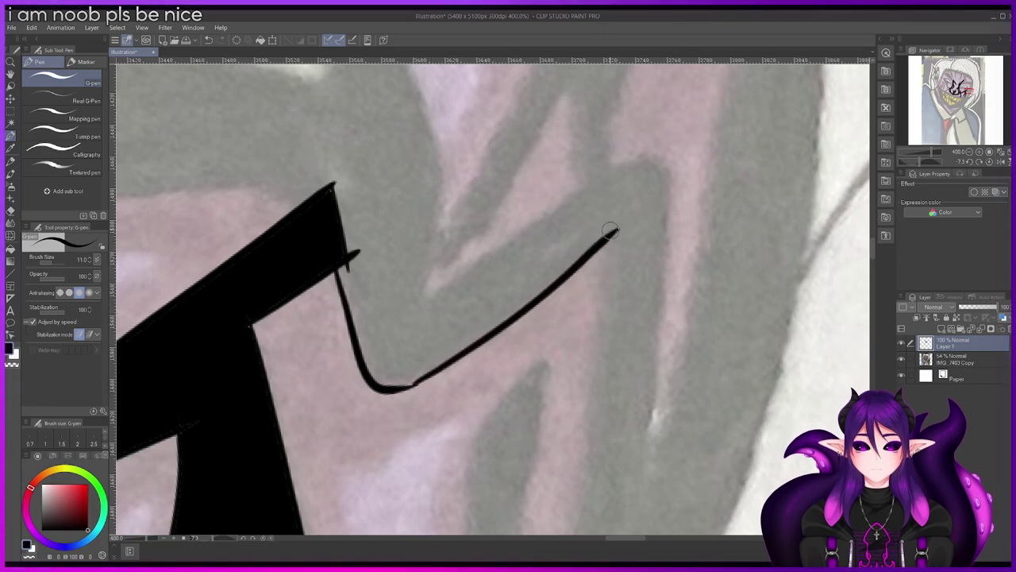
{"action": "left_click_drag", "start_coordinate": [421, 298], "coordinate": [585, 186]}
{"action": "mouse_move", "coordinate": [556, 99]}
{"action": "left_mouse_down"}
{"action": "mouse_move", "coordinate": [464, 259]}
{"action": "mouse_move", "coordinate": [425, 294]}
{"action": "left_mouse_up"}
{"action": "key", "text": "ctrl+z"}
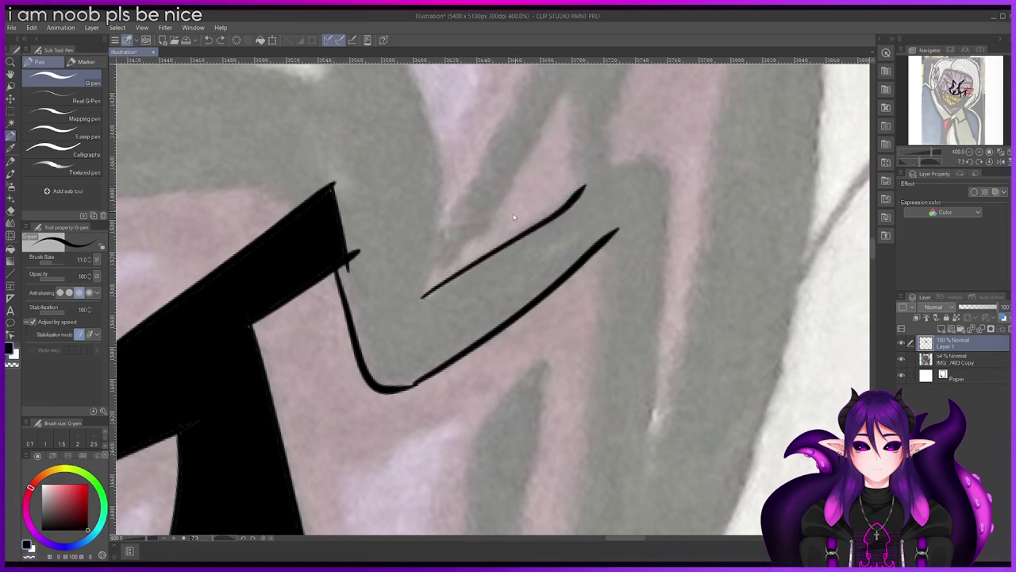
{"action": "left_click_drag", "start_coordinate": [530, 167], "coordinate": [562, 80]}
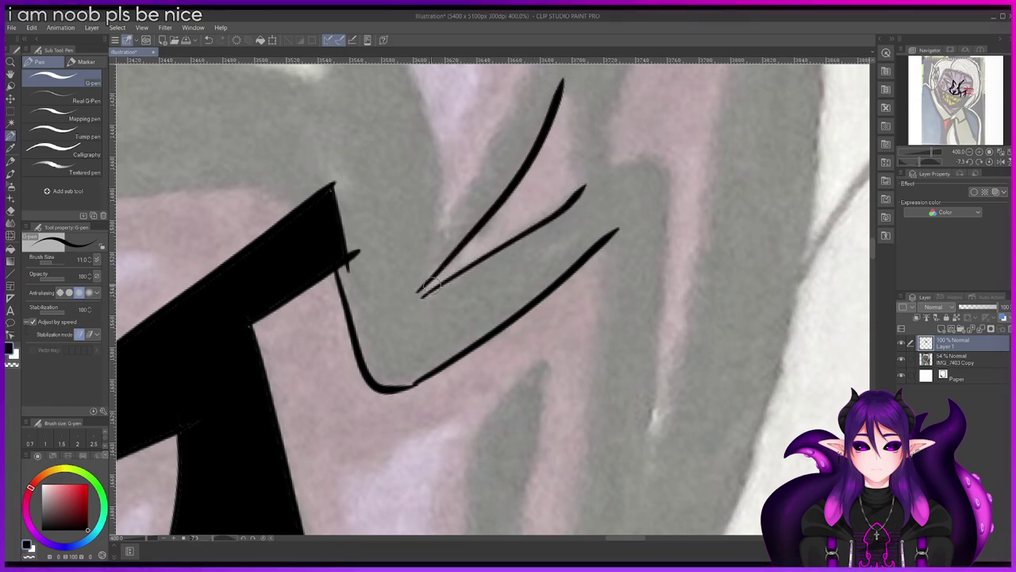
{"action": "left_click_drag", "start_coordinate": [446, 250], "coordinate": [414, 313]}
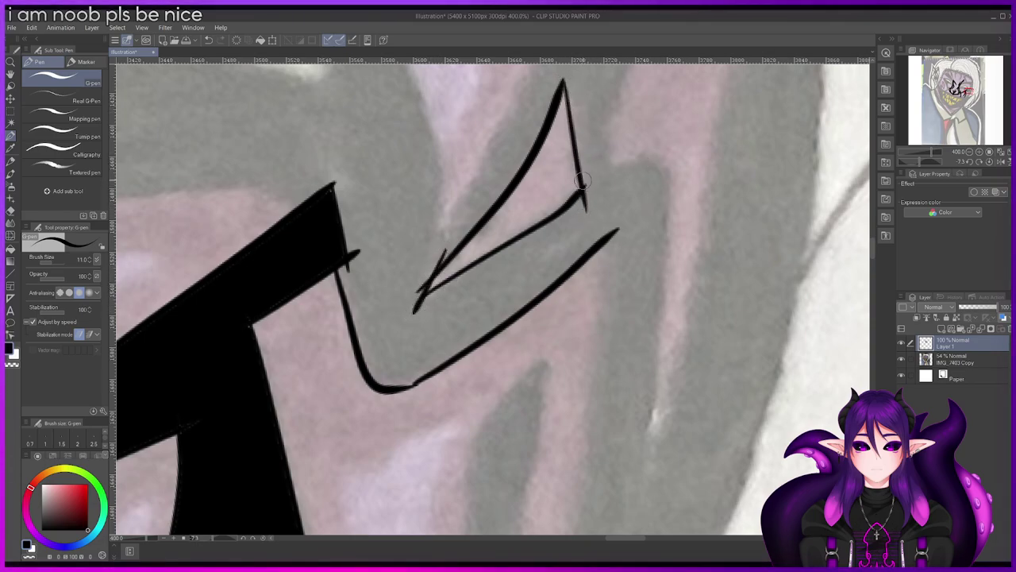
Step: Outline the eye-corner crease's two pointed tips rising toward the eyebrow and the edge joining them to the triangular gap
{"action": "key", "text": "ctrl+alt+0"}
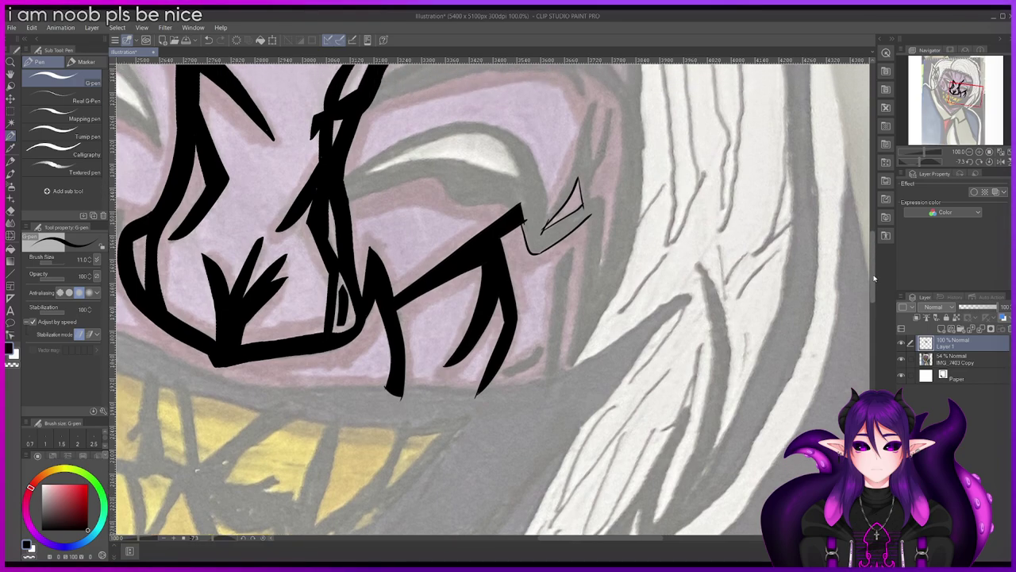
{"action": "left_click_drag", "start_coordinate": [873, 278], "coordinate": [875, 253]}
{"action": "scroll", "coordinate": [751, 274], "scroll_direction": "up", "scroll_amount": 1}
{"action": "left_click_drag", "start_coordinate": [449, 436], "coordinate": [482, 378]}
{"action": "mouse_move", "coordinate": [512, 270]}
{"action": "left_mouse_down"}
{"action": "mouse_move", "coordinate": [511, 358]}
{"action": "mouse_move", "coordinate": [529, 350]}
{"action": "mouse_move", "coordinate": [516, 355]}
{"action": "mouse_move", "coordinate": [540, 271]}
{"action": "mouse_move", "coordinate": [539, 340]}
{"action": "left_mouse_up"}
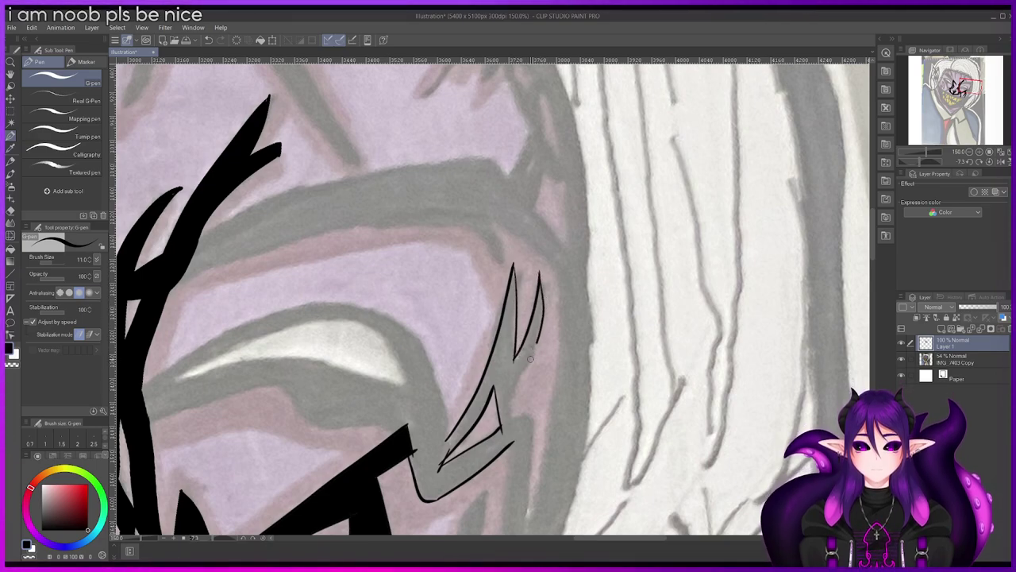
{"action": "scroll", "coordinate": [516, 385], "scroll_direction": "down", "scroll_amount": 1}
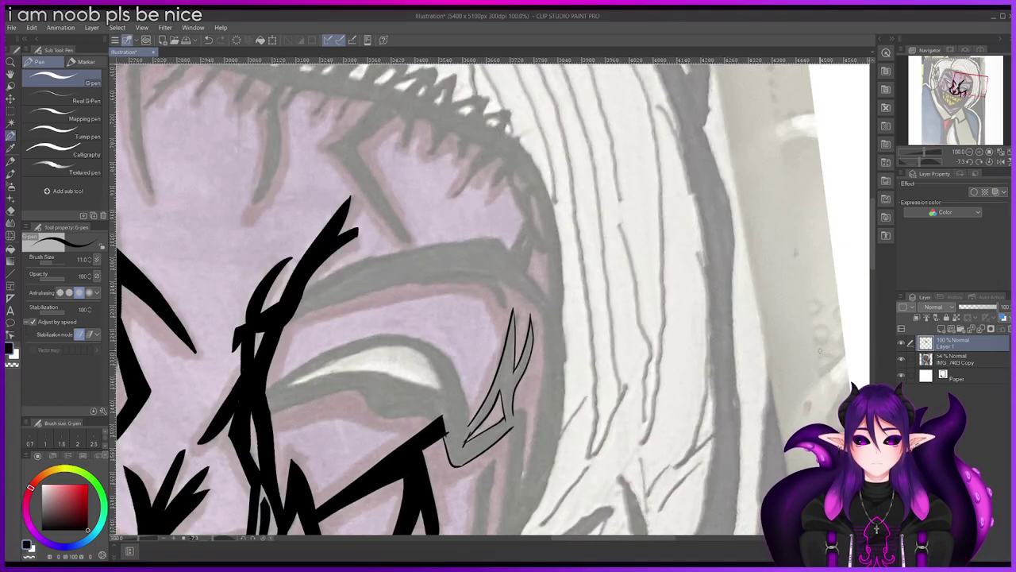
{"action": "scroll", "coordinate": [515, 413], "scroll_direction": "up", "scroll_amount": 1}
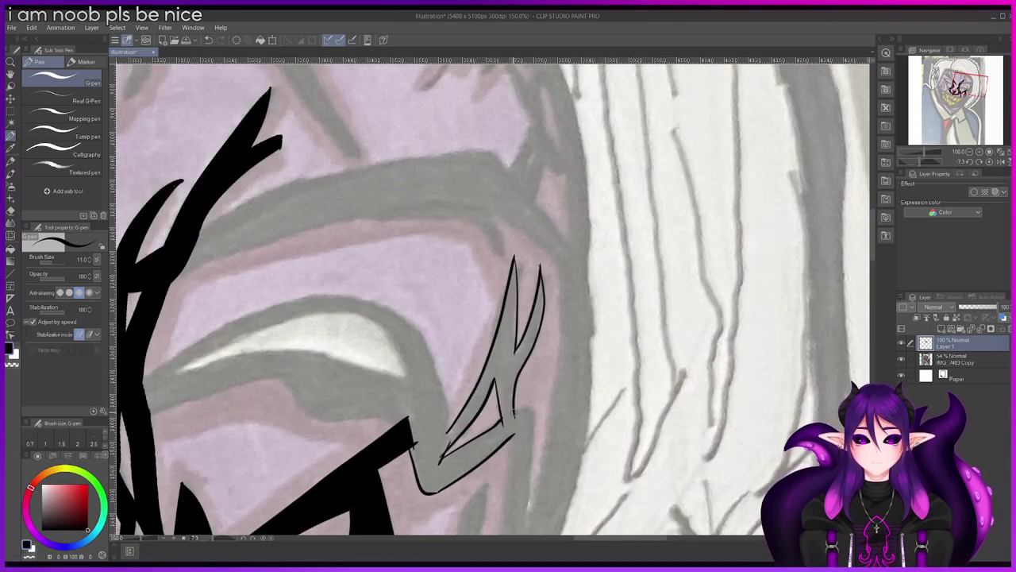
Step: Ink both edges of the crease branch running down the outer cheek from the eye-corner crease
{"action": "scroll", "coordinate": [517, 413], "scroll_direction": "up", "scroll_amount": 2}
{"action": "key", "text": "ctrl+z"}
{"action": "mouse_move", "coordinate": [872, 245]}
{"action": "left_mouse_down"}
{"action": "mouse_move", "coordinate": [873, 260]}
{"action": "mouse_move", "coordinate": [873, 250]}
{"action": "left_mouse_up"}
{"action": "left_click_drag", "start_coordinate": [557, 138], "coordinate": [560, 226]}
{"action": "left_click_drag", "start_coordinate": [555, 270], "coordinate": [528, 451]}
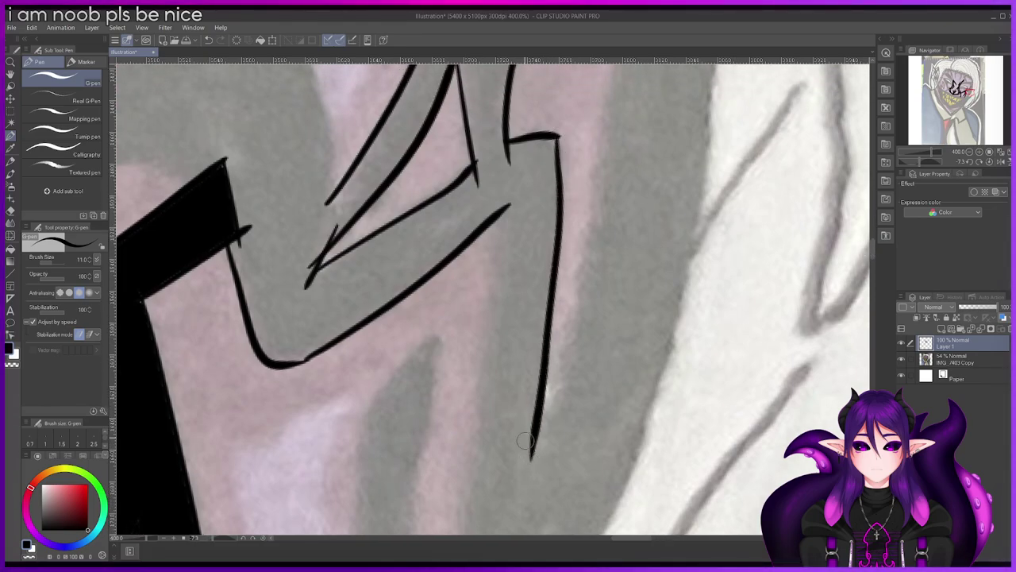
{"action": "left_click_drag", "start_coordinate": [492, 227], "coordinate": [471, 510]}
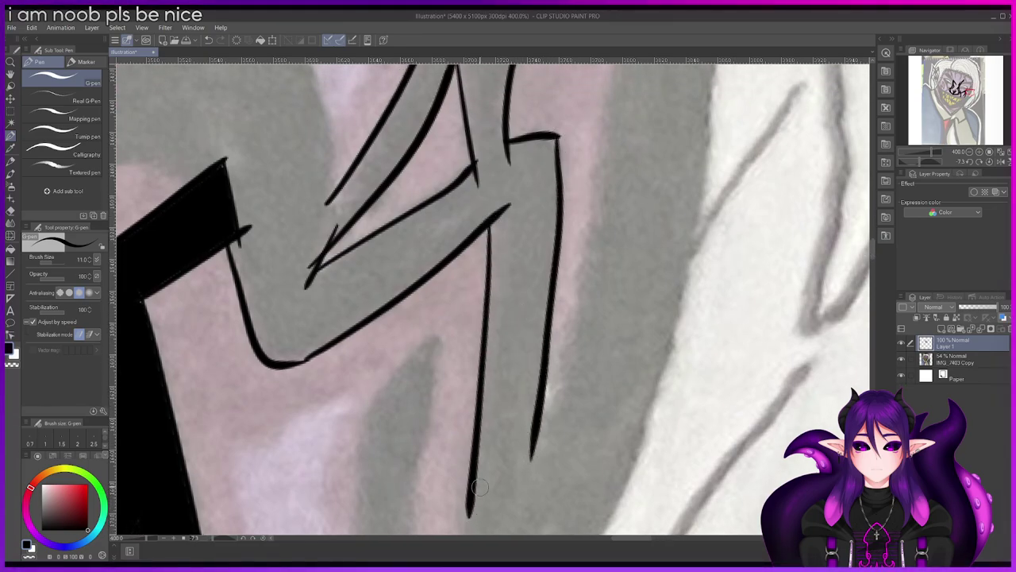
{"action": "scroll", "coordinate": [482, 489], "scroll_direction": "down", "scroll_amount": 4}
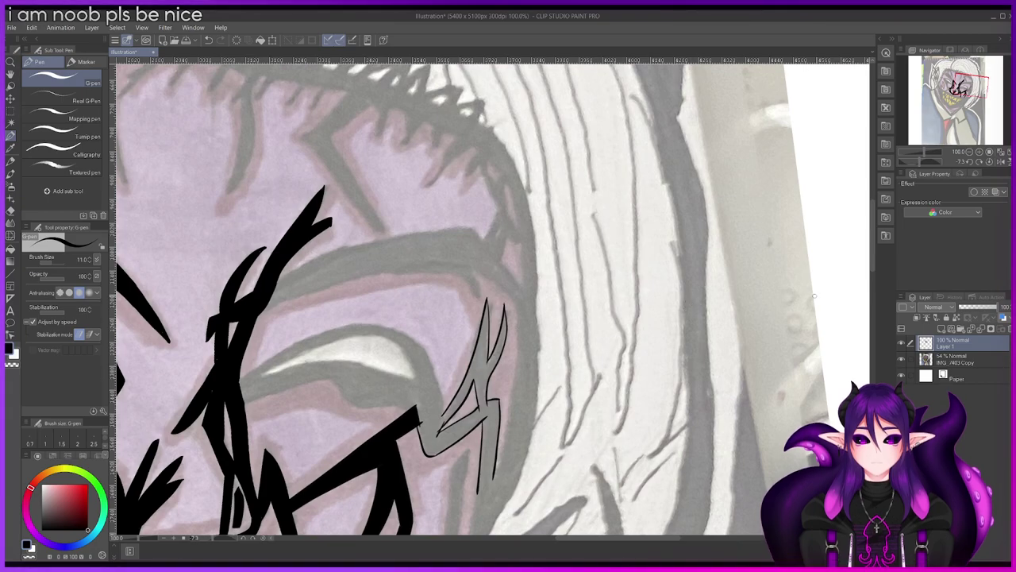
Step: Rotate the canvas and outline the crescent-shaped white of the eye beside the nose with curved pen strokes
{"action": "left_click_drag", "start_coordinate": [603, 538], "coordinate": [565, 553]}
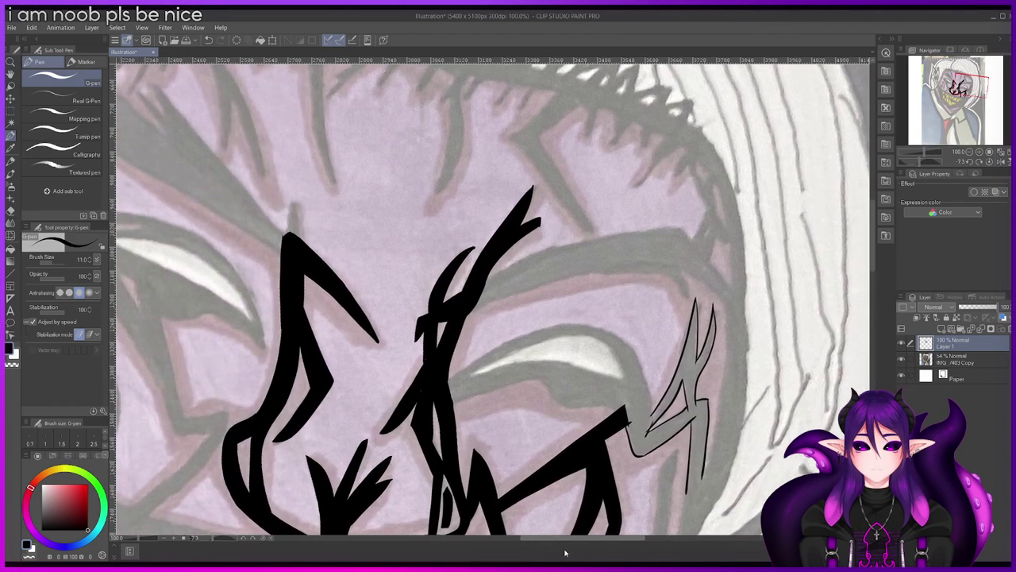
{"action": "scroll", "coordinate": [571, 386], "scroll_direction": "up", "scroll_amount": 1}
{"action": "scroll", "coordinate": [541, 365], "scroll_direction": "up", "scroll_amount": 1}
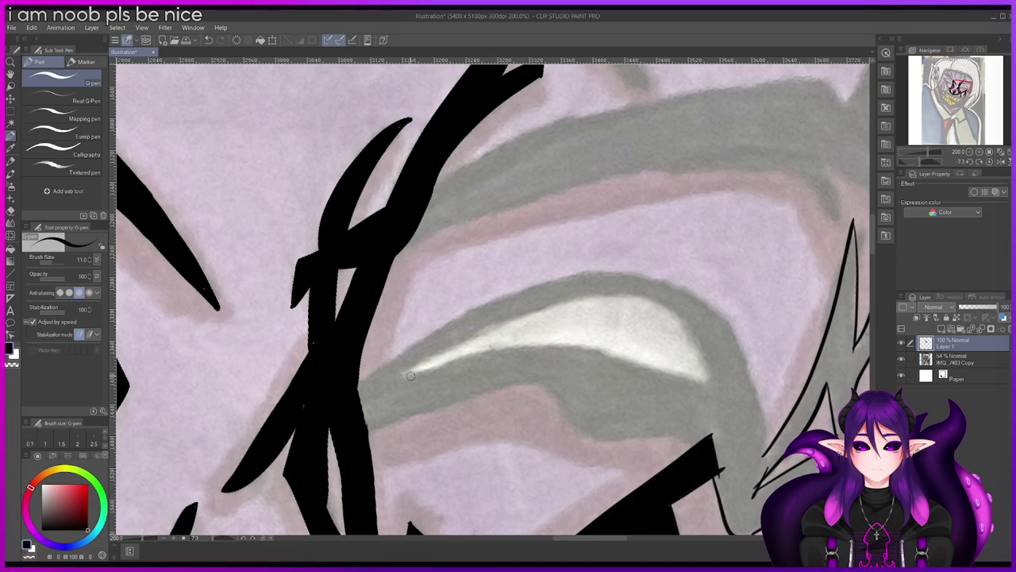
{"action": "left_click_drag", "start_coordinate": [221, 541], "coordinate": [230, 540]}
{"action": "left_click_drag", "start_coordinate": [459, 188], "coordinate": [450, 264]}
{"action": "mouse_move", "coordinate": [433, 322]}
{"action": "left_mouse_down"}
{"action": "mouse_move", "coordinate": [396, 385]}
{"action": "mouse_move", "coordinate": [334, 450]}
{"action": "left_mouse_up"}
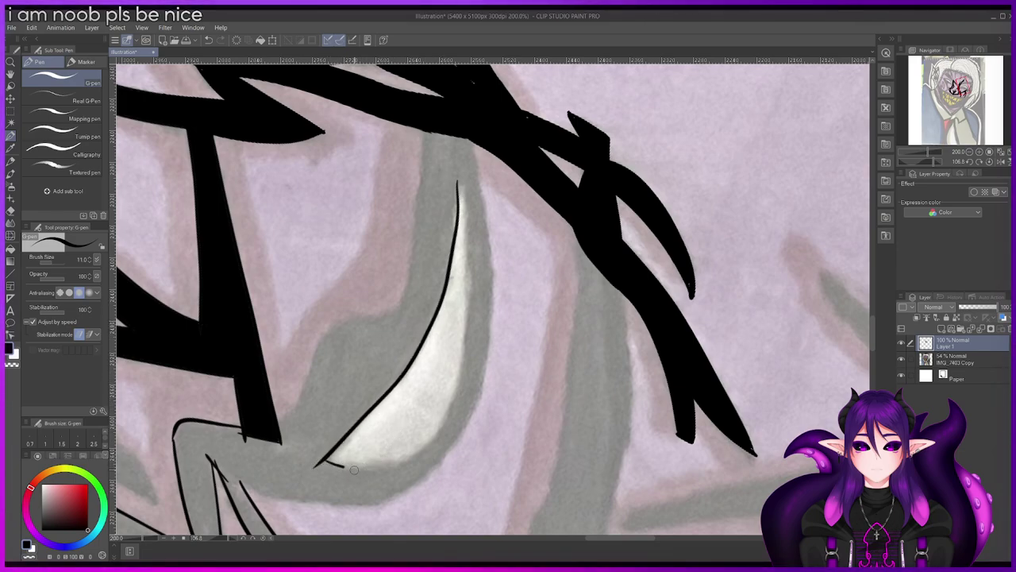
{"action": "mouse_move", "coordinate": [397, 468]}
{"action": "left_mouse_down"}
{"action": "mouse_move", "coordinate": [443, 428]}
{"action": "mouse_move", "coordinate": [468, 354]}
{"action": "mouse_move", "coordinate": [463, 195]}
{"action": "left_mouse_up"}
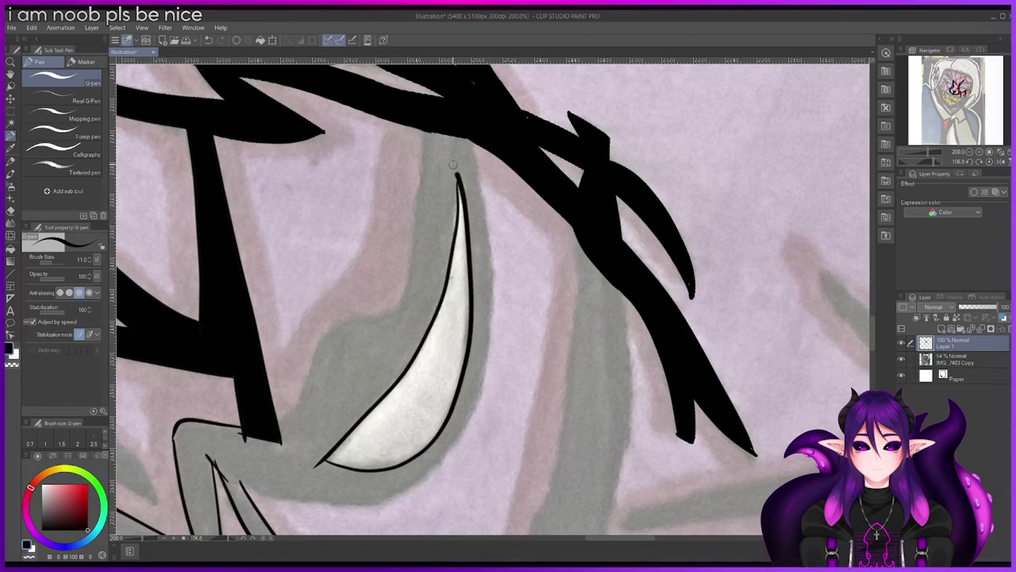
{"action": "scroll", "coordinate": [460, 157], "scroll_direction": "down", "scroll_amount": 3}
{"action": "scroll", "coordinate": [521, 283], "scroll_direction": "up", "scroll_amount": 2}
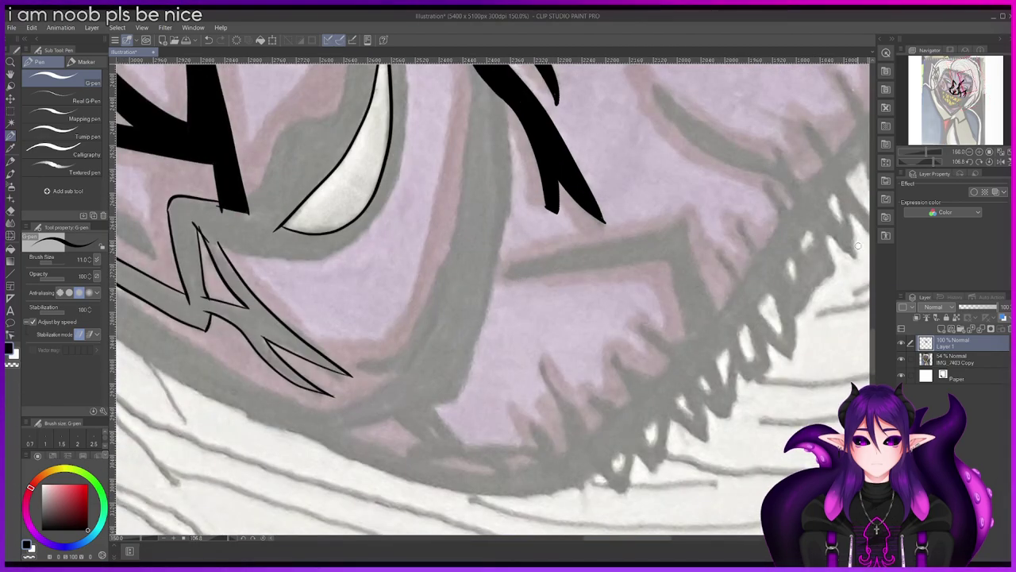
Step: Outline the outer edge of the dark rim around the crescent eye white, from the nose linework down around the curve
{"action": "scroll", "coordinate": [389, 411], "scroll_direction": "up", "scroll_amount": 5}
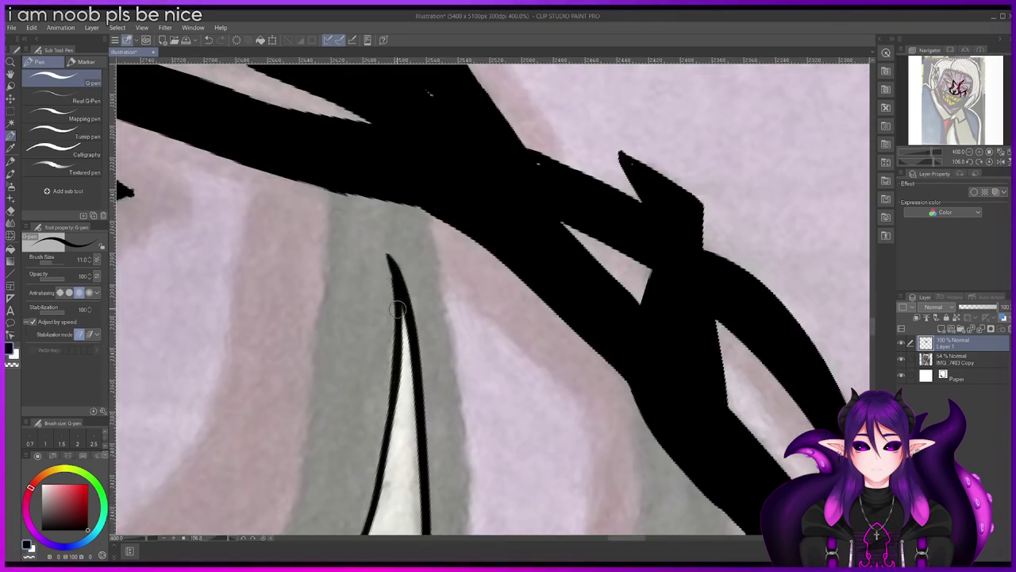
{"action": "scroll", "coordinate": [372, 448], "scroll_direction": "down", "scroll_amount": 5}
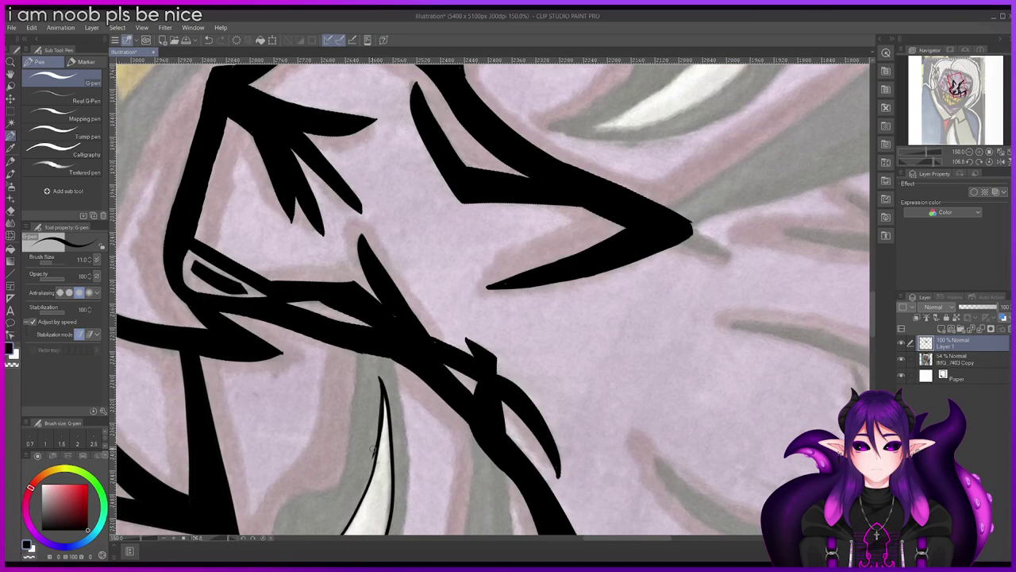
{"action": "left_click_drag", "start_coordinate": [873, 304], "coordinate": [873, 318]}
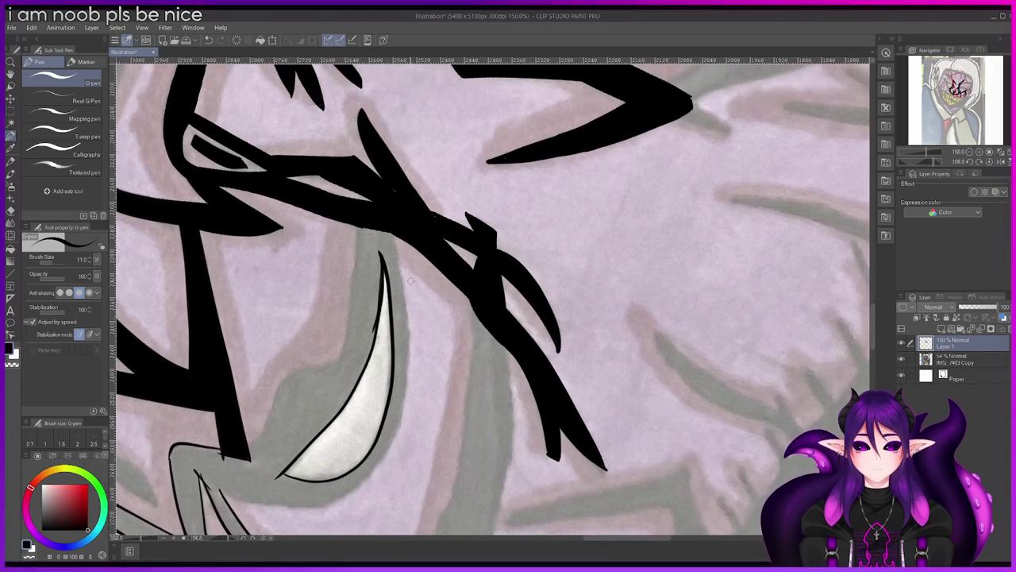
{"action": "scroll", "coordinate": [411, 282], "scroll_direction": "up", "scroll_amount": 1}
{"action": "left_click_drag", "start_coordinate": [405, 300], "coordinate": [406, 401]}
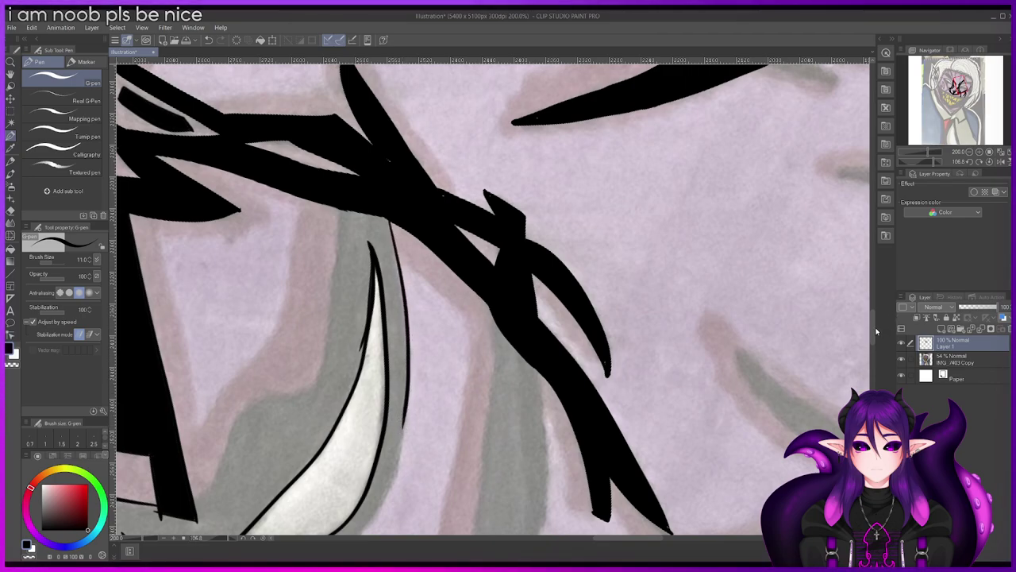
{"action": "left_click_drag", "start_coordinate": [873, 340], "coordinate": [873, 356]}
{"action": "mouse_move", "coordinate": [332, 335]}
{"action": "left_mouse_down"}
{"action": "mouse_move", "coordinate": [371, 300]}
{"action": "mouse_move", "coordinate": [396, 243]}
{"action": "left_mouse_up"}
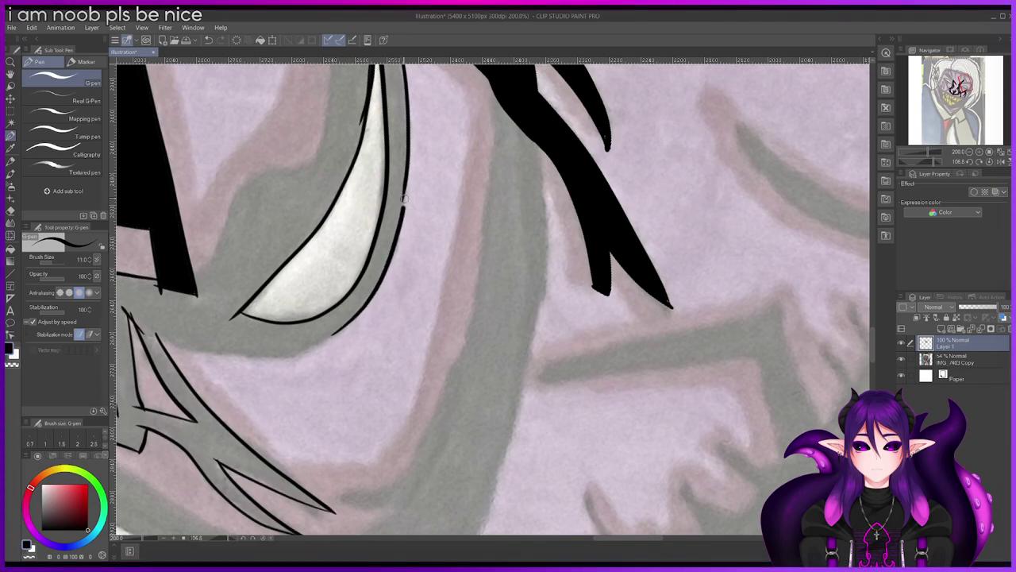
Step: Bridge the gap in the eye rim's outer edge beside the white with a short pen stroke, redoing unsatisfactory attempts
{"action": "scroll", "coordinate": [404, 180], "scroll_direction": "up", "scroll_amount": 4}
{"action": "left_click_drag", "start_coordinate": [407, 216], "coordinate": [403, 293]}
{"action": "key", "text": "ctrl+z"}
{"action": "mouse_move", "coordinate": [413, 158]}
{"action": "left_mouse_down"}
{"action": "mouse_move", "coordinate": [409, 273]}
{"action": "mouse_move", "coordinate": [388, 338]}
{"action": "left_mouse_up"}
{"action": "key", "text": "ctrl+z"}
{"action": "mouse_move", "coordinate": [410, 168]}
{"action": "left_mouse_down"}
{"action": "mouse_move", "coordinate": [398, 310]}
{"action": "mouse_move", "coordinate": [408, 145]}
{"action": "left_mouse_up"}
{"action": "scroll", "coordinate": [408, 145], "scroll_direction": "down", "scroll_amount": 4}
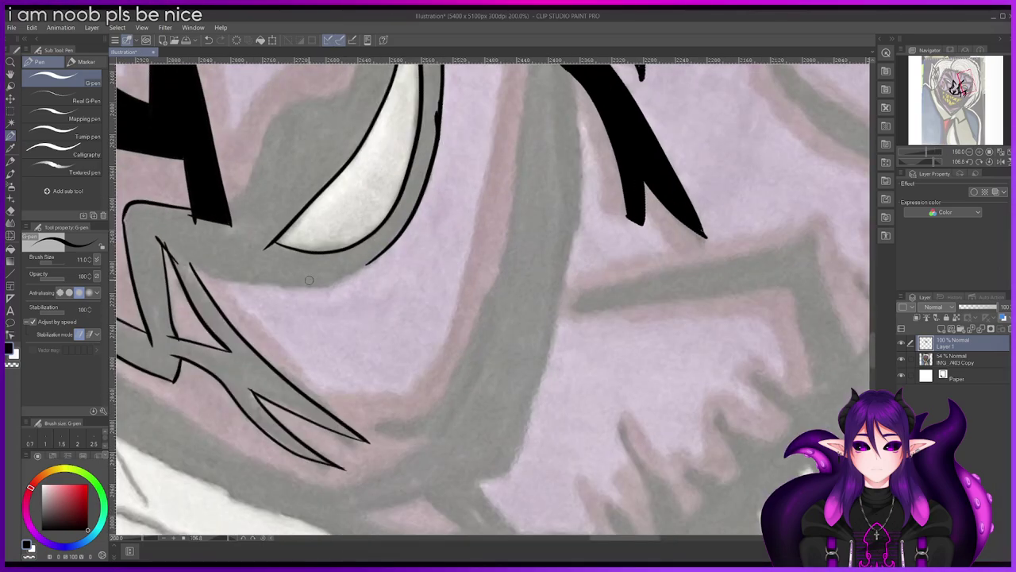
Step: Ink the eye rim's remaining edge from the eye-corner crease to the outer curve and close the join between them
{"action": "mouse_move", "coordinate": [190, 264]}
{"action": "left_mouse_down"}
{"action": "mouse_move", "coordinate": [315, 286]}
{"action": "mouse_move", "coordinate": [362, 264]}
{"action": "left_mouse_up"}
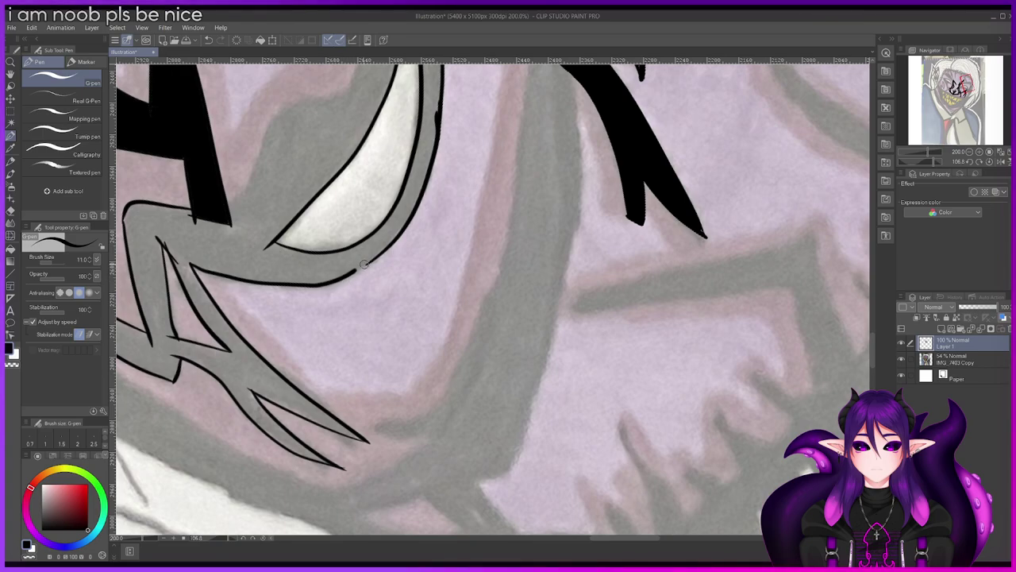
{"action": "scroll", "coordinate": [375, 243], "scroll_direction": "up", "scroll_amount": 2}
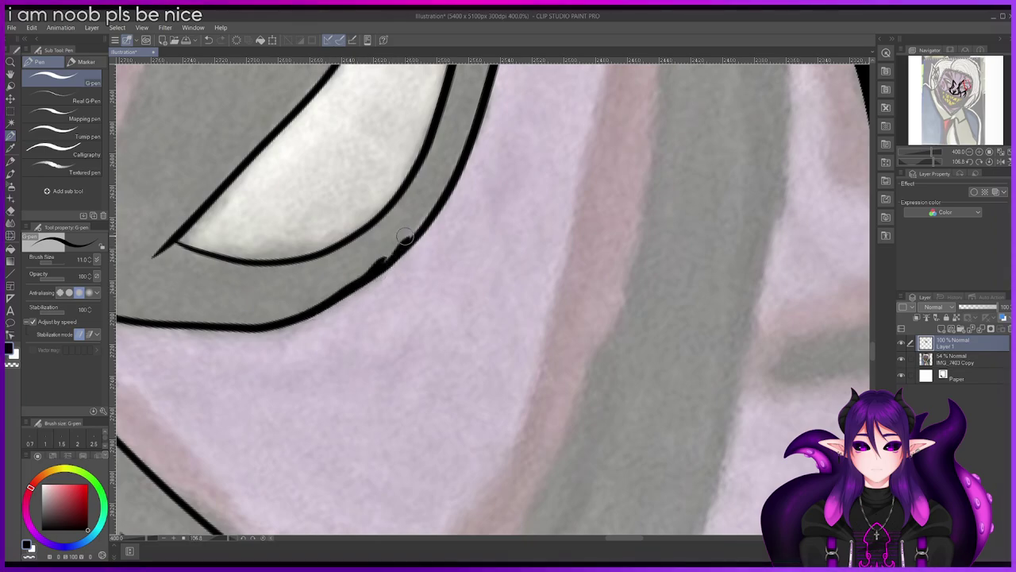
{"action": "scroll", "coordinate": [397, 239], "scroll_direction": "down", "scroll_amount": 3}
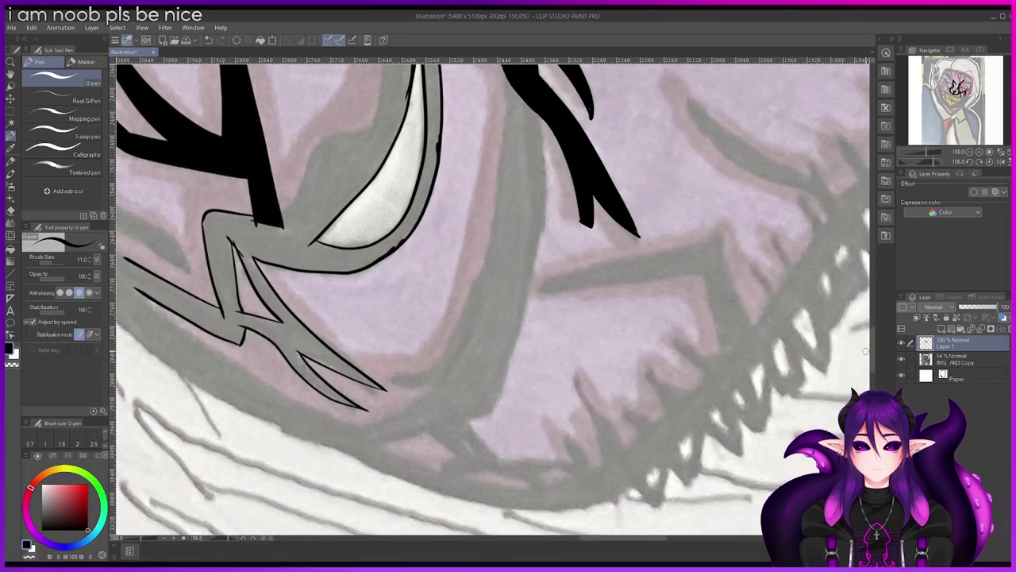
Step: Rotate the canvas and reinforce the eye rim's edge where it runs down from the eye-corner crease
{"action": "scroll", "coordinate": [300, 184], "scroll_direction": "up", "scroll_amount": 3}
{"action": "left_click_drag", "start_coordinate": [218, 538], "coordinate": [238, 522]}
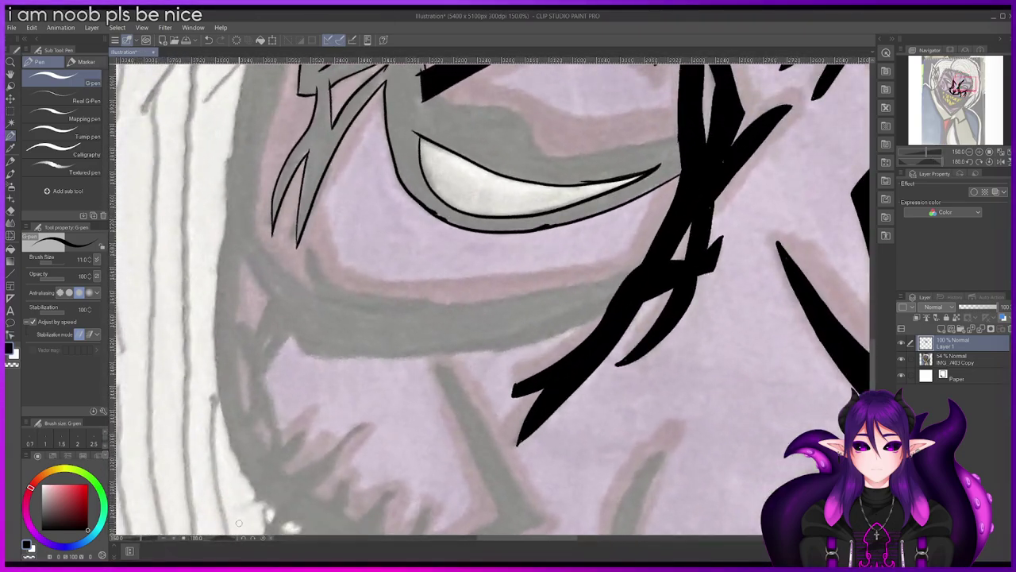
{"action": "scroll", "coordinate": [383, 93], "scroll_direction": "up", "scroll_amount": 4}
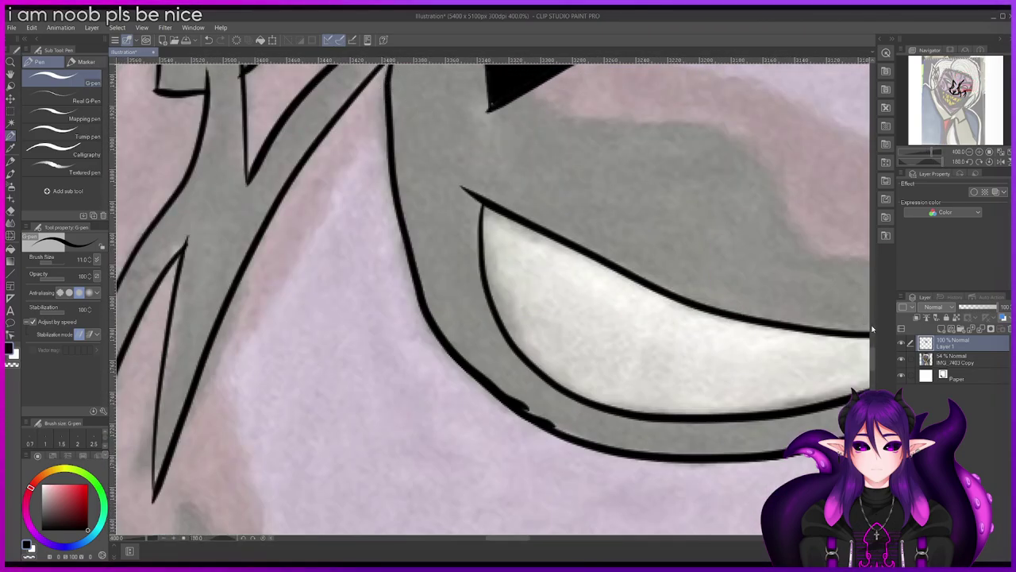
{"action": "scroll", "coordinate": [425, 113], "scroll_direction": "up", "scroll_amount": 5}
{"action": "left_click_drag", "start_coordinate": [389, 227], "coordinate": [384, 293]}
{"action": "left_click_drag", "start_coordinate": [395, 371], "coordinate": [425, 467]}
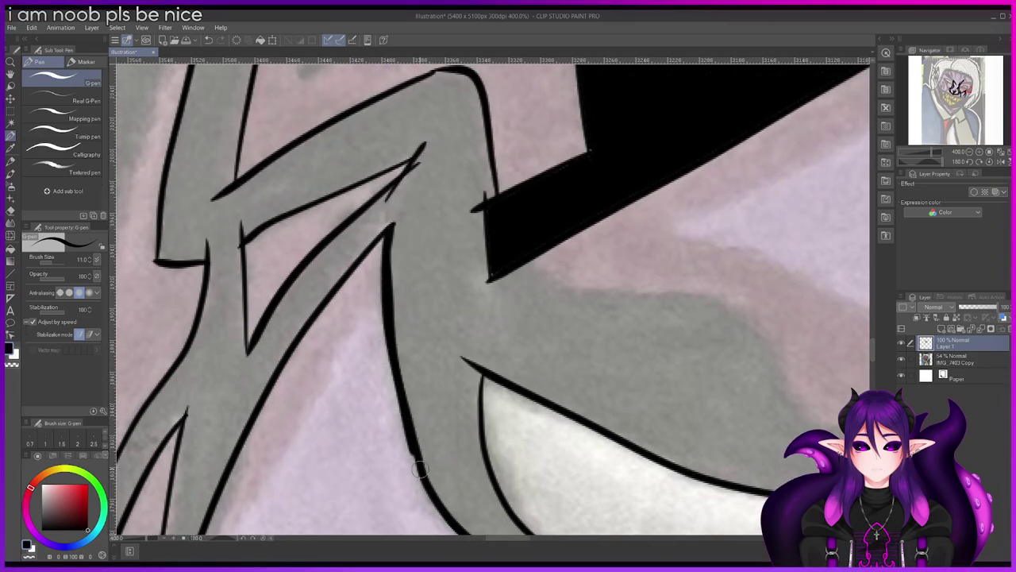
{"action": "scroll", "coordinate": [436, 502], "scroll_direction": "down", "scroll_amount": 2}
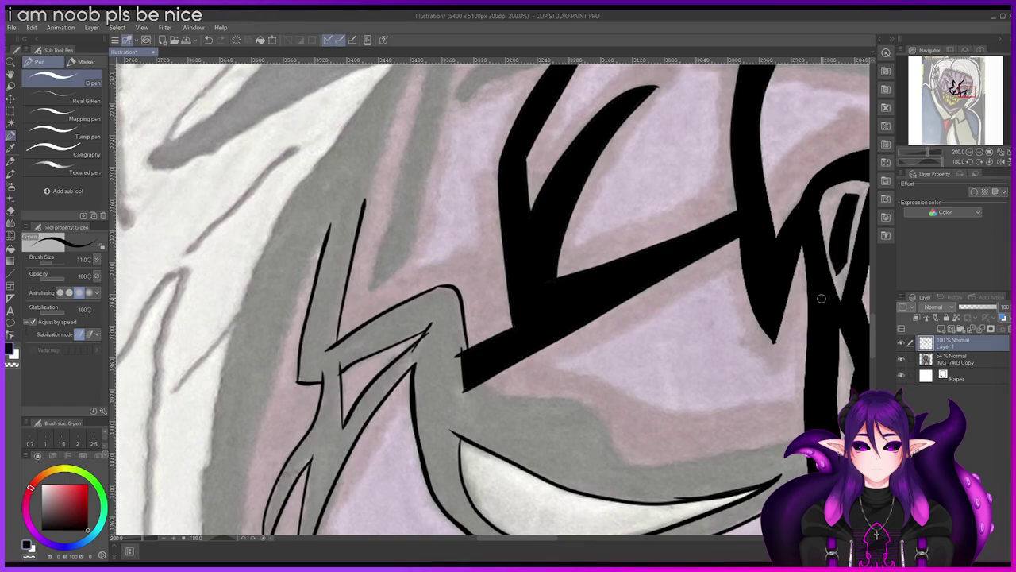
Step: Outline the wavy far edge of the dark area beside the eye white, from the black cheek linework to the nose linework
{"action": "scroll", "coordinate": [874, 341], "scroll_direction": "down", "scroll_amount": 3}
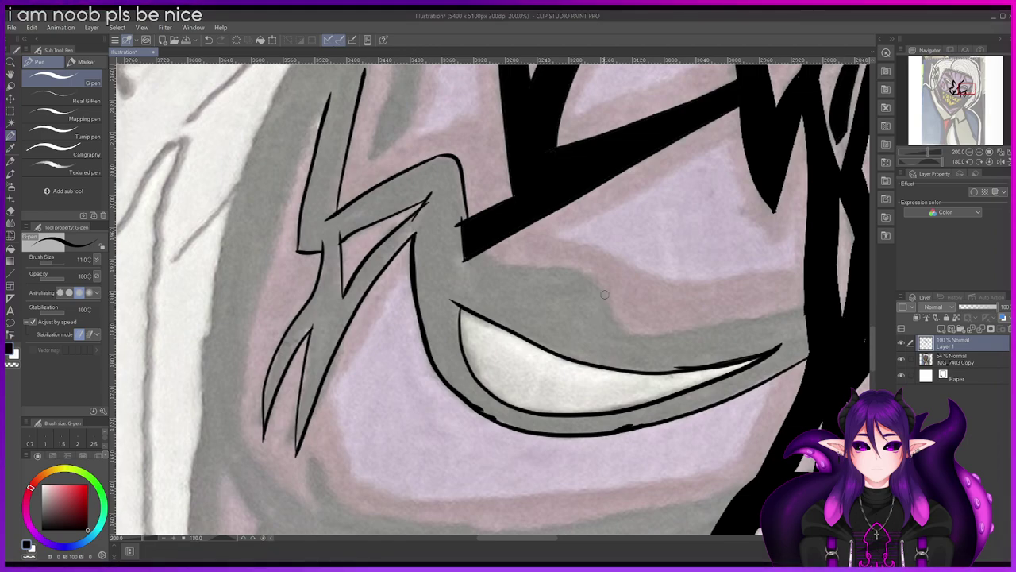
{"action": "left_click_drag", "start_coordinate": [594, 278], "coordinate": [653, 337]}
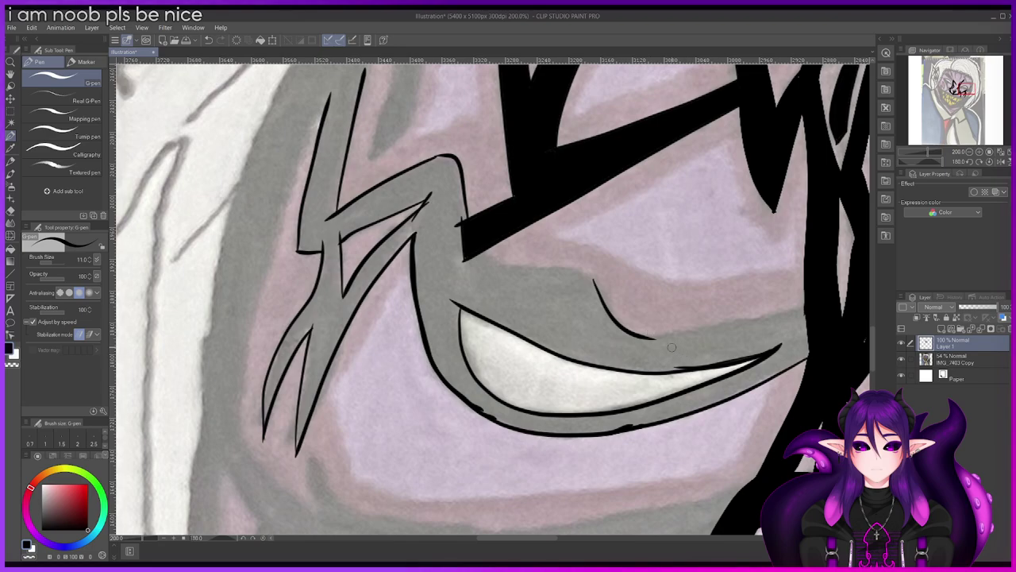
{"action": "key", "text": "ctrl+z"}
{"action": "left_click_drag", "start_coordinate": [639, 338], "coordinate": [782, 313]}
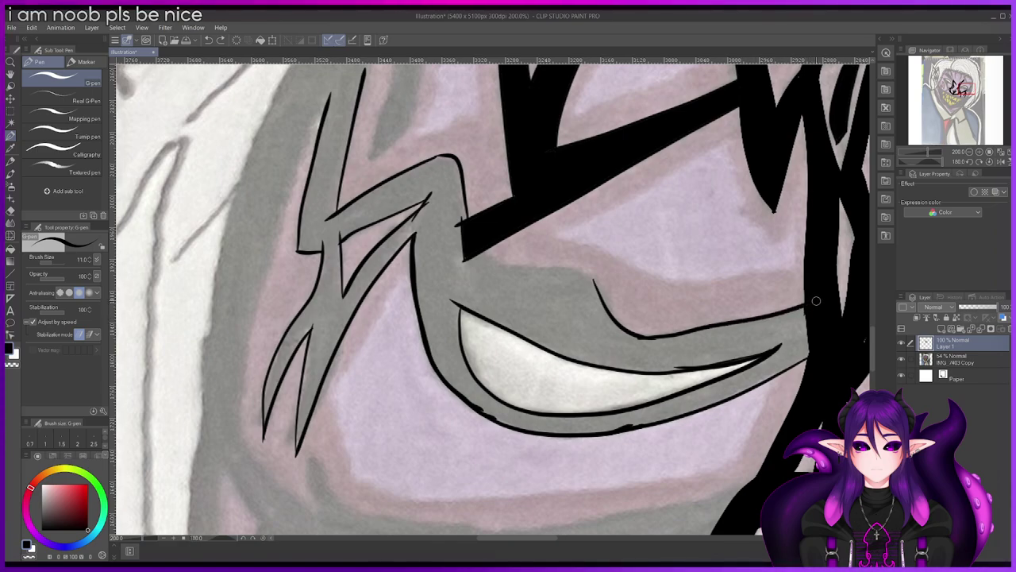
{"action": "key", "text": "ctrl+z"}
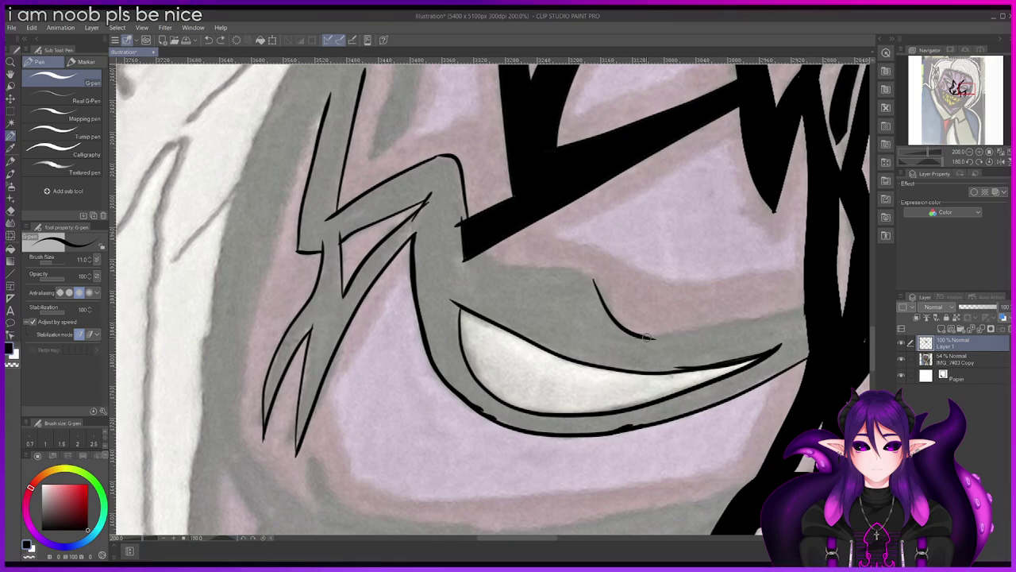
{"action": "left_click_drag", "start_coordinate": [649, 337], "coordinate": [691, 332]}
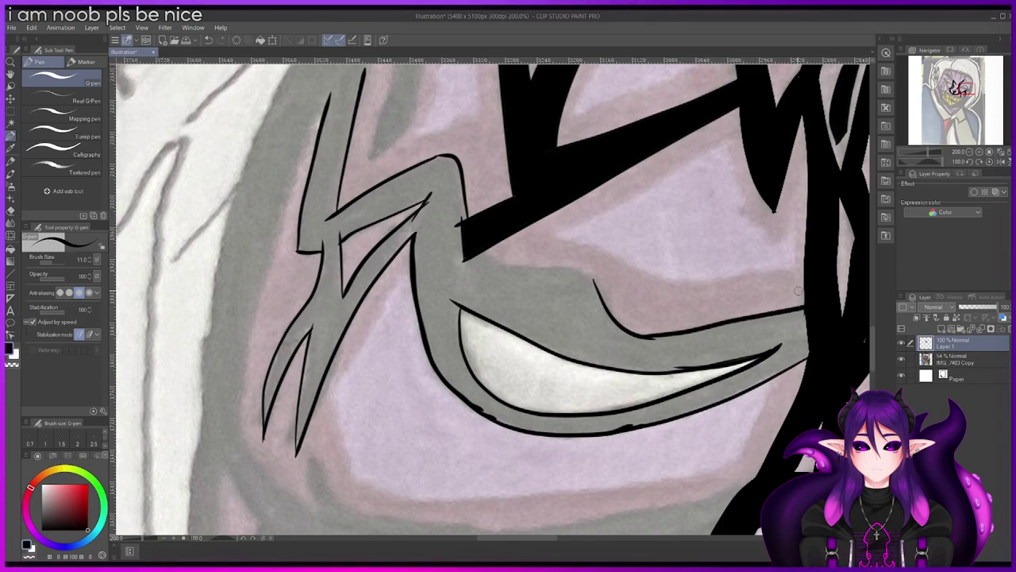
{"action": "left_click_drag", "start_coordinate": [591, 275], "coordinate": [484, 255]}
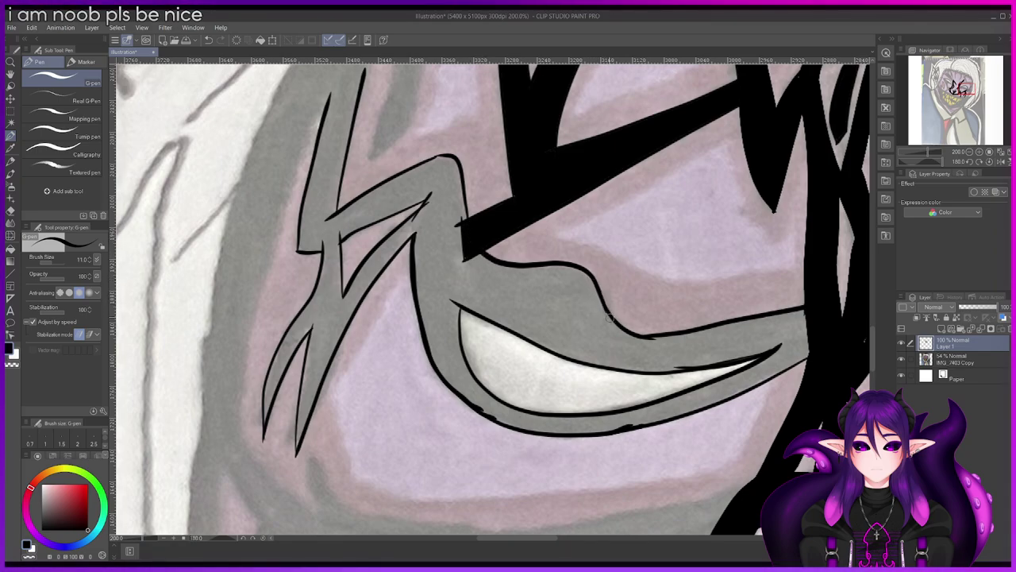
Step: Close the open tip of the eye-corner crease branch with a short line and inspect the outline for gaps
{"action": "scroll", "coordinate": [610, 319], "scroll_direction": "down", "scroll_amount": 2}
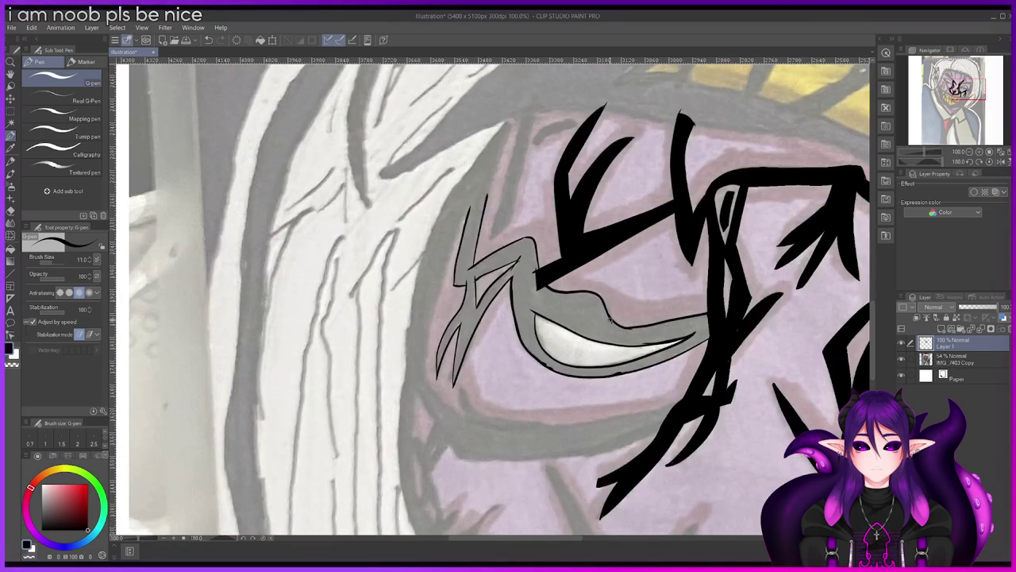
{"action": "scroll", "coordinate": [434, 188], "scroll_direction": "up", "scroll_amount": 2}
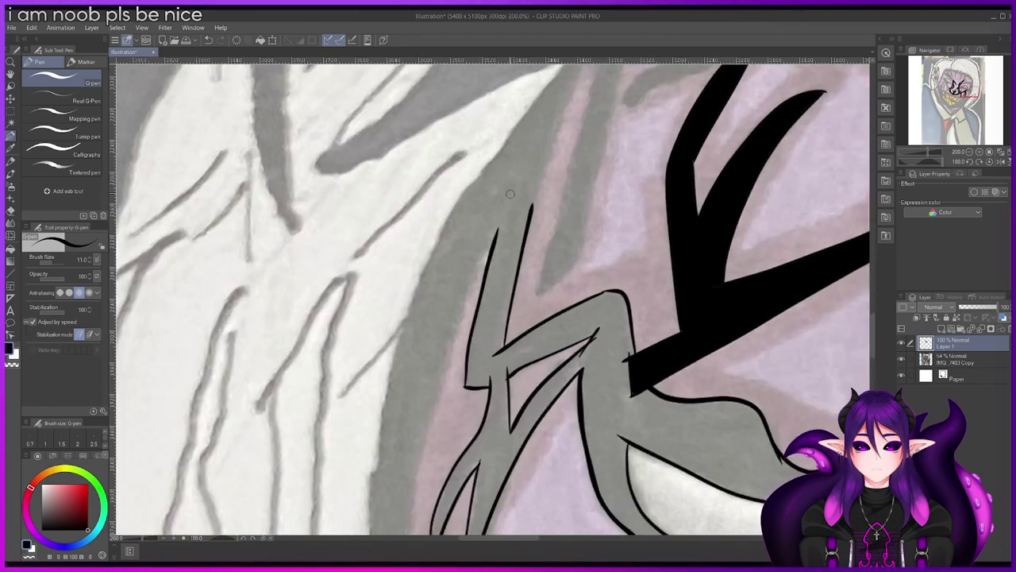
{"action": "scroll", "coordinate": [497, 232], "scroll_direction": "down", "scroll_amount": 2}
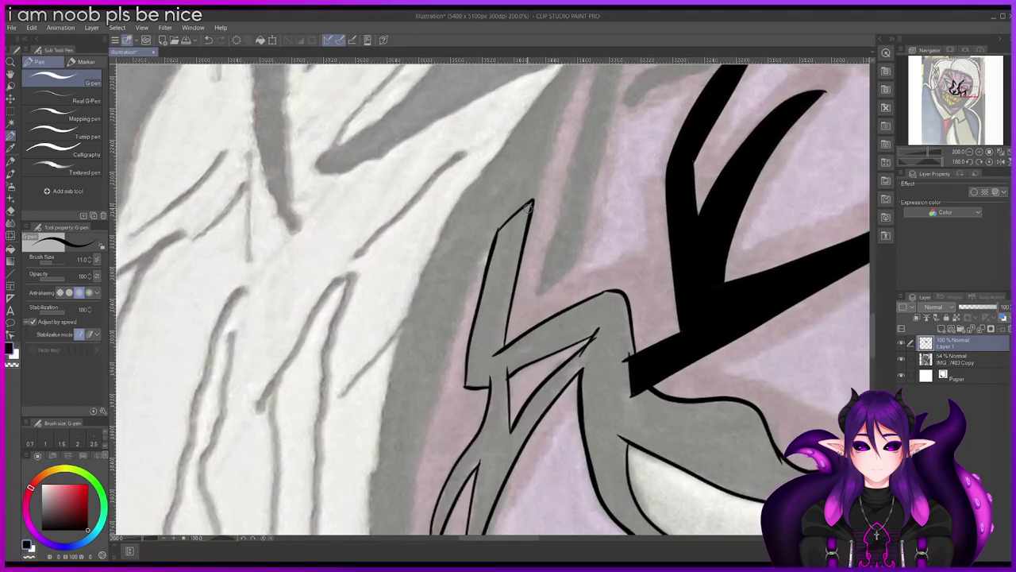
{"action": "scroll", "coordinate": [497, 232], "scroll_direction": "down", "scroll_amount": 2}
{"action": "scroll", "coordinate": [524, 206], "scroll_direction": "down", "scroll_amount": 1}
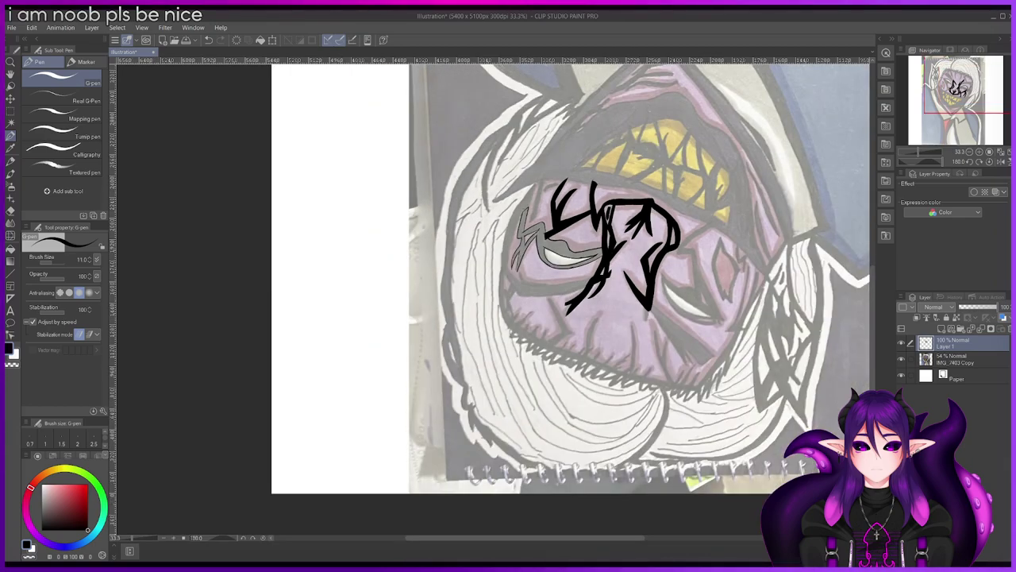
{"action": "left_click_drag", "start_coordinate": [873, 343], "coordinate": [871, 315]}
{"action": "scroll", "coordinate": [548, 339], "scroll_direction": "up", "scroll_amount": 3}
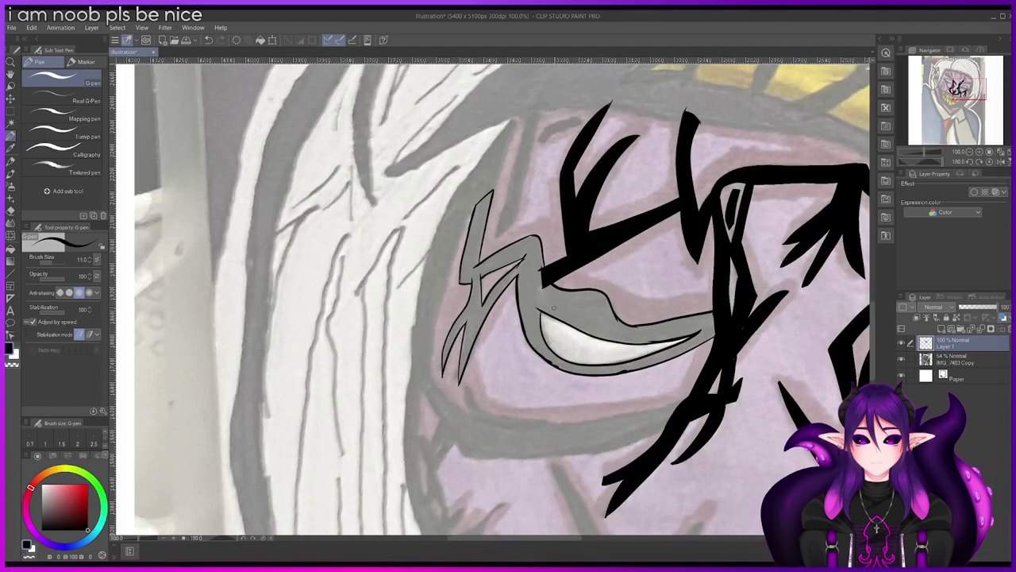
Step: Fill the enclosed eye rim and eye-corner crease with black and touch up the unfilled specks using the pen
{"action": "key", "text": "g"}
{"action": "left_click", "coordinate": [595, 315]}
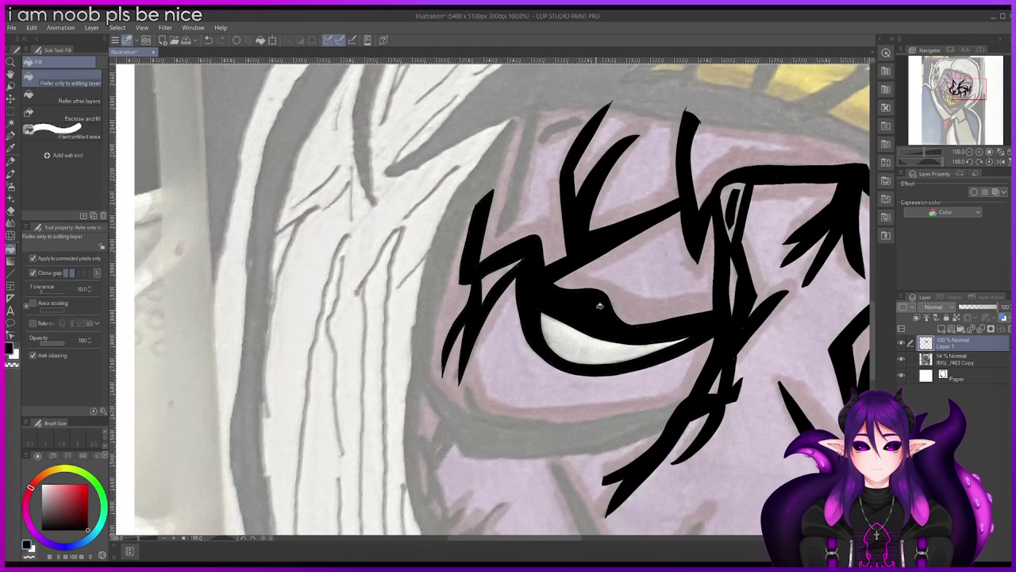
{"action": "scroll", "coordinate": [599, 310], "scroll_direction": "up", "scroll_amount": 1}
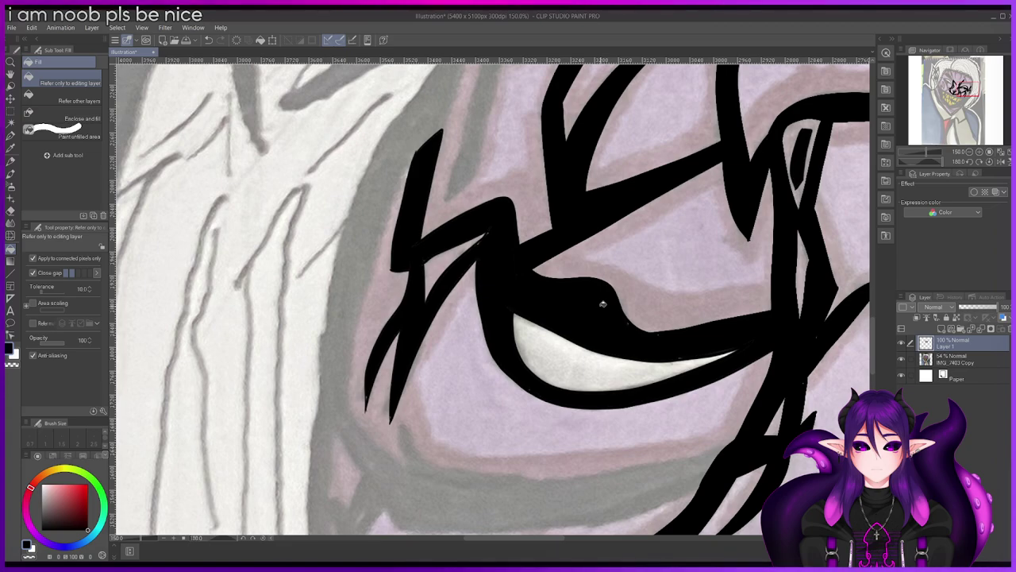
{"action": "key", "text": "p"}
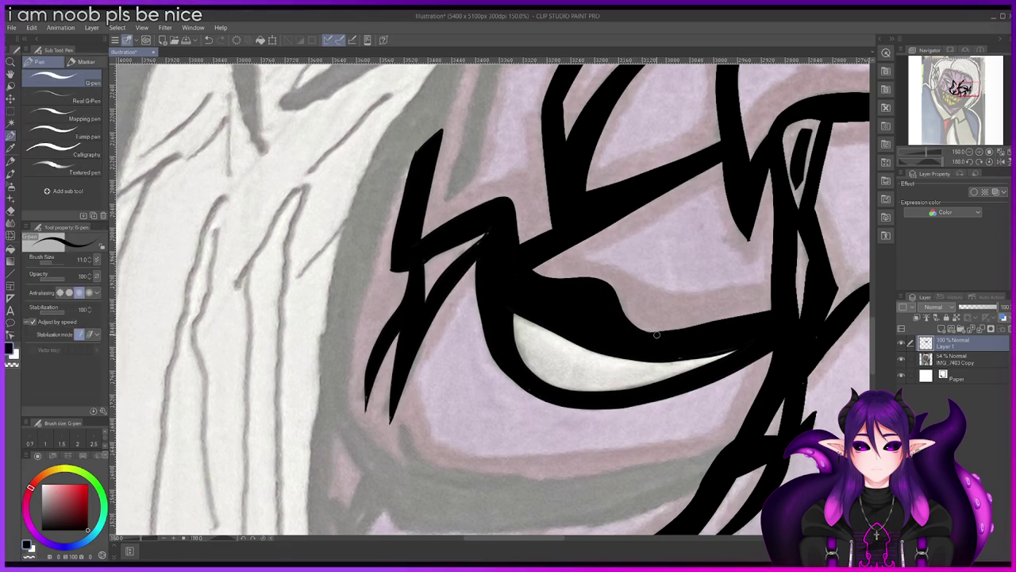
Step: Ink the first part of the wide forehead furrow's eye-side edge, starting at the black V-shaped tip and redoing rough strokes
{"action": "scroll", "coordinate": [652, 338], "scroll_direction": "down", "scroll_amount": 4}
{"action": "left_click_drag", "start_coordinate": [545, 539], "coordinate": [635, 538]}
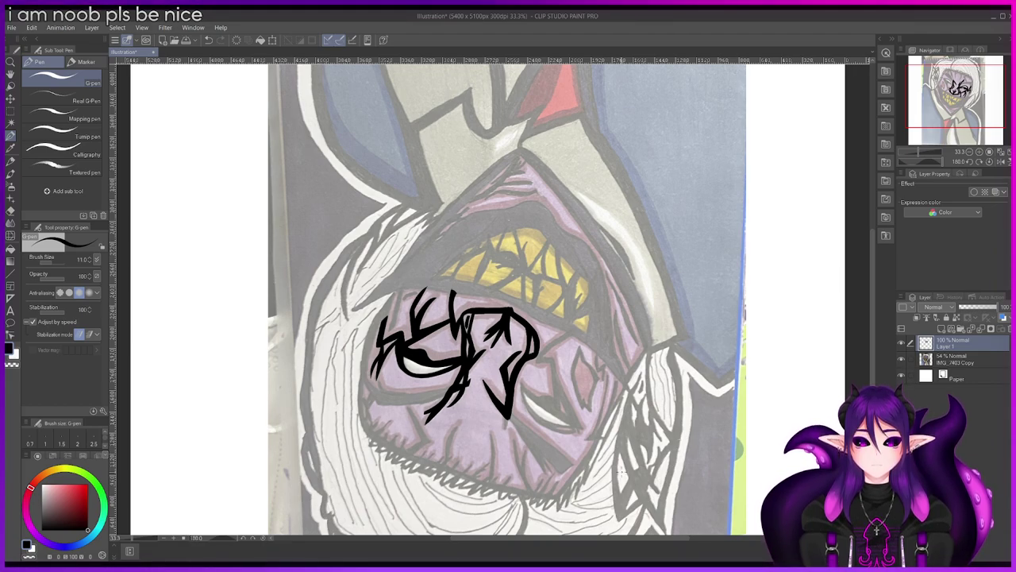
{"action": "scroll", "coordinate": [523, 446], "scroll_direction": "up", "scroll_amount": 1}
{"action": "scroll", "coordinate": [522, 446], "scroll_direction": "up", "scroll_amount": 3}
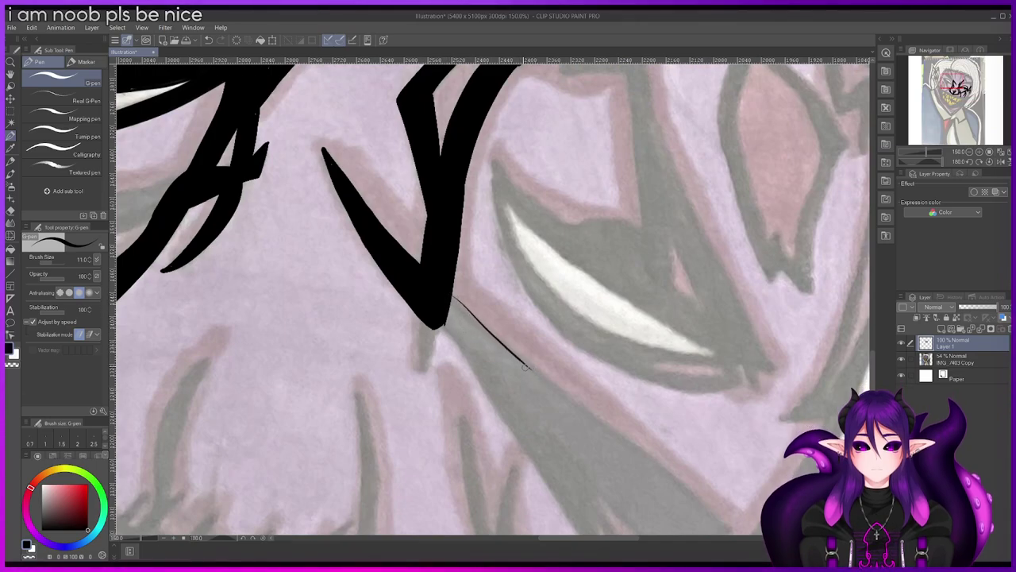
{"action": "key", "text": "ctrl+z"}
{"action": "left_click_drag", "start_coordinate": [451, 297], "coordinate": [567, 400]}
{"action": "key", "text": "ctrl+z"}
{"action": "left_click_drag", "start_coordinate": [451, 292], "coordinate": [550, 384]}
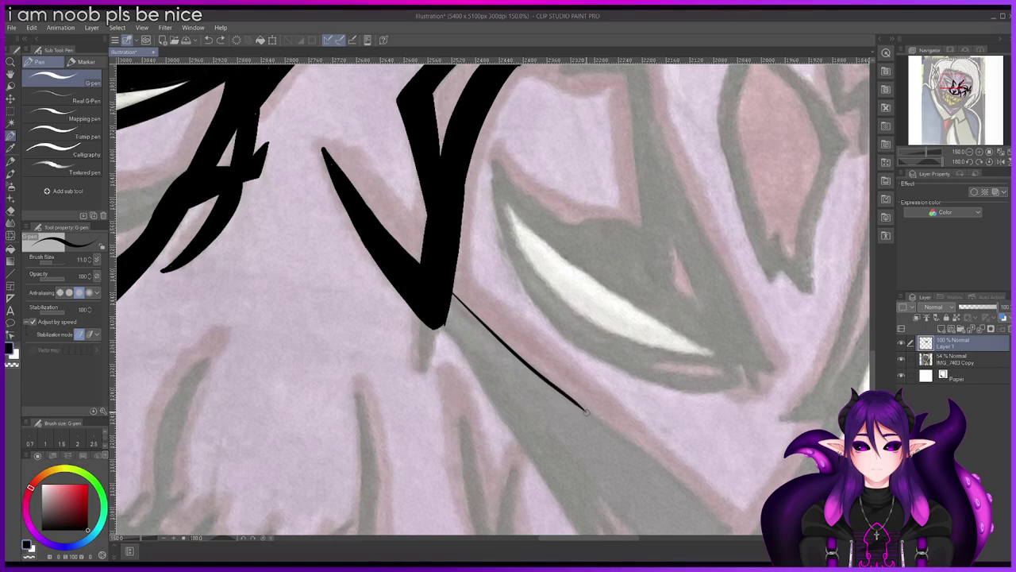
{"action": "left_click_drag", "start_coordinate": [872, 378], "coordinate": [871, 401]}
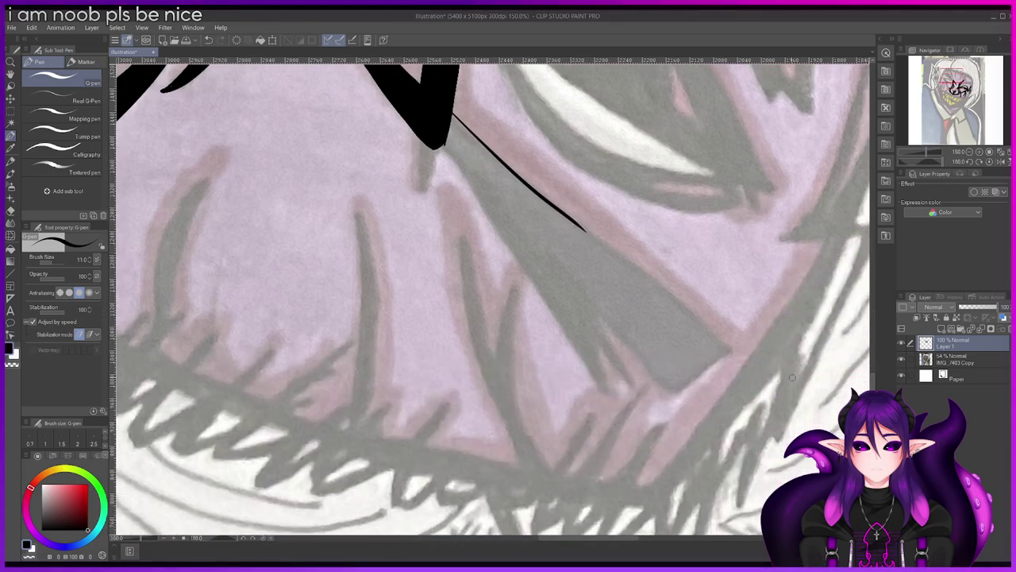
Step: Rotate the canvas and extend the forehead furrow's eye-side edge from its far corner to the line already inked
{"action": "scroll", "coordinate": [794, 385], "scroll_direction": "up", "scroll_amount": 1}
{"action": "scroll", "coordinate": [679, 329], "scroll_direction": "down", "scroll_amount": 1}
{"action": "scroll", "coordinate": [873, 374], "scroll_direction": "up", "scroll_amount": 3}
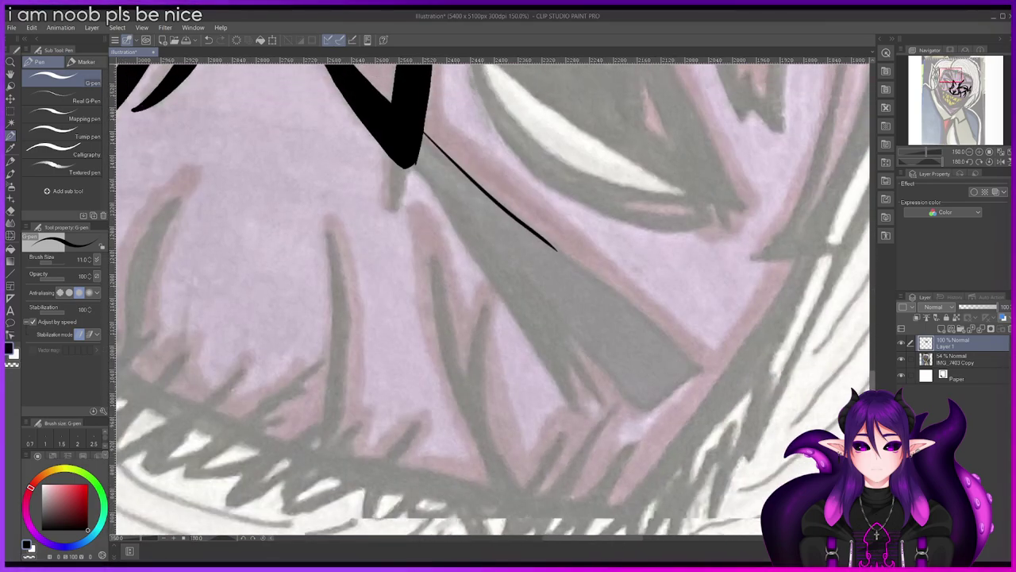
{"action": "left_click_drag", "start_coordinate": [210, 541], "coordinate": [213, 540]}
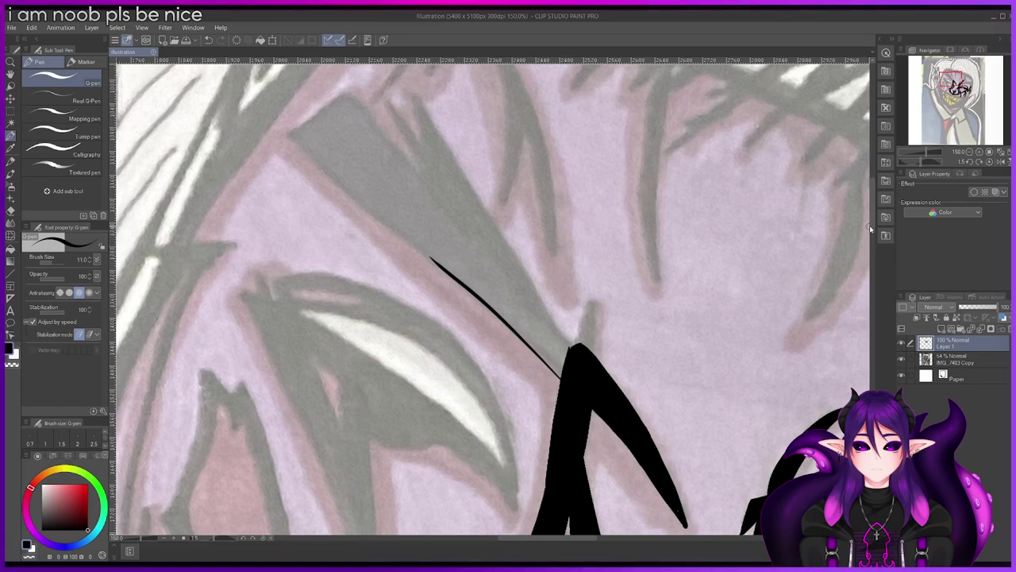
{"action": "scroll", "coordinate": [305, 196], "scroll_direction": "up", "scroll_amount": 3}
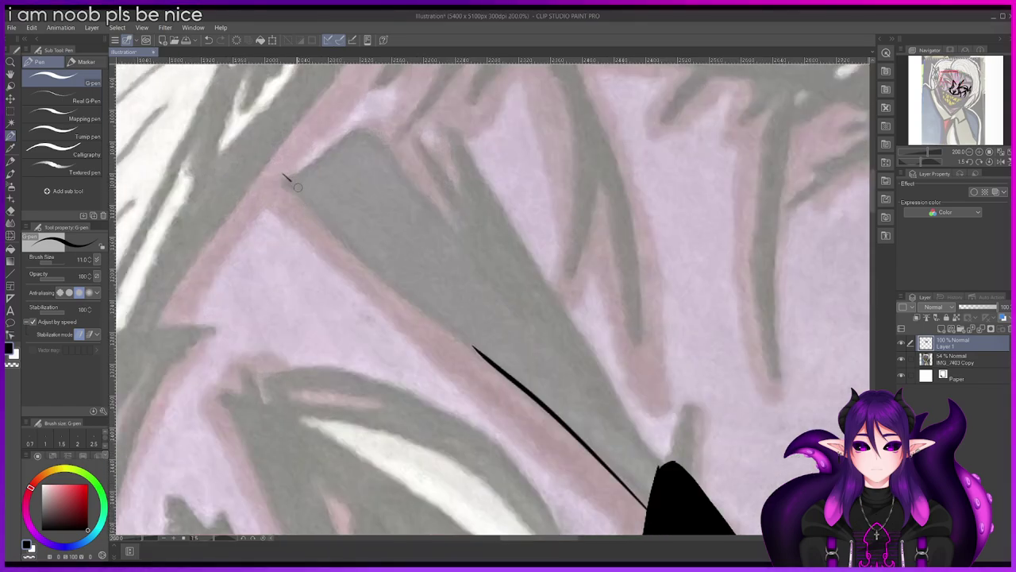
{"action": "left_click_drag", "start_coordinate": [283, 173], "coordinate": [349, 232]}
{"action": "left_click_drag", "start_coordinate": [282, 182], "coordinate": [413, 300]}
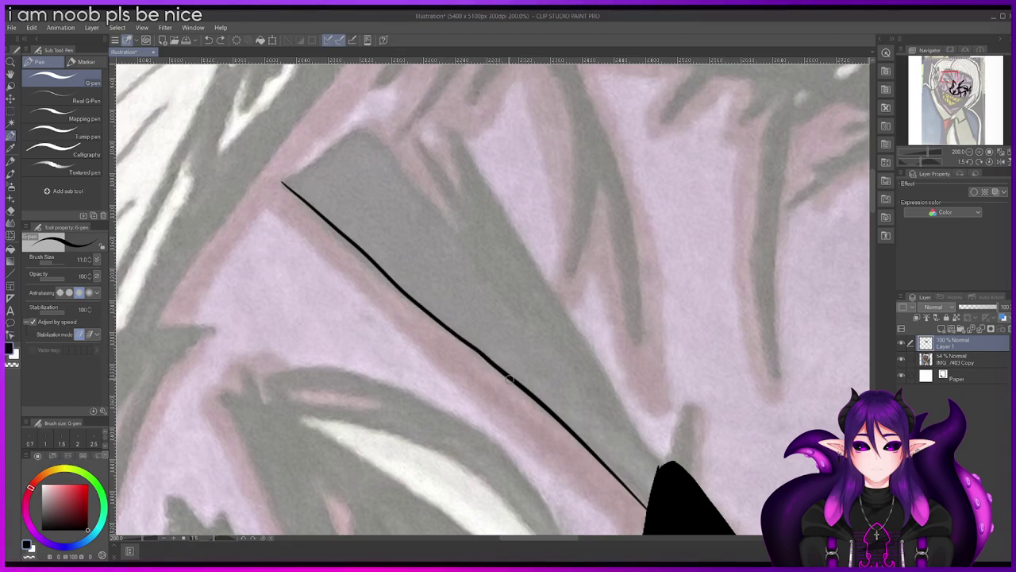
Step: Ink the jagged zigzag notches at the forehead furrow's wide end, redoing rough strokes
{"action": "mouse_move", "coordinate": [361, 127]}
{"action": "left_mouse_down"}
{"action": "mouse_move", "coordinate": [471, 251]}
{"action": "mouse_move", "coordinate": [429, 173]}
{"action": "left_mouse_up"}
{"action": "key", "text": "ctrl+z"}
{"action": "left_click_drag", "start_coordinate": [409, 127], "coordinate": [441, 199]}
{"action": "left_click_drag", "start_coordinate": [435, 160], "coordinate": [469, 202]}
{"action": "key", "text": "ctrl+z"}
{"action": "left_click_drag", "start_coordinate": [409, 129], "coordinate": [457, 182]}
{"action": "key", "text": "ctrl+z"}
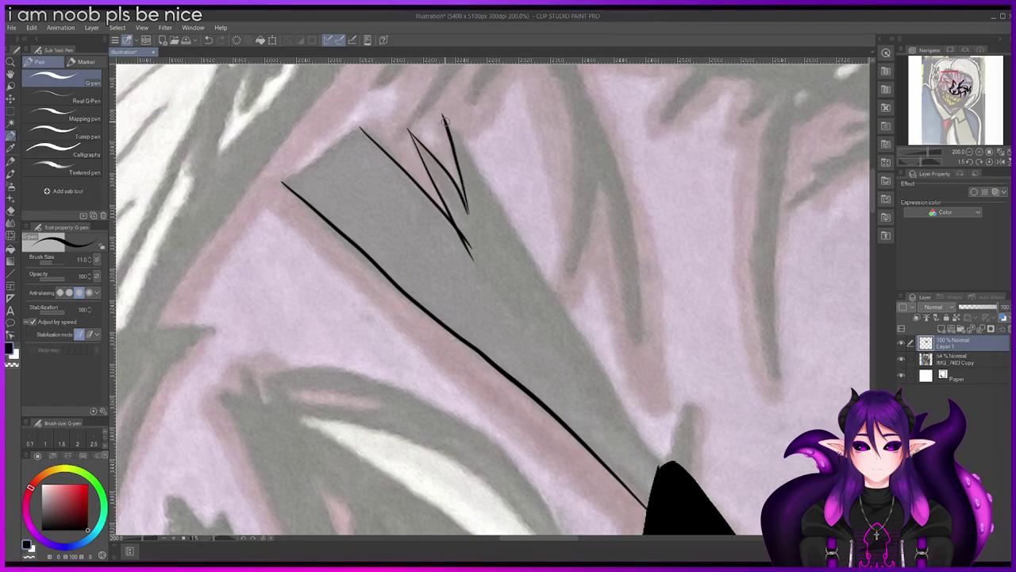
Step: Ink the furrow's outer long edge from the last spike down to the black V-shaped tip, redoing rough strokes
{"action": "left_click_drag", "start_coordinate": [486, 180], "coordinate": [554, 285]}
{"action": "key", "text": "ctrl+z"}
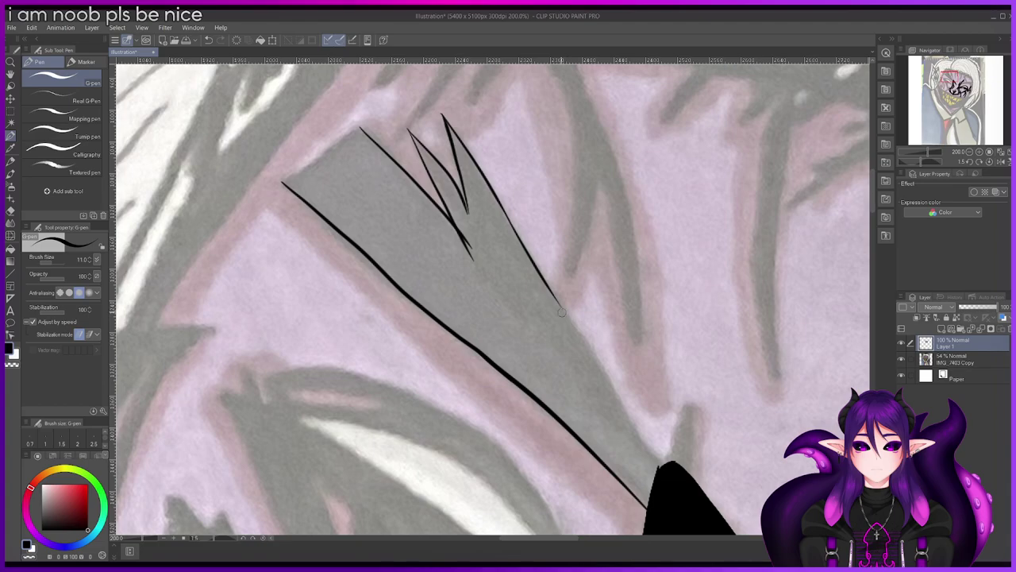
{"action": "key", "text": "ctrl+z"}
{"action": "left_click_drag", "start_coordinate": [556, 297], "coordinate": [623, 407]}
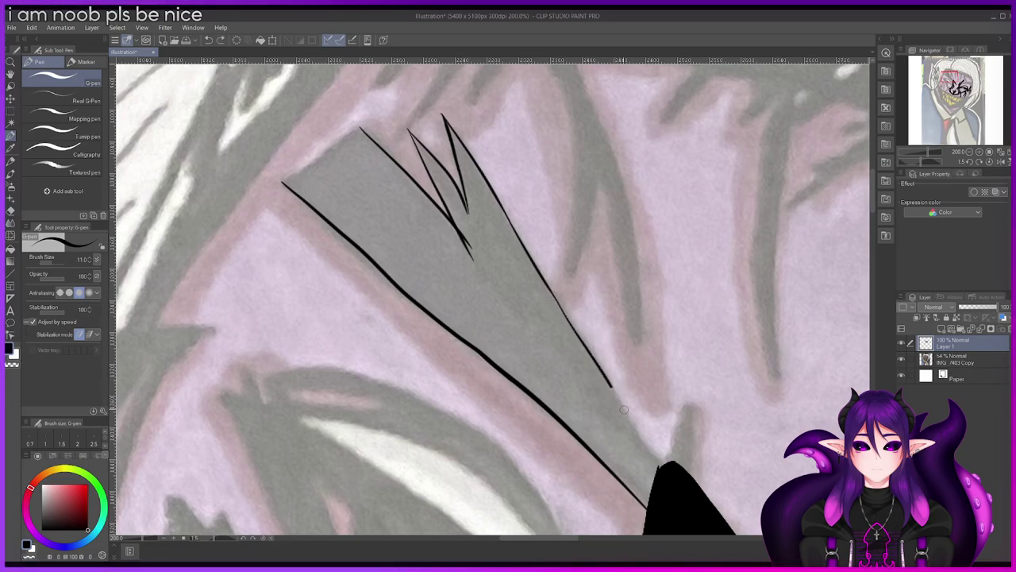
{"action": "left_click_drag", "start_coordinate": [558, 304], "coordinate": [588, 348]}
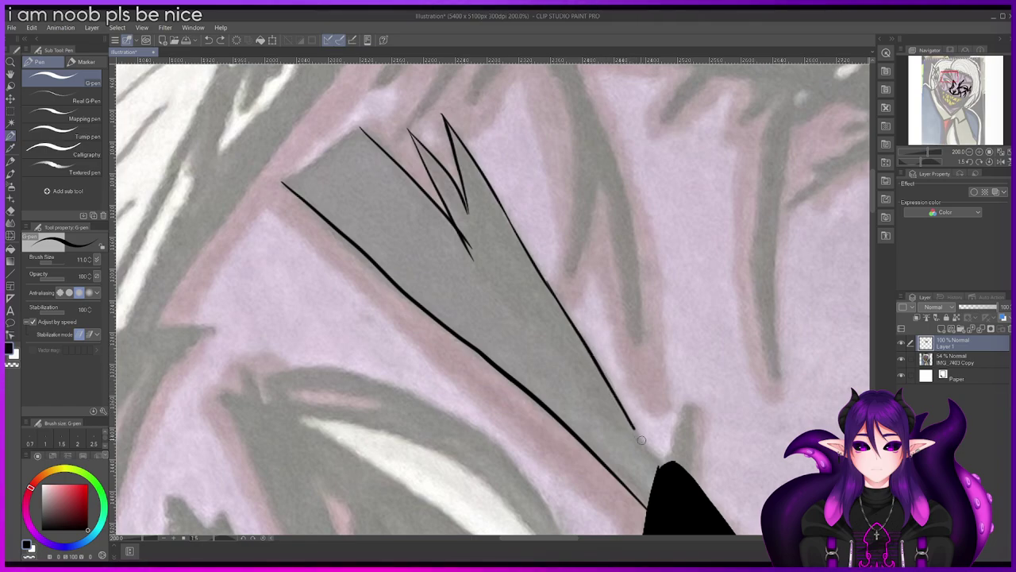
{"action": "left_click_drag", "start_coordinate": [656, 465], "coordinate": [667, 483]}
{"action": "left_click_drag", "start_coordinate": [494, 192], "coordinate": [551, 293]}
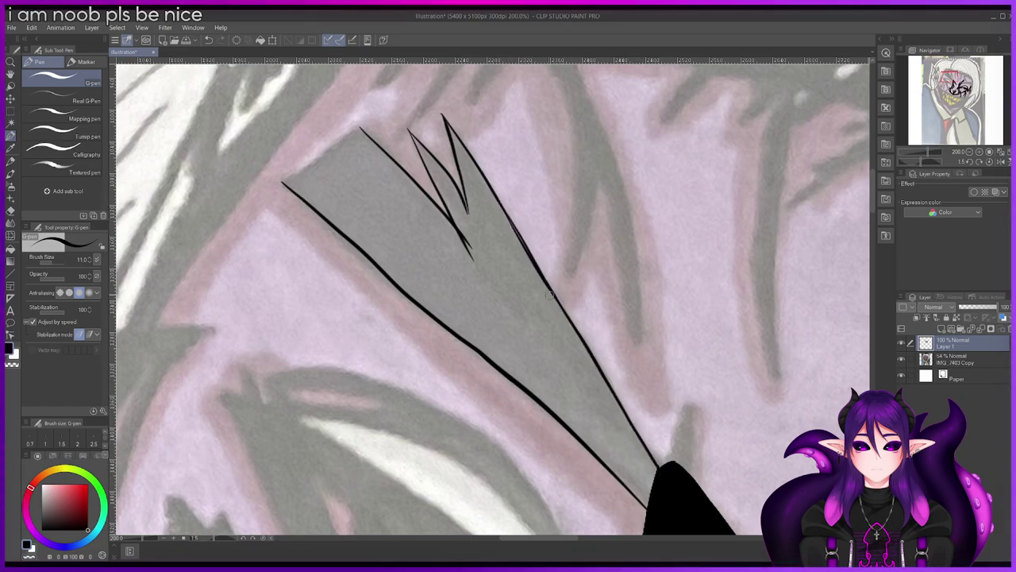
Step: Thicken the doubled line segment along the furrow's outer edge so its overlapping strokes merge
{"action": "scroll", "coordinate": [550, 295], "scroll_direction": "up", "scroll_amount": 2}
{"action": "scroll", "coordinate": [514, 178], "scroll_direction": "down", "scroll_amount": 1}
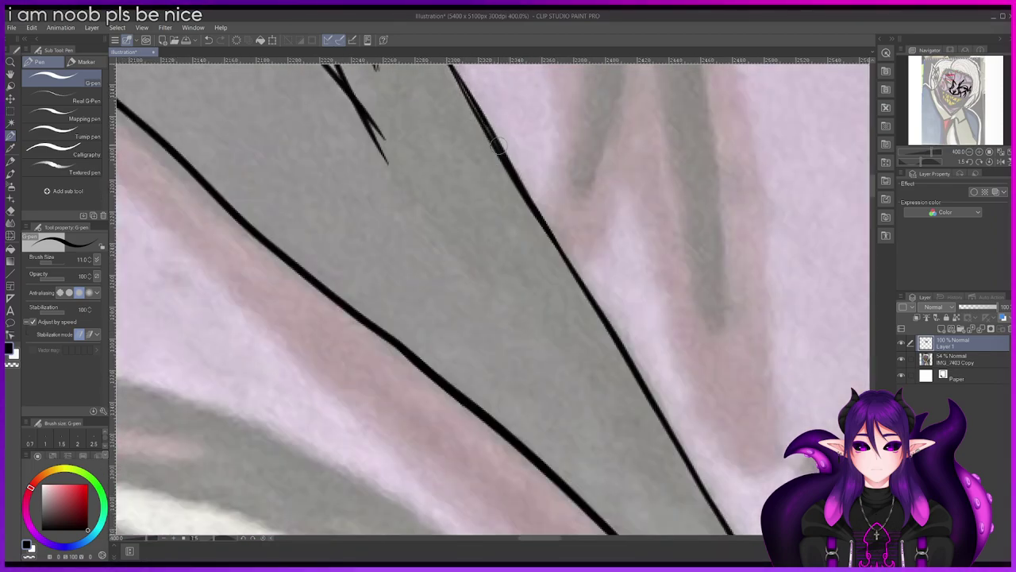
{"action": "left_click_drag", "start_coordinate": [455, 84], "coordinate": [499, 152]}
{"action": "mouse_move", "coordinate": [447, 67]}
{"action": "left_mouse_down"}
{"action": "mouse_move", "coordinate": [480, 121]}
{"action": "mouse_move", "coordinate": [460, 84]}
{"action": "left_mouse_up"}
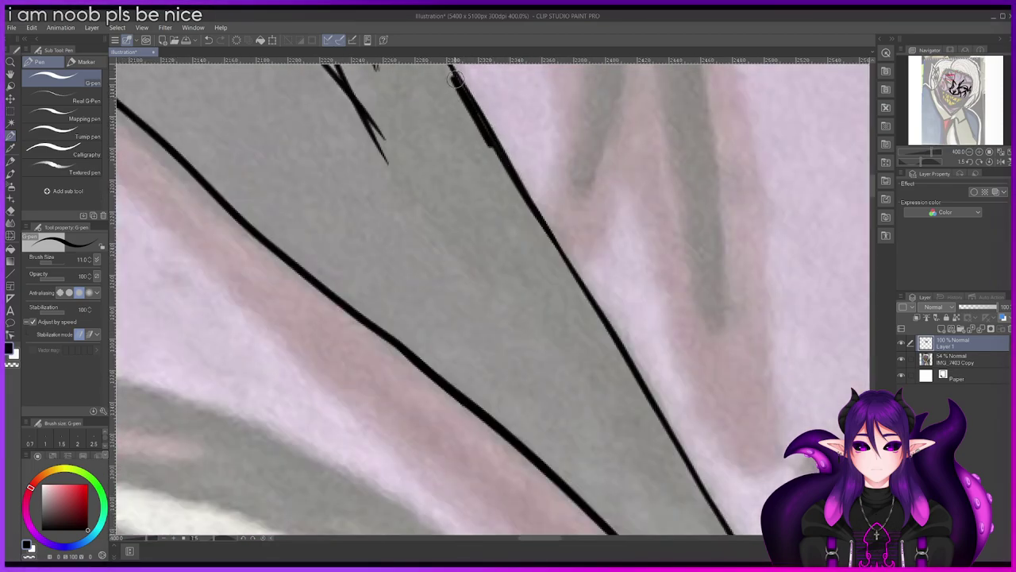
Step: Close the furrow's open wide end with a short straight line and seal the corner where it meets the notched edge
{"action": "scroll", "coordinate": [460, 84], "scroll_direction": "down", "scroll_amount": 3}
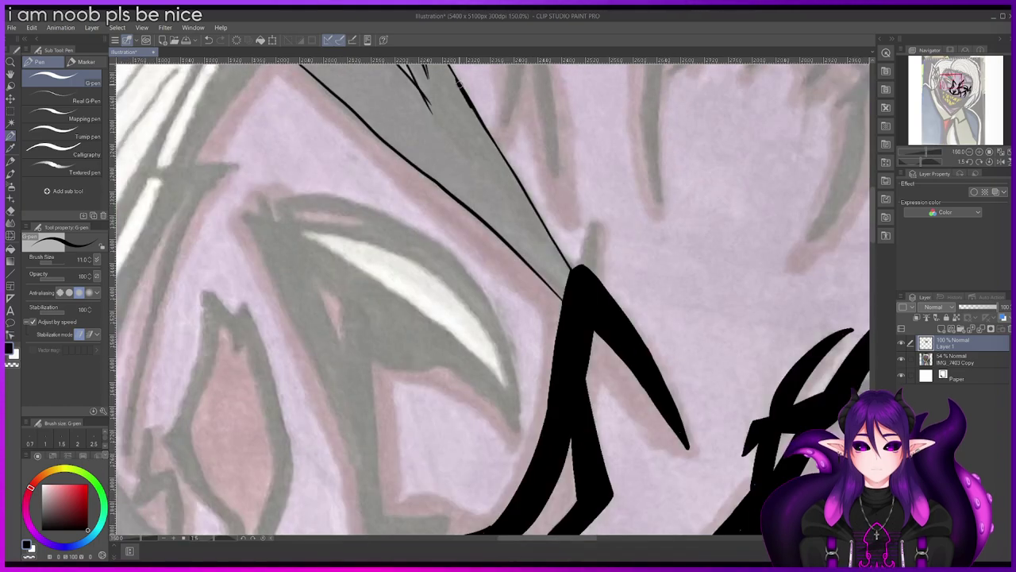
{"action": "left_click_drag", "start_coordinate": [873, 233], "coordinate": [872, 216]}
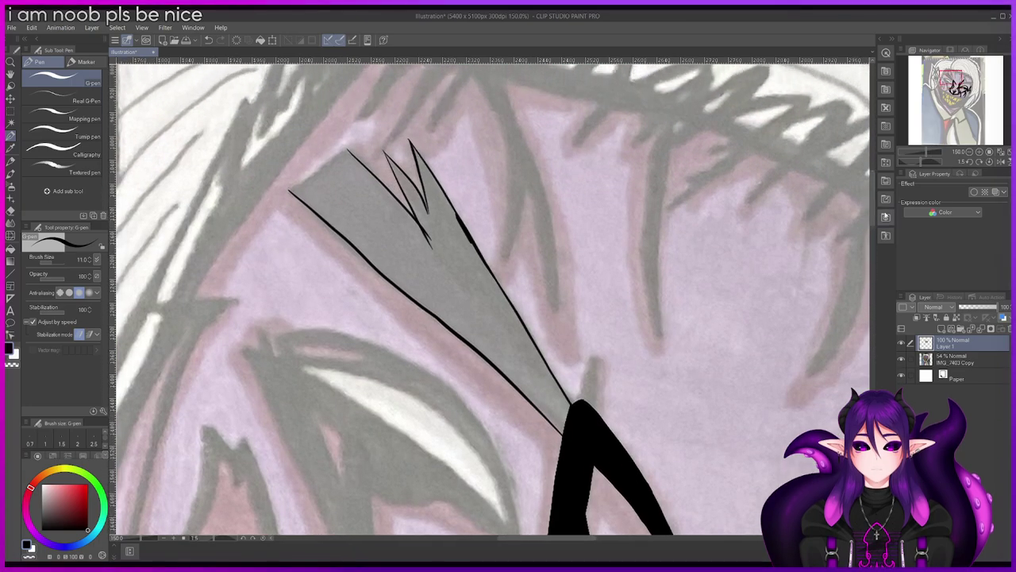
{"action": "scroll", "coordinate": [304, 159], "scroll_direction": "up", "scroll_amount": 3}
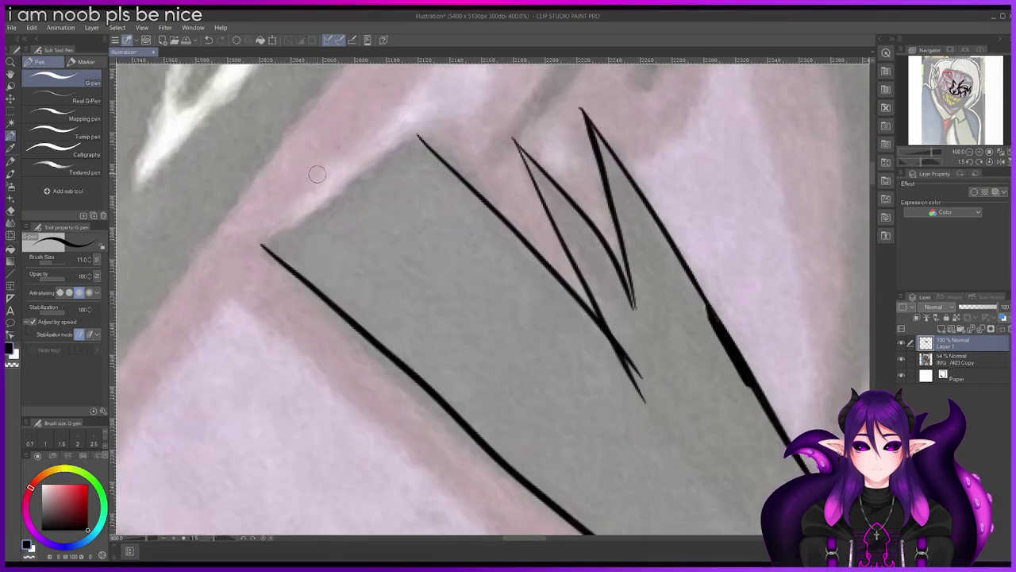
{"action": "mouse_move", "coordinate": [375, 175]}
{"action": "left_mouse_down"}
{"action": "mouse_move", "coordinate": [447, 139]}
{"action": "mouse_move", "coordinate": [404, 146]}
{"action": "mouse_move", "coordinate": [265, 243]}
{"action": "mouse_move", "coordinate": [406, 136]}
{"action": "left_mouse_up"}
{"action": "key", "text": "ctrl+z"}
{"action": "key", "text": "ctrl+z"}
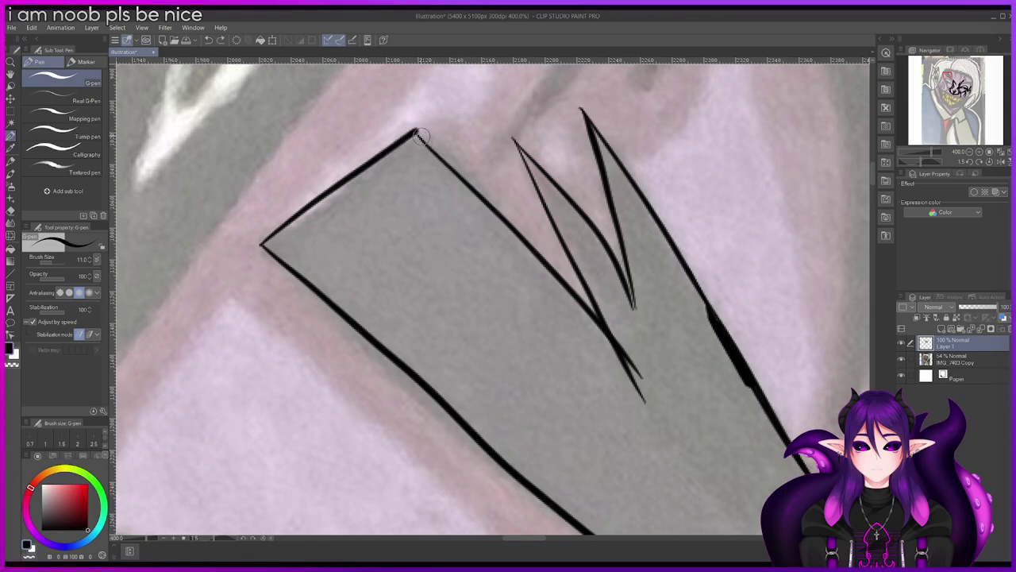
{"action": "scroll", "coordinate": [426, 147], "scroll_direction": "up", "scroll_amount": 3}
{"action": "left_click_drag", "start_coordinate": [395, 96], "coordinate": [460, 197]}
{"action": "scroll", "coordinate": [458, 198], "scroll_direction": "down", "scroll_amount": 8}
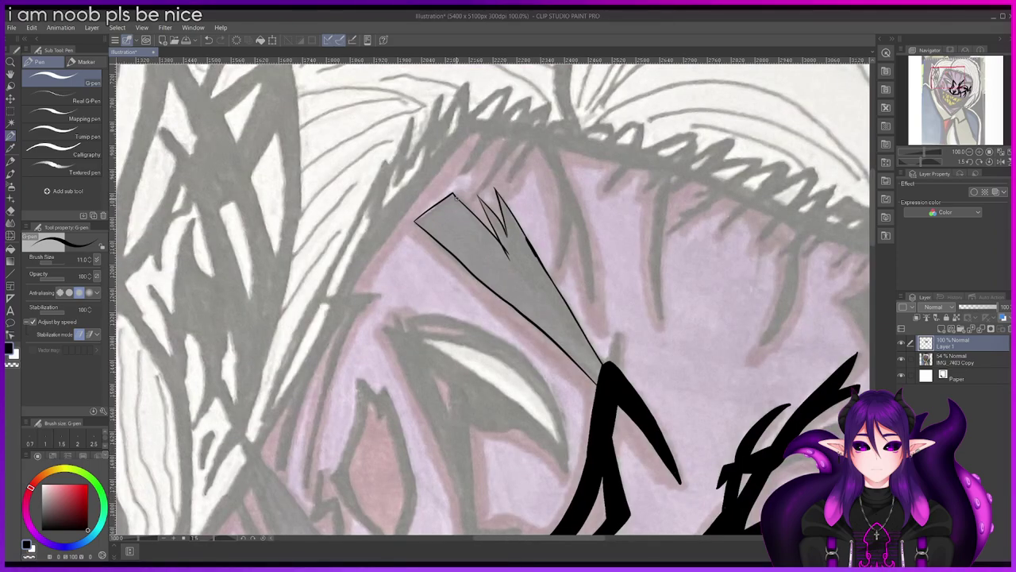
Step: Fill the enclosed forehead furrow with black and cover the unfilled specks below the deepest notch using the pen
{"action": "key", "text": "ctrl+plus"}
{"action": "key", "text": "g"}
{"action": "left_click", "coordinate": [591, 357]}
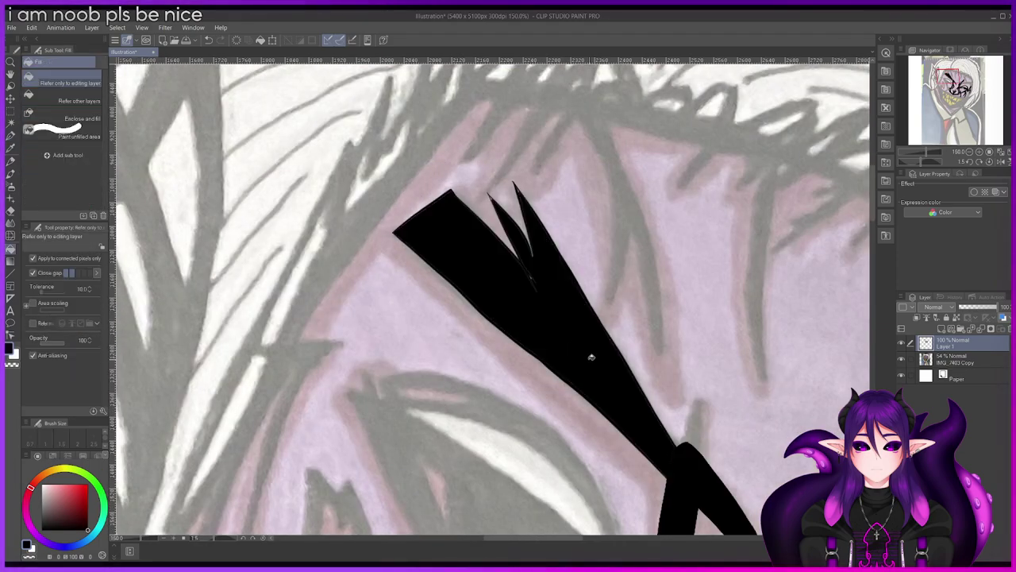
{"action": "key", "text": "ctrl+plus"}
{"action": "key", "text": "p"}
{"action": "scroll", "coordinate": [512, 249], "scroll_direction": "up", "scroll_amount": 5}
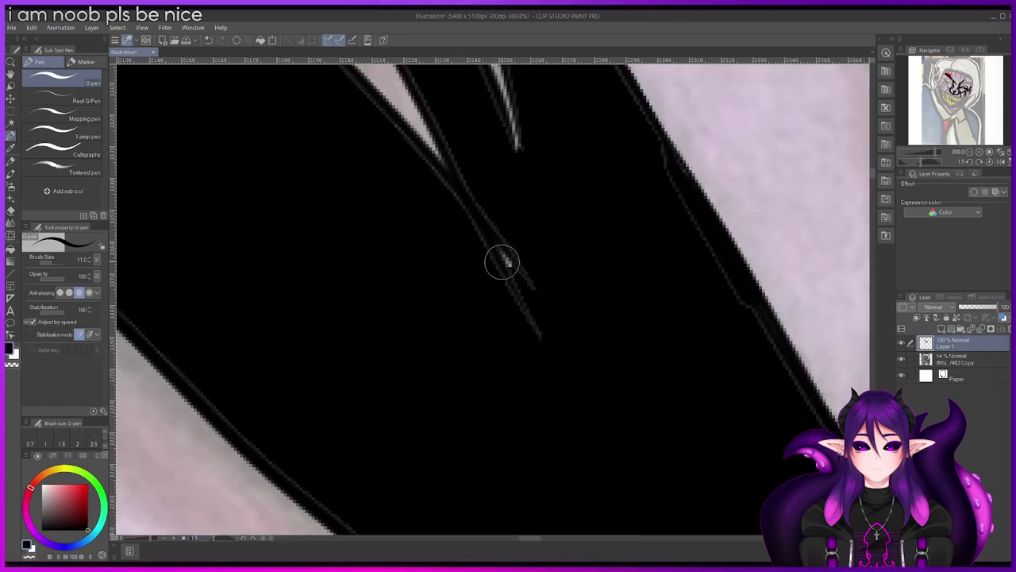
{"action": "scroll", "coordinate": [521, 305], "scroll_direction": "down", "scroll_amount": 5}
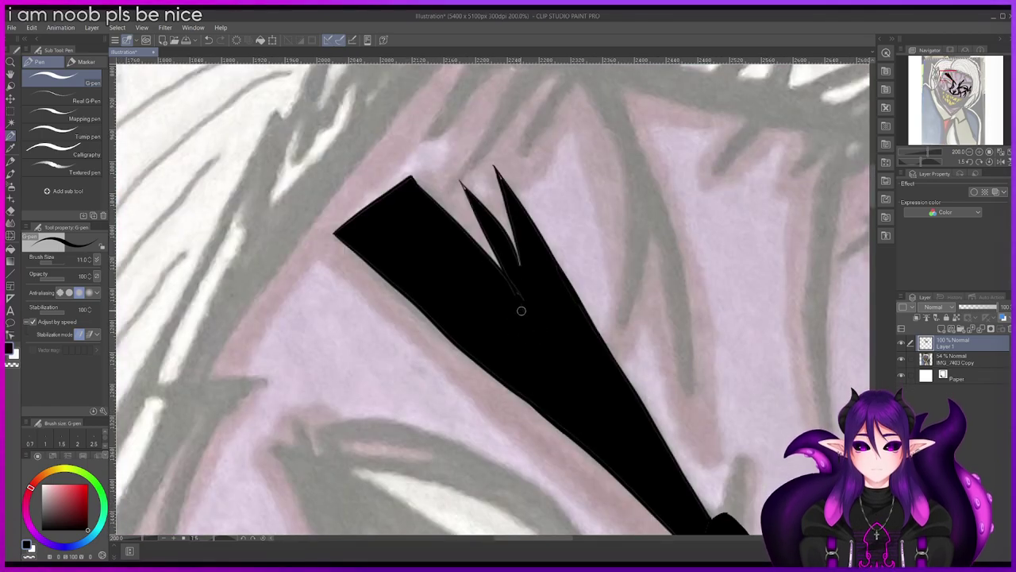
Step: Paint over the remaining faint seams below the notches and along the furrow's outer edge with the pen
{"action": "key", "text": "g"}
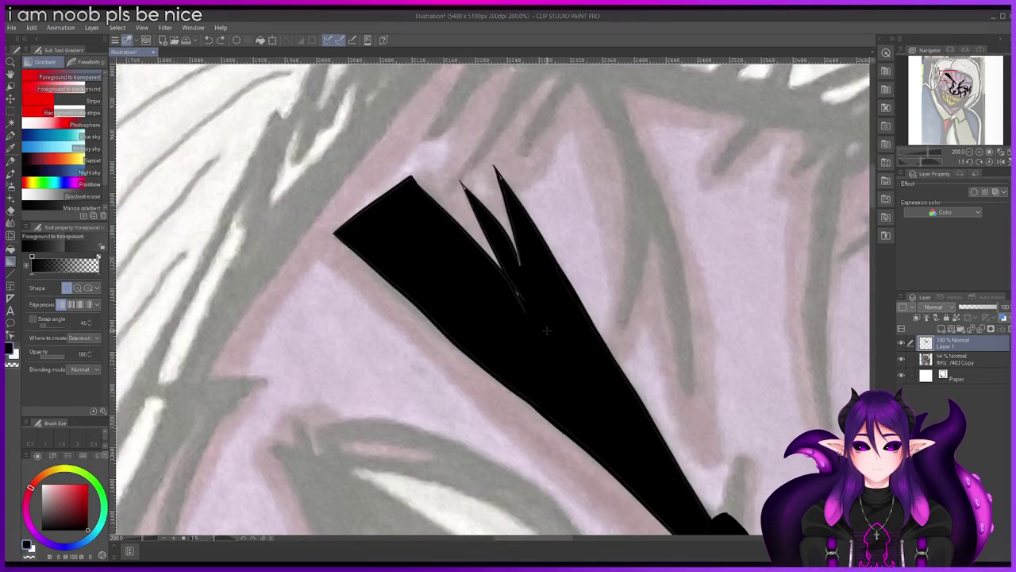
{"action": "scroll", "coordinate": [547, 331], "scroll_direction": "up", "scroll_amount": 5}
{"action": "key", "text": "p"}
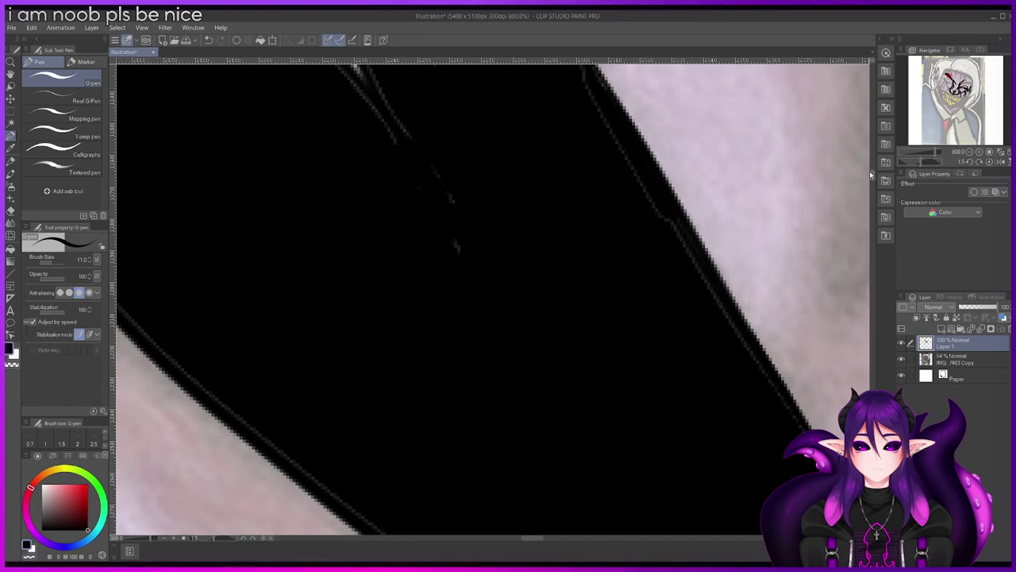
{"action": "scroll", "coordinate": [871, 175], "scroll_direction": "up", "scroll_amount": 3}
{"action": "scroll", "coordinate": [872, 179], "scroll_direction": "down", "scroll_amount": 2}
{"action": "scroll", "coordinate": [872, 178], "scroll_direction": "down", "scroll_amount": 1}
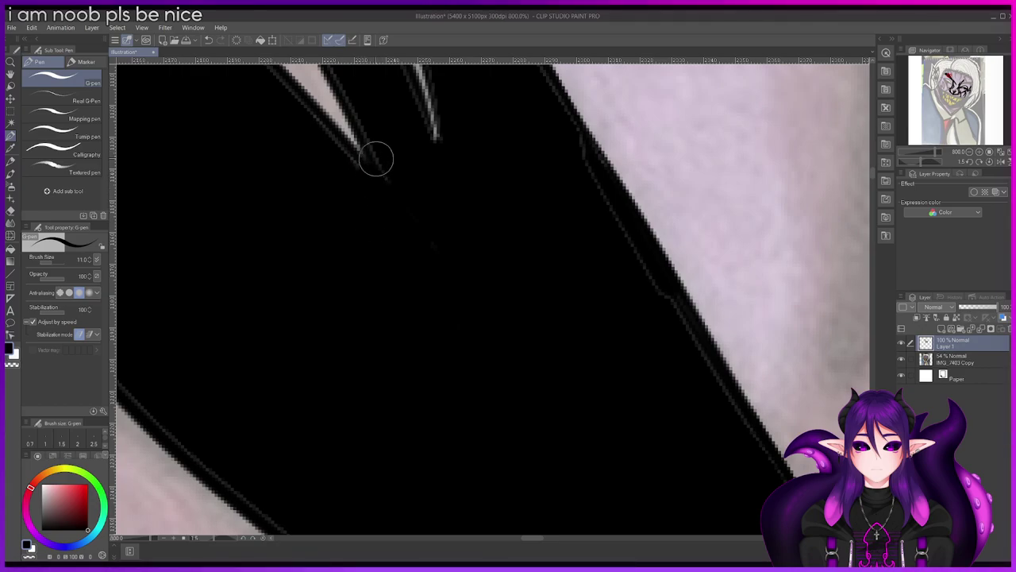
{"action": "scroll", "coordinate": [873, 176], "scroll_direction": "up", "scroll_amount": 1}
{"action": "left_click_drag", "start_coordinate": [874, 174], "coordinate": [875, 172]}
{"action": "scroll", "coordinate": [747, 248], "scroll_direction": "down", "scroll_amount": 4}
{"action": "scroll", "coordinate": [661, 275], "scroll_direction": "up", "scroll_amount": 4}
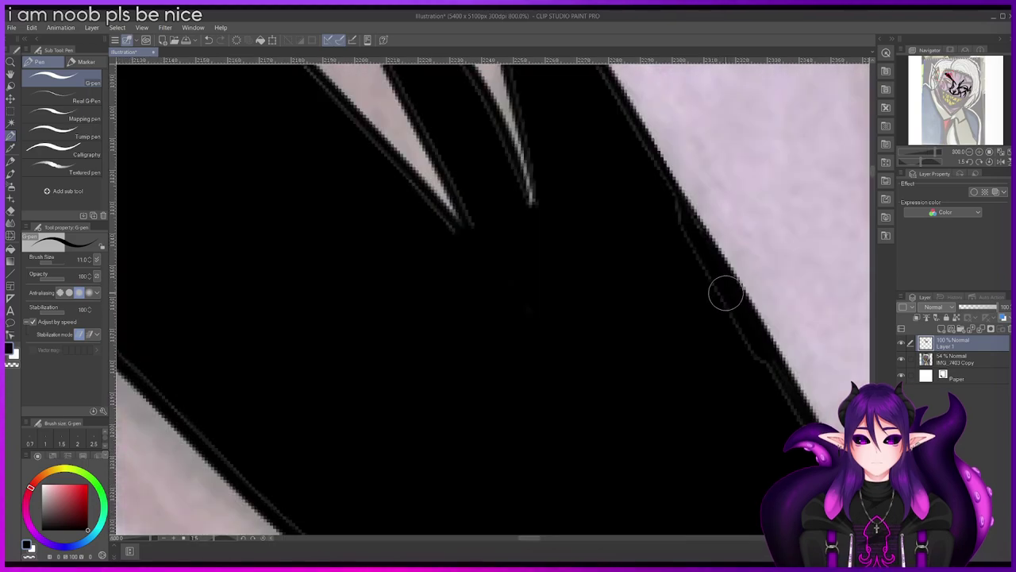
{"action": "left_click_drag", "start_coordinate": [670, 207], "coordinate": [770, 382]}
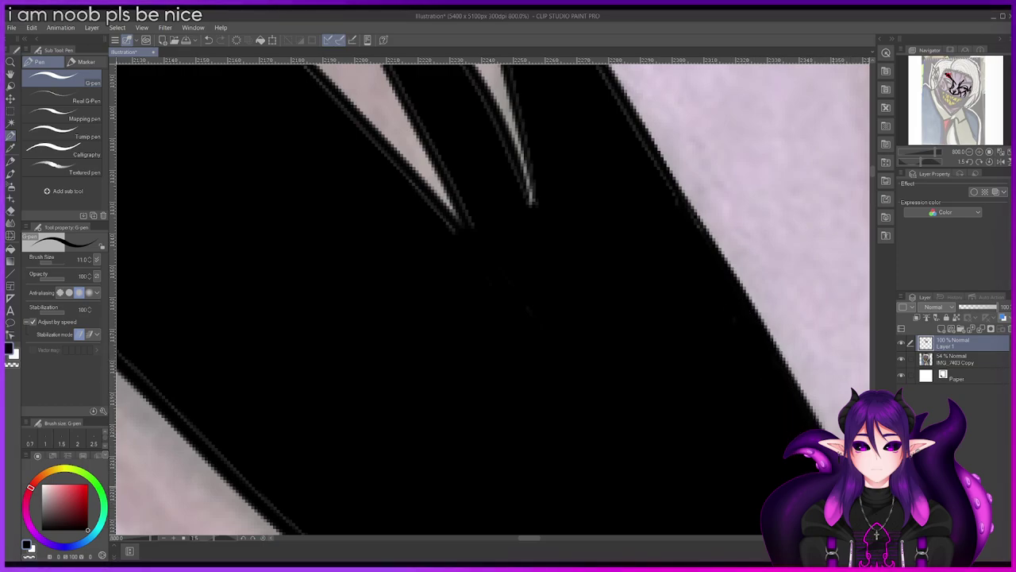
Step: Touch up the unfilled pixels inside the two spike tips at the furrow's jagged end with the pen
{"action": "scroll", "coordinate": [804, 389], "scroll_direction": "down", "scroll_amount": 4}
{"action": "scroll", "coordinate": [806, 387], "scroll_direction": "up", "scroll_amount": 6}
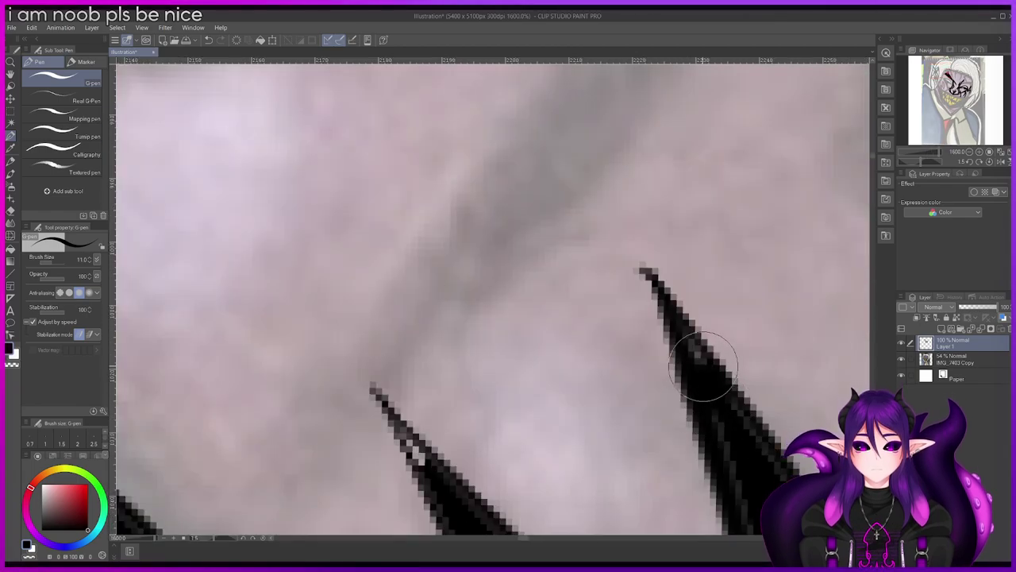
{"action": "scroll", "coordinate": [699, 358], "scroll_direction": "down", "scroll_amount": 4}
{"action": "scroll", "coordinate": [703, 358], "scroll_direction": "up", "scroll_amount": 4}
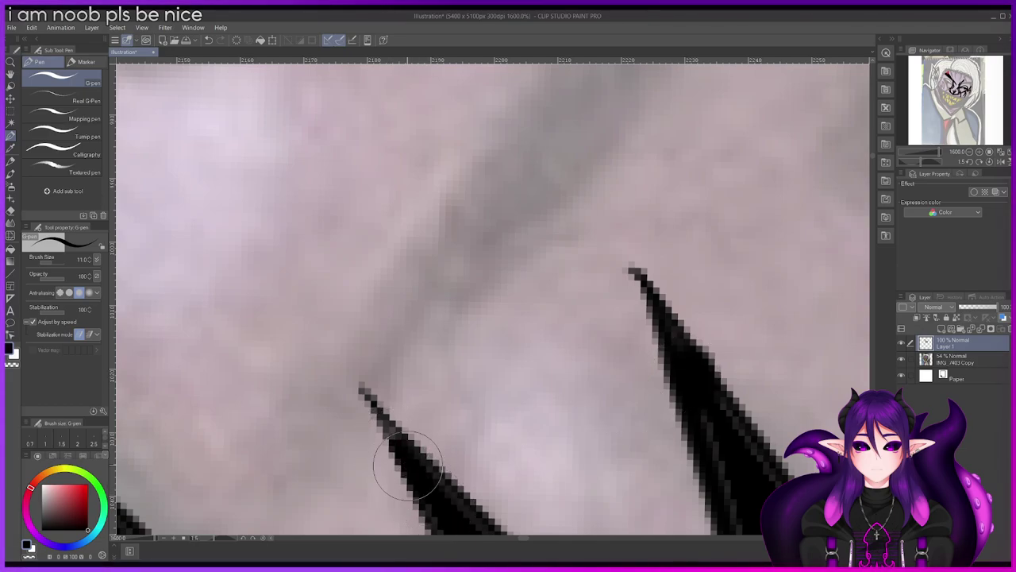
{"action": "scroll", "coordinate": [405, 448], "scroll_direction": "down", "scroll_amount": 4}
{"action": "scroll", "coordinate": [405, 448], "scroll_direction": "down", "scroll_amount": 4}
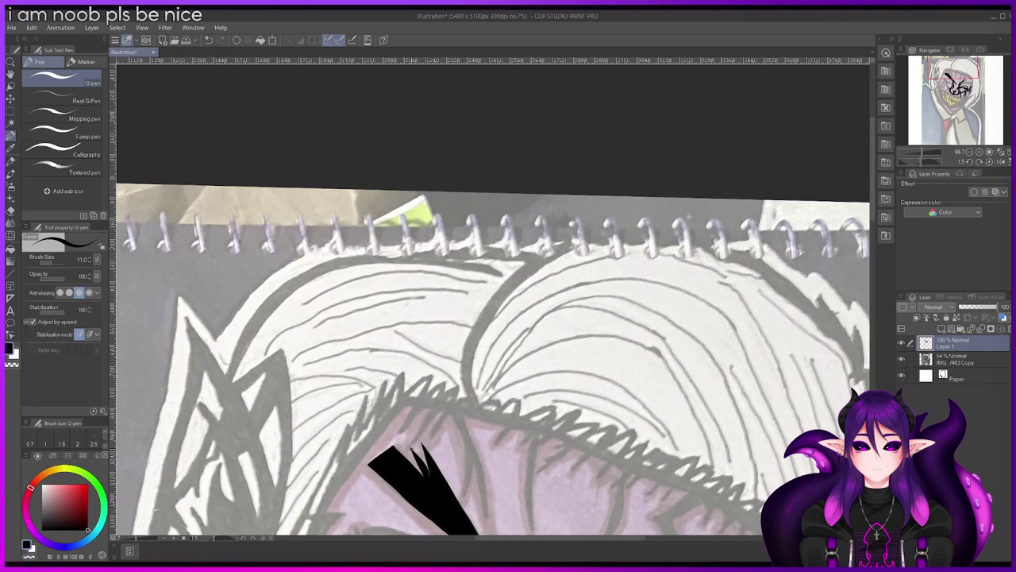
{"action": "scroll", "coordinate": [421, 449], "scroll_direction": "up", "scroll_amount": 6}
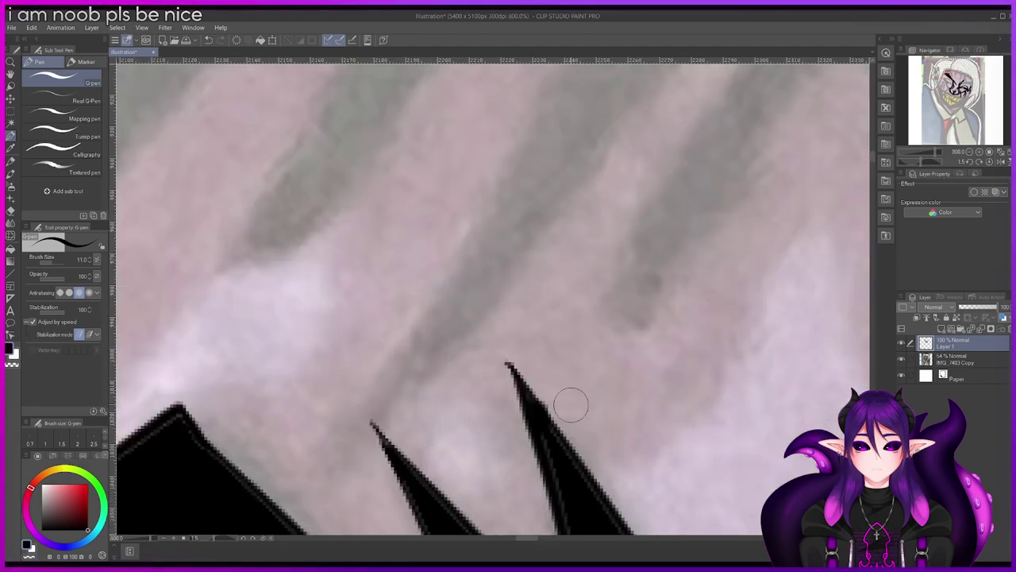
Step: Switch to the Hard eraser, reduce its brush size and examine the jagged spike tips for stray pixels
{"action": "key", "text": "e"}
{"action": "scroll", "coordinate": [567, 390], "scroll_direction": "up", "scroll_amount": 2}
{"action": "left_click", "coordinate": [47, 262]}
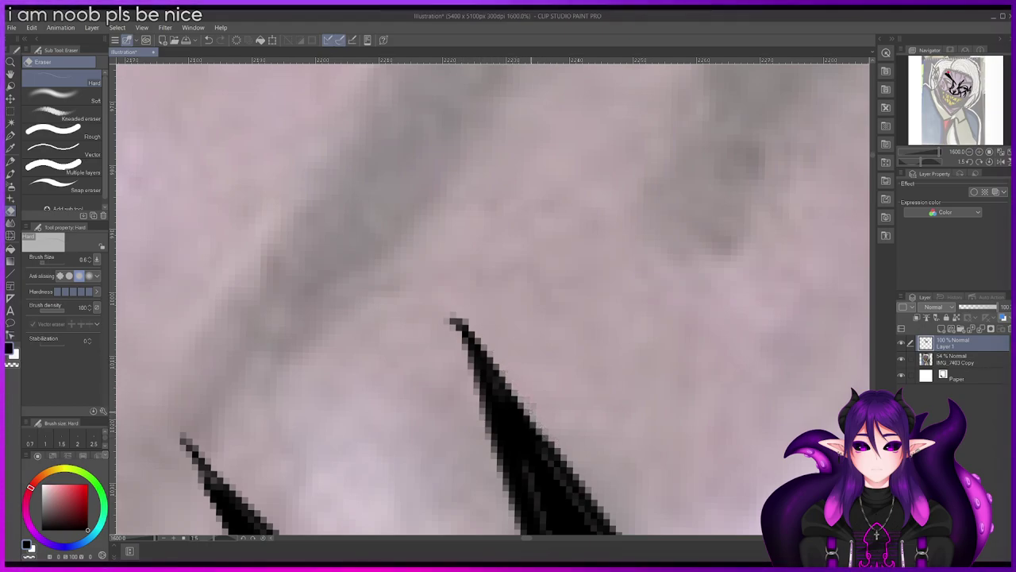
{"action": "scroll", "coordinate": [531, 410], "scroll_direction": "down", "scroll_amount": 8}
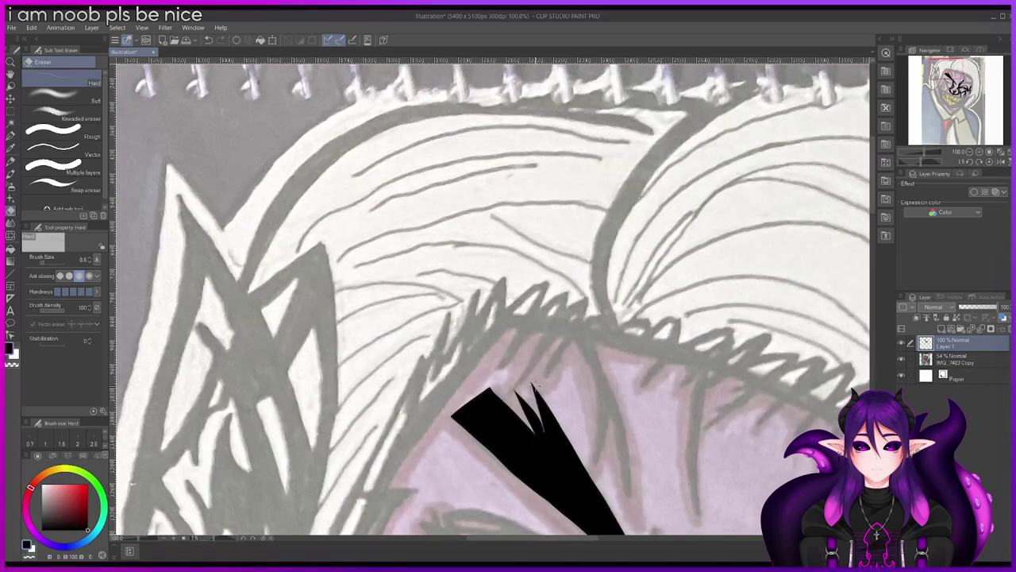
{"action": "scroll", "coordinate": [532, 385], "scroll_direction": "up", "scroll_amount": 6}
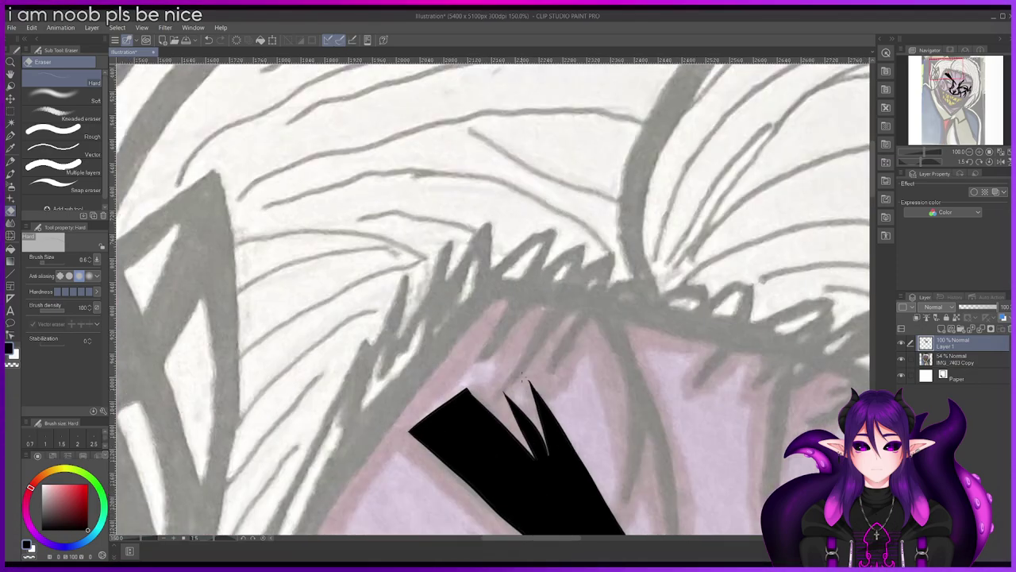
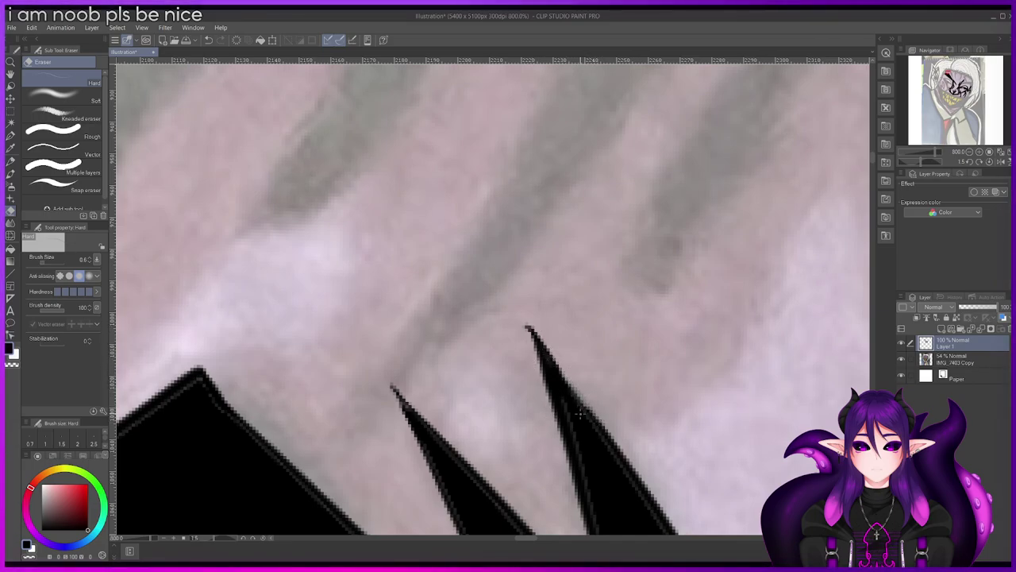
Step: Touch up the tip of the thin spike at the upper end of the left black eyebrow with the G-pen
{"action": "key", "text": "p"}
{"action": "scroll", "coordinate": [574, 384], "scroll_direction": "up", "scroll_amount": 5}
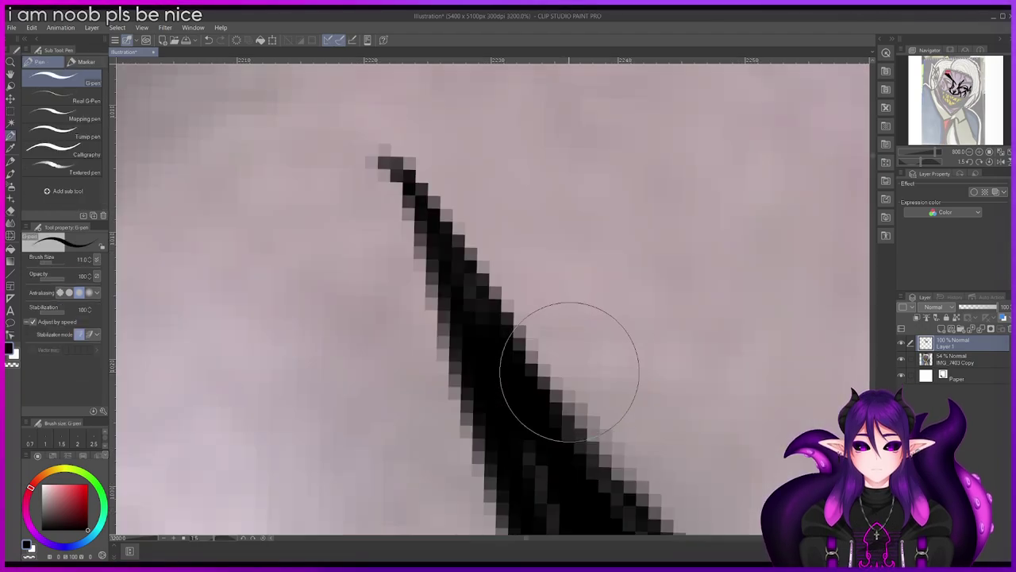
{"action": "scroll", "coordinate": [570, 371], "scroll_direction": "down", "scroll_amount": 5}
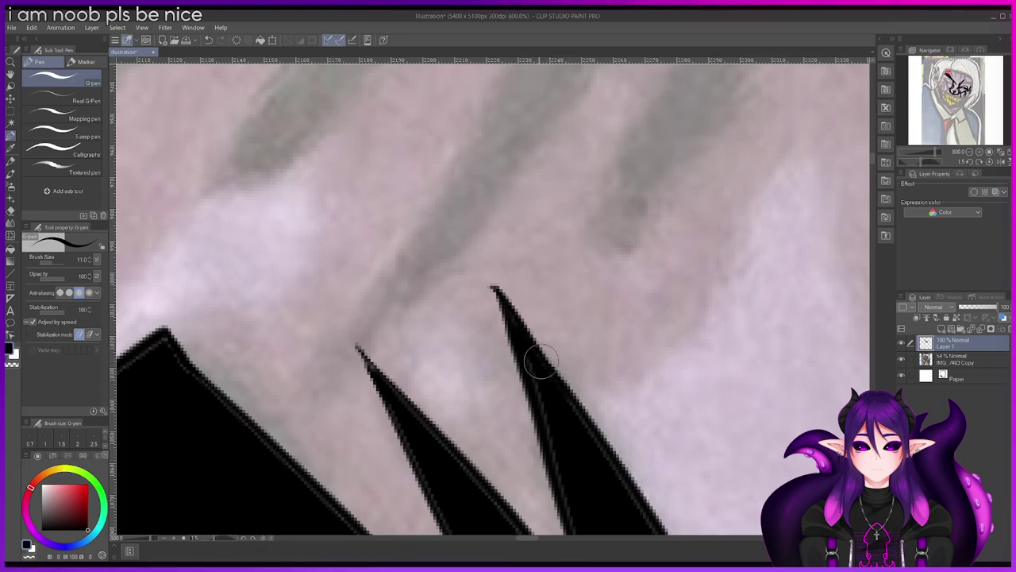
{"action": "scroll", "coordinate": [507, 312], "scroll_direction": "up", "scroll_amount": 2}
{"action": "mouse_move", "coordinate": [504, 312]}
{"action": "left_mouse_down"}
{"action": "mouse_move", "coordinate": [463, 238]}
{"action": "mouse_move", "coordinate": [522, 322]}
{"action": "left_mouse_up"}
{"action": "scroll", "coordinate": [533, 357], "scroll_direction": "down", "scroll_amount": 5}
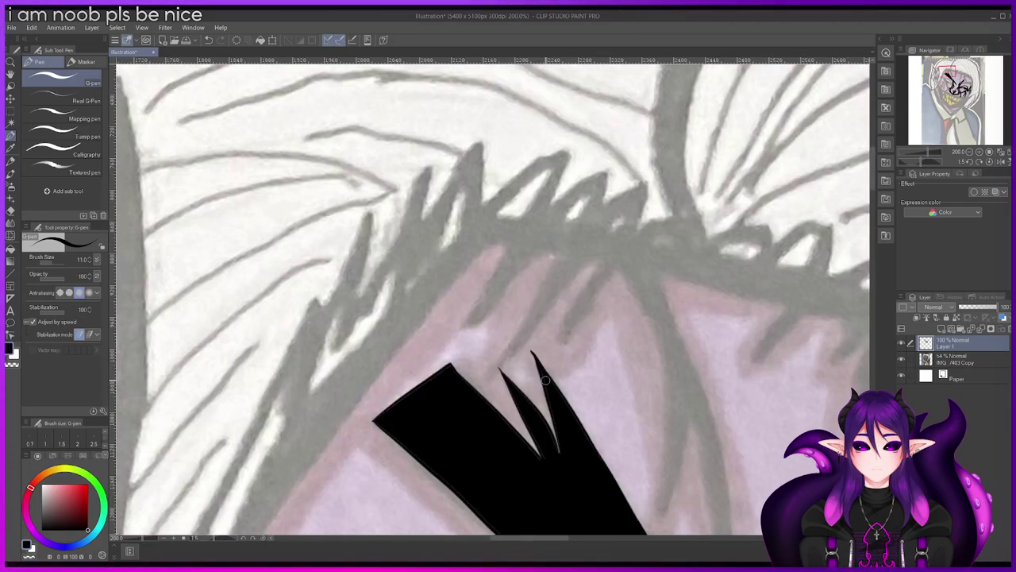
{"action": "scroll", "coordinate": [545, 380], "scroll_direction": "up", "scroll_amount": 7}
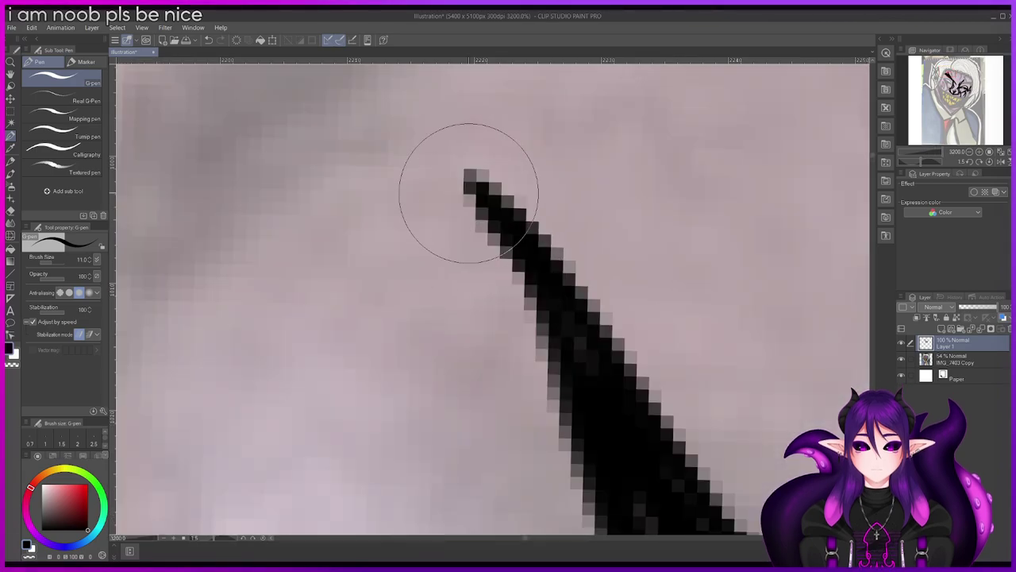
{"action": "scroll", "coordinate": [625, 469], "scroll_direction": "down", "scroll_amount": 4}
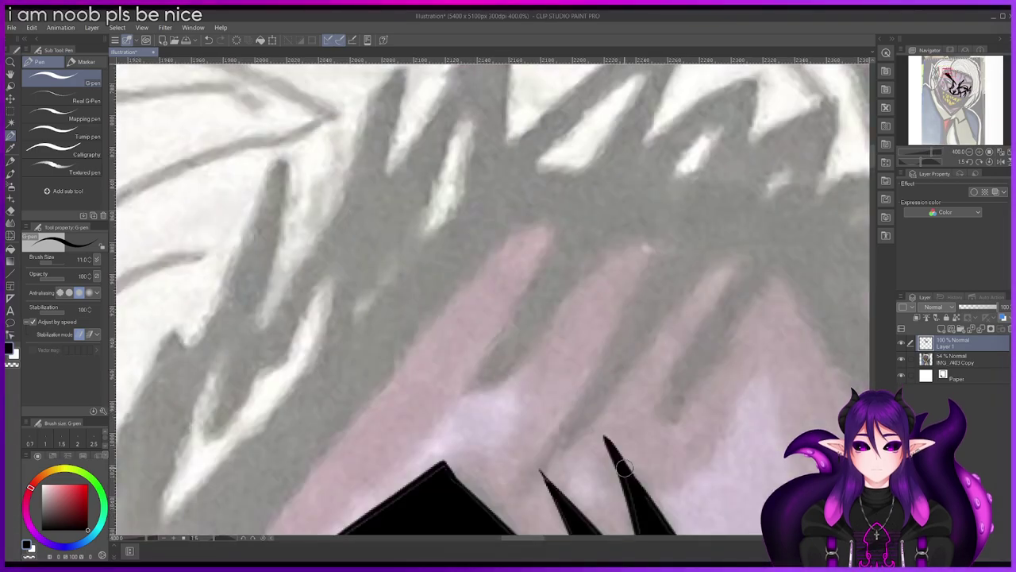
{"action": "scroll", "coordinate": [831, 335], "scroll_direction": "down", "scroll_amount": 3}
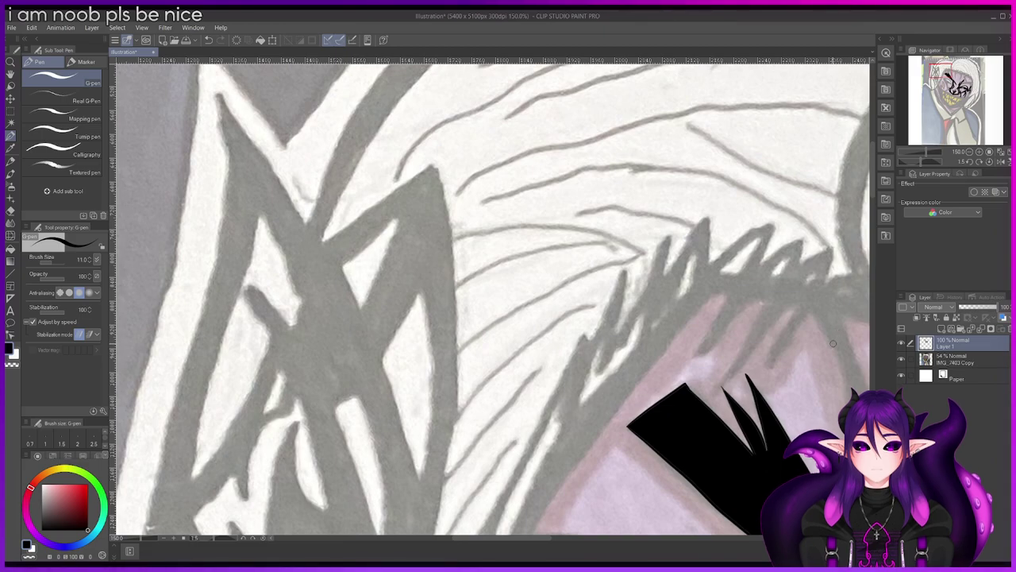
{"action": "scroll", "coordinate": [719, 516], "scroll_direction": "up", "scroll_amount": 5}
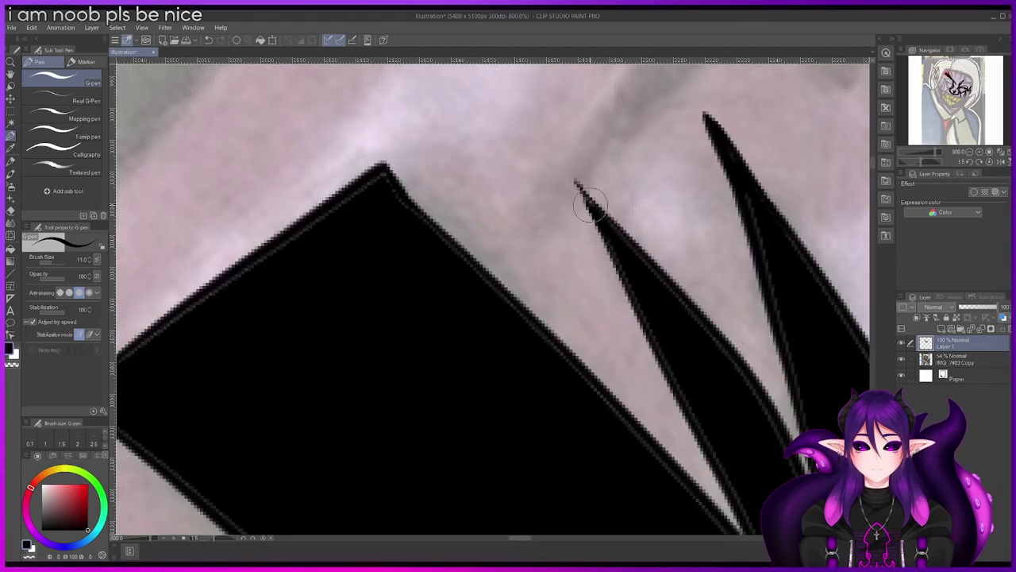
{"action": "scroll", "coordinate": [763, 373], "scroll_direction": "down", "scroll_amount": 7}
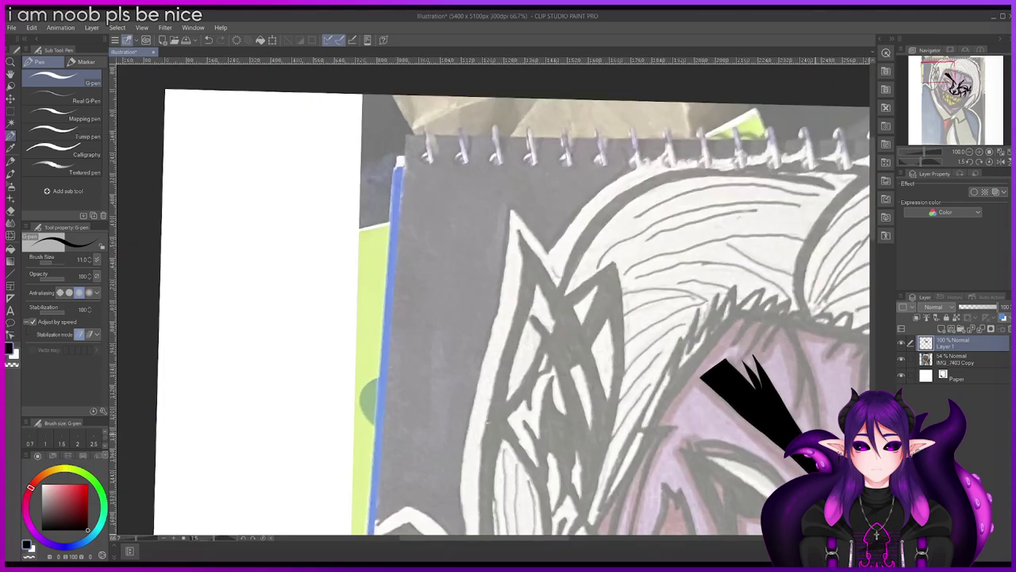
Step: Outline a small pointed spike rising from where the left eyebrow meets the nose-bridge lines, redrawing strokes that miss the sketch
{"action": "scroll", "coordinate": [812, 436], "scroll_direction": "down", "scroll_amount": 1}
{"action": "left_click_drag", "start_coordinate": [562, 539], "coordinate": [634, 539]}
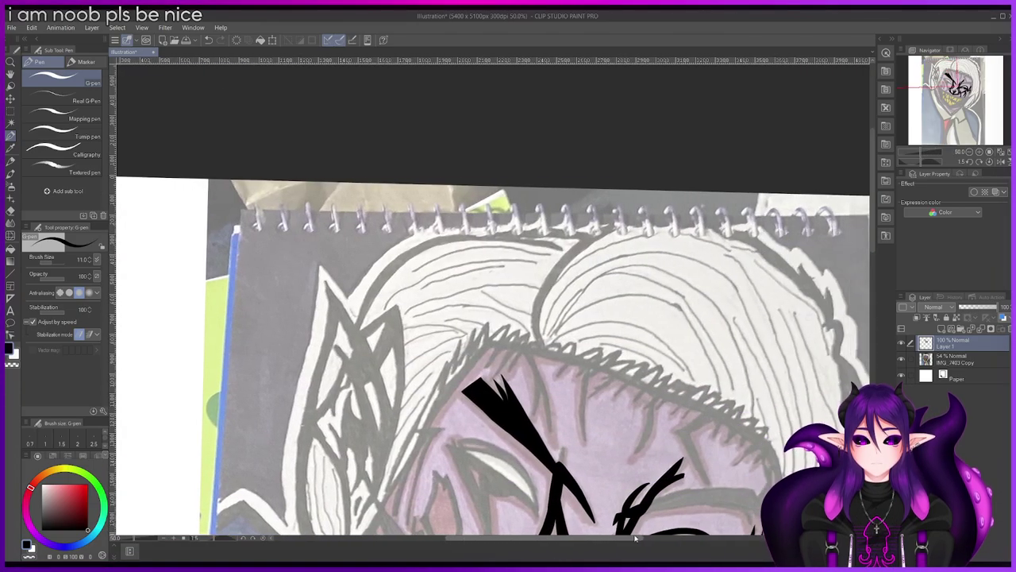
{"action": "left_click_drag", "start_coordinate": [873, 236], "coordinate": [876, 288]}
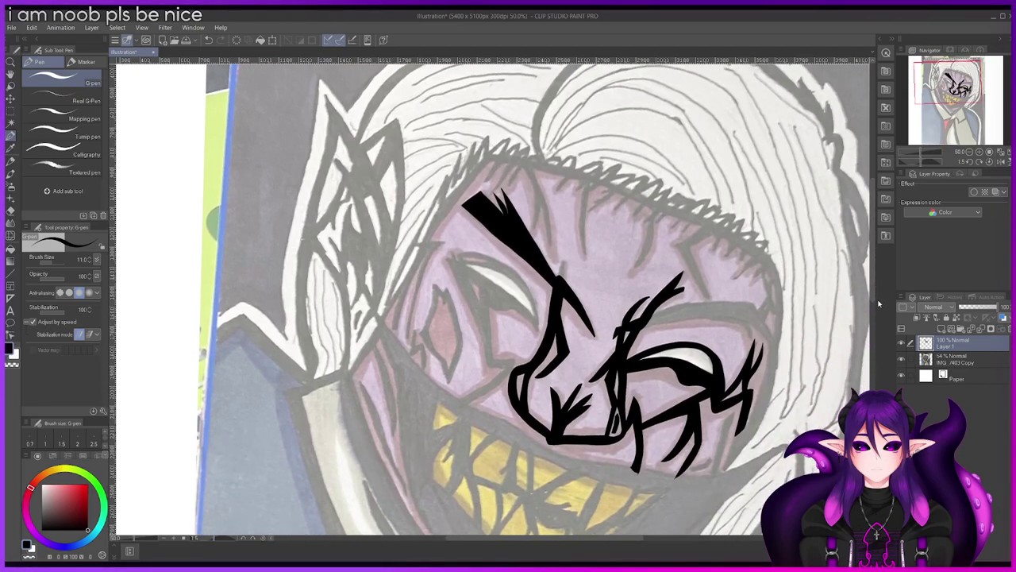
{"action": "scroll", "coordinate": [866, 290], "scroll_direction": "down", "scroll_amount": 1}
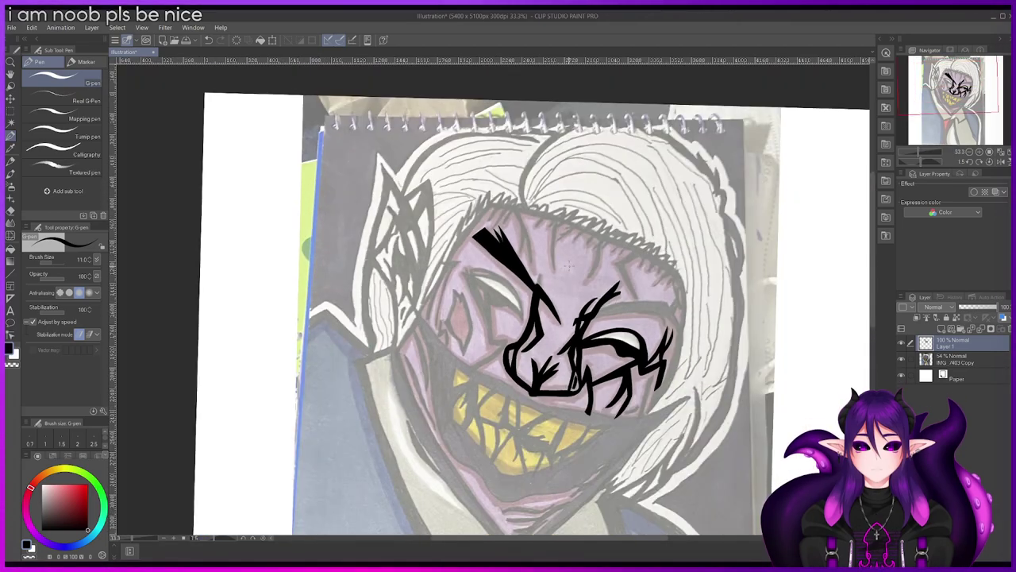
{"action": "scroll", "coordinate": [567, 269], "scroll_direction": "up", "scroll_amount": 5}
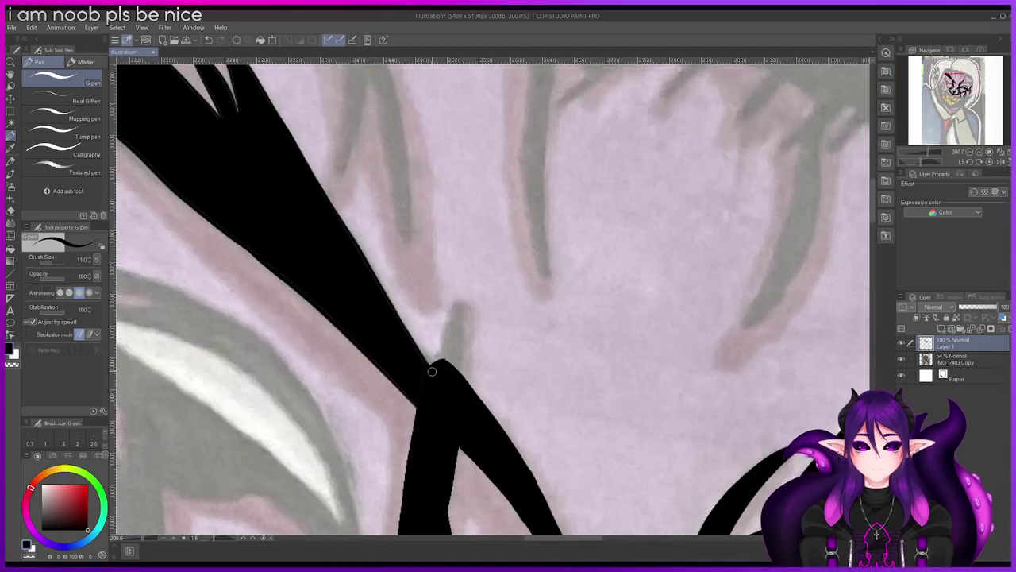
{"action": "left_click_drag", "start_coordinate": [436, 362], "coordinate": [459, 288]}
{"action": "key", "text": "ctrl+z"}
{"action": "key", "text": "ctrl+z"}
{"action": "mouse_move", "coordinate": [439, 362]}
{"action": "left_mouse_down"}
{"action": "mouse_move", "coordinate": [461, 275]}
{"action": "mouse_move", "coordinate": [464, 363]}
{"action": "left_mouse_up"}
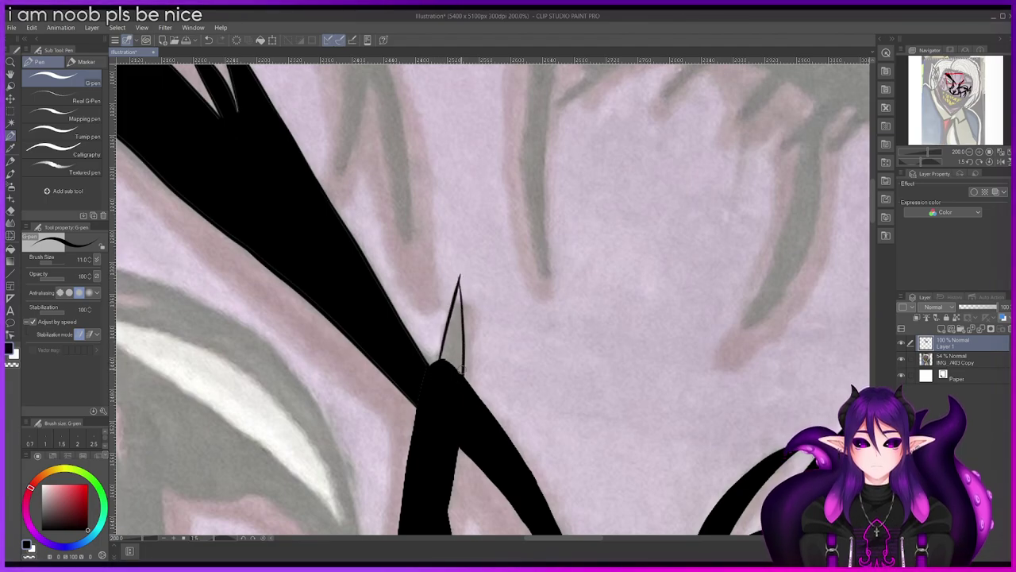
{"action": "scroll", "coordinate": [464, 338], "scroll_direction": "up", "scroll_amount": 2}
{"action": "key", "text": "ctrl+z"}
{"action": "left_click_drag", "start_coordinate": [453, 230], "coordinate": [451, 456]}
Step: Fill the new spike above the nose bridge with solid black
{"action": "key", "text": "g"}
{"action": "left_click", "coordinate": [439, 354]}
{"action": "left_click", "coordinate": [446, 363]}
{"action": "scroll", "coordinate": [456, 382], "scroll_direction": "down", "scroll_amount": 3}
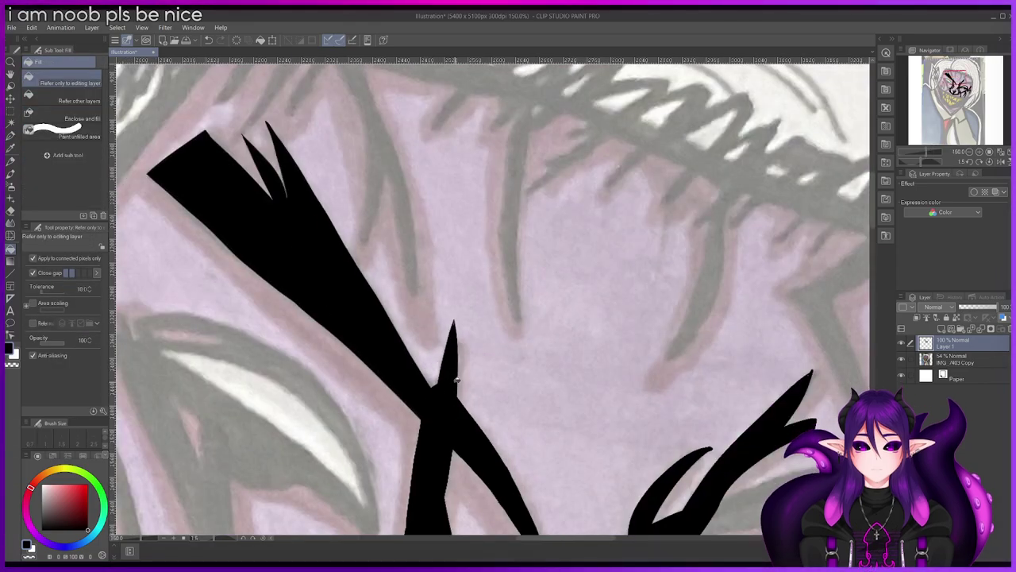
{"action": "scroll", "coordinate": [456, 379], "scroll_direction": "down", "scroll_amount": 3}
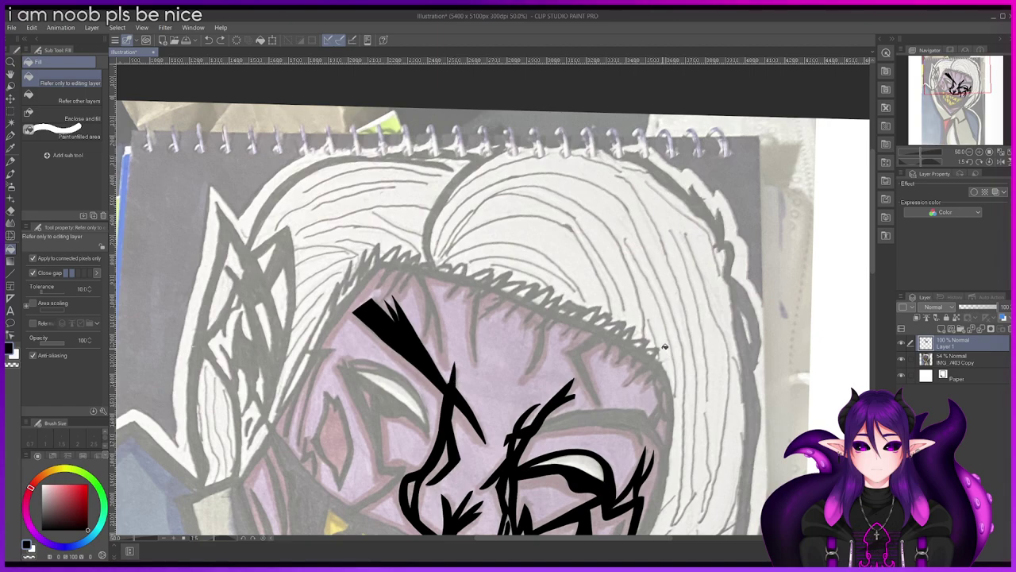
Step: Rotate the canvas and trace both long edges of the right eyebrow with the G-pen
{"action": "key", "text": "p"}
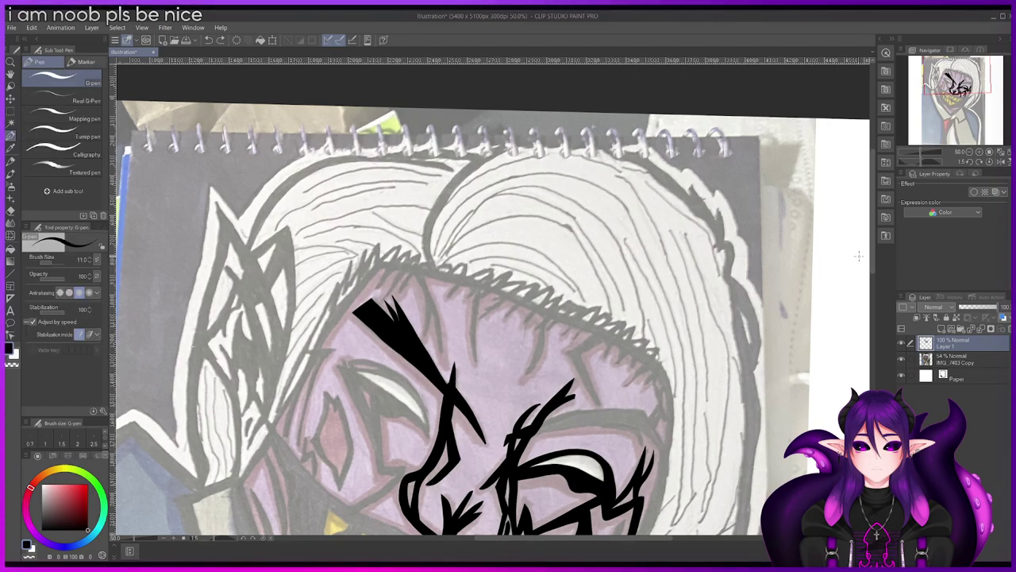
{"action": "left_click_drag", "start_coordinate": [871, 244], "coordinate": [871, 267]}
{"action": "left_click_drag", "start_coordinate": [214, 538], "coordinate": [226, 539]}
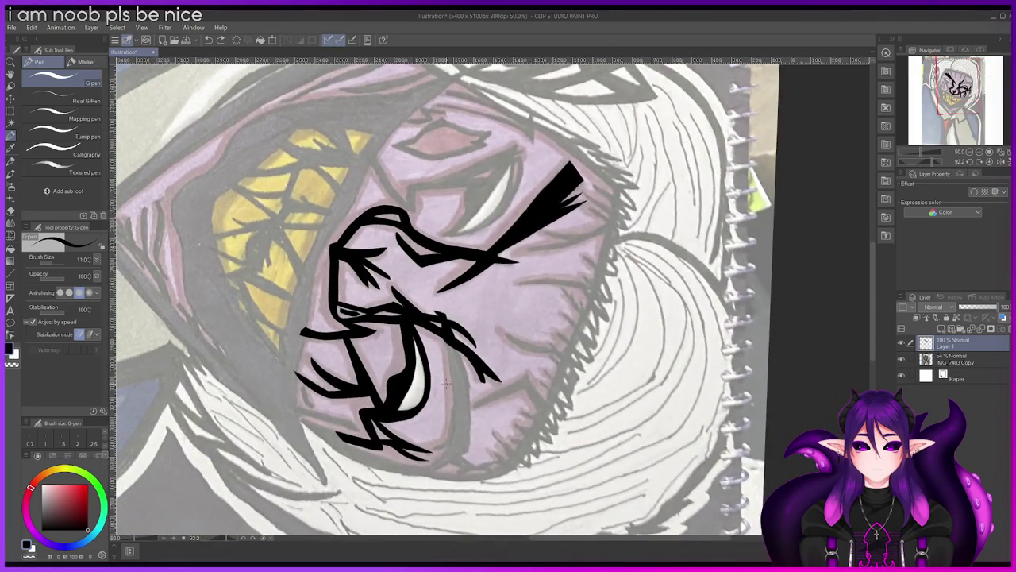
{"action": "scroll", "coordinate": [447, 384], "scroll_direction": "up", "scroll_amount": 2}
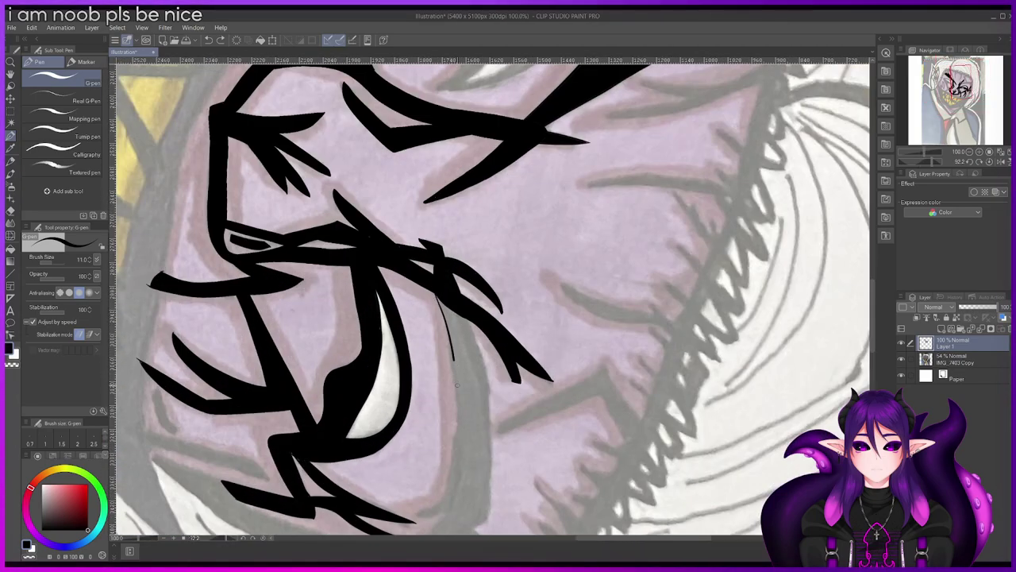
{"action": "left_click_drag", "start_coordinate": [455, 431], "coordinate": [447, 490]}
{"action": "key", "text": "ctrl+z"}
{"action": "mouse_move", "coordinate": [448, 347]}
{"action": "left_mouse_down"}
{"action": "mouse_move", "coordinate": [456, 415]}
{"action": "mouse_move", "coordinate": [444, 502]}
{"action": "left_mouse_up"}
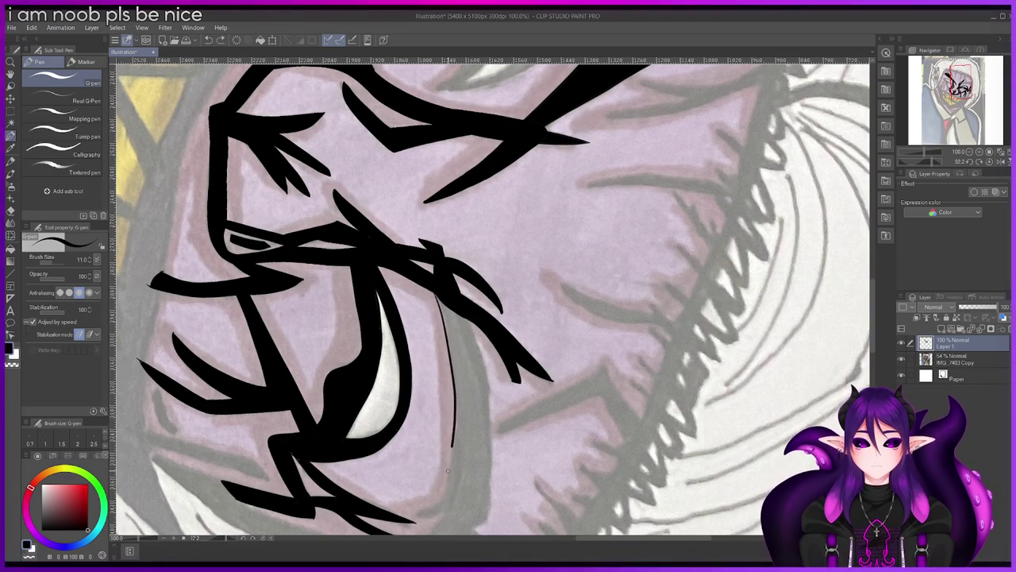
{"action": "left_click_drag", "start_coordinate": [484, 364], "coordinate": [489, 426]}
{"action": "left_click_drag", "start_coordinate": [490, 483], "coordinate": [481, 513]}
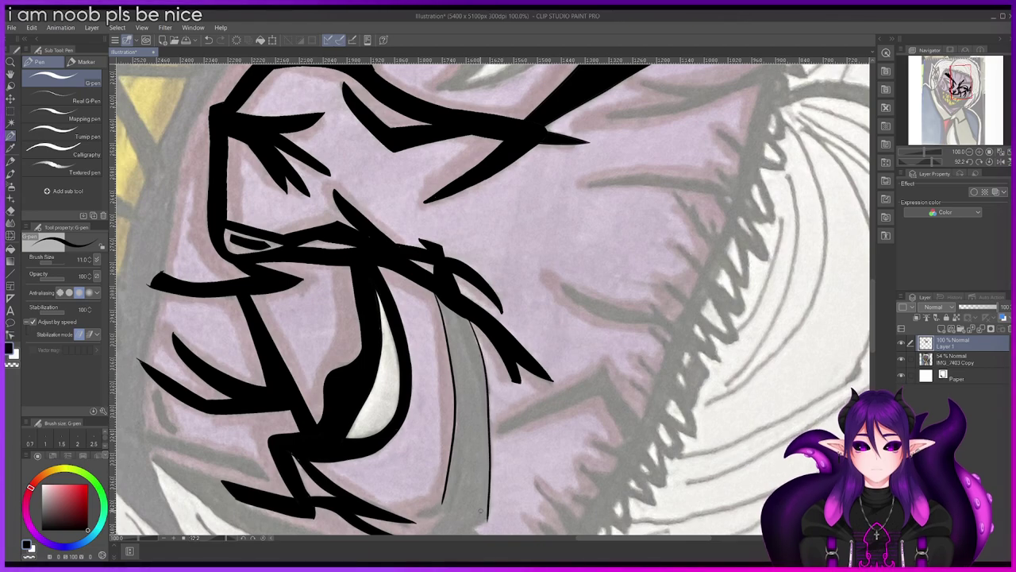
Step: Ink the outer end of the right eyebrow, adding the short corner edge, the curved pointed spur and the lower edge beyond it
{"action": "left_click_drag", "start_coordinate": [873, 309], "coordinate": [873, 342]}
{"action": "scroll", "coordinate": [493, 355], "scroll_direction": "up", "scroll_amount": 2}
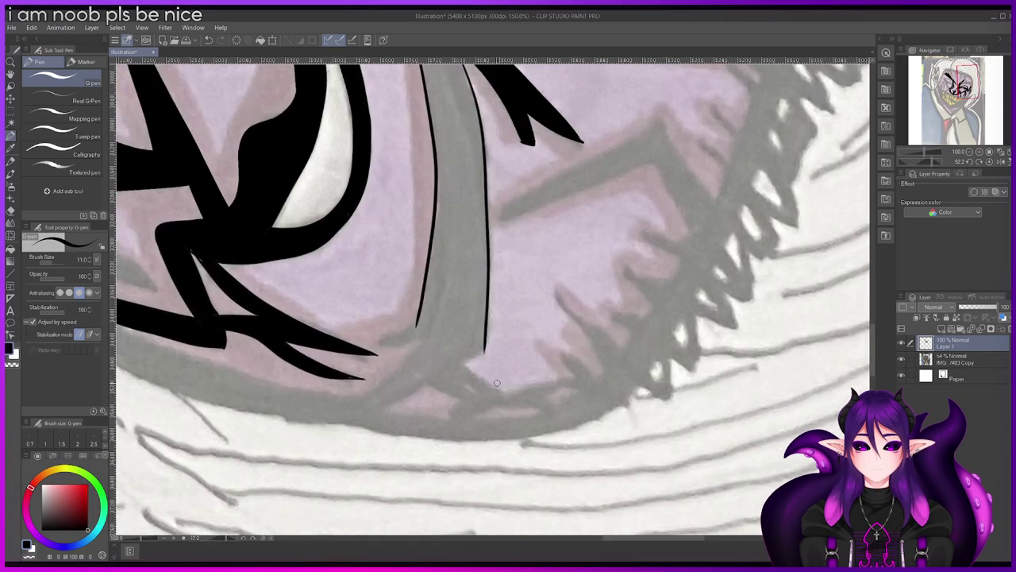
{"action": "scroll", "coordinate": [494, 355], "scroll_direction": "up", "scroll_amount": 2}
{"action": "left_click_drag", "start_coordinate": [432, 367], "coordinate": [500, 326]}
{"action": "key", "text": "ctrl+z"}
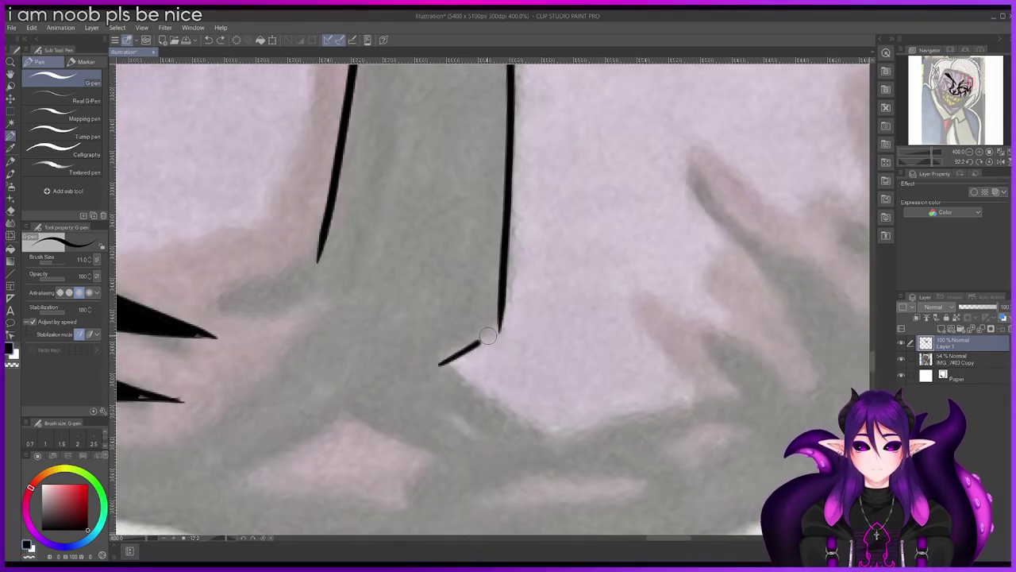
{"action": "left_click_drag", "start_coordinate": [461, 356], "coordinate": [499, 330]}
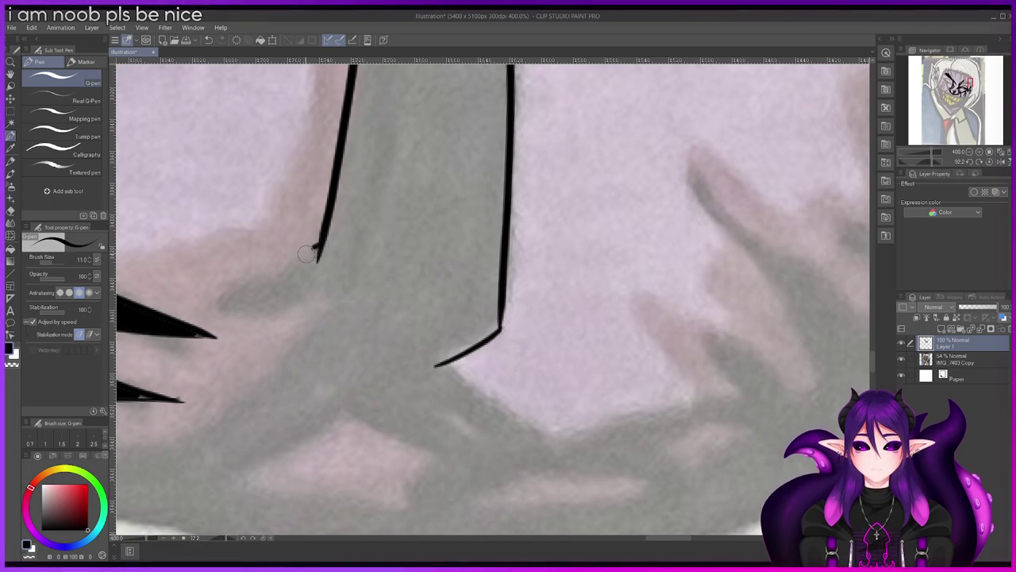
{"action": "mouse_move", "coordinate": [208, 291]}
{"action": "left_mouse_down"}
{"action": "mouse_move", "coordinate": [262, 314]}
{"action": "mouse_move", "coordinate": [305, 303]}
{"action": "left_mouse_up"}
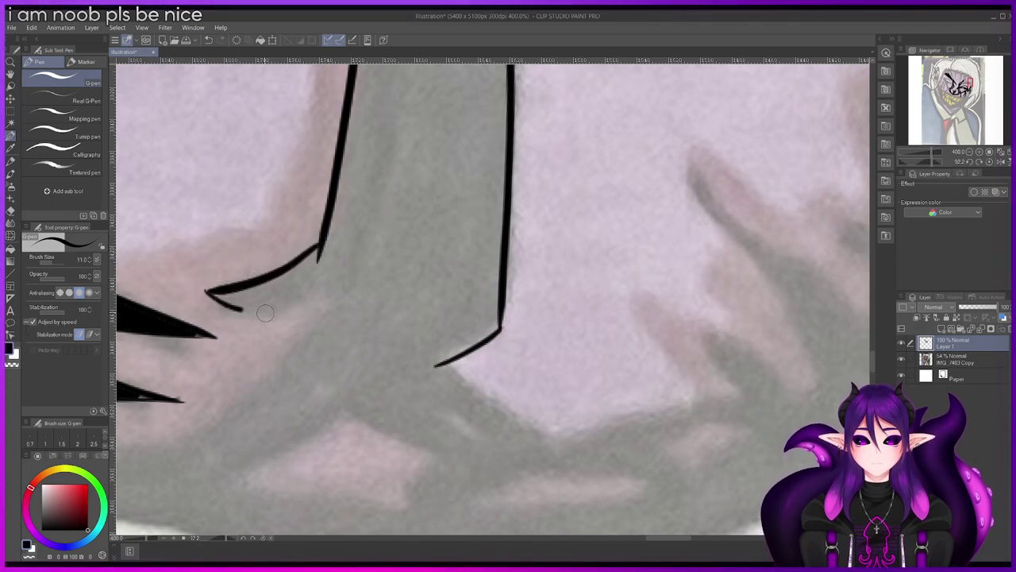
{"action": "key", "text": "ctrl+z"}
{"action": "mouse_move", "coordinate": [209, 292]}
{"action": "left_mouse_down"}
{"action": "mouse_move", "coordinate": [326, 283]}
{"action": "mouse_move", "coordinate": [295, 333]}
{"action": "mouse_move", "coordinate": [156, 456]}
{"action": "left_mouse_up"}
Step: Outline the small four-sided pink patch of skin just beyond the outer end of the right eyebrow
{"action": "mouse_move", "coordinate": [232, 490]}
{"action": "left_mouse_down"}
{"action": "mouse_move", "coordinate": [381, 391]}
{"action": "mouse_move", "coordinate": [392, 433]}
{"action": "mouse_move", "coordinate": [457, 455]}
{"action": "mouse_move", "coordinate": [404, 490]}
{"action": "left_mouse_up"}
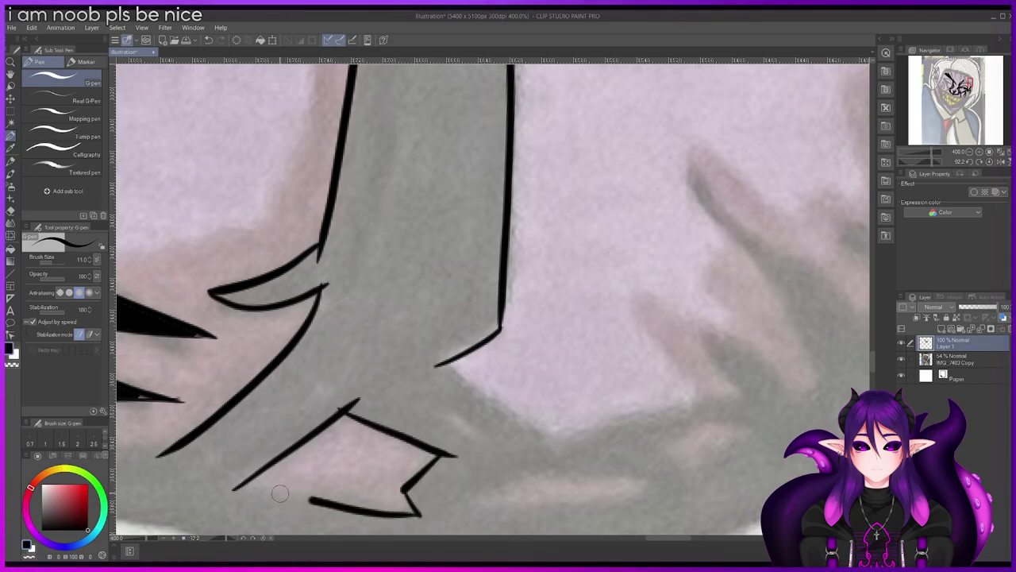
{"action": "key", "text": "ctrl+z"}
{"action": "left_click_drag", "start_coordinate": [240, 486], "coordinate": [412, 511]}
{"action": "scroll", "coordinate": [411, 511], "scroll_direction": "down", "scroll_amount": 3}
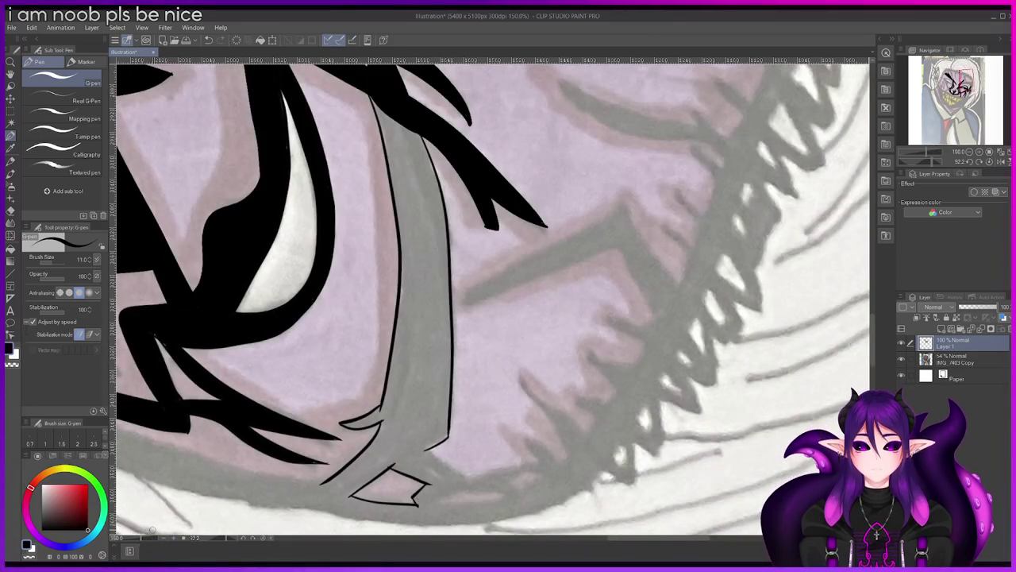
Step: Rotate the canvas back and draw a tiny narrow triangle beside the outlined skin patch
{"action": "left_click_drag", "start_coordinate": [218, 540], "coordinate": [208, 541]}
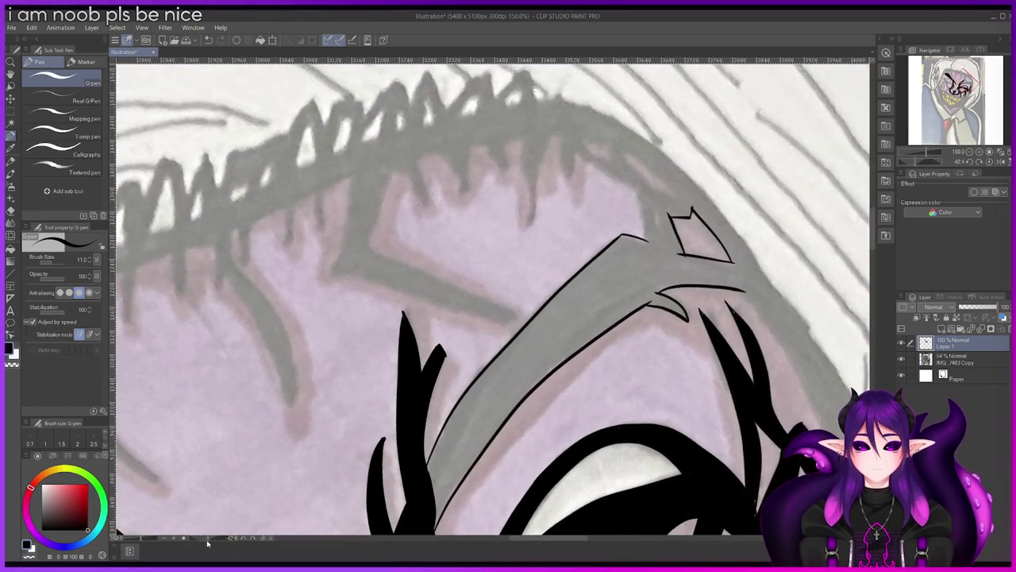
{"action": "scroll", "coordinate": [668, 228], "scroll_direction": "up", "scroll_amount": 3}
{"action": "mouse_move", "coordinate": [629, 173]}
{"action": "left_mouse_down"}
{"action": "mouse_move", "coordinate": [639, 252]}
{"action": "mouse_move", "coordinate": [649, 213]}
{"action": "left_mouse_up"}
{"action": "left_click_drag", "start_coordinate": [630, 168], "coordinate": [650, 219]}
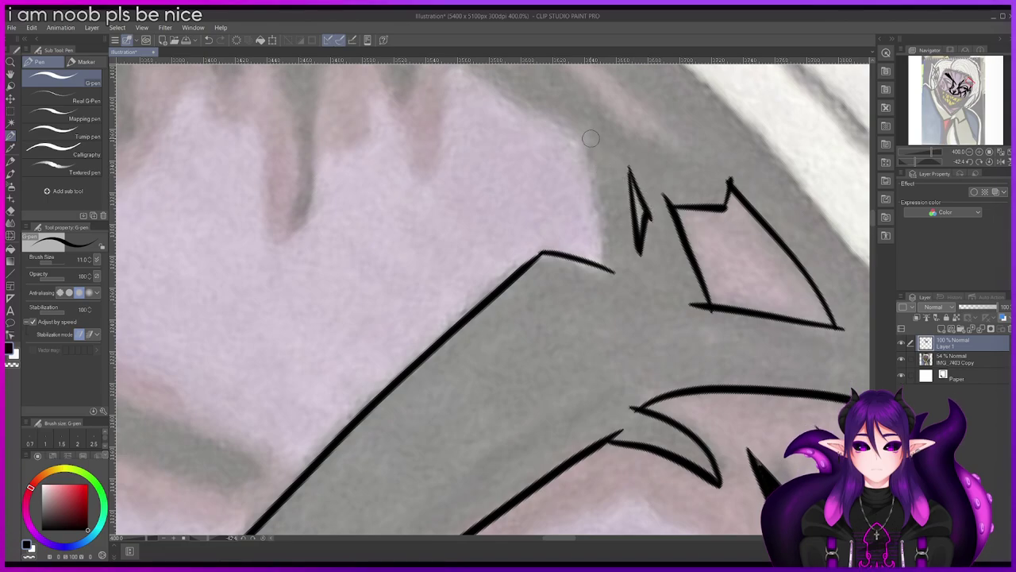
Step: Draw the forehead edge line down to the outer corner of the right eyebrow, redoing it until it follows the sketch
{"action": "key", "text": "ctrl+z"}
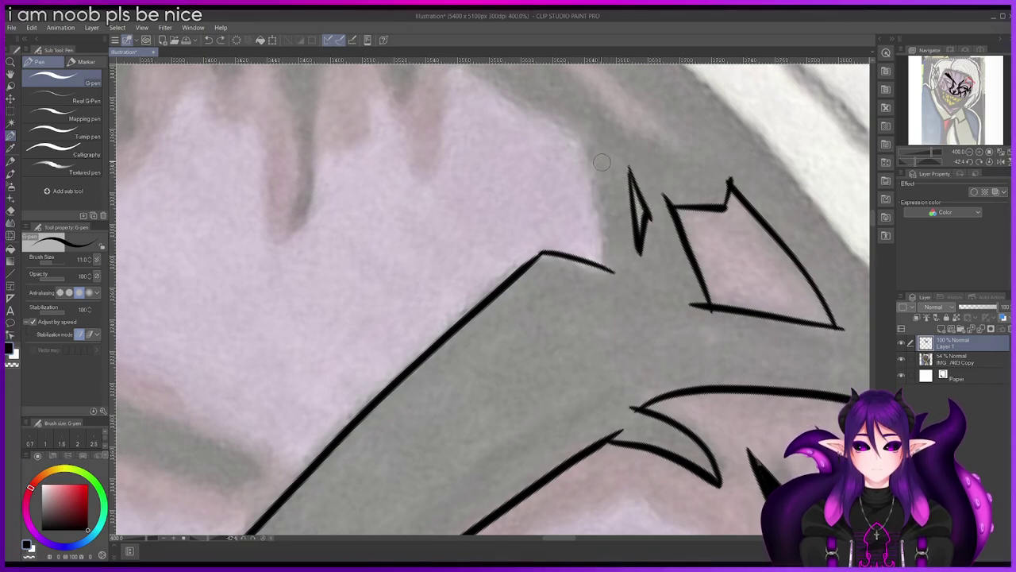
{"action": "key", "text": "ctrl+z"}
{"action": "left_click_drag", "start_coordinate": [589, 137], "coordinate": [608, 274]}
{"action": "key", "text": "ctrl+z"}
{"action": "left_click_drag", "start_coordinate": [588, 141], "coordinate": [608, 286]}
{"action": "scroll", "coordinate": [804, 262], "scroll_direction": "down", "scroll_amount": 5}
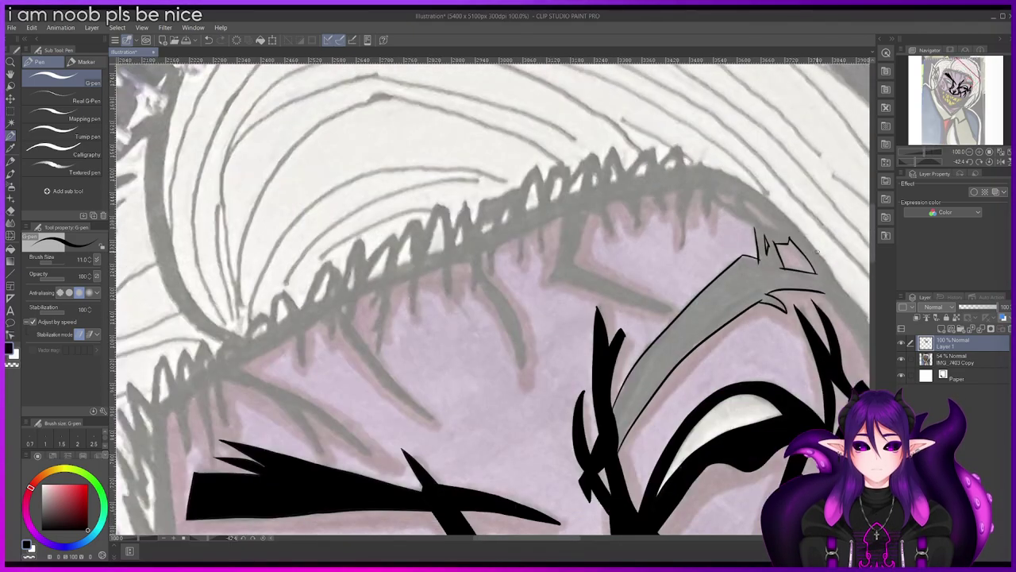
Step: Outline the elongated pink sliver near the hairline above the outer end of the right eyebrow
{"action": "scroll", "coordinate": [819, 252], "scroll_direction": "up", "scroll_amount": 5}
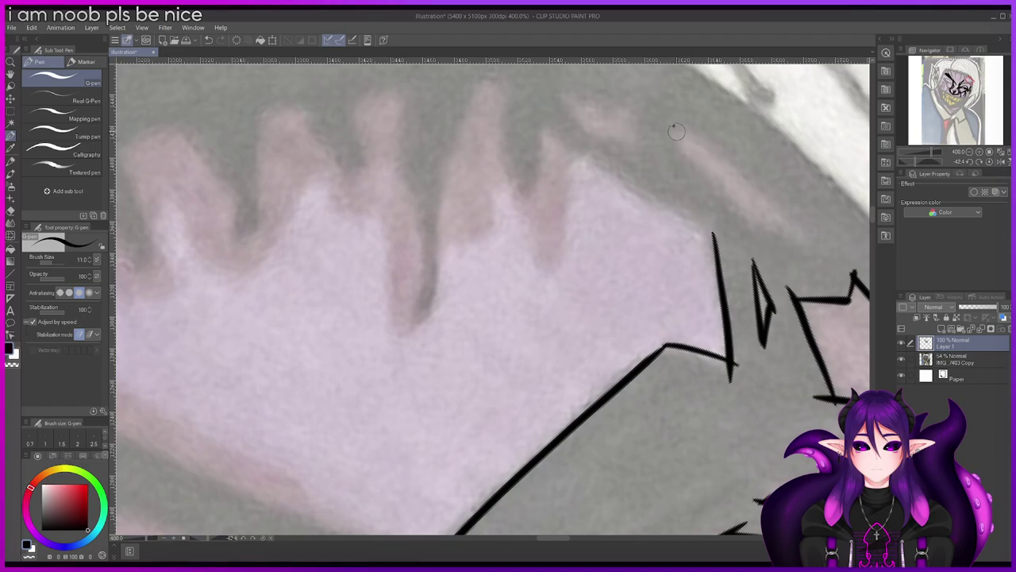
{"action": "mouse_move", "coordinate": [711, 186]}
{"action": "left_mouse_down"}
{"action": "mouse_move", "coordinate": [733, 219]}
{"action": "mouse_move", "coordinate": [745, 213]}
{"action": "mouse_move", "coordinate": [720, 209]}
{"action": "mouse_move", "coordinate": [792, 236]}
{"action": "left_mouse_up"}
{"action": "key", "text": "e"}
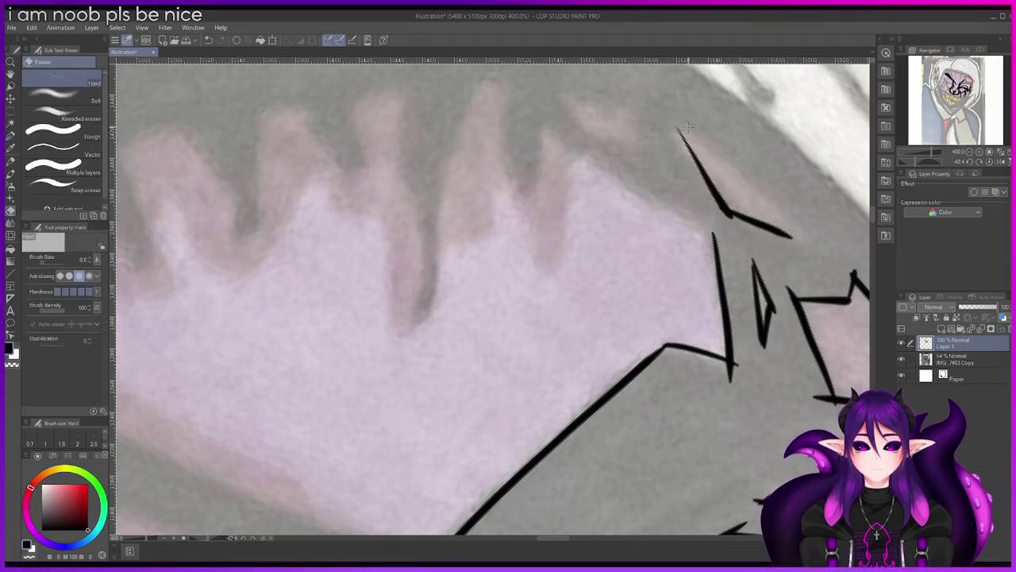
{"action": "key", "text": "p"}
{"action": "left_click_drag", "start_coordinate": [769, 205], "coordinate": [794, 235]}
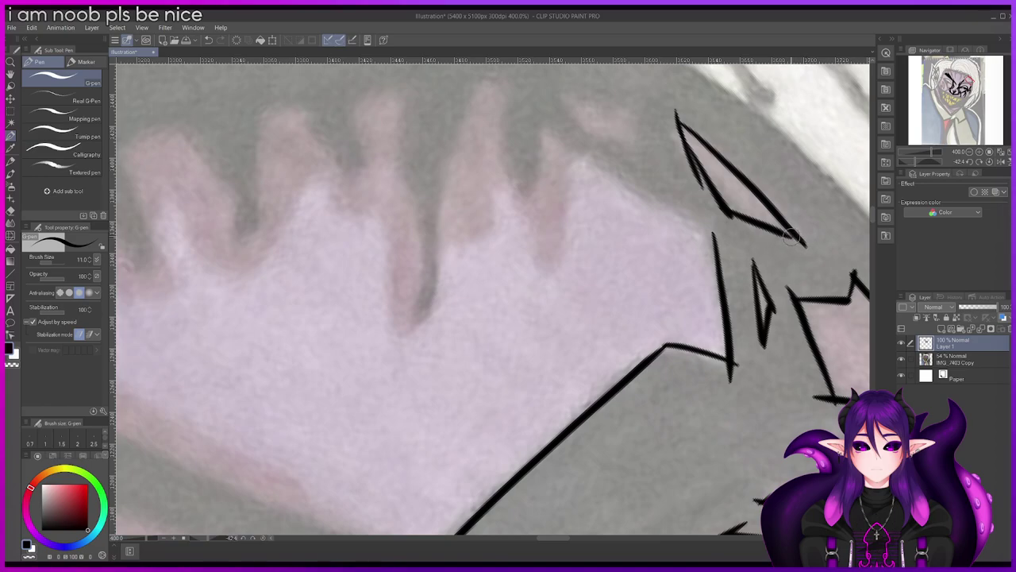
{"action": "scroll", "coordinate": [824, 308], "scroll_direction": "down", "scroll_amount": 5}
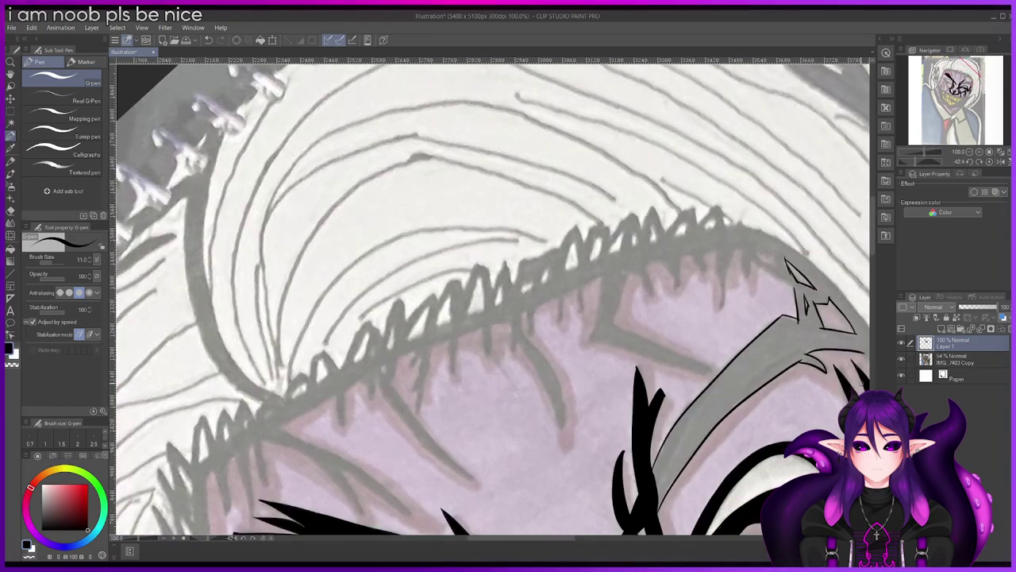
Step: Extend the right eyebrow's lower edge line outward across the grey area toward the white hair
{"action": "left_click_drag", "start_coordinate": [876, 251], "coordinate": [872, 276]}
{"action": "left_click_drag", "start_coordinate": [521, 538], "coordinate": [591, 538]}
{"action": "scroll", "coordinate": [489, 192], "scroll_direction": "up", "scroll_amount": 1}
{"action": "scroll", "coordinate": [490, 192], "scroll_direction": "up", "scroll_amount": 5}
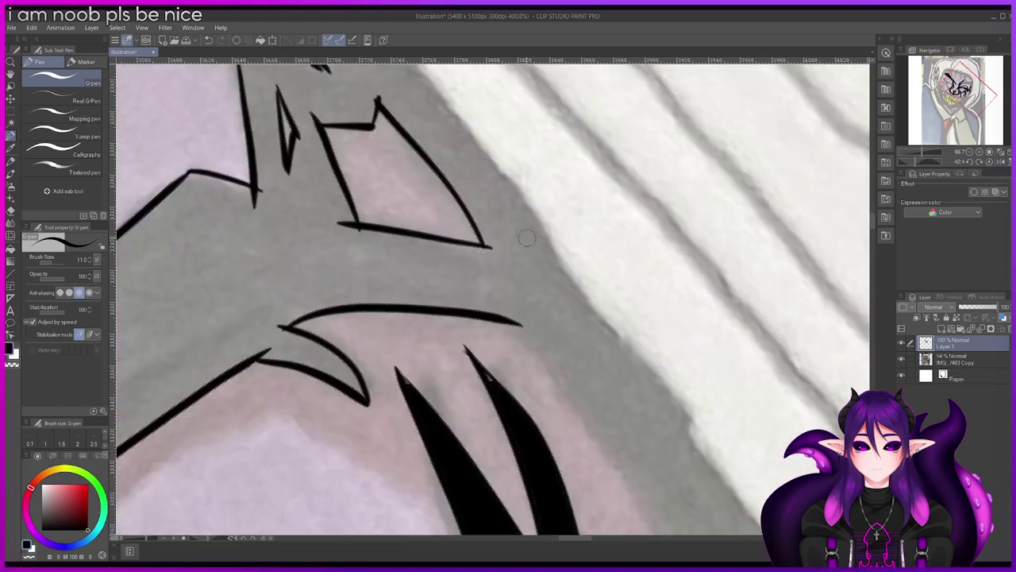
{"action": "left_click_drag", "start_coordinate": [524, 318], "coordinate": [559, 330]}
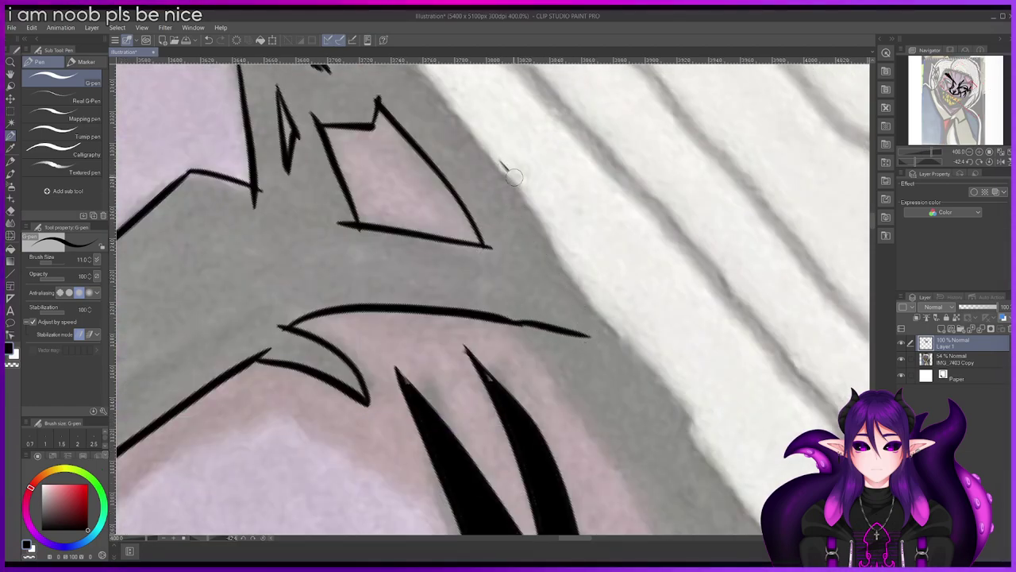
Step: Draw the right eyebrow's outer edge along the hair boundary, redoing it longer and thickening its lower end
{"action": "left_click_drag", "start_coordinate": [502, 163], "coordinate": [568, 266]}
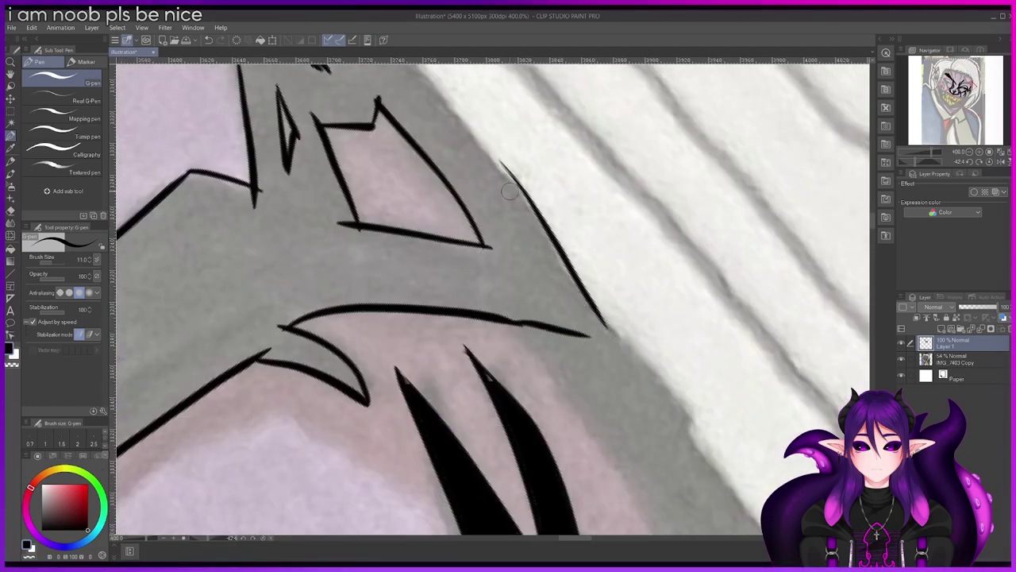
{"action": "key", "text": "p"}
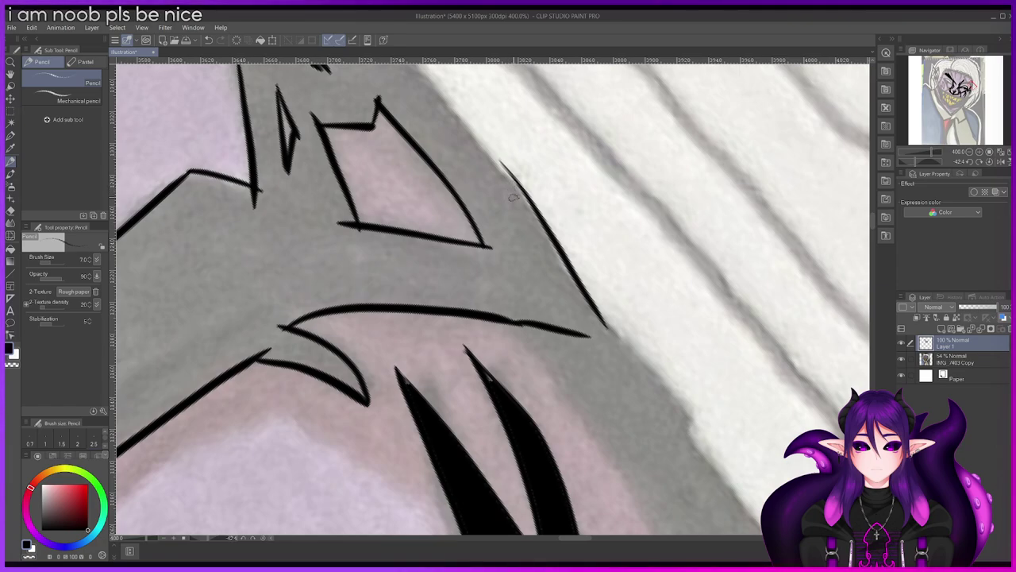
{"action": "key", "text": "p"}
{"action": "key", "text": "ctrl+z"}
{"action": "left_click_drag", "start_coordinate": [486, 150], "coordinate": [624, 357]}
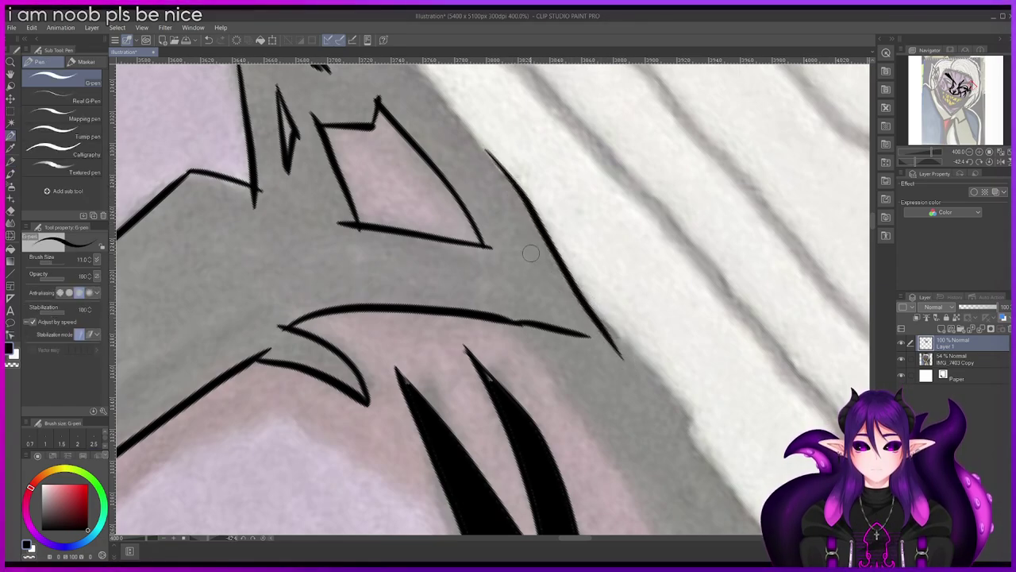
{"action": "left_click_drag", "start_coordinate": [579, 289], "coordinate": [623, 353]}
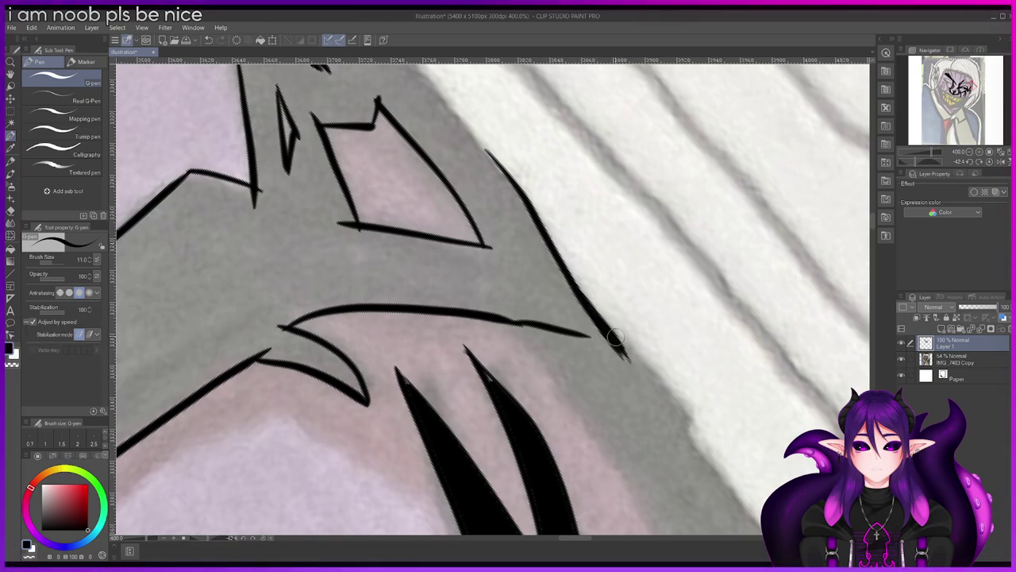
Step: Continue the outer edge up along the hair to a pointed tip and join it down to the eyebrow's inner edge
{"action": "left_click_drag", "start_coordinate": [872, 223], "coordinate": [872, 216]}
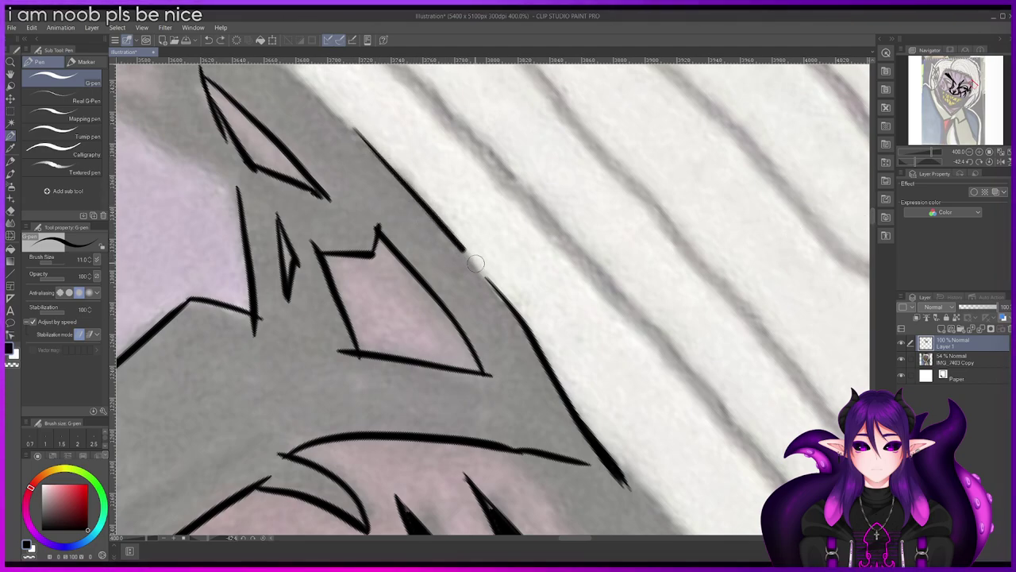
{"action": "left_click_drag", "start_coordinate": [872, 219], "coordinate": [875, 216]}
{"action": "scroll", "coordinate": [876, 216], "scroll_direction": "up", "scroll_amount": 1}
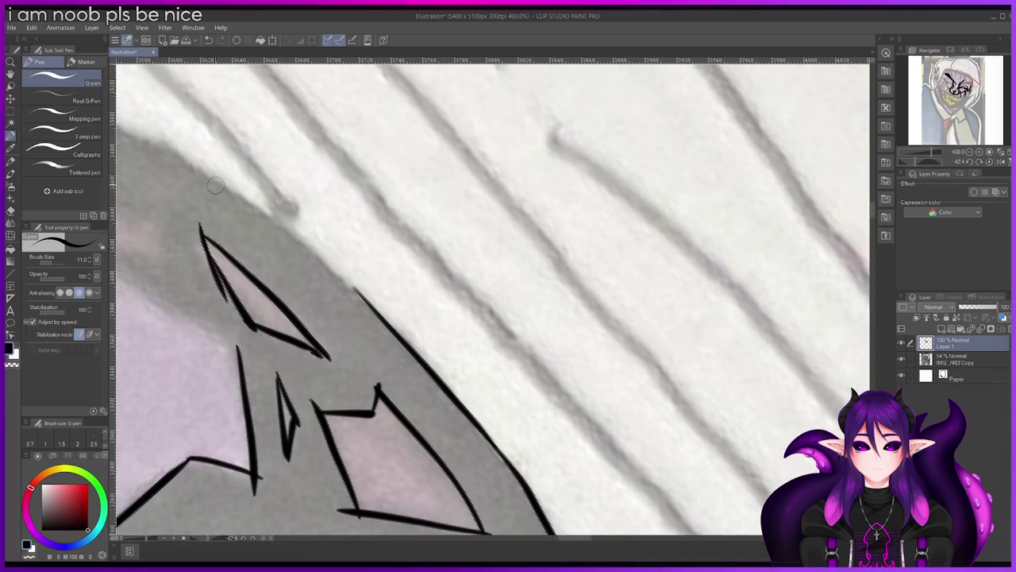
{"action": "left_click_drag", "start_coordinate": [294, 242], "coordinate": [364, 297]}
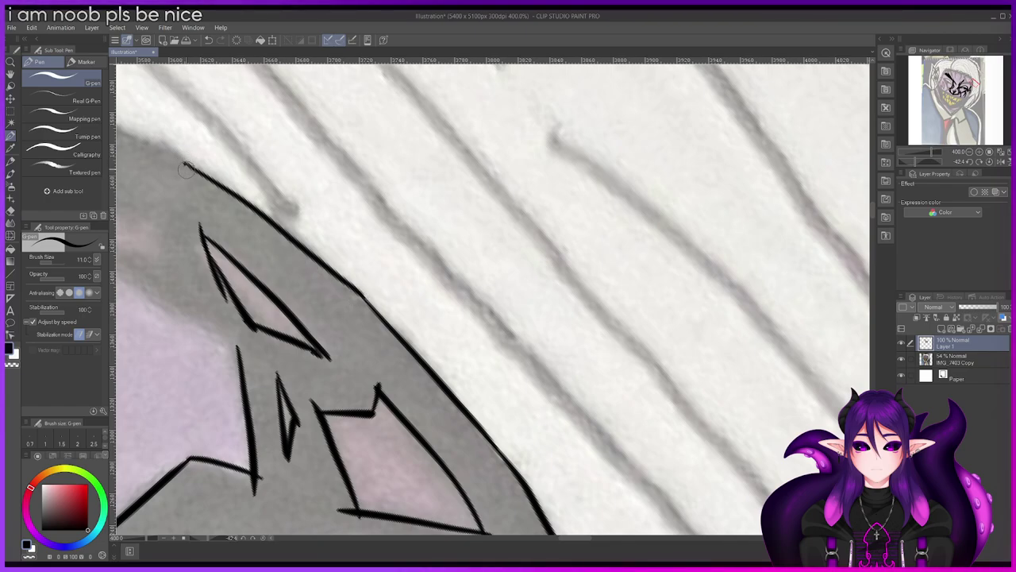
{"action": "left_click_drag", "start_coordinate": [185, 165], "coordinate": [204, 248]}
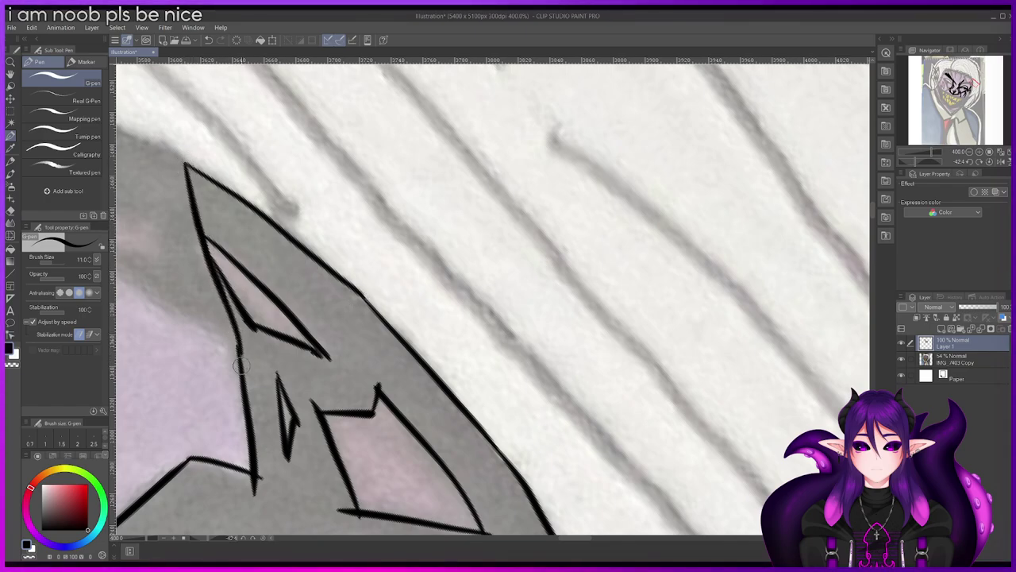
Step: Try to fill the outlined right eyebrow with black, and undo the fill
{"action": "scroll", "coordinate": [195, 242], "scroll_direction": "down", "scroll_amount": 2}
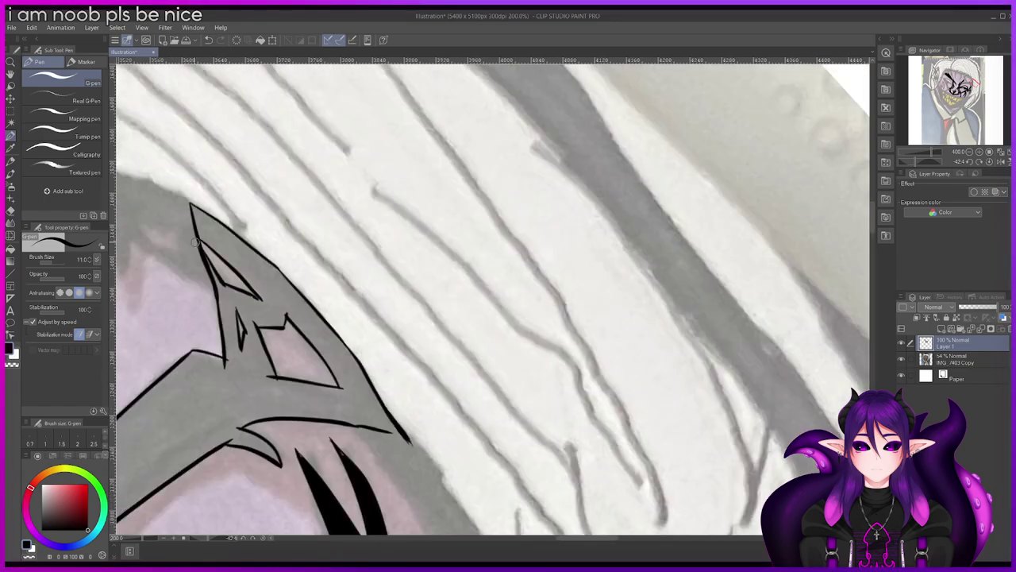
{"action": "scroll", "coordinate": [196, 242], "scroll_direction": "down", "scroll_amount": 3}
{"action": "left_click_drag", "start_coordinate": [644, 541], "coordinate": [630, 541]}
{"action": "left_click_drag", "start_coordinate": [871, 258], "coordinate": [871, 272]}
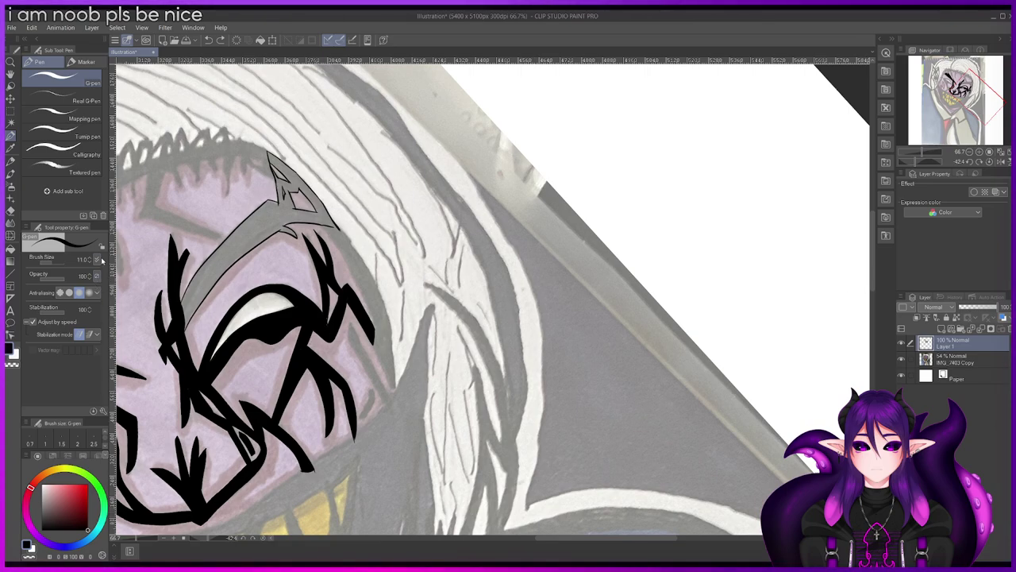
{"action": "key", "text": "g"}
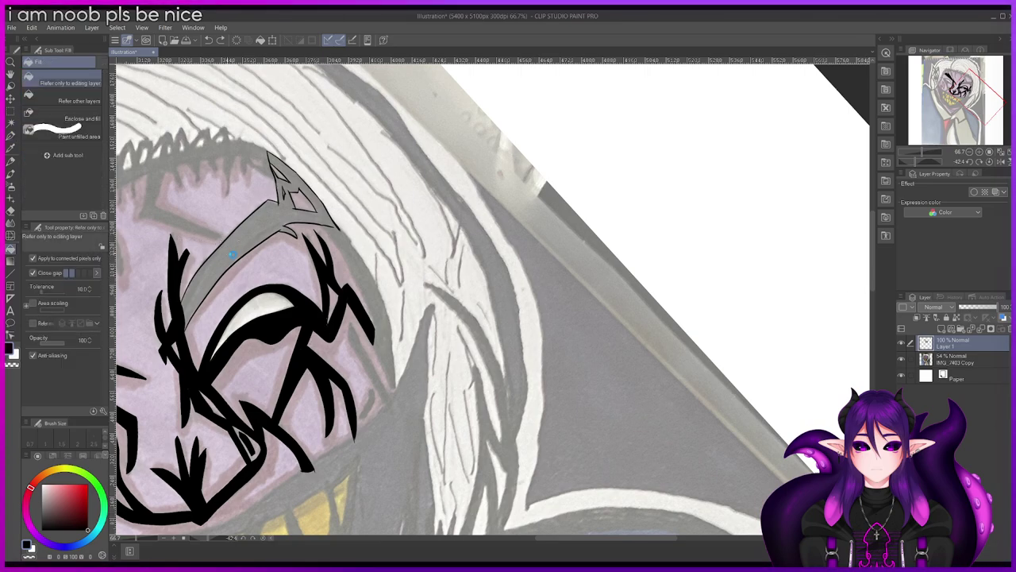
{"action": "left_click", "coordinate": [232, 255]}
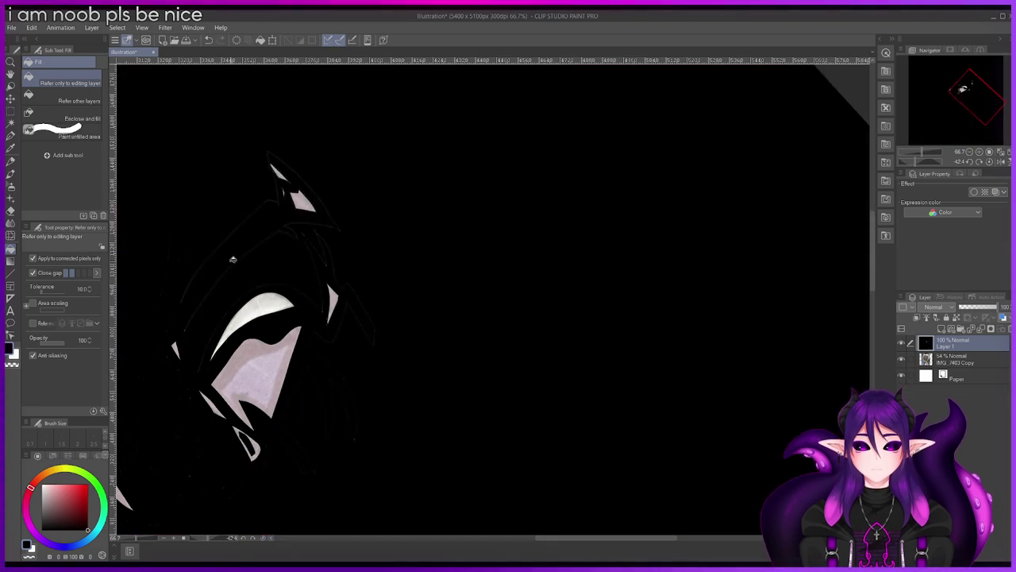
{"action": "key", "text": "ctrl+z"}
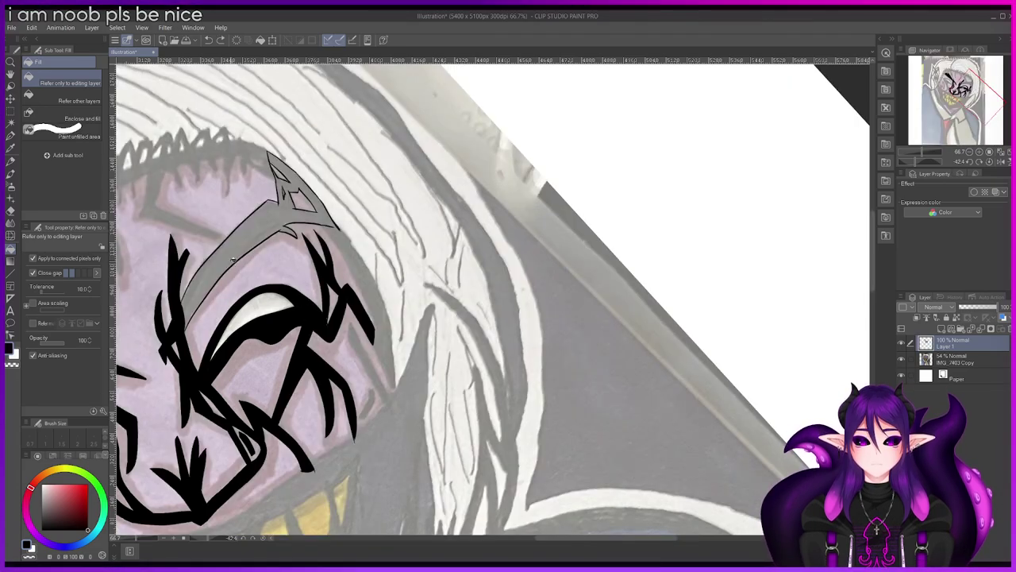
Step: Find and close the gap in the right eyebrow outline at its lower outer corner
{"action": "key", "text": "p"}
{"action": "scroll", "coordinate": [297, 206], "scroll_direction": "up", "scroll_amount": 4}
{"action": "scroll", "coordinate": [298, 208], "scroll_direction": "up", "scroll_amount": 5}
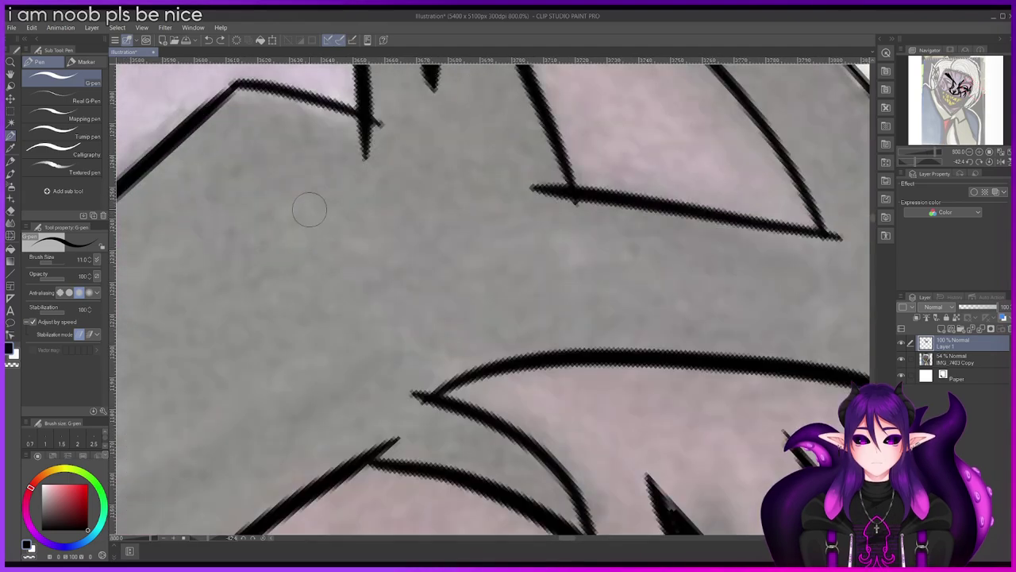
{"action": "scroll", "coordinate": [299, 208], "scroll_direction": "down", "scroll_amount": 5}
{"action": "scroll", "coordinate": [488, 248], "scroll_direction": "up", "scroll_amount": 2}
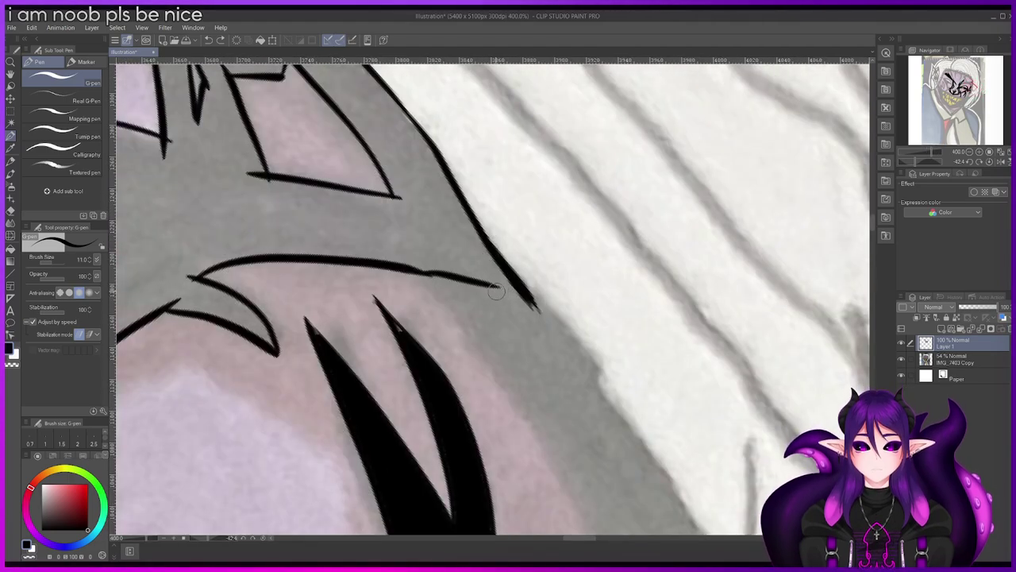
{"action": "scroll", "coordinate": [509, 285], "scroll_direction": "down", "scroll_amount": 4}
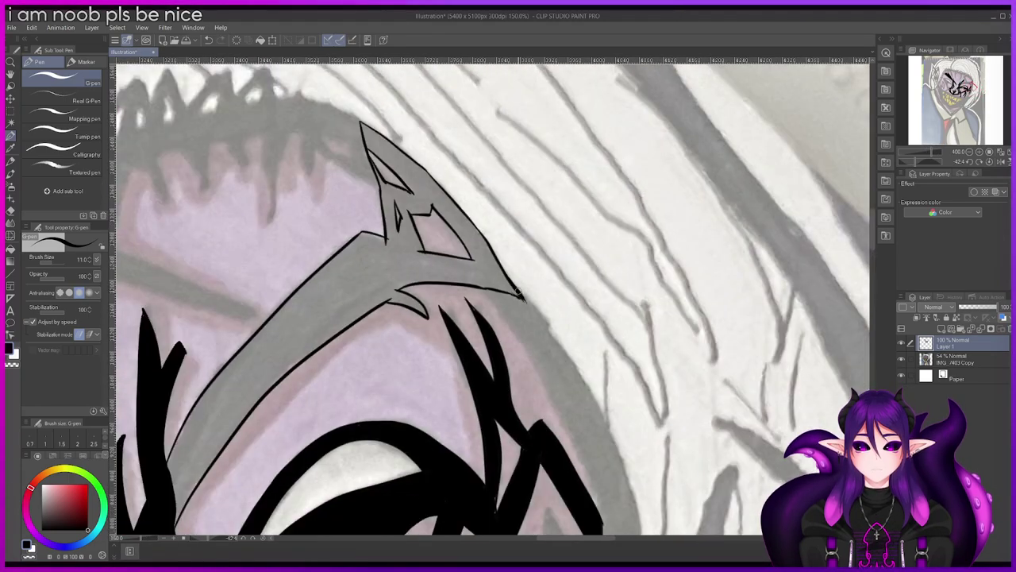
Step: Fill the closed right eyebrow outline with black and check around its small cutouts for unfilled specks
{"action": "key", "text": "g"}
{"action": "left_click", "coordinate": [491, 265]}
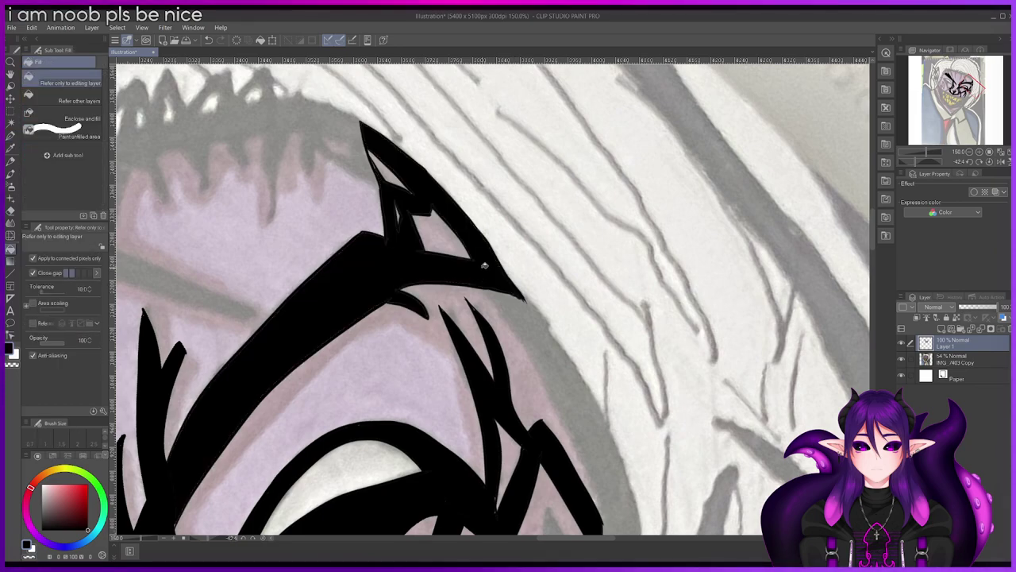
{"action": "key", "text": "p"}
{"action": "scroll", "coordinate": [417, 235], "scroll_direction": "up", "scroll_amount": 6}
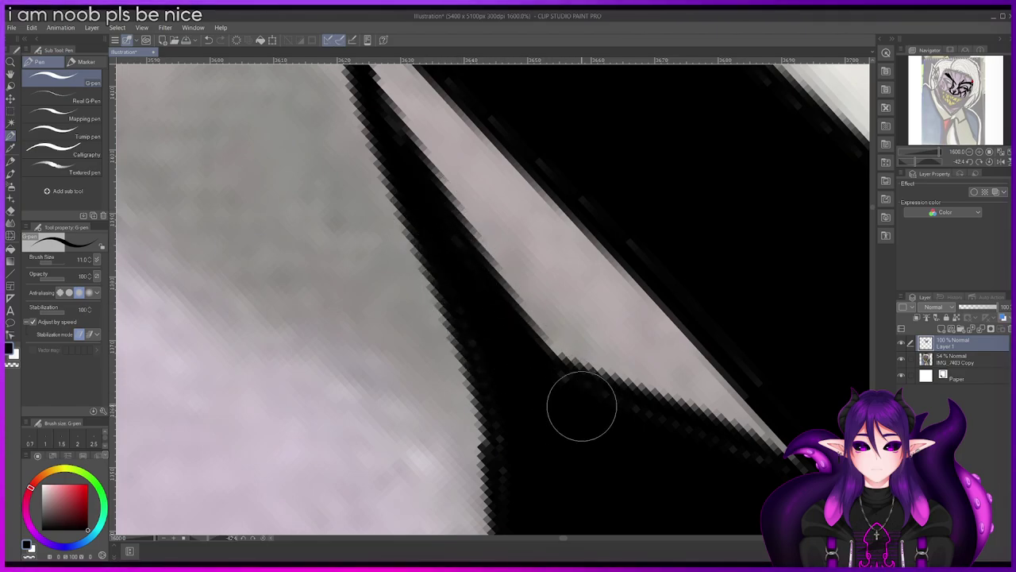
{"action": "scroll", "coordinate": [575, 400], "scroll_direction": "down", "scroll_amount": 6}
{"action": "scroll", "coordinate": [688, 436], "scroll_direction": "up", "scroll_amount": 6}
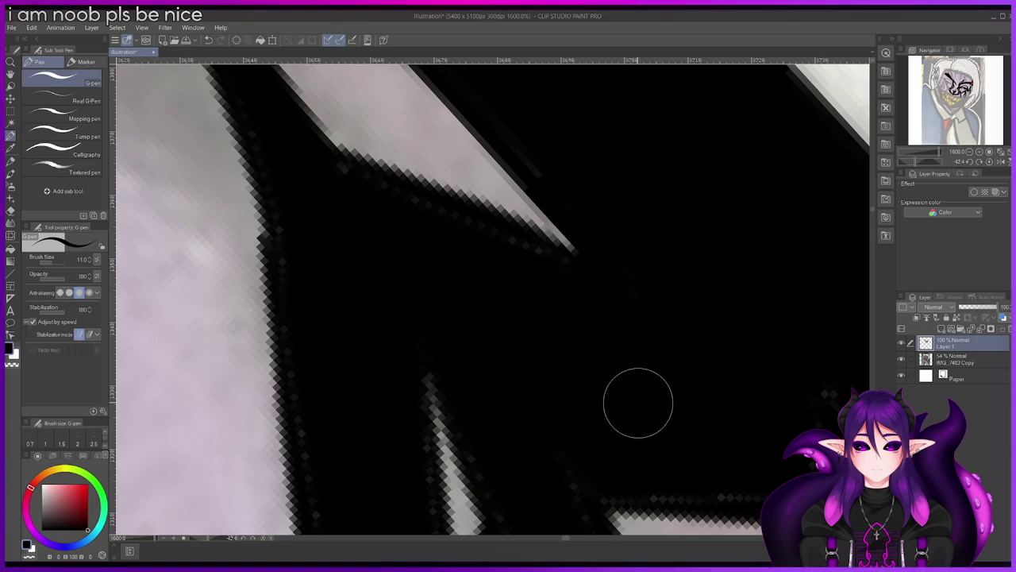
{"action": "scroll", "coordinate": [635, 367], "scroll_direction": "down", "scroll_amount": 5}
{"action": "left_click_drag", "start_coordinate": [873, 218], "coordinate": [873, 237]}
{"action": "scroll", "coordinate": [842, 251], "scroll_direction": "down", "scroll_amount": 3}
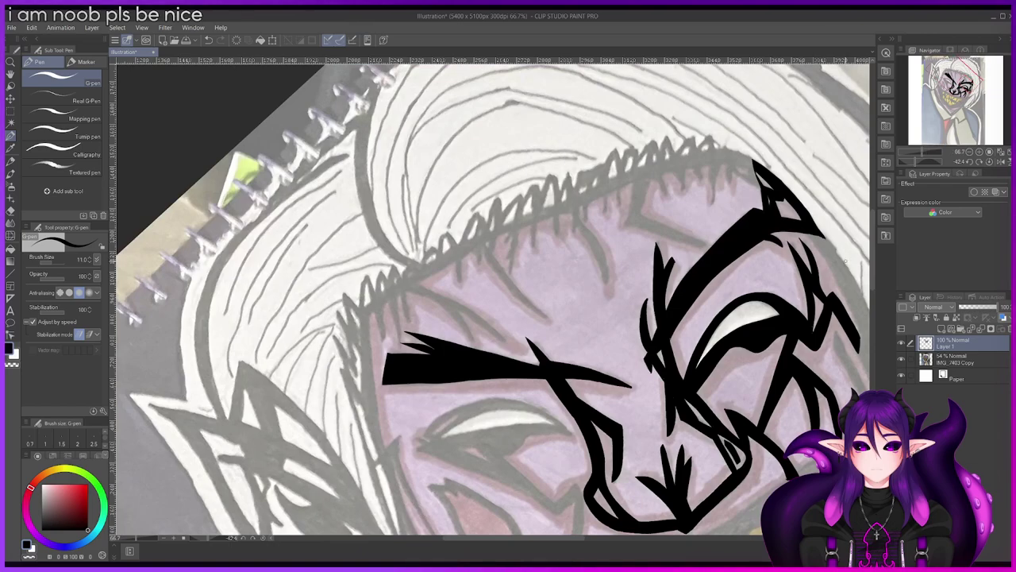
Step: Draw the nose-side edge of the long mark running from the left cheek down to the mouth
{"action": "scroll", "coordinate": [843, 251], "scroll_direction": "down", "scroll_amount": 2}
{"action": "left_click_drag", "start_coordinate": [552, 541], "coordinate": [622, 541]}
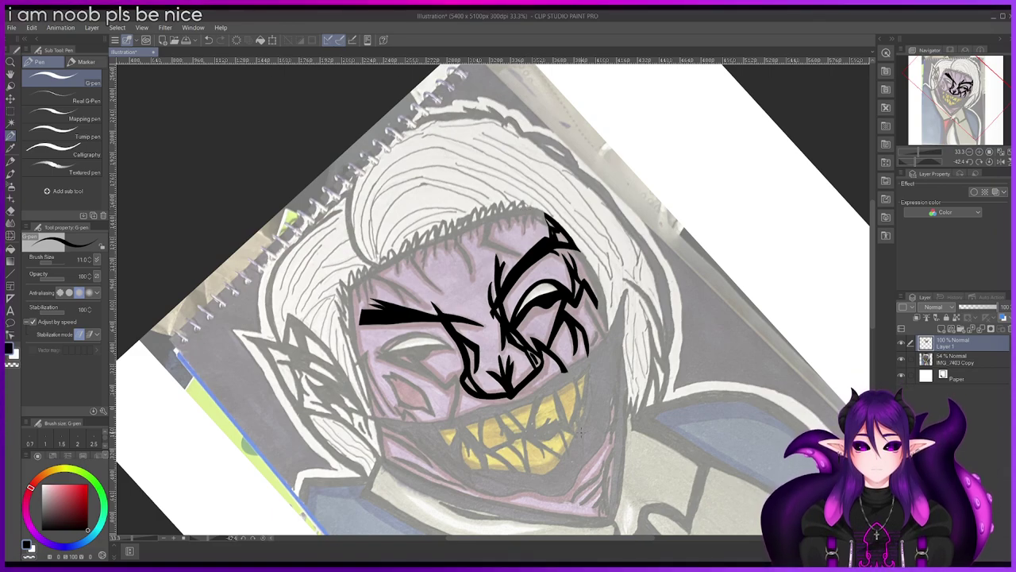
{"action": "scroll", "coordinate": [466, 393], "scroll_direction": "up", "scroll_amount": 4}
{"action": "scroll", "coordinate": [463, 360], "scroll_direction": "down", "scroll_amount": 4}
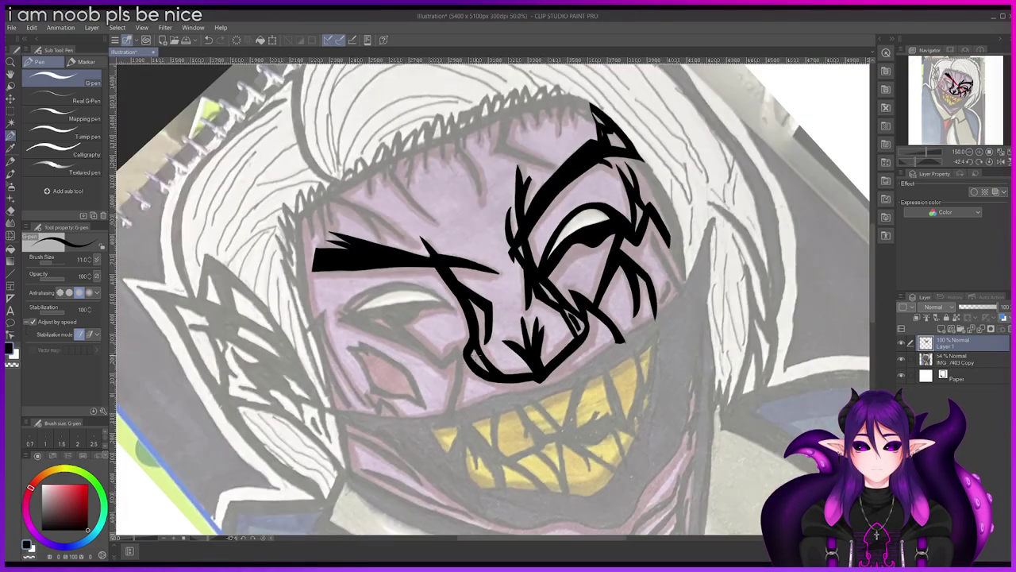
{"action": "scroll", "coordinate": [450, 401], "scroll_direction": "up", "scroll_amount": 4}
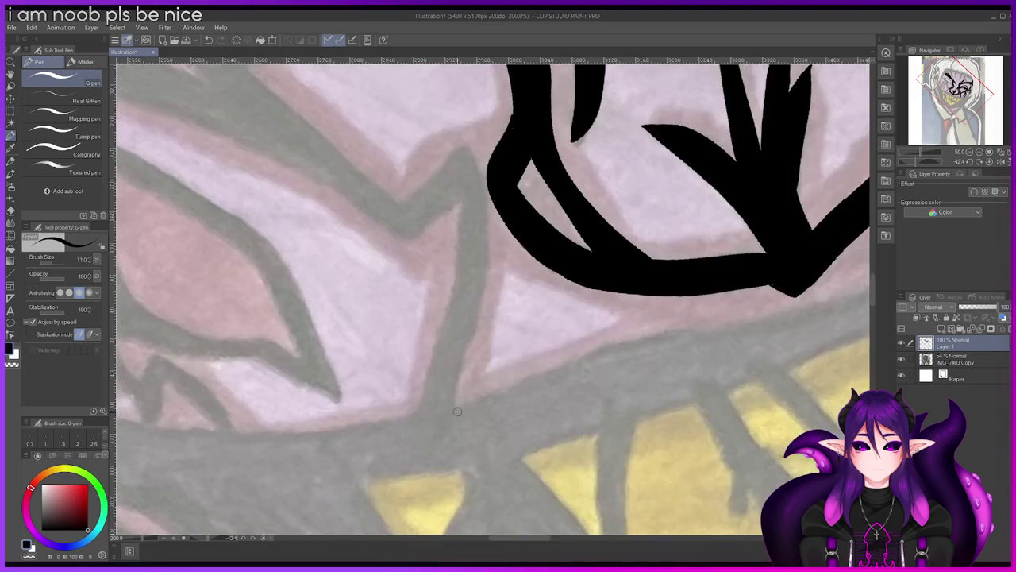
{"action": "mouse_move", "coordinate": [484, 290]}
{"action": "left_mouse_down"}
{"action": "mouse_move", "coordinate": [477, 357]}
{"action": "mouse_move", "coordinate": [450, 425]}
{"action": "left_mouse_up"}
{"action": "left_click_drag", "start_coordinate": [465, 143], "coordinate": [487, 203]}
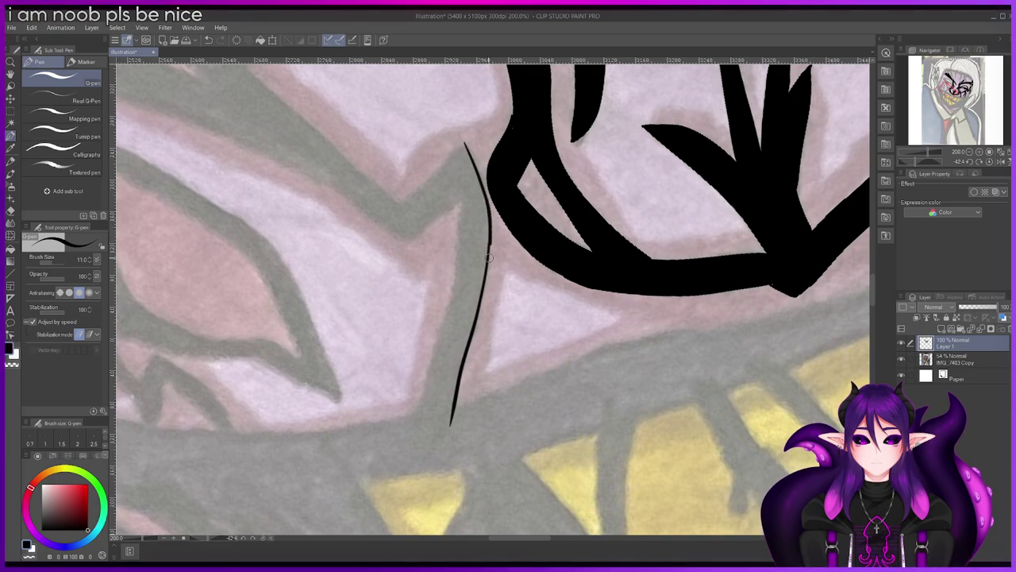
Step: Outline the pointed bend of the left cheek mark and draw its other edge down to the mouth
{"action": "scroll", "coordinate": [449, 127], "scroll_direction": "up", "scroll_amount": 2}
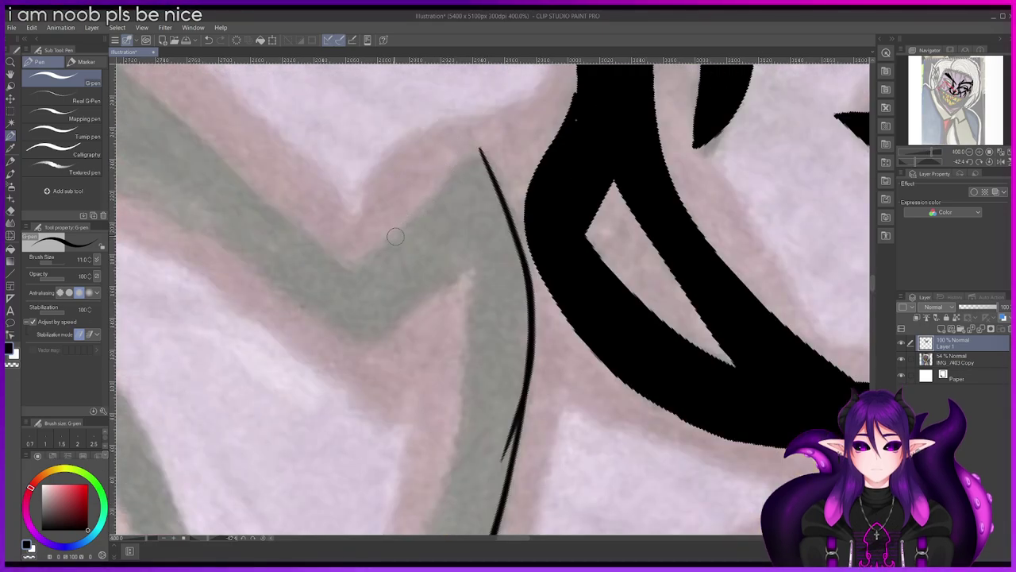
{"action": "mouse_move", "coordinate": [351, 263]}
{"action": "left_mouse_down"}
{"action": "mouse_move", "coordinate": [447, 189]}
{"action": "mouse_move", "coordinate": [481, 145]}
{"action": "mouse_move", "coordinate": [383, 243]}
{"action": "mouse_move", "coordinate": [480, 149]}
{"action": "left_mouse_up"}
{"action": "left_click_drag", "start_coordinate": [481, 259], "coordinate": [358, 347]}
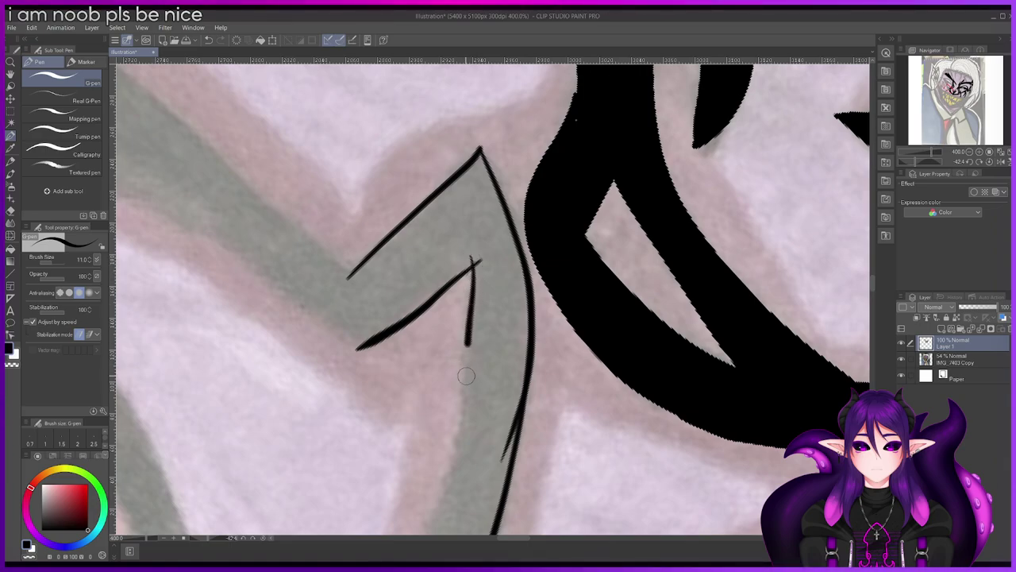
{"action": "left_click_drag", "start_coordinate": [466, 372], "coordinate": [457, 452]}
{"action": "scroll", "coordinate": [492, 302], "scroll_direction": "down", "scroll_amount": 3}
{"action": "left_click_drag", "start_coordinate": [446, 208], "coordinate": [371, 428]}
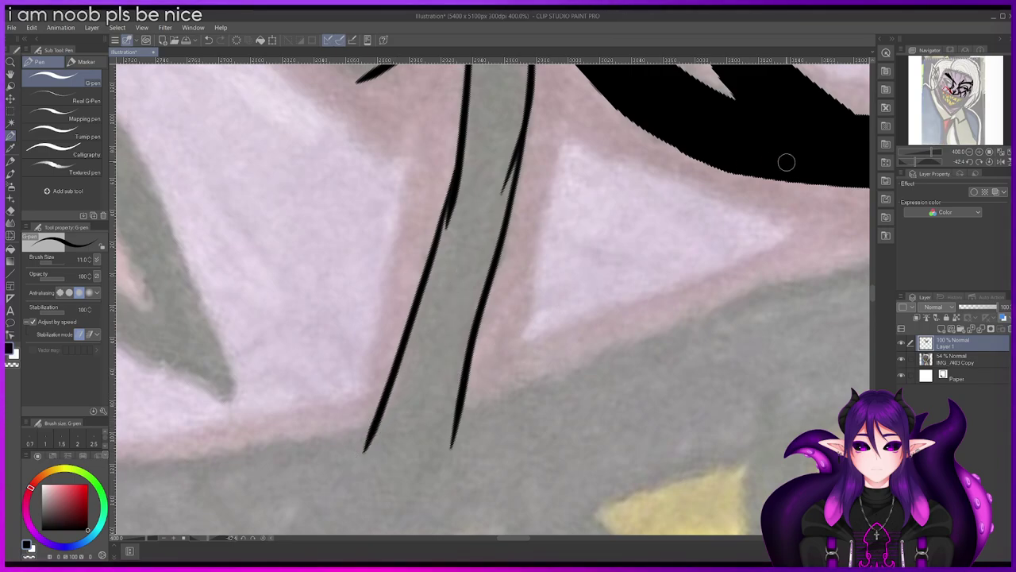
Step: Draw the edge from the cheek mark up to the left eye's underside, trying and undoing the next lid segment
{"action": "scroll", "coordinate": [748, 218], "scroll_direction": "down", "scroll_amount": 4}
{"action": "left_click_drag", "start_coordinate": [873, 298], "coordinate": [875, 280]}
{"action": "scroll", "coordinate": [704, 307], "scroll_direction": "up", "scroll_amount": 1}
{"action": "scroll", "coordinate": [516, 247], "scroll_direction": "up", "scroll_amount": 1}
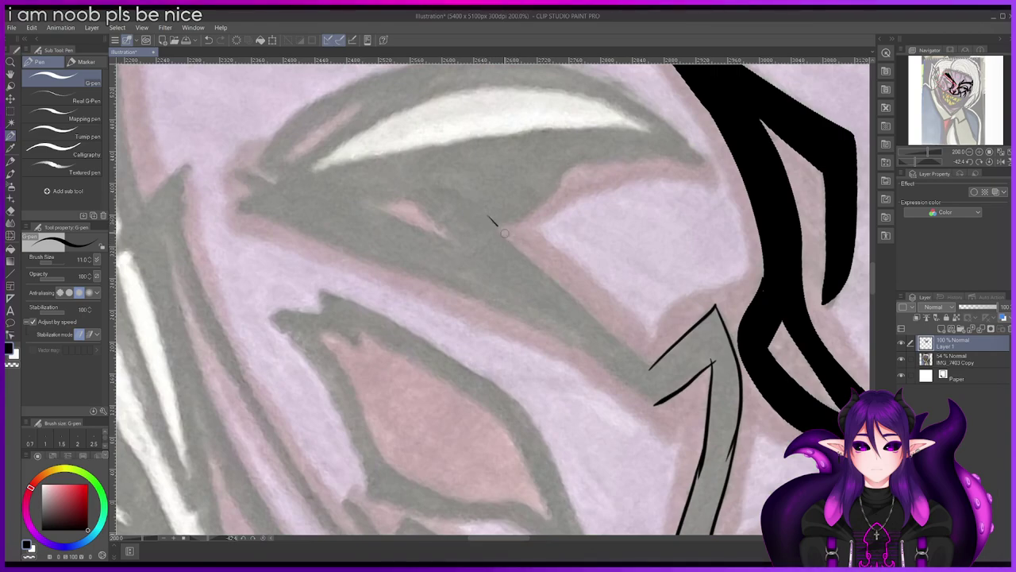
{"action": "mouse_move", "coordinate": [646, 362]}
{"action": "left_mouse_down"}
{"action": "mouse_move", "coordinate": [522, 216]}
{"action": "mouse_move", "coordinate": [559, 181]}
{"action": "left_mouse_up"}
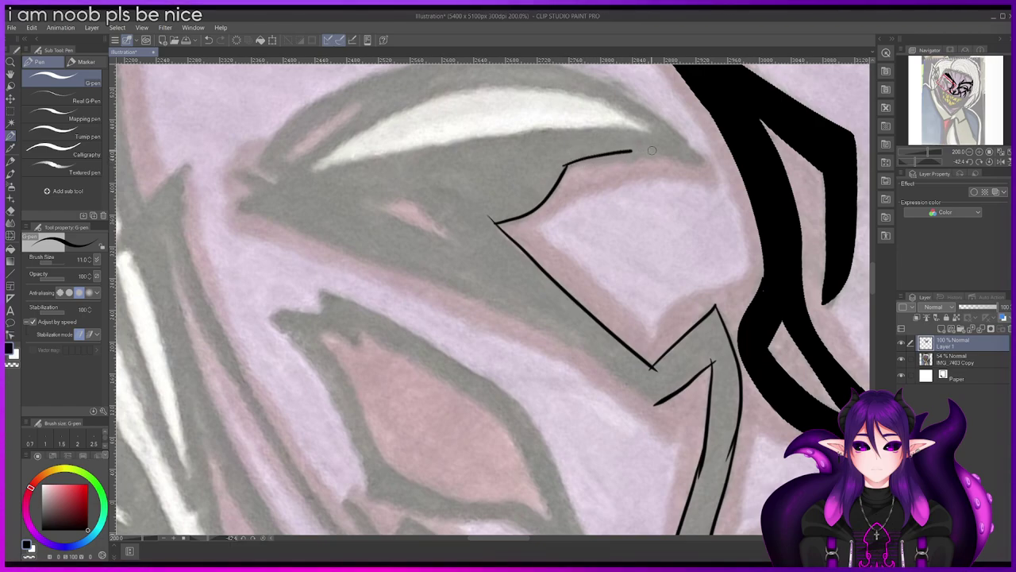
{"action": "left_click_drag", "start_coordinate": [569, 165], "coordinate": [658, 152]}
{"action": "key", "text": "ctrl+z"}
Step: Draw the left eye's underside edge to its pointed inner corner and start the line back up beside the white
{"action": "scroll", "coordinate": [854, 283], "scroll_direction": "up", "scroll_amount": 5}
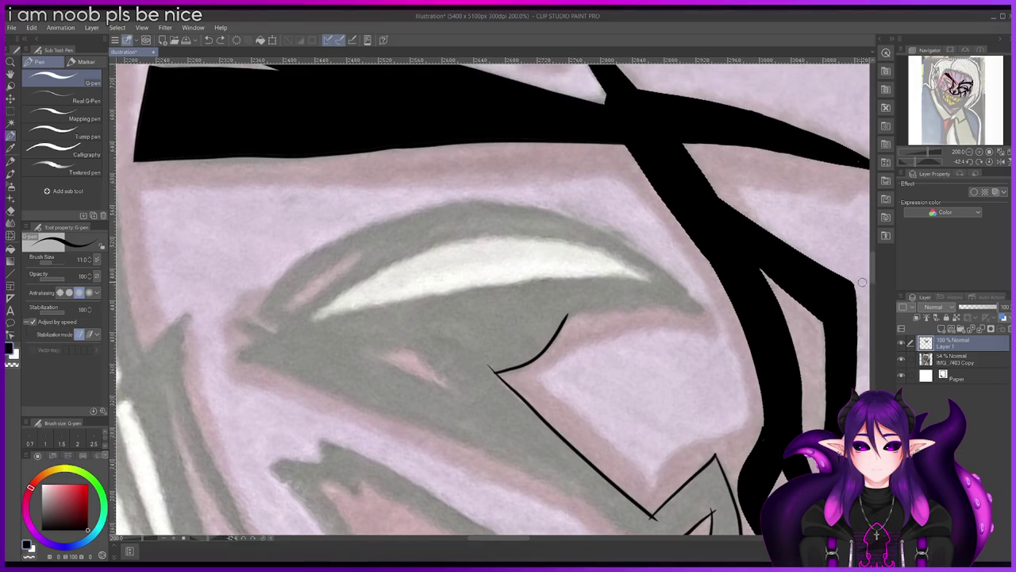
{"action": "left_click_drag", "start_coordinate": [209, 538], "coordinate": [221, 543]}
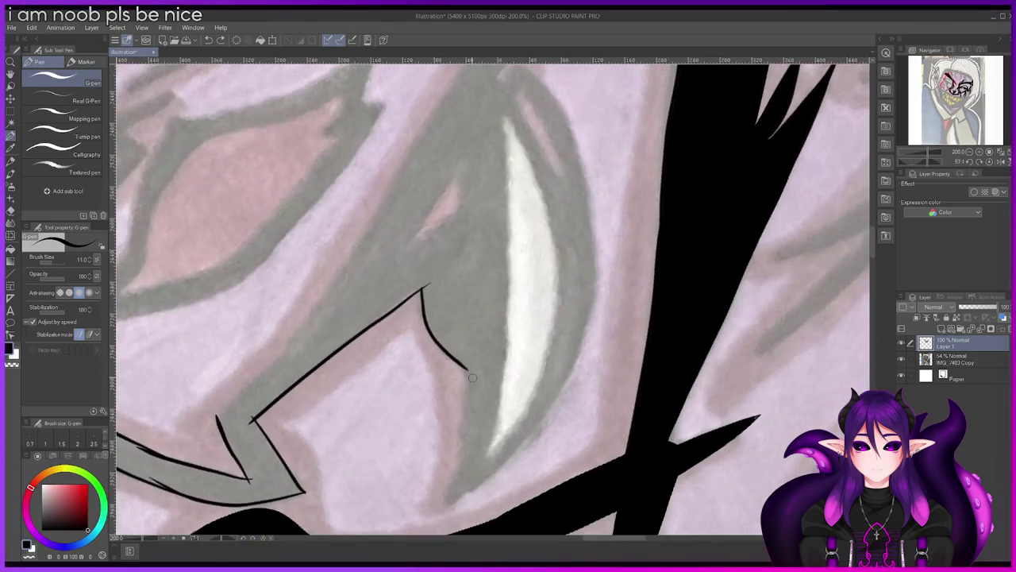
{"action": "left_click_drag", "start_coordinate": [464, 367], "coordinate": [467, 386]}
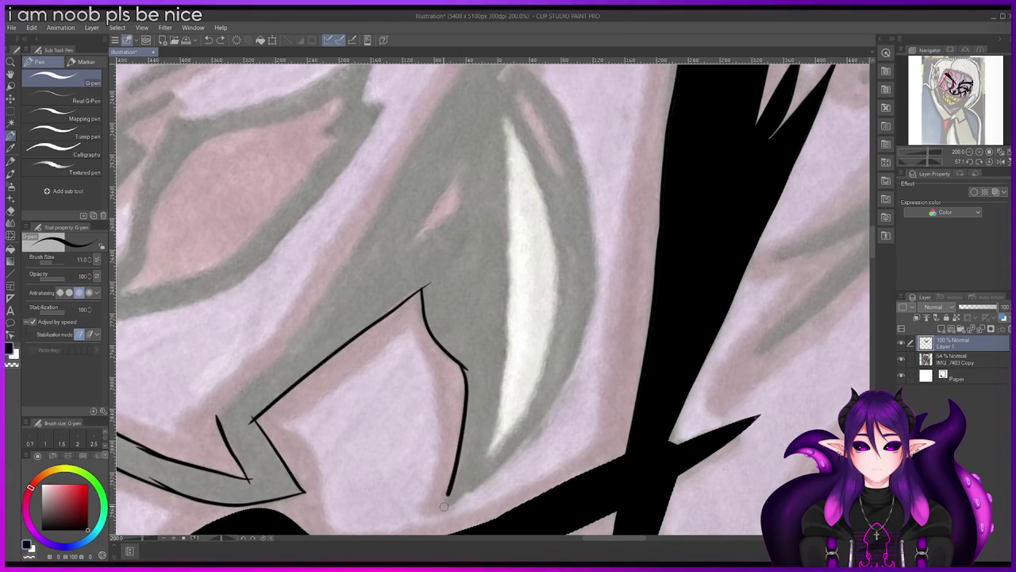
{"action": "mouse_move", "coordinate": [446, 502]}
{"action": "left_mouse_down"}
{"action": "mouse_move", "coordinate": [490, 452]}
{"action": "mouse_move", "coordinate": [500, 371]}
{"action": "left_mouse_up"}
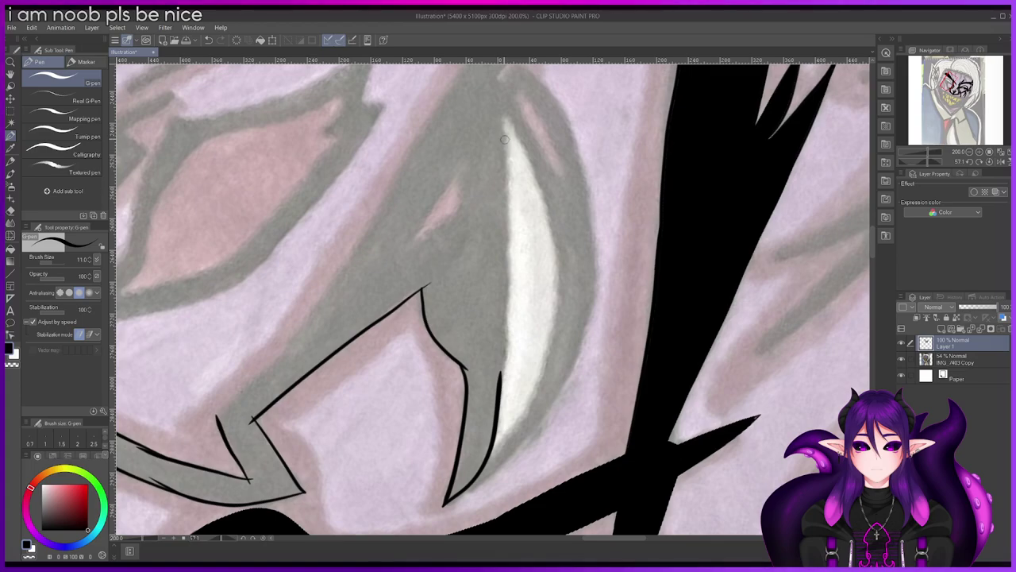
Step: Outline the white crescent of the left eye and draw the long upper-lid curve around it from the inner corner
{"action": "key", "text": "ctrl+z"}
{"action": "left_click_drag", "start_coordinate": [501, 112], "coordinate": [498, 400]}
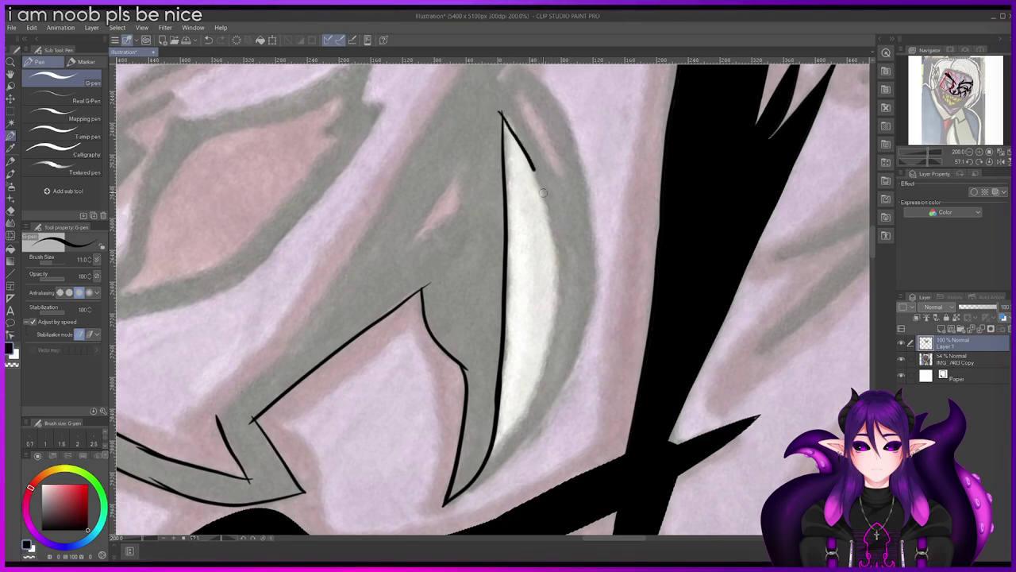
{"action": "left_click_drag", "start_coordinate": [554, 235], "coordinate": [537, 387]}
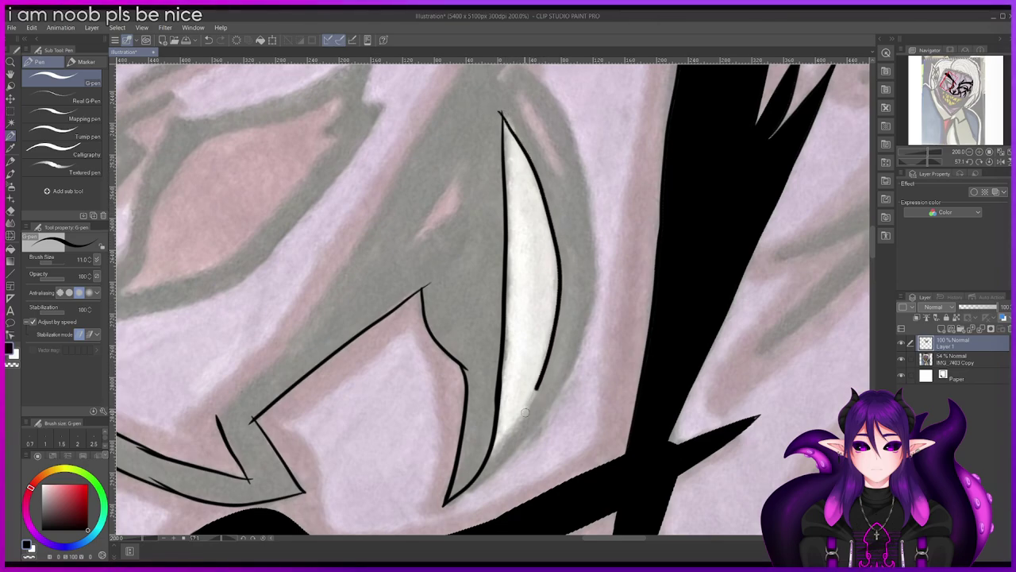
{"action": "mouse_move", "coordinate": [513, 431]}
{"action": "left_mouse_down"}
{"action": "mouse_move", "coordinate": [456, 494]}
{"action": "mouse_move", "coordinate": [525, 444]}
{"action": "mouse_move", "coordinate": [585, 340]}
{"action": "left_mouse_up"}
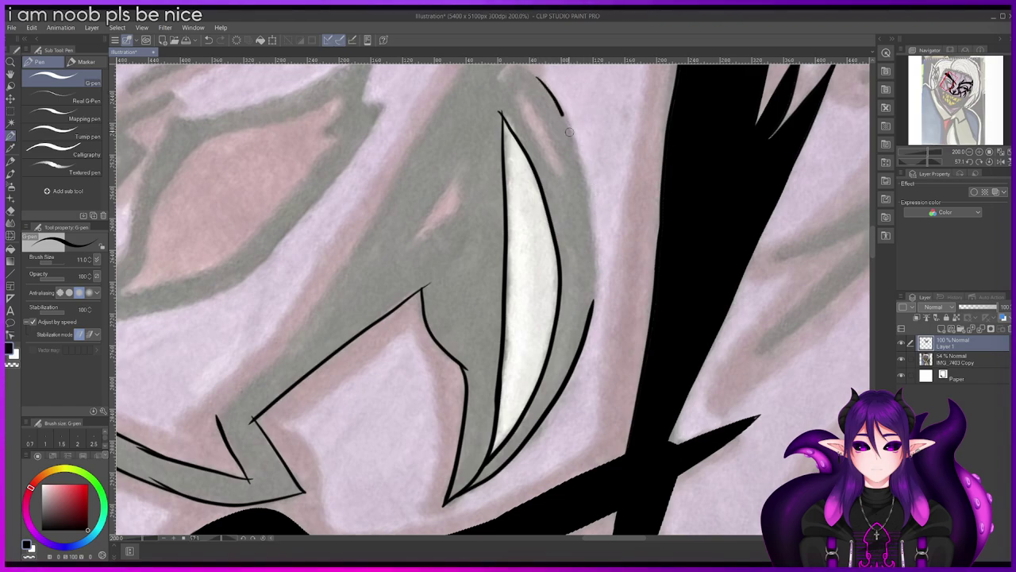
{"action": "left_click_drag", "start_coordinate": [588, 191], "coordinate": [589, 305]}
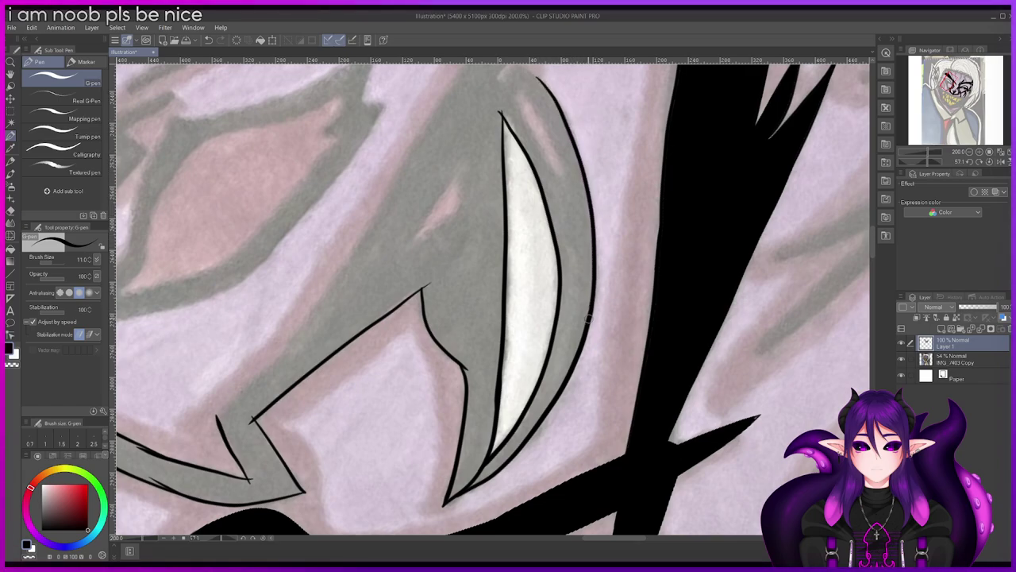
Step: Outline the small narrow cutout in the left eye's upper lid near the outer corner
{"action": "scroll", "coordinate": [588, 304], "scroll_direction": "up", "scroll_amount": 5}
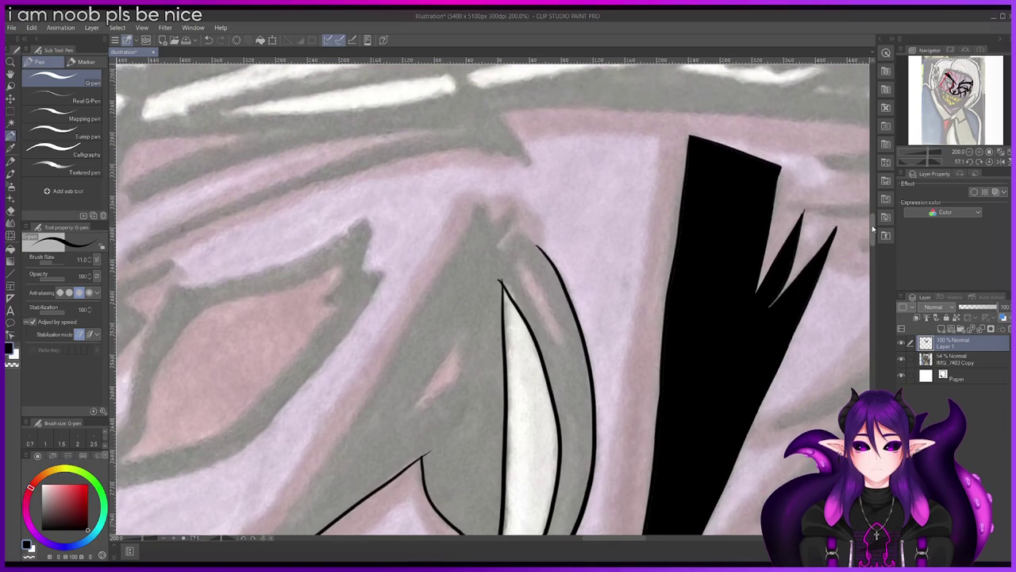
{"action": "scroll", "coordinate": [518, 289], "scroll_direction": "up", "scroll_amount": 2}
{"action": "left_click_drag", "start_coordinate": [512, 233], "coordinate": [592, 386]}
{"action": "key", "text": "ctrl+z"}
{"action": "mouse_move", "coordinate": [509, 224]}
{"action": "left_mouse_down"}
{"action": "mouse_move", "coordinate": [601, 409]}
{"action": "mouse_move", "coordinate": [598, 330]}
{"action": "left_mouse_up"}
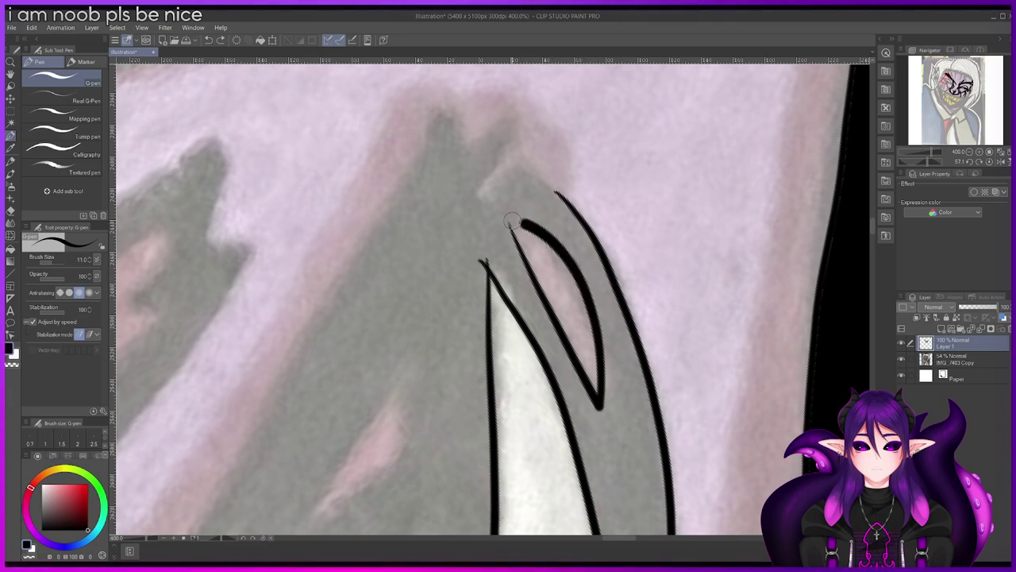
Step: Extend the upper-lid curve to its end and draw the jagged spikes at the left eye's outer corner
{"action": "mouse_move", "coordinate": [480, 198]}
{"action": "left_mouse_down"}
{"action": "mouse_move", "coordinate": [520, 159]}
{"action": "mouse_move", "coordinate": [555, 194]}
{"action": "left_mouse_up"}
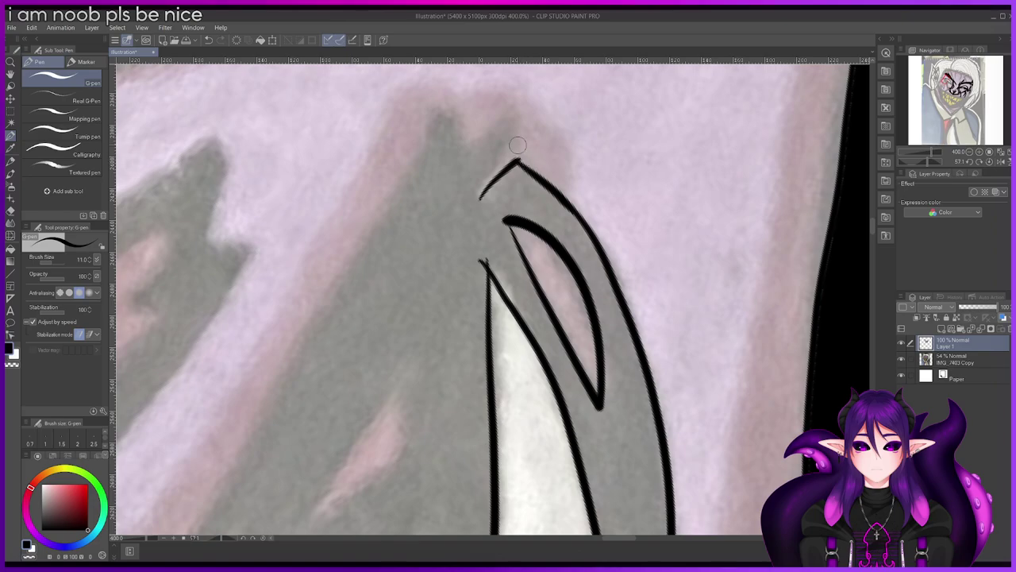
{"action": "left_click_drag", "start_coordinate": [489, 178], "coordinate": [521, 132]}
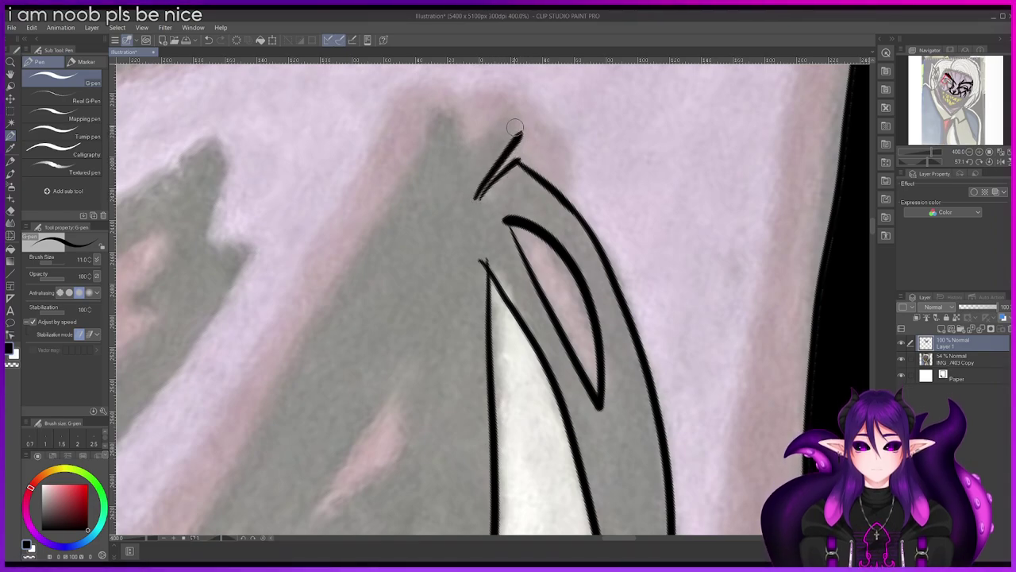
{"action": "left_click_drag", "start_coordinate": [459, 148], "coordinate": [517, 125]}
{"action": "key", "text": "ctrl+z"}
{"action": "left_click_drag", "start_coordinate": [462, 147], "coordinate": [524, 128]}
{"action": "mouse_move", "coordinate": [462, 147]}
{"action": "left_mouse_down"}
{"action": "mouse_move", "coordinate": [446, 98]}
{"action": "mouse_move", "coordinate": [412, 181]}
{"action": "left_mouse_up"}
{"action": "scroll", "coordinate": [411, 183], "scroll_direction": "down", "scroll_amount": 2}
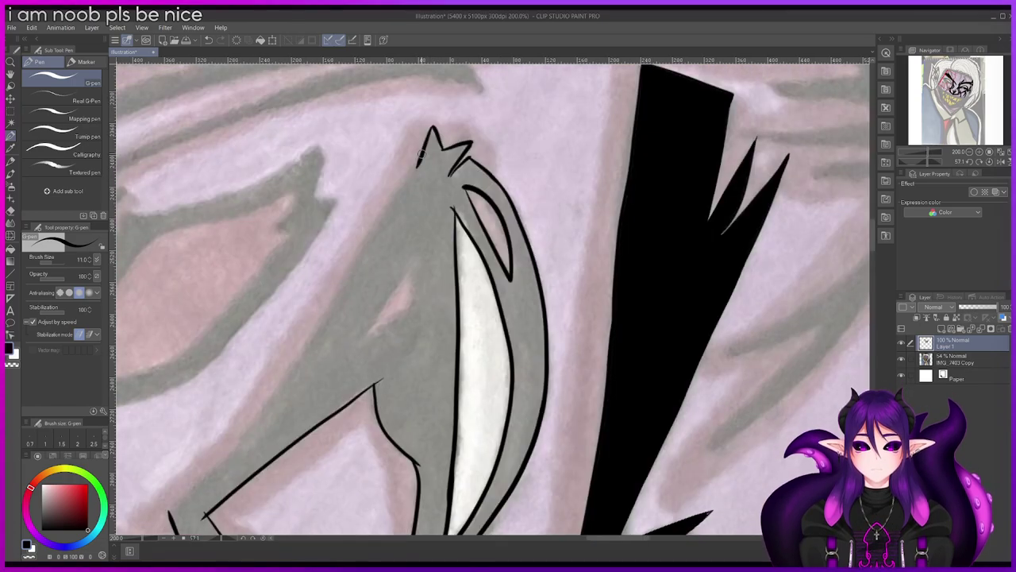
Step: Outline the small triangular cutout in the dark area beneath the left eye's white
{"action": "scroll", "coordinate": [691, 236], "scroll_direction": "down", "scroll_amount": 2}
{"action": "scroll", "coordinate": [544, 286], "scroll_direction": "up", "scroll_amount": 4}
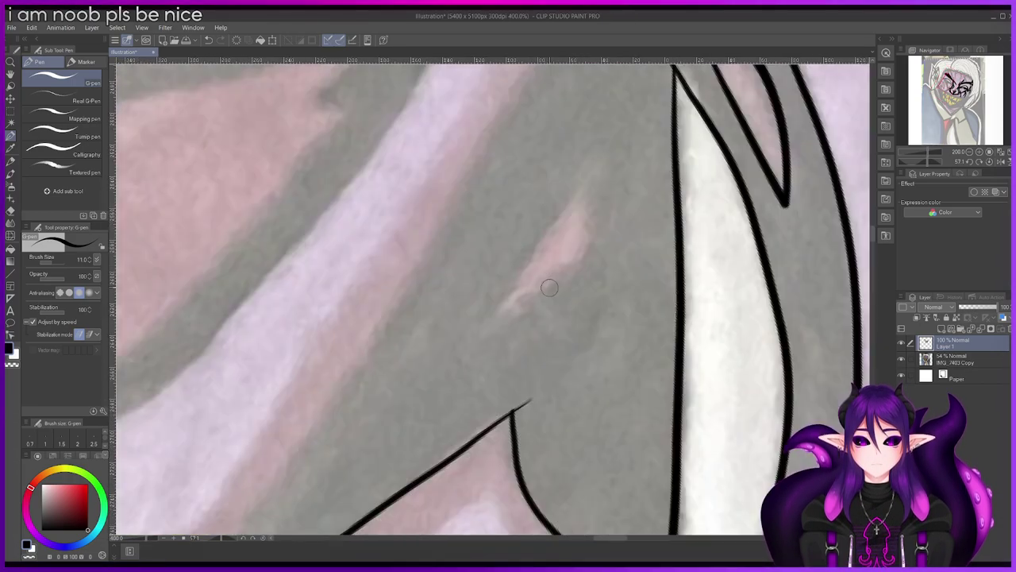
{"action": "left_click_drag", "start_coordinate": [483, 337], "coordinate": [587, 175]}
{"action": "key", "text": "ctrl+z"}
{"action": "left_click_drag", "start_coordinate": [474, 342], "coordinate": [593, 158]}
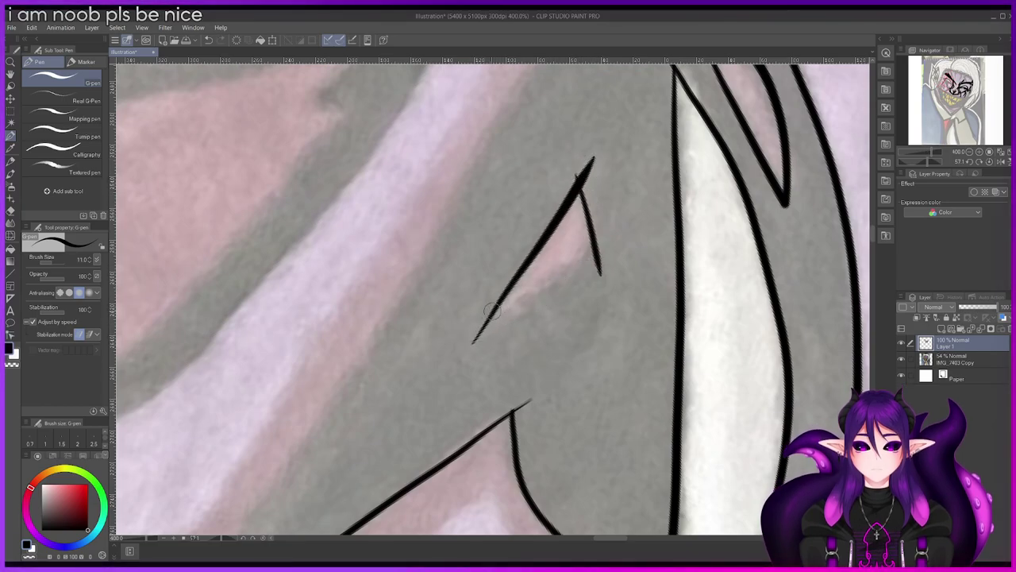
{"action": "left_click_drag", "start_coordinate": [491, 309], "coordinate": [602, 252]}
{"action": "key", "text": "ctrl+z"}
Step: Draw the long outer edge from the cheek mark's bend up to the spiked eye corner and thicken the tallest spike's tip
{"action": "scroll", "coordinate": [509, 304], "scroll_direction": "down", "scroll_amount": 5}
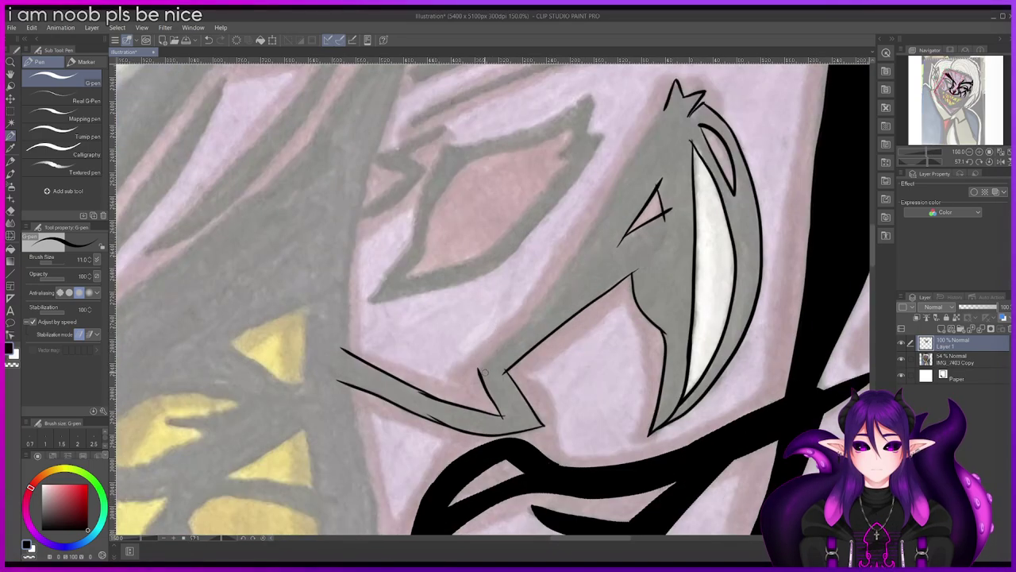
{"action": "left_click_drag", "start_coordinate": [478, 367], "coordinate": [546, 300]}
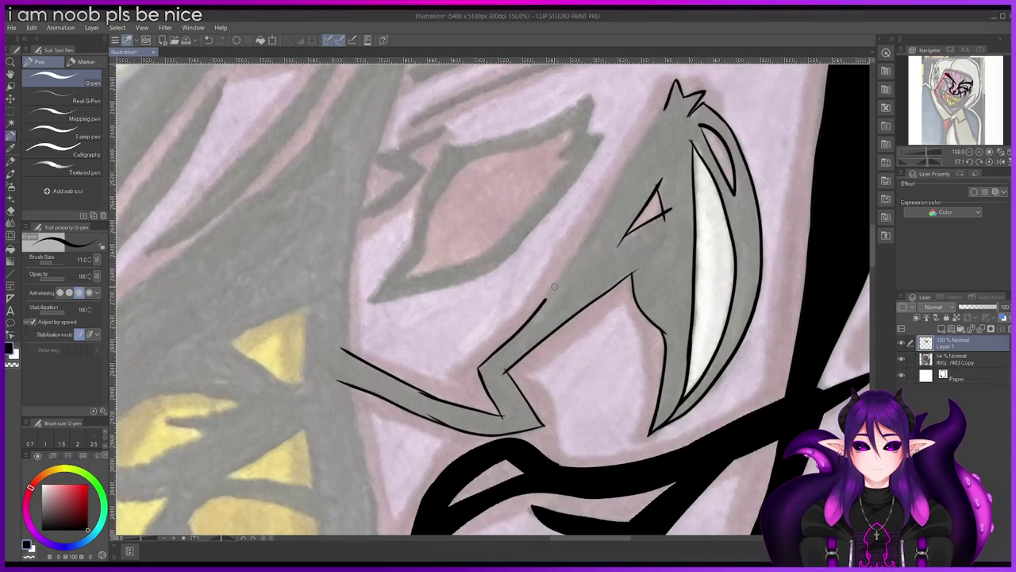
{"action": "left_click_drag", "start_coordinate": [608, 202], "coordinate": [616, 189]}
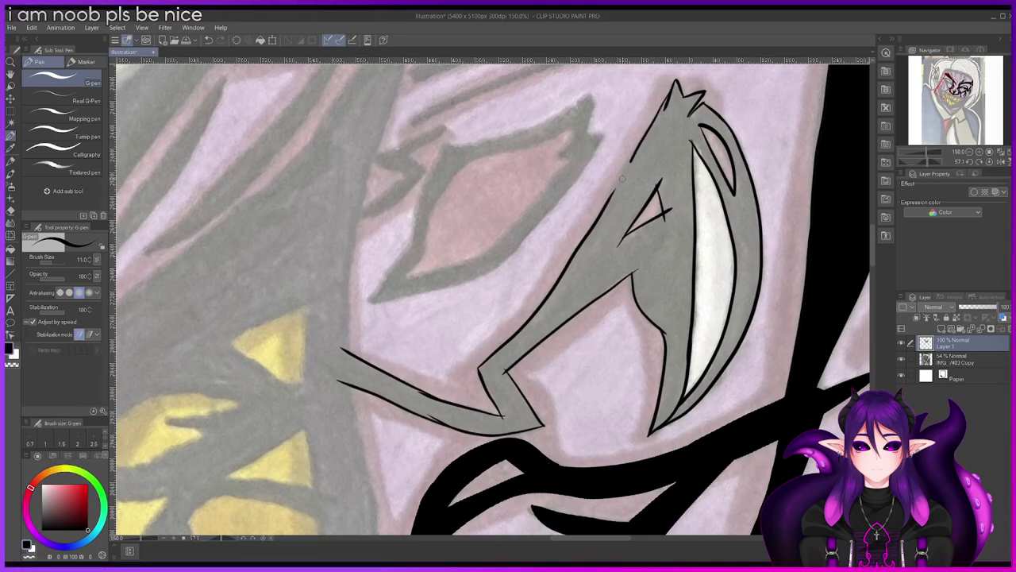
{"action": "scroll", "coordinate": [679, 117], "scroll_direction": "up", "scroll_amount": 1}
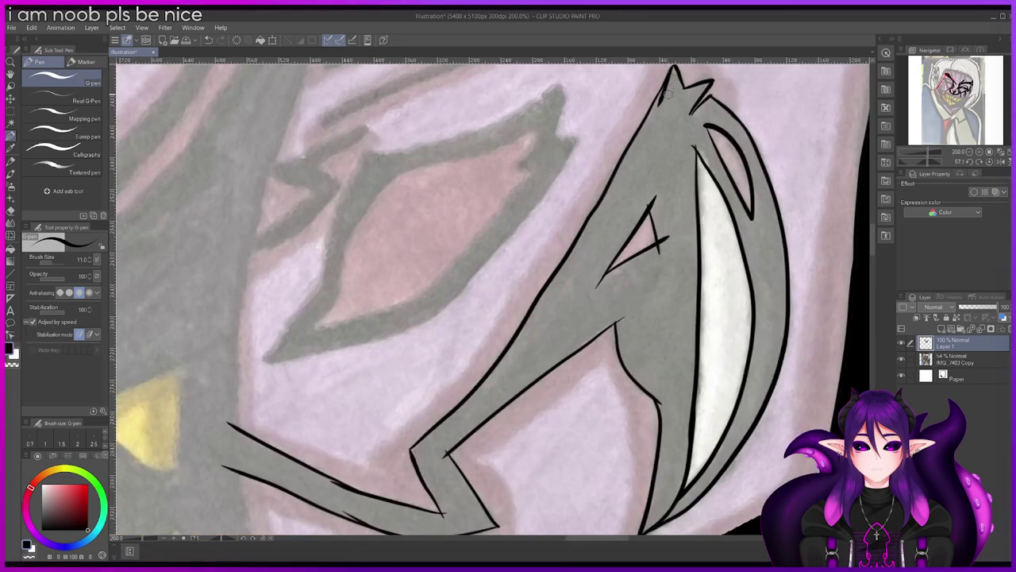
{"action": "scroll", "coordinate": [746, 238], "scroll_direction": "up", "scroll_amount": 3}
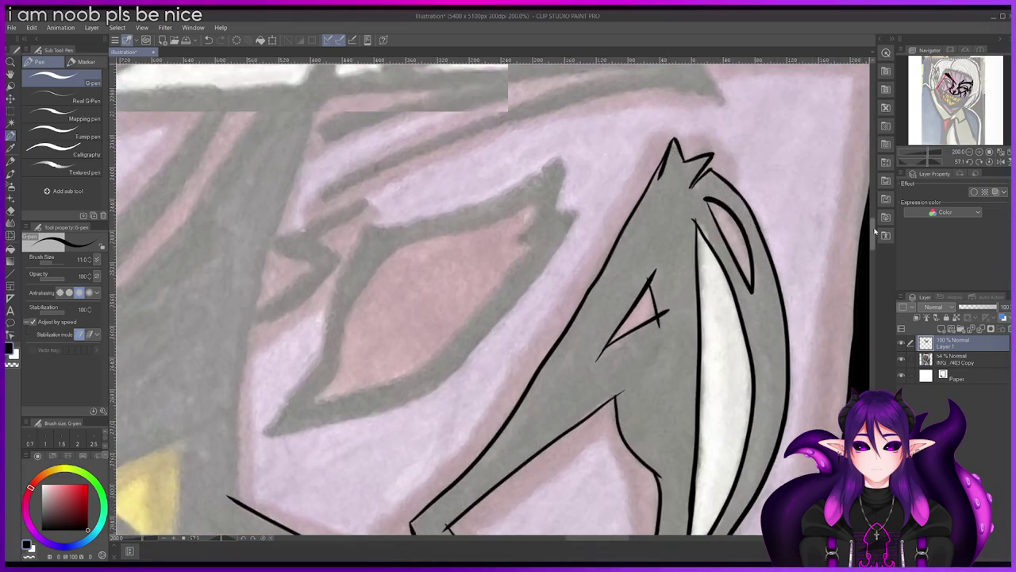
{"action": "scroll", "coordinate": [733, 266], "scroll_direction": "up", "scroll_amount": 1}
{"action": "scroll", "coordinate": [619, 304], "scroll_direction": "up", "scroll_amount": 1}
{"action": "mouse_move", "coordinate": [595, 306]}
{"action": "left_mouse_down"}
{"action": "mouse_move", "coordinate": [612, 242]}
{"action": "mouse_move", "coordinate": [669, 372]}
{"action": "left_mouse_up"}
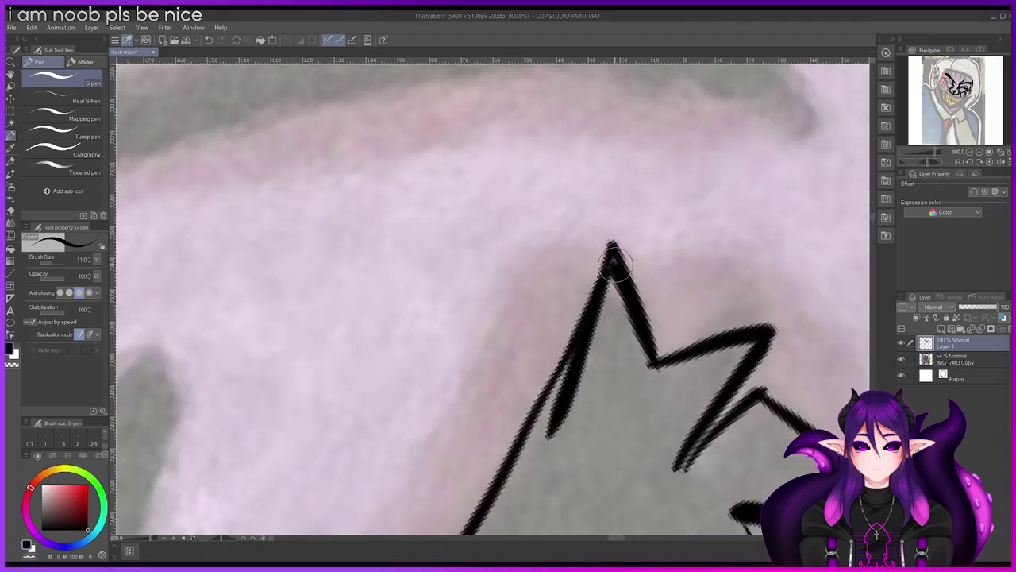
Step: Close the cheek mark's open end at the mouth and fill the joined eye and cheek outline with black
{"action": "scroll", "coordinate": [622, 258], "scroll_direction": "down", "scroll_amount": 6}
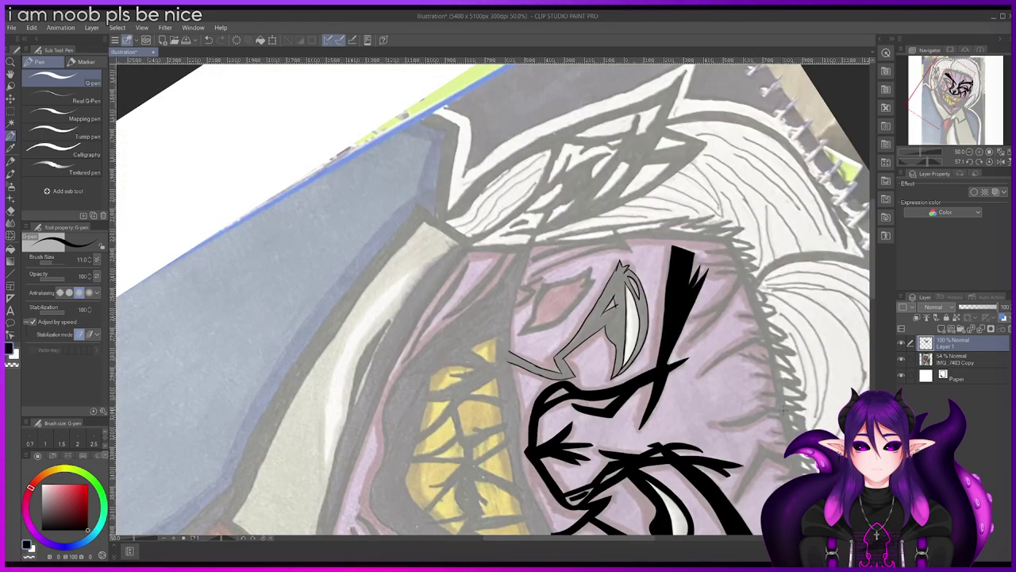
{"action": "scroll", "coordinate": [496, 363], "scroll_direction": "up", "scroll_amount": 3}
{"action": "left_click_drag", "start_coordinate": [536, 322], "coordinate": [538, 359]}
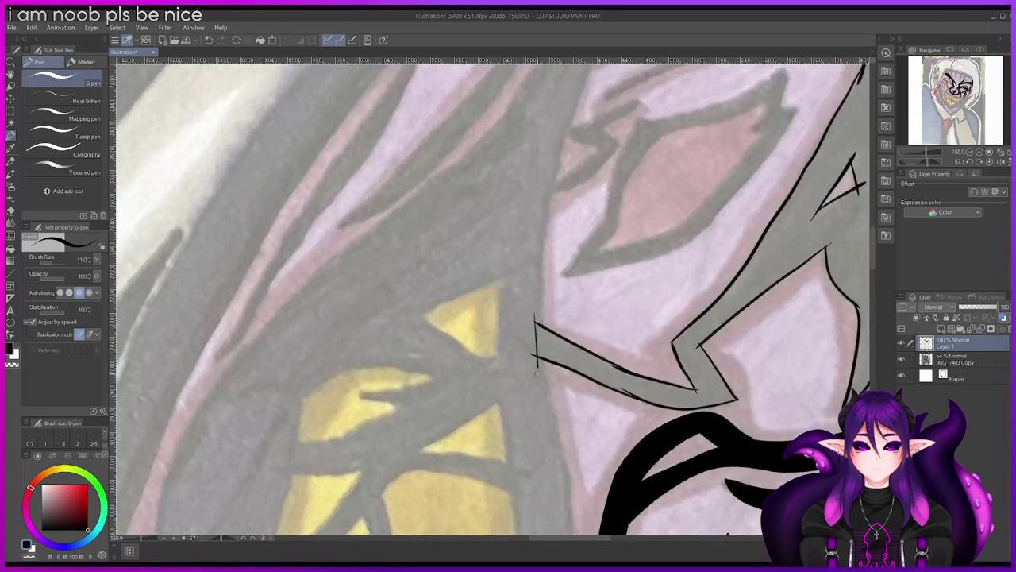
{"action": "scroll", "coordinate": [534, 339], "scroll_direction": "down", "scroll_amount": 3}
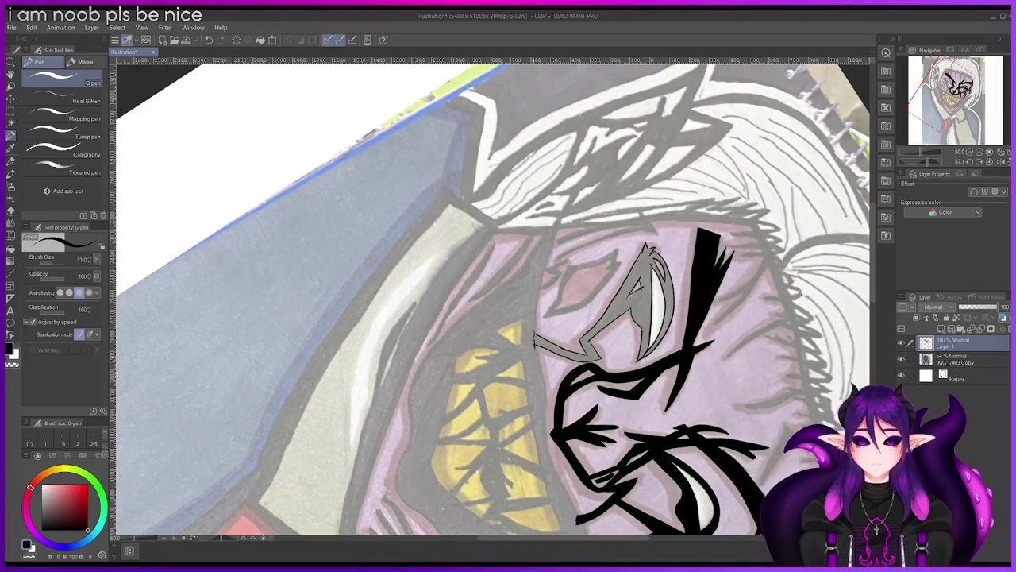
{"action": "key", "text": "g"}
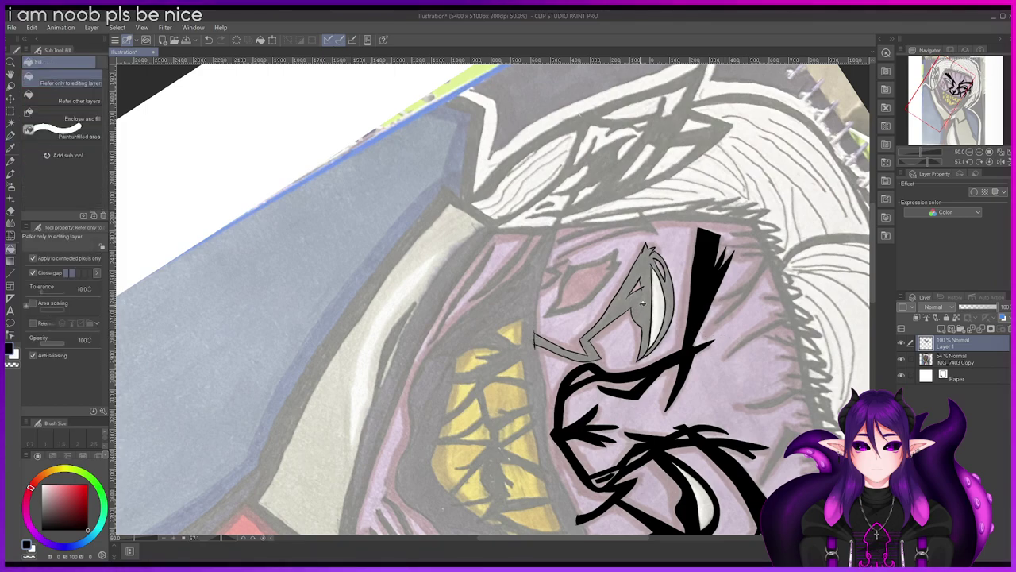
{"action": "left_click", "coordinate": [639, 289]}
Step: Ink over the thin gap between the side spike and the upper lid at the left eye's outer corner with the G-pen
{"action": "scroll", "coordinate": [648, 293], "scroll_direction": "up", "scroll_amount": 3}
{"action": "key", "text": "p"}
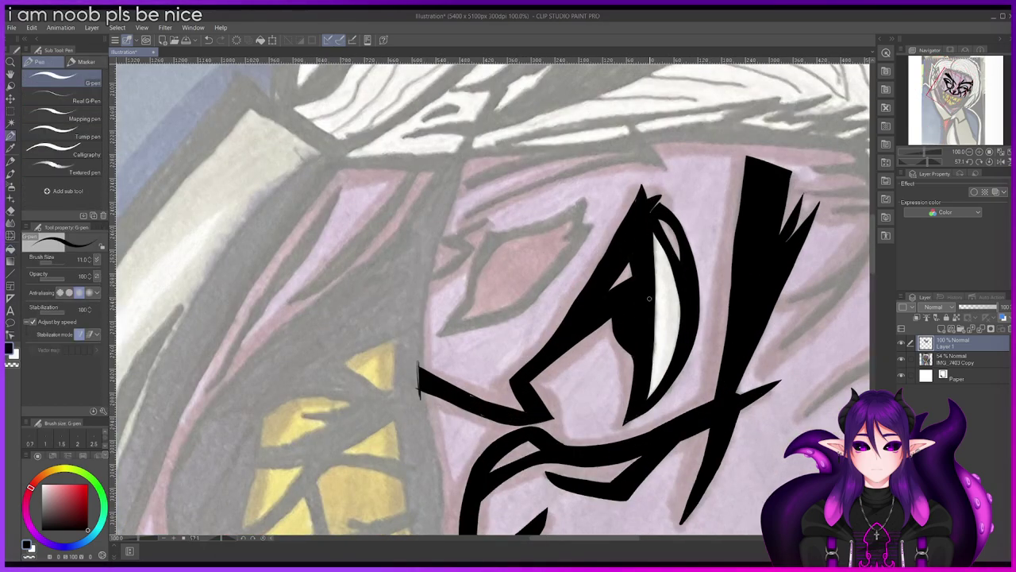
{"action": "scroll", "coordinate": [627, 207], "scroll_direction": "up", "scroll_amount": 5}
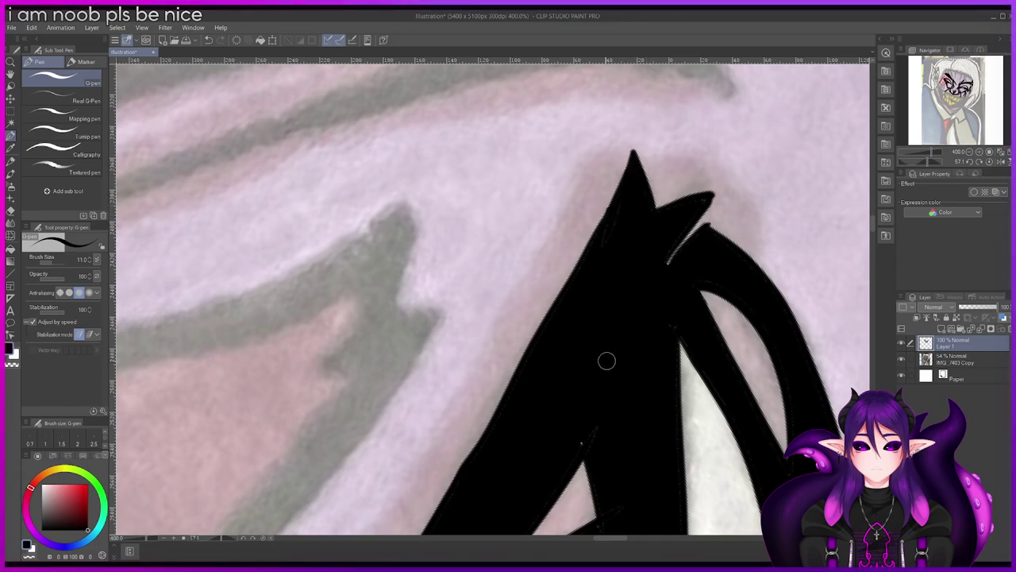
{"action": "scroll", "coordinate": [692, 355], "scroll_direction": "down", "scroll_amount": 4}
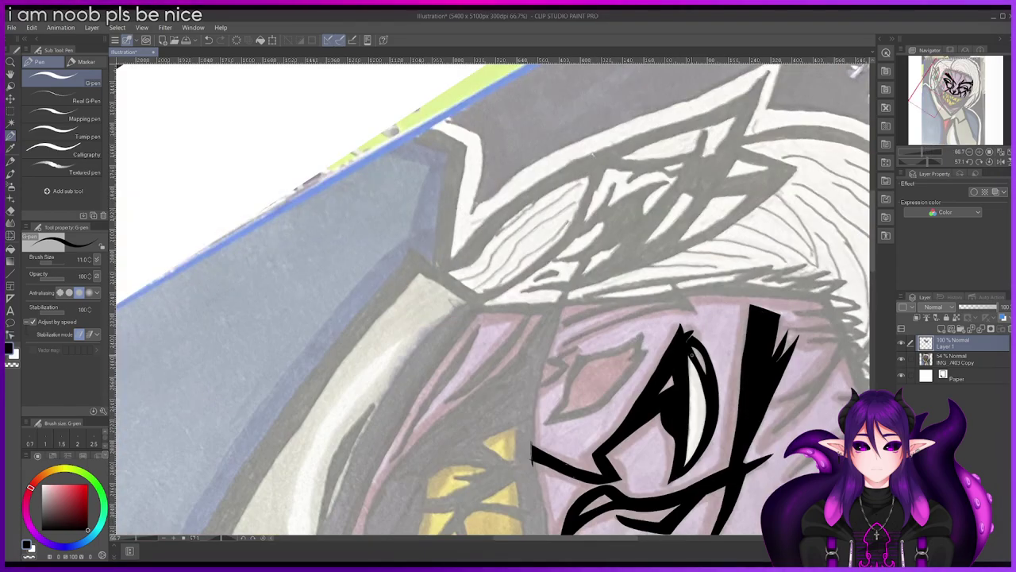
{"action": "scroll", "coordinate": [843, 319], "scroll_direction": "up", "scroll_amount": 4}
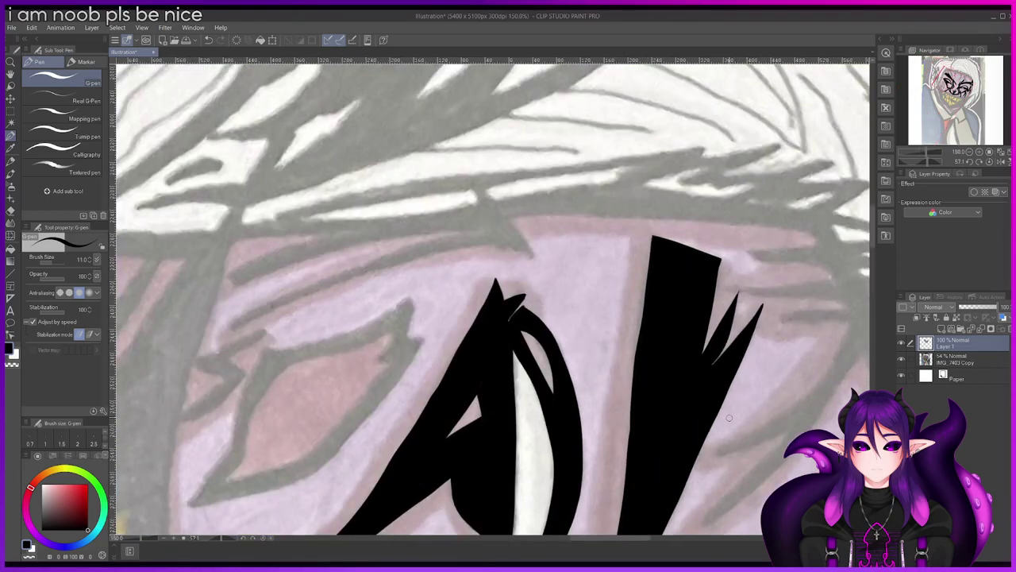
{"action": "scroll", "coordinate": [730, 419], "scroll_direction": "down", "scroll_amount": 1}
{"action": "left_click_drag", "start_coordinate": [874, 235], "coordinate": [874, 250]}
{"action": "scroll", "coordinate": [595, 235], "scroll_direction": "up", "scroll_amount": 1}
{"action": "scroll", "coordinate": [575, 196], "scroll_direction": "up", "scroll_amount": 3}
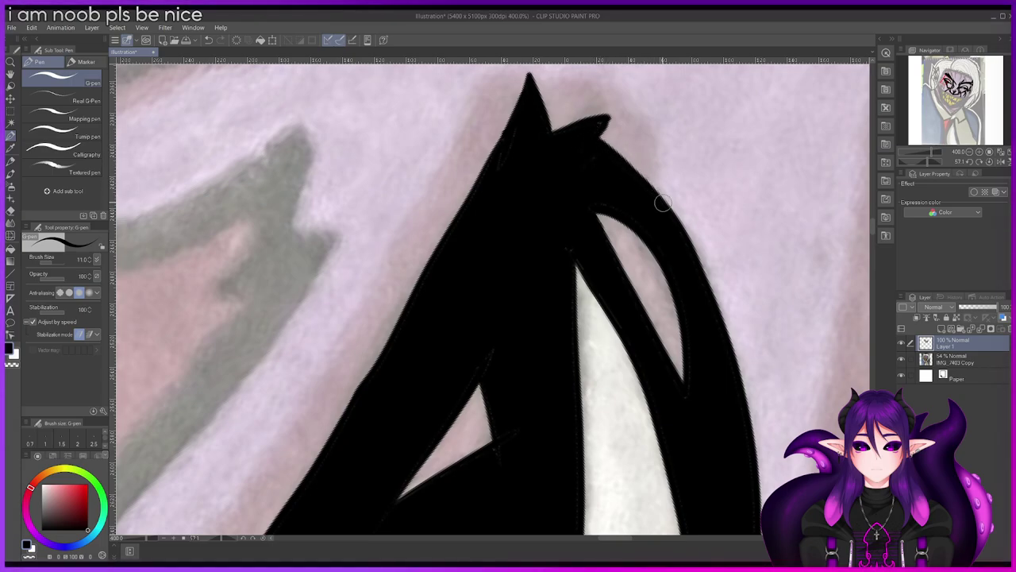
{"action": "left_click_drag", "start_coordinate": [602, 119], "coordinate": [576, 129]}
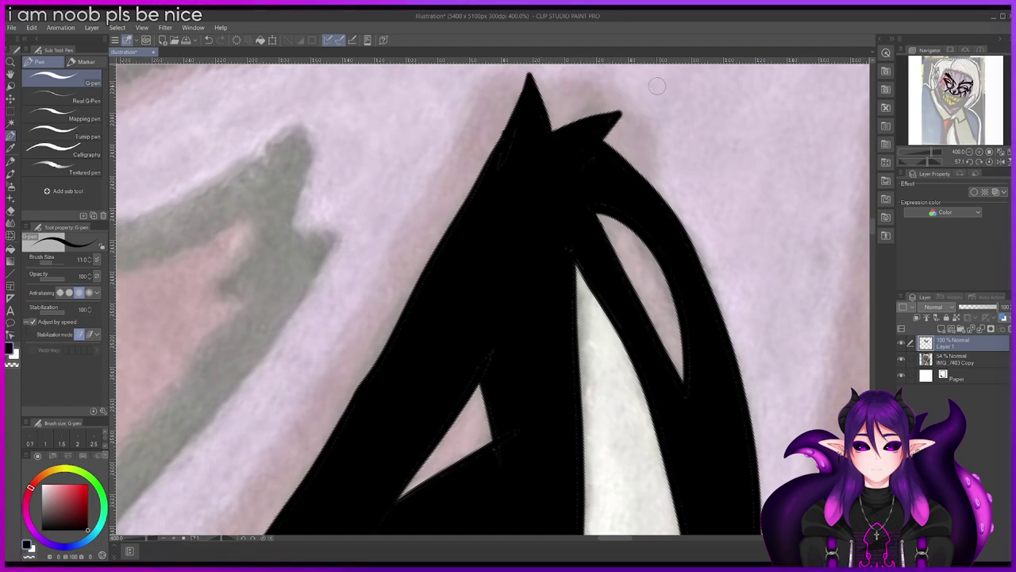
Step: Lengthen the side spike at the left eye's outer corner to a sharp point and ink over the faint specks around it
{"action": "scroll", "coordinate": [657, 86], "scroll_direction": "up", "scroll_amount": 3}
{"action": "left_click_drag", "start_coordinate": [596, 127], "coordinate": [647, 113]}
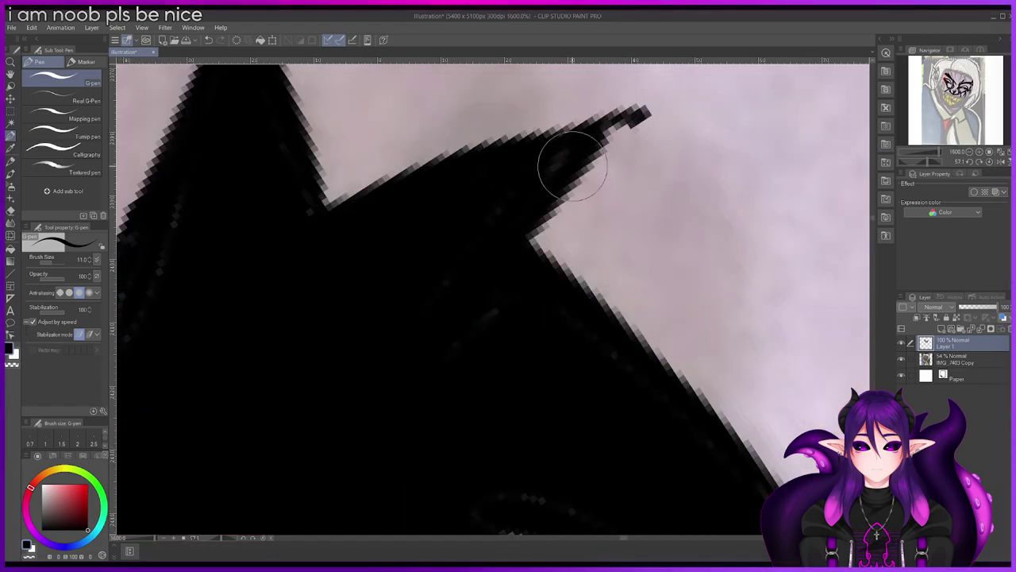
{"action": "left_click_drag", "start_coordinate": [580, 161], "coordinate": [621, 165]}
{"action": "mouse_move", "coordinate": [614, 131]}
{"action": "left_mouse_down"}
{"action": "mouse_move", "coordinate": [535, 233]}
{"action": "mouse_move", "coordinate": [635, 125]}
{"action": "left_mouse_up"}
{"action": "mouse_move", "coordinate": [565, 157]}
{"action": "left_mouse_down"}
{"action": "mouse_move", "coordinate": [604, 131]}
{"action": "mouse_move", "coordinate": [496, 217]}
{"action": "mouse_move", "coordinate": [498, 198]}
{"action": "mouse_move", "coordinate": [502, 367]}
{"action": "left_mouse_up"}
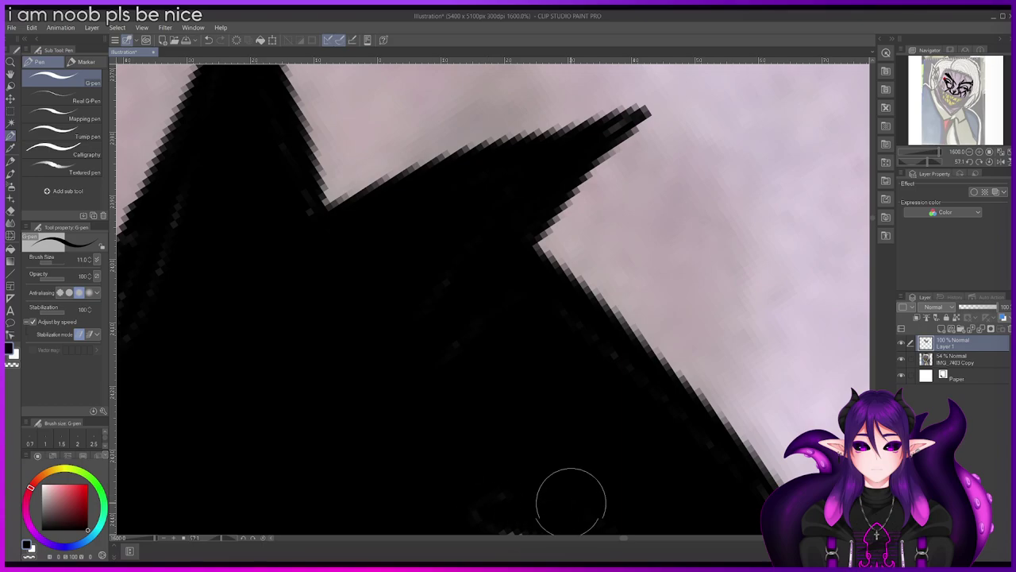
{"action": "scroll", "coordinate": [604, 457], "scroll_direction": "down", "scroll_amount": 8}
{"action": "scroll", "coordinate": [604, 457], "scroll_direction": "down", "scroll_amount": 1}
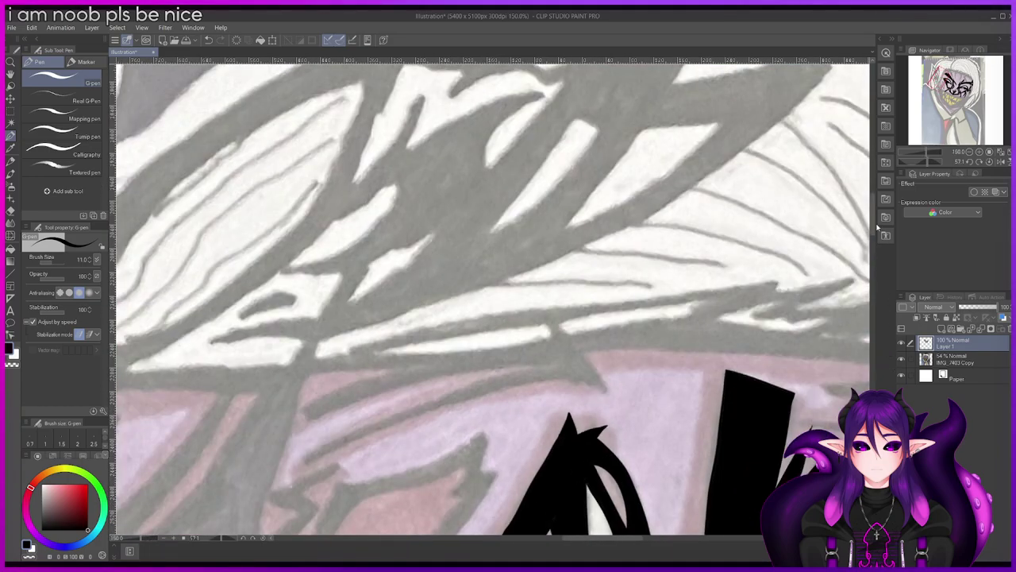
{"action": "scroll", "coordinate": [877, 230], "scroll_direction": "down", "scroll_amount": 5}
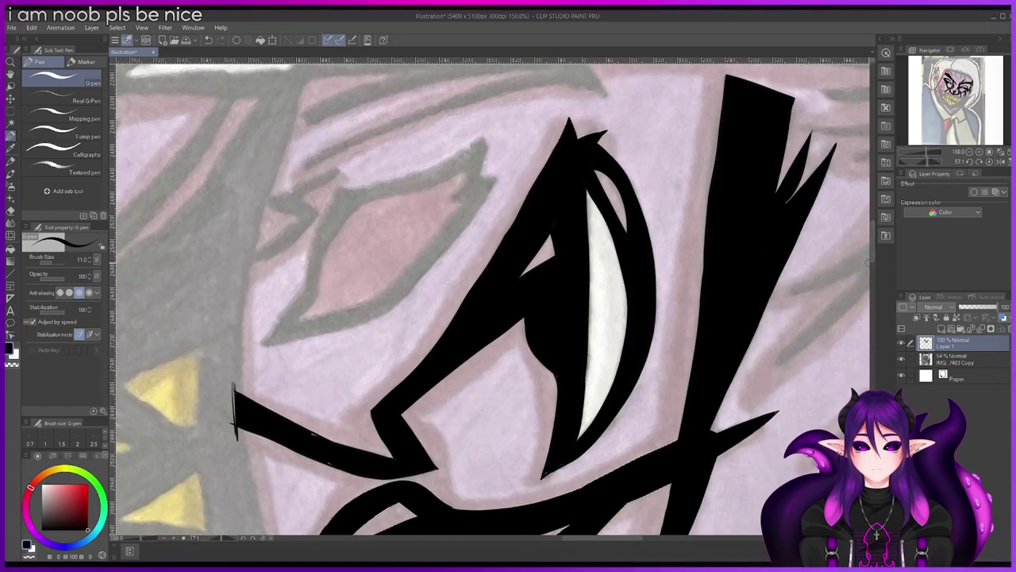
Step: Draw the inner edge of the diamond-shaped cheek mark on the side facing the left eye, down to its lower tip
{"action": "left_click", "coordinate": [264, 538]}
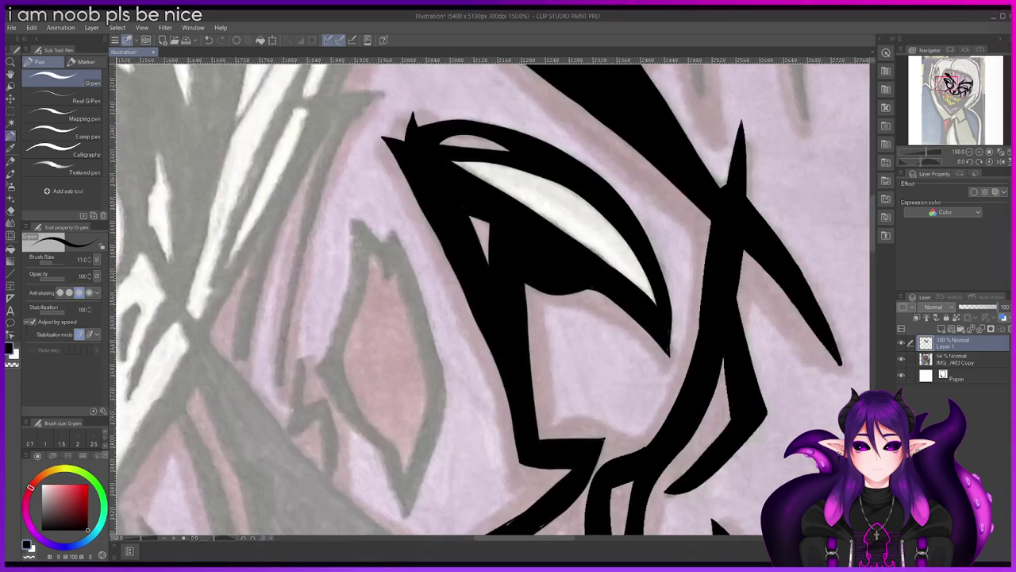
{"action": "key", "text": "ctrl+minus"}
{"action": "key", "text": "ctrl+minus"}
{"action": "key", "text": "ctrl+minus"}
{"action": "key", "text": "ctrl+minus"}
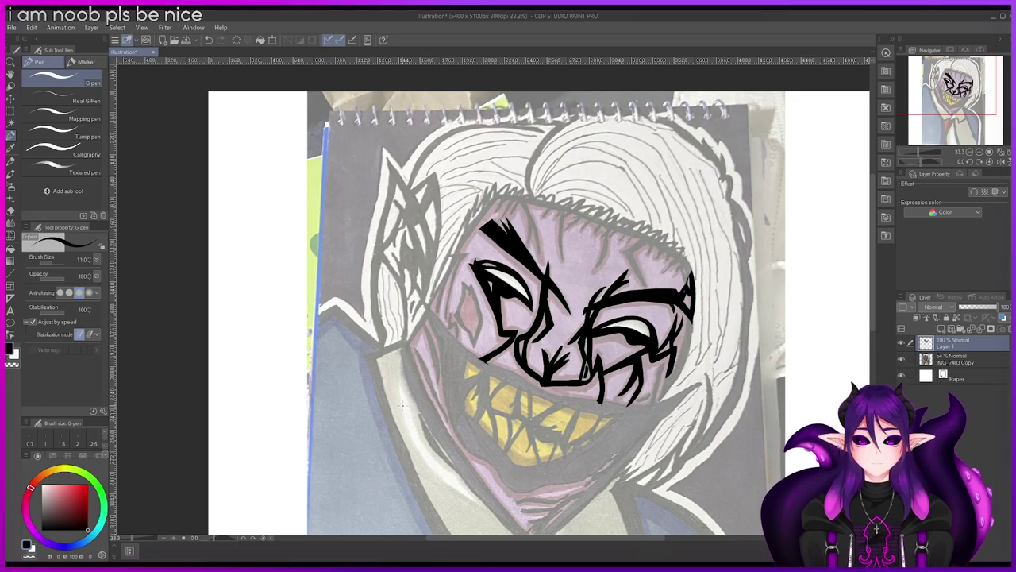
{"action": "key", "text": "ctrl+plus"}
{"action": "key", "text": "ctrl+plus"}
{"action": "key", "text": "ctrl+plus"}
{"action": "key", "text": "ctrl+plus"}
{"action": "key", "text": "ctrl+plus"}
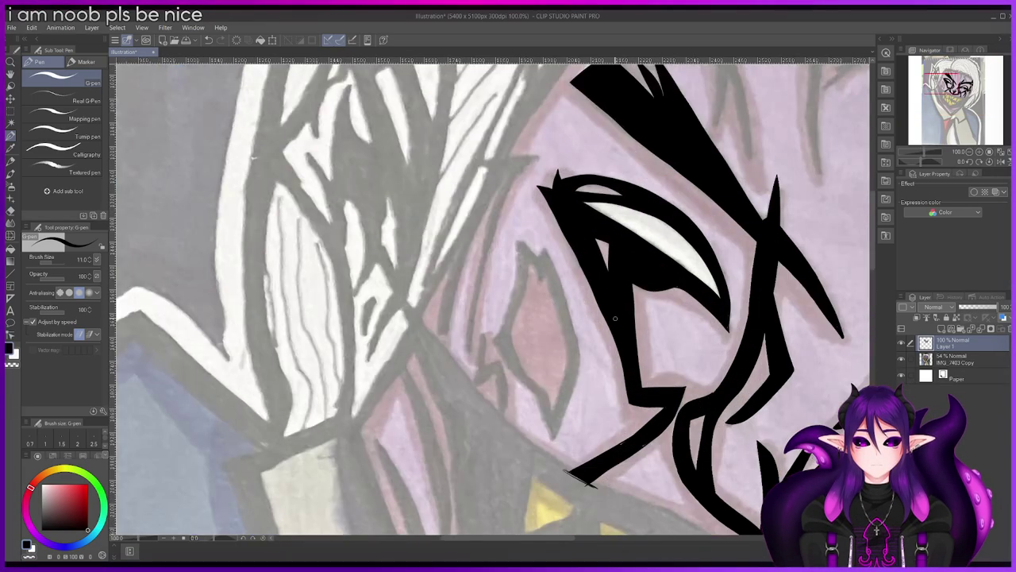
{"action": "left_click_drag", "start_coordinate": [477, 203], "coordinate": [515, 330]}
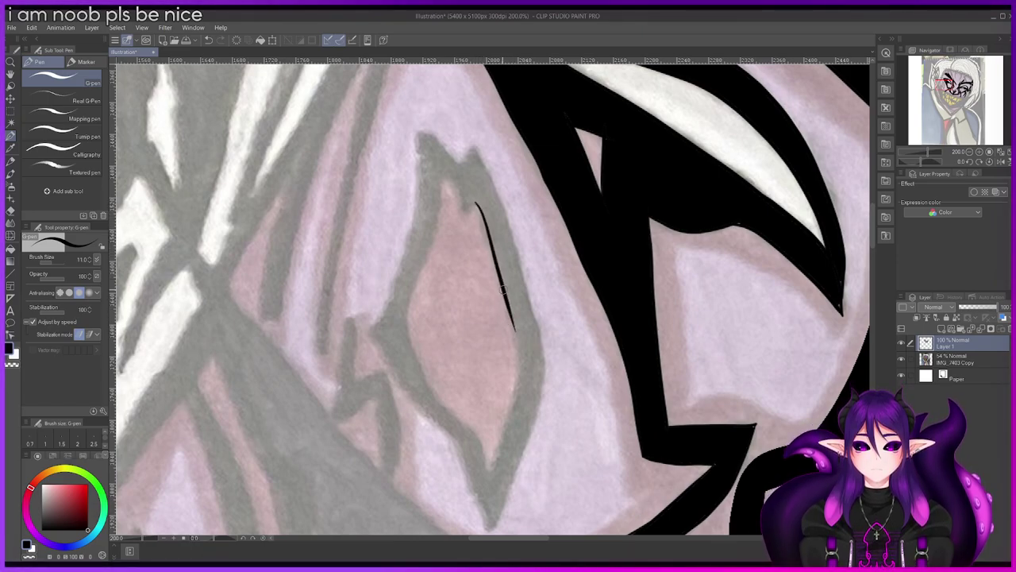
{"action": "scroll", "coordinate": [502, 290], "scroll_direction": "down", "scroll_amount": 1}
{"action": "scroll", "coordinate": [498, 291], "scroll_direction": "up", "scroll_amount": 1}
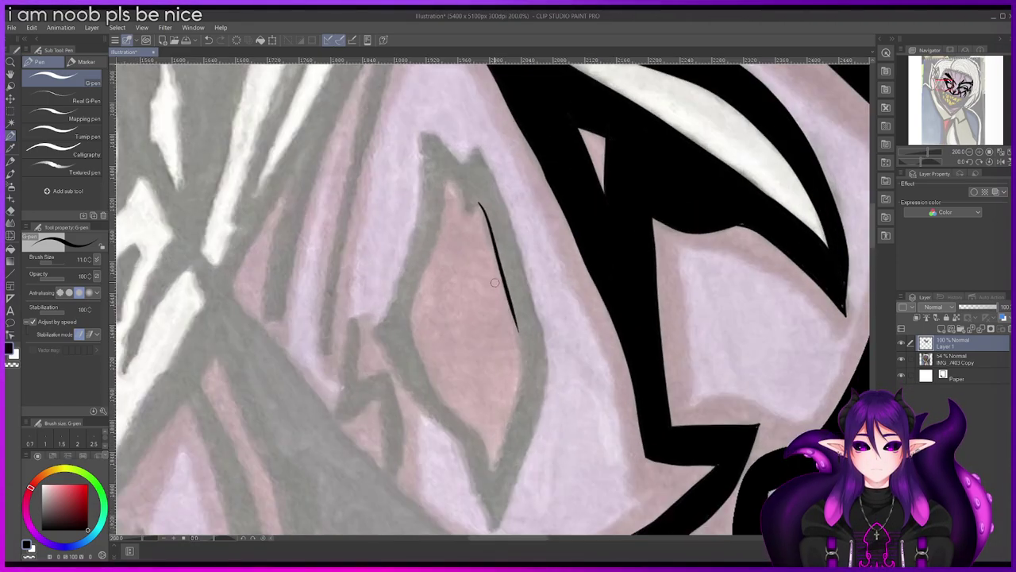
{"action": "mouse_move", "coordinate": [494, 247]}
{"action": "left_mouse_down"}
{"action": "mouse_move", "coordinate": [527, 369]}
{"action": "mouse_move", "coordinate": [522, 349]}
{"action": "mouse_move", "coordinate": [507, 422]}
{"action": "left_mouse_up"}
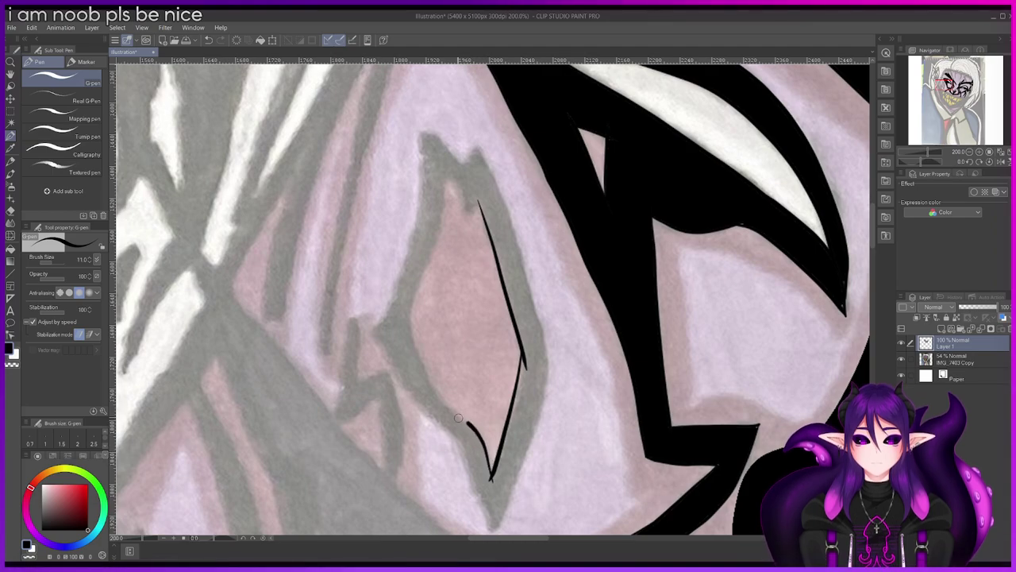
Step: Draw the diamond mark's opposite inner edge up from the lower tip and close it with a notched top
{"action": "left_click_drag", "start_coordinate": [491, 478], "coordinate": [445, 409]}
{"action": "mouse_move", "coordinate": [416, 360]}
{"action": "left_mouse_down"}
{"action": "mouse_move", "coordinate": [408, 307]}
{"action": "mouse_move", "coordinate": [457, 154]}
{"action": "mouse_move", "coordinate": [468, 214]}
{"action": "mouse_move", "coordinate": [479, 197]}
{"action": "left_mouse_up"}
{"action": "key", "text": "ctrl+z"}
{"action": "key", "text": "ctrl+z"}
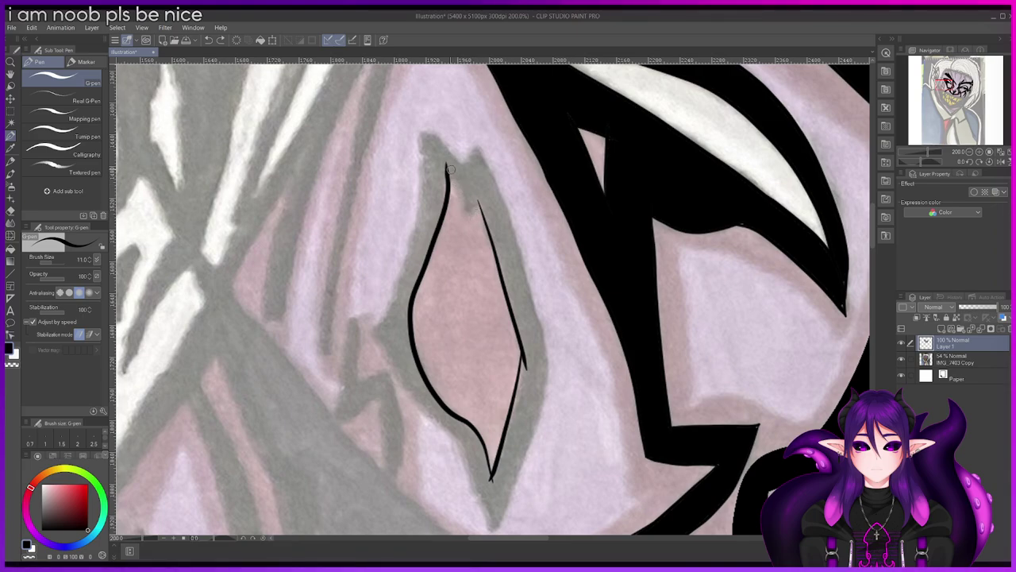
{"action": "key", "text": "ctrl+y"}
{"action": "left_click_drag", "start_coordinate": [469, 213], "coordinate": [480, 198]}
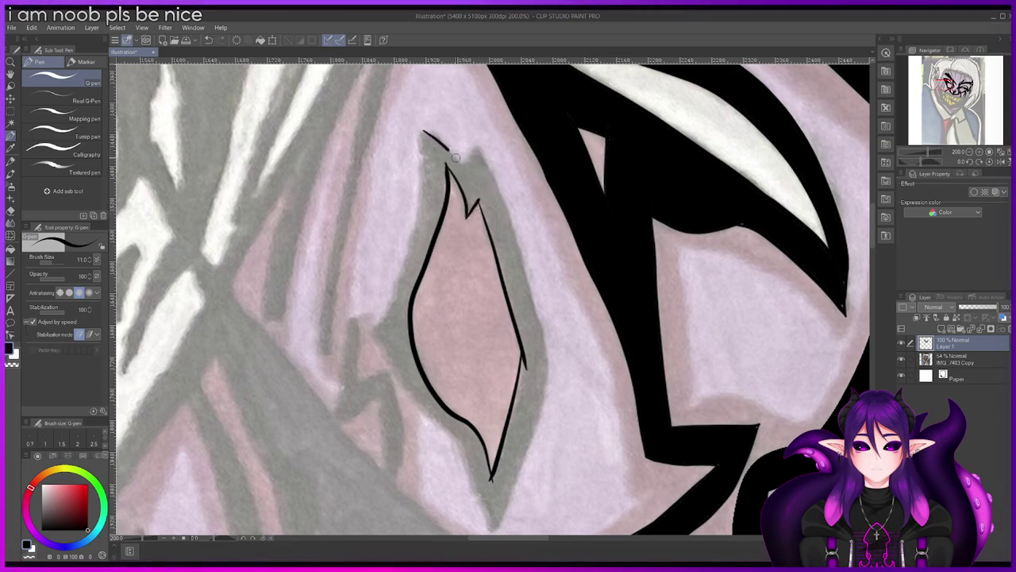
Step: Trace the diamond mark's outer outline with a two-pointed top, a sharp lower tip and a side corner
{"action": "mouse_move", "coordinate": [429, 131]}
{"action": "left_mouse_down"}
{"action": "mouse_move", "coordinate": [460, 163]}
{"action": "mouse_move", "coordinate": [476, 163]}
{"action": "mouse_move", "coordinate": [464, 170]}
{"action": "mouse_move", "coordinate": [476, 147]}
{"action": "left_mouse_up"}
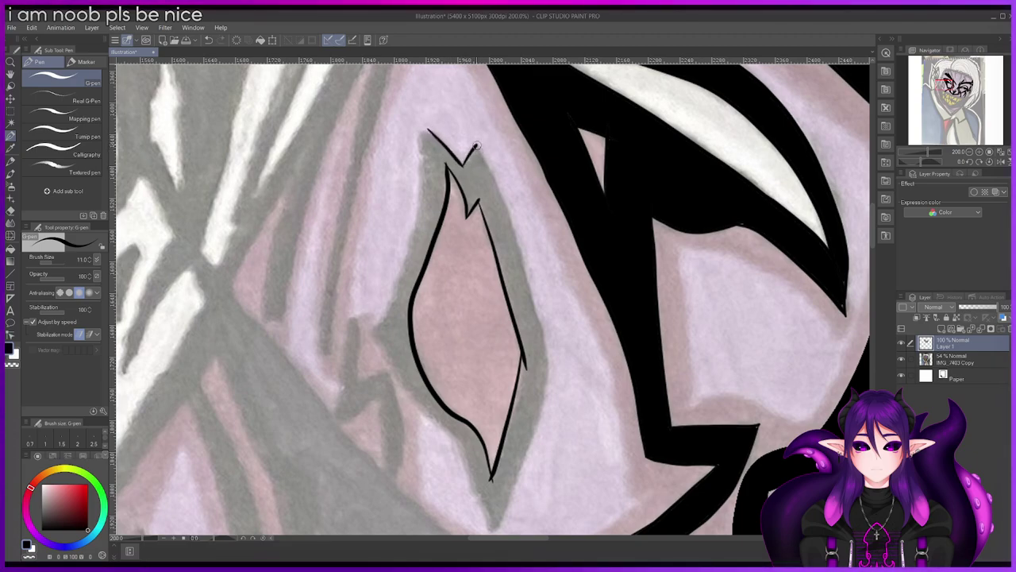
{"action": "mouse_move", "coordinate": [527, 272]}
{"action": "left_mouse_down"}
{"action": "mouse_move", "coordinate": [547, 373]}
{"action": "mouse_move", "coordinate": [499, 517]}
{"action": "left_mouse_up"}
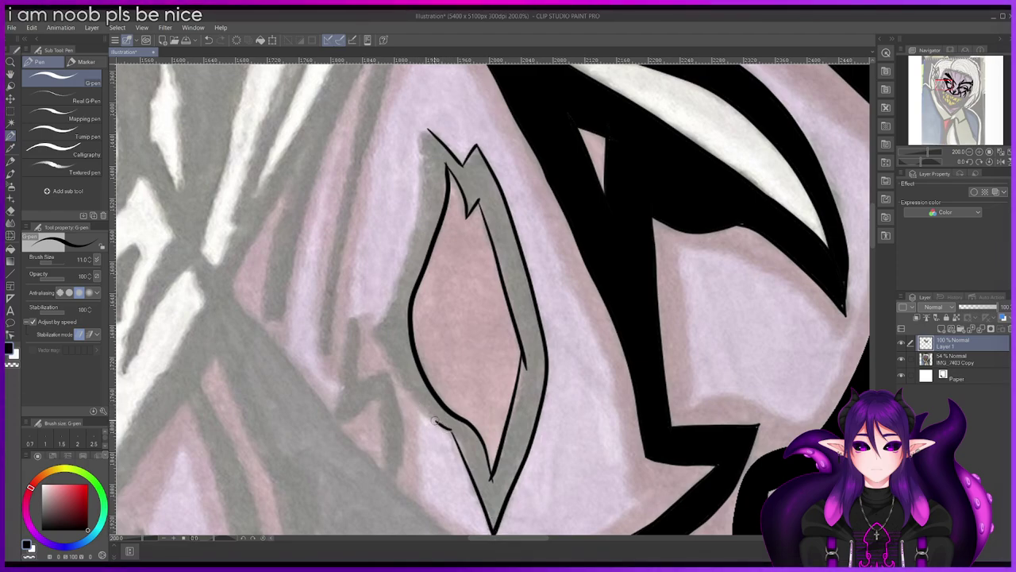
{"action": "mouse_move", "coordinate": [394, 373]}
{"action": "left_mouse_down"}
{"action": "mouse_move", "coordinate": [371, 324]}
{"action": "mouse_move", "coordinate": [400, 290]}
{"action": "mouse_move", "coordinate": [424, 144]}
{"action": "left_mouse_up"}
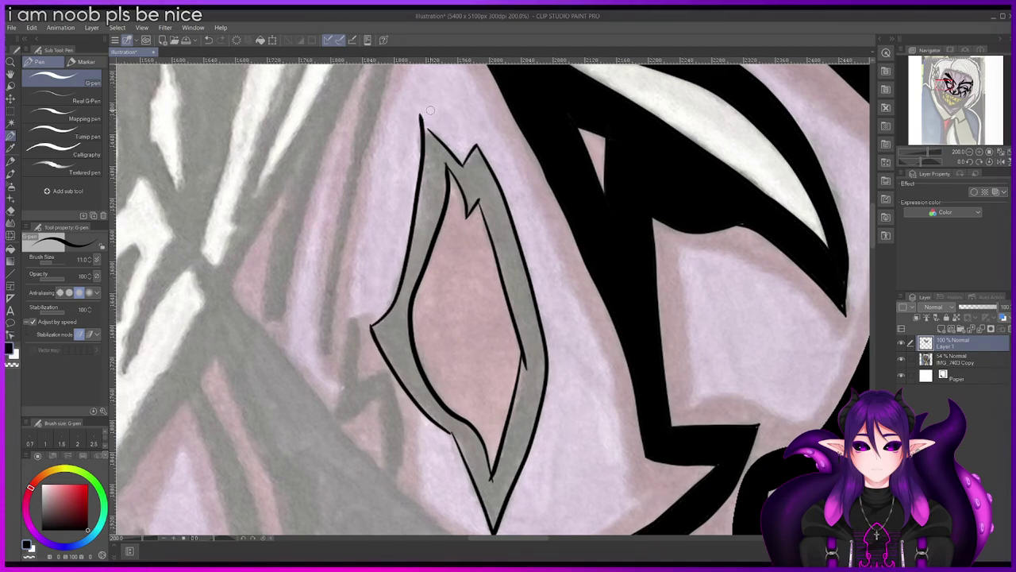
Step: Close the gap at the diamond mark's tallest spike and fill the band between its outlines with black
{"action": "scroll", "coordinate": [430, 117], "scroll_direction": "up", "scroll_amount": 5}
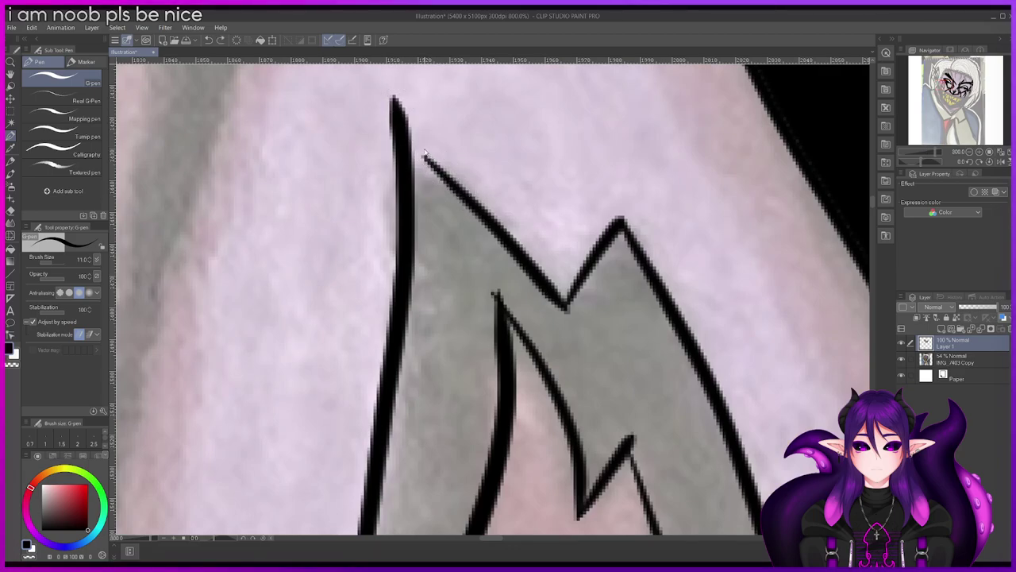
{"action": "left_click_drag", "start_coordinate": [411, 131], "coordinate": [475, 210]}
{"action": "key", "text": "ctrl+z"}
{"action": "left_click_drag", "start_coordinate": [409, 131], "coordinate": [469, 203]}
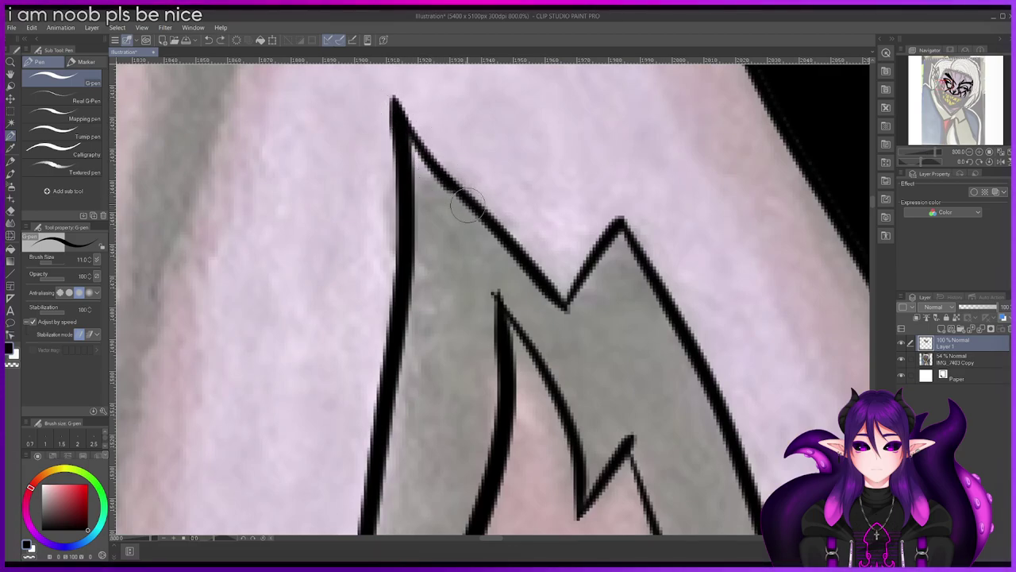
{"action": "scroll", "coordinate": [496, 278], "scroll_direction": "down", "scroll_amount": 5}
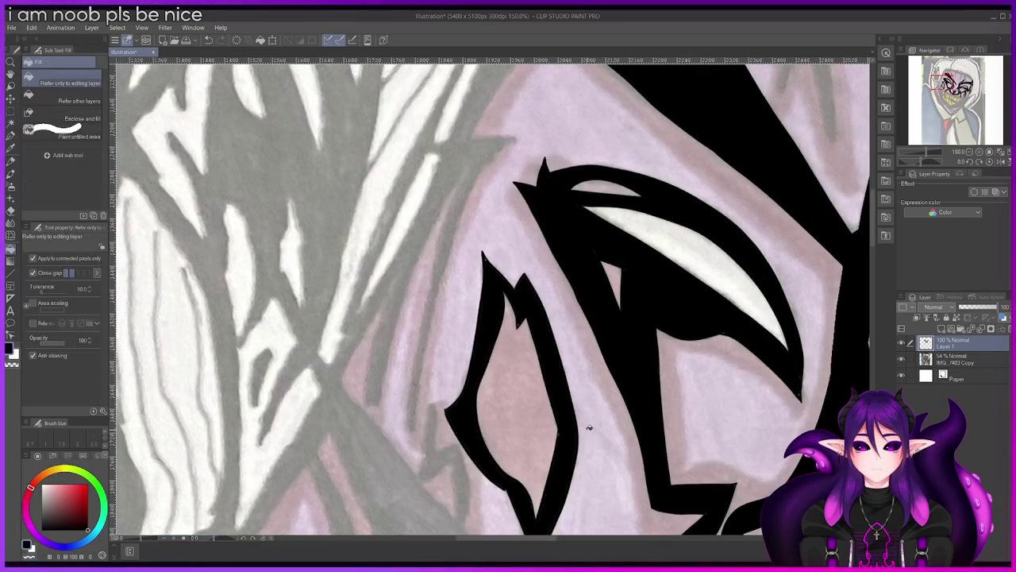
Step: Ink over the faint specks inside the diamond mark's inner notch and upper spike with the G-pen
{"action": "scroll", "coordinate": [583, 450], "scroll_direction": "up", "scroll_amount": 3}
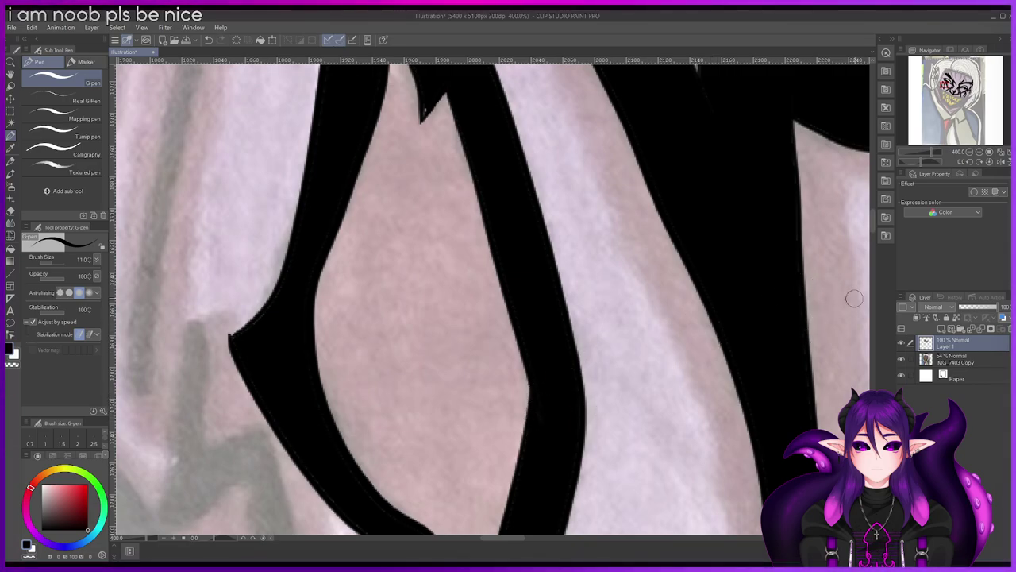
{"action": "left_click_drag", "start_coordinate": [873, 228], "coordinate": [873, 222]}
{"action": "scroll", "coordinate": [421, 258], "scroll_direction": "up", "scroll_amount": 2}
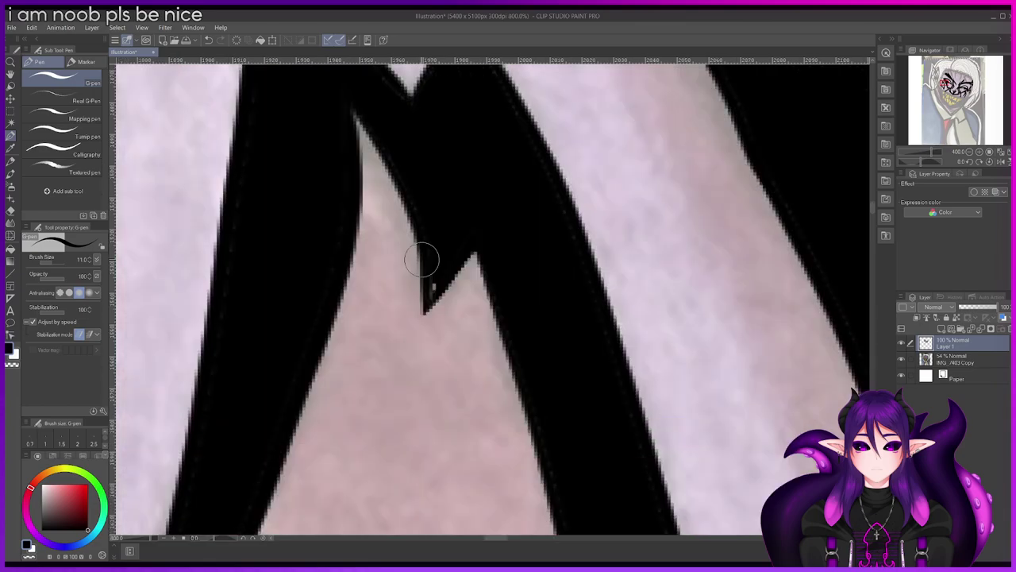
{"action": "scroll", "coordinate": [441, 313], "scroll_direction": "down", "scroll_amount": 4}
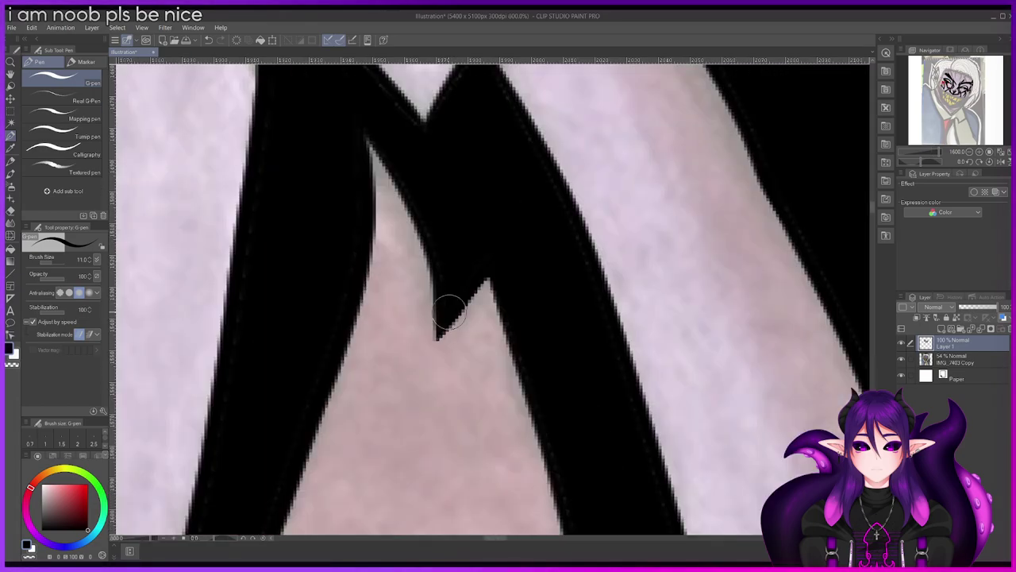
{"action": "scroll", "coordinate": [355, 131], "scroll_direction": "up", "scroll_amount": 4}
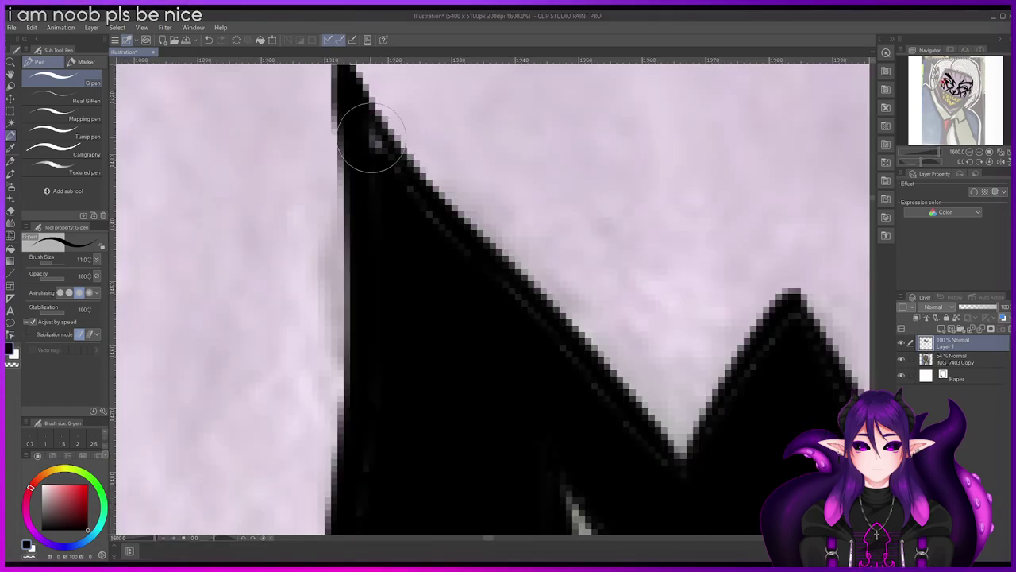
{"action": "scroll", "coordinate": [416, 230], "scroll_direction": "down", "scroll_amount": 7}
{"action": "scroll", "coordinate": [417, 243], "scroll_direction": "down", "scroll_amount": 2}
{"action": "scroll", "coordinate": [418, 244], "scroll_direction": "down", "scroll_amount": 1}
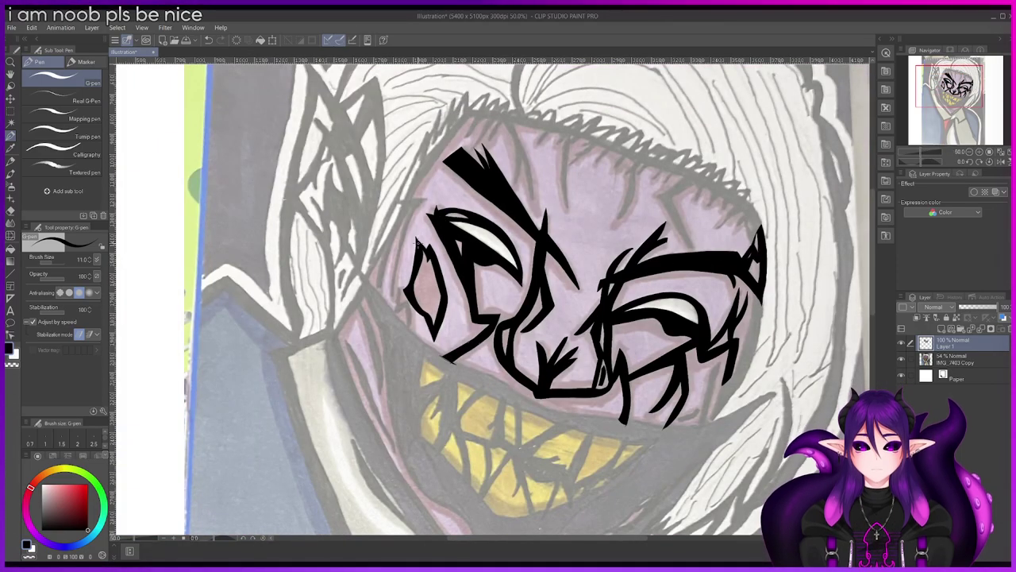
Step: Draw the inner vertical line of the small zigzag mark beside the diamond mark with the G-pen
{"action": "key", "text": "p"}
{"action": "scroll", "coordinate": [417, 243], "scroll_direction": "down", "scroll_amount": 1}
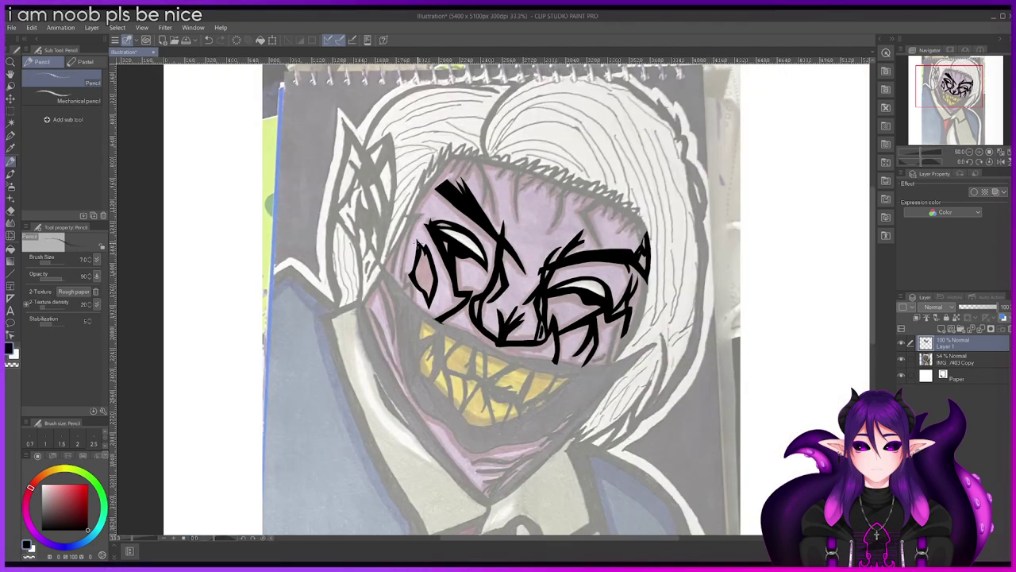
{"action": "scroll", "coordinate": [417, 243], "scroll_direction": "up", "scroll_amount": 1}
{"action": "scroll", "coordinate": [413, 259], "scroll_direction": "up", "scroll_amount": 1}
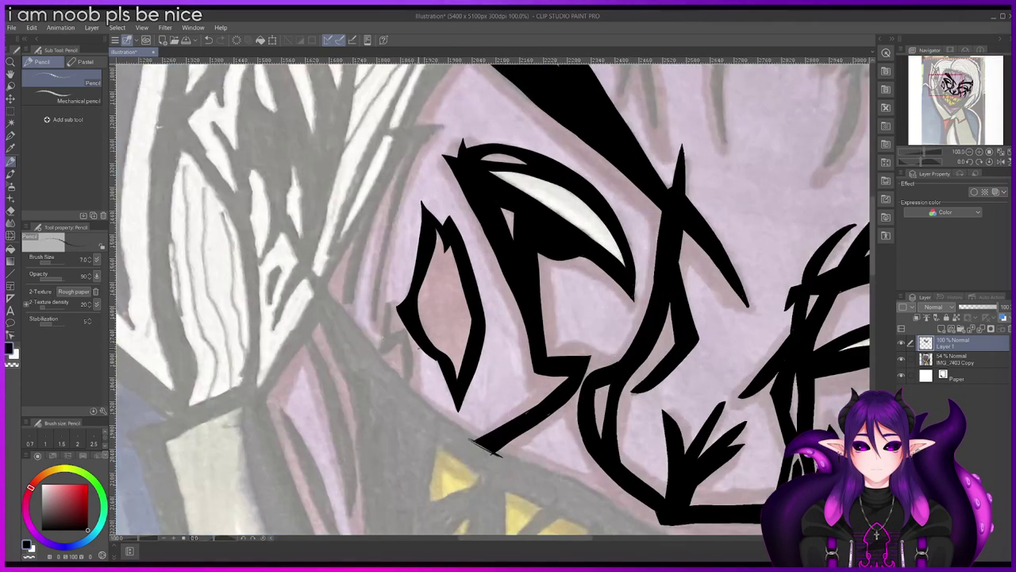
{"action": "scroll", "coordinate": [406, 405], "scroll_direction": "down", "scroll_amount": 1}
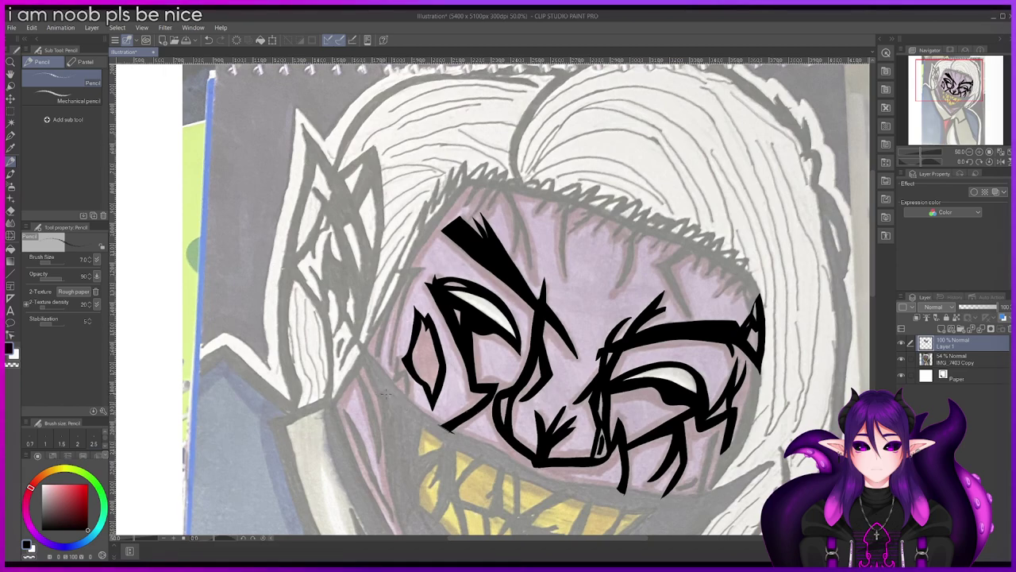
{"action": "scroll", "coordinate": [378, 382], "scroll_direction": "up", "scroll_amount": 4}
{"action": "left_click_drag", "start_coordinate": [391, 390], "coordinate": [399, 469]}
{"action": "key", "text": "p"}
{"action": "left_click_drag", "start_coordinate": [389, 371], "coordinate": [397, 475]}
{"action": "key", "text": "ctrl+z"}
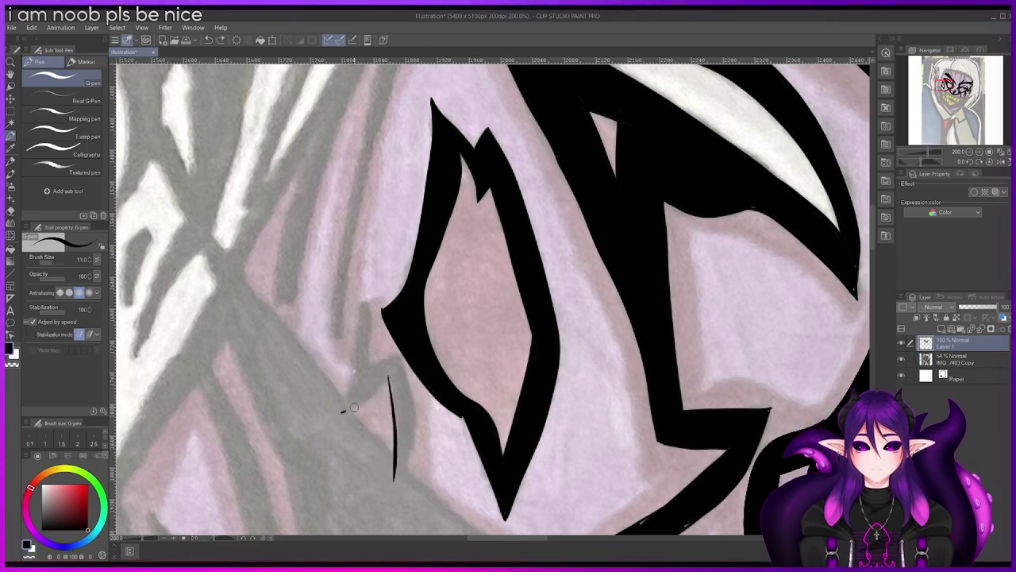
Step: Complete the zigzag mark's inner triangle and draw its curved outer edge, joined to a short upper edge
{"action": "mouse_move", "coordinate": [343, 409]}
{"action": "left_mouse_down"}
{"action": "mouse_move", "coordinate": [407, 477]}
{"action": "mouse_move", "coordinate": [414, 433]}
{"action": "left_mouse_up"}
{"action": "left_click_drag", "start_coordinate": [404, 370], "coordinate": [397, 355]}
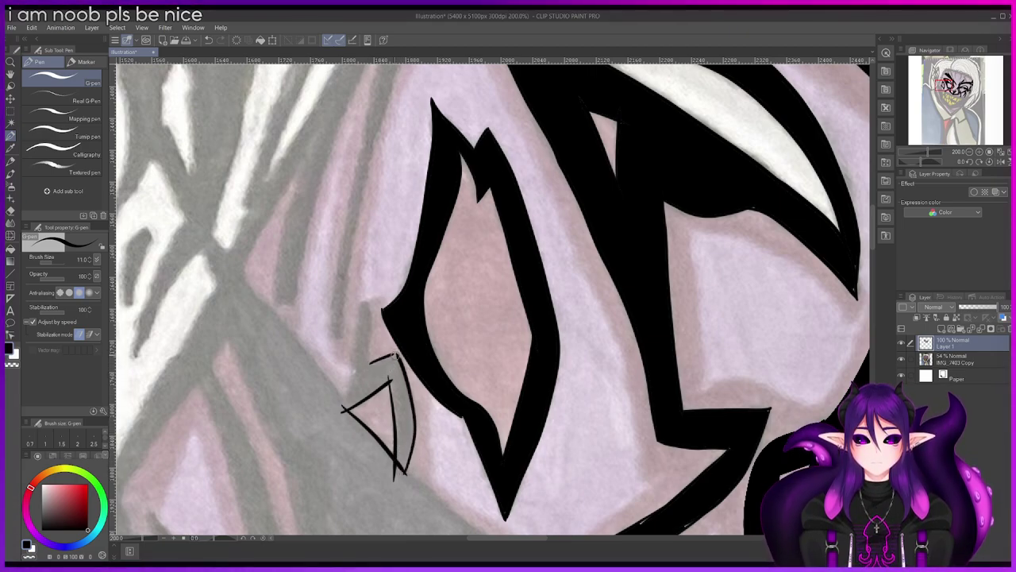
{"action": "scroll", "coordinate": [393, 355], "scroll_direction": "up", "scroll_amount": 4}
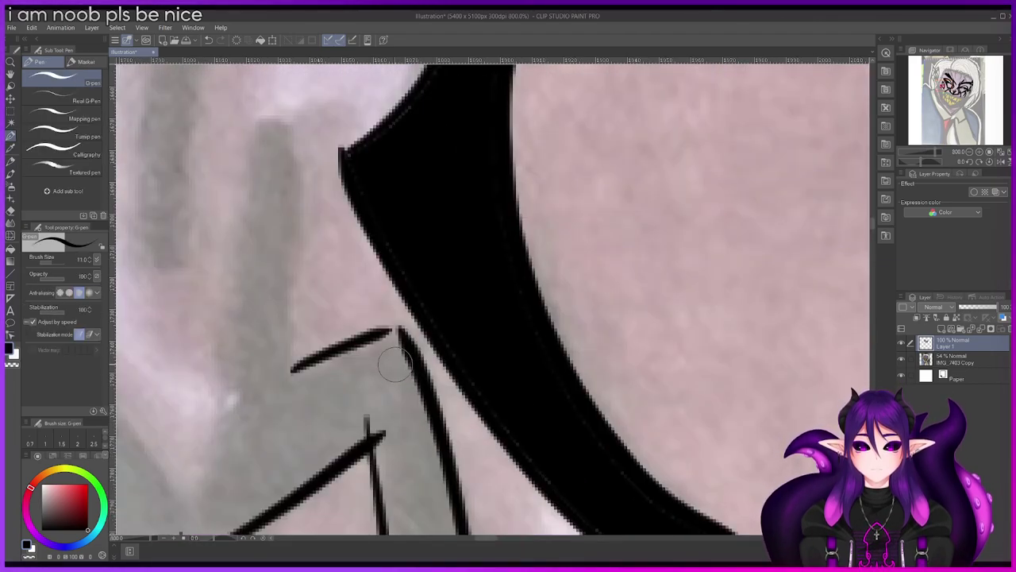
{"action": "key", "text": "ctrl+z"}
{"action": "left_click_drag", "start_coordinate": [298, 371], "coordinate": [397, 326]}
{"action": "key", "text": "ctrl+z"}
{"action": "scroll", "coordinate": [397, 325], "scroll_direction": "down", "scroll_amount": 4}
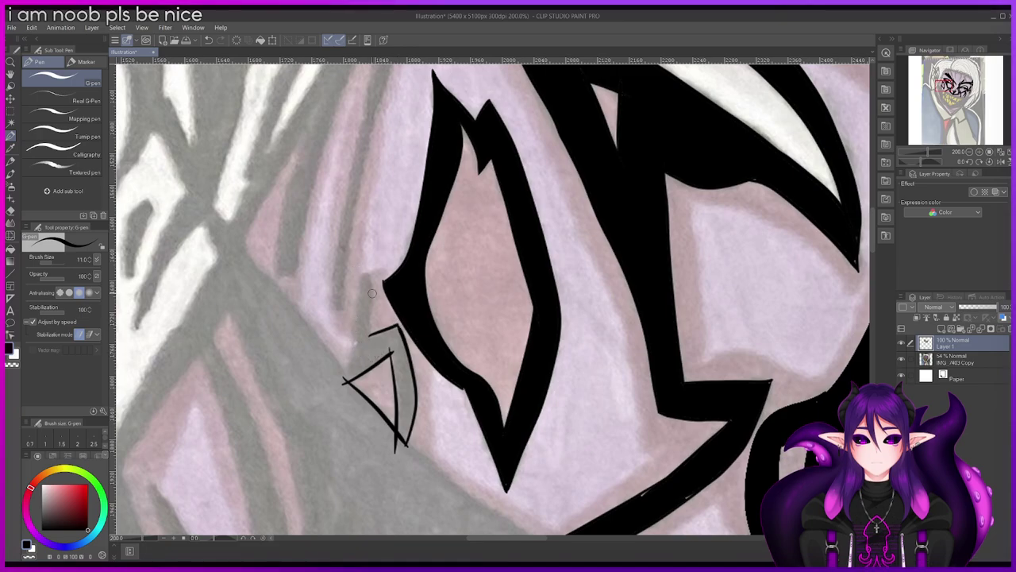
Step: Draw the zigzag mark's tall upward spike from the triangle's corner and sharpen its tip
{"action": "scroll", "coordinate": [376, 355], "scroll_direction": "up", "scroll_amount": 2}
{"action": "mouse_move", "coordinate": [369, 352]}
{"action": "left_mouse_down"}
{"action": "mouse_move", "coordinate": [373, 300]}
{"action": "mouse_move", "coordinate": [354, 234]}
{"action": "mouse_move", "coordinate": [318, 471]}
{"action": "mouse_move", "coordinate": [355, 242]}
{"action": "left_mouse_up"}
{"action": "key", "text": "ctrl+z"}
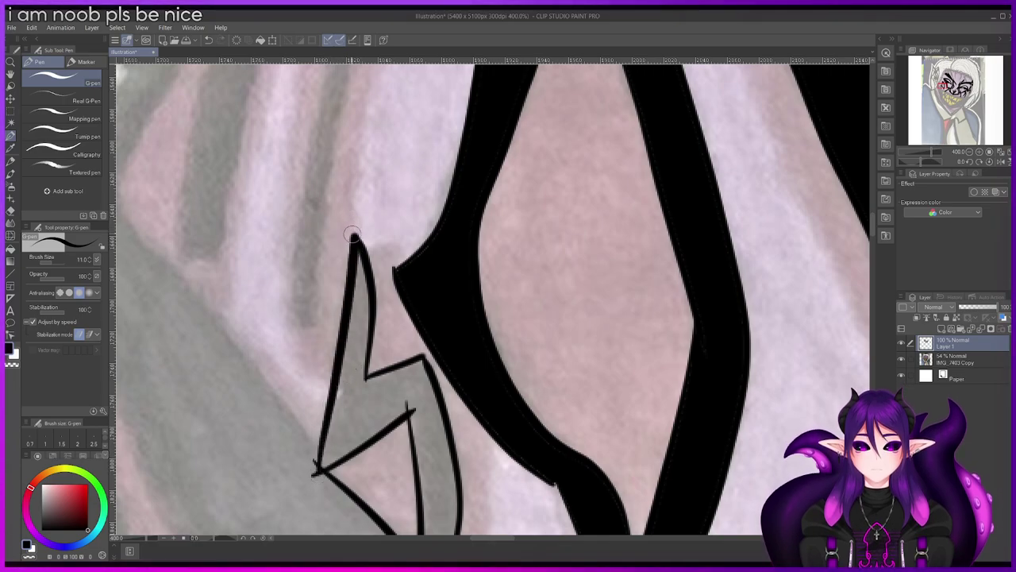
{"action": "scroll", "coordinate": [350, 246], "scroll_direction": "up", "scroll_amount": 4}
{"action": "left_click_drag", "start_coordinate": [344, 178], "coordinate": [416, 358]}
{"action": "scroll", "coordinate": [361, 231], "scroll_direction": "down", "scroll_amount": 6}
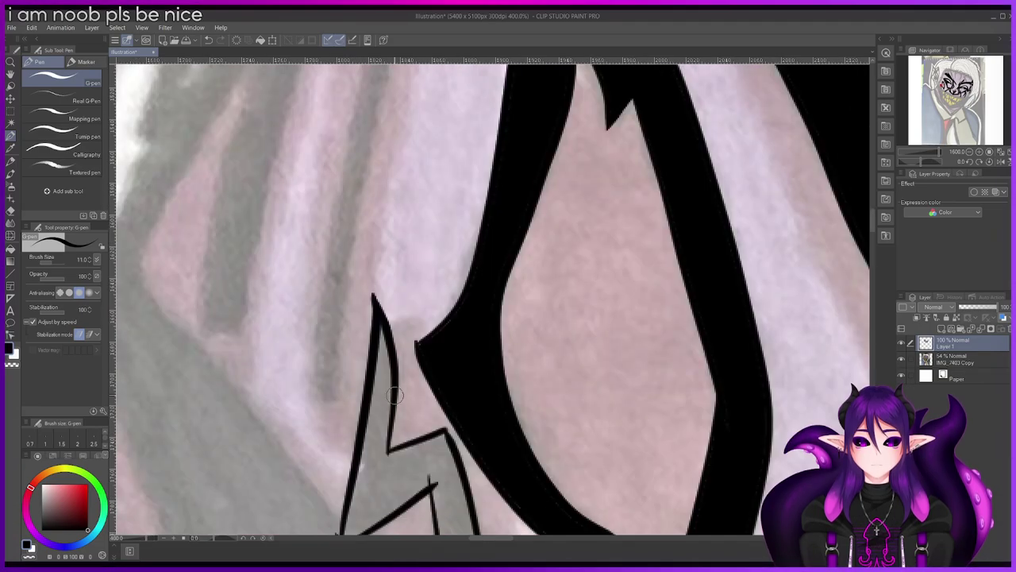
Step: Fill the zigzag mark's outline with black and ink over the light seams inside its spike
{"action": "key", "text": "g"}
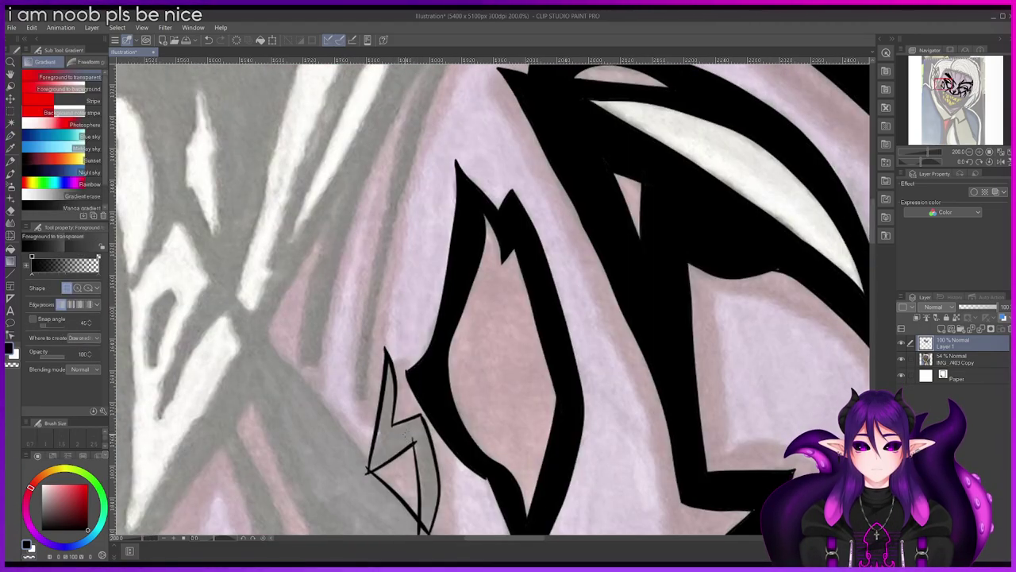
{"action": "key", "text": "g"}
{"action": "left_click", "coordinate": [412, 419]}
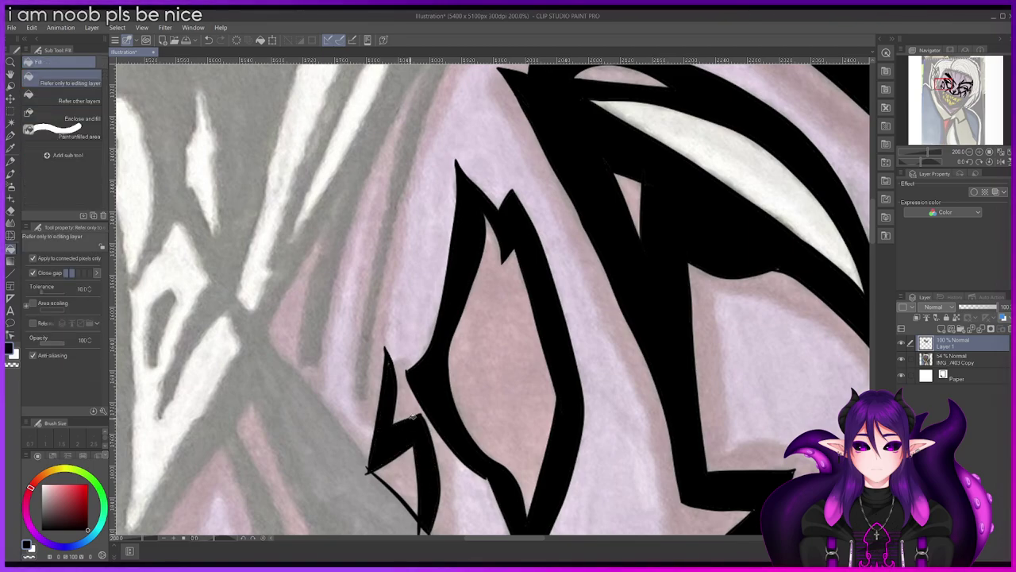
{"action": "scroll", "coordinate": [389, 360], "scroll_direction": "up", "scroll_amount": 5}
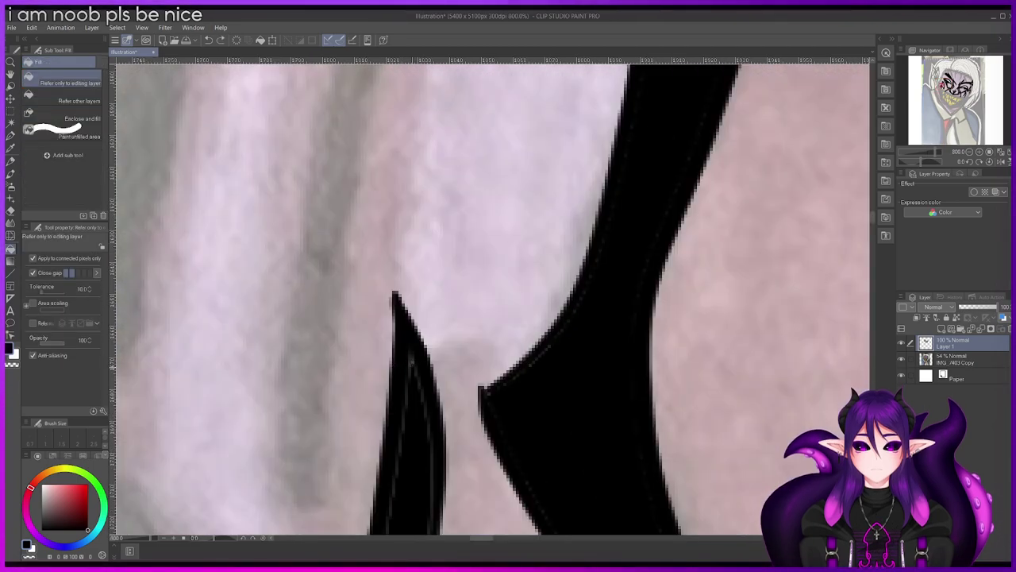
{"action": "key", "text": "p"}
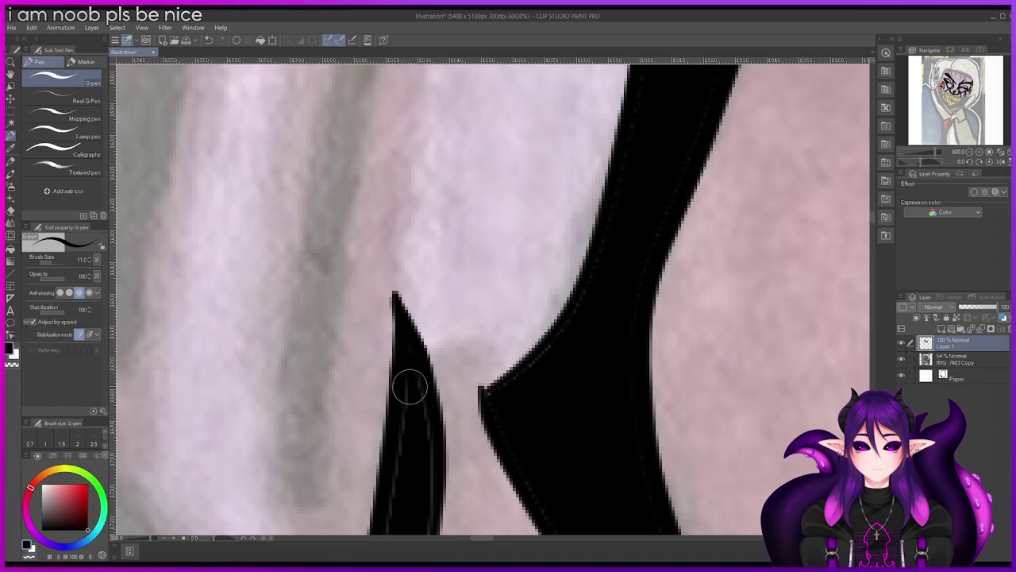
{"action": "scroll", "coordinate": [409, 388], "scroll_direction": "down", "scroll_amount": 6}
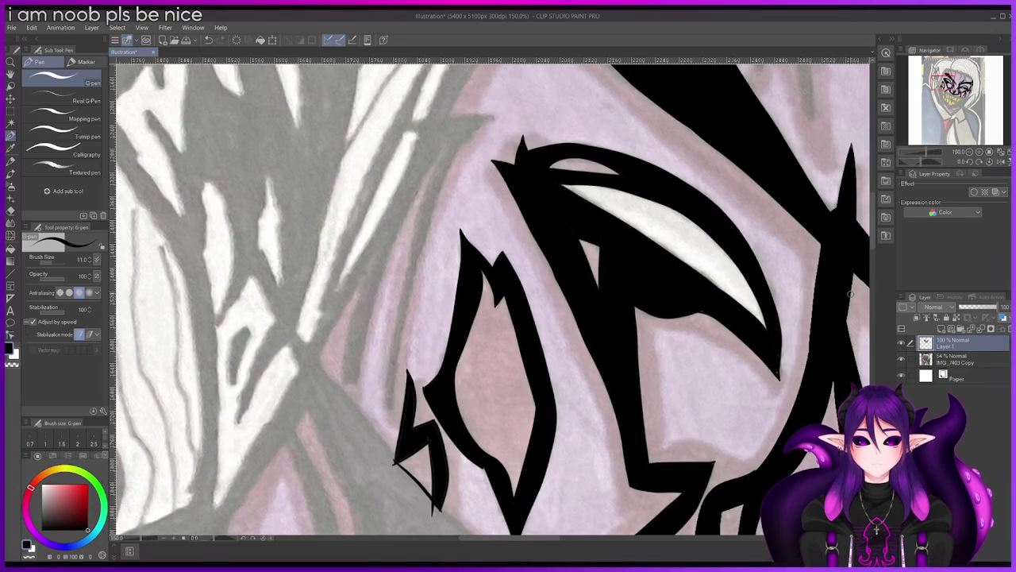
{"action": "scroll", "coordinate": [851, 296], "scroll_direction": "down", "scroll_amount": 4}
{"action": "scroll", "coordinate": [848, 303], "scroll_direction": "up", "scroll_amount": 3}
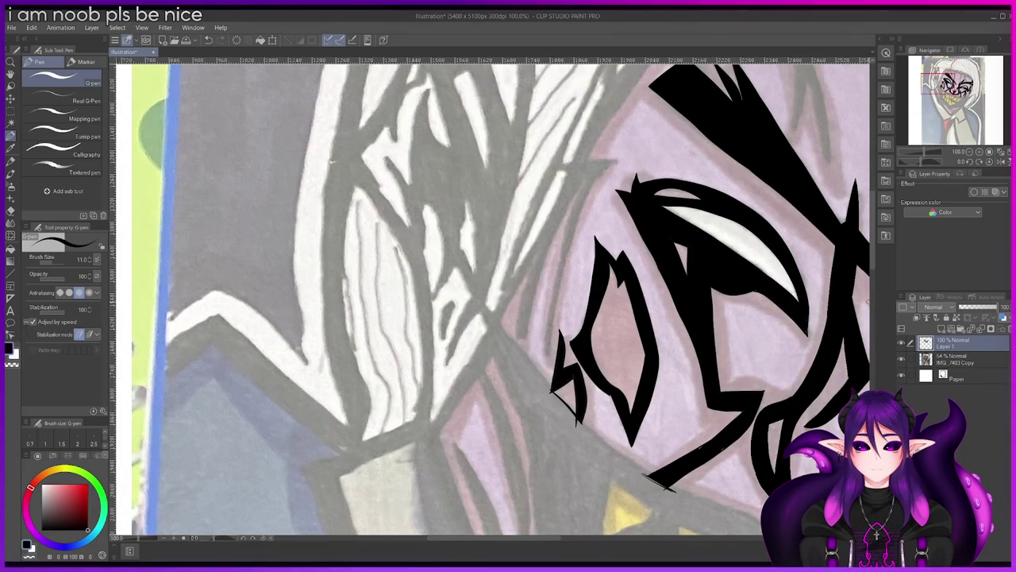
{"action": "scroll", "coordinate": [864, 301], "scroll_direction": "down", "scroll_amount": 1}
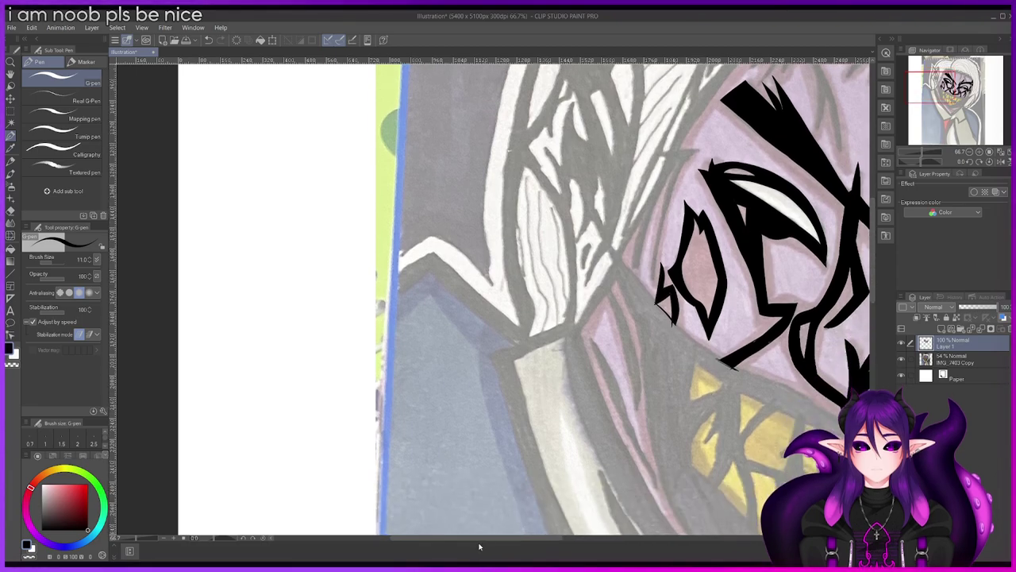
Step: Ink the upper edge of the dark mouth area from the zigzag mark to the thick stroke below the left eye
{"action": "left_click_drag", "start_coordinate": [493, 538], "coordinate": [580, 537]}
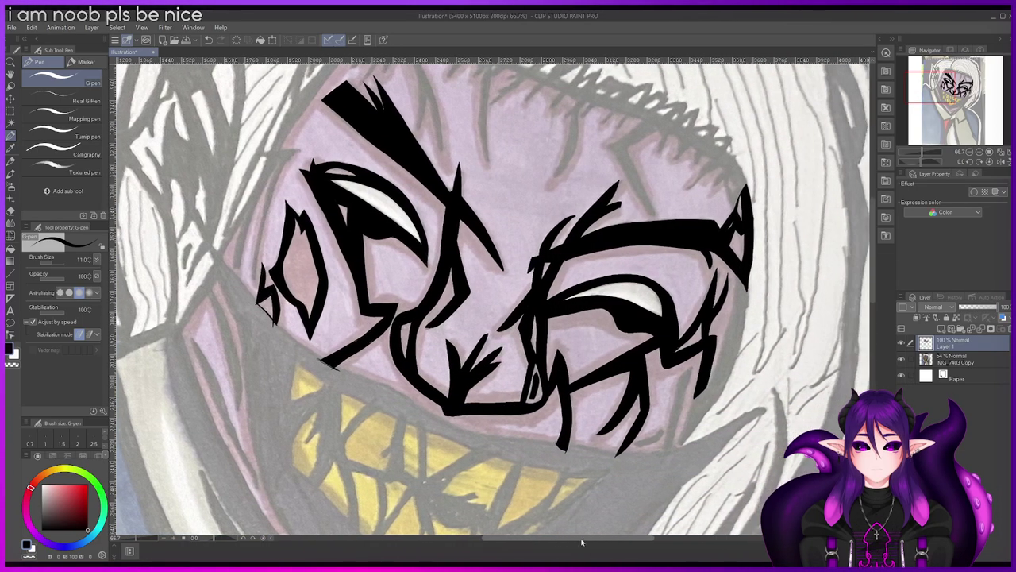
{"action": "left_click_drag", "start_coordinate": [872, 278], "coordinate": [873, 297]}
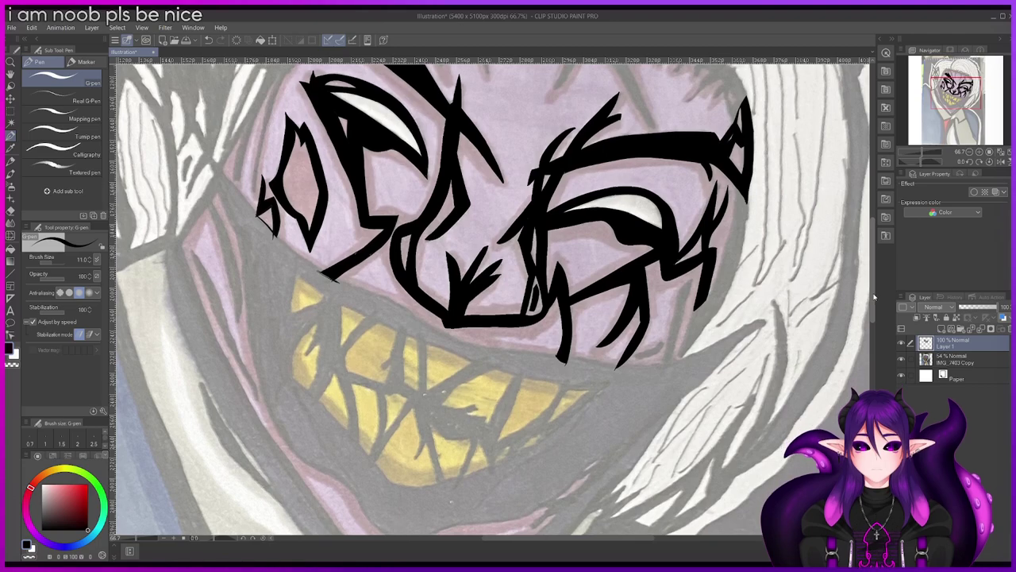
{"action": "scroll", "coordinate": [868, 302], "scroll_direction": "down", "scroll_amount": 1}
{"action": "scroll", "coordinate": [619, 278], "scroll_direction": "up", "scroll_amount": 2}
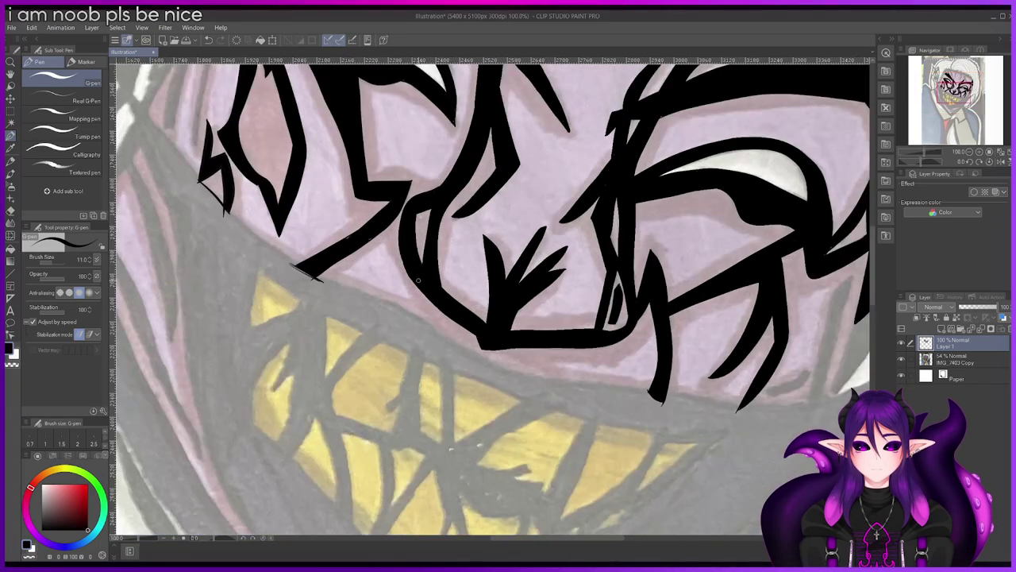
{"action": "scroll", "coordinate": [249, 225], "scroll_direction": "up", "scroll_amount": 1}
{"action": "left_click_drag", "start_coordinate": [222, 212], "coordinate": [274, 248]}
{"action": "left_click_drag", "start_coordinate": [318, 281], "coordinate": [334, 291]}
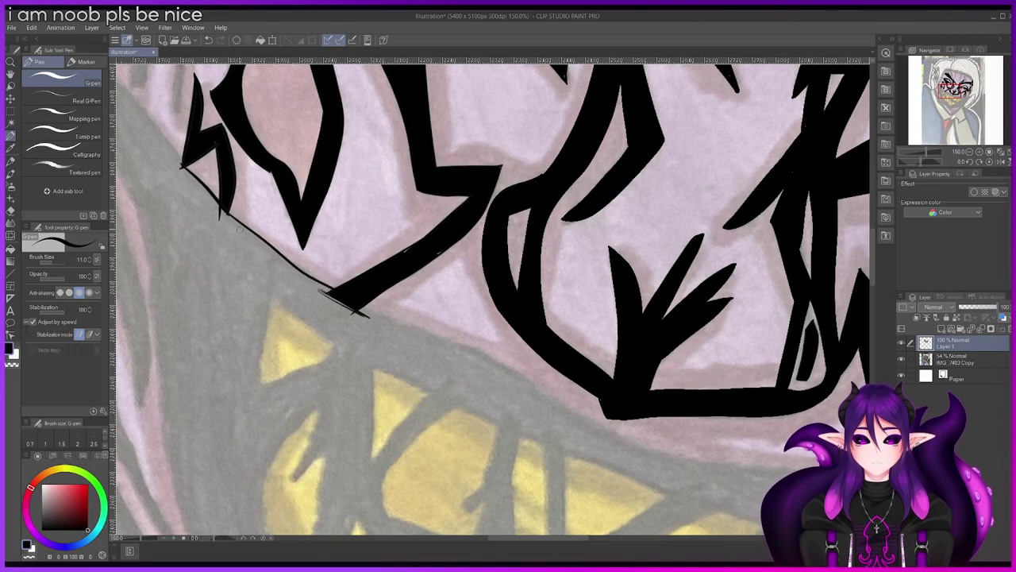
{"action": "scroll", "coordinate": [231, 214], "scroll_direction": "up", "scroll_amount": 1}
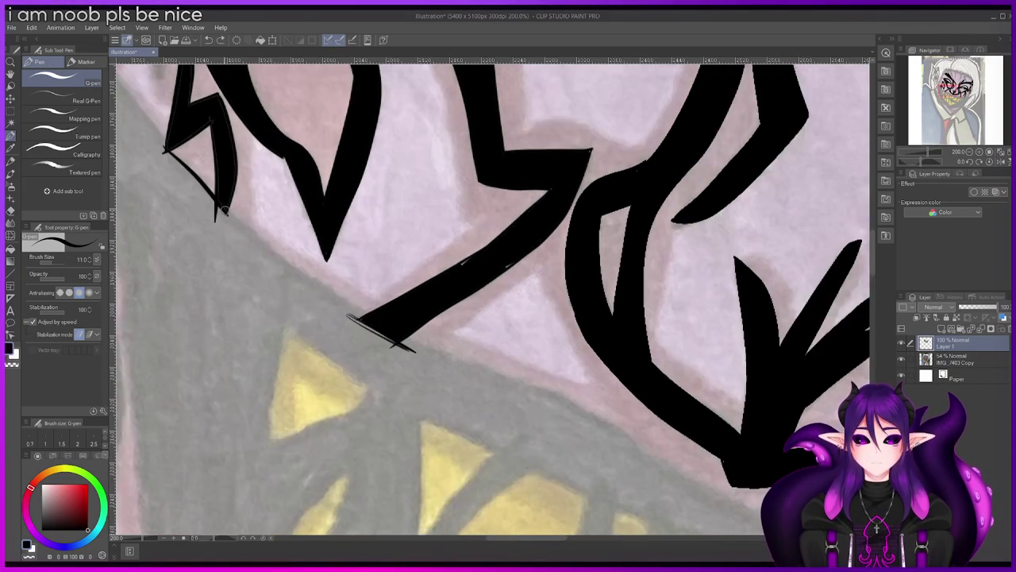
{"action": "left_click_drag", "start_coordinate": [270, 247], "coordinate": [285, 256]}
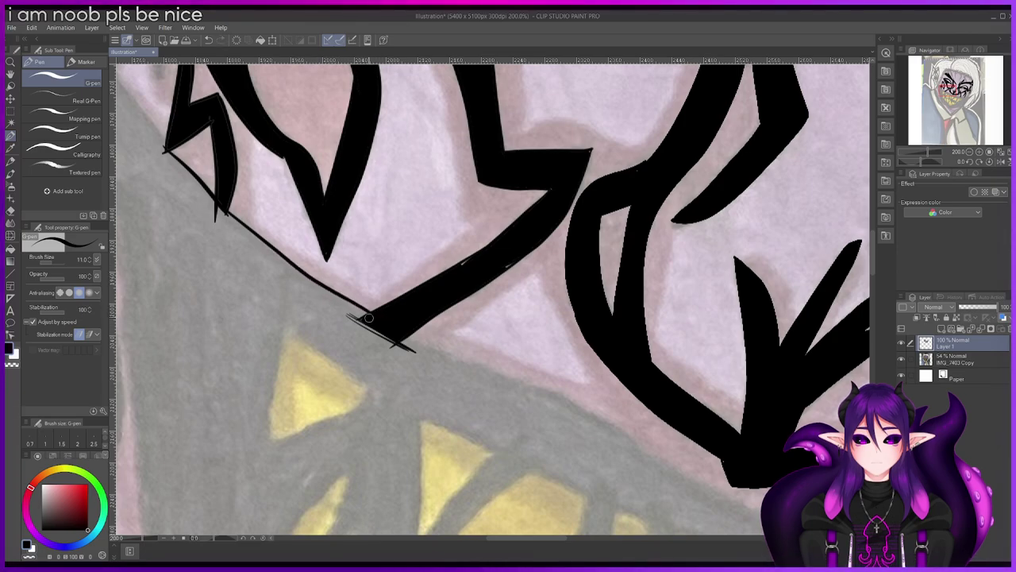
Step: Redo the dark mouth area's upper edge just past the thick stroke below the left eye, extending it toward the nose
{"action": "key", "text": "ctrl+z"}
{"action": "left_click_drag", "start_coordinate": [402, 336], "coordinate": [447, 360]}
{"action": "key", "text": "ctrl+z"}
{"action": "left_click_drag", "start_coordinate": [396, 331], "coordinate": [512, 383]}
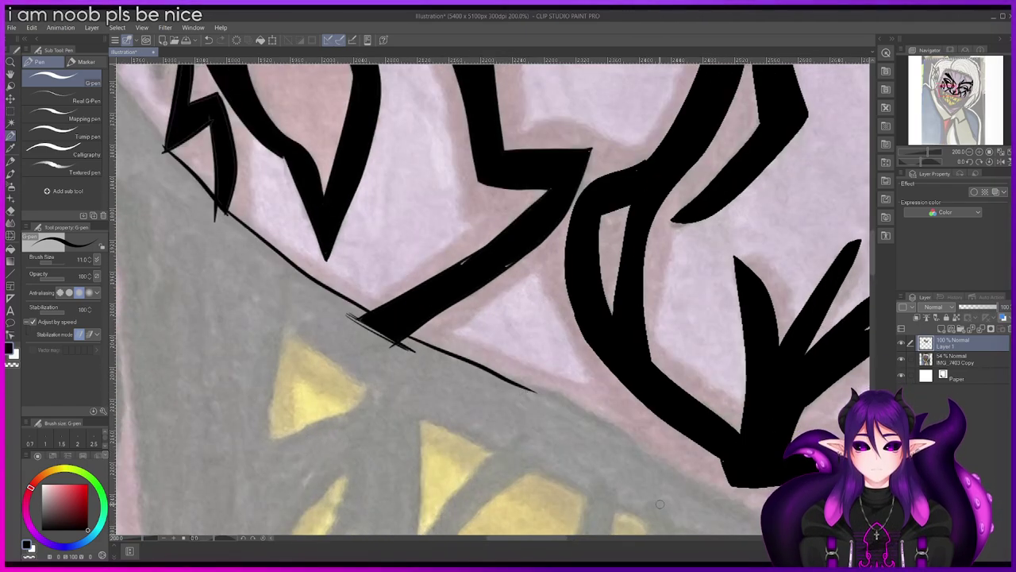
Step: Extend the mouth area's upper edge along the photo's border to just before the nose's lower left corner
{"action": "left_click_drag", "start_coordinate": [551, 538], "coordinate": [567, 540]}
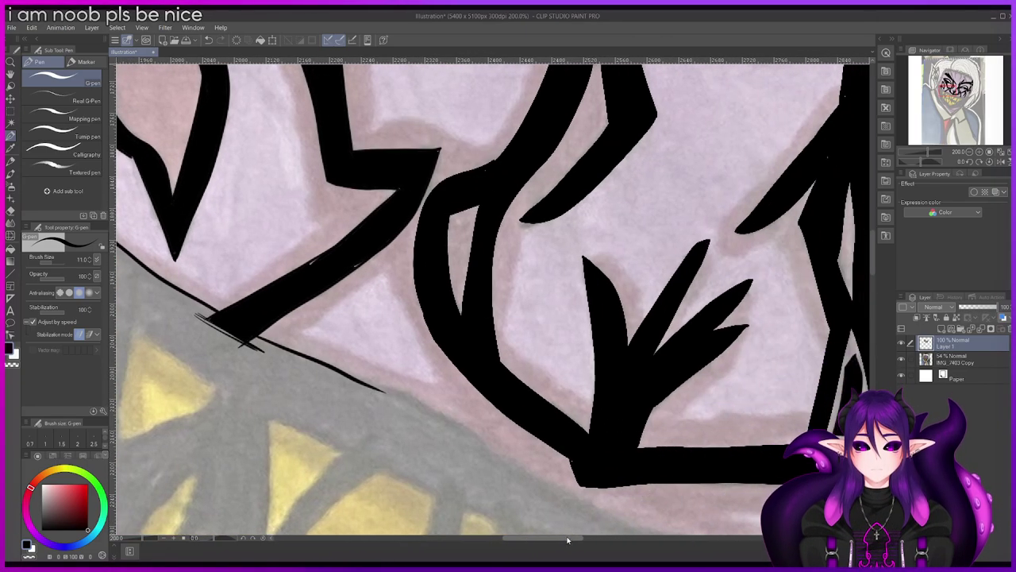
{"action": "scroll", "coordinate": [874, 258], "scroll_direction": "down", "scroll_amount": 3}
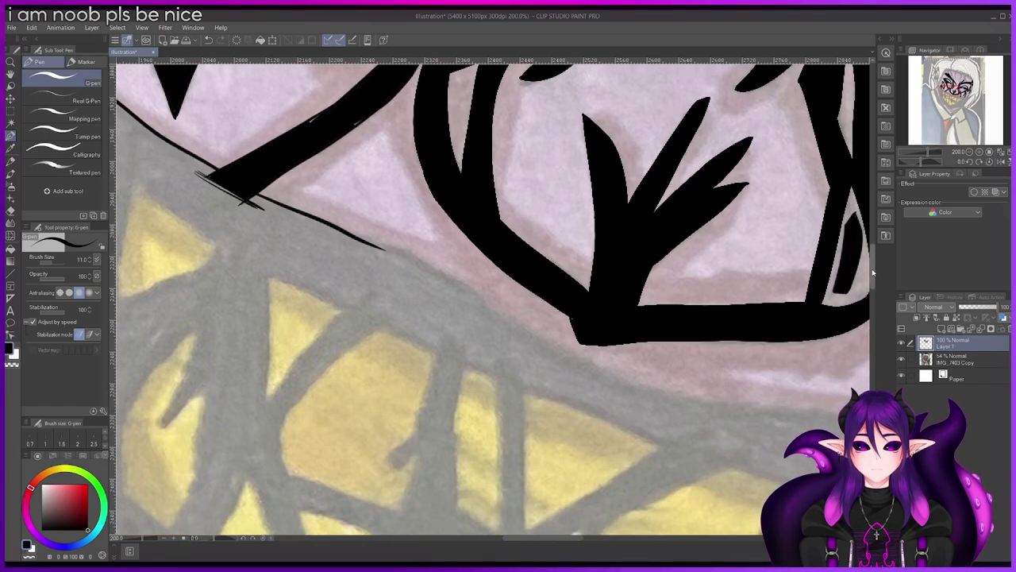
{"action": "left_click_drag", "start_coordinate": [363, 240], "coordinate": [404, 255]}
{"action": "key", "text": "ctrl+z"}
{"action": "mouse_move", "coordinate": [350, 236]}
{"action": "left_mouse_down"}
{"action": "mouse_move", "coordinate": [424, 268]}
{"action": "mouse_move", "coordinate": [379, 249]}
{"action": "left_mouse_up"}
{"action": "key", "text": "ctrl+z"}
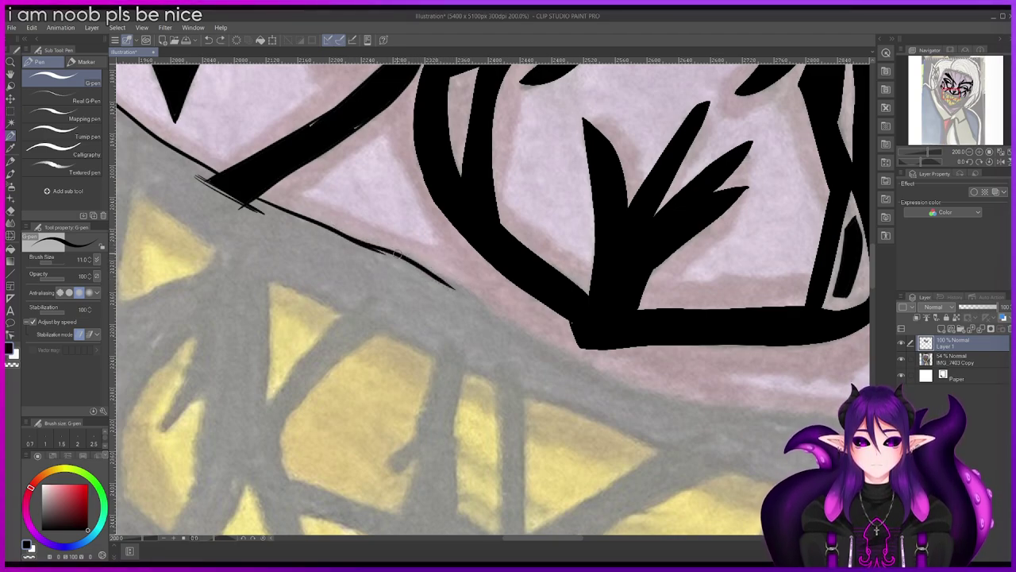
{"action": "key", "text": "ctrl+z"}
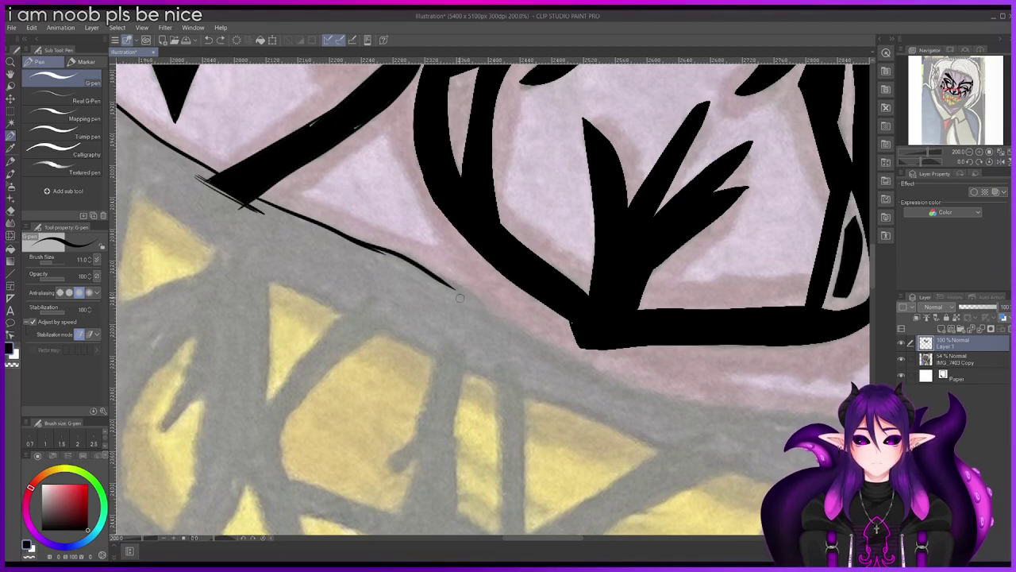
{"action": "left_click_drag", "start_coordinate": [429, 271], "coordinate": [479, 297]}
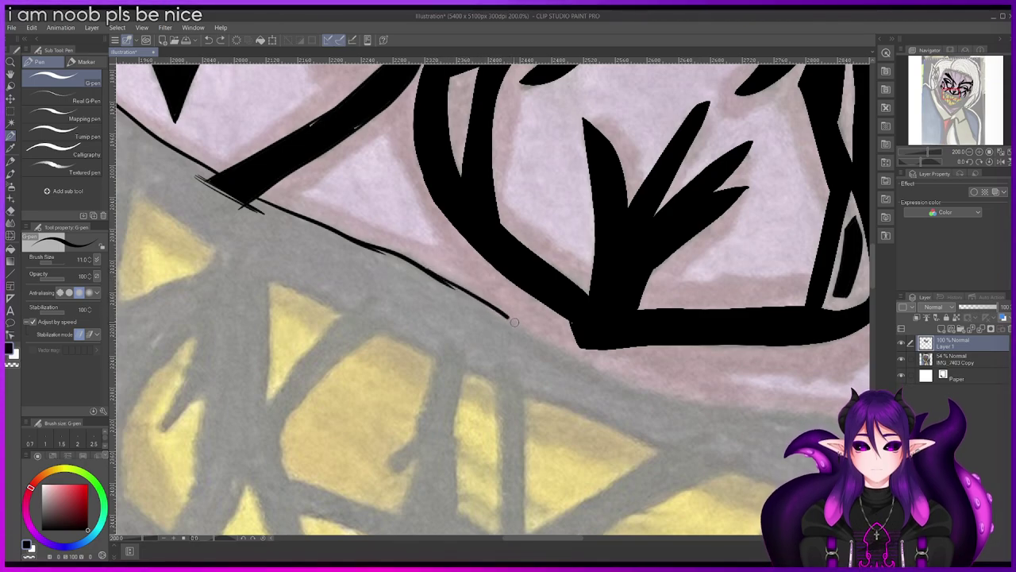
Step: Carry the mouth area's upper edge beneath the nose to the first thick downward stroke below the right eye
{"action": "left_click_drag", "start_coordinate": [533, 336], "coordinate": [602, 376]}
{"action": "key", "text": "ctrl+z"}
{"action": "scroll", "coordinate": [602, 379], "scroll_direction": "down", "scroll_amount": 2}
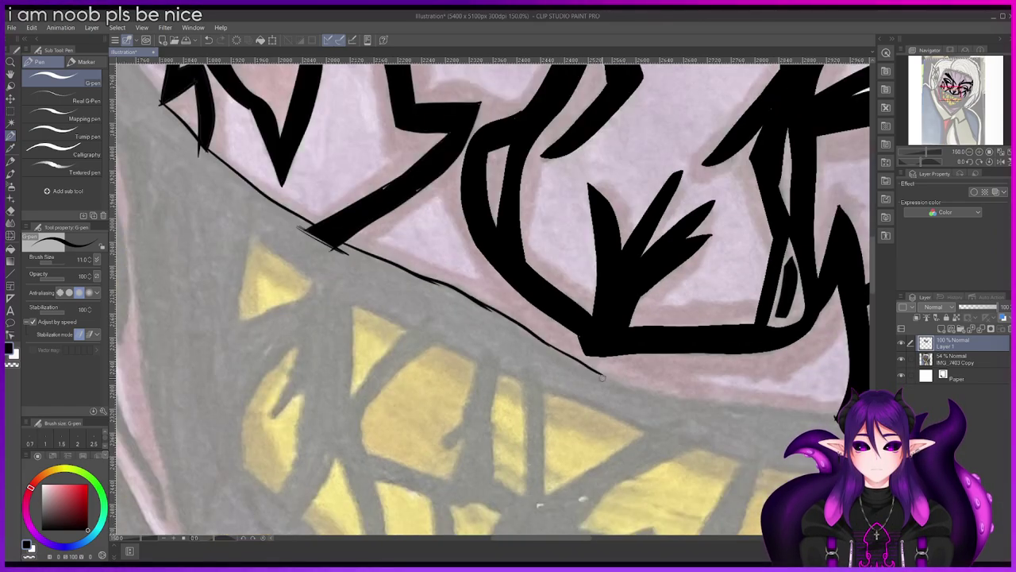
{"action": "left_click_drag", "start_coordinate": [569, 538], "coordinate": [597, 538]}
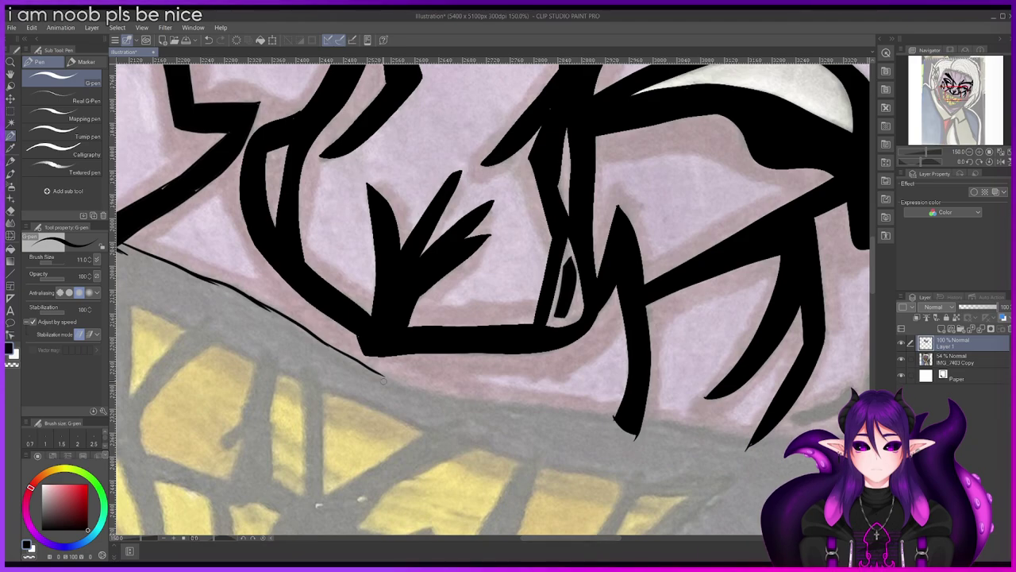
{"action": "left_click_drag", "start_coordinate": [383, 372], "coordinate": [420, 392]}
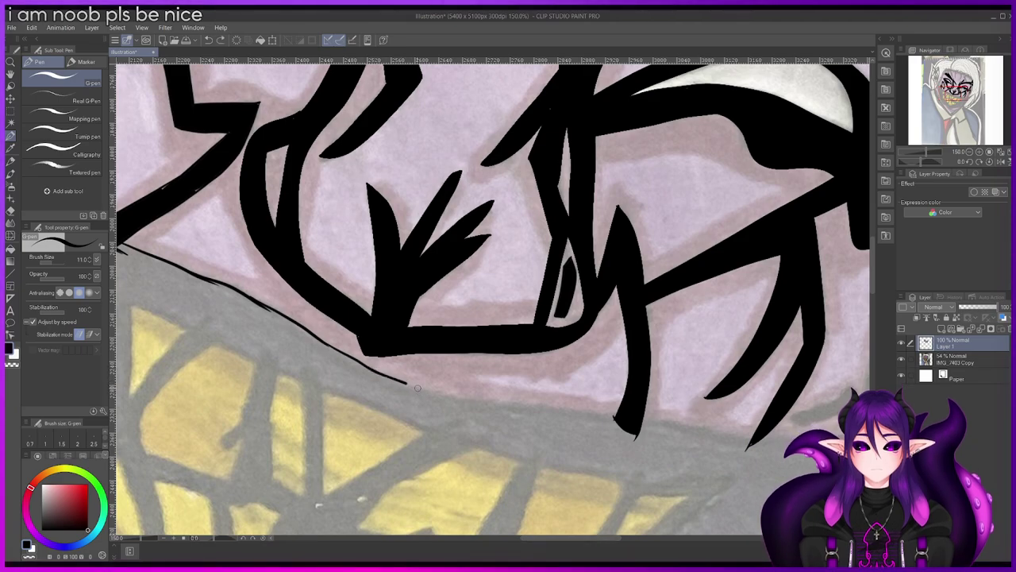
{"action": "scroll", "coordinate": [461, 388], "scroll_direction": "up", "scroll_amount": 2}
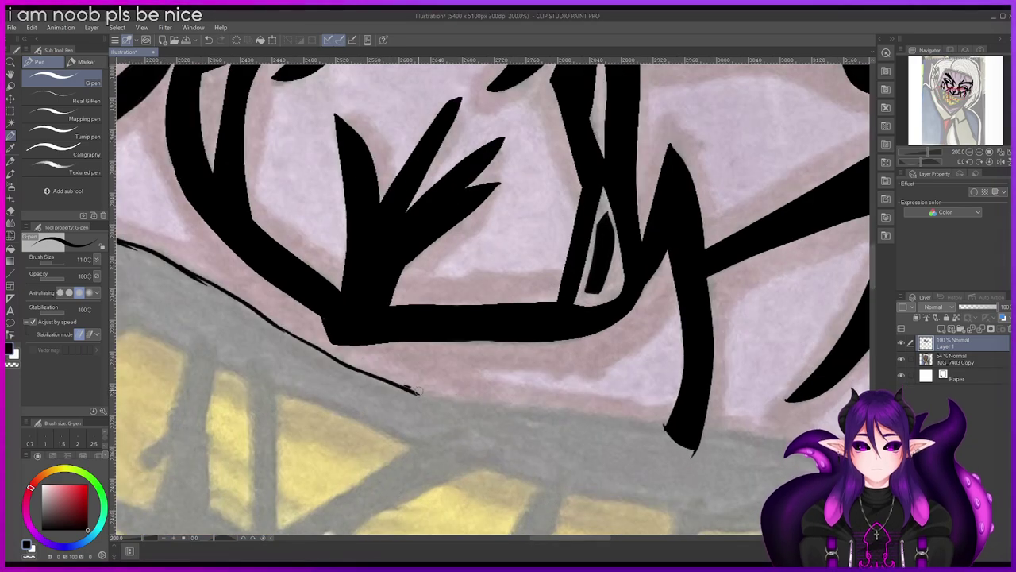
{"action": "left_click_drag", "start_coordinate": [477, 406], "coordinate": [654, 418]}
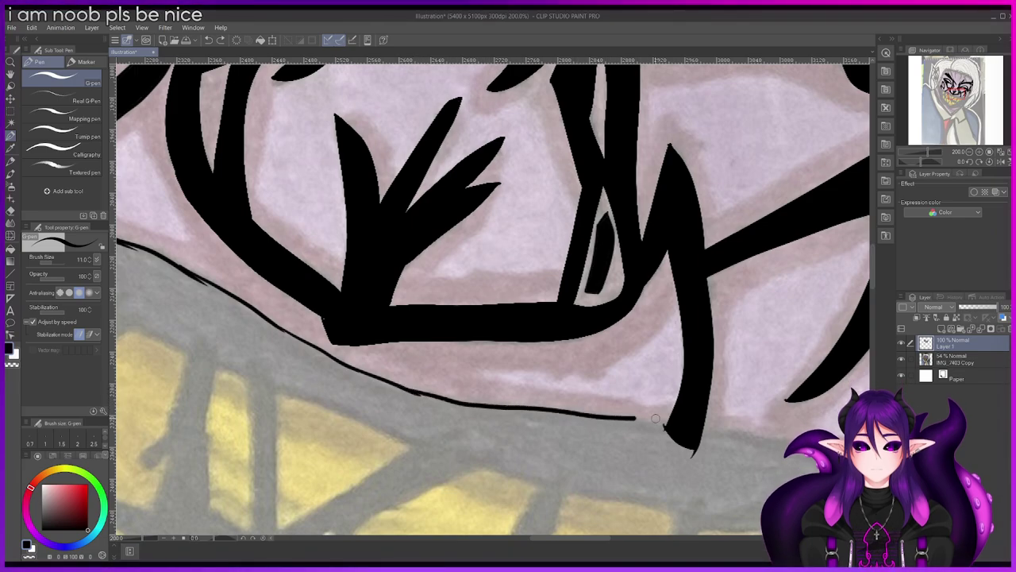
{"action": "scroll", "coordinate": [674, 417], "scroll_direction": "down", "scroll_amount": 4}
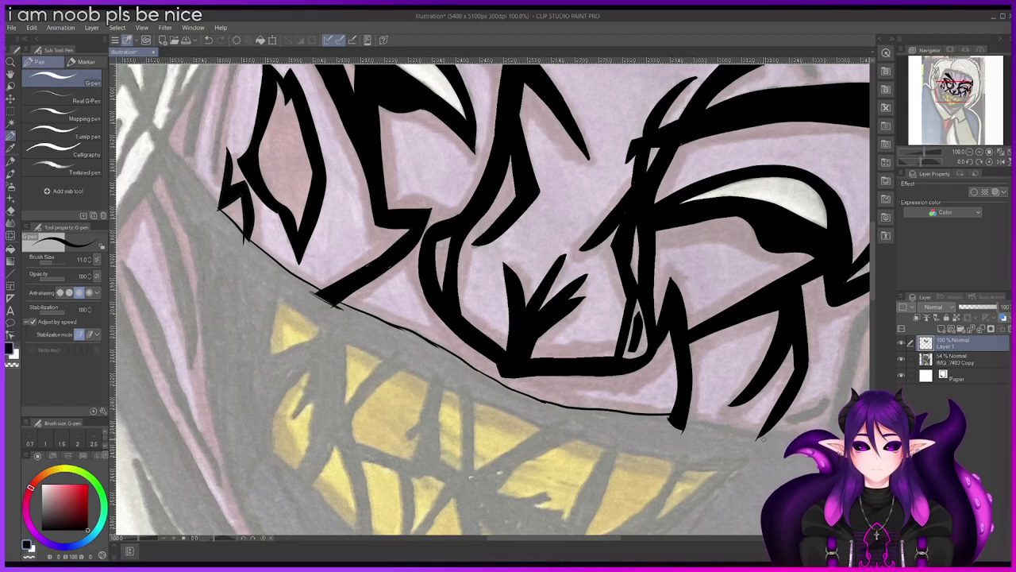
{"action": "scroll", "coordinate": [778, 450], "scroll_direction": "up", "scroll_amount": 4}
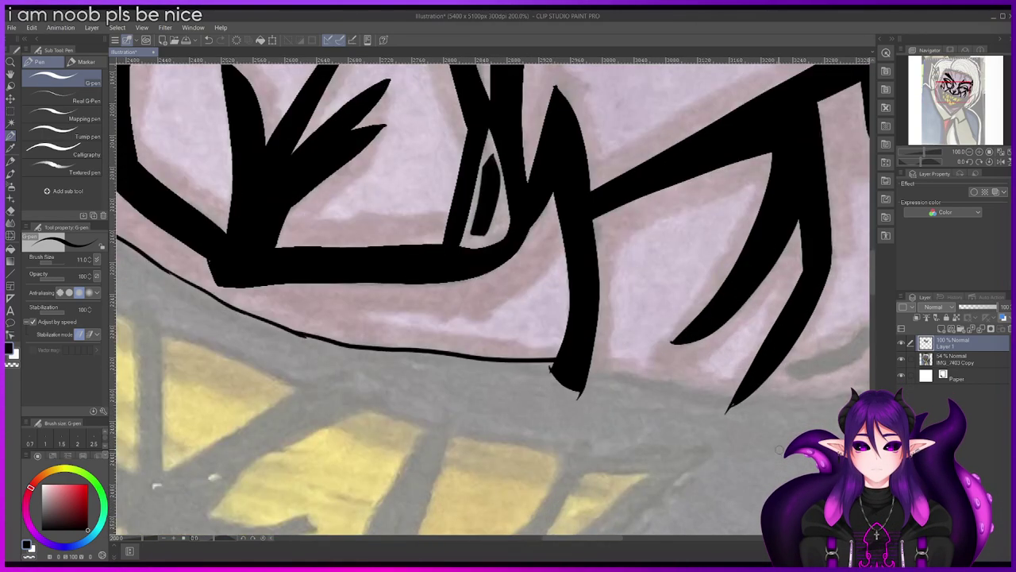
{"action": "scroll", "coordinate": [778, 451], "scroll_direction": "up", "scroll_amount": 2}
{"action": "mouse_move", "coordinate": [401, 275]}
{"action": "left_mouse_down"}
{"action": "mouse_move", "coordinate": [614, 307]}
{"action": "mouse_move", "coordinate": [690, 335]}
{"action": "left_mouse_up"}
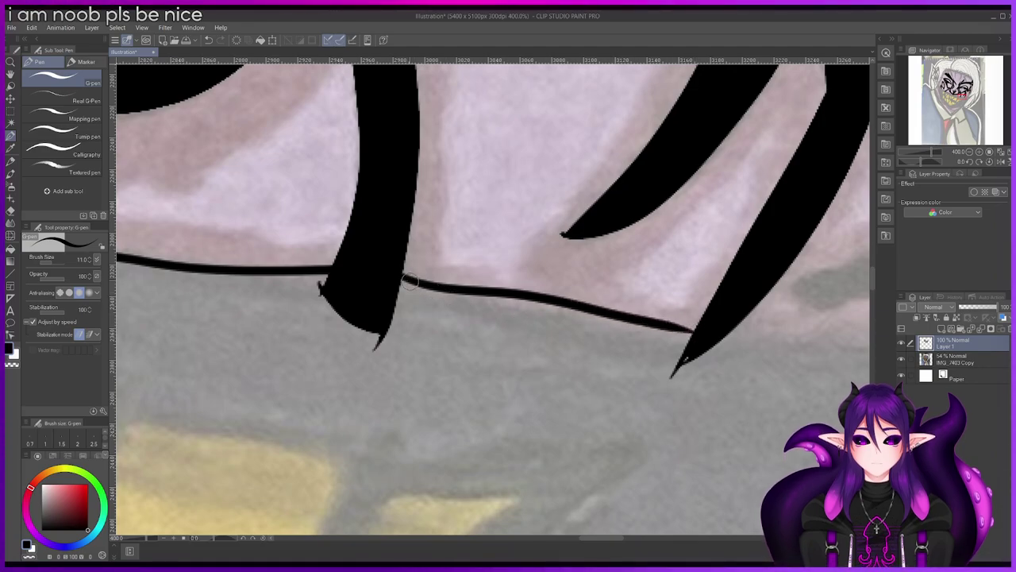
{"action": "key", "text": "ctrl+z"}
{"action": "mouse_move", "coordinate": [389, 278]}
{"action": "left_mouse_down"}
{"action": "mouse_move", "coordinate": [594, 322]}
{"action": "mouse_move", "coordinate": [702, 327]}
{"action": "left_mouse_up"}
{"action": "key", "text": "ctrl+z"}
{"action": "mouse_move", "coordinate": [390, 278]}
{"action": "left_mouse_down"}
{"action": "mouse_move", "coordinate": [553, 316]}
{"action": "mouse_move", "coordinate": [713, 318]}
{"action": "left_mouse_up"}
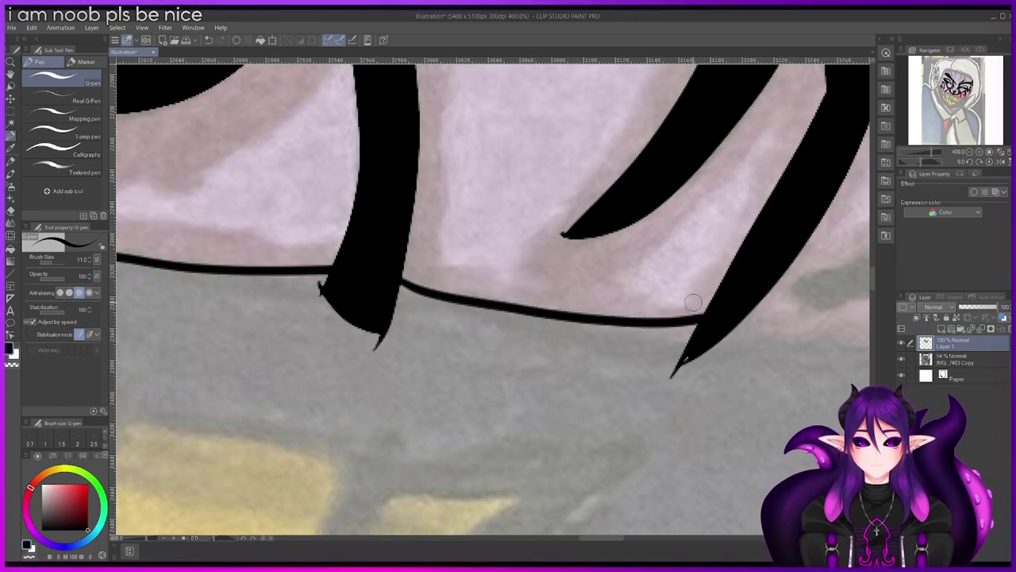
{"action": "key", "text": "ctrl+z"}
Step: Ink the mouth area's upper edge between the two thick downward strokes below the right eye and extend the outer stroke's tip
{"action": "mouse_move", "coordinate": [392, 277]}
{"action": "left_mouse_down"}
{"action": "mouse_move", "coordinate": [453, 299]}
{"action": "mouse_move", "coordinate": [438, 287]}
{"action": "mouse_move", "coordinate": [528, 297]}
{"action": "left_mouse_up"}
{"action": "key", "text": "ctrl+z"}
{"action": "key", "text": "ctrl+z"}
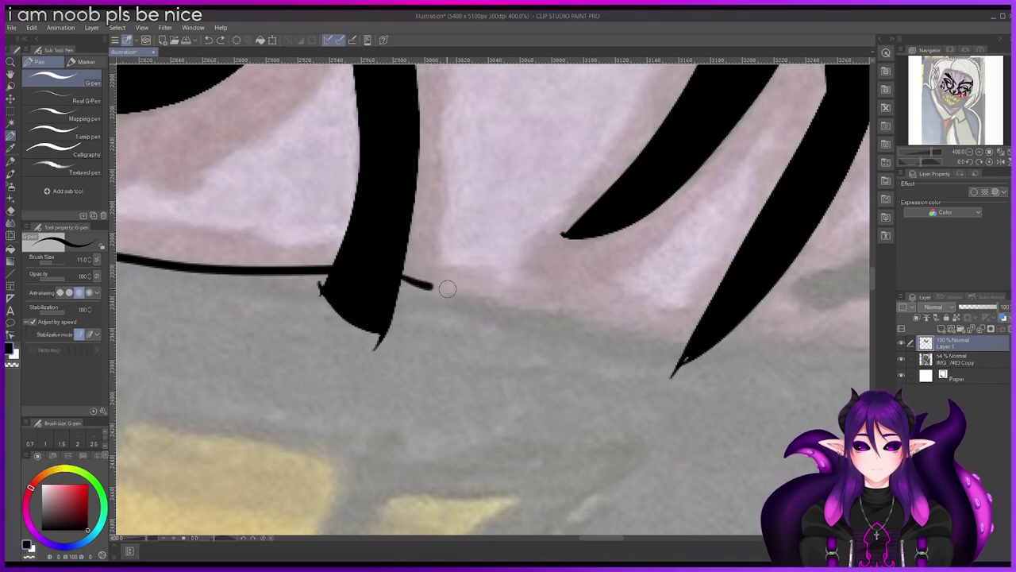
{"action": "mouse_move", "coordinate": [643, 327]}
{"action": "left_mouse_down"}
{"action": "mouse_move", "coordinate": [701, 333]}
{"action": "mouse_move", "coordinate": [705, 315]}
{"action": "mouse_move", "coordinate": [696, 341]}
{"action": "left_mouse_up"}
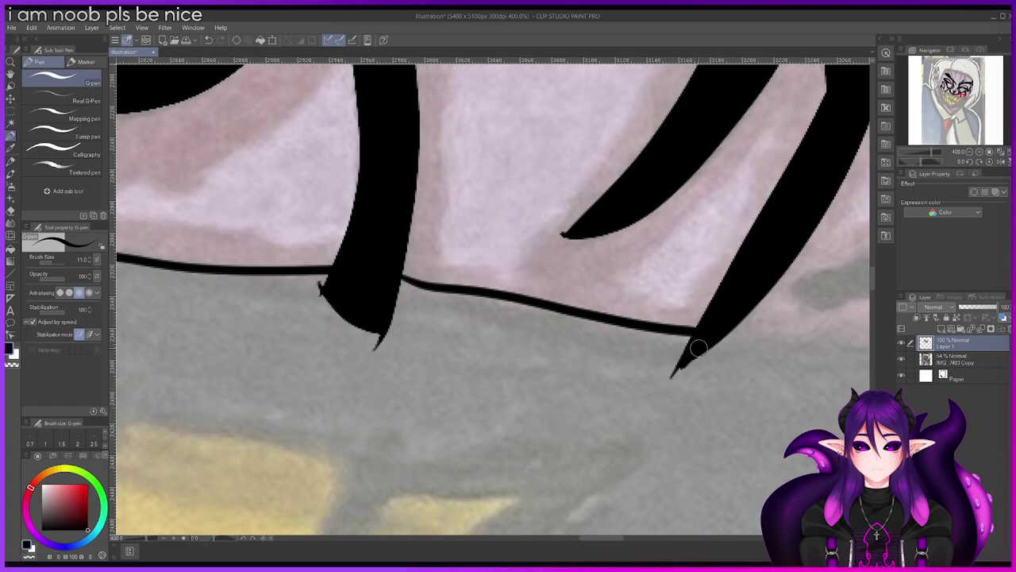
{"action": "left_click_drag", "start_coordinate": [392, 277], "coordinate": [489, 296]}
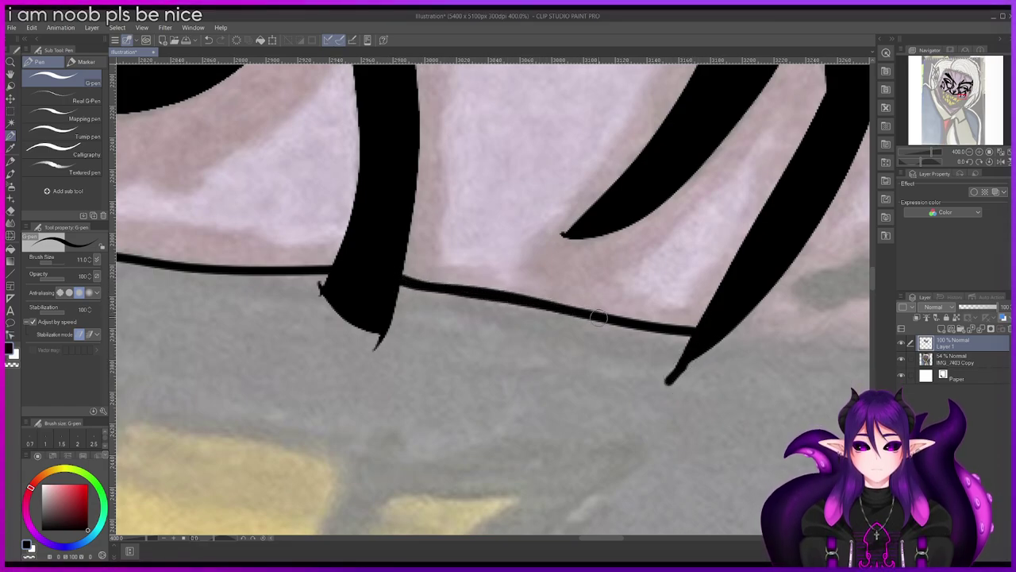
Step: Draw the mouth area's upper edge from the outer downward stroke across the rest of the right cheek
{"action": "scroll", "coordinate": [704, 325], "scroll_direction": "down", "scroll_amount": 2}
{"action": "scroll", "coordinate": [704, 313], "scroll_direction": "down", "scroll_amount": 4}
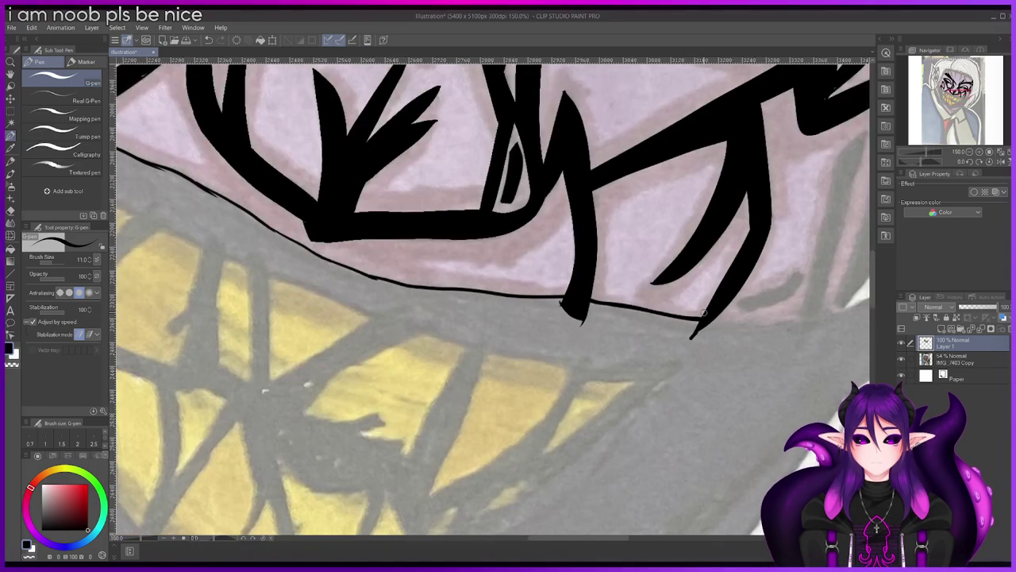
{"action": "scroll", "coordinate": [703, 315], "scroll_direction": "up", "scroll_amount": 3}
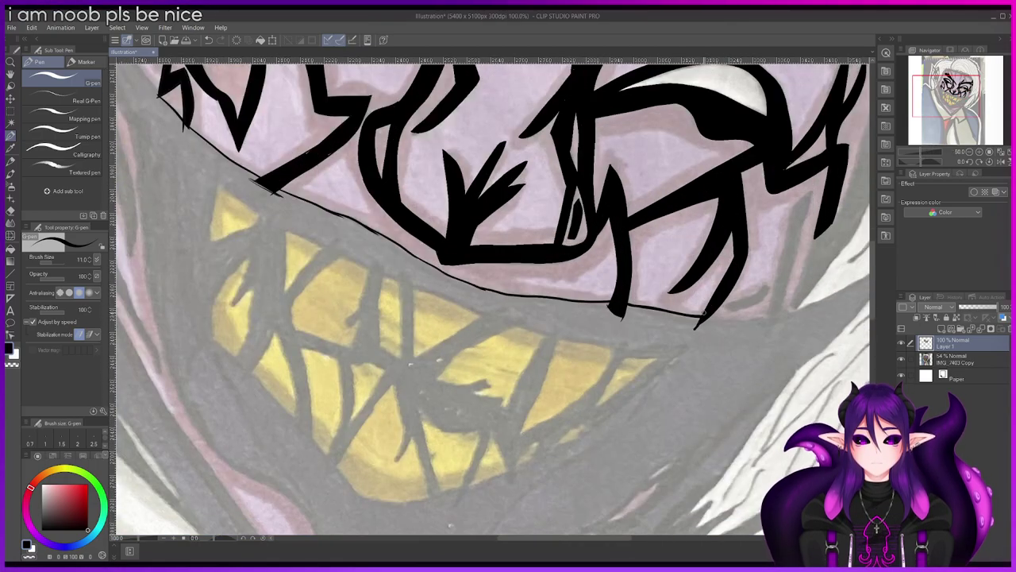
{"action": "left_click_drag", "start_coordinate": [590, 537], "coordinate": [643, 526]}
{"action": "scroll", "coordinate": [353, 321], "scroll_direction": "up", "scroll_amount": 3}
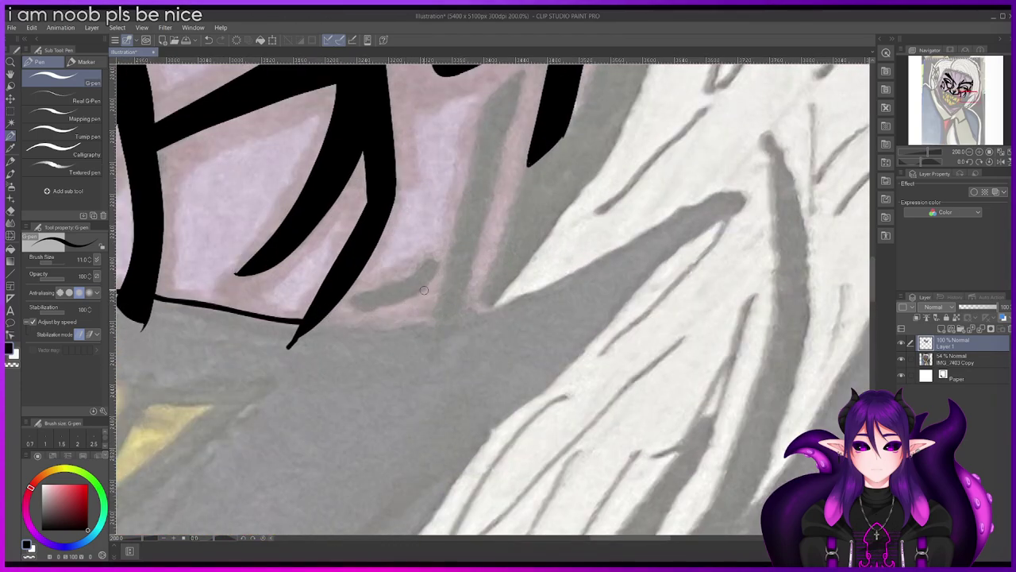
{"action": "mouse_move", "coordinate": [281, 315]}
{"action": "left_mouse_down"}
{"action": "mouse_move", "coordinate": [384, 324]}
{"action": "mouse_move", "coordinate": [508, 313]}
{"action": "left_mouse_up"}
{"action": "key", "text": "ctrl+z"}
{"action": "mouse_move", "coordinate": [279, 316]}
{"action": "left_mouse_down"}
{"action": "mouse_move", "coordinate": [376, 323]}
{"action": "mouse_move", "coordinate": [561, 295]}
{"action": "left_mouse_up"}
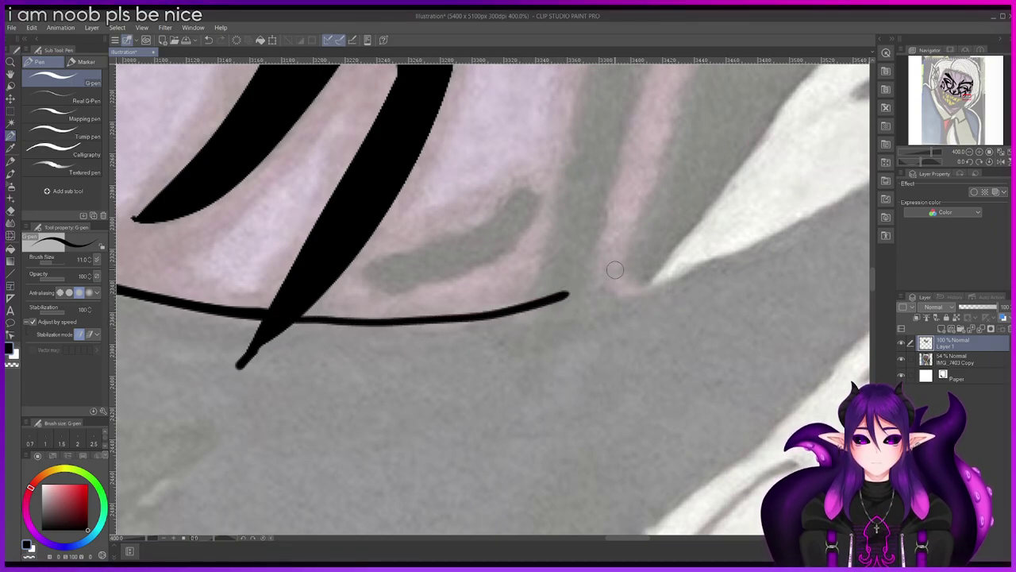
Step: Extend the cheek's lower line upward to the white hair with a tapered stroke
{"action": "left_click_drag", "start_coordinate": [638, 288], "coordinate": [783, 238]}
{"action": "key", "text": "ctrl+z"}
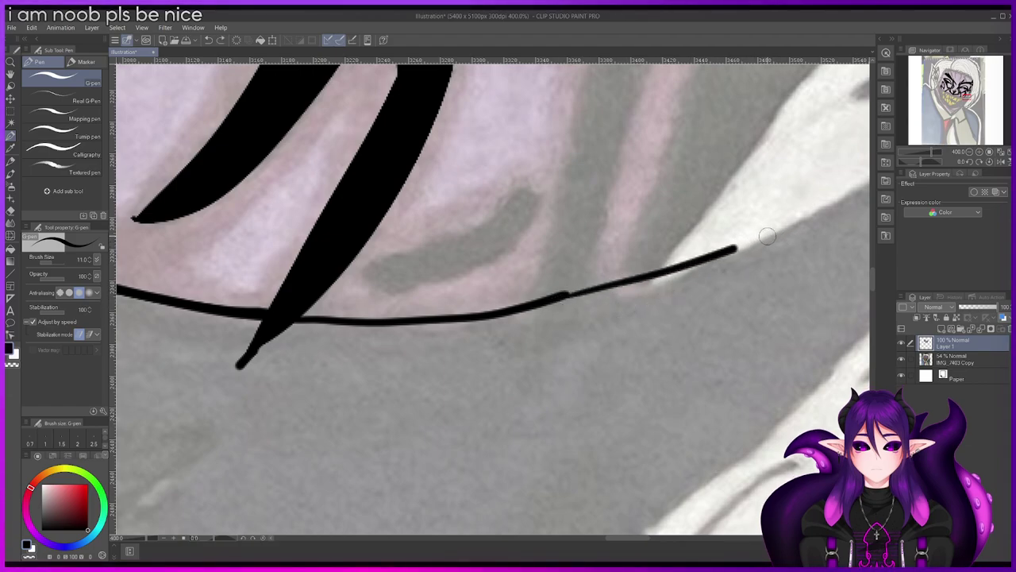
{"action": "key", "text": "ctrl+z"}
{"action": "left_click_drag", "start_coordinate": [568, 294], "coordinate": [768, 236]}
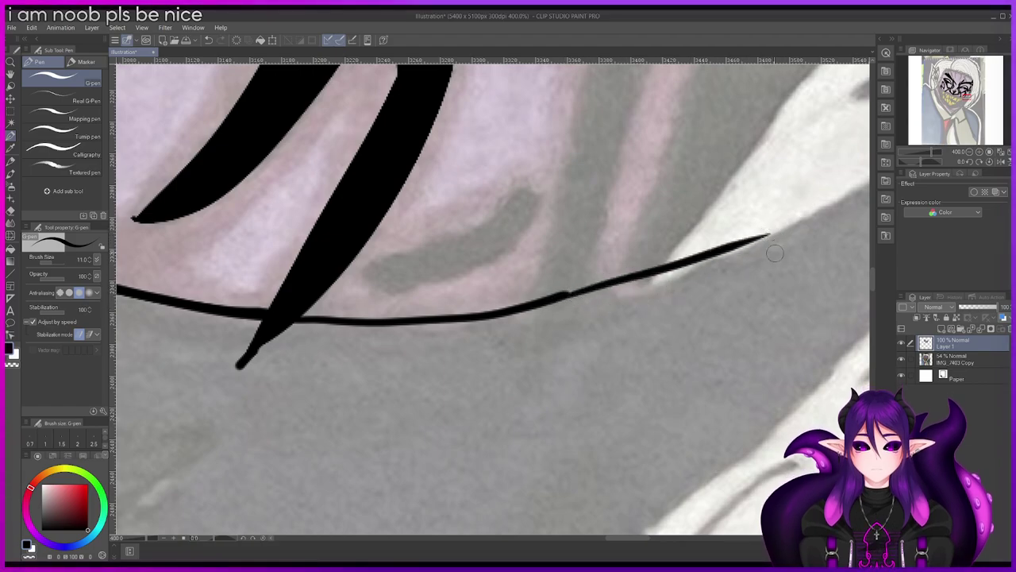
Step: Outline the dark spike reaching into the white hair, from its upper edge to the tip and back down its lower edge
{"action": "scroll", "coordinate": [775, 255], "scroll_direction": "up", "scroll_amount": 1}
{"action": "scroll", "coordinate": [778, 279], "scroll_direction": "down", "scroll_amount": 1}
{"action": "left_click_drag", "start_coordinate": [632, 540], "coordinate": [646, 539]}
{"action": "scroll", "coordinate": [645, 425], "scroll_direction": "down", "scroll_amount": 2}
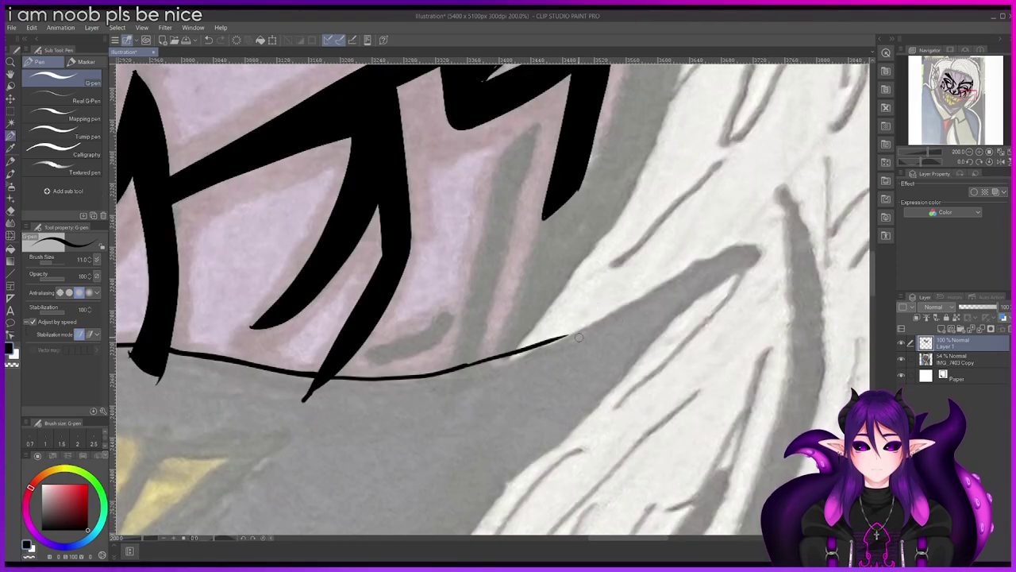
{"action": "mouse_move", "coordinate": [603, 316]}
{"action": "left_mouse_down"}
{"action": "mouse_move", "coordinate": [679, 273]}
{"action": "mouse_move", "coordinate": [780, 236]}
{"action": "mouse_move", "coordinate": [719, 280]}
{"action": "mouse_move", "coordinate": [471, 534]}
{"action": "left_mouse_up"}
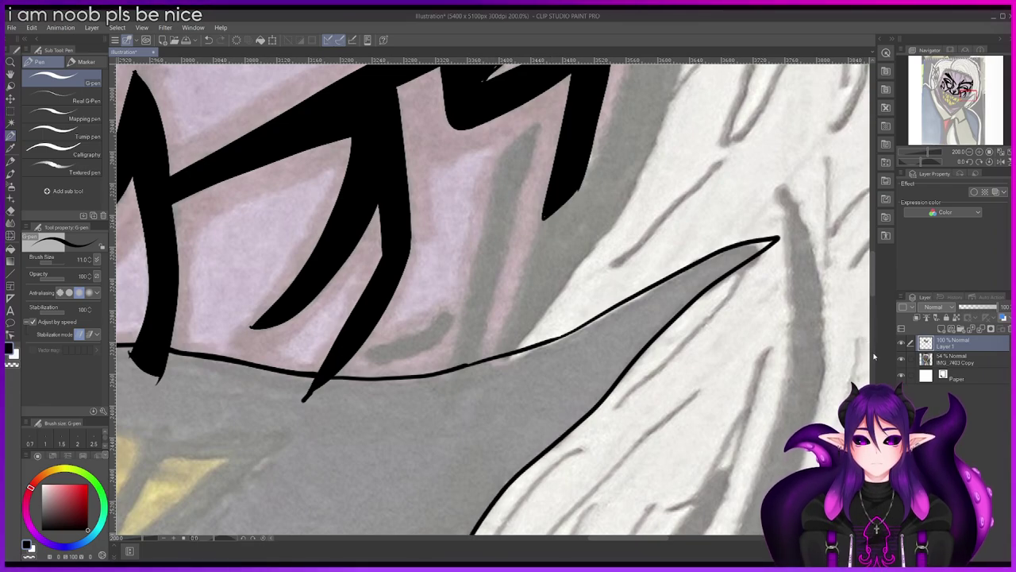
Step: Sharpen the outer tip of the dark spike in the white hair with a short stroke
{"action": "scroll", "coordinate": [725, 243], "scroll_direction": "up", "scroll_amount": 3}
{"action": "left_click_drag", "start_coordinate": [604, 230], "coordinate": [679, 222]}
{"action": "key", "text": "ctrl+z"}
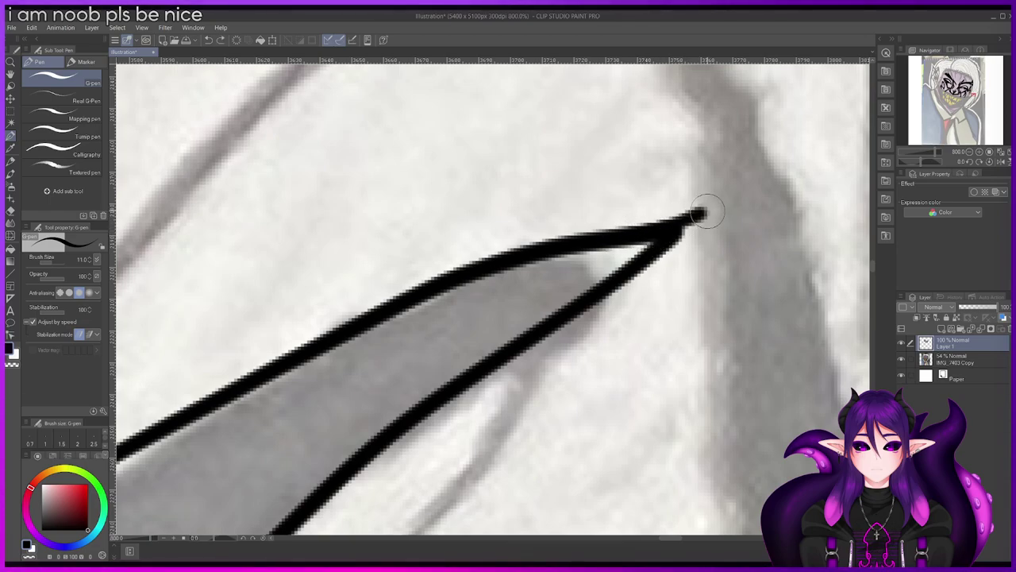
{"action": "scroll", "coordinate": [556, 321], "scroll_direction": "down", "scroll_amount": 5}
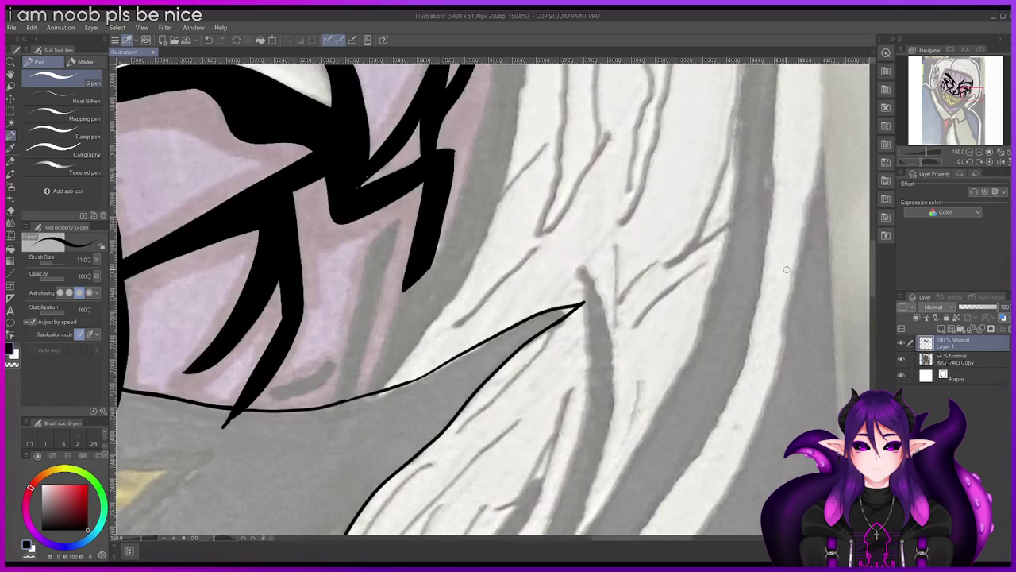
{"action": "left_click_drag", "start_coordinate": [874, 261], "coordinate": [871, 289]}
{"action": "scroll", "coordinate": [842, 278], "scroll_direction": "down", "scroll_amount": 1}
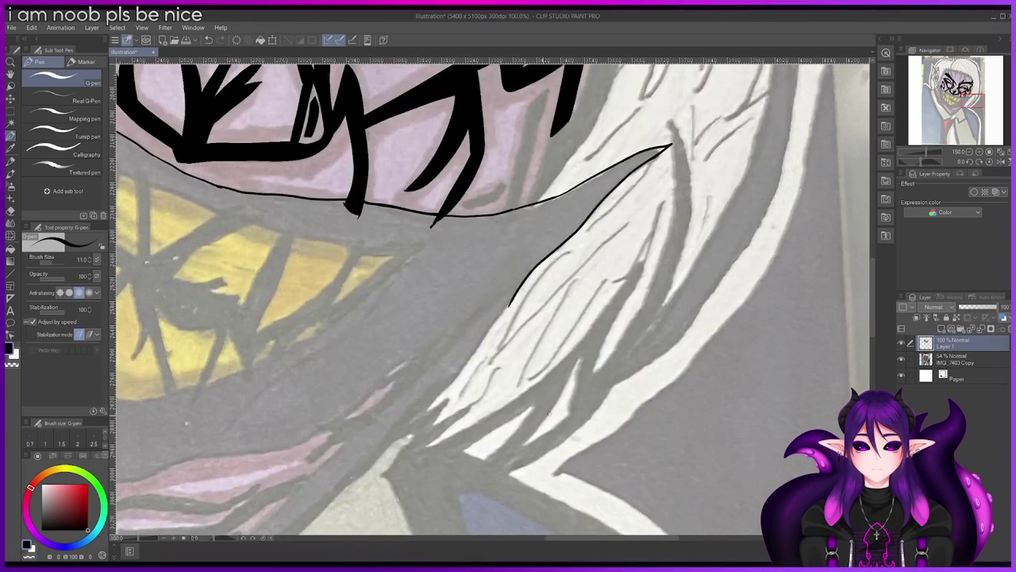
Step: Ink the dark mouth area's outer edge down along the white hair to the shirt collar
{"action": "scroll", "coordinate": [442, 401], "scroll_direction": "up", "scroll_amount": 2}
{"action": "left_click_drag", "start_coordinate": [386, 439], "coordinate": [509, 303]}
{"action": "left_click_drag", "start_coordinate": [539, 256], "coordinate": [525, 279]}
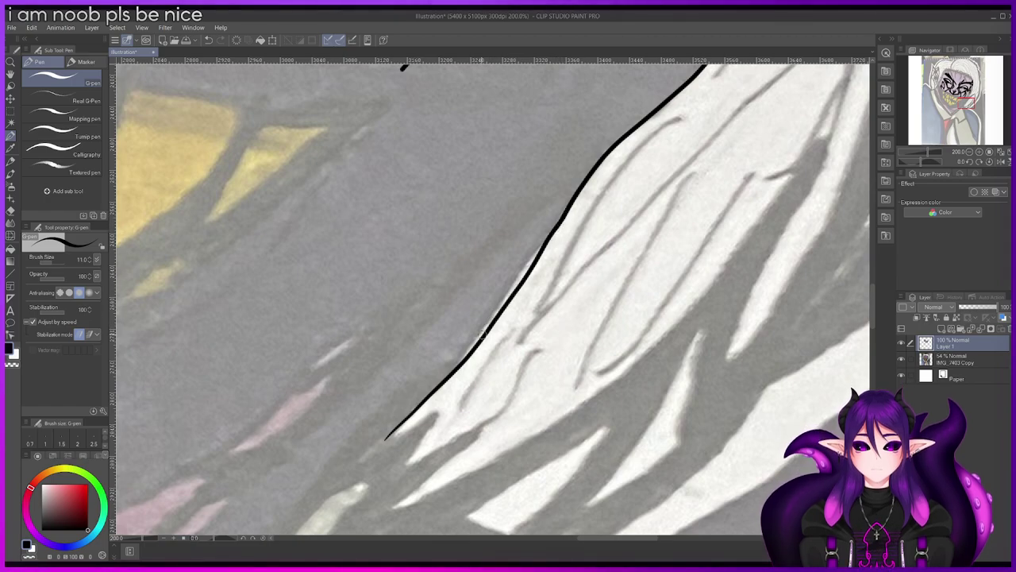
{"action": "scroll", "coordinate": [403, 426], "scroll_direction": "down", "scroll_amount": 4}
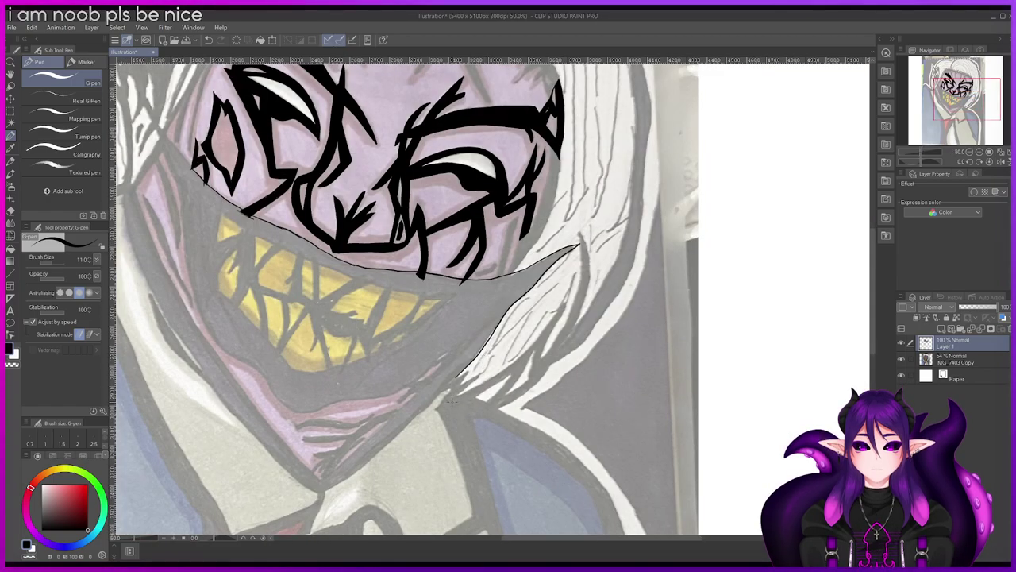
{"action": "scroll", "coordinate": [449, 407], "scroll_direction": "up", "scroll_amount": 2}
{"action": "scroll", "coordinate": [450, 407], "scroll_direction": "up", "scroll_amount": 2}
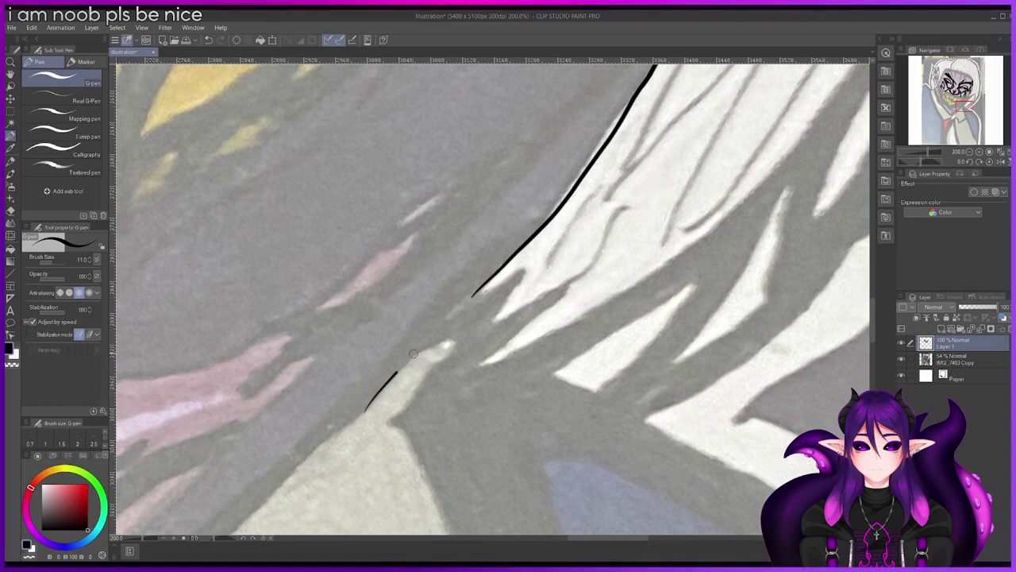
{"action": "scroll", "coordinate": [492, 275], "scroll_direction": "down", "scroll_amount": 4}
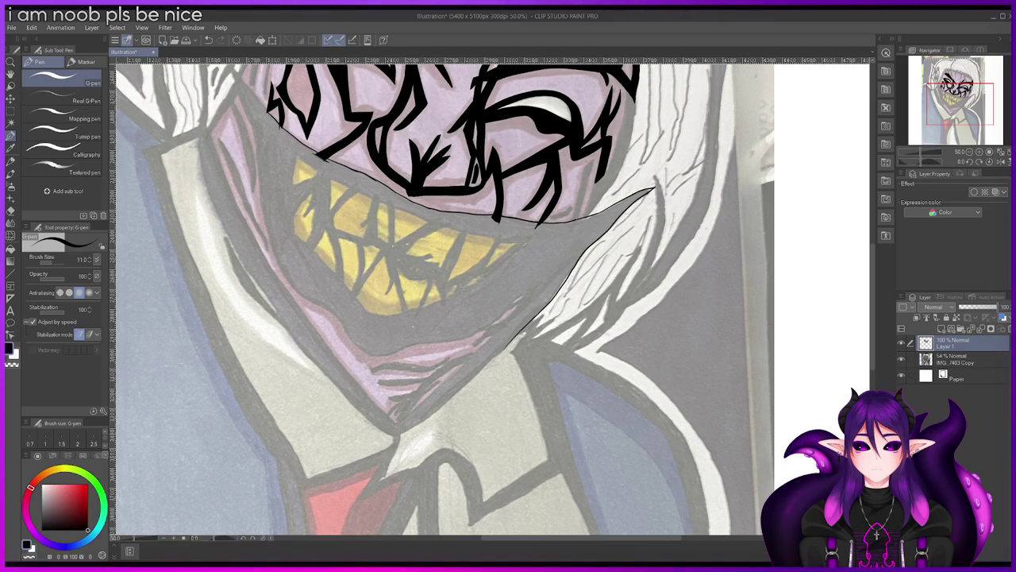
Step: Outline the small pink sliver between the grin and the collar, with thin tapered strokes fanning out from its upper end
{"action": "scroll", "coordinate": [546, 326], "scroll_direction": "up", "scroll_amount": 3}
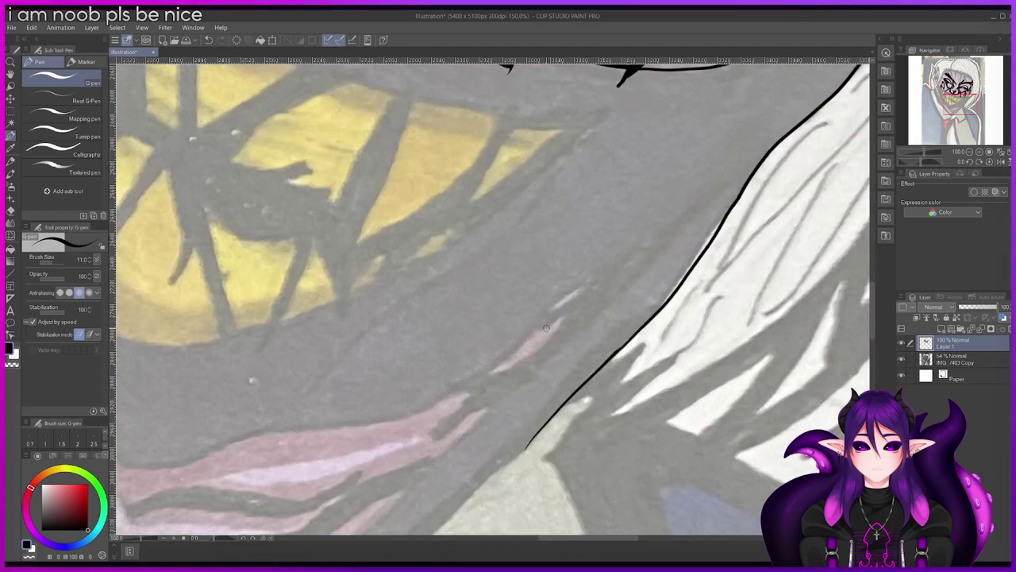
{"action": "left_click_drag", "start_coordinate": [462, 383], "coordinate": [526, 339]}
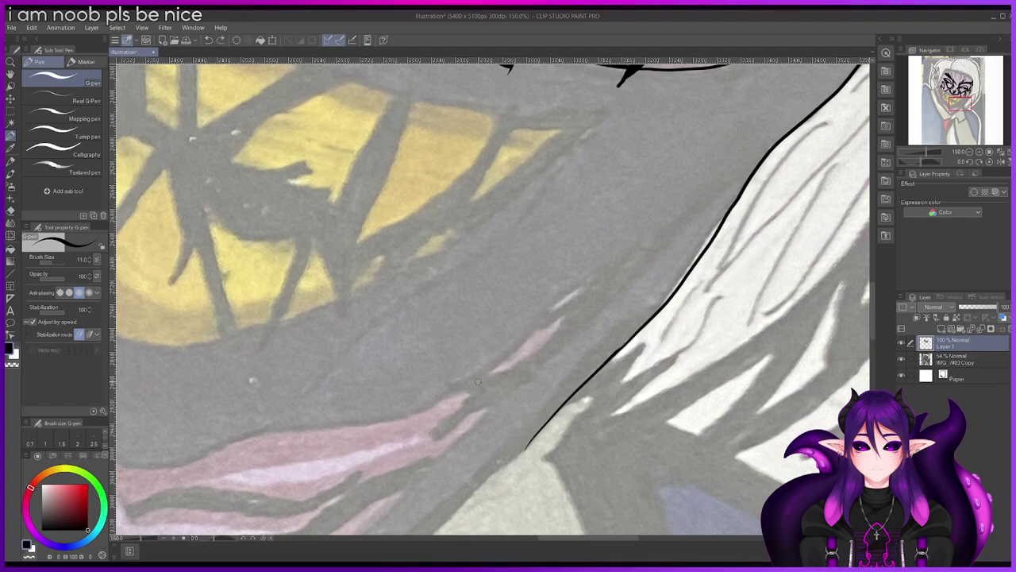
{"action": "left_click_drag", "start_coordinate": [522, 345], "coordinate": [609, 271]}
{"action": "left_click_drag", "start_coordinate": [537, 329], "coordinate": [594, 301]}
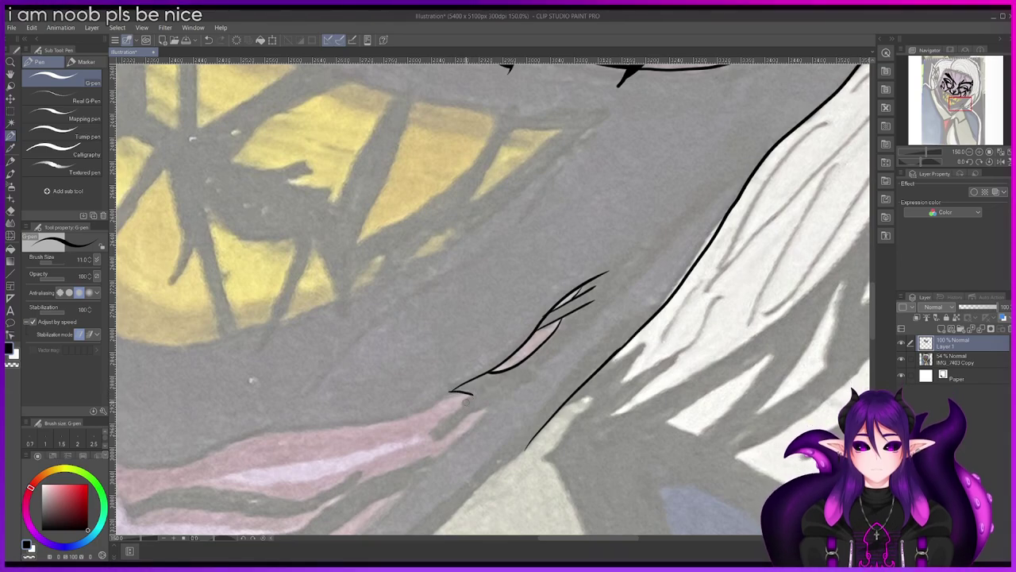
Step: Outline the pointed tips of the pink chin fold below the small sliver, redoing the lower stroke
{"action": "left_click_drag", "start_coordinate": [471, 395], "coordinate": [415, 444]}
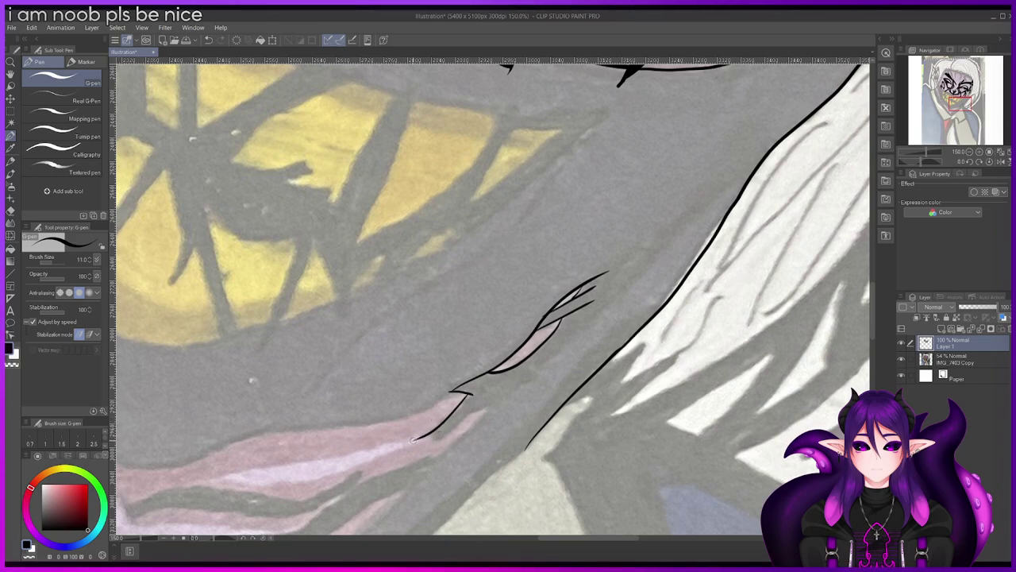
{"action": "left_click_drag", "start_coordinate": [414, 441], "coordinate": [481, 408]}
{"action": "scroll", "coordinate": [500, 380], "scroll_direction": "down", "scroll_amount": 1}
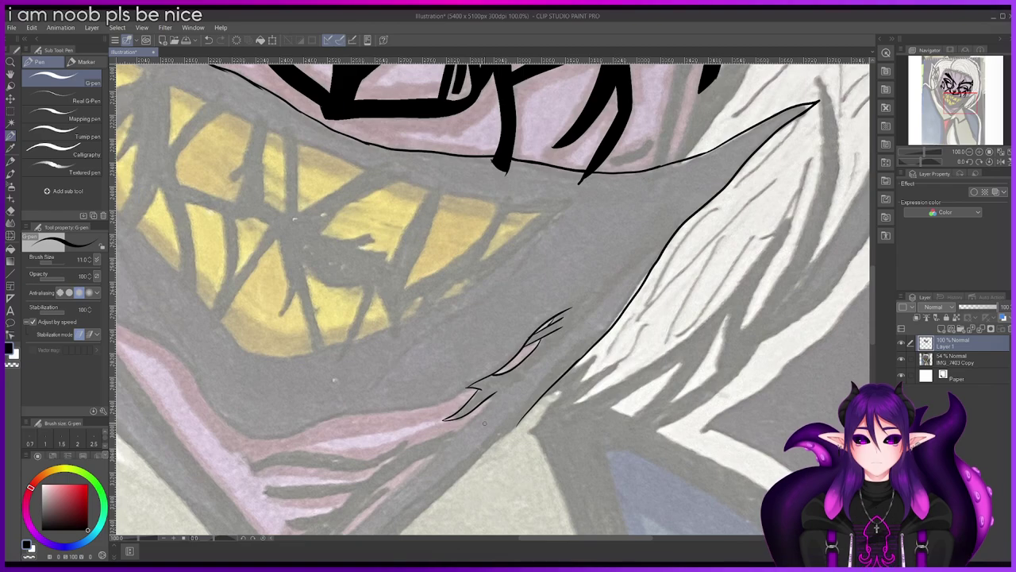
{"action": "scroll", "coordinate": [490, 416], "scroll_direction": "up", "scroll_amount": 2}
{"action": "key", "text": "ctrl+z"}
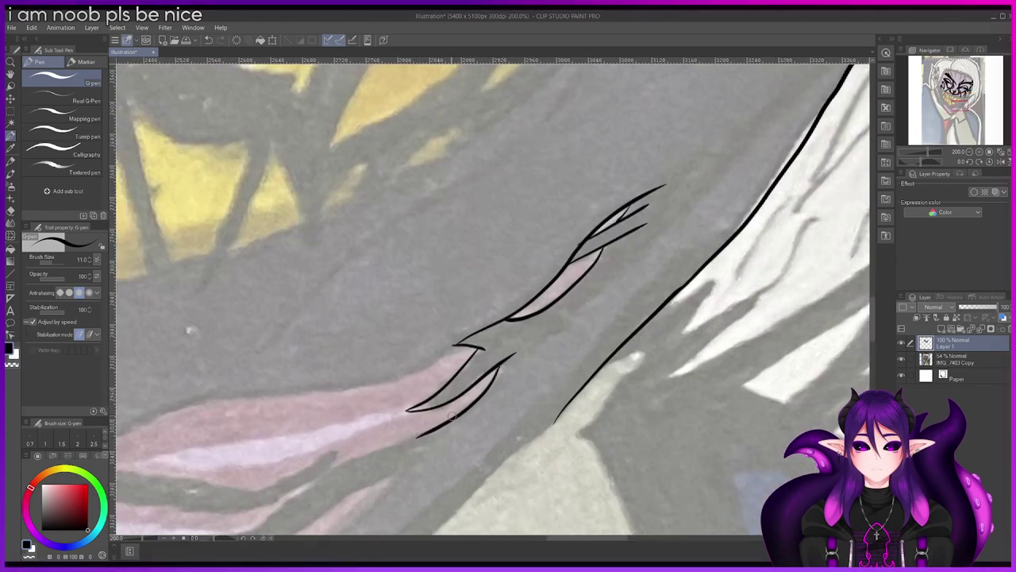
{"action": "left_click_drag", "start_coordinate": [477, 406], "coordinate": [428, 429]}
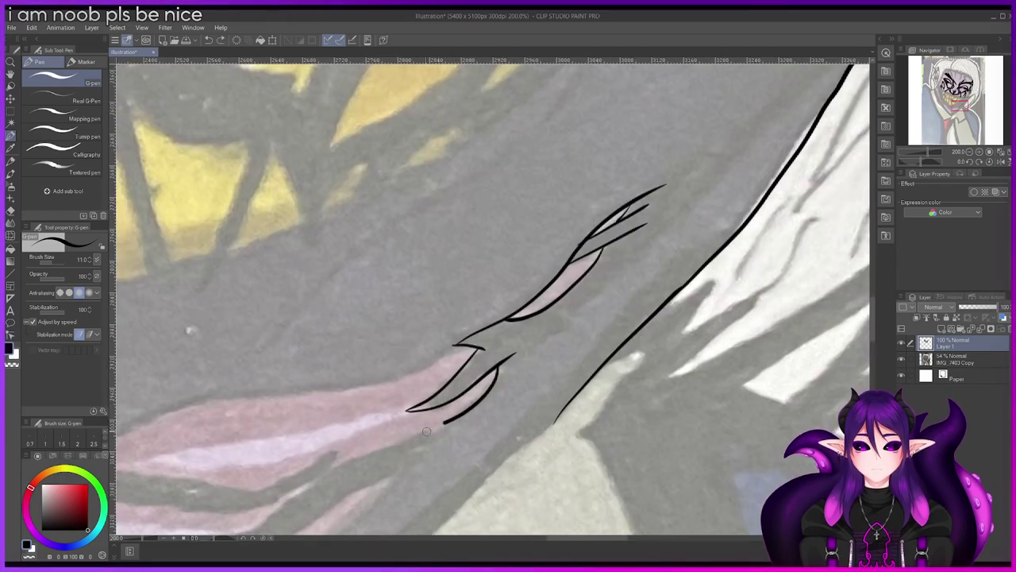
{"action": "scroll", "coordinate": [439, 414], "scroll_direction": "down", "scroll_amount": 3}
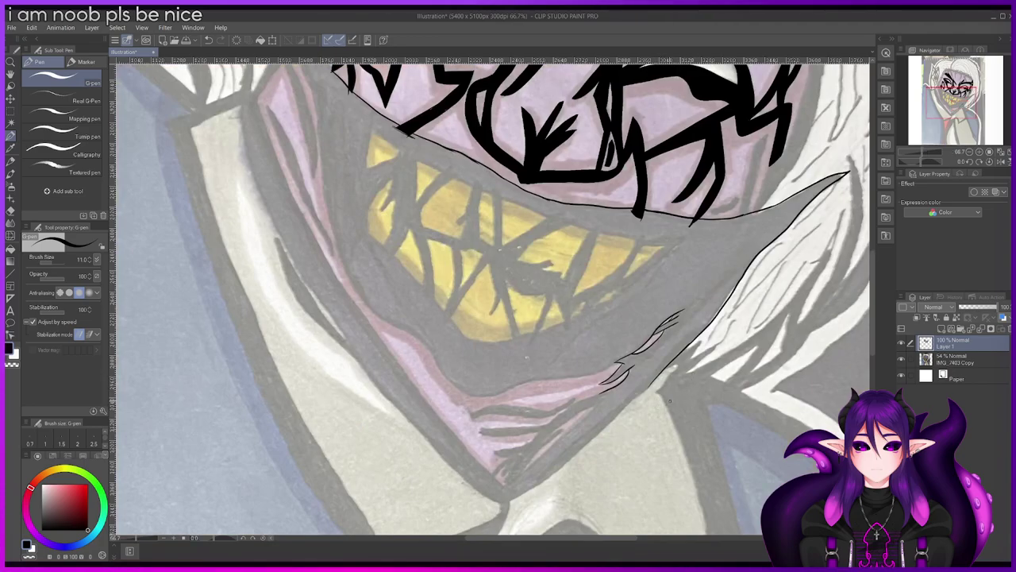
Step: Ink the mouth area's lower edge along the pink chin, from the fold tips around the curve beneath the teeth
{"action": "scroll", "coordinate": [697, 387], "scroll_direction": "up", "scroll_amount": 3}
{"action": "left_click_drag", "start_coordinate": [199, 537], "coordinate": [232, 539]}
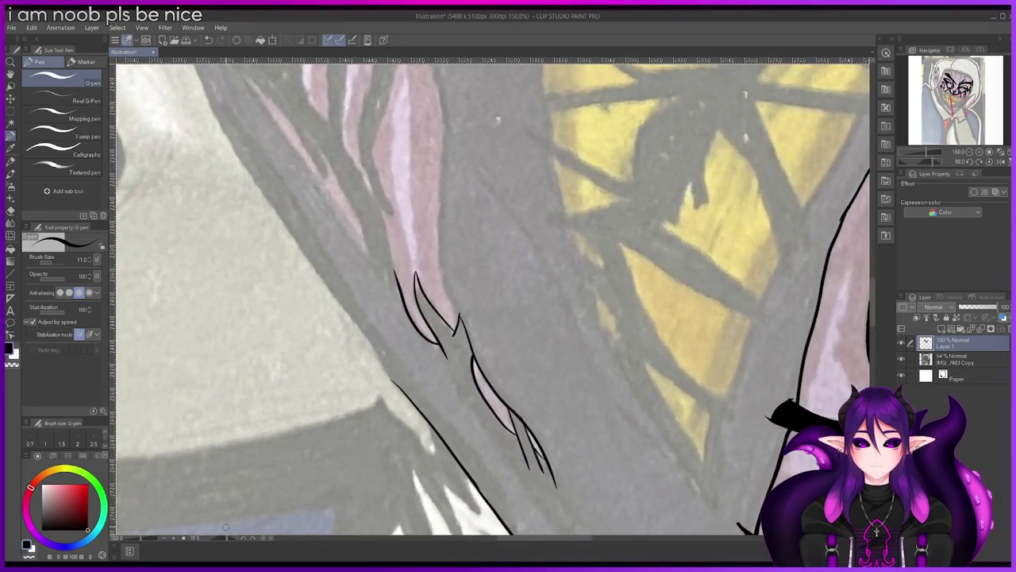
{"action": "left_click_drag", "start_coordinate": [439, 222], "coordinate": [451, 298]}
{"action": "left_click_drag", "start_coordinate": [874, 311], "coordinate": [877, 277]}
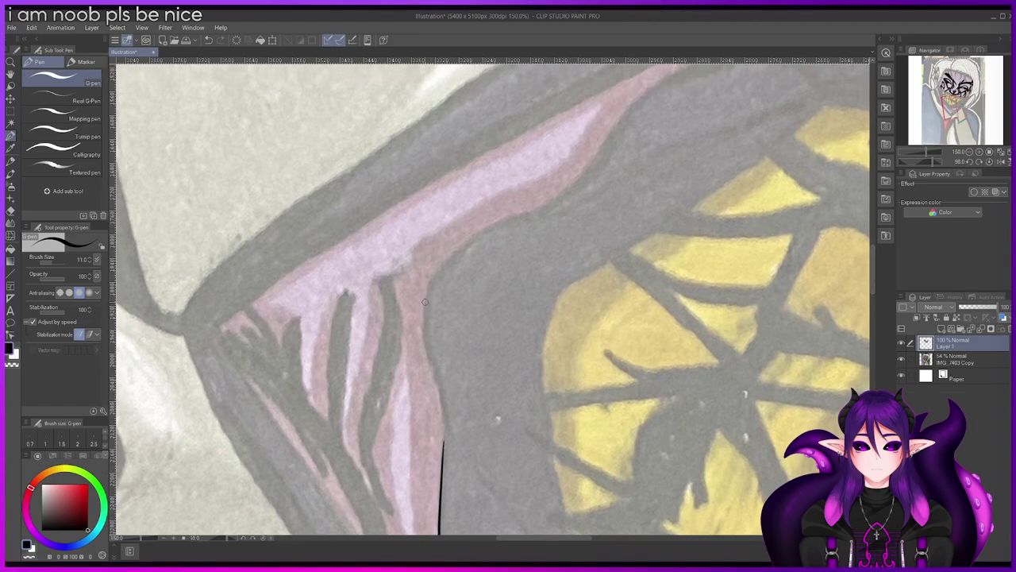
{"action": "left_click_drag", "start_coordinate": [426, 329], "coordinate": [443, 453]}
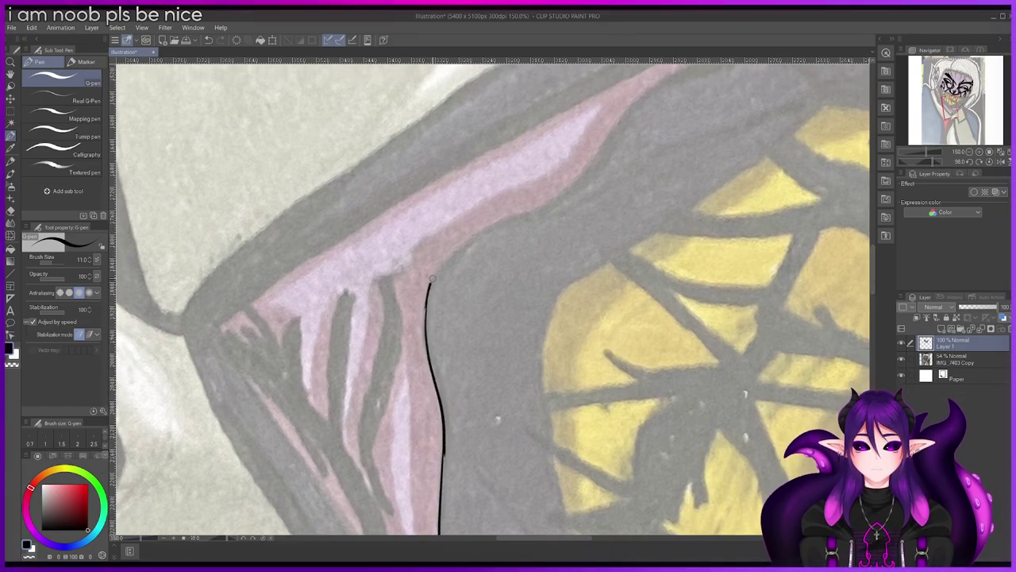
{"action": "mouse_move", "coordinate": [511, 213]}
{"action": "left_mouse_down"}
{"action": "mouse_move", "coordinate": [564, 201]}
{"action": "mouse_move", "coordinate": [596, 158]}
{"action": "left_mouse_up"}
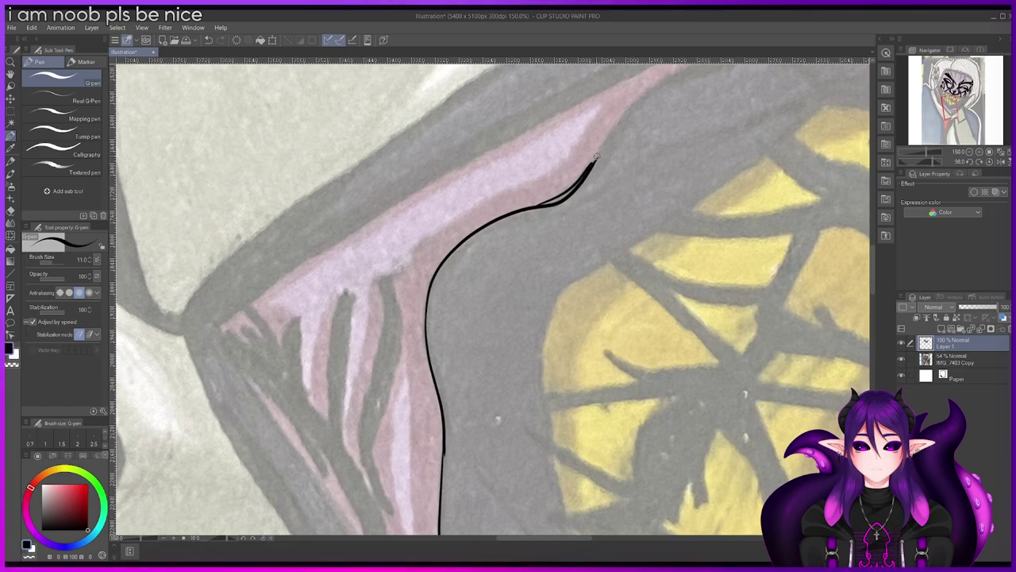
Step: Fill the gap between the doubled lines at the bend of the chin edge, merging them into one thick black stroke
{"action": "scroll", "coordinate": [541, 205], "scroll_direction": "up", "scroll_amount": 5}
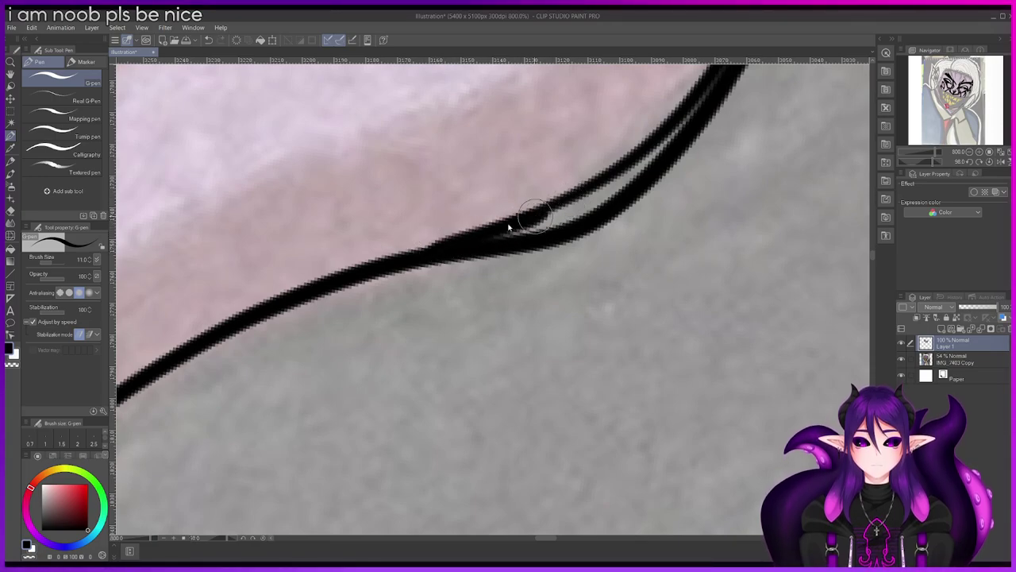
{"action": "key", "text": "ctrl+z"}
{"action": "left_click_drag", "start_coordinate": [447, 247], "coordinate": [623, 173]}
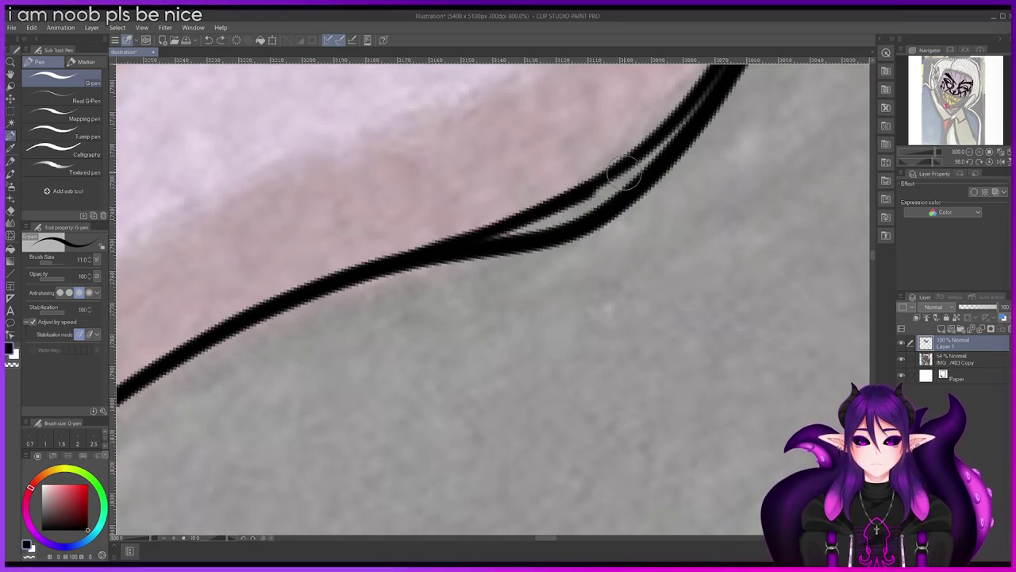
{"action": "left_click_drag", "start_coordinate": [527, 229], "coordinate": [560, 216]}
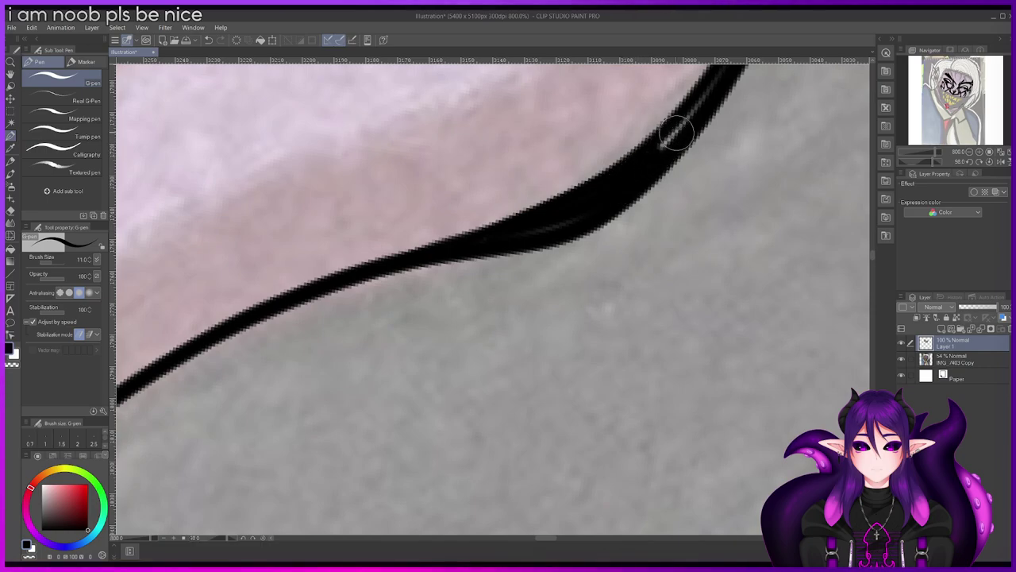
{"action": "left_click_drag", "start_coordinate": [588, 210], "coordinate": [483, 245]}
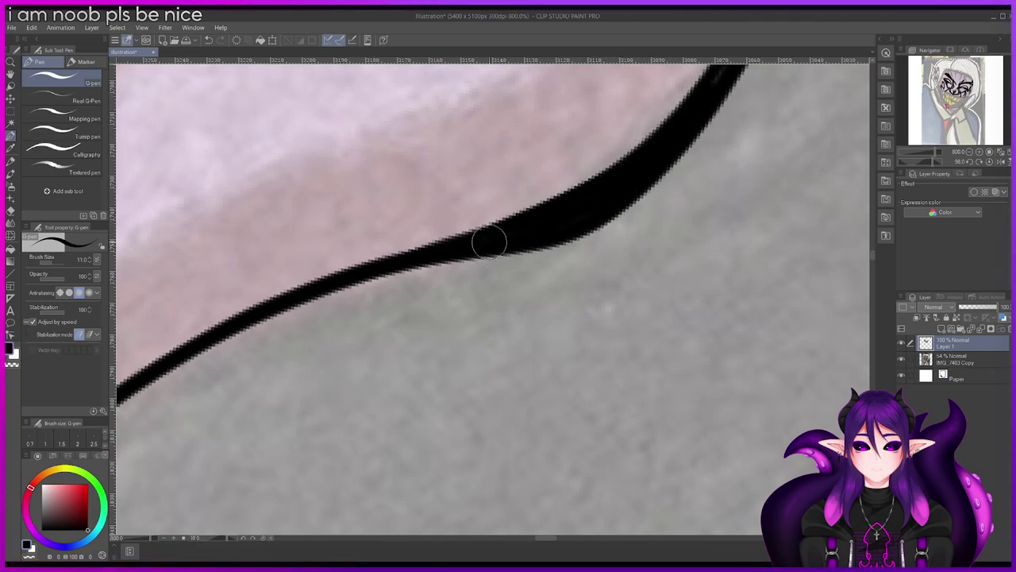
{"action": "scroll", "coordinate": [527, 217], "scroll_direction": "down", "scroll_amount": 8}
Step: Continue the mouth area's lower edge from the thickened bend along the narrow pink strip beside the teeth
{"action": "scroll", "coordinate": [576, 166], "scroll_direction": "up", "scroll_amount": 3}
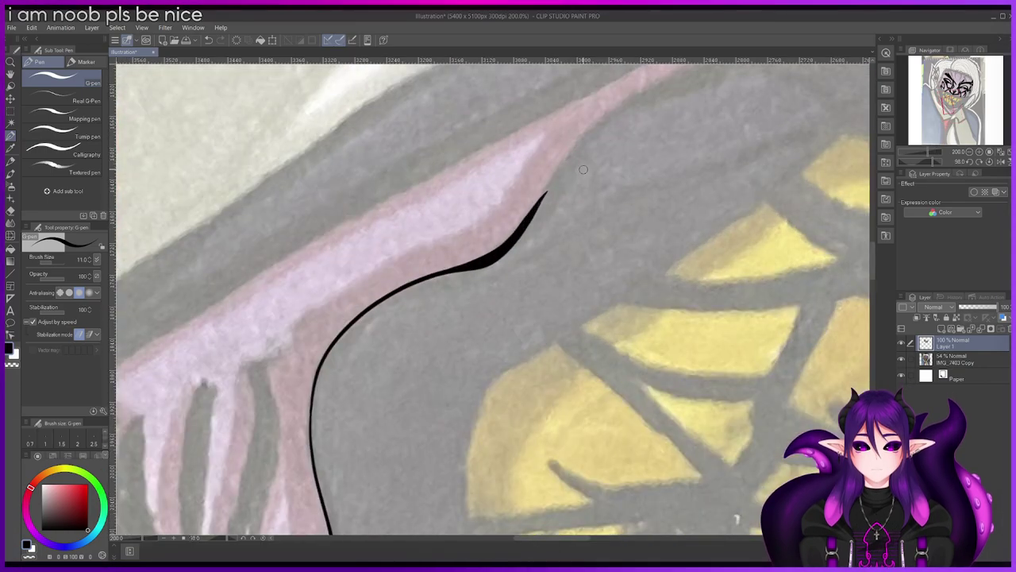
{"action": "mouse_move", "coordinate": [563, 166]}
{"action": "left_mouse_down"}
{"action": "mouse_move", "coordinate": [612, 111]}
{"action": "mouse_move", "coordinate": [662, 85]}
{"action": "left_mouse_up"}
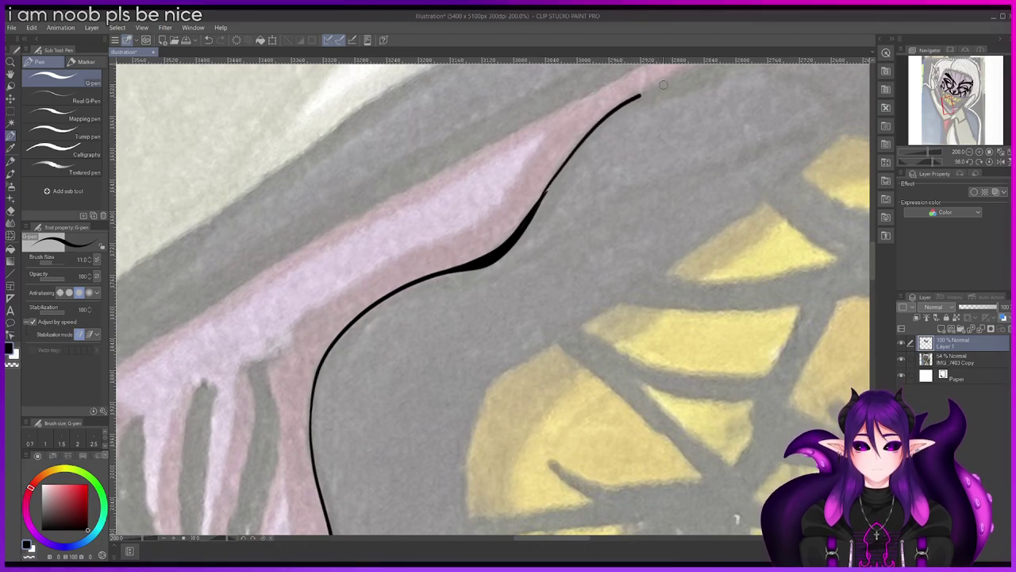
{"action": "scroll", "coordinate": [686, 73], "scroll_direction": "down", "scroll_amount": 3}
{"action": "scroll", "coordinate": [871, 288], "scroll_direction": "up", "scroll_amount": 4}
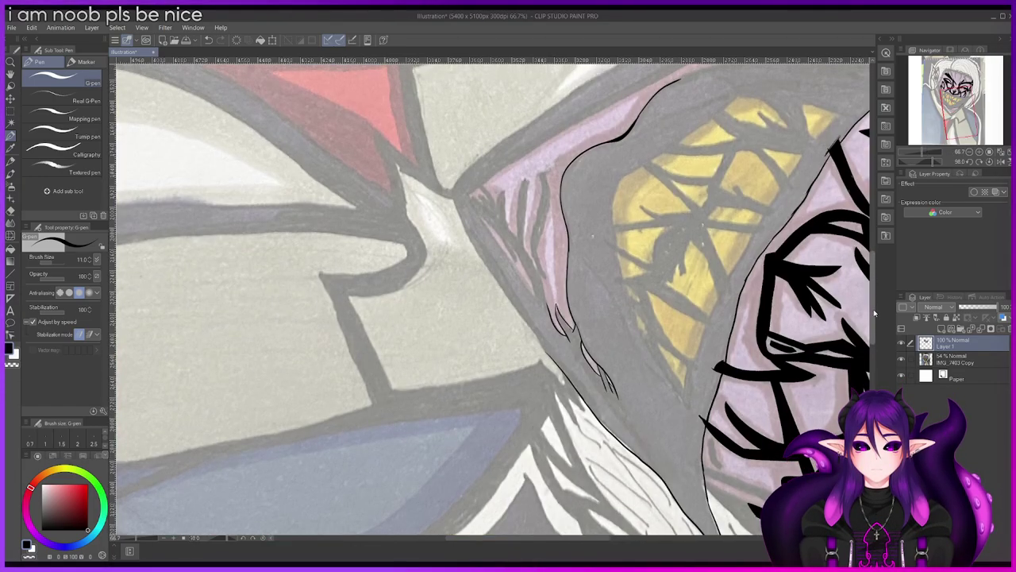
{"action": "left_click_drag", "start_coordinate": [547, 540], "coordinate": [594, 541]}
{"action": "scroll", "coordinate": [493, 227], "scroll_direction": "up", "scroll_amount": 2}
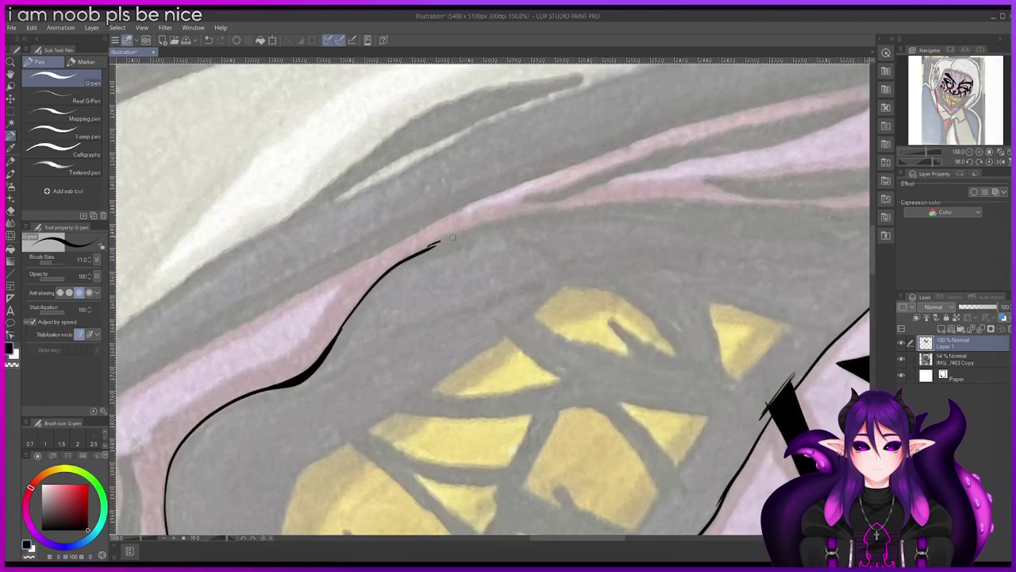
{"action": "mouse_move", "coordinate": [415, 253]}
{"action": "left_mouse_down"}
{"action": "mouse_move", "coordinate": [473, 226]}
{"action": "mouse_move", "coordinate": [561, 208]}
{"action": "left_mouse_up"}
{"action": "left_click_drag", "start_coordinate": [640, 202], "coordinate": [761, 204]}
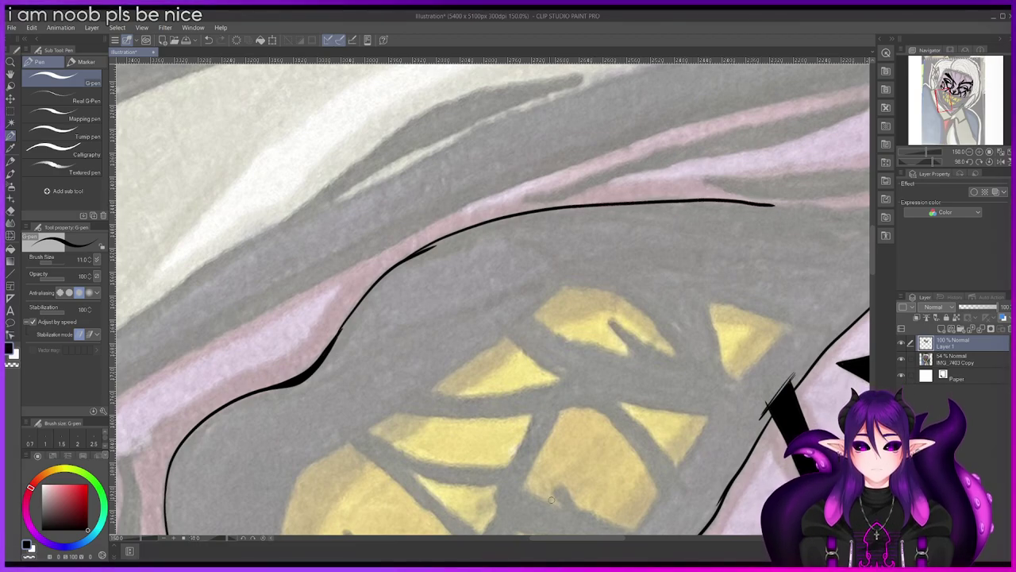
Step: Extend the mouth area's edge past the upper pink cheek folds to the white hair
{"action": "left_click_drag", "start_coordinate": [567, 538], "coordinate": [595, 537]}
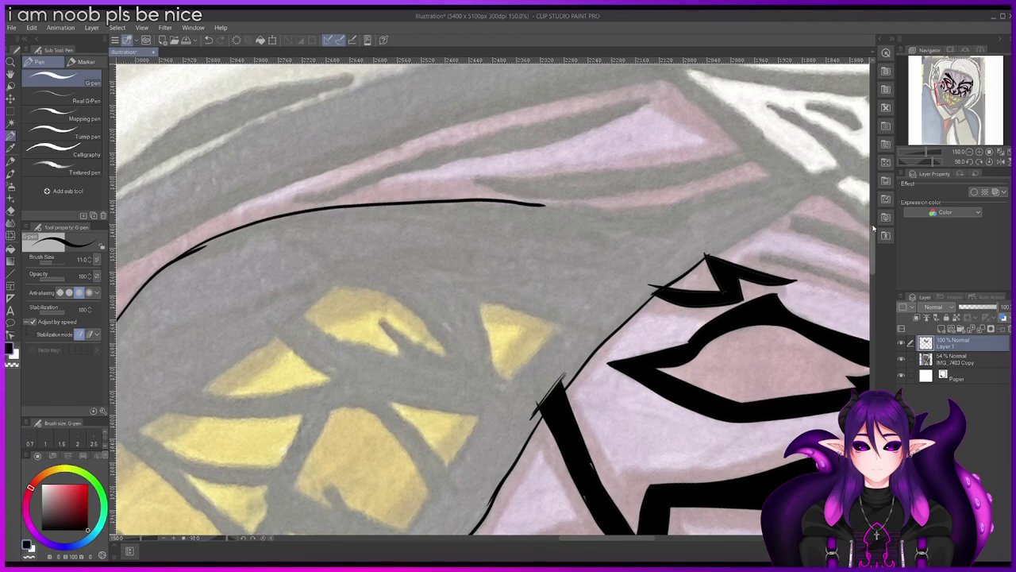
{"action": "scroll", "coordinate": [872, 256], "scroll_direction": "up", "scroll_amount": 3}
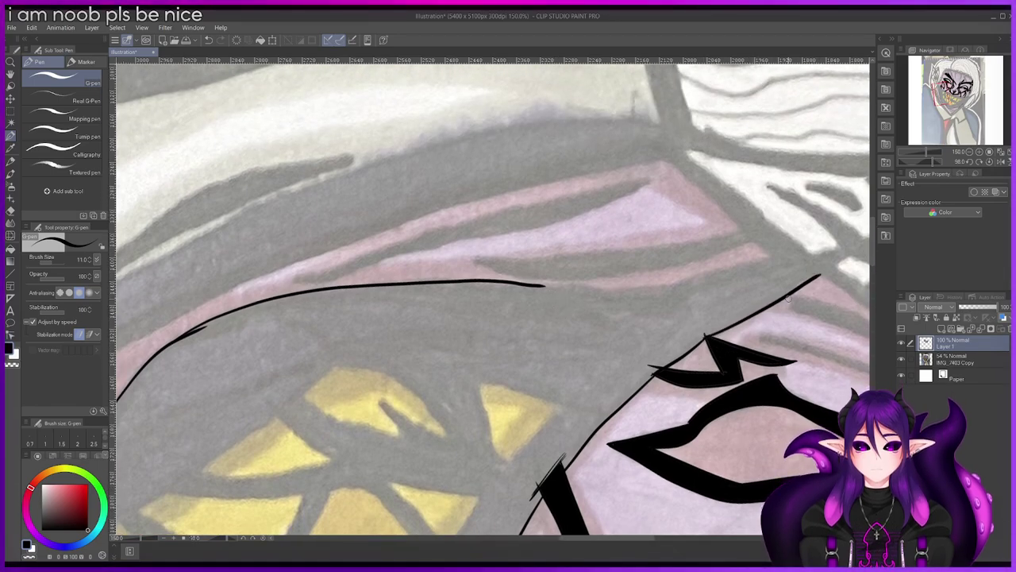
{"action": "scroll", "coordinate": [788, 309], "scroll_direction": "up", "scroll_amount": 2}
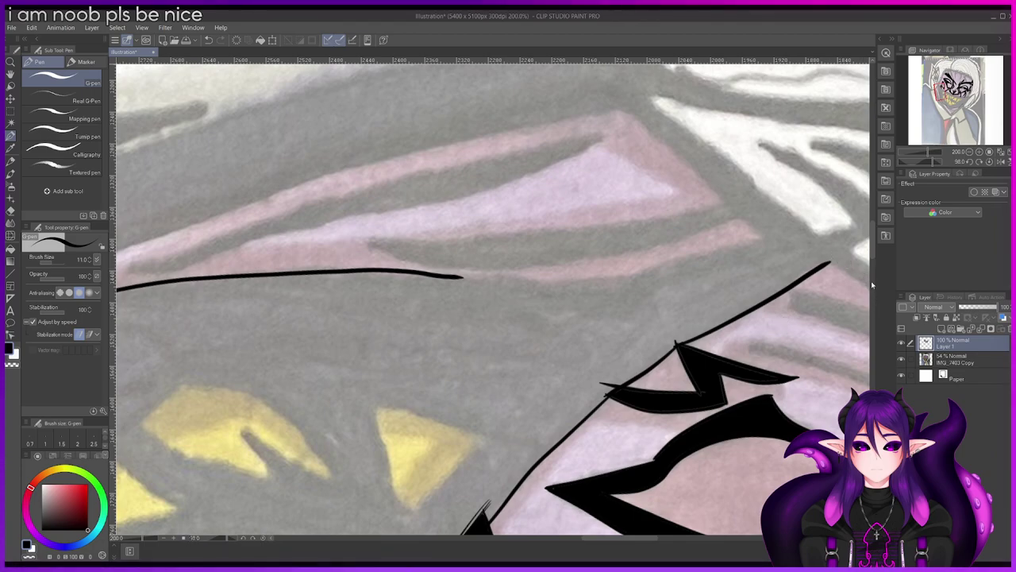
{"action": "scroll", "coordinate": [877, 243], "scroll_direction": "up", "scroll_amount": 2}
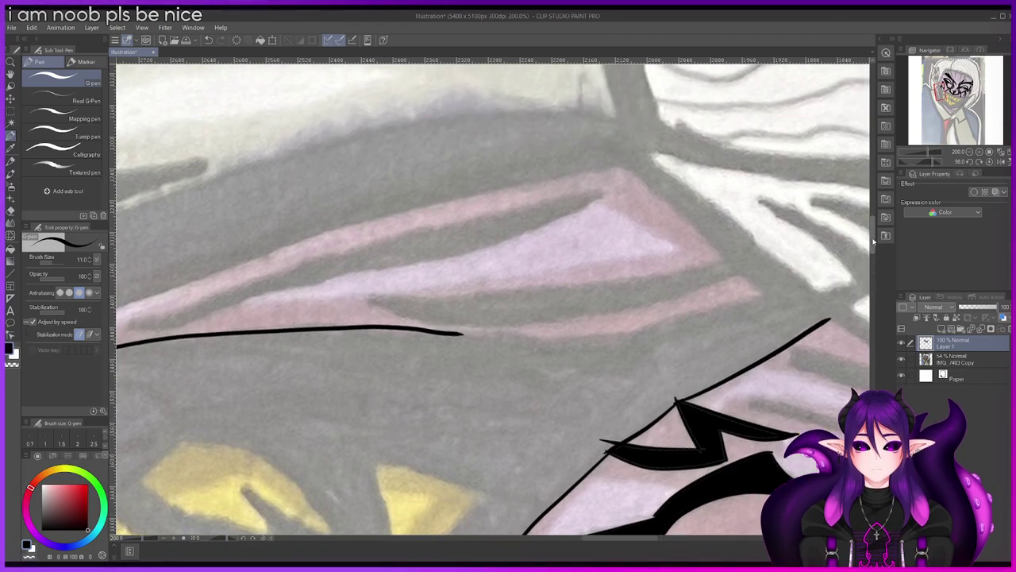
{"action": "left_click_drag", "start_coordinate": [232, 537], "coordinate": [219, 542]}
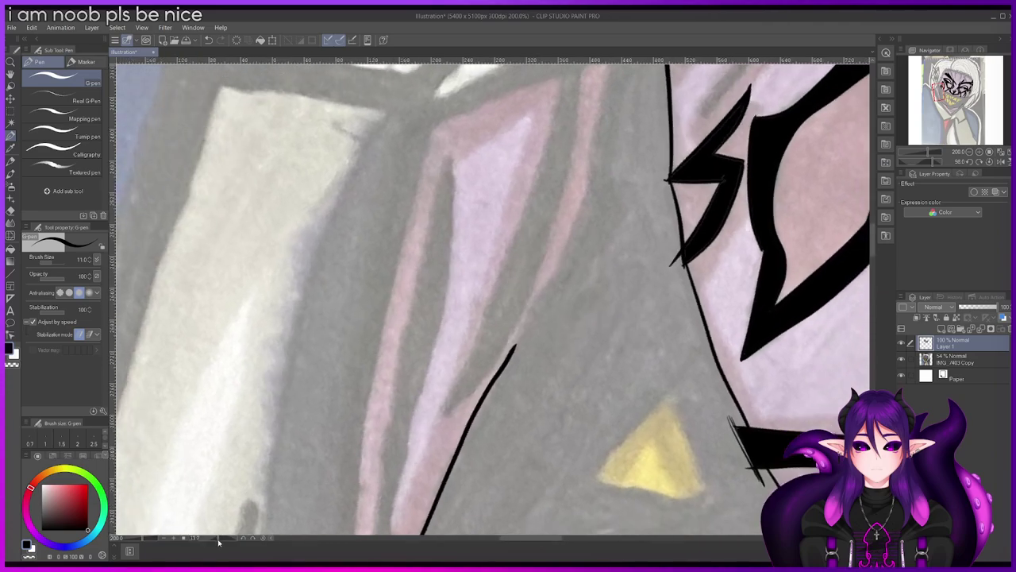
{"action": "left_click_drag", "start_coordinate": [512, 347], "coordinate": [566, 260]}
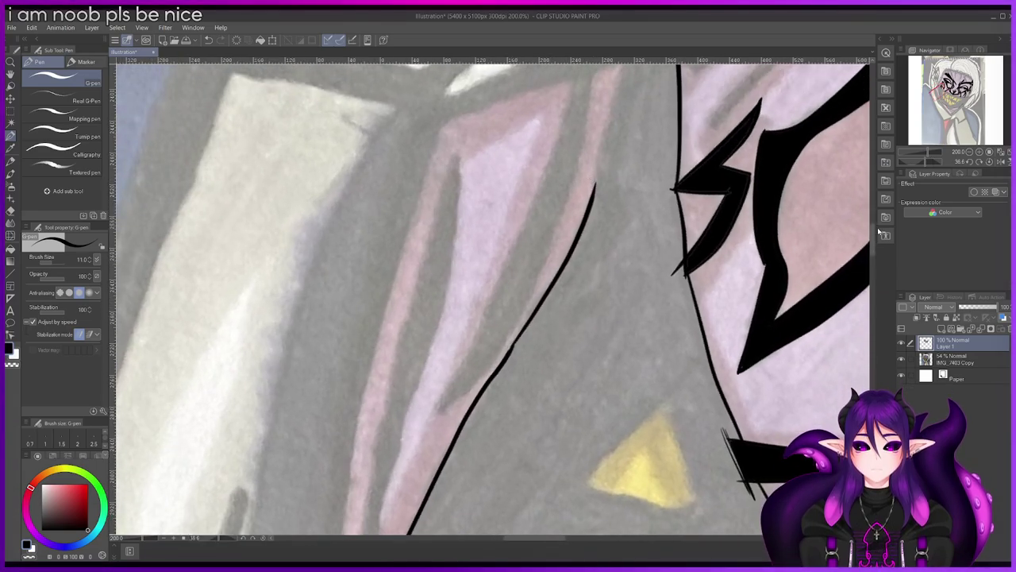
{"action": "scroll", "coordinate": [636, 264], "scroll_direction": "up", "scroll_amount": 4}
{"action": "left_click_drag", "start_coordinate": [633, 246], "coordinate": [583, 445]}
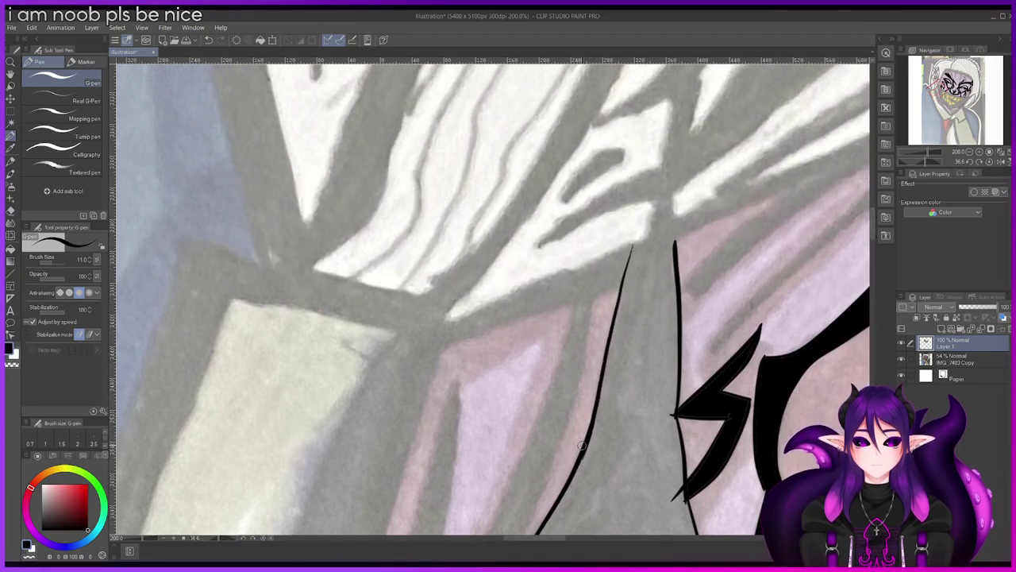
Step: Close the mouth area's upper end below the white hair and thicken the opposite edge line near the corner
{"action": "left_click_drag", "start_coordinate": [671, 226], "coordinate": [681, 221]}
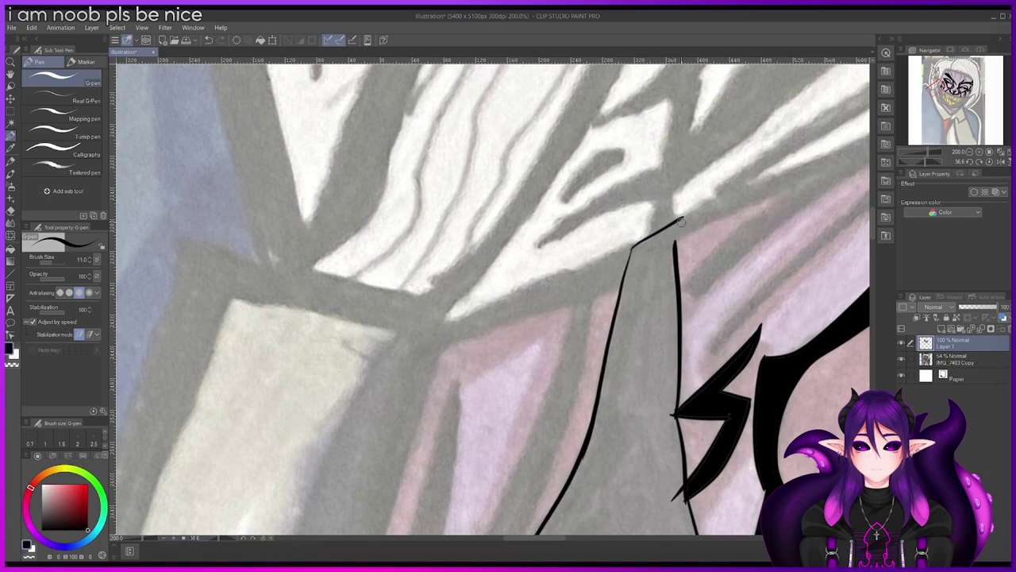
{"action": "mouse_move", "coordinate": [674, 258]}
{"action": "left_mouse_down"}
{"action": "mouse_move", "coordinate": [679, 219]}
{"action": "mouse_move", "coordinate": [676, 322]}
{"action": "left_mouse_up"}
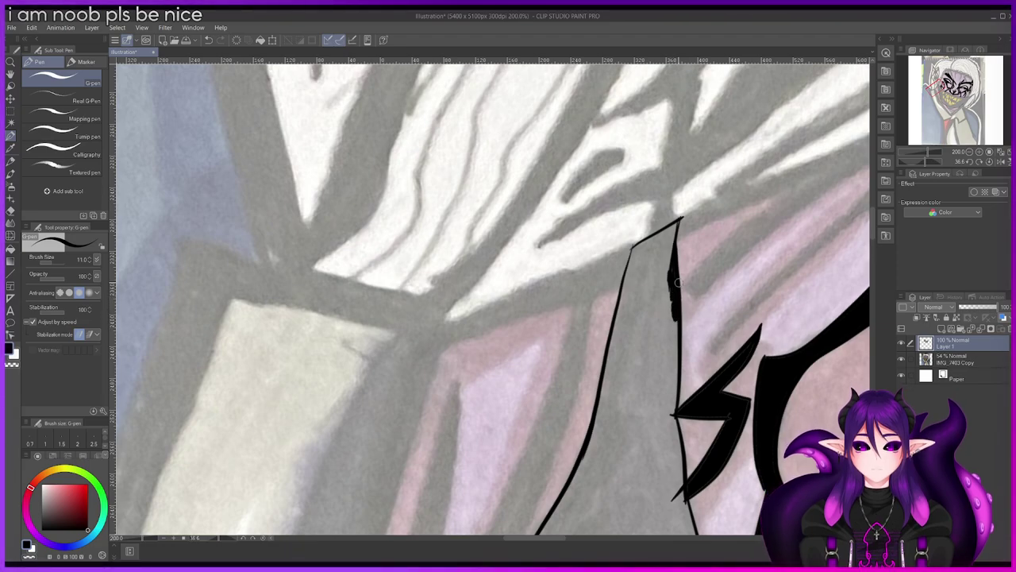
{"action": "scroll", "coordinate": [675, 293], "scroll_direction": "down", "scroll_amount": 3}
{"action": "scroll", "coordinate": [677, 283], "scroll_direction": "down", "scroll_amount": 3}
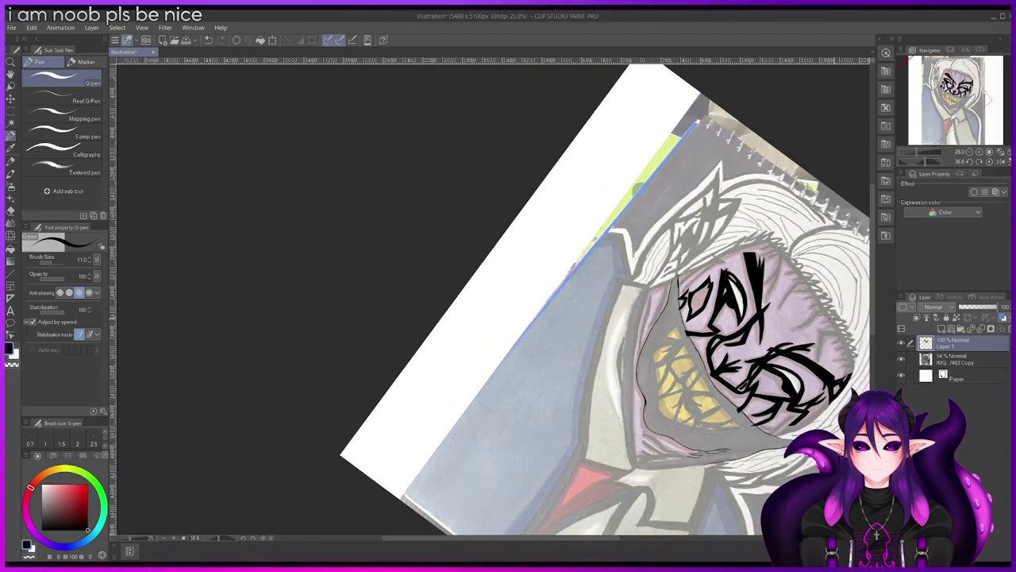
Step: Join the tip of the lowest pink cheek fold to the mouth area's lower edge with a slanted black line
{"action": "scroll", "coordinate": [828, 333], "scroll_direction": "up", "scroll_amount": 1}
{"action": "left_click_drag", "start_coordinate": [874, 310], "coordinate": [874, 340]}
{"action": "scroll", "coordinate": [774, 393], "scroll_direction": "up", "scroll_amount": 5}
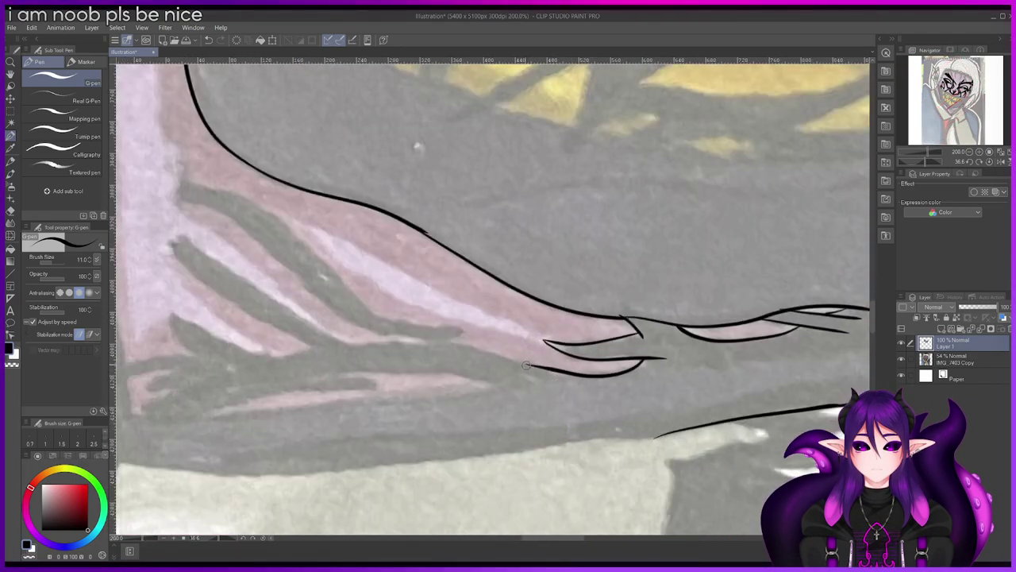
{"action": "left_click_drag", "start_coordinate": [525, 366], "coordinate": [661, 435]}
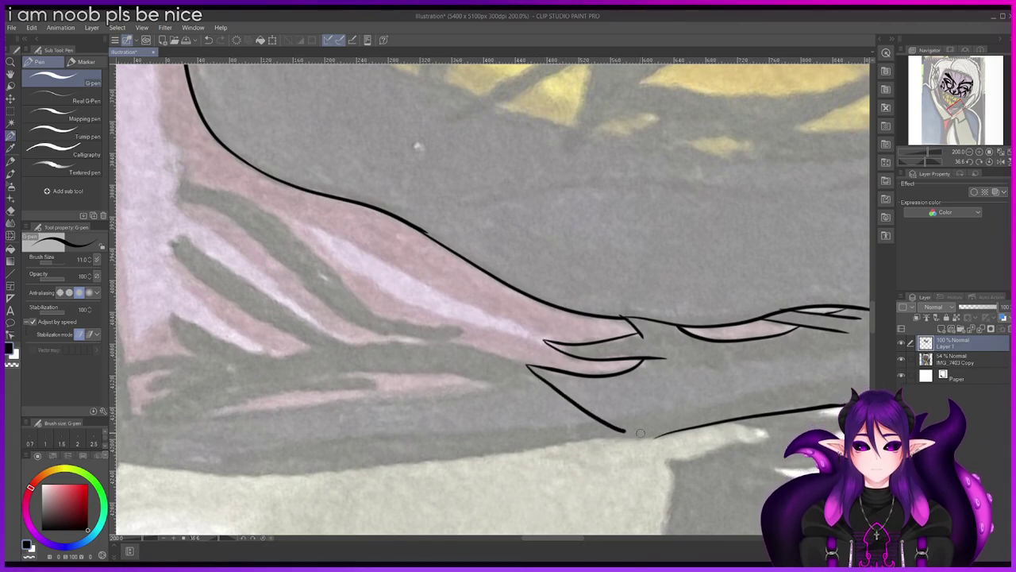
{"action": "scroll", "coordinate": [667, 433], "scroll_direction": "down", "scroll_amount": 4}
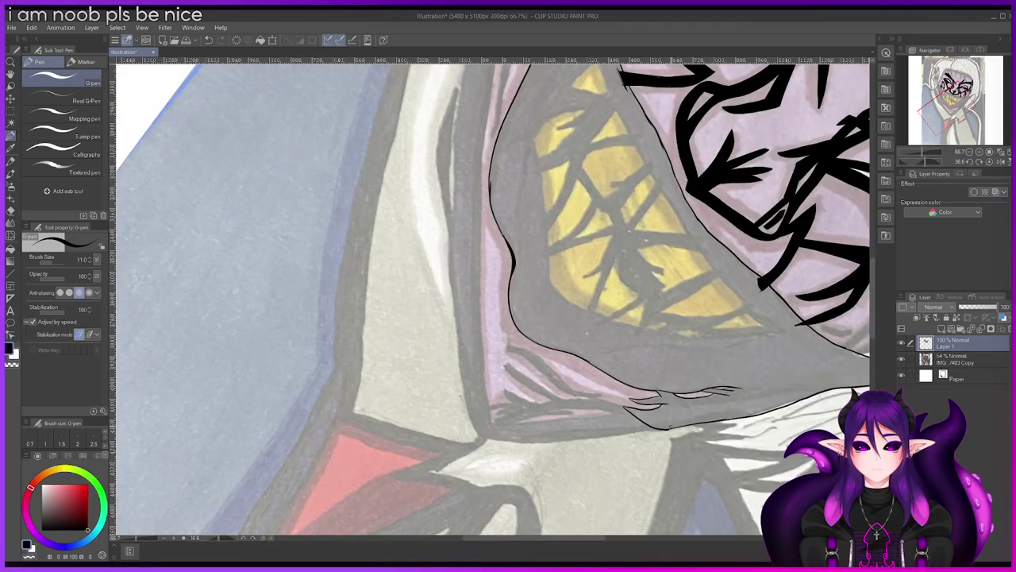
Step: Outline the uppermost triangular yellow tooth with three crossing black strokes
{"action": "scroll", "coordinate": [671, 426], "scroll_direction": "down", "scroll_amount": 3}
{"action": "scroll", "coordinate": [669, 429], "scroll_direction": "up", "scroll_amount": 2}
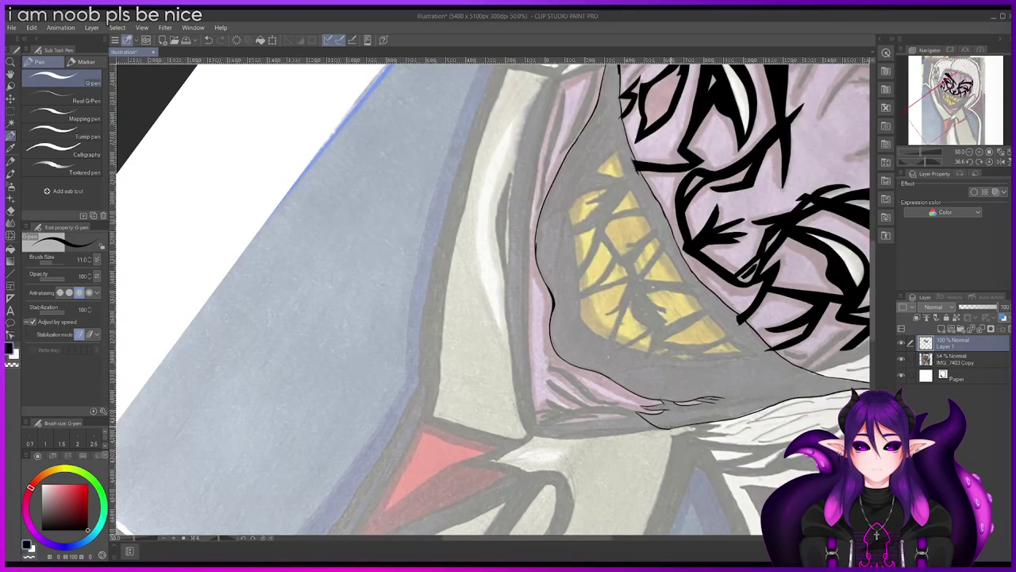
{"action": "mouse_move", "coordinate": [875, 307]}
{"action": "left_mouse_down"}
{"action": "mouse_move", "coordinate": [874, 288]}
{"action": "mouse_move", "coordinate": [872, 312]}
{"action": "left_mouse_up"}
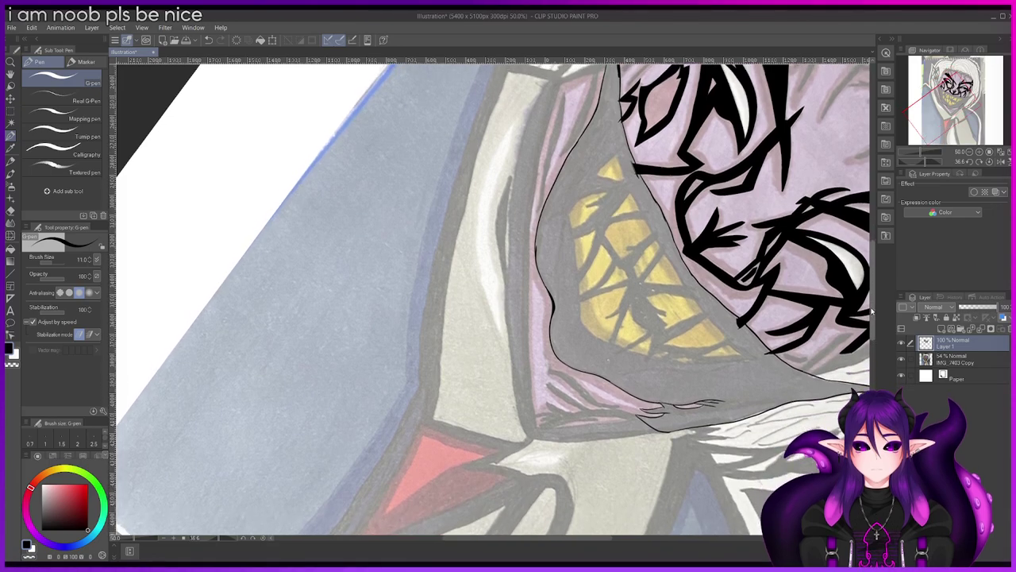
{"action": "scroll", "coordinate": [534, 176], "scroll_direction": "up", "scroll_amount": 3}
{"action": "scroll", "coordinate": [535, 176], "scroll_direction": "up", "scroll_amount": 1}
{"action": "left_click_drag", "start_coordinate": [540, 142], "coordinate": [572, 232]}
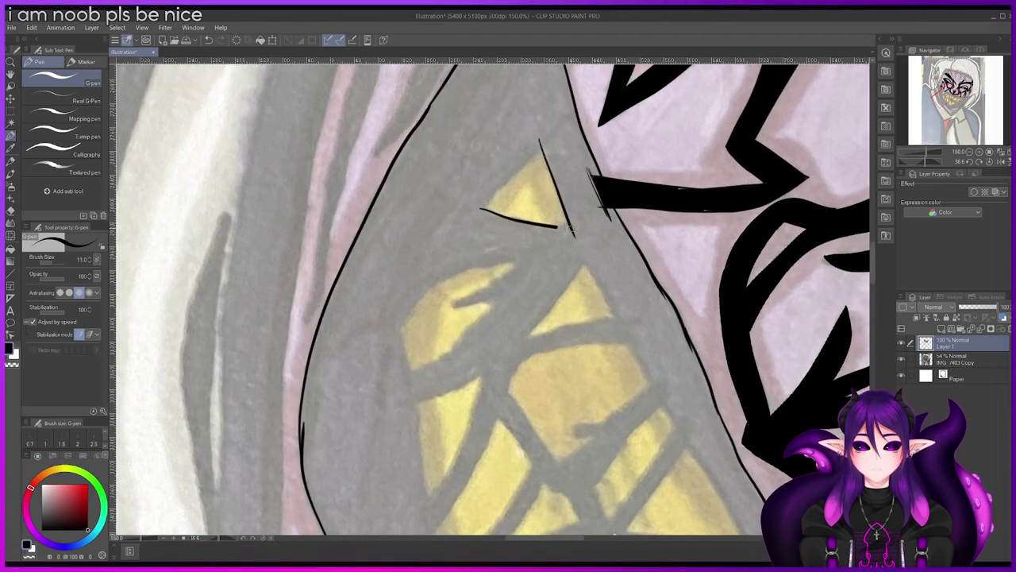
{"action": "key", "text": "ctrl+z"}
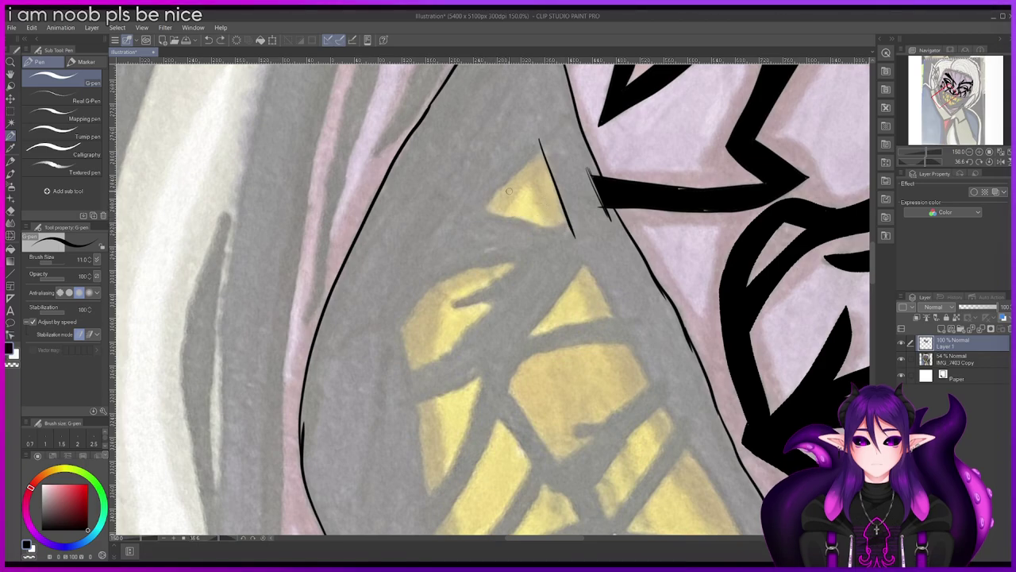
{"action": "scroll", "coordinate": [540, 156], "scroll_direction": "up", "scroll_amount": 1}
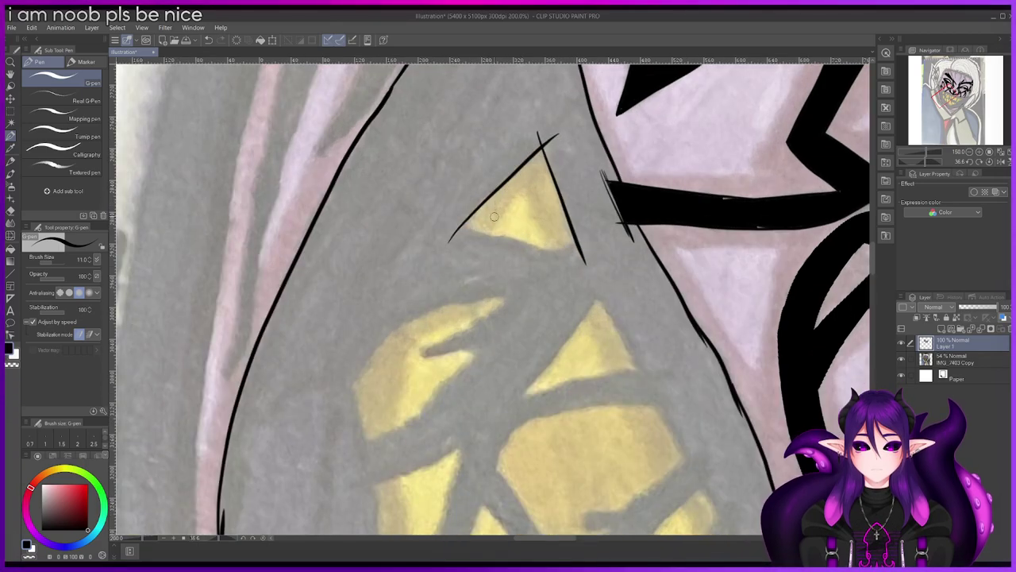
{"action": "left_click_drag", "start_coordinate": [449, 218], "coordinate": [526, 235]}
{"action": "key", "text": "ctrl+z"}
{"action": "left_click_drag", "start_coordinate": [452, 220], "coordinate": [573, 251]}
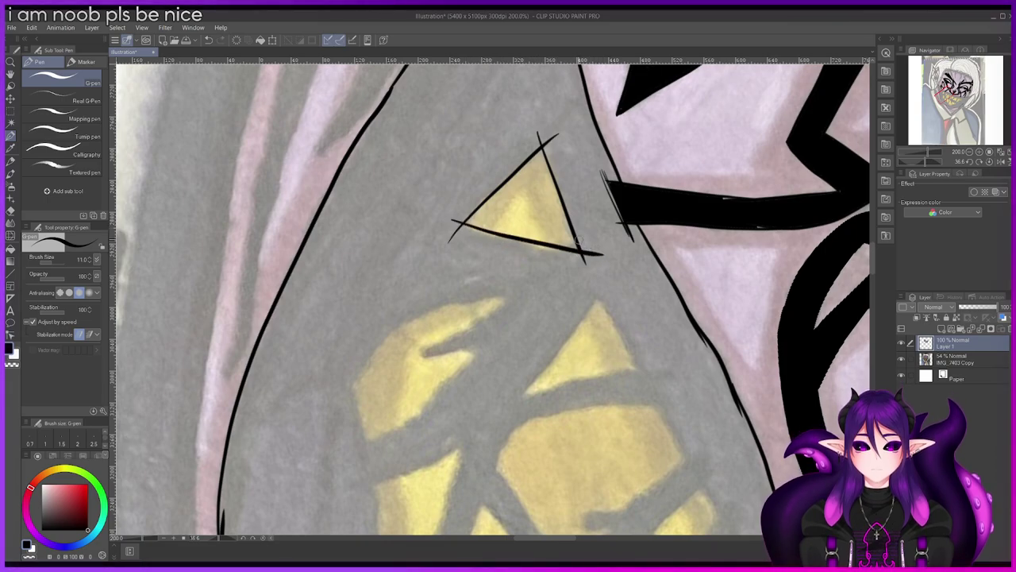
Step: Outline the curved yellow tooth below the top triangle, including the pointed notch in its side
{"action": "mouse_move", "coordinate": [421, 352]}
{"action": "left_mouse_down"}
{"action": "mouse_move", "coordinate": [518, 292]}
{"action": "mouse_move", "coordinate": [459, 306]}
{"action": "left_mouse_up"}
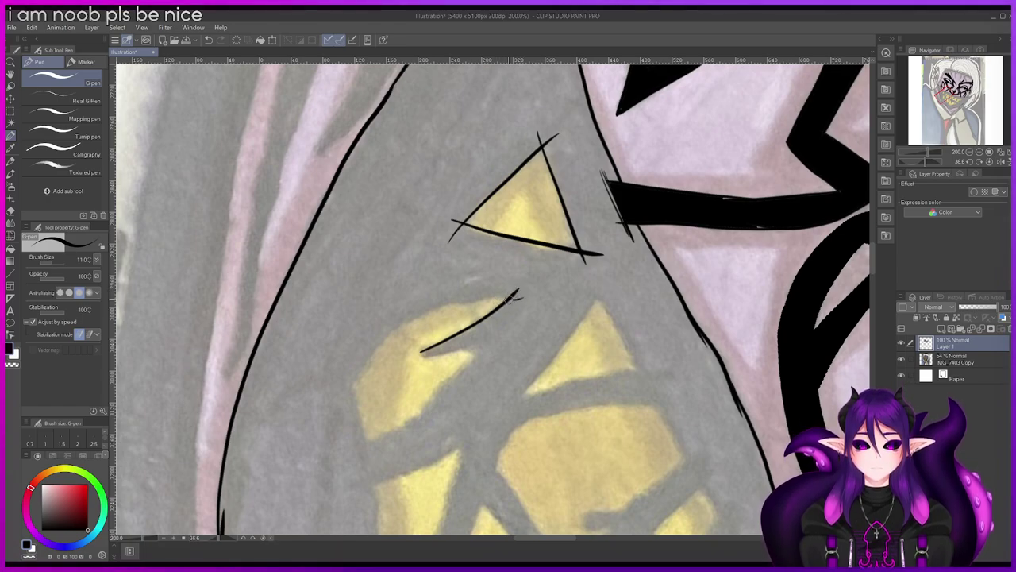
{"action": "left_click_drag", "start_coordinate": [351, 370], "coordinate": [369, 461]}
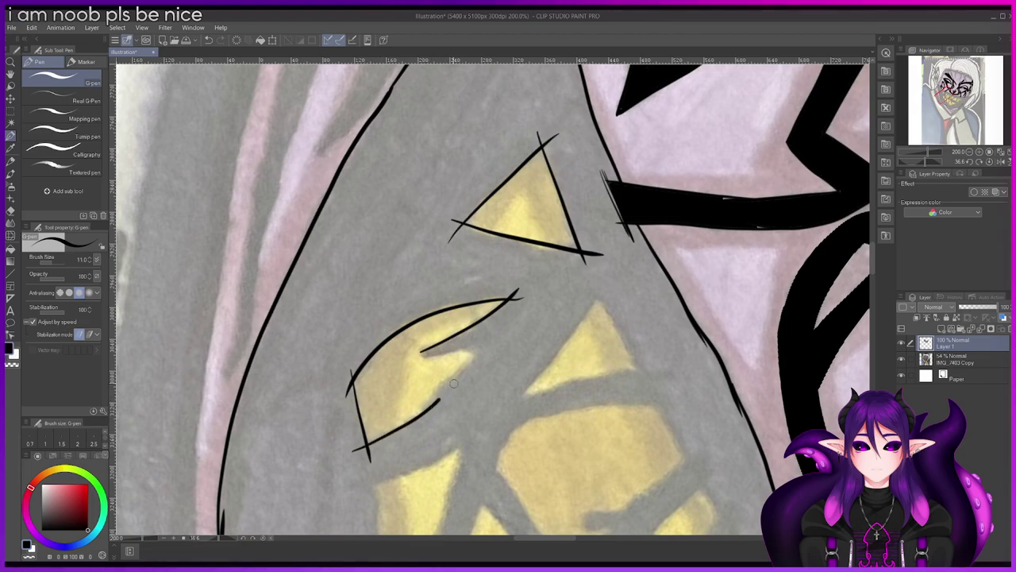
{"action": "left_click_drag", "start_coordinate": [366, 450], "coordinate": [492, 340]}
{"action": "key", "text": "ctrl+z"}
{"action": "left_click_drag", "start_coordinate": [421, 357], "coordinate": [490, 342]}
{"action": "key", "text": "ctrl+z"}
{"action": "left_click_drag", "start_coordinate": [421, 355], "coordinate": [495, 337]}
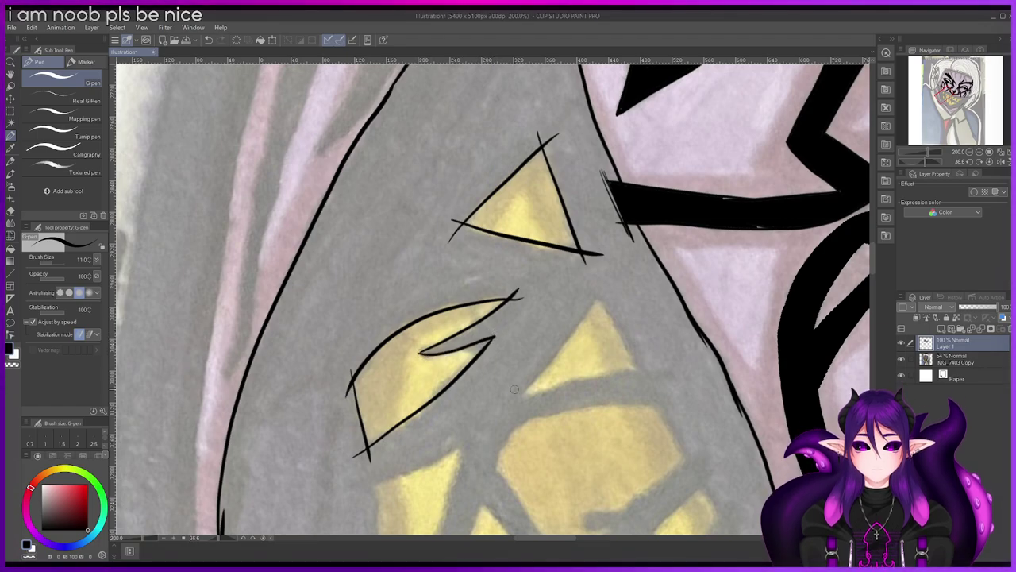
Step: Outline the small triangular tooth beside the notched one, above the large central tooth
{"action": "scroll", "coordinate": [594, 354], "scroll_direction": "down", "scroll_amount": 2}
{"action": "scroll", "coordinate": [595, 350], "scroll_direction": "up", "scroll_amount": 2}
{"action": "mouse_move", "coordinate": [599, 300]}
{"action": "left_mouse_down"}
{"action": "mouse_move", "coordinate": [516, 403]}
{"action": "mouse_move", "coordinate": [575, 354]}
{"action": "mouse_move", "coordinate": [530, 398]}
{"action": "mouse_move", "coordinate": [518, 396]}
{"action": "mouse_move", "coordinate": [603, 377]}
{"action": "left_mouse_up"}
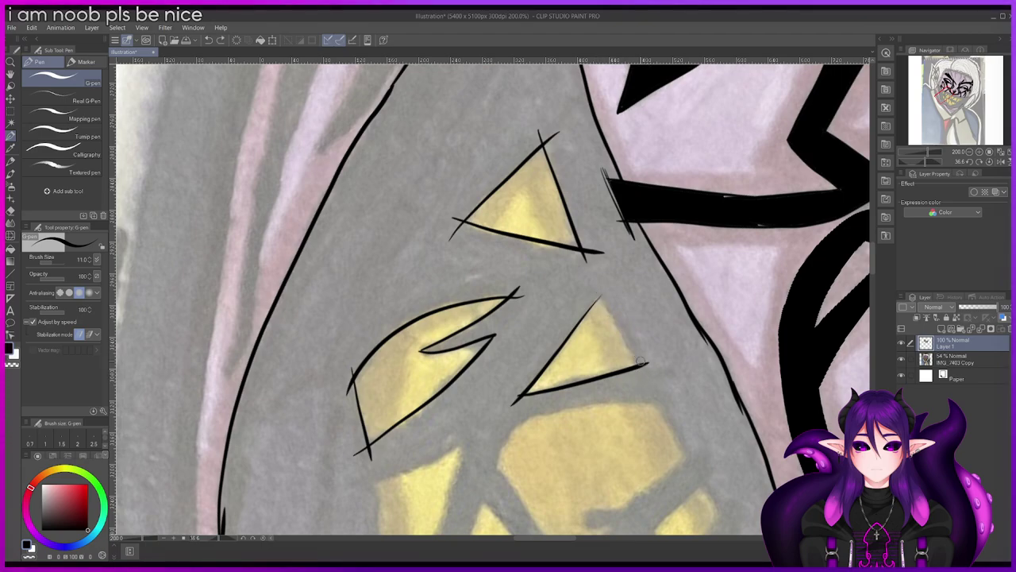
{"action": "left_click_drag", "start_coordinate": [597, 294], "coordinate": [633, 359]}
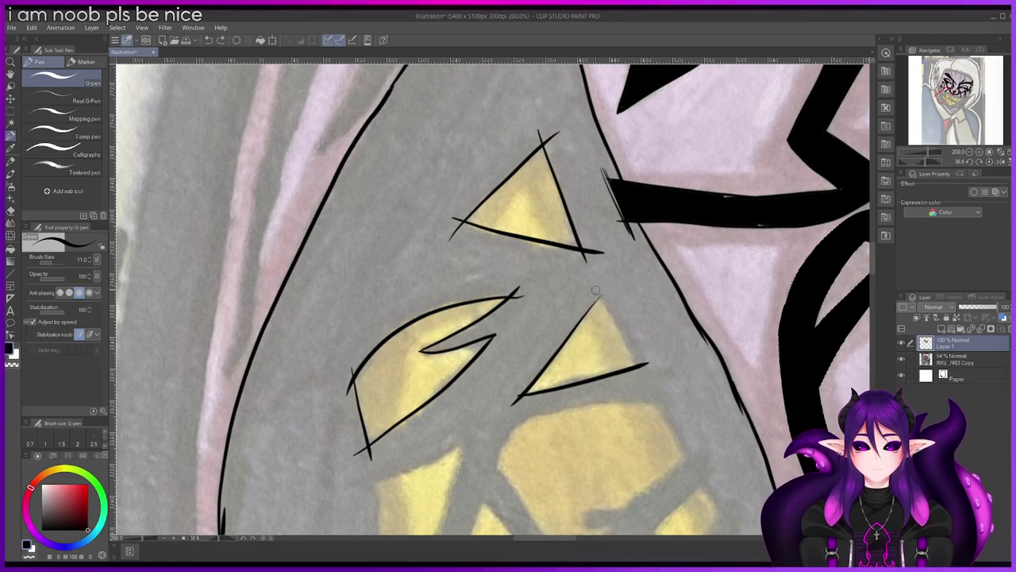
Step: Ink the left and lower edges of the large central tooth, including the small notch in its lower edge
{"action": "left_click_drag", "start_coordinate": [871, 262], "coordinate": [872, 273]}
{"action": "left_click_drag", "start_coordinate": [517, 265], "coordinate": [490, 325]}
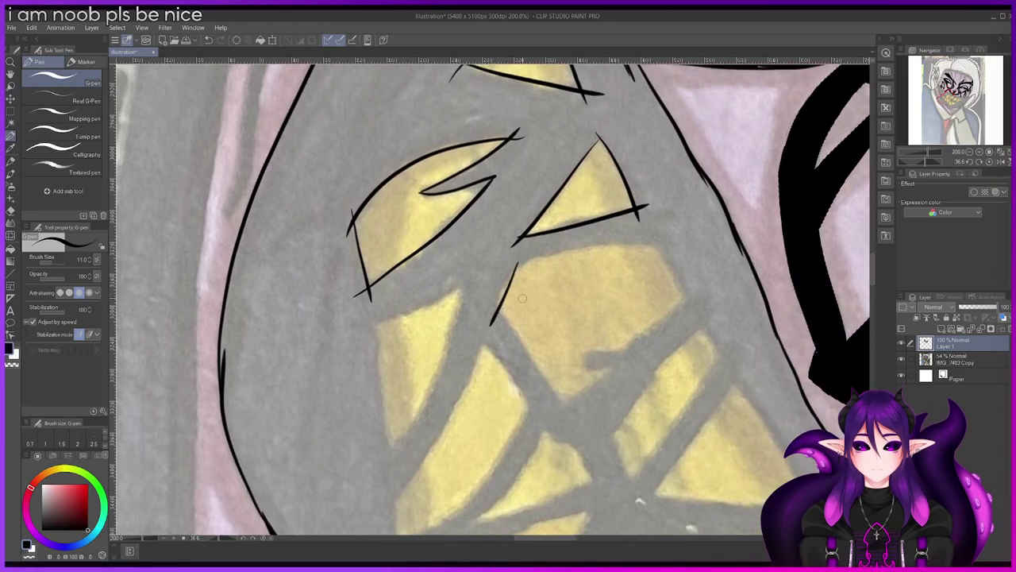
{"action": "key", "text": "ctrl+z"}
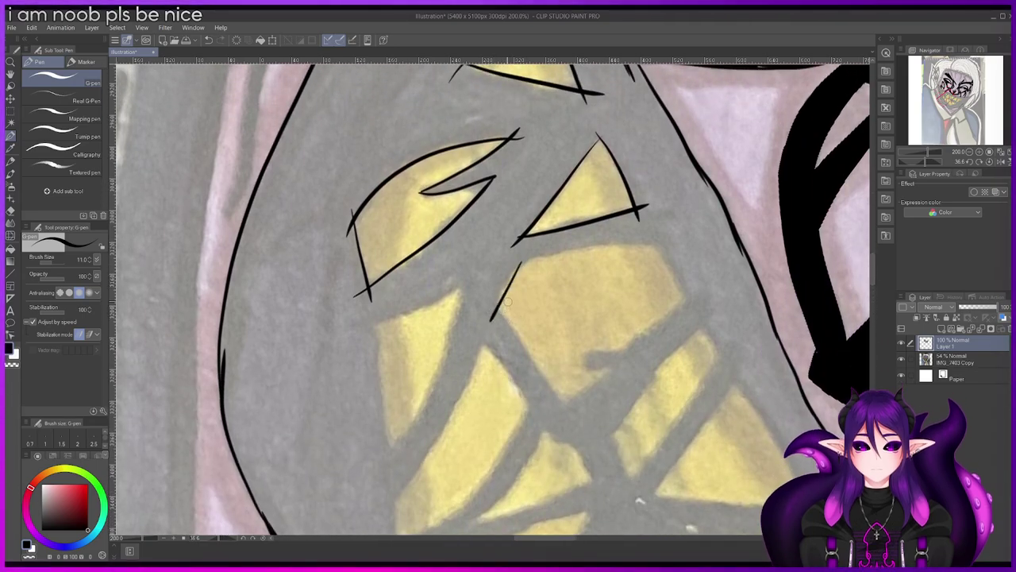
{"action": "mouse_move", "coordinate": [520, 259]}
{"action": "left_mouse_down"}
{"action": "mouse_move", "coordinate": [489, 318]}
{"action": "mouse_move", "coordinate": [518, 340]}
{"action": "mouse_move", "coordinate": [564, 413]}
{"action": "left_mouse_up"}
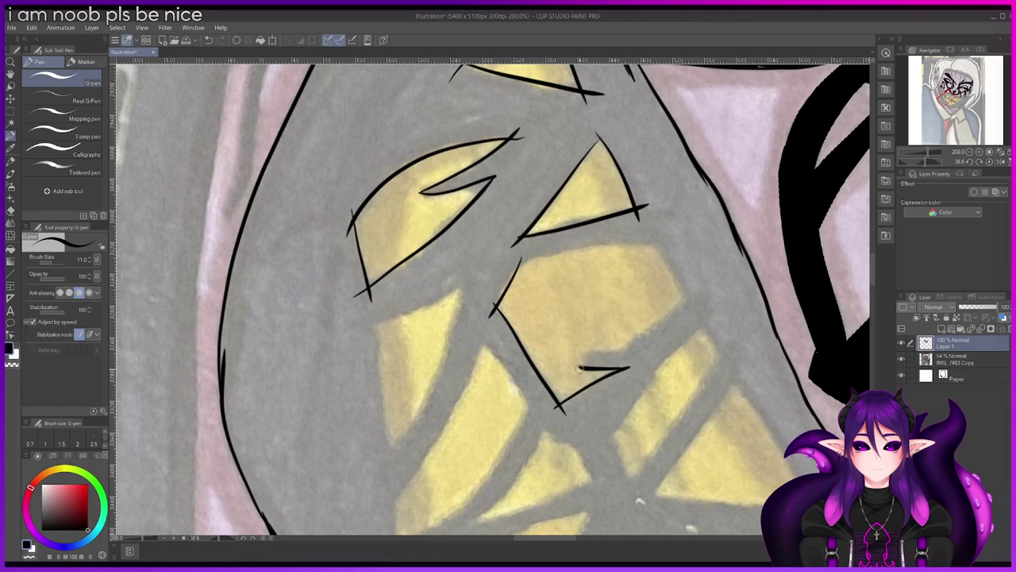
{"action": "left_click_drag", "start_coordinate": [581, 367], "coordinate": [600, 353]}
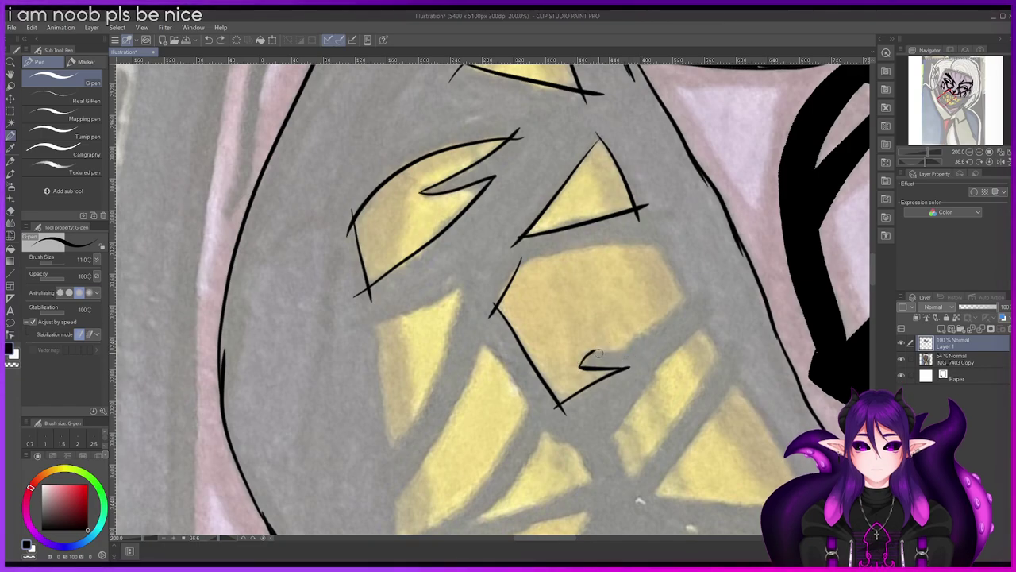
{"action": "scroll", "coordinate": [622, 349], "scroll_direction": "up", "scroll_amount": 2}
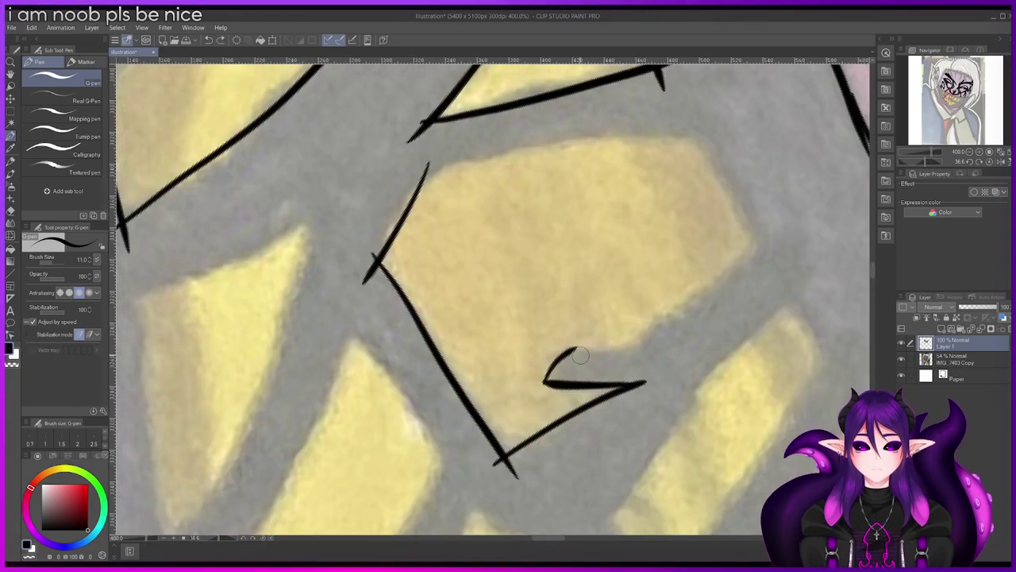
{"action": "key", "text": "ctrl+z"}
{"action": "left_click_drag", "start_coordinate": [578, 349], "coordinate": [663, 334]}
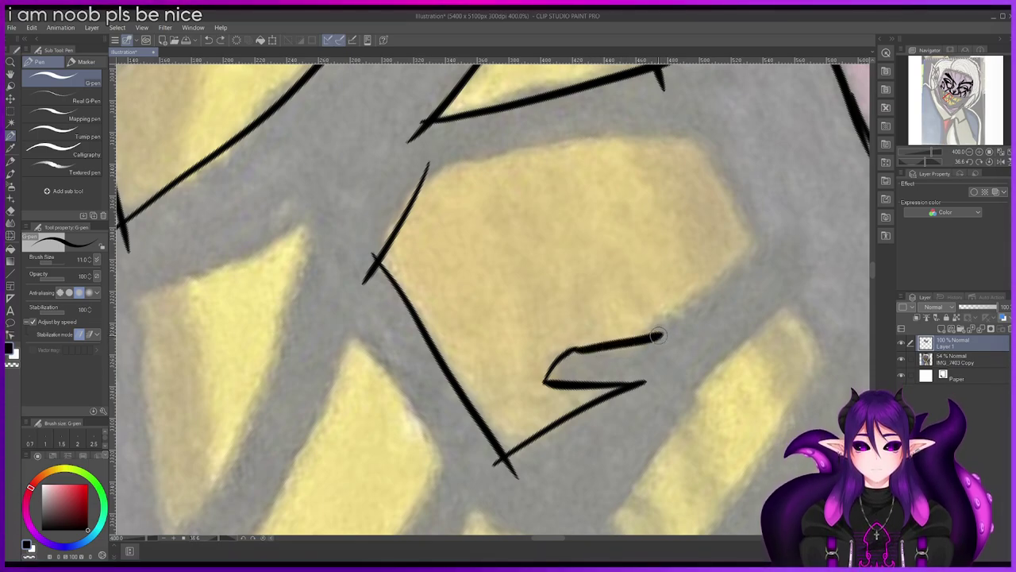
Step: Close the large central tooth's outline along its lower-right, right and upper edges
{"action": "left_click_drag", "start_coordinate": [721, 275], "coordinate": [767, 251]}
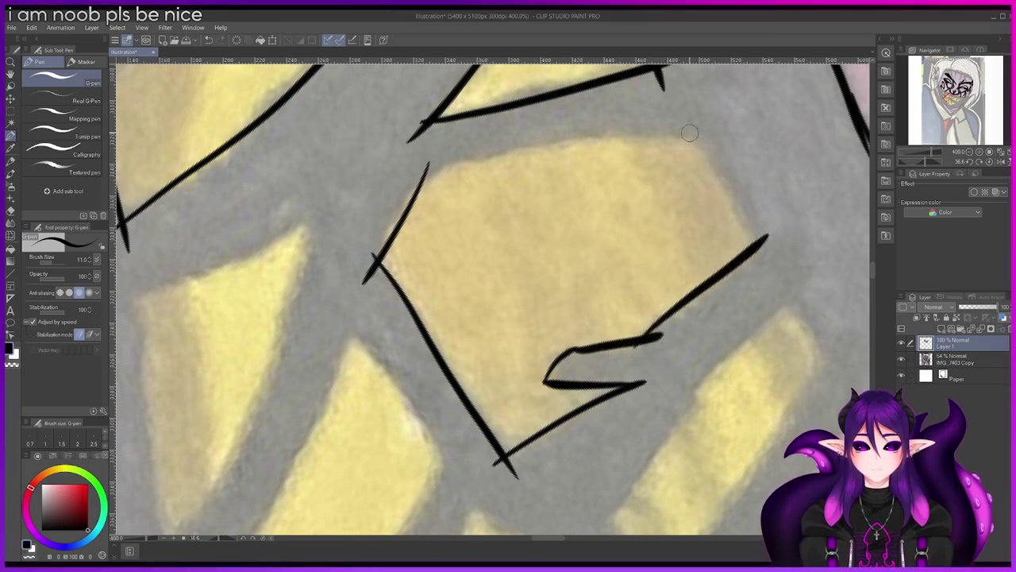
{"action": "left_click_drag", "start_coordinate": [691, 134], "coordinate": [766, 247]}
{"action": "left_click_drag", "start_coordinate": [427, 169], "coordinate": [521, 145]}
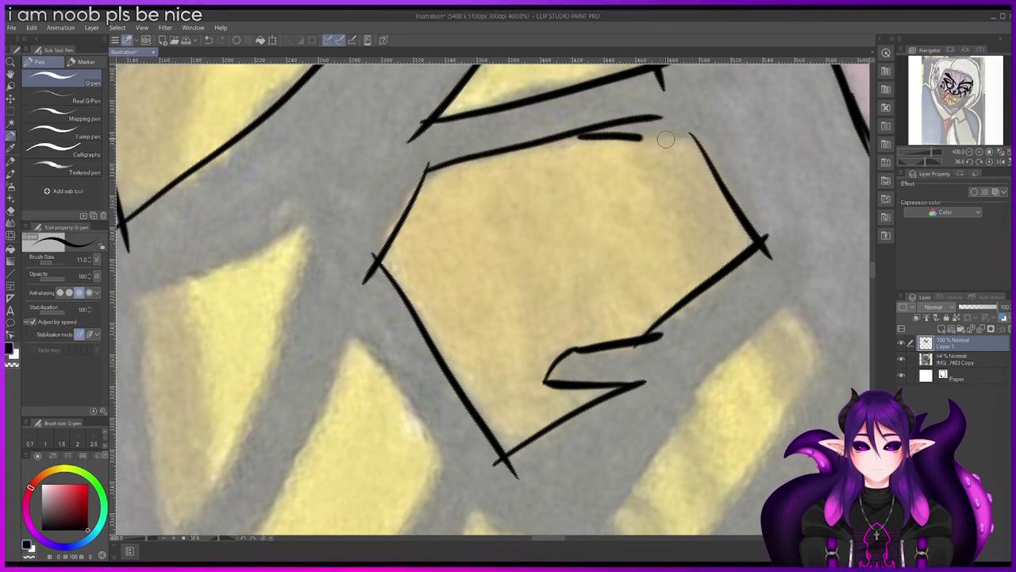
{"action": "left_click_drag", "start_coordinate": [573, 134], "coordinate": [699, 138]}
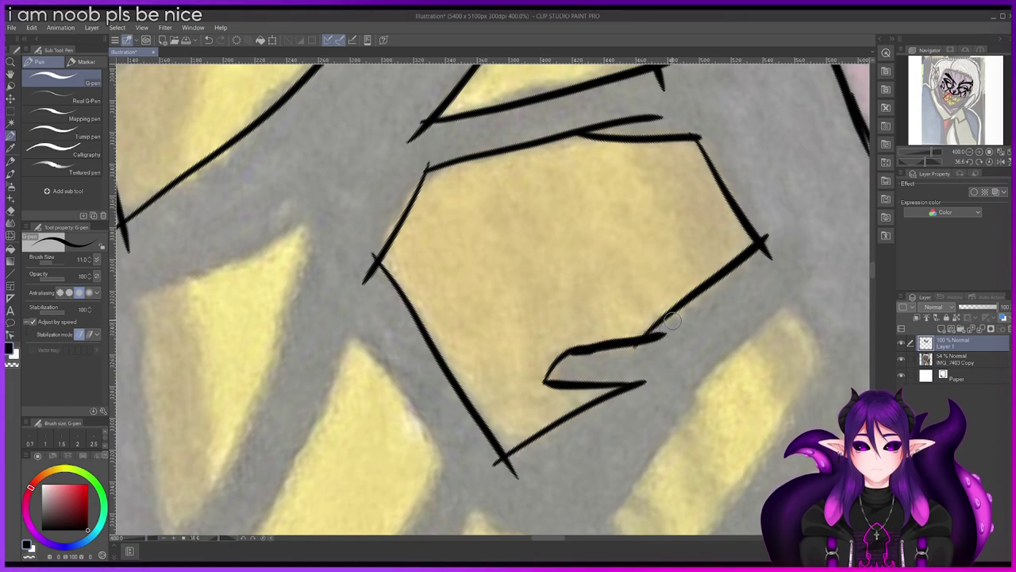
Step: Outline the narrow slanted tooth below the right side of the large central tooth, rounding its upper end
{"action": "scroll", "coordinate": [666, 328], "scroll_direction": "down", "scroll_amount": 4}
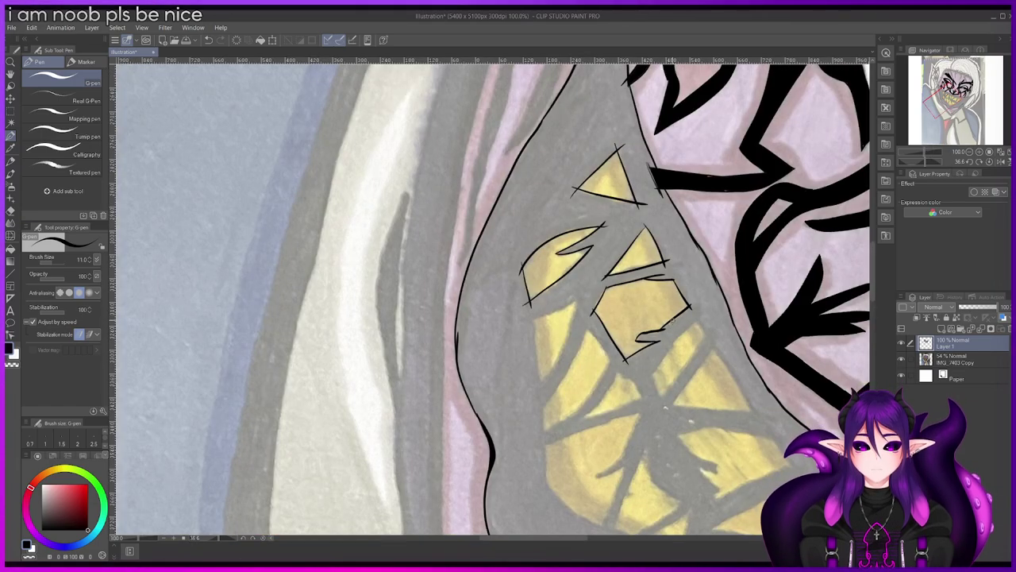
{"action": "scroll", "coordinate": [683, 314], "scroll_direction": "up", "scroll_amount": 2}
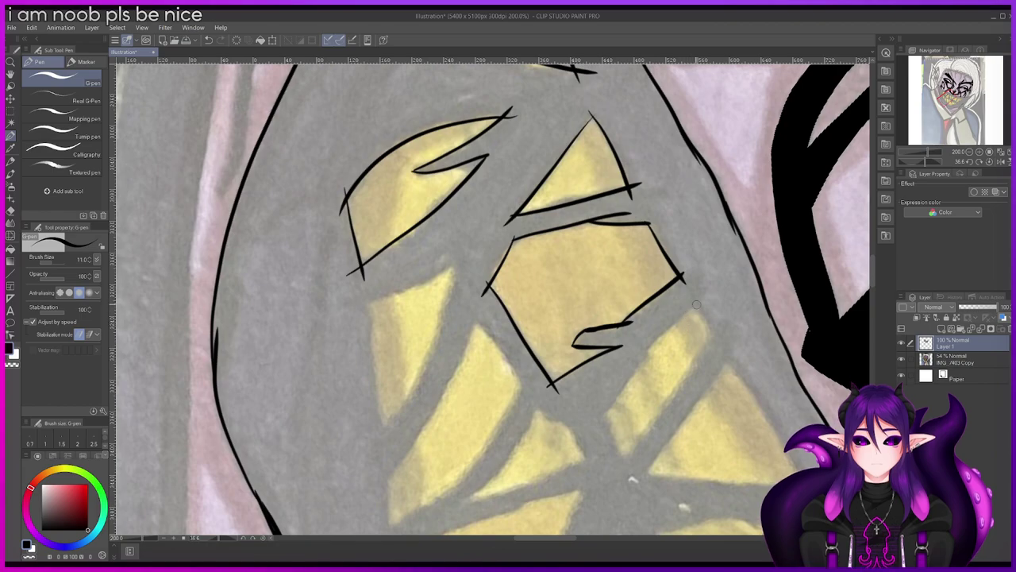
{"action": "mouse_move", "coordinate": [694, 308]}
{"action": "left_mouse_down"}
{"action": "mouse_move", "coordinate": [605, 419]}
{"action": "mouse_move", "coordinate": [623, 470]}
{"action": "mouse_move", "coordinate": [718, 338]}
{"action": "left_mouse_up"}
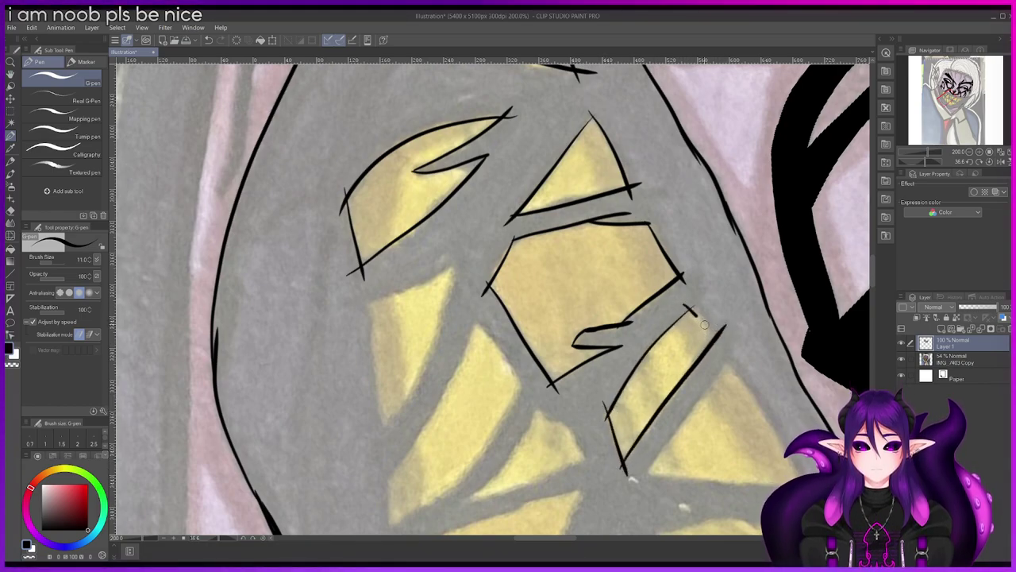
{"action": "left_click_drag", "start_coordinate": [688, 305], "coordinate": [711, 346]}
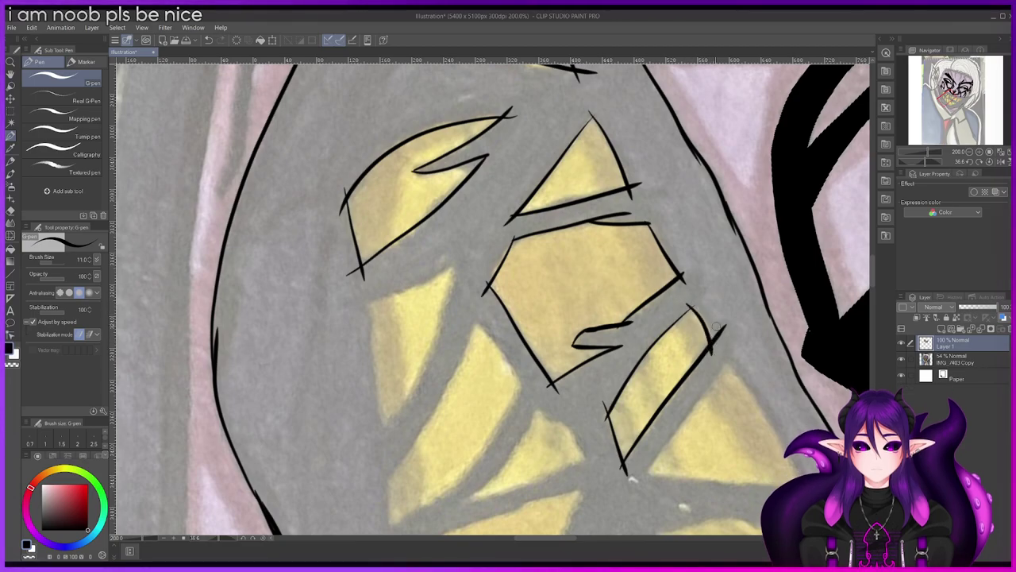
{"action": "scroll", "coordinate": [718, 326], "scroll_direction": "down", "scroll_amount": 2}
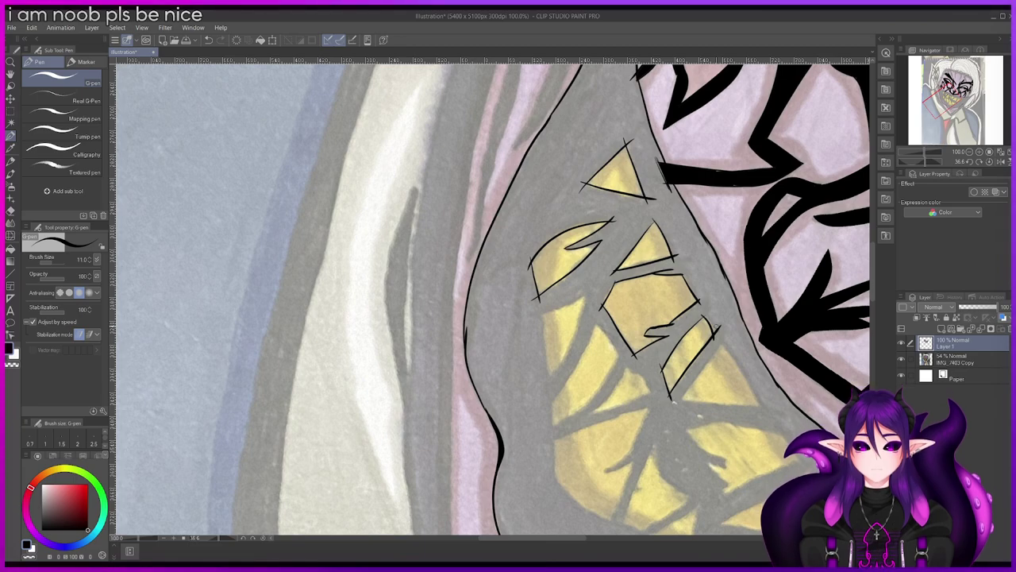
{"action": "left_click", "coordinate": [717, 326], "text": "alt"}
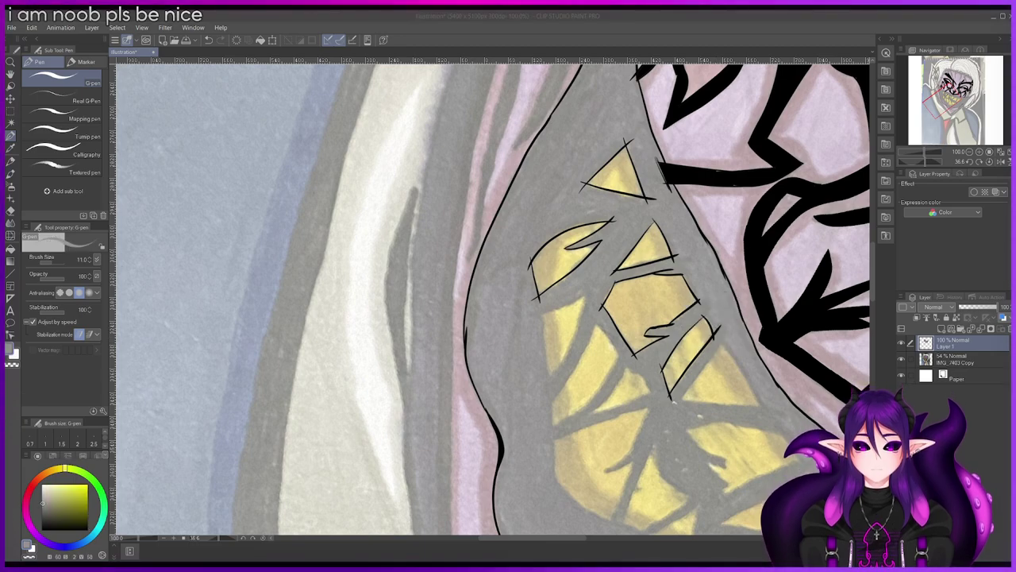
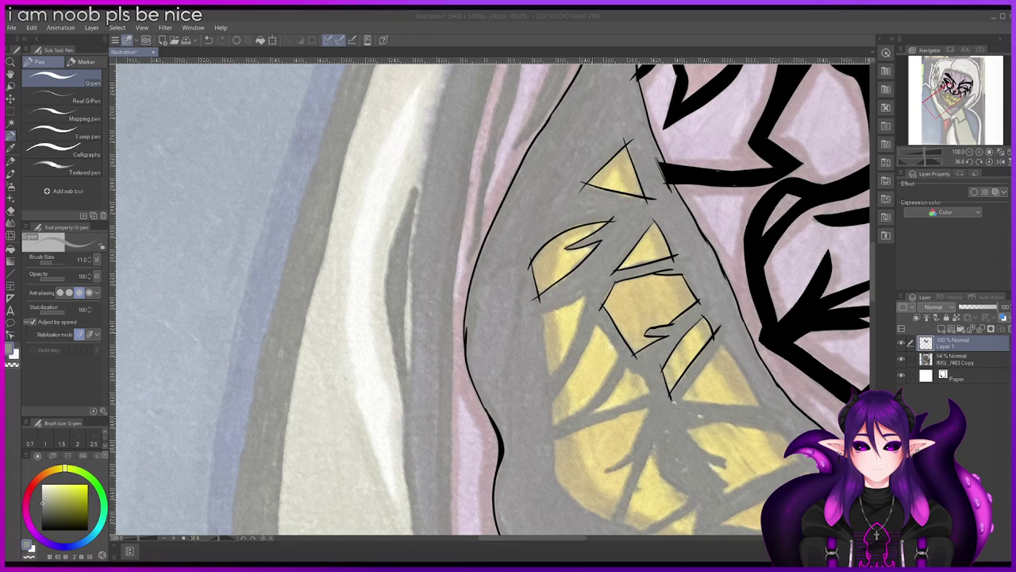
{"action": "left_click_drag", "start_coordinate": [598, 324], "coordinate": [613, 348]}
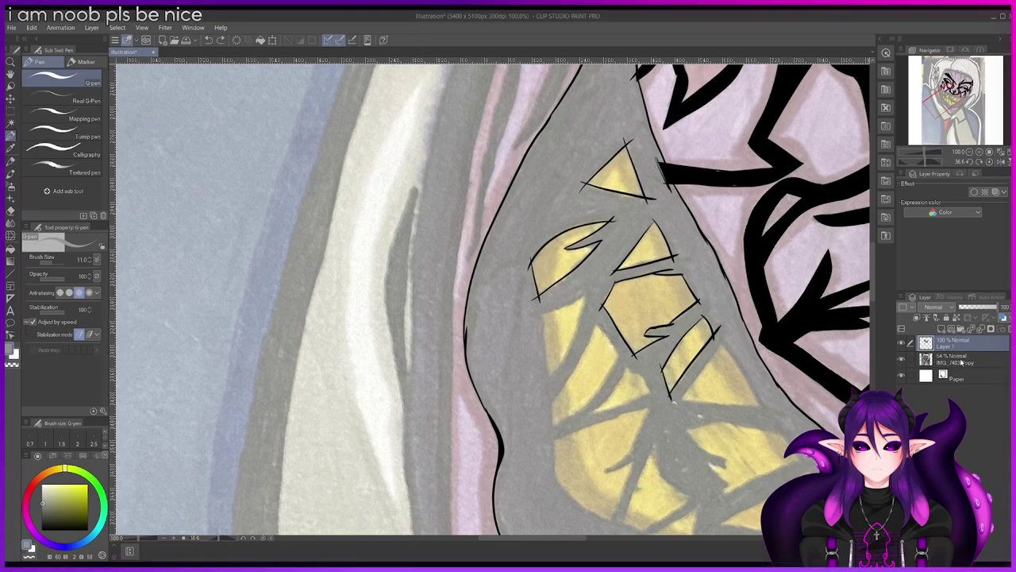
{"action": "key", "text": "x"}
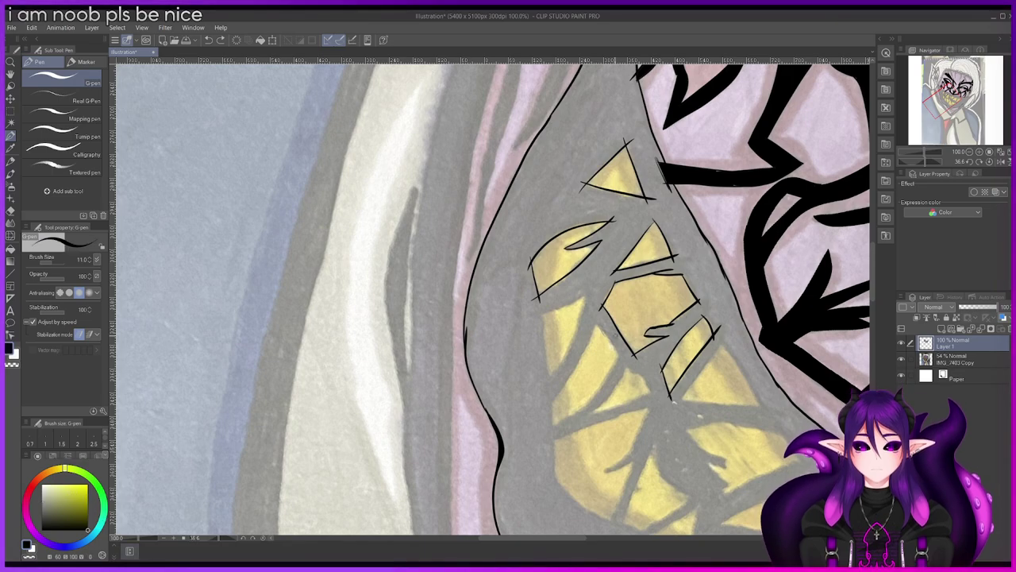
Step: Outline the long slanted tooth below the left side of the large central tooth in black
{"action": "scroll", "coordinate": [624, 338], "scroll_direction": "up", "scroll_amount": 3}
{"action": "scroll", "coordinate": [538, 326], "scroll_direction": "down", "scroll_amount": 2}
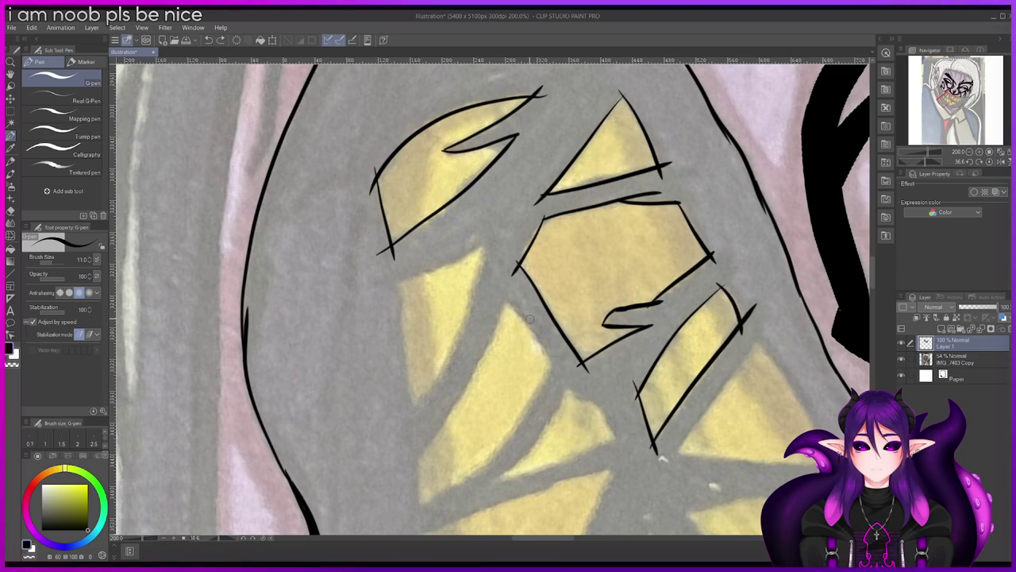
{"action": "left_click_drag", "start_coordinate": [503, 298], "coordinate": [545, 345]}
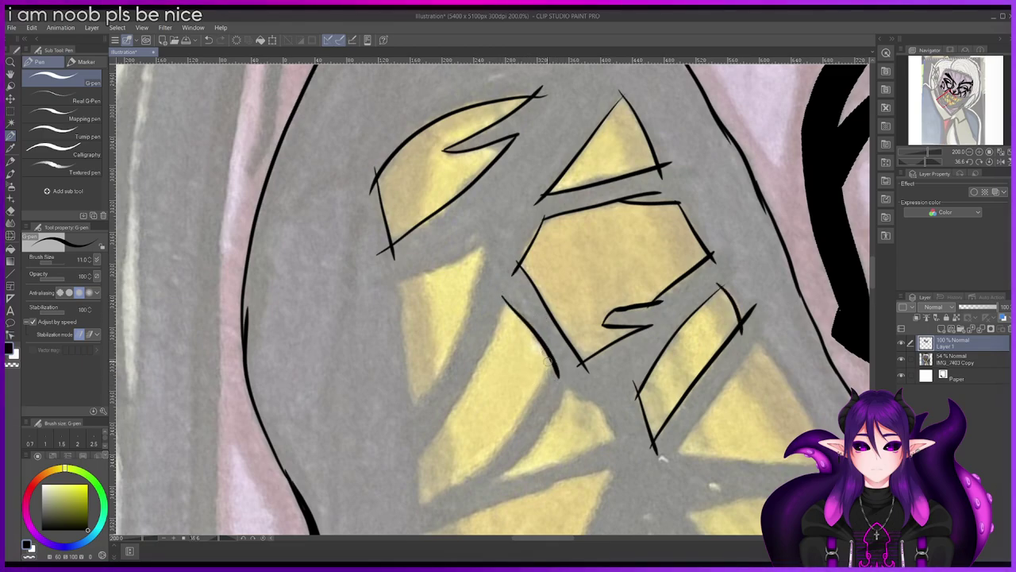
{"action": "left_click_drag", "start_coordinate": [450, 490], "coordinate": [414, 510]}
{"action": "left_click_drag", "start_coordinate": [415, 445], "coordinate": [416, 514]}
{"action": "left_click_drag", "start_coordinate": [412, 462], "coordinate": [492, 337]}
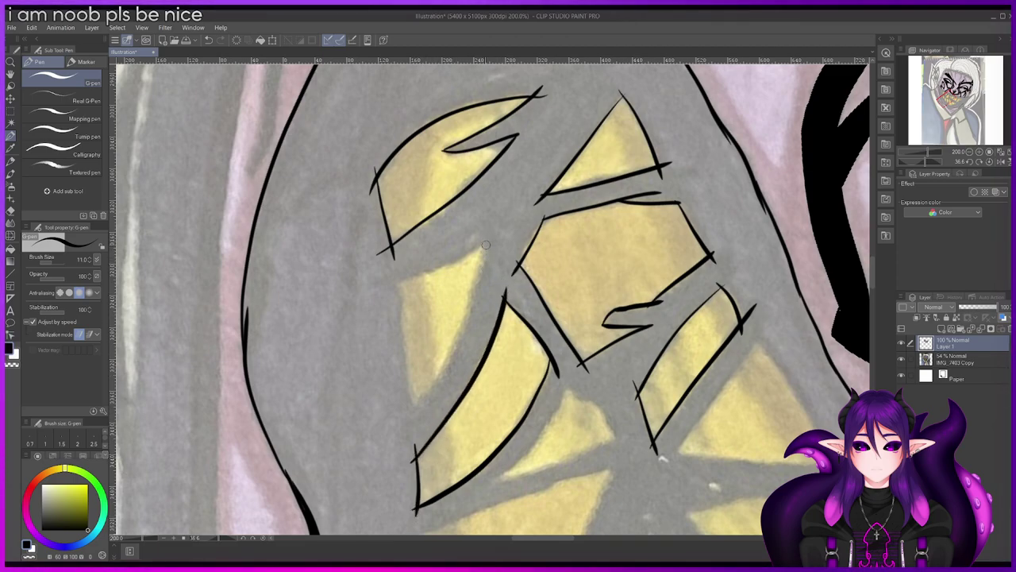
Step: Outline the narrow triangular tooth at the mouth's outer side, beside the long slanted tooth, with three black strokes
{"action": "left_click_drag", "start_coordinate": [443, 364], "coordinate": [406, 415]}
{"action": "left_click_drag", "start_coordinate": [400, 277], "coordinate": [413, 387]}
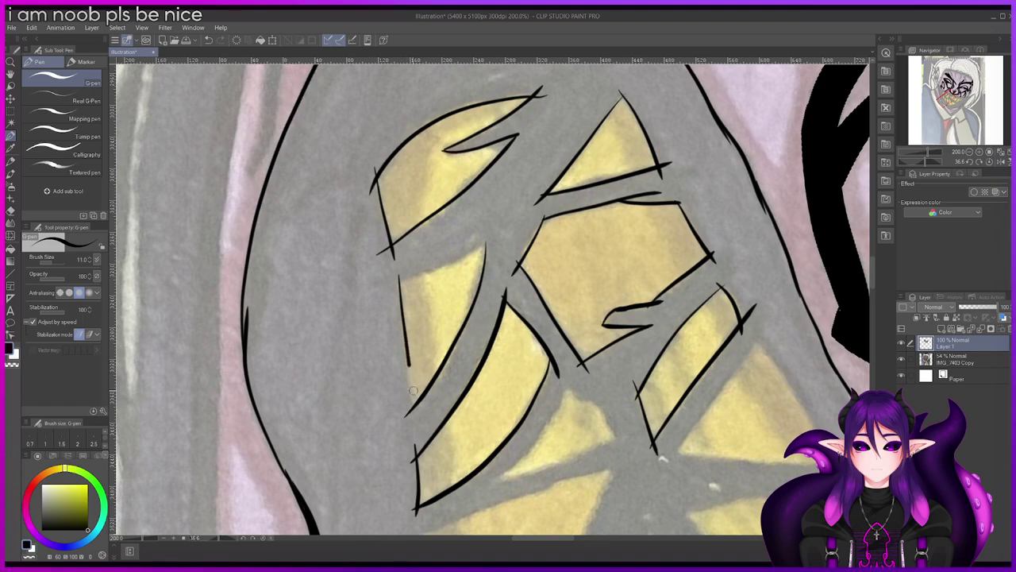
{"action": "left_click_drag", "start_coordinate": [399, 281], "coordinate": [475, 247]}
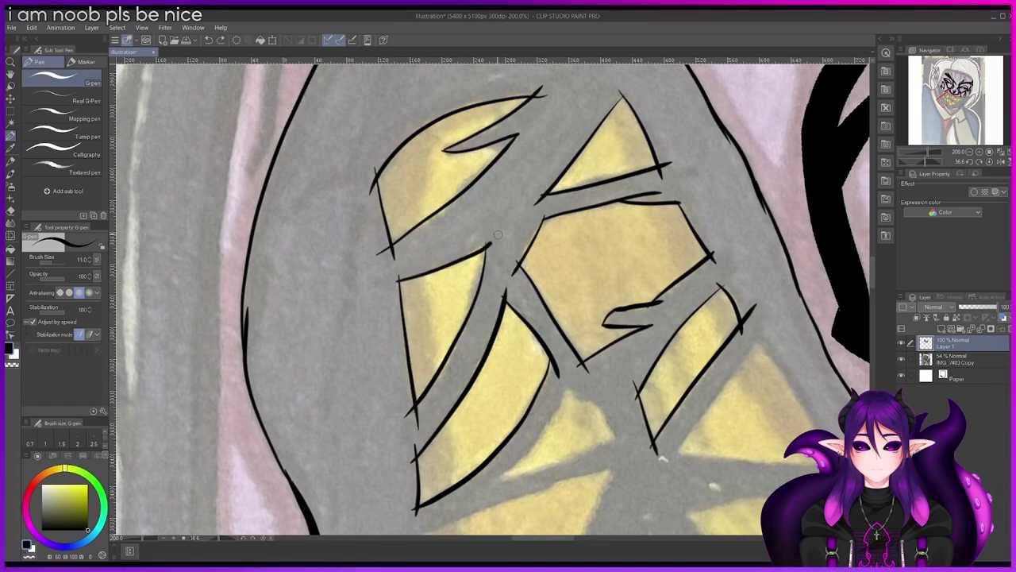
Step: Outline the small triangular tooth below the long slanted tooth, including its short rounded end
{"action": "scroll", "coordinate": [491, 236], "scroll_direction": "up", "scroll_amount": 2}
{"action": "scroll", "coordinate": [501, 220], "scroll_direction": "down", "scroll_amount": 6}
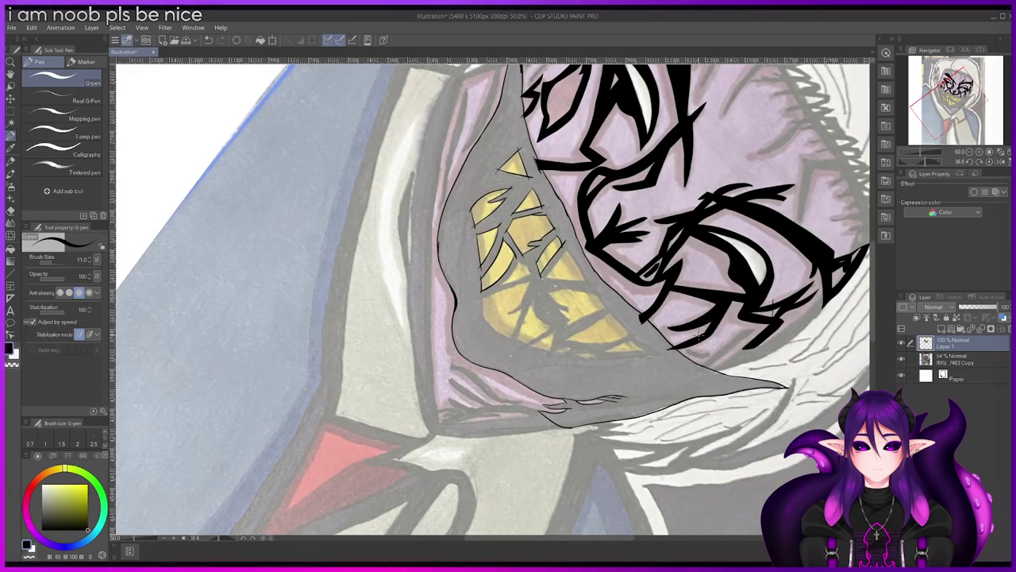
{"action": "scroll", "coordinate": [470, 232], "scroll_direction": "up", "scroll_amount": 5}
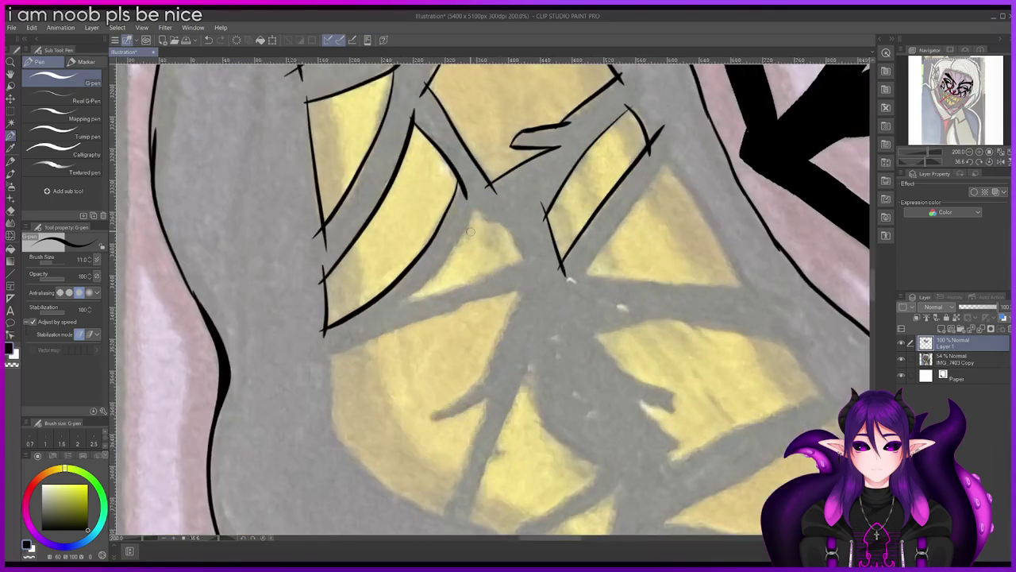
{"action": "left_click_drag", "start_coordinate": [475, 211], "coordinate": [414, 295]}
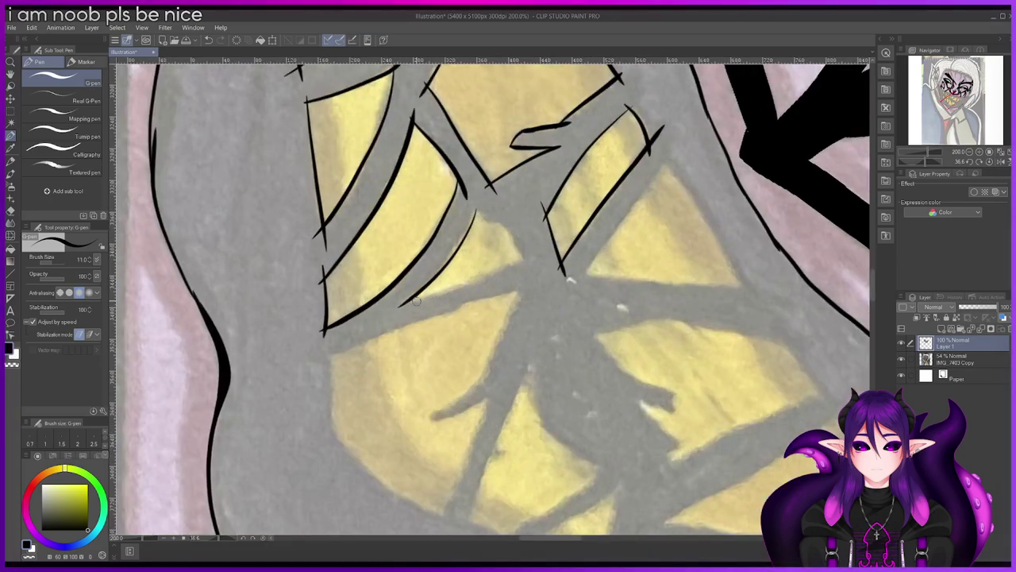
{"action": "key", "text": "ctrl+z"}
{"action": "left_click_drag", "start_coordinate": [401, 305], "coordinate": [530, 255]}
{"action": "left_click_drag", "start_coordinate": [494, 226], "coordinate": [526, 256]}
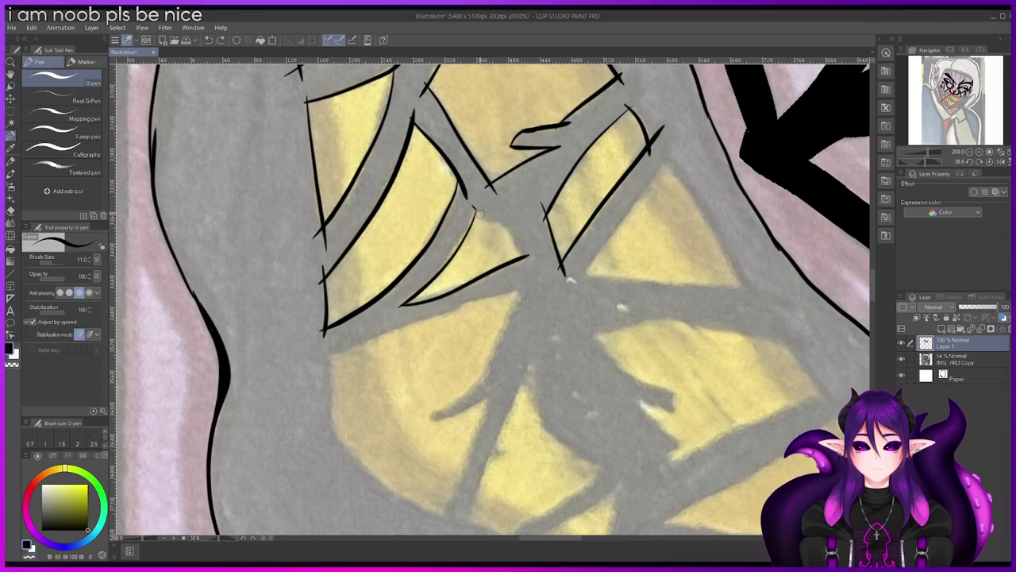
{"action": "left_click_drag", "start_coordinate": [475, 209], "coordinate": [501, 227]}
{"action": "left_click_drag", "start_coordinate": [533, 272], "coordinate": [534, 272]}
Step: Rotate the canvas and outline the wide lower tooth, including the sharp notch in its right edge and its curved bottom
{"action": "left_click_drag", "start_coordinate": [218, 538], "coordinate": [210, 540]}
{"action": "left_click_drag", "start_coordinate": [496, 272], "coordinate": [467, 480]}
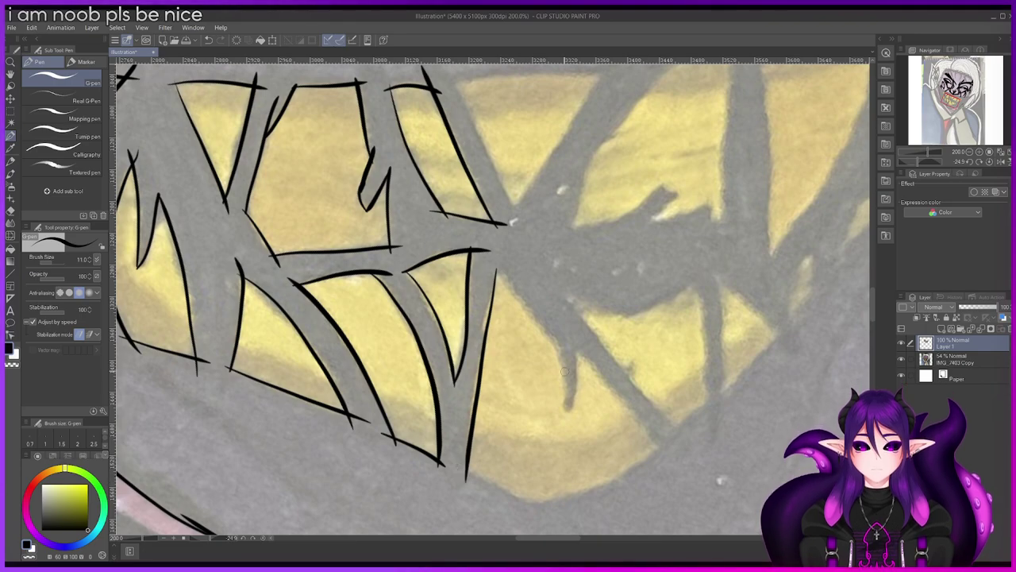
{"action": "mouse_move", "coordinate": [494, 268]}
{"action": "left_mouse_down"}
{"action": "mouse_move", "coordinate": [564, 350]}
{"action": "mouse_move", "coordinate": [563, 414]}
{"action": "left_mouse_up"}
{"action": "left_click_drag", "start_coordinate": [576, 351], "coordinate": [608, 385]}
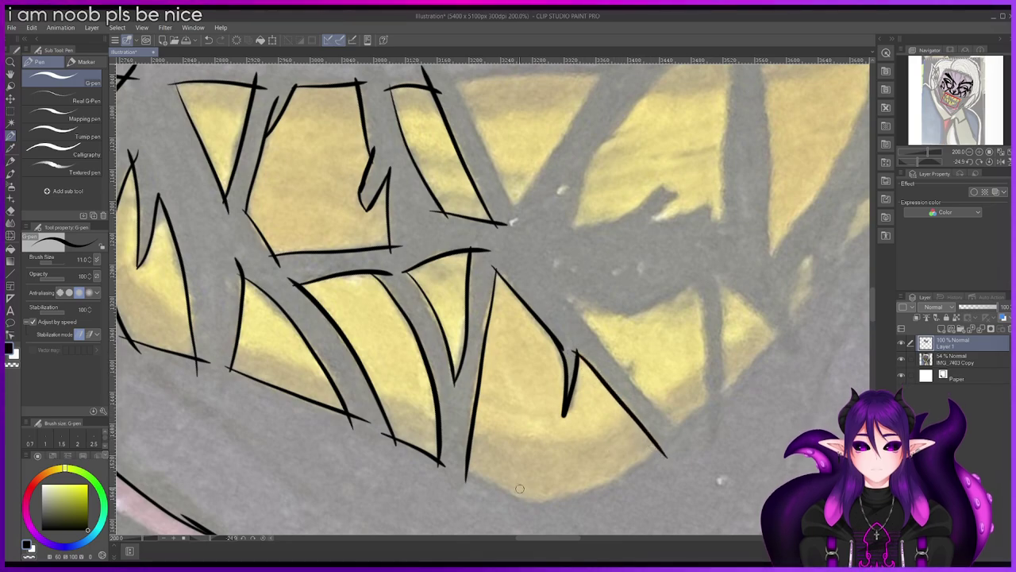
{"action": "left_click_drag", "start_coordinate": [466, 475], "coordinate": [653, 459]}
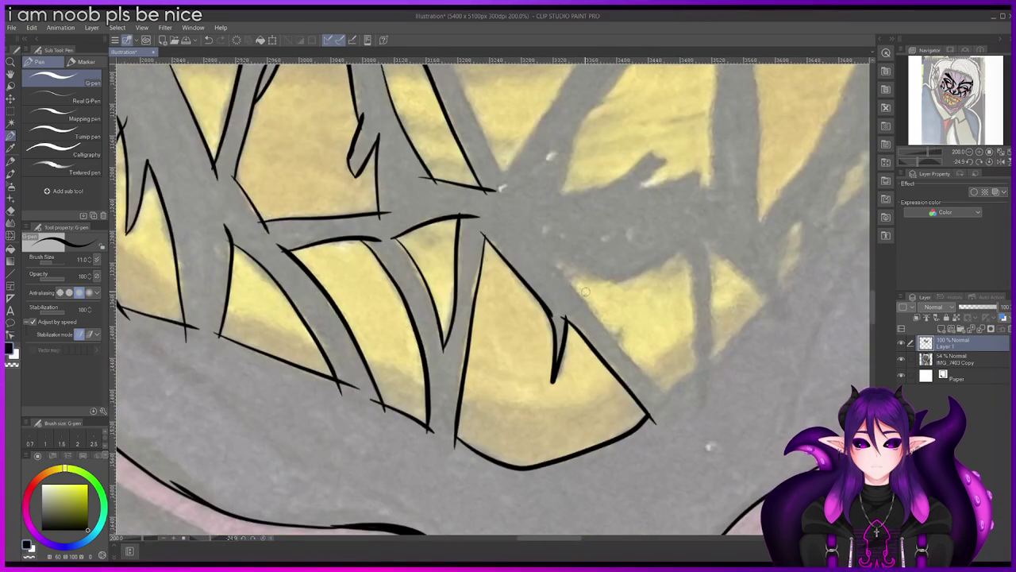
Step: Outline the four-sided lower tooth with its small notch, plus the small triangular tooth to its right
{"action": "mouse_move", "coordinate": [558, 265]}
{"action": "left_mouse_down"}
{"action": "mouse_move", "coordinate": [668, 403]}
{"action": "mouse_move", "coordinate": [699, 371]}
{"action": "left_mouse_up"}
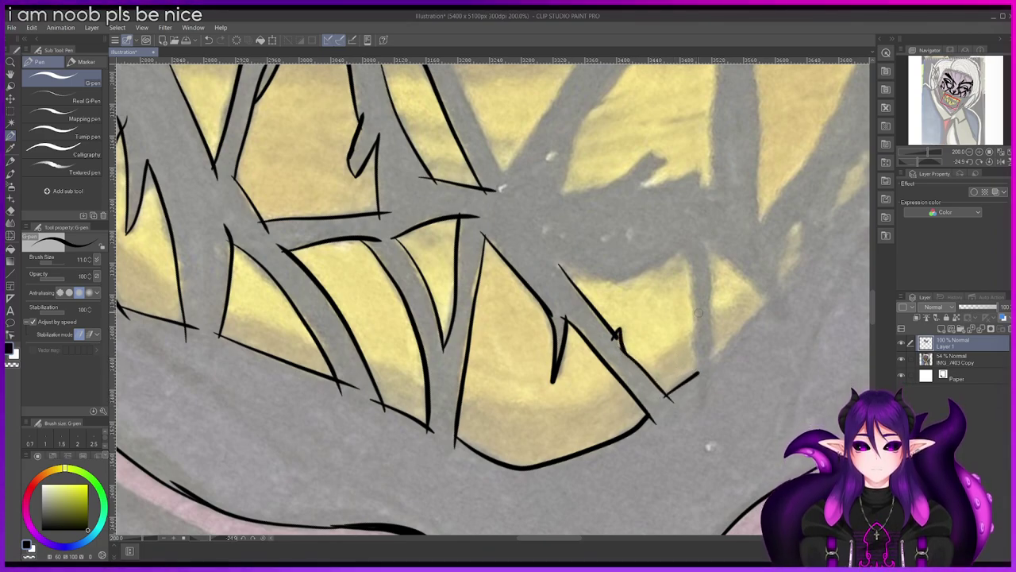
{"action": "left_click_drag", "start_coordinate": [689, 243], "coordinate": [697, 353]}
{"action": "mouse_move", "coordinate": [560, 264]}
{"action": "left_mouse_down"}
{"action": "mouse_move", "coordinate": [616, 279]}
{"action": "mouse_move", "coordinate": [691, 243]}
{"action": "mouse_move", "coordinate": [711, 322]}
{"action": "left_mouse_up"}
{"action": "mouse_move", "coordinate": [710, 370]}
{"action": "left_mouse_down"}
{"action": "mouse_move", "coordinate": [771, 299]}
{"action": "mouse_move", "coordinate": [769, 310]}
{"action": "left_mouse_up"}
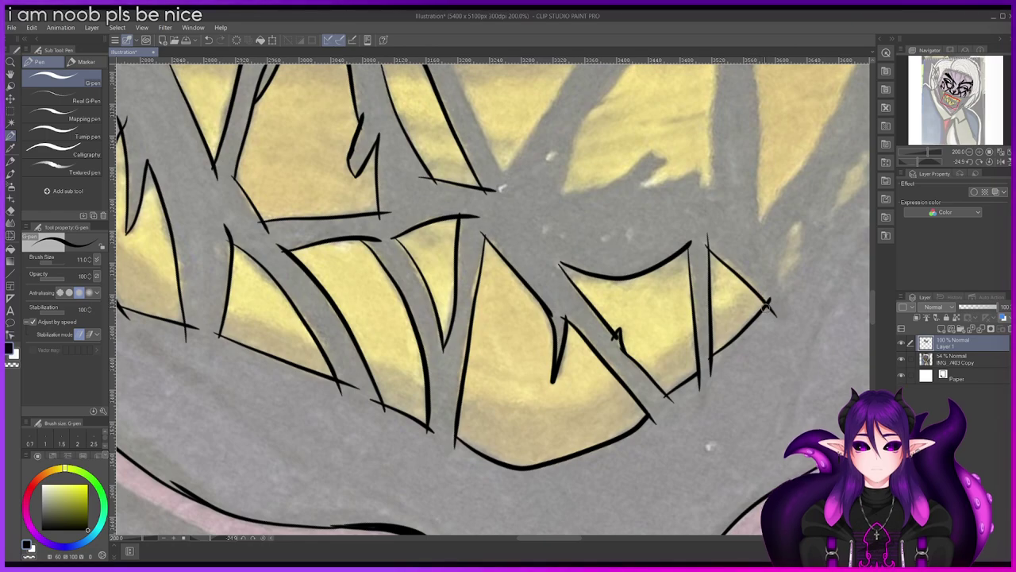
Step: Outline the thin four-sided tooth sliver just beyond the small triangular tooth of the lower row
{"action": "left_click_drag", "start_coordinate": [873, 310], "coordinate": [874, 299]}
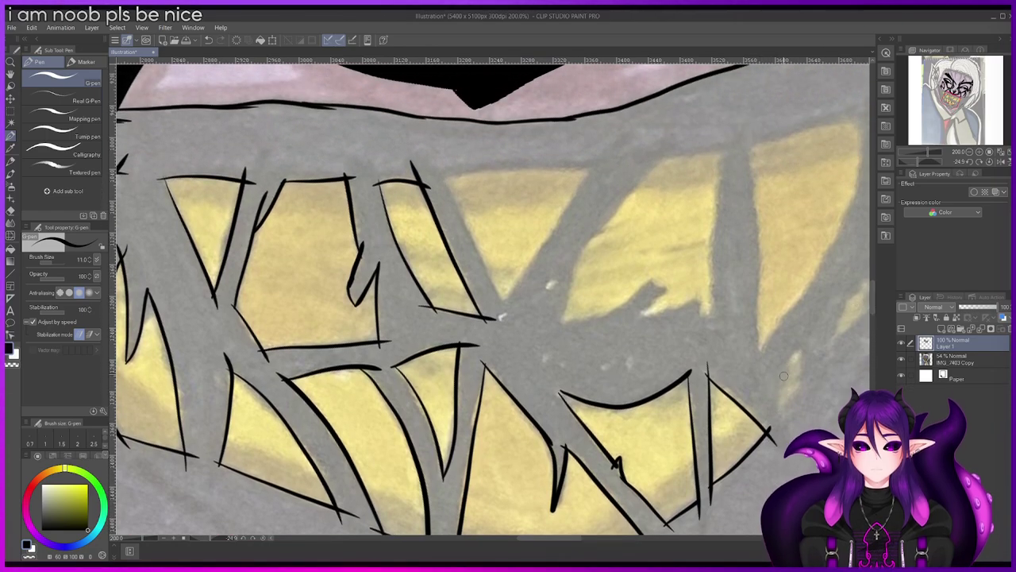
{"action": "mouse_move", "coordinate": [789, 349]}
{"action": "left_mouse_down"}
{"action": "mouse_move", "coordinate": [785, 419]}
{"action": "mouse_move", "coordinate": [804, 385]}
{"action": "left_mouse_up"}
{"action": "left_click_drag", "start_coordinate": [789, 349], "coordinate": [802, 413]}
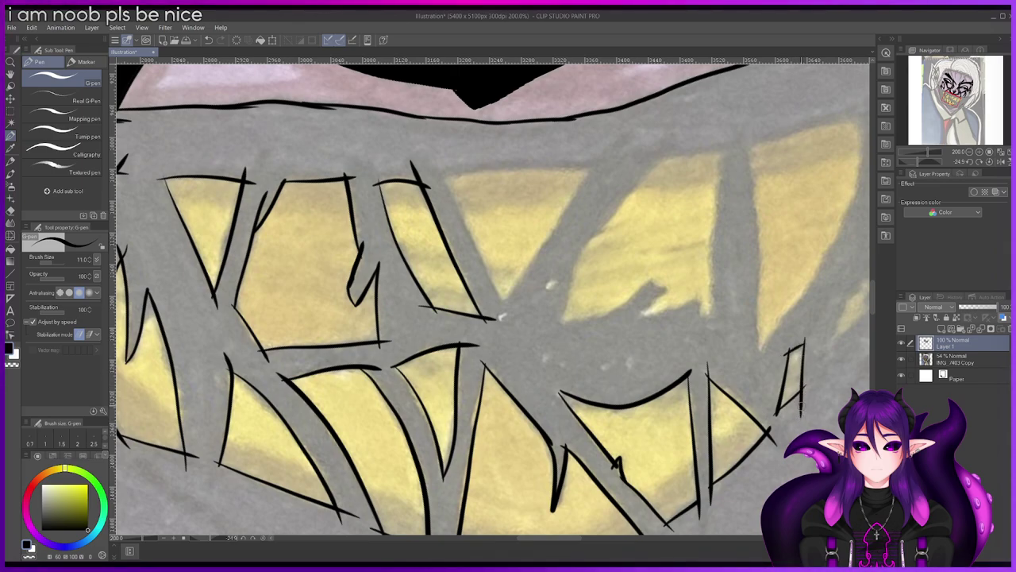
Step: Outline the tiny triangular tooth at the far right end of the lower row, redoing its slanted left edge
{"action": "scroll", "coordinate": [492, 297], "scroll_direction": "right", "scroll_amount": 7}
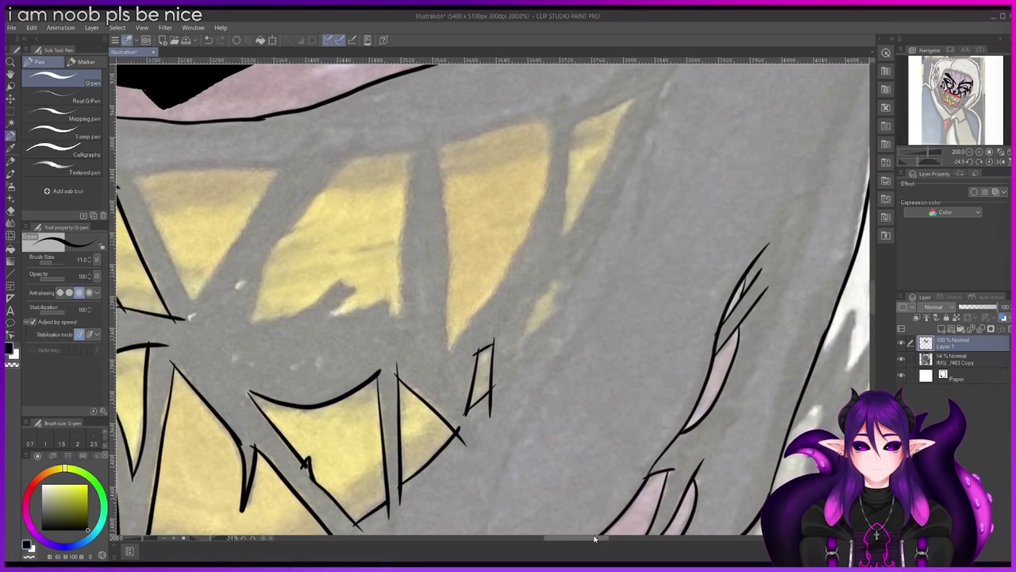
{"action": "left_click_drag", "start_coordinate": [554, 274], "coordinate": [514, 347]}
{"action": "key", "text": "ctrl+z"}
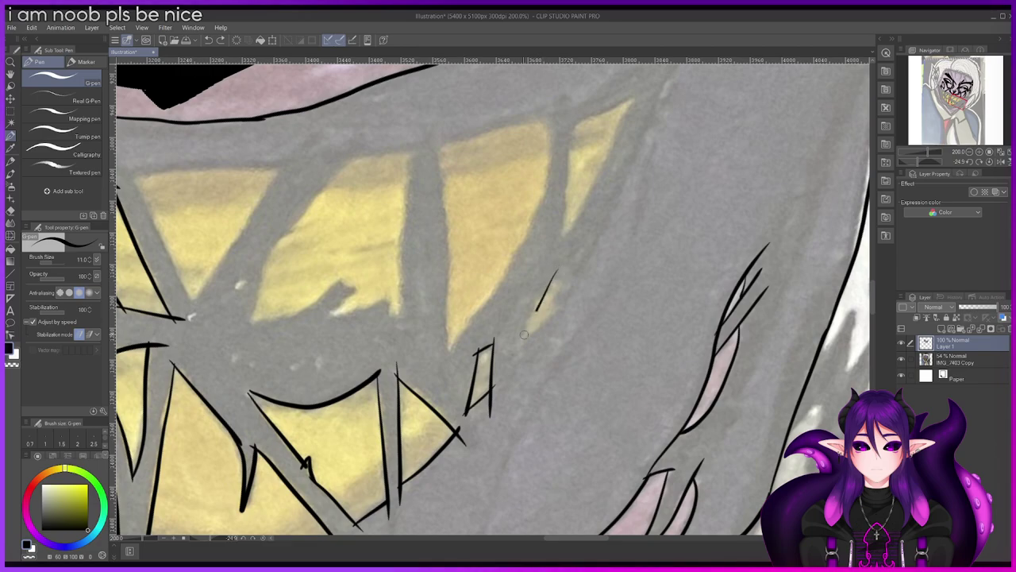
{"action": "key", "text": "ctrl+z"}
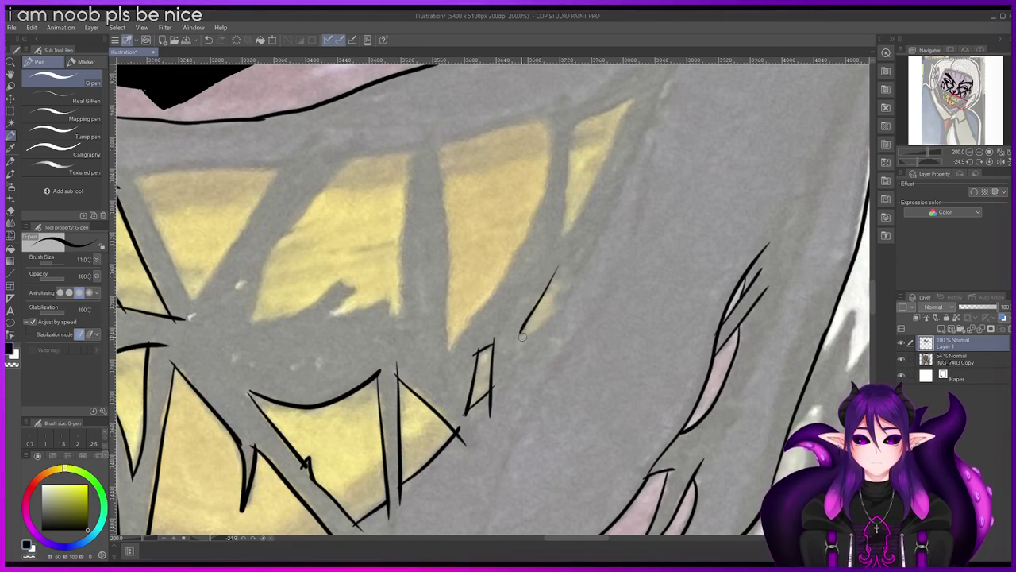
{"action": "left_click_drag", "start_coordinate": [551, 271], "coordinate": [556, 308]}
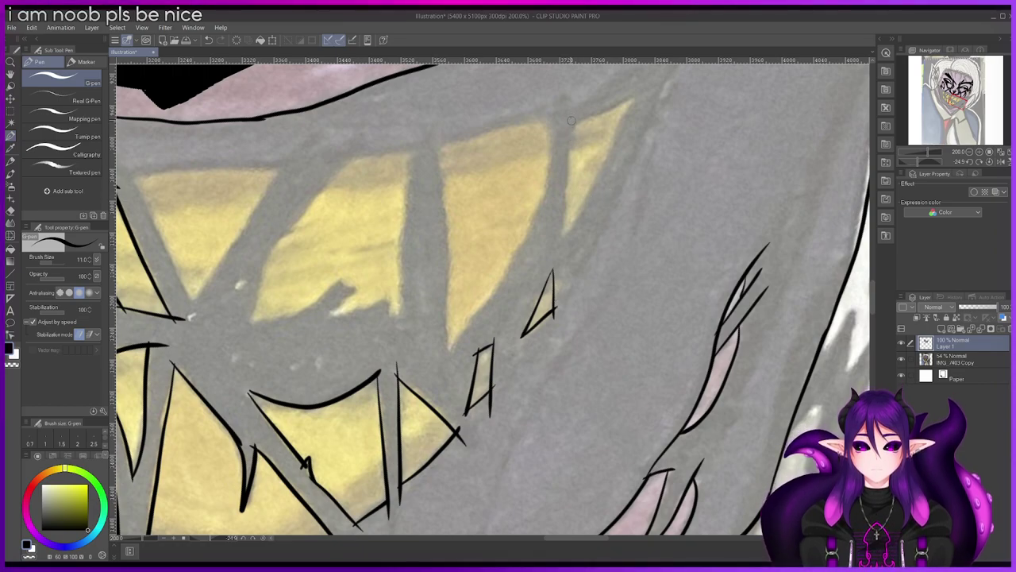
Step: Outline the narrow pointed tooth at the far right end of the upper row, redoing its top edge
{"action": "left_click_drag", "start_coordinate": [568, 233], "coordinate": [634, 95]}
{"action": "left_click_drag", "start_coordinate": [563, 127], "coordinate": [640, 91]}
{"action": "key", "text": "ctrl+z"}
{"action": "left_click_drag", "start_coordinate": [559, 134], "coordinate": [643, 92]}
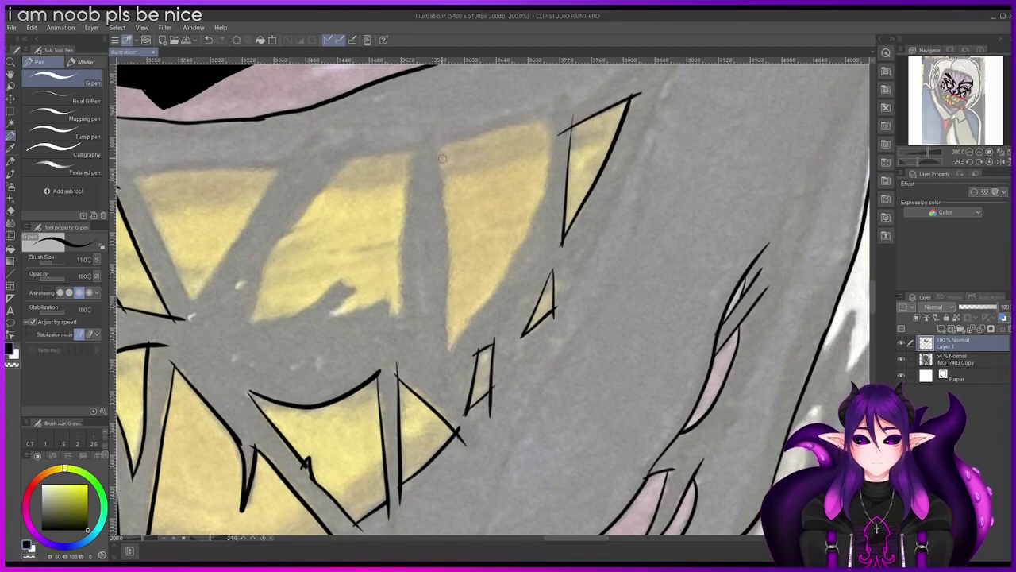
Step: Outline the large fang-shaped upper tooth with a straight left side, a curved right side and a slanted top edge
{"action": "mouse_move", "coordinate": [438, 149]}
{"action": "left_mouse_down"}
{"action": "mouse_move", "coordinate": [449, 298]}
{"action": "mouse_move", "coordinate": [500, 287]}
{"action": "left_mouse_up"}
{"action": "left_click_drag", "start_coordinate": [544, 104], "coordinate": [551, 142]}
{"action": "key", "text": "ctrl+z"}
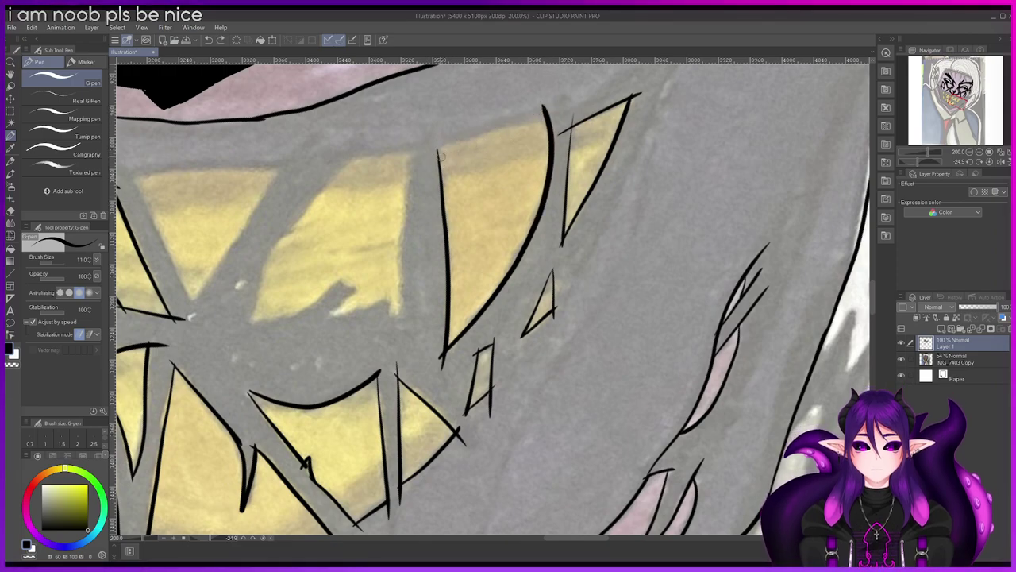
{"action": "left_click_drag", "start_coordinate": [430, 155], "coordinate": [558, 116]}
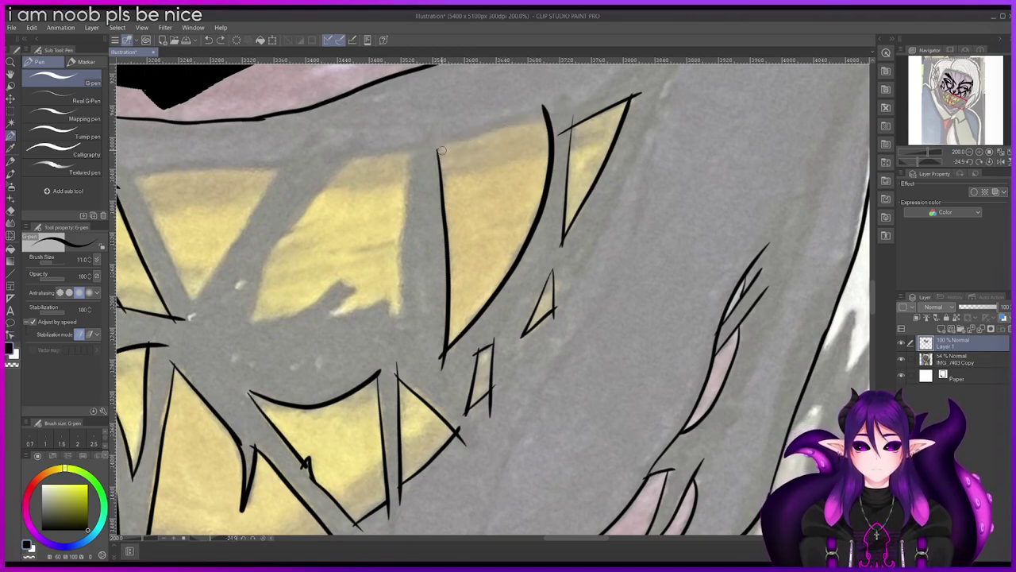
{"action": "left_click_drag", "start_coordinate": [465, 142], "coordinate": [563, 112]}
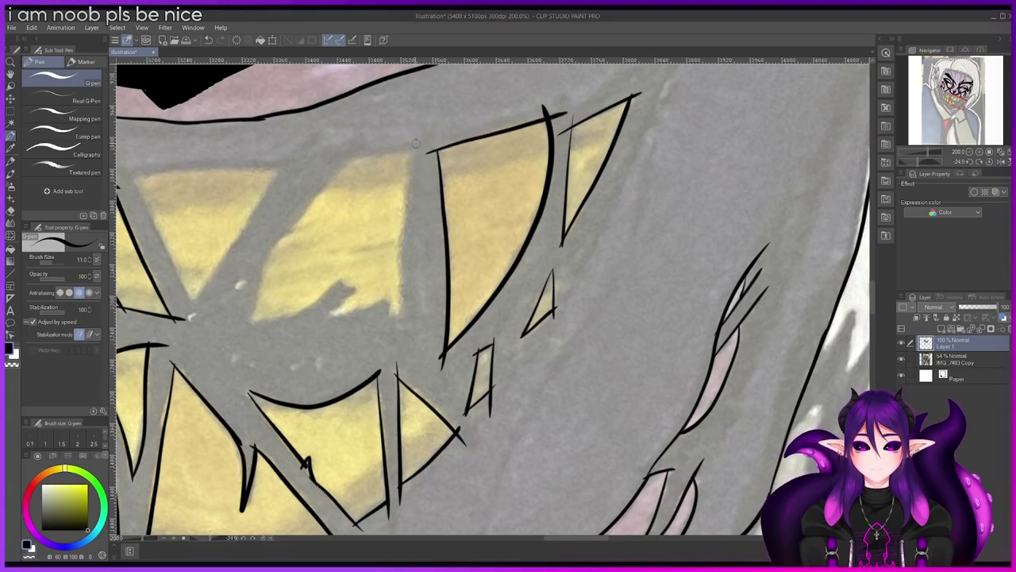
Step: Ink the right, lower and left edges of the wide upper tooth beside the fang, including its slanted bottom notch
{"action": "left_click_drag", "start_coordinate": [387, 303], "coordinate": [315, 322]}
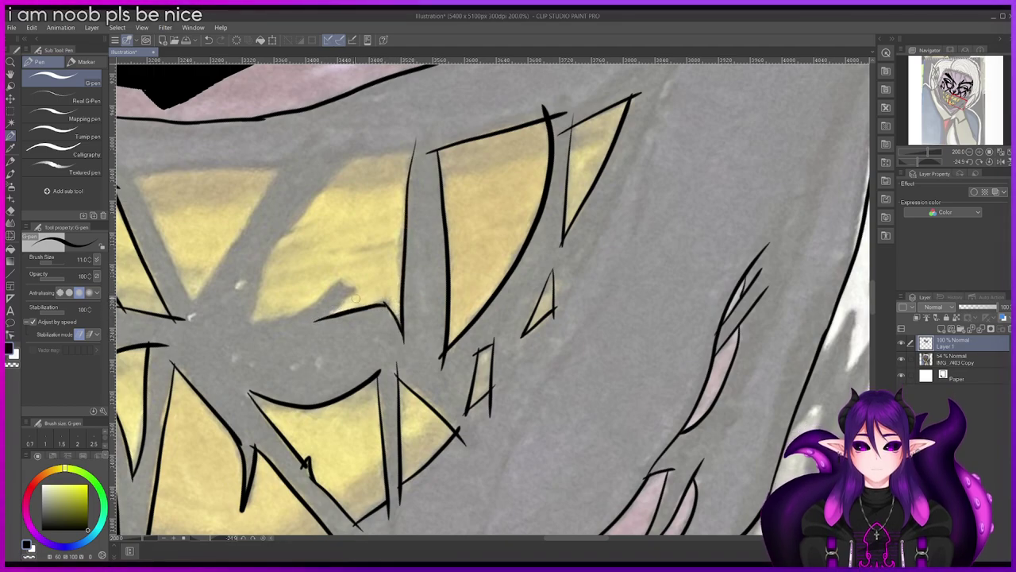
{"action": "key", "text": "ctrl+z"}
{"action": "left_click_drag", "start_coordinate": [322, 316], "coordinate": [347, 311]}
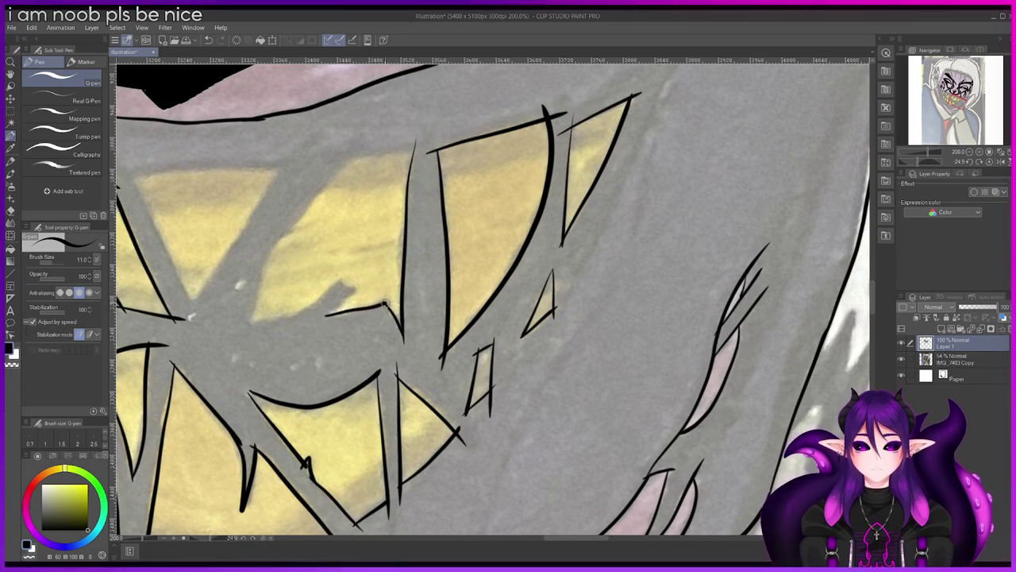
{"action": "mouse_move", "coordinate": [384, 301]}
{"action": "left_mouse_down"}
{"action": "mouse_move", "coordinate": [317, 319]}
{"action": "mouse_move", "coordinate": [353, 295]}
{"action": "left_mouse_up"}
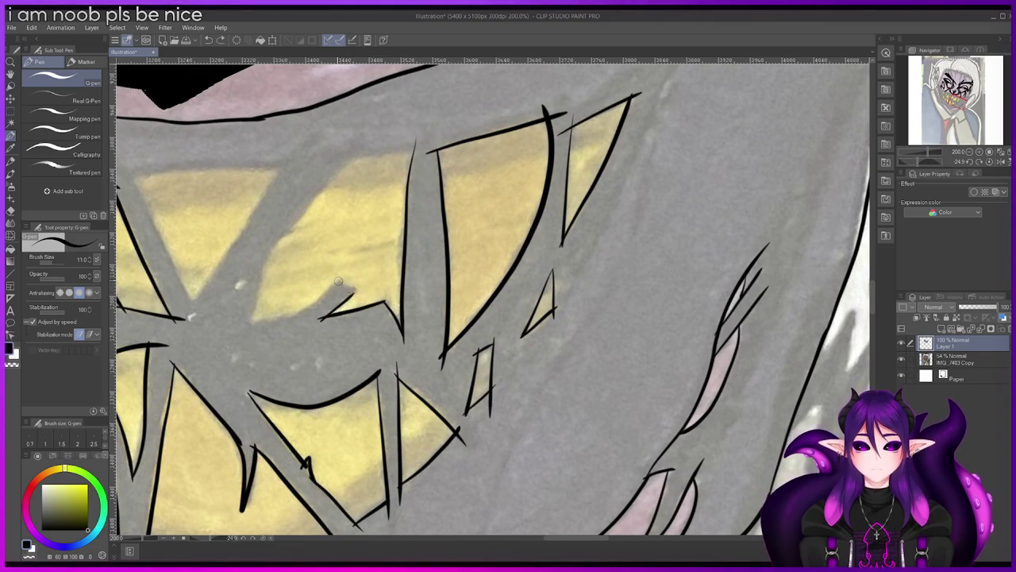
{"action": "mouse_move", "coordinate": [349, 288]}
{"action": "left_mouse_down"}
{"action": "mouse_move", "coordinate": [287, 324]}
{"action": "mouse_move", "coordinate": [270, 314]}
{"action": "mouse_move", "coordinate": [313, 308]}
{"action": "left_mouse_up"}
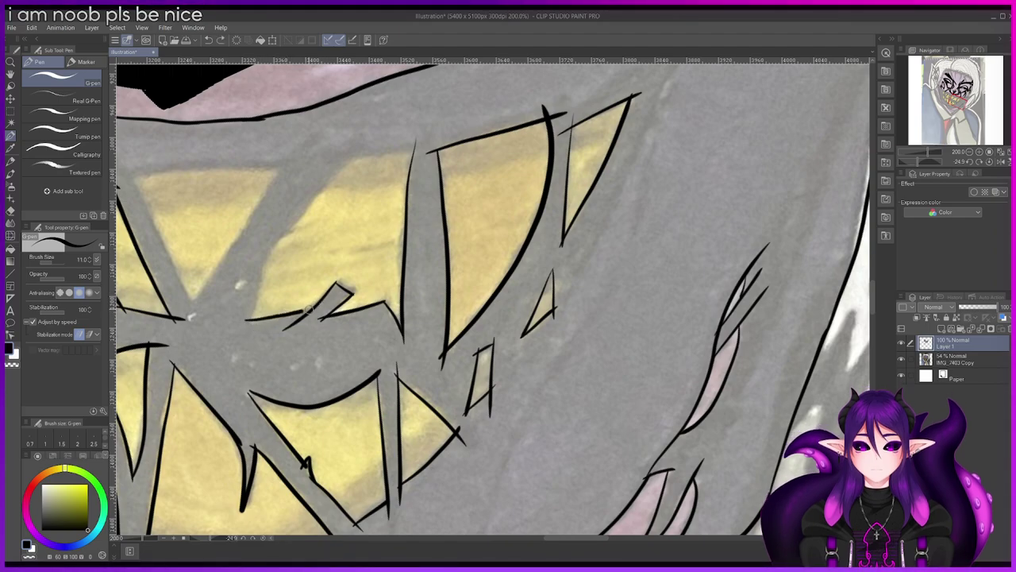
{"action": "left_click_drag", "start_coordinate": [267, 272], "coordinate": [327, 184]}
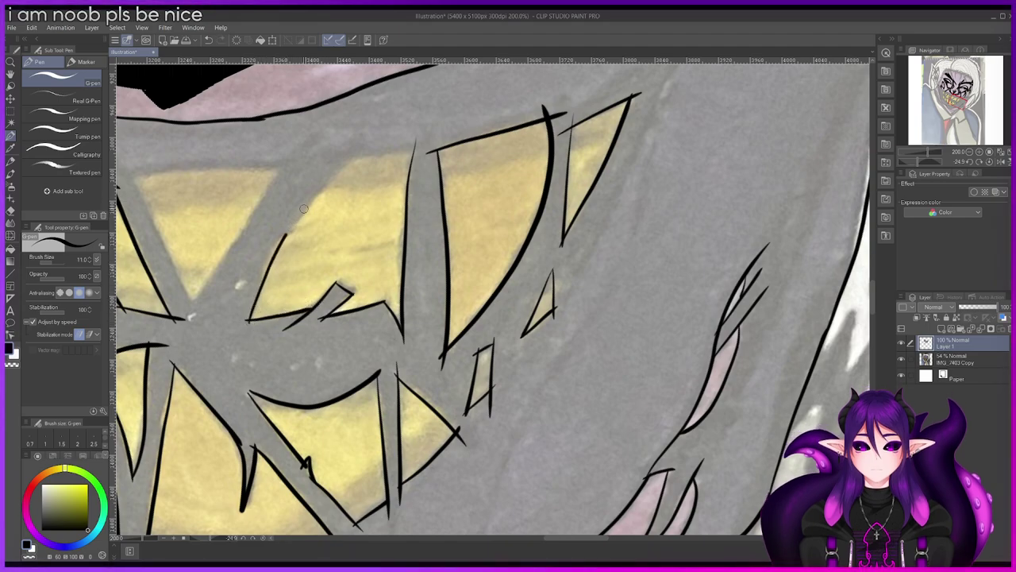
Step: Finish inking the black outlines of the remaining central upper teeth with the G-pen, following the reference drawing
{"action": "left_click_drag", "start_coordinate": [391, 147], "coordinate": [425, 143]}
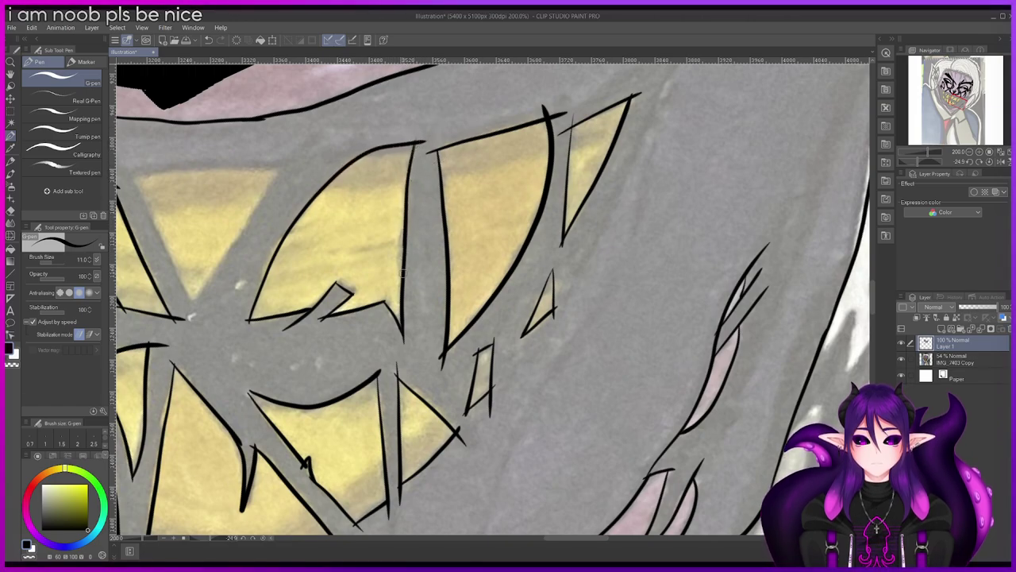
{"action": "scroll", "coordinate": [401, 317], "scroll_direction": "down", "scroll_amount": 3}
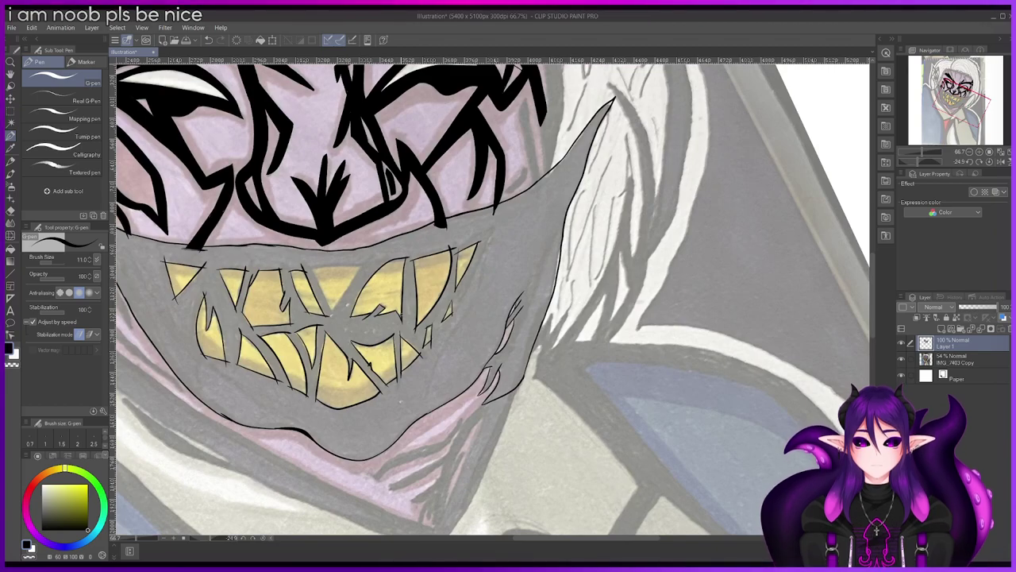
{"action": "scroll", "coordinate": [328, 287], "scroll_direction": "up", "scroll_amount": 4}
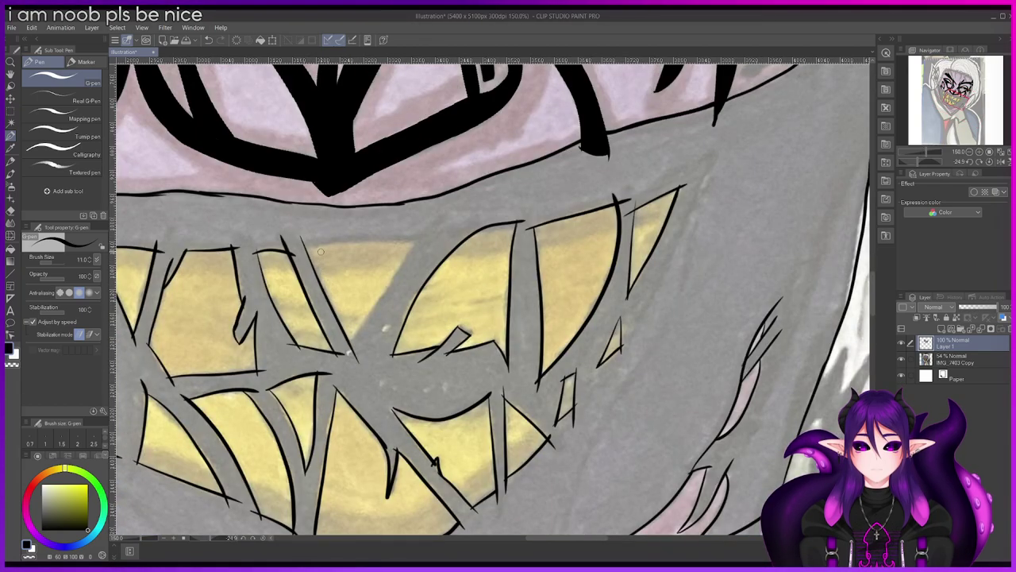
{"action": "left_click_drag", "start_coordinate": [302, 246], "coordinate": [425, 233]}
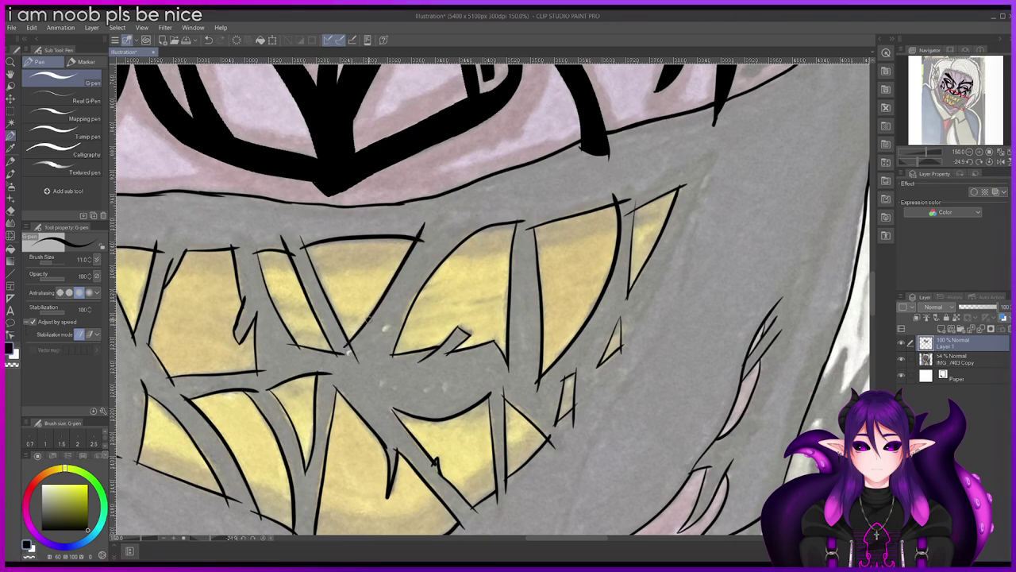
{"action": "left_click_drag", "start_coordinate": [347, 351], "coordinate": [386, 290]}
Step: Fill the mouth area around the teeth with black using the Fill tool, referring only to the editing layer
{"action": "scroll", "coordinate": [424, 222], "scroll_direction": "down", "scroll_amount": 3}
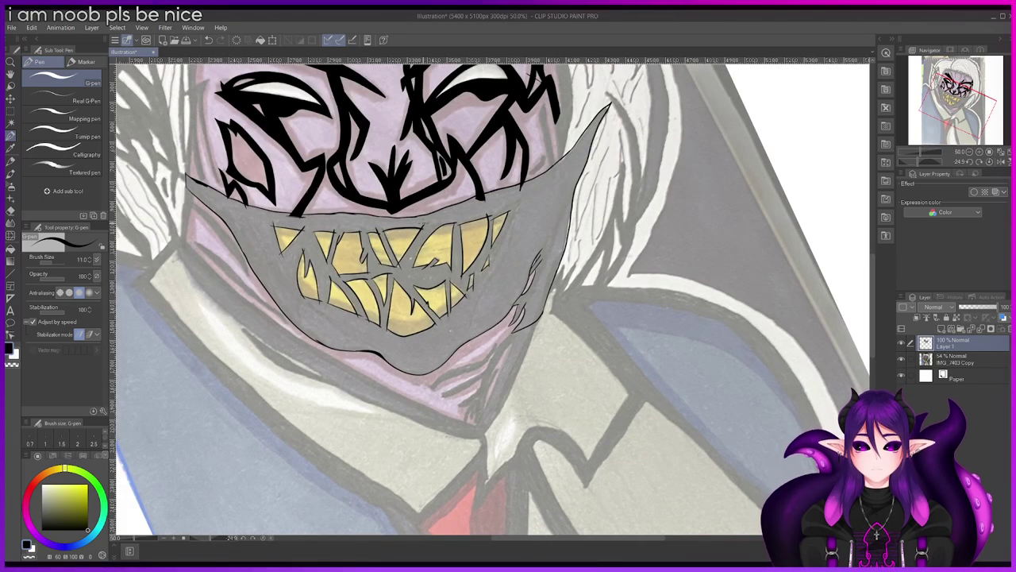
{"action": "key", "text": "g"}
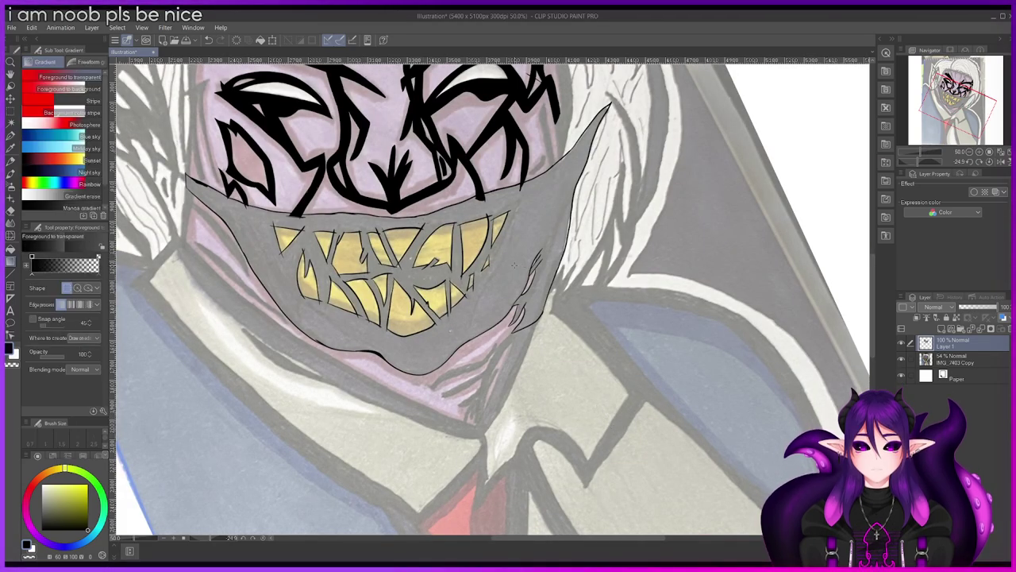
{"action": "key", "text": "g"}
{"action": "left_click", "coordinate": [511, 257]}
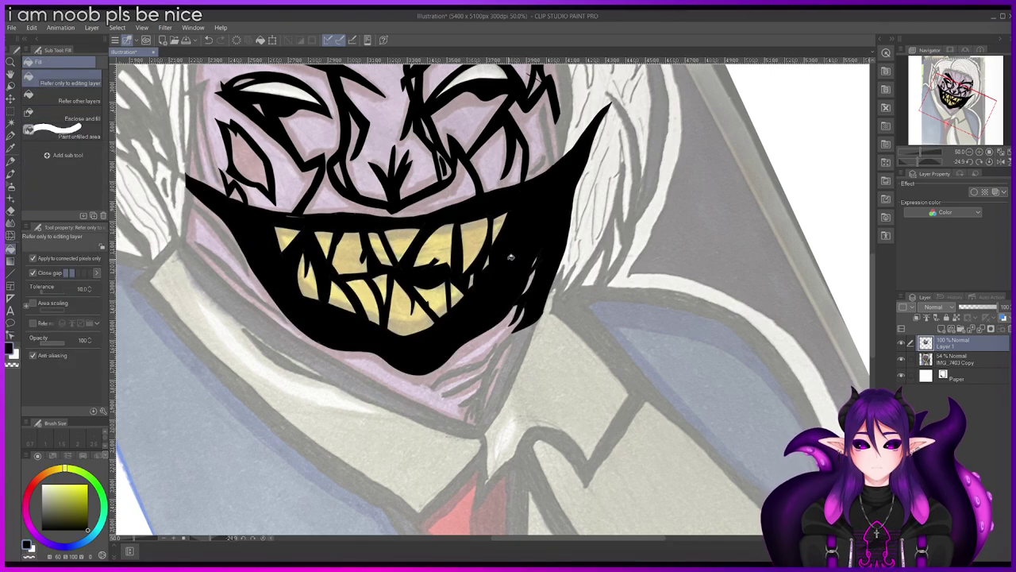
Step: Hide the reference image layer to check the inked face on its own, and show it again
{"action": "scroll", "coordinate": [512, 257], "scroll_direction": "down", "scroll_amount": 3}
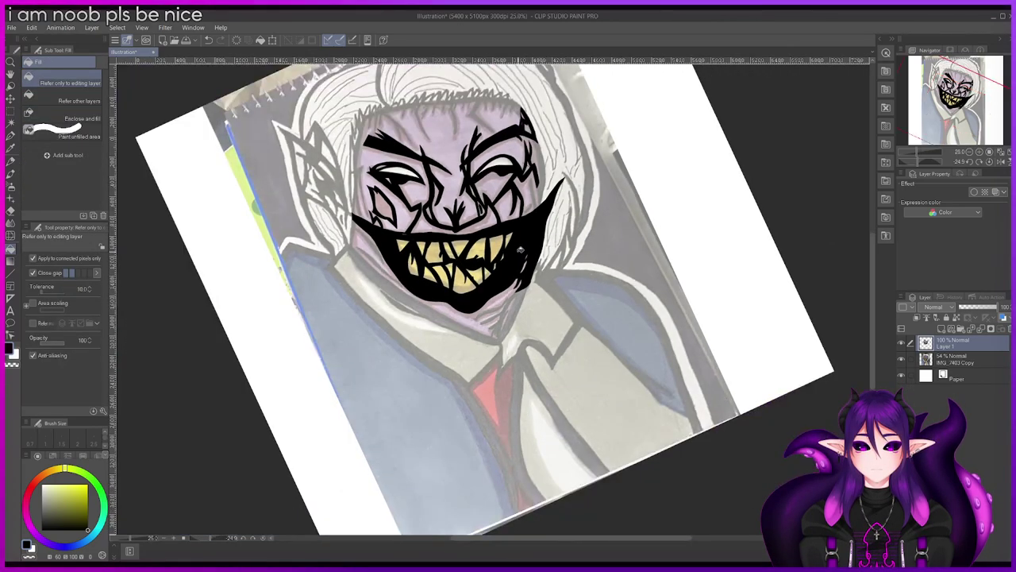
{"action": "left_click", "coordinate": [902, 359]}
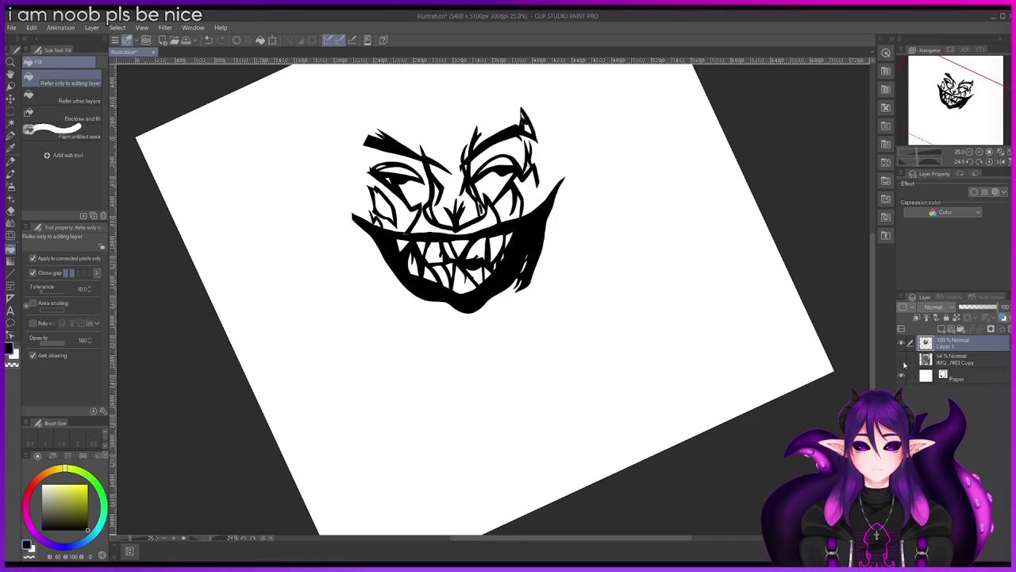
{"action": "left_click", "coordinate": [902, 360]}
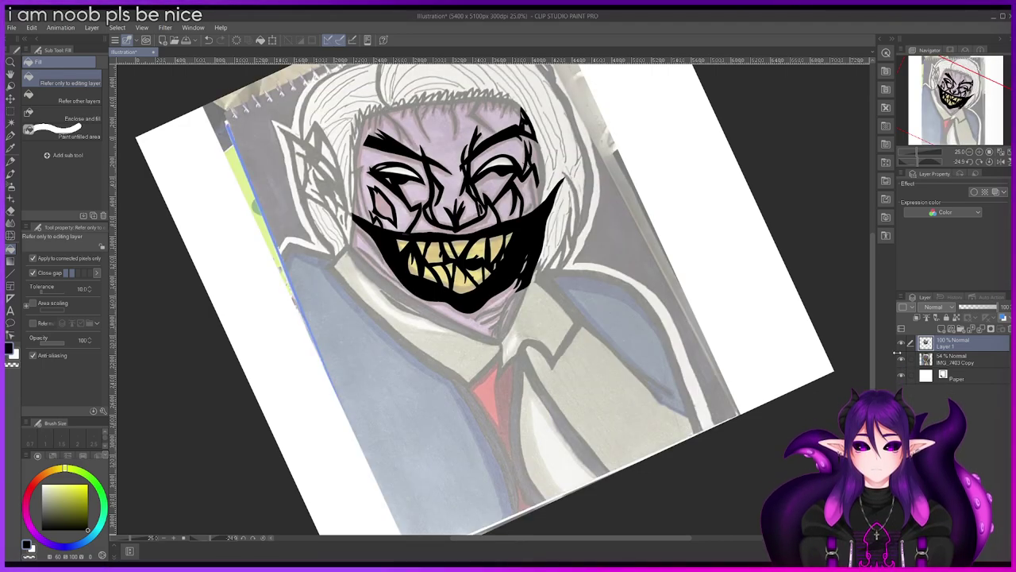
{"action": "scroll", "coordinate": [490, 243], "scroll_direction": "up", "scroll_amount": 2}
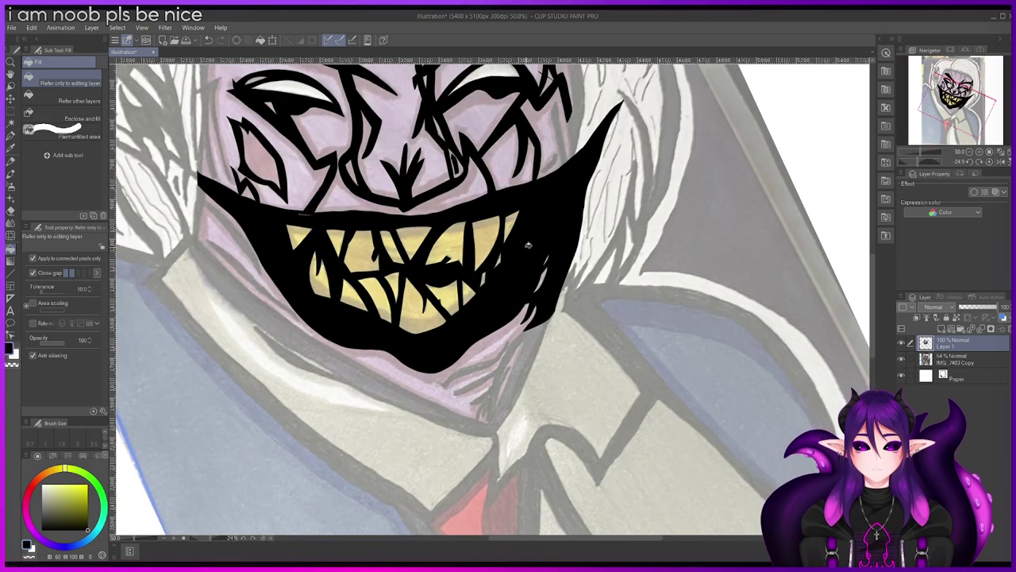
Step: Ink the thin, tapering shadow lines along the face's left edge, above the corner of the grin, with the G-pen
{"action": "key", "text": "p"}
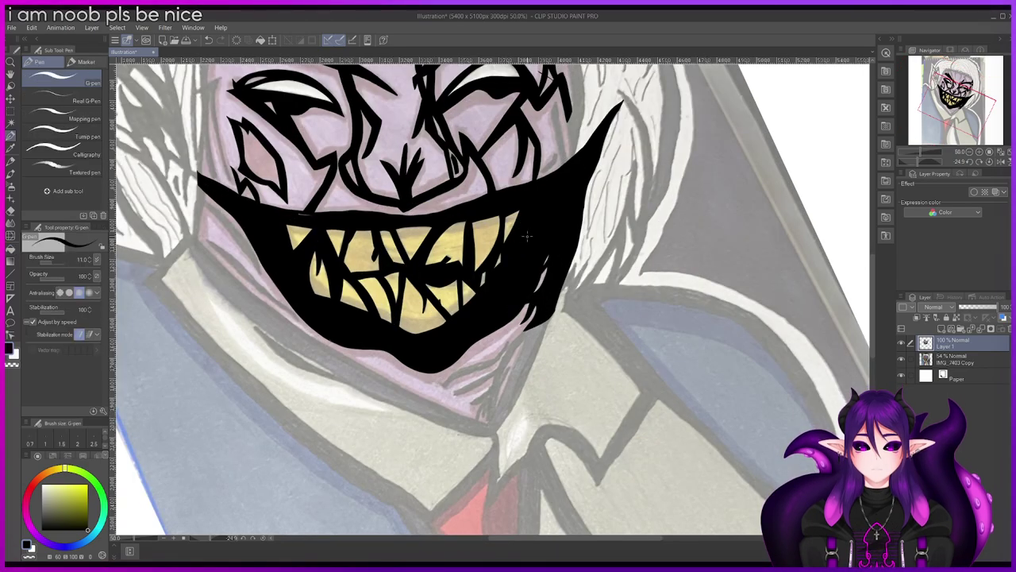
{"action": "scroll", "coordinate": [530, 233], "scroll_direction": "up", "scroll_amount": 4}
{"action": "scroll", "coordinate": [263, 220], "scroll_direction": "down", "scroll_amount": 2}
{"action": "scroll", "coordinate": [490, 251], "scroll_direction": "down", "scroll_amount": 2}
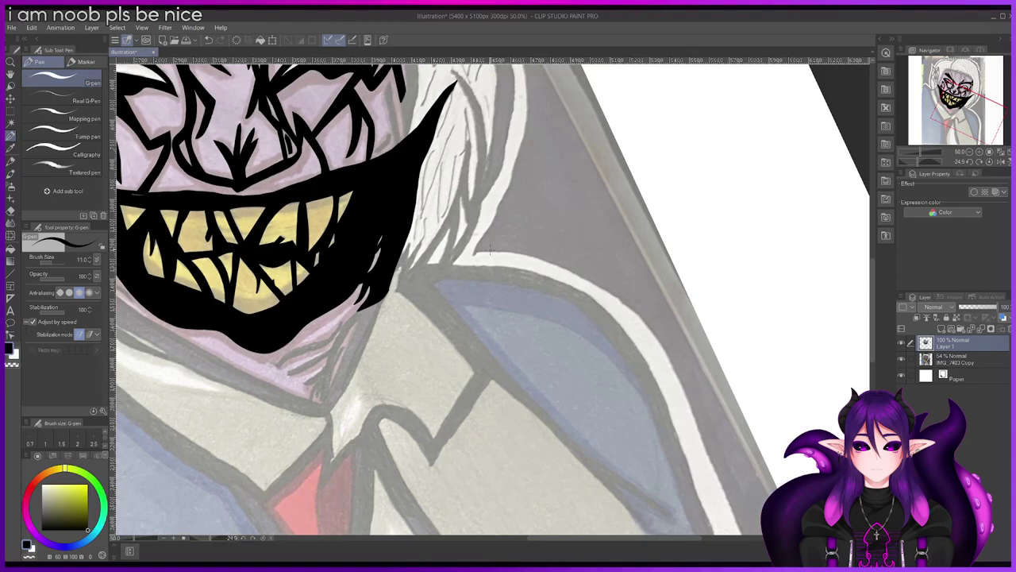
{"action": "left_click_drag", "start_coordinate": [639, 545], "coordinate": [554, 492]}
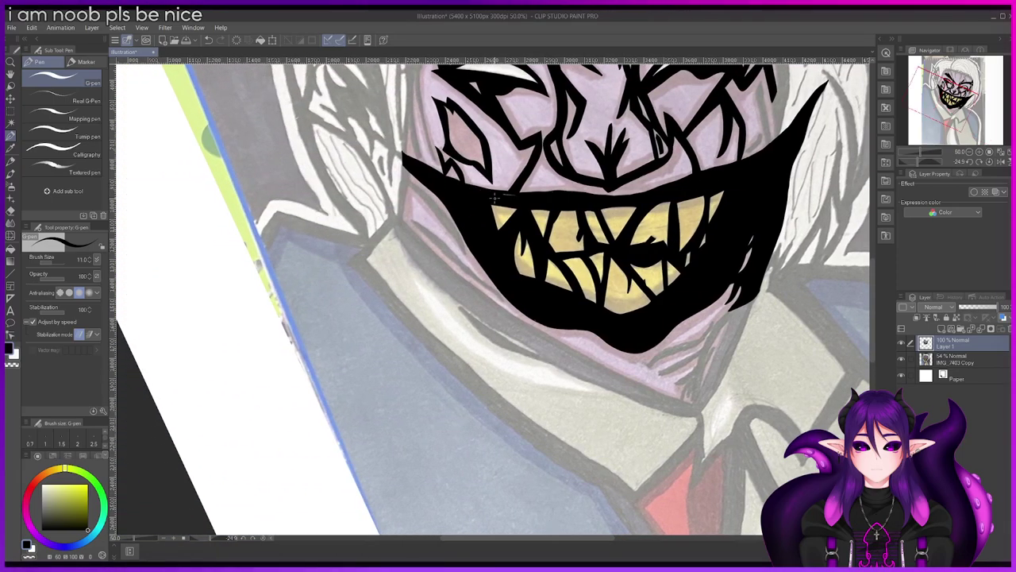
{"action": "scroll", "coordinate": [493, 197], "scroll_direction": "up", "scroll_amount": 2}
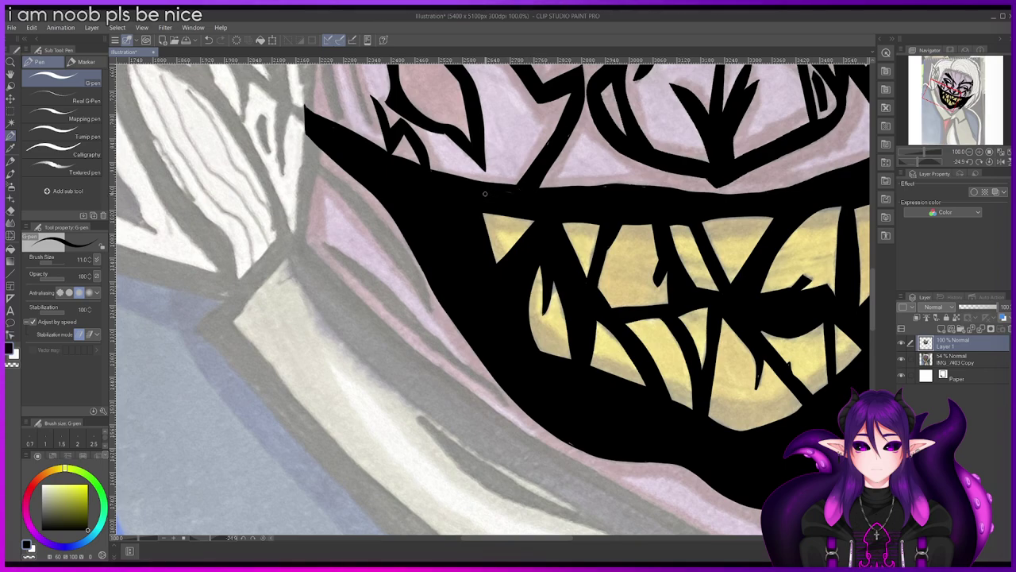
{"action": "scroll", "coordinate": [484, 193], "scroll_direction": "down", "scroll_amount": 4}
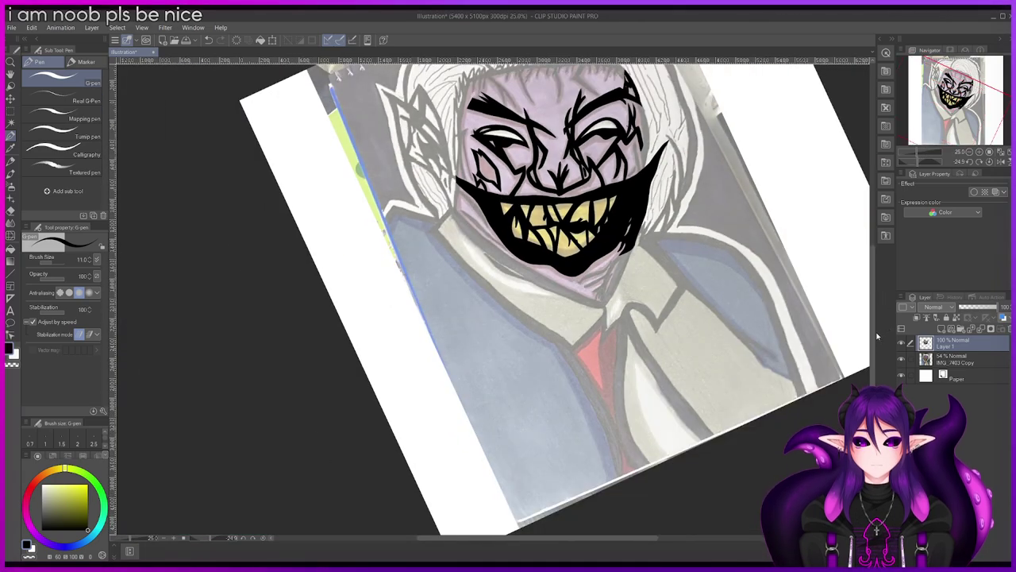
{"action": "left_click_drag", "start_coordinate": [875, 336], "coordinate": [871, 292]}
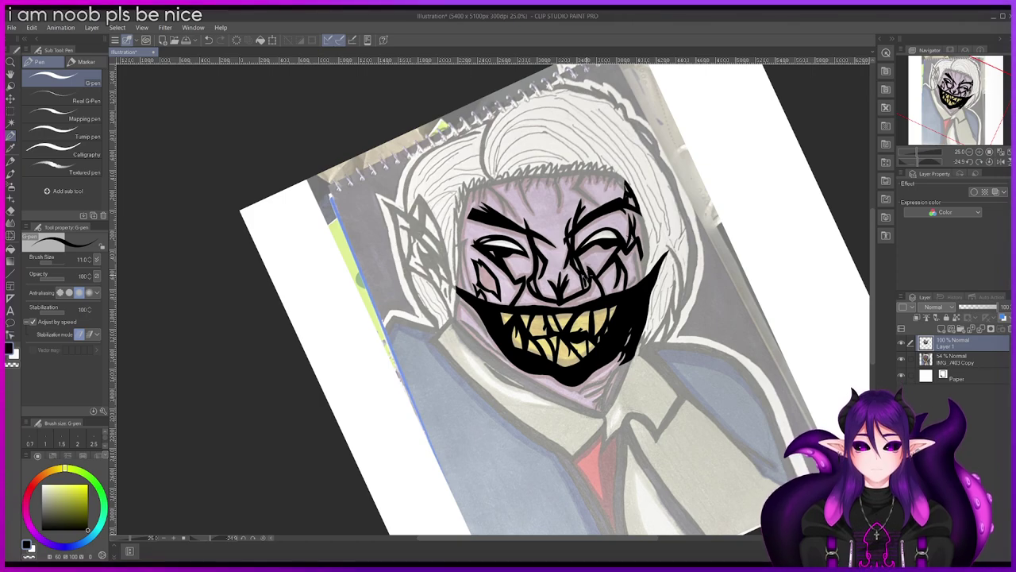
{"action": "scroll", "coordinate": [444, 212], "scroll_direction": "up", "scroll_amount": 4}
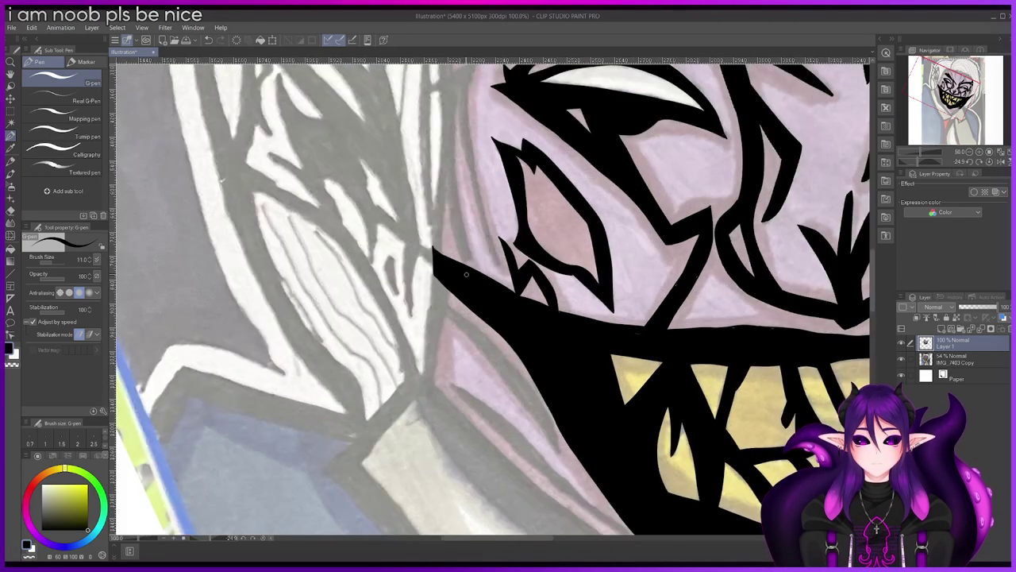
{"action": "left_click_drag", "start_coordinate": [445, 171], "coordinate": [475, 284]}
{"action": "key", "text": "ctrl+z"}
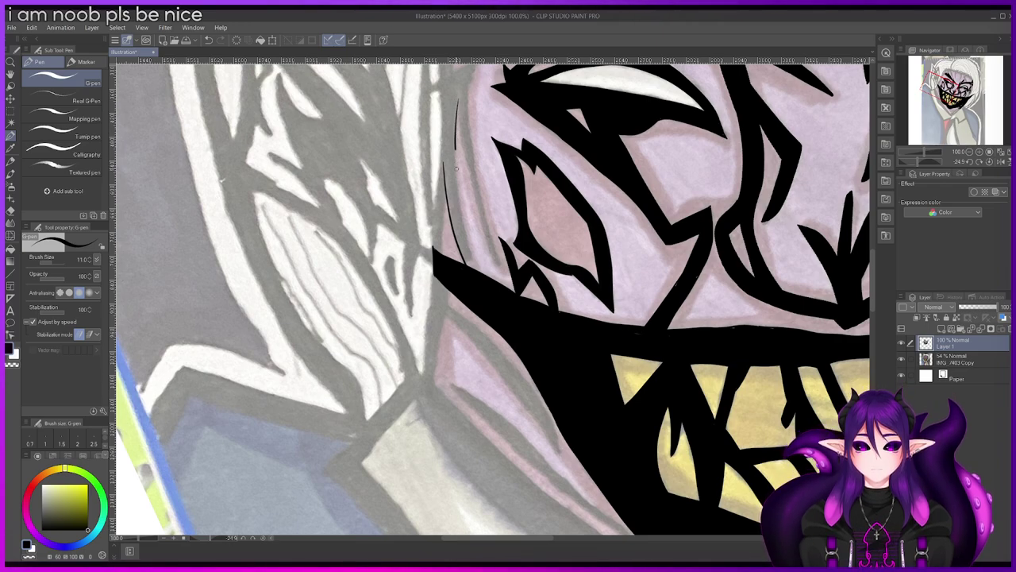
{"action": "left_click_drag", "start_coordinate": [468, 239], "coordinate": [475, 268]}
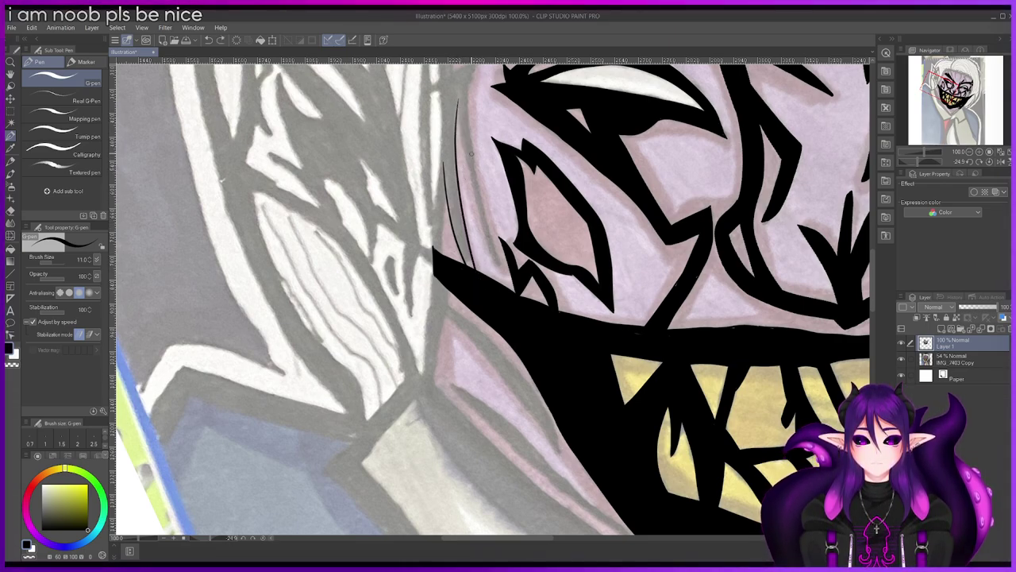
{"action": "left_click_drag", "start_coordinate": [482, 225], "coordinate": [499, 269]}
{"action": "key", "text": "ctrl+z"}
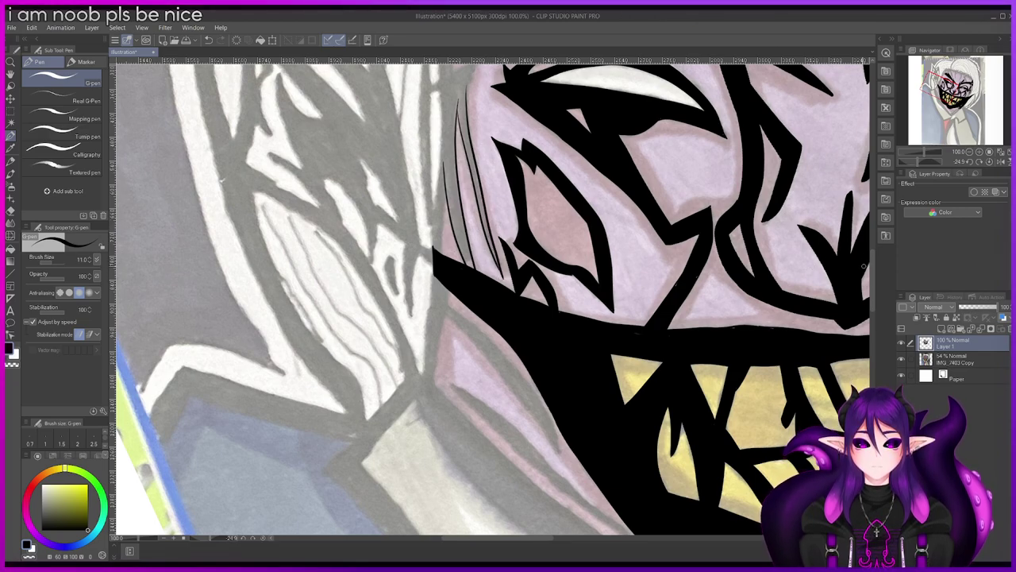
Step: Extend the outer cheek line up into a pointed spike beside the left eye and ink the spike's upper edge
{"action": "scroll", "coordinate": [489, 254], "scroll_direction": "up", "scroll_amount": 8}
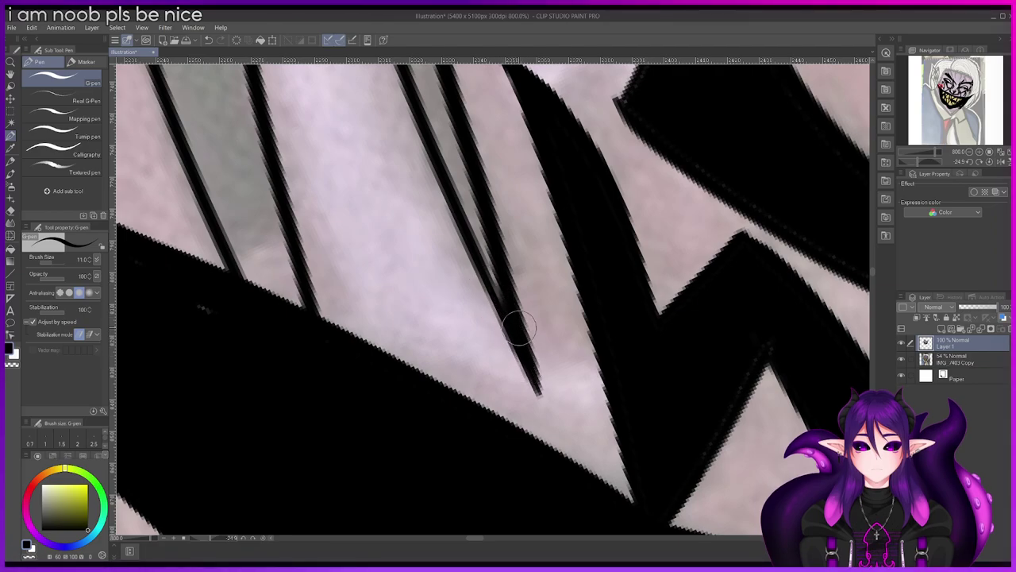
{"action": "scroll", "coordinate": [517, 328], "scroll_direction": "down", "scroll_amount": 5}
{"action": "left_click_drag", "start_coordinate": [874, 272], "coordinate": [876, 244]}
{"action": "scroll", "coordinate": [457, 344], "scroll_direction": "up", "scroll_amount": 4}
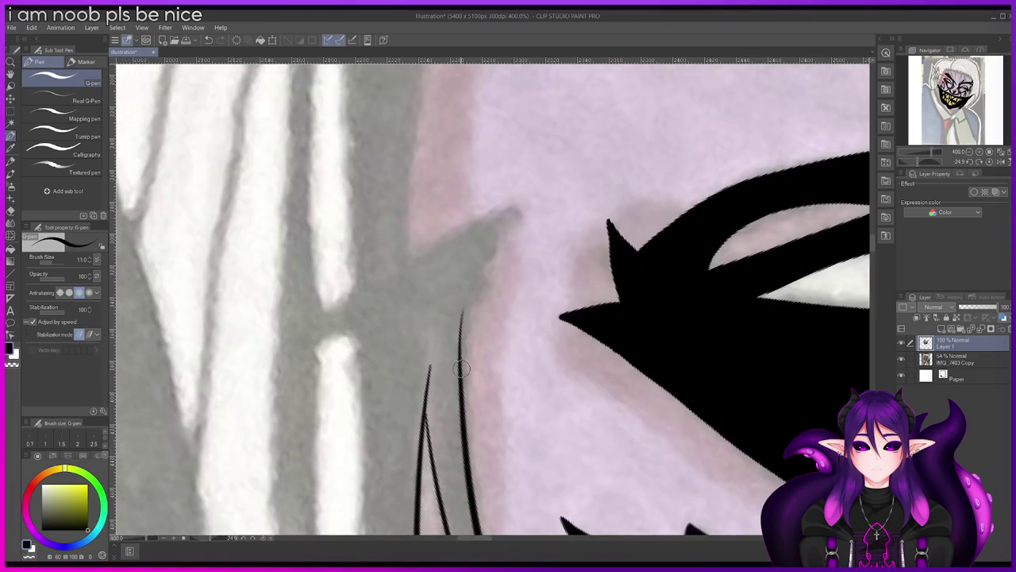
{"action": "left_click_drag", "start_coordinate": [460, 334], "coordinate": [506, 232]}
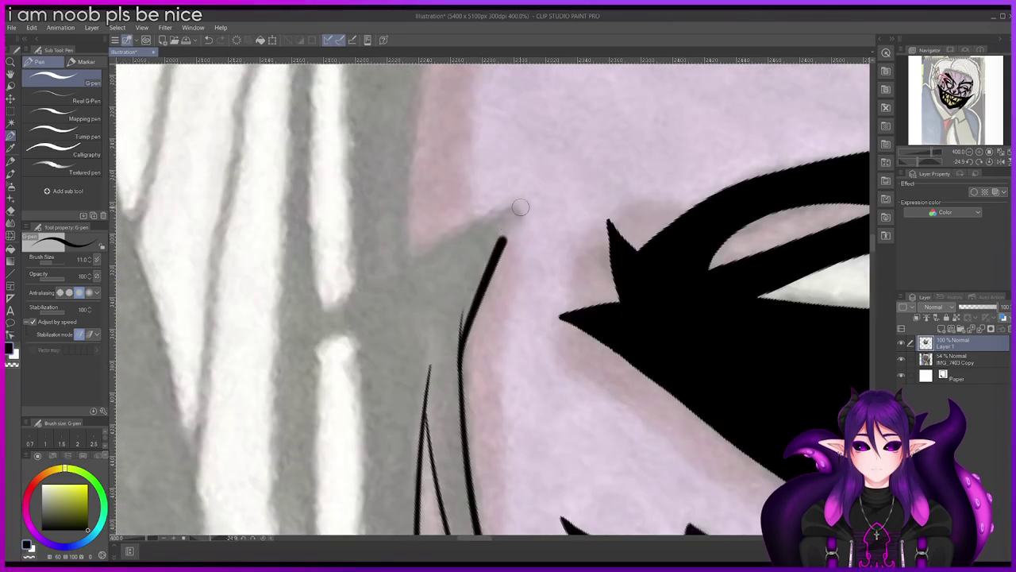
{"action": "left_click_drag", "start_coordinate": [400, 256], "coordinate": [526, 198]}
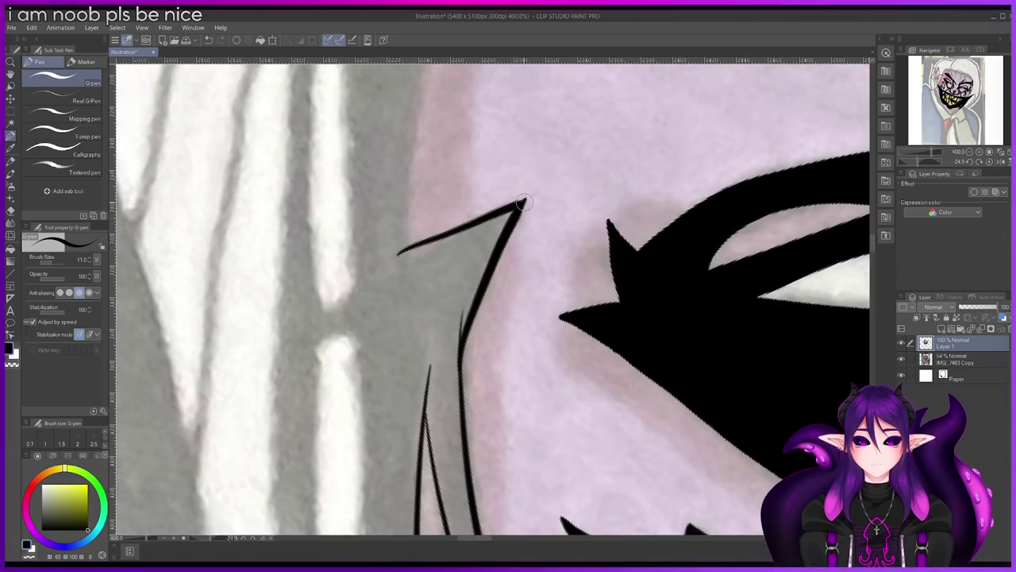
{"action": "key", "text": "ctrl+z"}
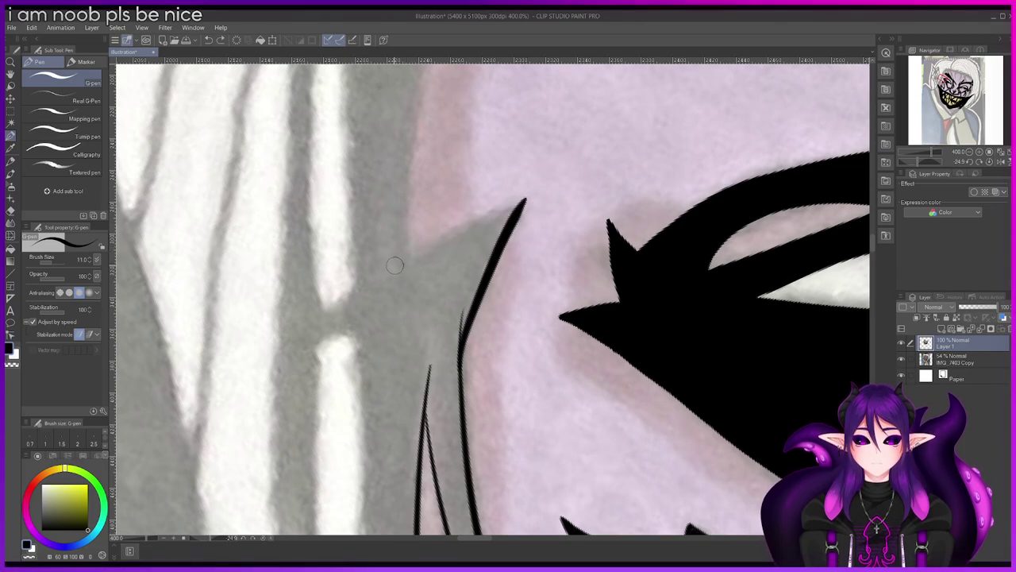
{"action": "left_click_drag", "start_coordinate": [395, 263], "coordinate": [481, 220]}
Step: Ink the face contour from the spike beside the left eye up along the temple to the hairline
{"action": "scroll", "coordinate": [520, 198], "scroll_direction": "down", "scroll_amount": 5}
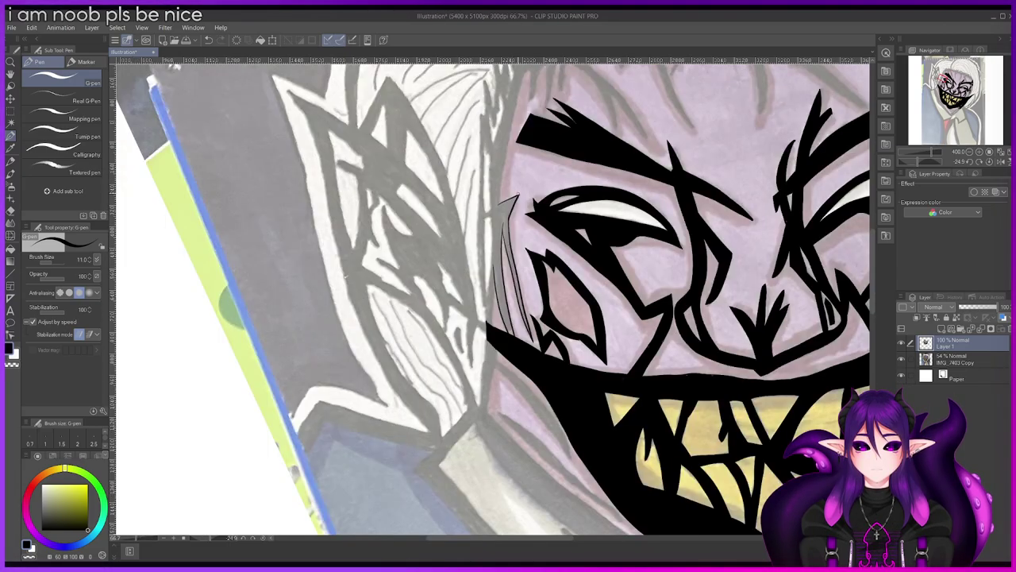
{"action": "scroll", "coordinate": [543, 181], "scroll_direction": "up", "scroll_amount": 3}
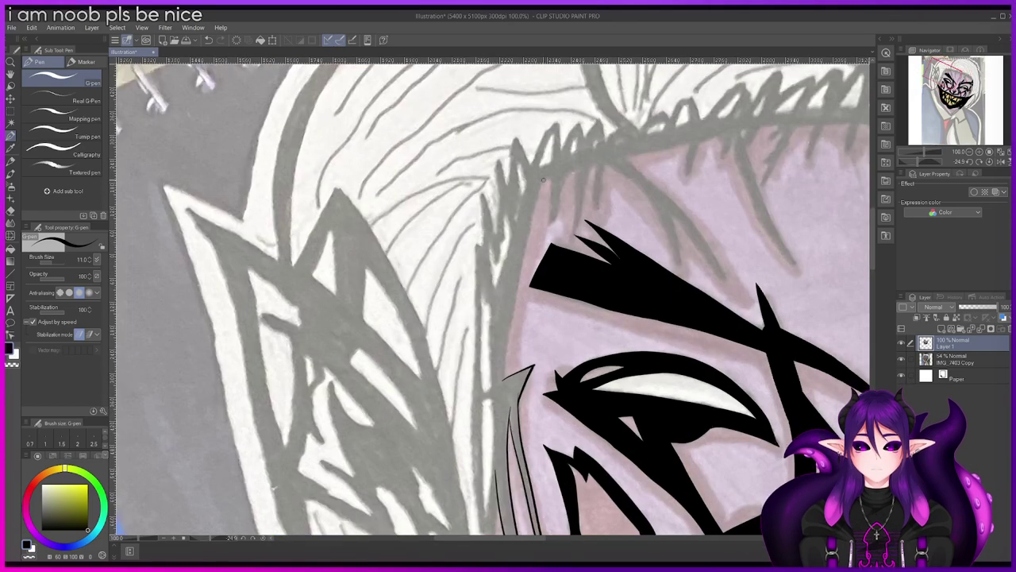
{"action": "left_click_drag", "start_coordinate": [544, 181], "coordinate": [507, 375]}
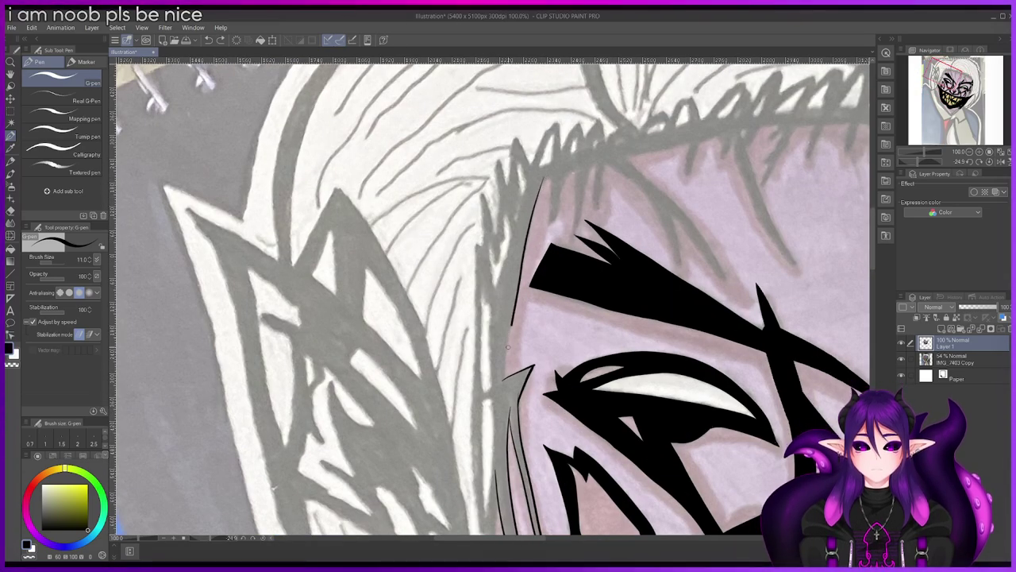
{"action": "key", "text": "ctrl+z"}
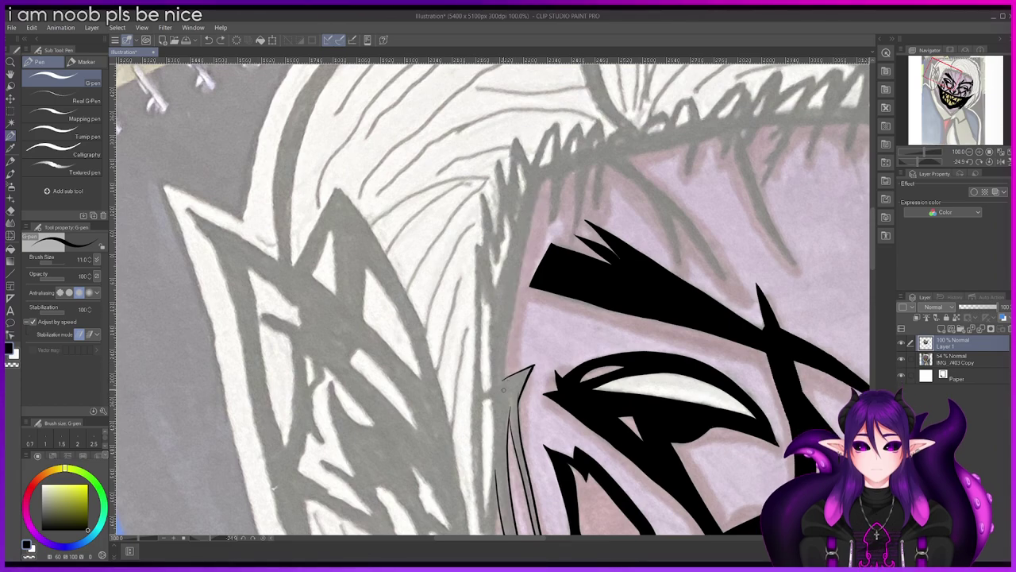
{"action": "left_click_drag", "start_coordinate": [503, 389], "coordinate": [536, 213]}
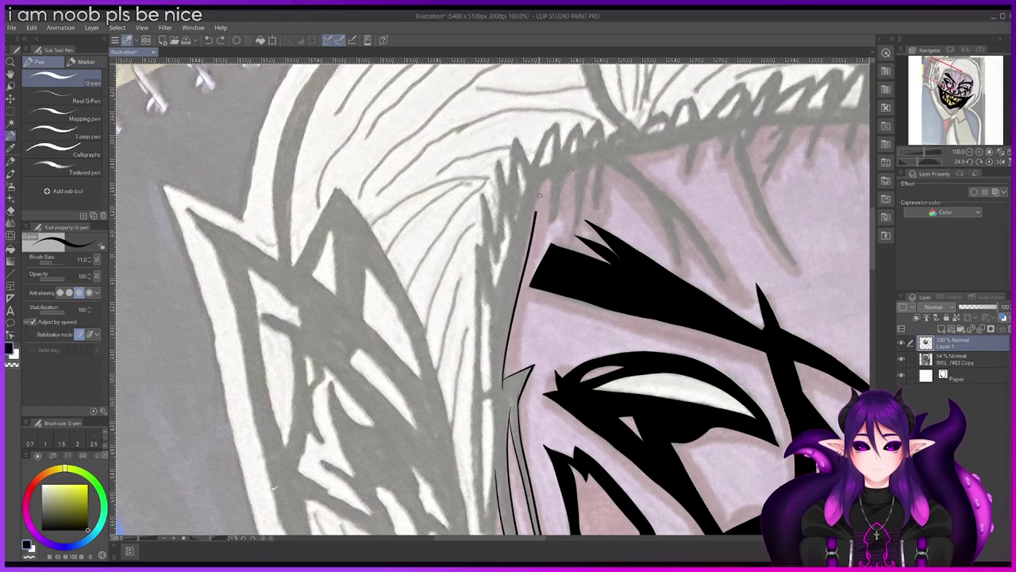
Step: Ink the short, pointed hair tufts along the hairline above the outer end of the left eyebrow with the G-pen
{"action": "scroll", "coordinate": [555, 173], "scroll_direction": "up", "scroll_amount": 1}
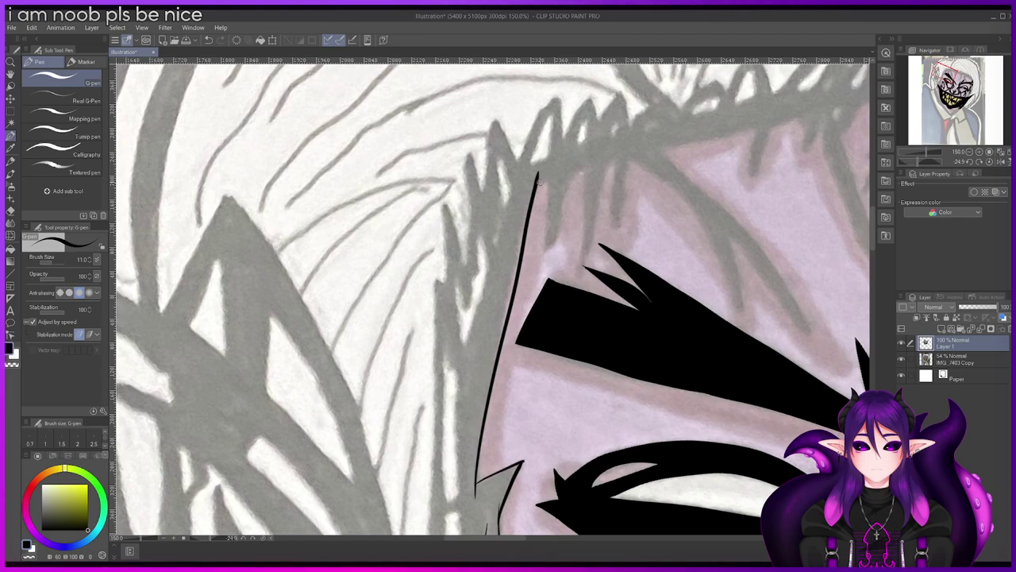
{"action": "left_click_drag", "start_coordinate": [546, 184], "coordinate": [573, 183]}
{"action": "key", "text": "ctrl+z"}
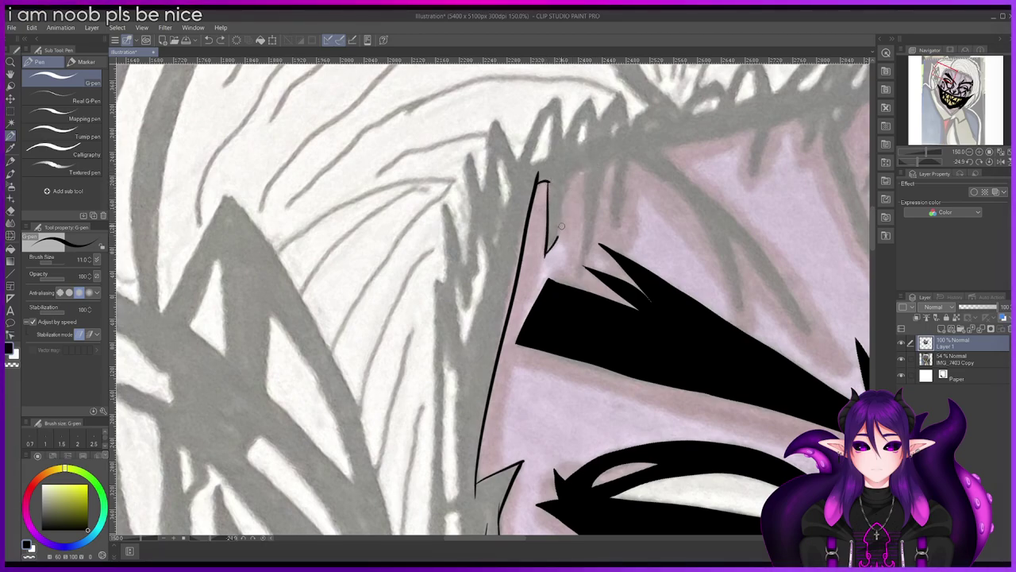
{"action": "mouse_move", "coordinate": [589, 170]}
{"action": "left_mouse_down"}
{"action": "mouse_move", "coordinate": [600, 224]}
{"action": "mouse_move", "coordinate": [609, 165]}
{"action": "left_mouse_up"}
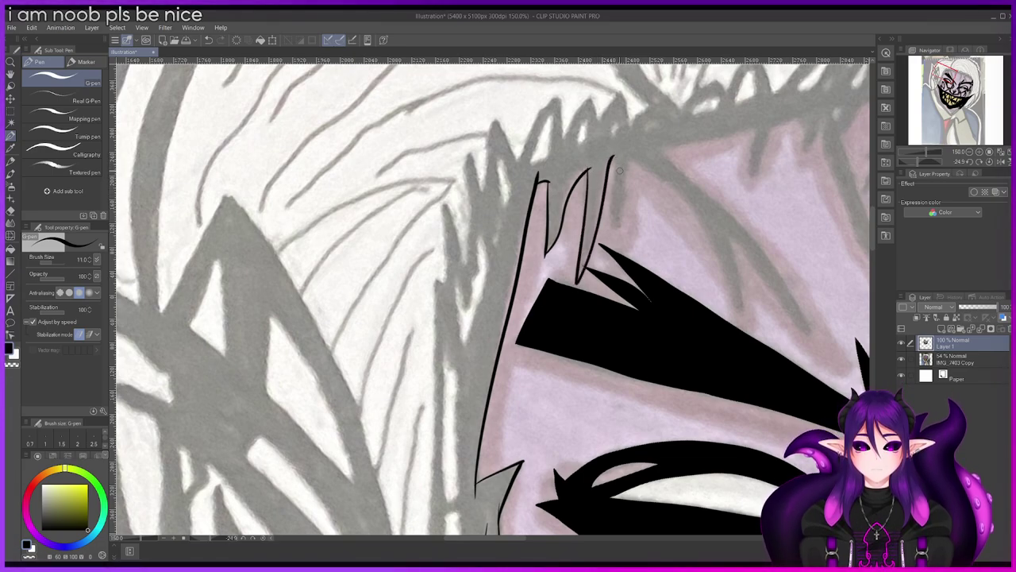
{"action": "key", "text": "ctrl+z"}
{"action": "key", "text": "ctrl+z"}
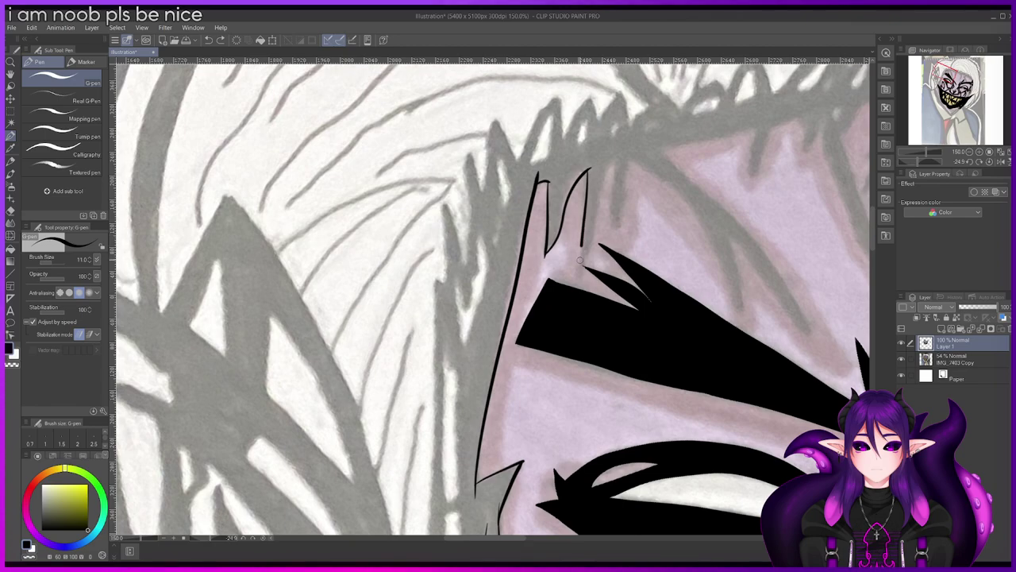
{"action": "left_click_drag", "start_coordinate": [574, 280], "coordinate": [605, 177]}
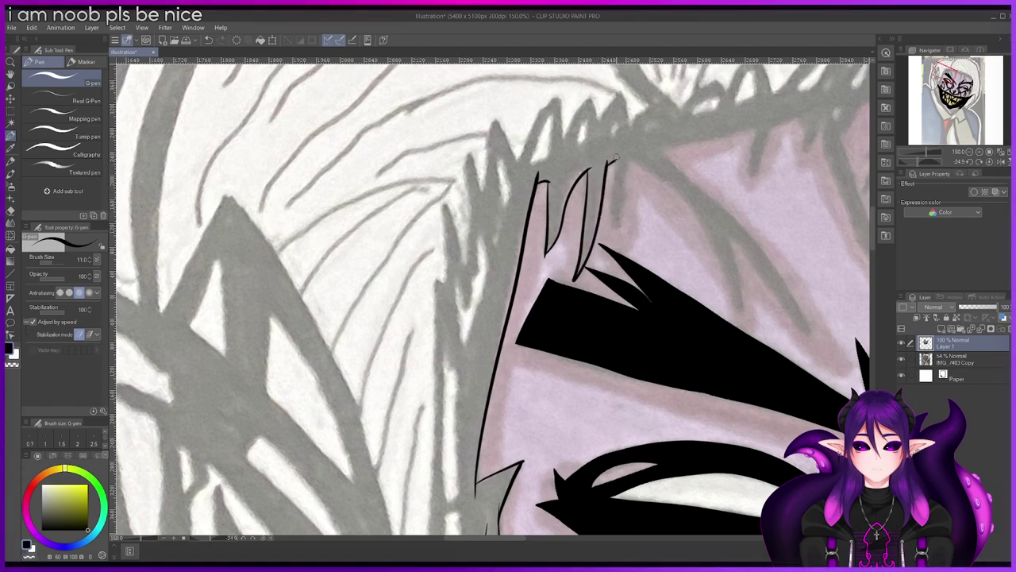
{"action": "left_click_drag", "start_coordinate": [621, 234], "coordinate": [628, 159]}
Step: Outline the forked hair strand hanging over the forehead above the left eyebrow, with two sharp tips and an upper edge reaching the hairline
{"action": "scroll", "coordinate": [624, 156], "scroll_direction": "down", "scroll_amount": 3}
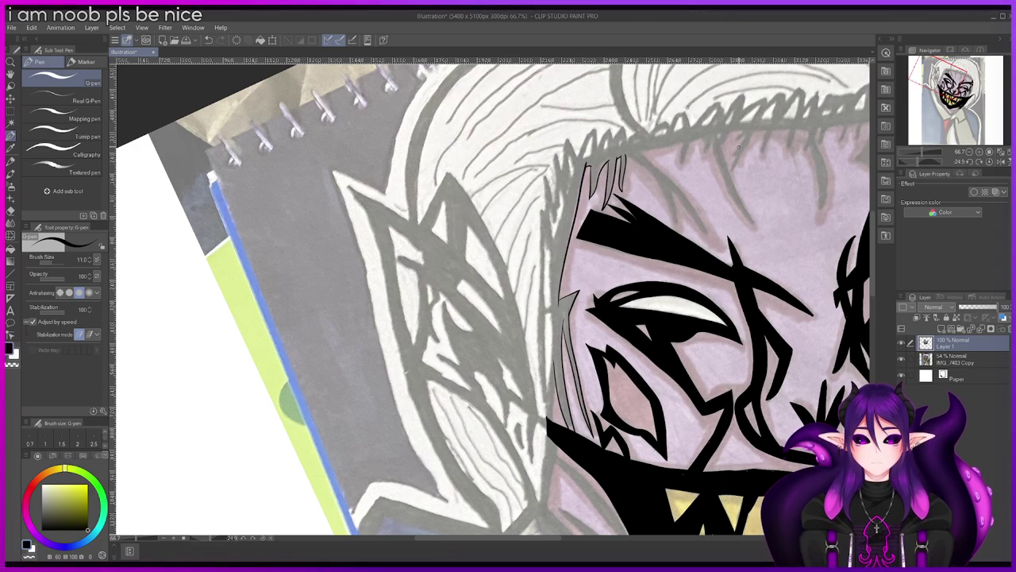
{"action": "left_click_drag", "start_coordinate": [873, 246], "coordinate": [873, 220]}
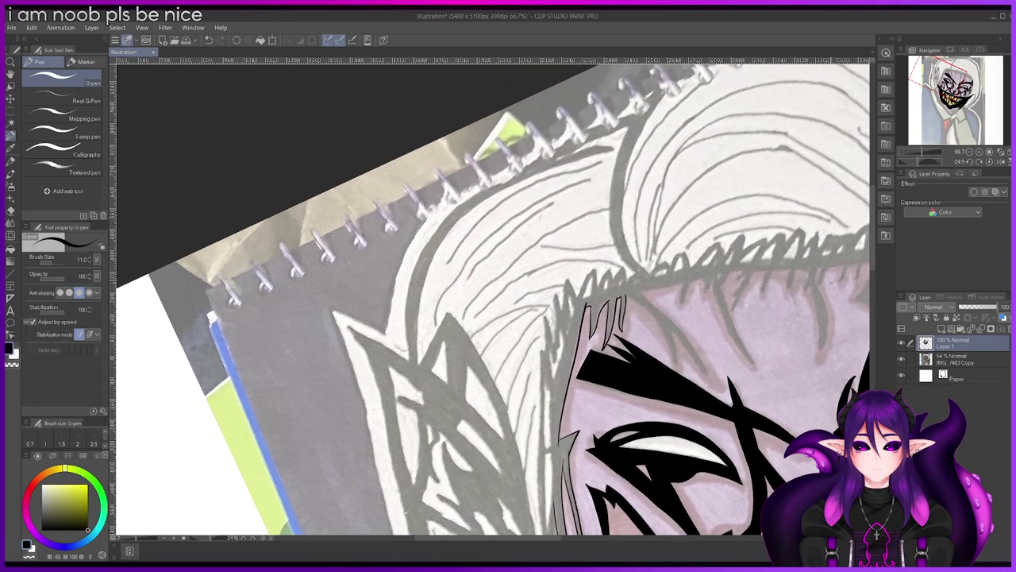
{"action": "left_click_drag", "start_coordinate": [483, 539], "coordinate": [531, 539]}
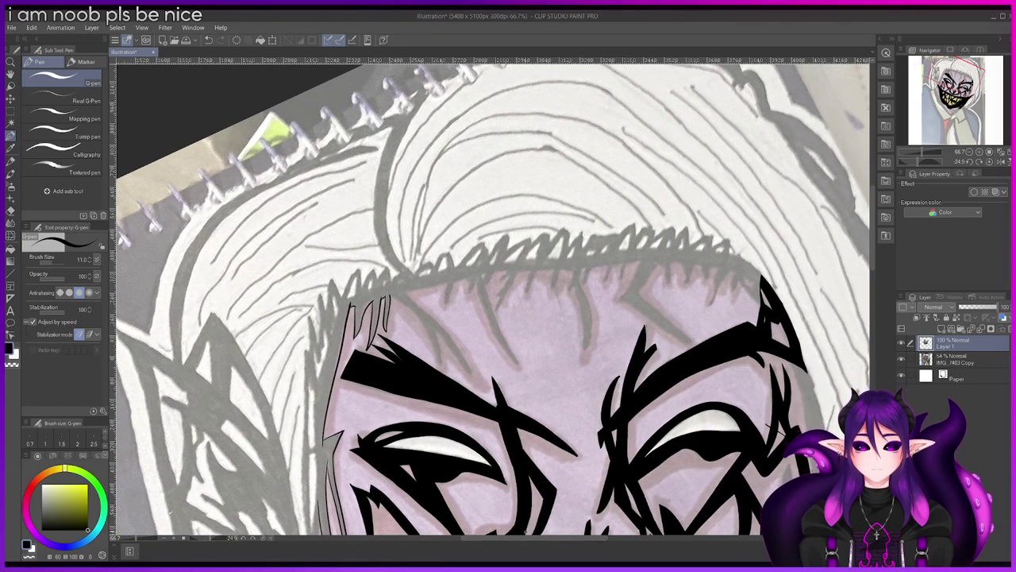
{"action": "scroll", "coordinate": [404, 305], "scroll_direction": "up", "scroll_amount": 2}
{"action": "left_click_drag", "start_coordinate": [379, 280], "coordinate": [446, 334]}
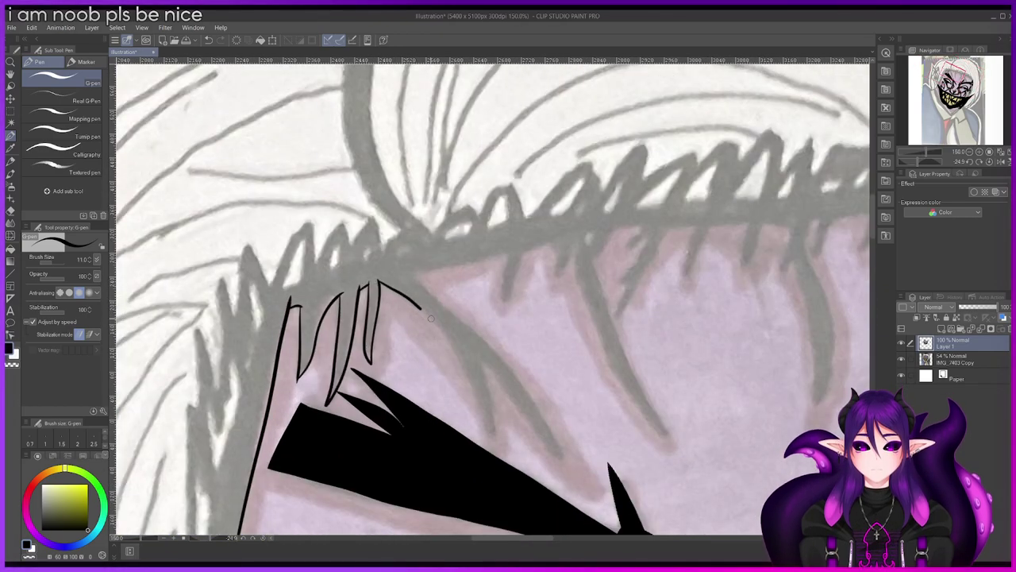
{"action": "left_click_drag", "start_coordinate": [477, 400], "coordinate": [496, 447]}
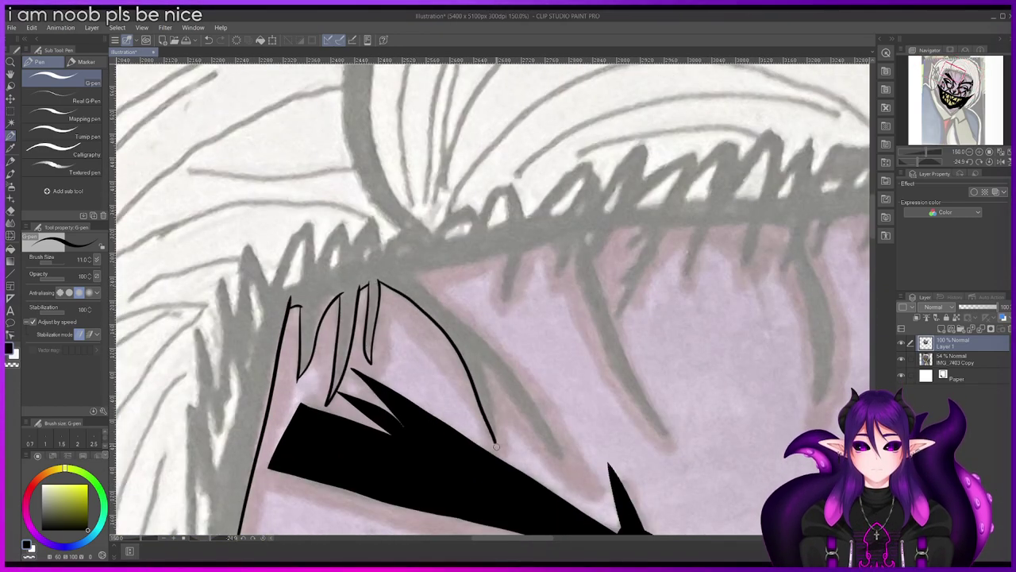
{"action": "left_click_drag", "start_coordinate": [490, 412], "coordinate": [479, 358]}
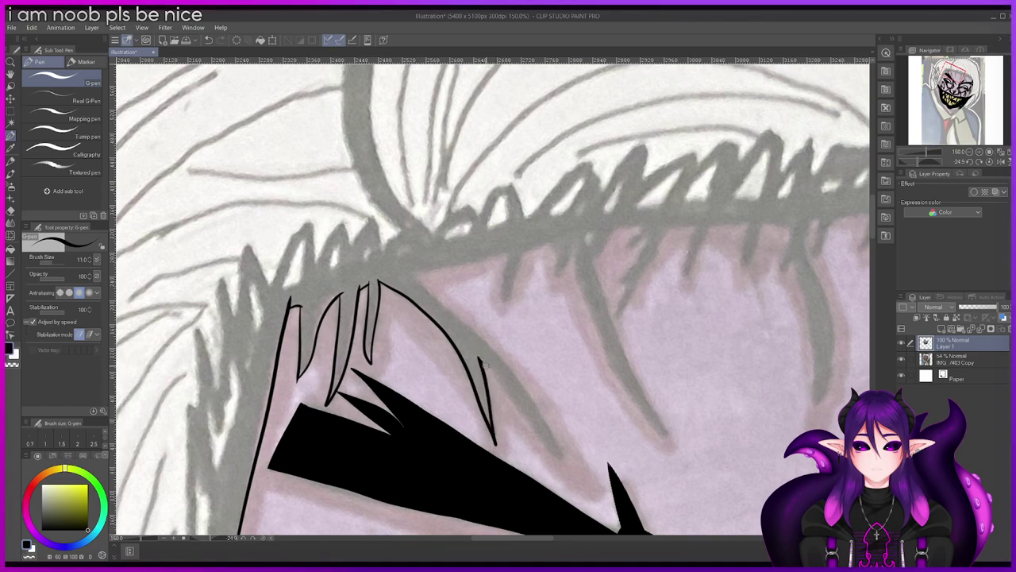
{"action": "left_click_drag", "start_coordinate": [566, 467], "coordinate": [494, 347]}
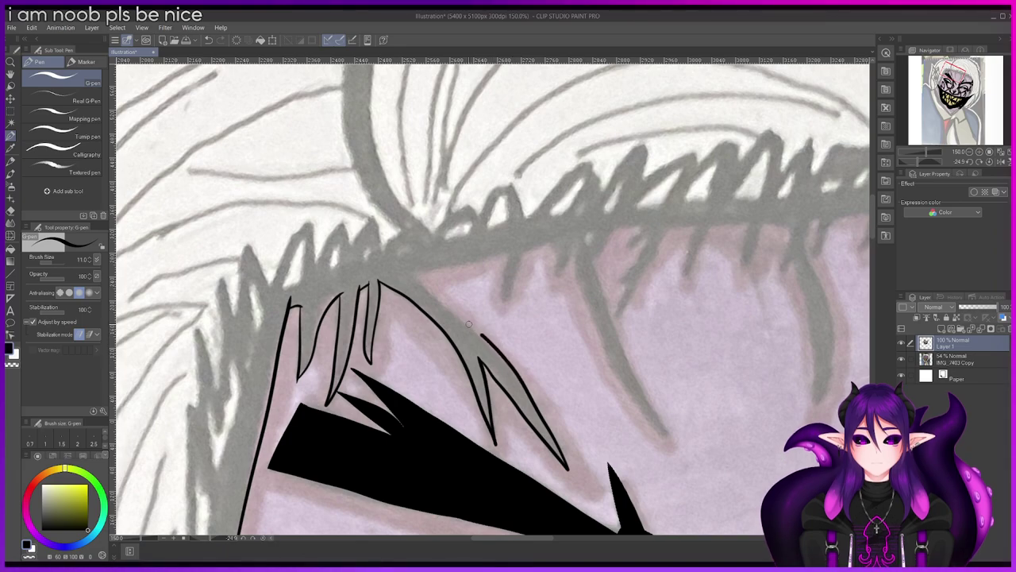
{"action": "left_click_drag", "start_coordinate": [418, 281], "coordinate": [407, 265]}
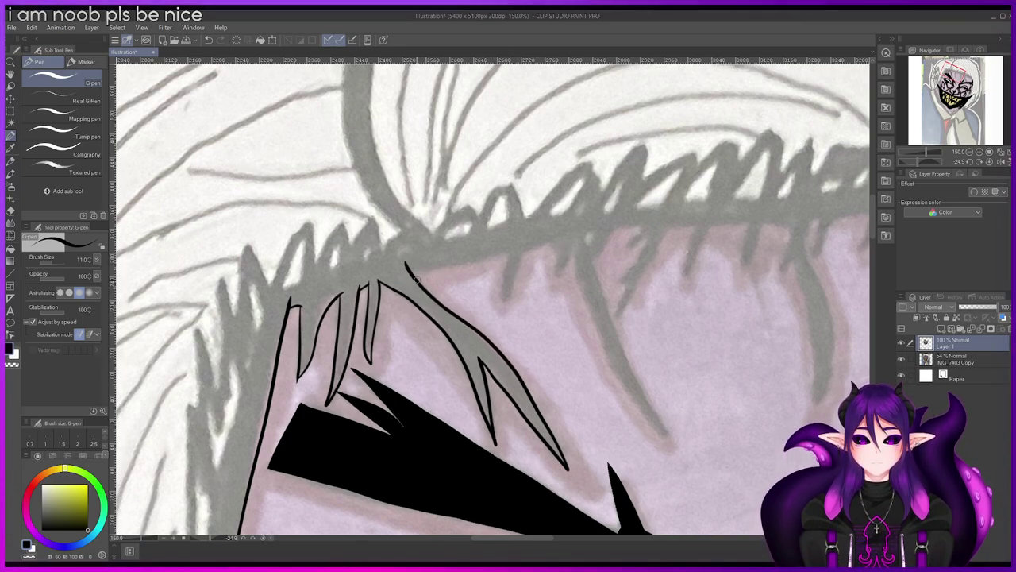
Step: Ink the hairline edge inward from the forked strand, with one narrow and one short pointed tuft hanging from it
{"action": "left_click_drag", "start_coordinate": [405, 267], "coordinate": [513, 253]}
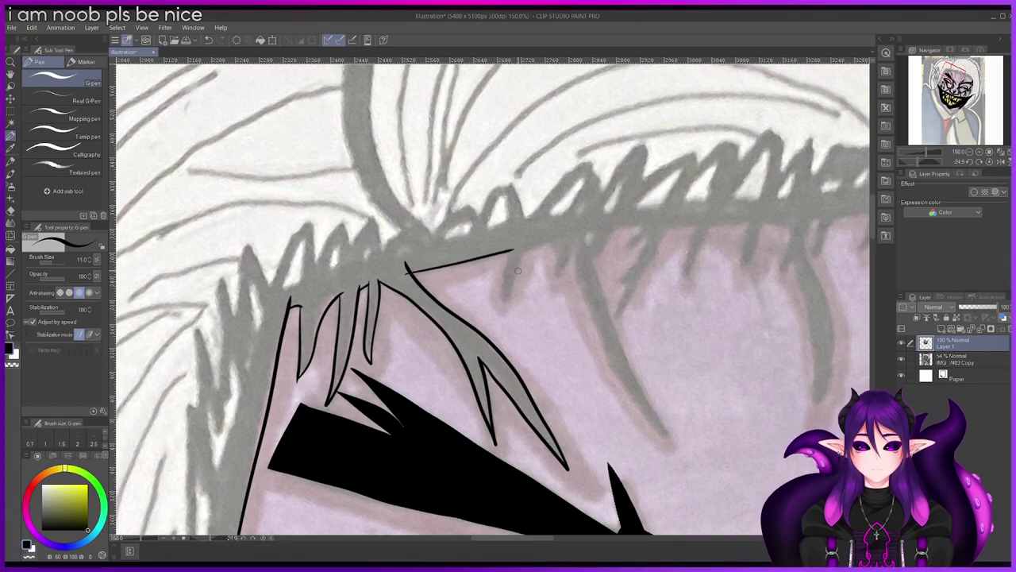
{"action": "key", "text": "ctrl+z"}
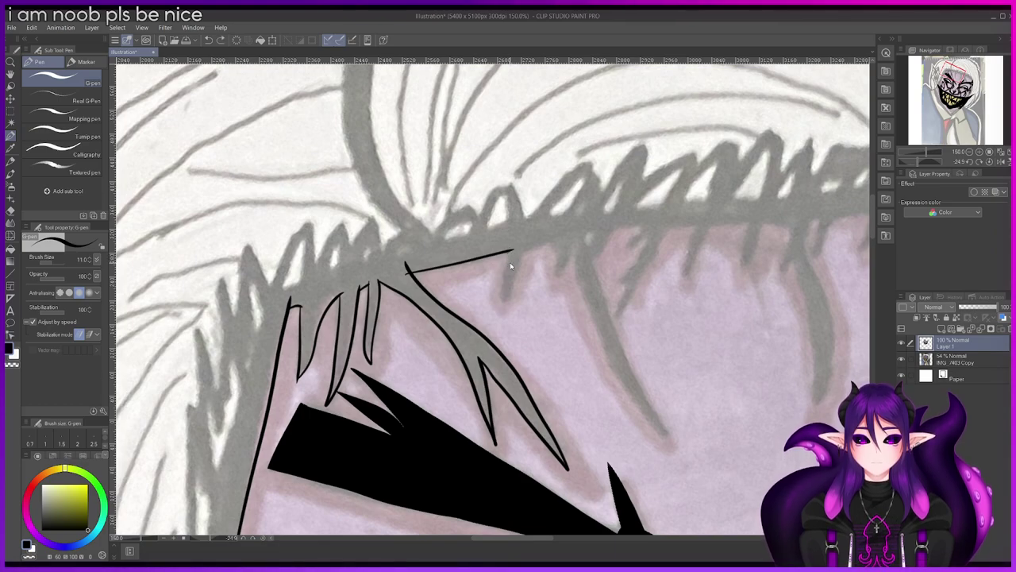
{"action": "mouse_move", "coordinate": [510, 250]}
{"action": "left_mouse_down"}
{"action": "mouse_move", "coordinate": [506, 308]}
{"action": "mouse_move", "coordinate": [517, 256]}
{"action": "left_mouse_up"}
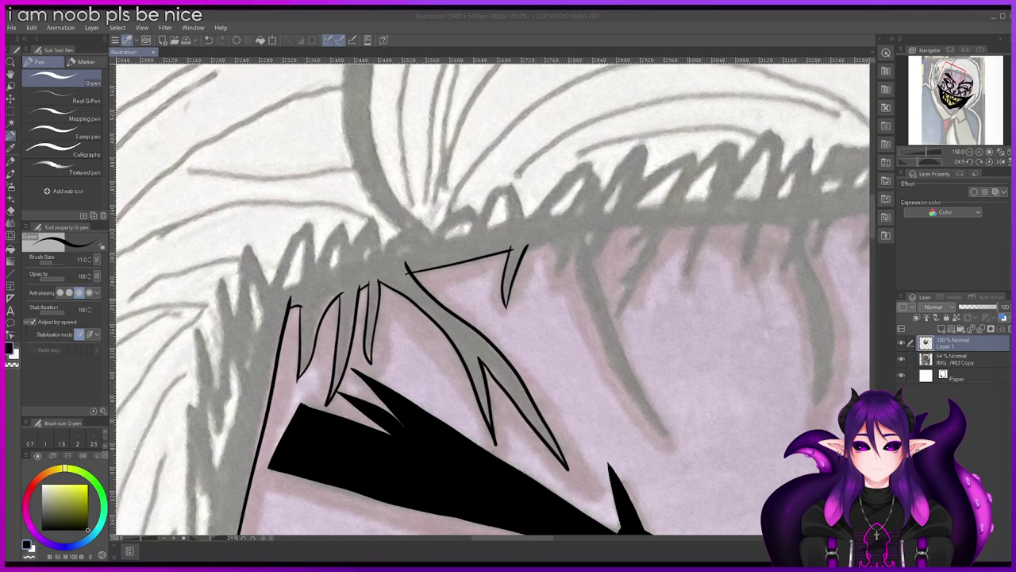
{"action": "left_click_drag", "start_coordinate": [514, 252], "coordinate": [558, 242]}
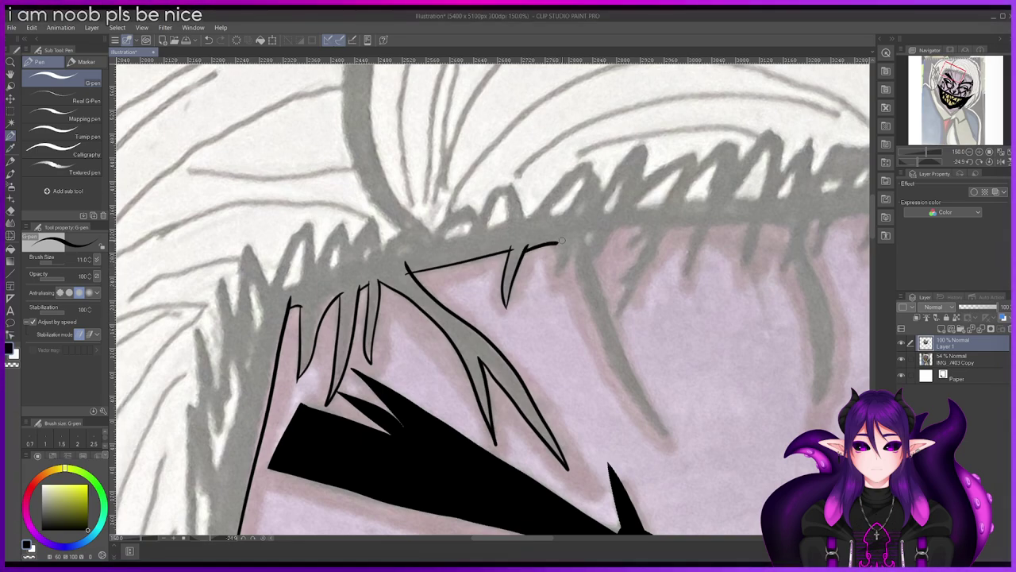
{"action": "scroll", "coordinate": [553, 252], "scroll_direction": "up", "scroll_amount": 3}
{"action": "mouse_move", "coordinate": [486, 242]}
{"action": "left_mouse_down"}
{"action": "mouse_move", "coordinate": [579, 225]}
{"action": "mouse_move", "coordinate": [556, 332]}
{"action": "left_mouse_up"}
{"action": "left_click_drag", "start_coordinate": [625, 231], "coordinate": [589, 308]}
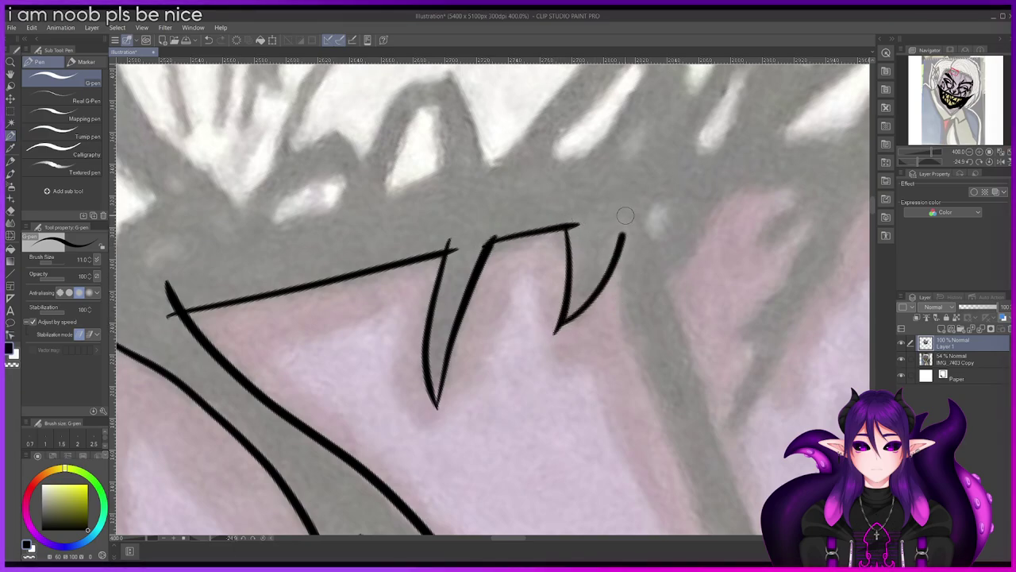
Step: Outline both edges of the long, tapering hair strand beside the two small tufts, meeting in a point on the forehead
{"action": "scroll", "coordinate": [626, 254], "scroll_direction": "down", "scroll_amount": 3}
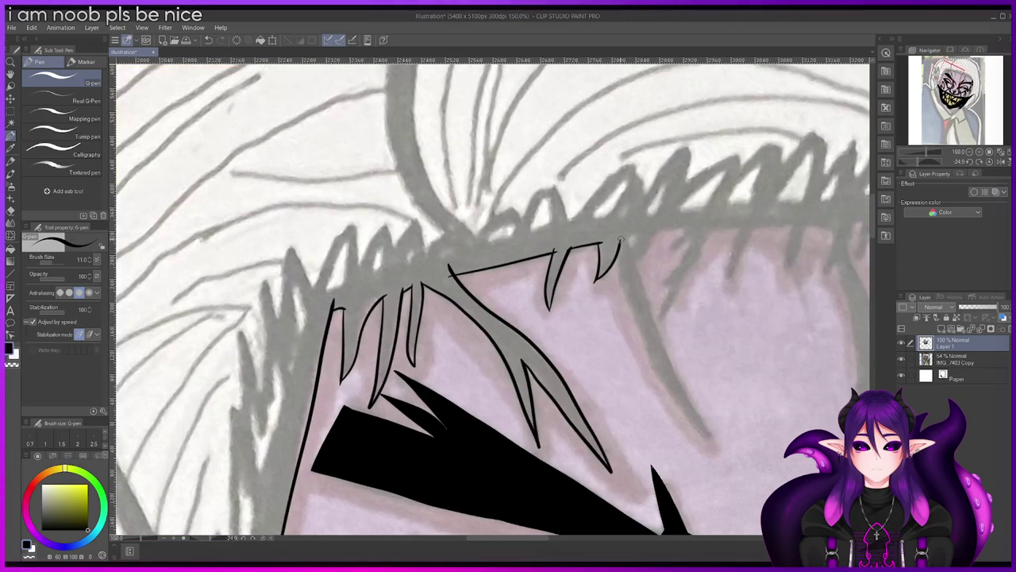
{"action": "mouse_move", "coordinate": [620, 262]}
{"action": "left_mouse_down"}
{"action": "mouse_move", "coordinate": [660, 379]}
{"action": "mouse_move", "coordinate": [706, 439]}
{"action": "left_mouse_up"}
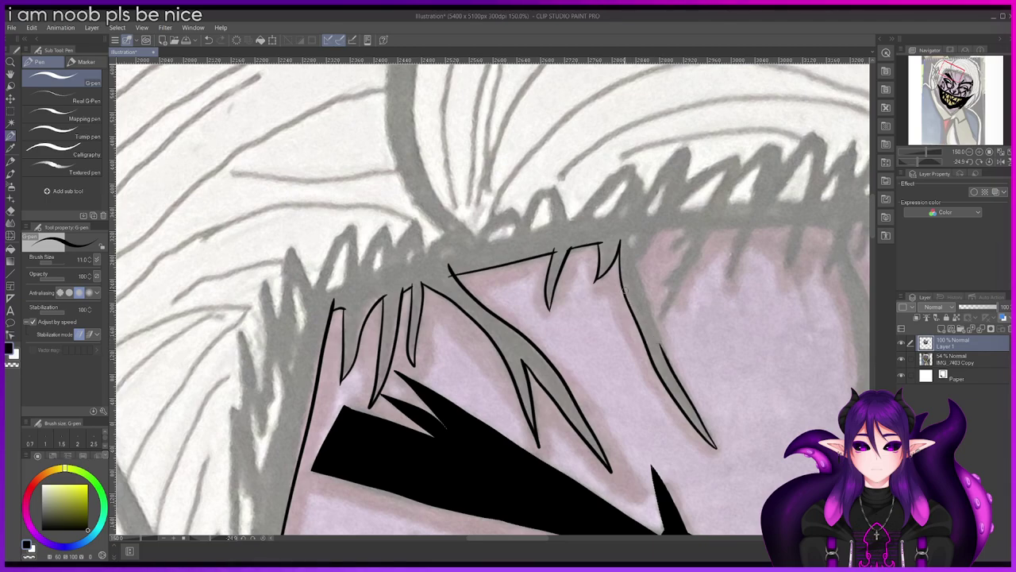
{"action": "key", "text": "ctrl+z"}
{"action": "left_click_drag", "start_coordinate": [637, 333], "coordinate": [665, 384]}
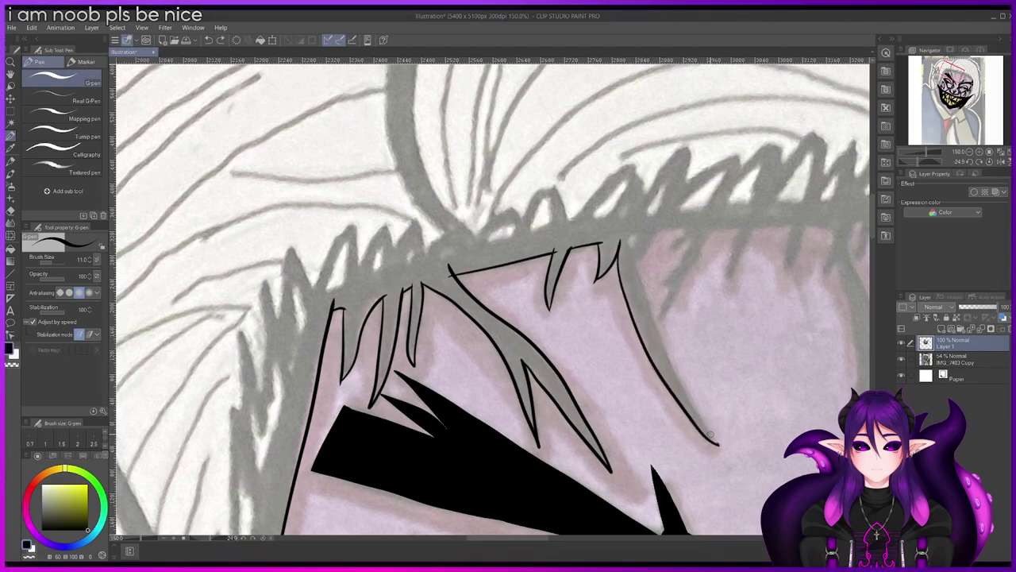
{"action": "left_click_drag", "start_coordinate": [643, 292], "coordinate": [717, 443]}
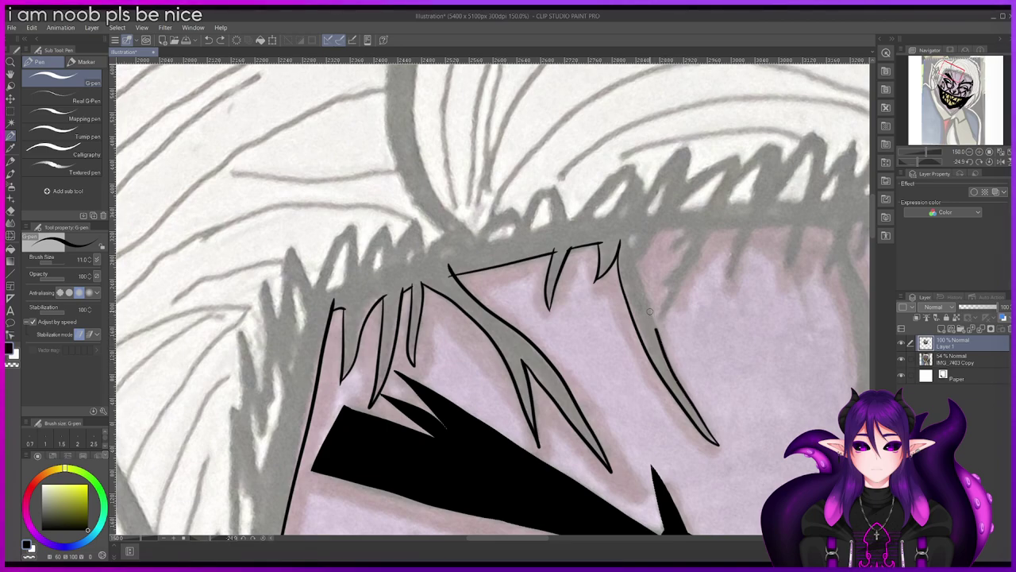
{"action": "left_click_drag", "start_coordinate": [633, 259], "coordinate": [646, 295]}
Step: Ink the short hairline piece and the jagged, notched tuft branching off the inner side of the long tapering strand
{"action": "left_click_drag", "start_coordinate": [635, 260], "coordinate": [646, 250]}
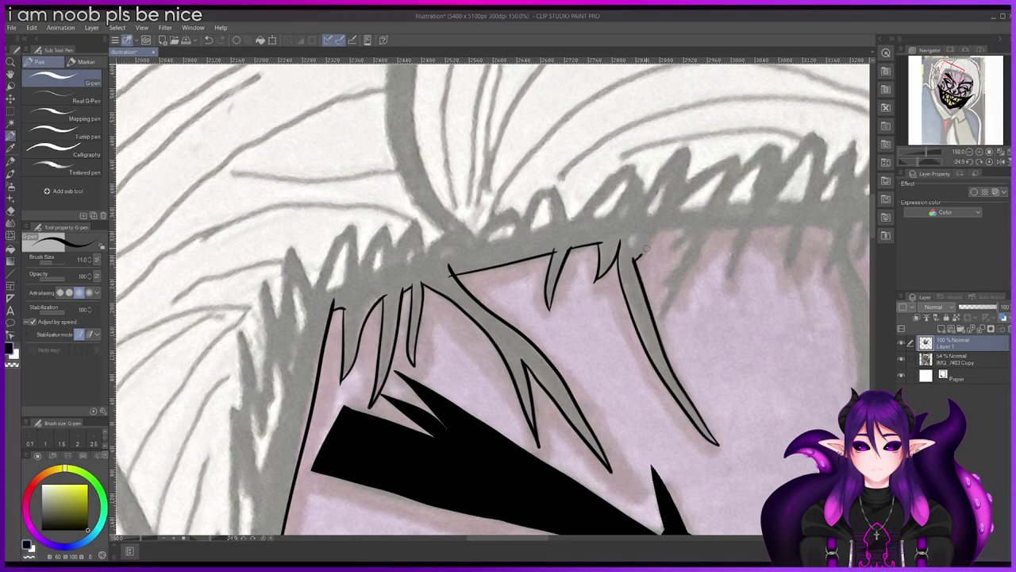
{"action": "scroll", "coordinate": [675, 216], "scroll_direction": "up", "scroll_amount": 1}
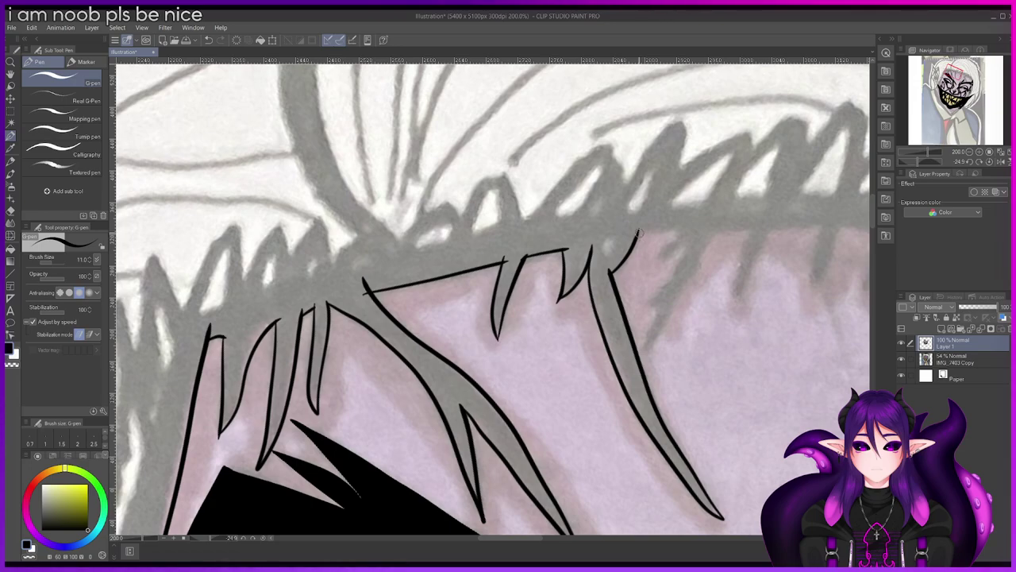
{"action": "scroll", "coordinate": [640, 233], "scroll_direction": "up", "scroll_amount": 4}
{"action": "mouse_move", "coordinate": [525, 231]}
{"action": "left_mouse_down"}
{"action": "mouse_move", "coordinate": [689, 214]}
{"action": "mouse_move", "coordinate": [653, 273]}
{"action": "mouse_move", "coordinate": [565, 340]}
{"action": "mouse_move", "coordinate": [715, 270]}
{"action": "mouse_move", "coordinate": [660, 381]}
{"action": "mouse_move", "coordinate": [624, 413]}
{"action": "mouse_move", "coordinate": [644, 419]}
{"action": "mouse_move", "coordinate": [608, 515]}
{"action": "mouse_move", "coordinate": [680, 421]}
{"action": "mouse_move", "coordinate": [647, 468]}
{"action": "left_mouse_up"}
{"action": "scroll", "coordinate": [703, 310], "scroll_direction": "down", "scroll_amount": 2}
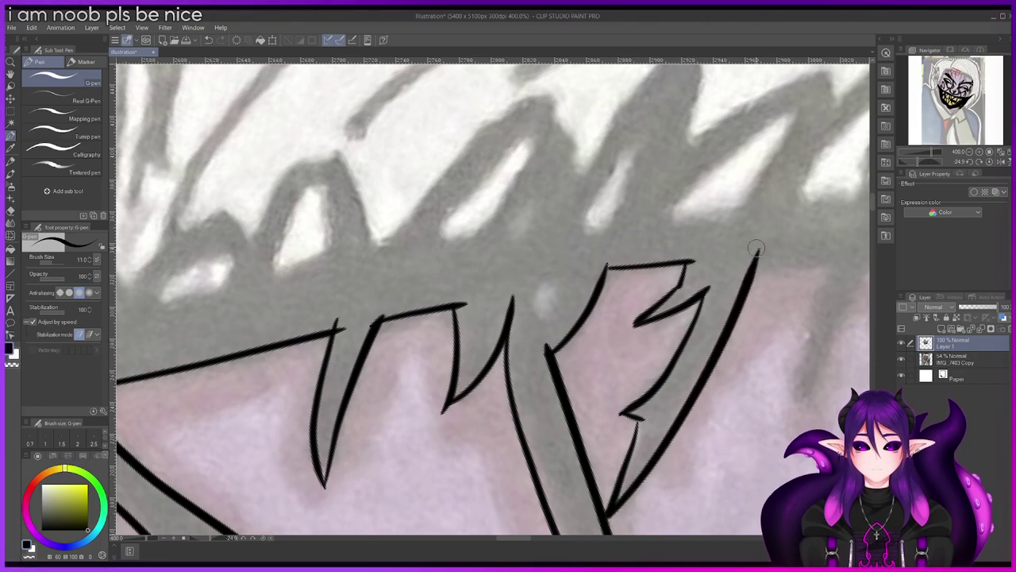
Step: Ink the next stretch of hairline as a row of three short, pointed tufts beside the jagged tuft
{"action": "scroll", "coordinate": [747, 275], "scroll_direction": "down", "scroll_amount": 3}
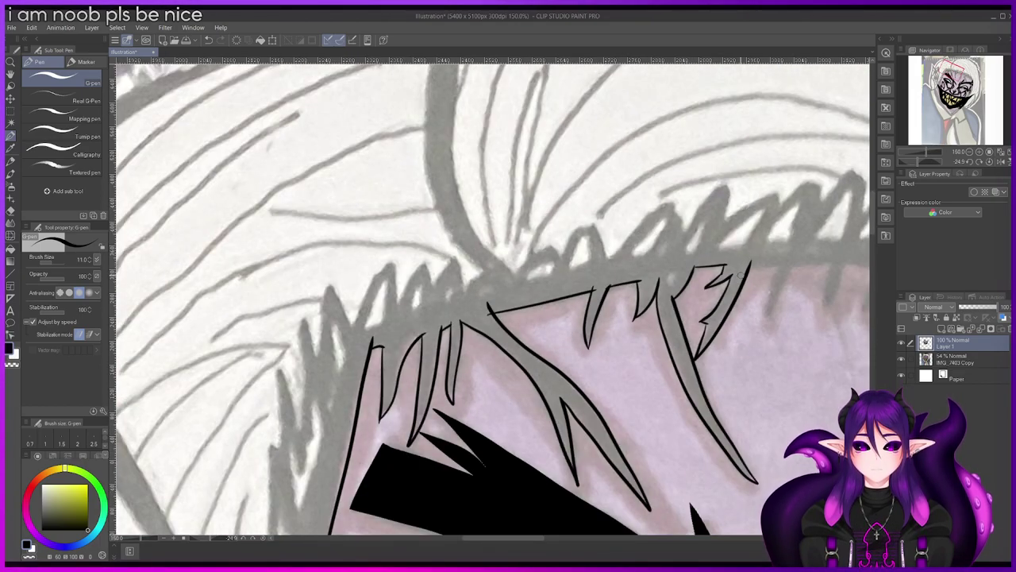
{"action": "scroll", "coordinate": [746, 275], "scroll_direction": "down", "scroll_amount": 3}
{"action": "scroll", "coordinate": [546, 273], "scroll_direction": "up", "scroll_amount": 4}
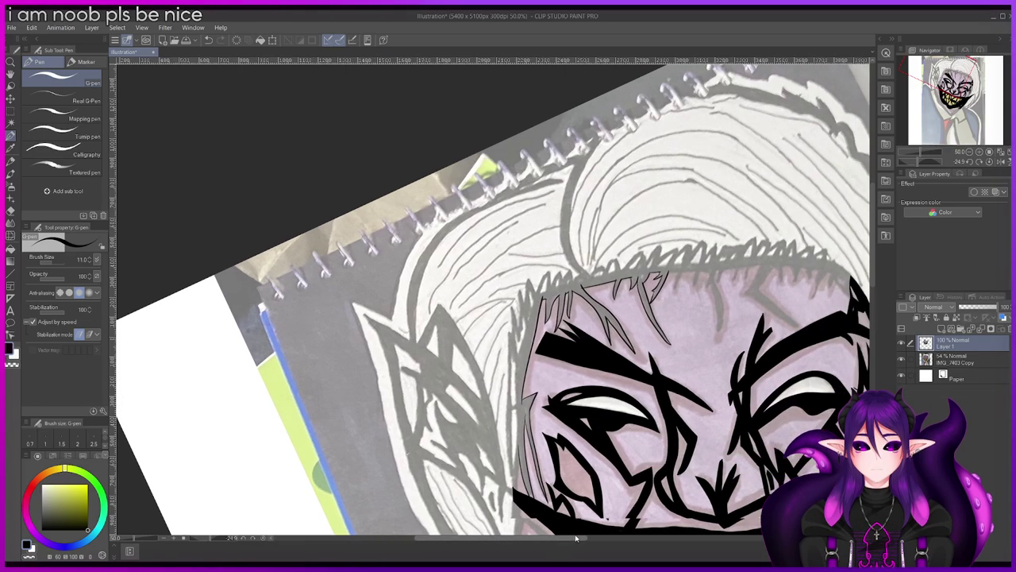
{"action": "scroll", "coordinate": [546, 274], "scroll_direction": "up", "scroll_amount": 2}
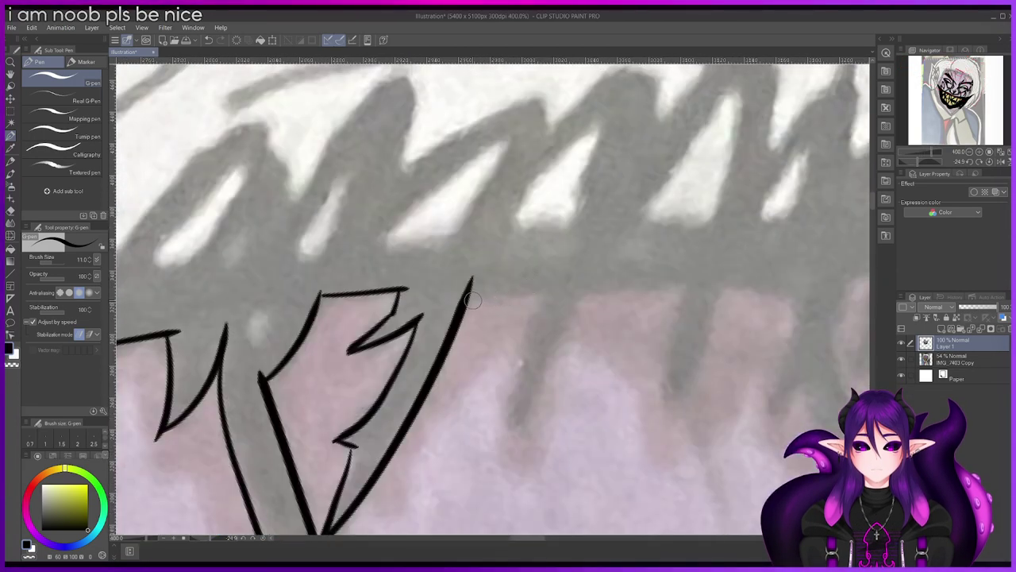
{"action": "key", "text": "ctrl+z"}
{"action": "mouse_move", "coordinate": [467, 303]}
{"action": "left_mouse_down"}
{"action": "mouse_move", "coordinate": [546, 292]}
{"action": "mouse_move", "coordinate": [495, 439]}
{"action": "mouse_move", "coordinate": [560, 350]}
{"action": "mouse_move", "coordinate": [592, 280]}
{"action": "left_mouse_up"}
{"action": "mouse_move", "coordinate": [684, 284]}
{"action": "left_mouse_down"}
{"action": "mouse_move", "coordinate": [639, 432]}
{"action": "mouse_move", "coordinate": [693, 371]}
{"action": "mouse_move", "coordinate": [726, 295]}
{"action": "mouse_move", "coordinate": [723, 269]}
{"action": "mouse_move", "coordinate": [800, 292]}
{"action": "mouse_move", "coordinate": [766, 410]}
{"action": "mouse_move", "coordinate": [746, 441]}
{"action": "mouse_move", "coordinate": [791, 395]}
{"action": "left_mouse_up"}
{"action": "scroll", "coordinate": [804, 385], "scroll_direction": "up", "scroll_amount": 1}
{"action": "scroll", "coordinate": [840, 337], "scroll_direction": "down", "scroll_amount": 2}
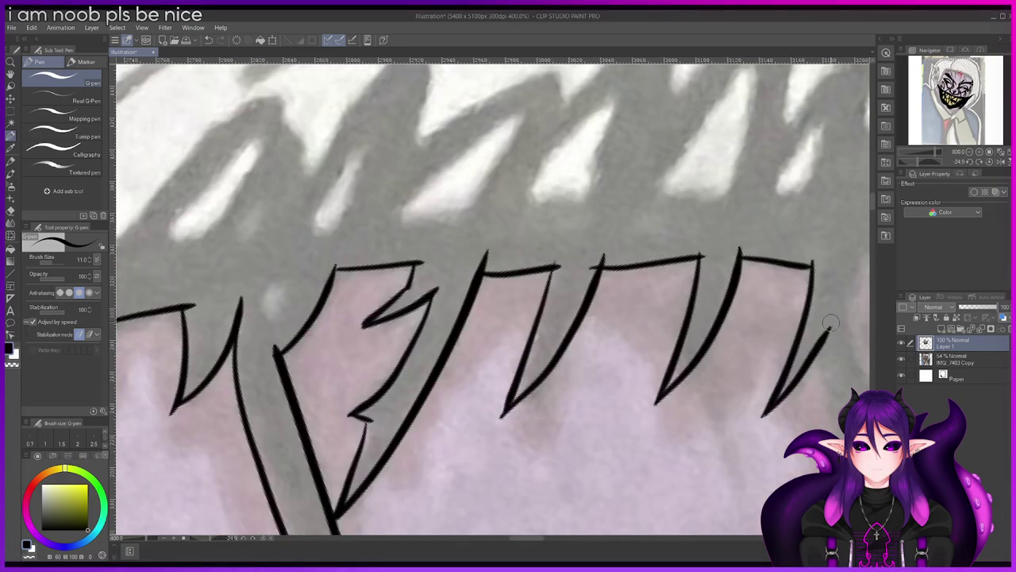
Step: Outline the curved hair strand hanging at the middle of the forehead and clean up its sharp lower tip
{"action": "left_click_drag", "start_coordinate": [843, 289], "coordinate": [845, 347]}
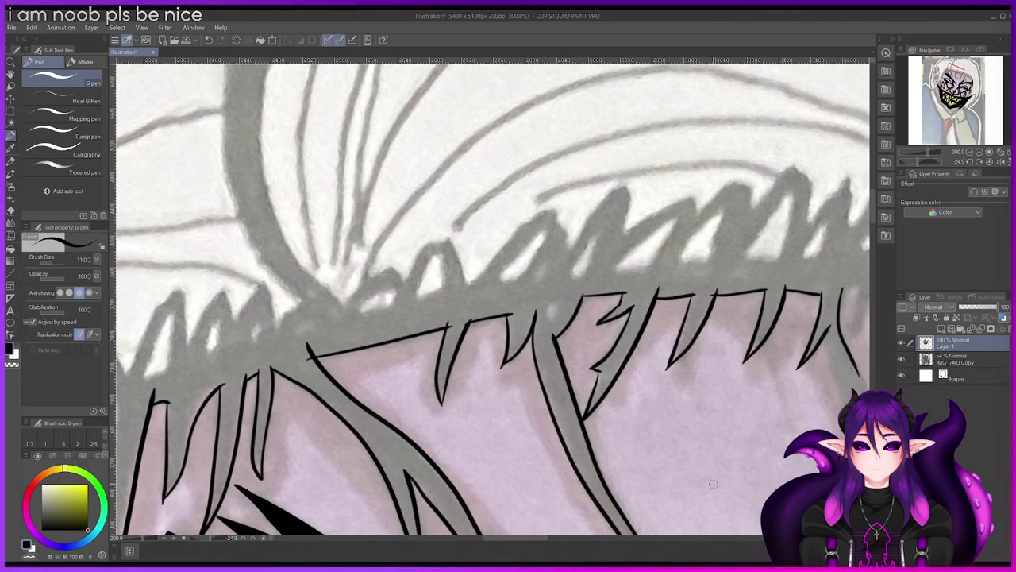
{"action": "left_click_drag", "start_coordinate": [551, 538], "coordinate": [577, 541]}
{"action": "scroll", "coordinate": [462, 371], "scroll_direction": "up", "scroll_amount": 2}
{"action": "scroll", "coordinate": [469, 372], "scroll_direction": "down", "scroll_amount": 2}
{"action": "mouse_move", "coordinate": [465, 371]}
{"action": "left_mouse_down"}
{"action": "mouse_move", "coordinate": [484, 417]}
{"action": "mouse_move", "coordinate": [473, 524]}
{"action": "left_mouse_up"}
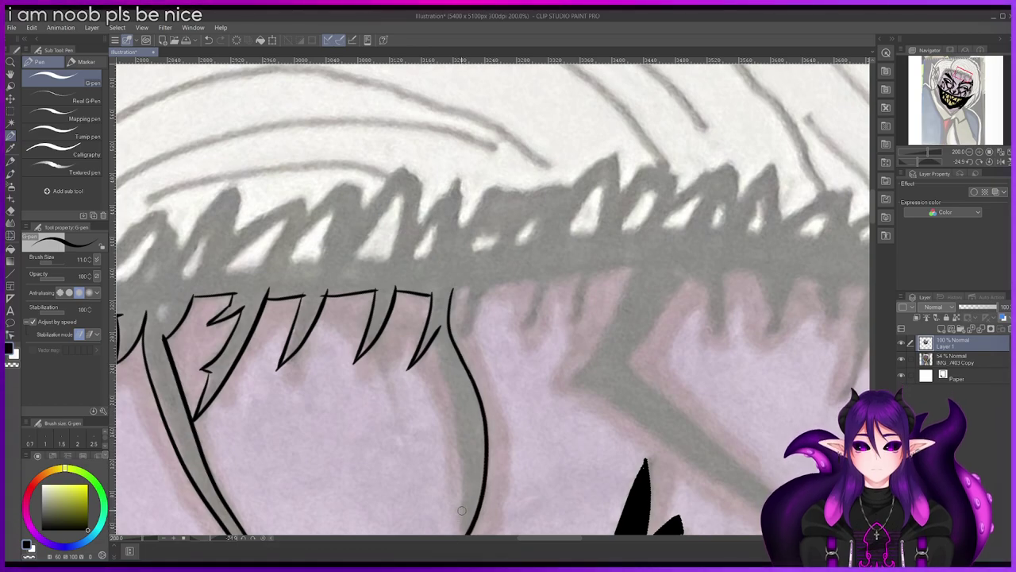
{"action": "left_click_drag", "start_coordinate": [453, 414], "coordinate": [463, 530]}
{"action": "left_click_drag", "start_coordinate": [872, 218], "coordinate": [872, 228]}
{"action": "scroll", "coordinate": [460, 406], "scroll_direction": "up", "scroll_amount": 4}
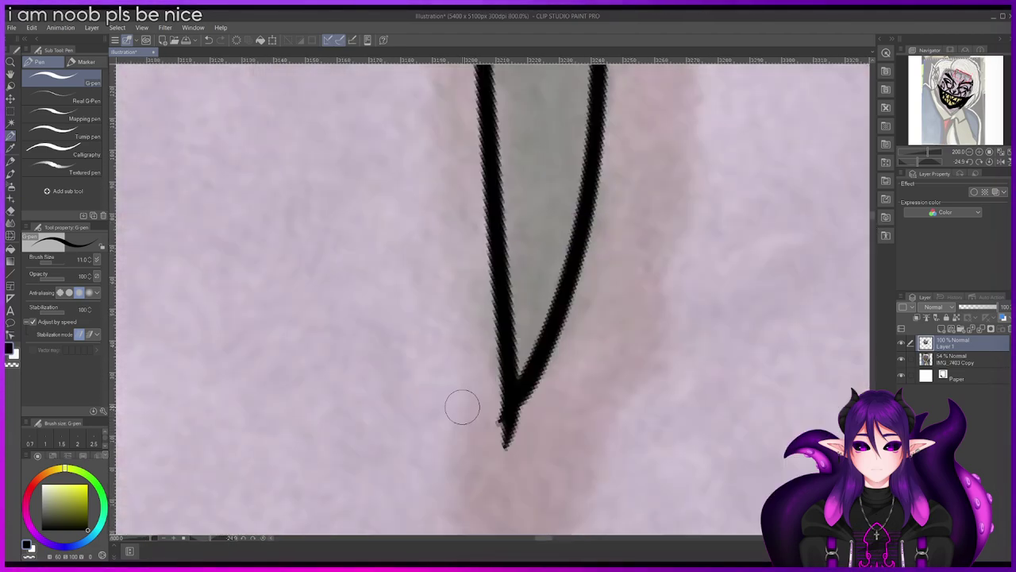
{"action": "mouse_move", "coordinate": [499, 302]}
{"action": "left_mouse_down"}
{"action": "mouse_move", "coordinate": [503, 462]}
{"action": "mouse_move", "coordinate": [546, 318]}
{"action": "left_mouse_up"}
{"action": "scroll", "coordinate": [557, 301], "scroll_direction": "down", "scroll_amount": 4}
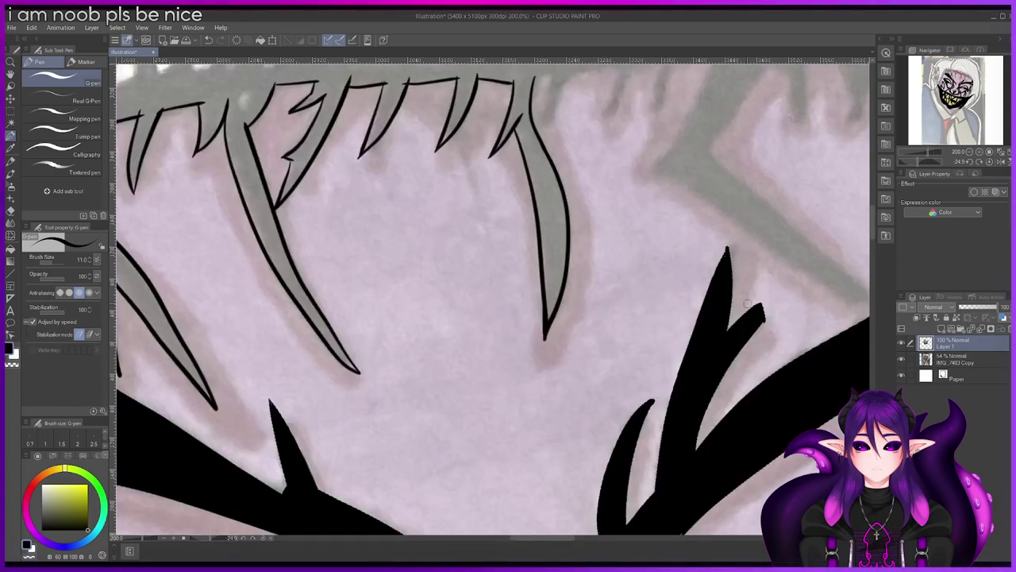
Step: Ink three short, pointed hairline tufts beside the curved middle strand and sharpen the tip of the last one
{"action": "scroll", "coordinate": [747, 304], "scroll_direction": "down", "scroll_amount": 1}
{"action": "scroll", "coordinate": [608, 135], "scroll_direction": "up", "scroll_amount": 5}
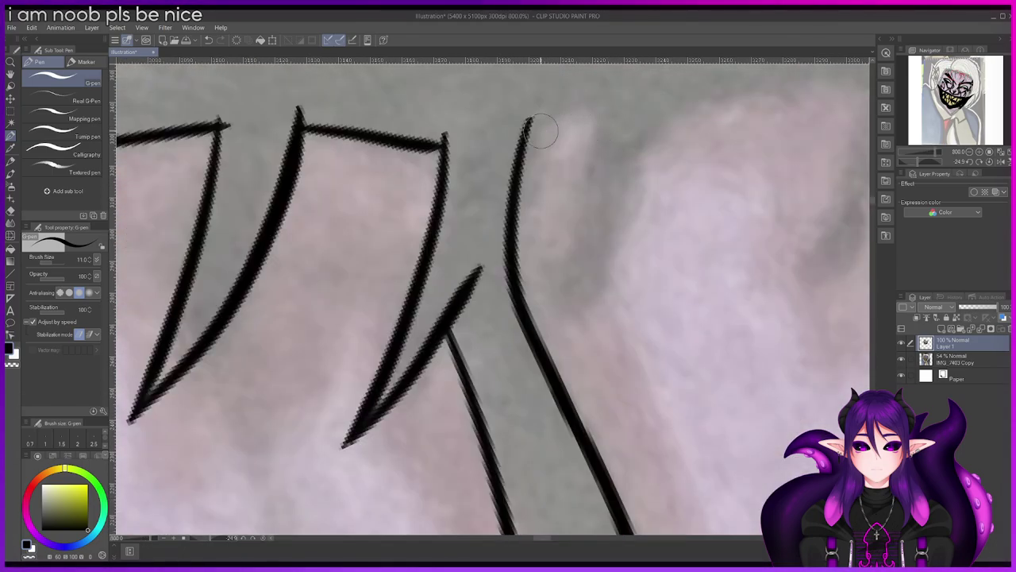
{"action": "mouse_move", "coordinate": [529, 121]}
{"action": "left_mouse_down"}
{"action": "mouse_move", "coordinate": [602, 95]}
{"action": "mouse_move", "coordinate": [574, 274]}
{"action": "mouse_move", "coordinate": [552, 320]}
{"action": "left_mouse_up"}
{"action": "mouse_move", "coordinate": [581, 282]}
{"action": "left_mouse_down"}
{"action": "mouse_move", "coordinate": [627, 208]}
{"action": "mouse_move", "coordinate": [679, 64]}
{"action": "left_mouse_up"}
{"action": "scroll", "coordinate": [674, 80], "scroll_direction": "down", "scroll_amount": 5}
{"action": "left_click_drag", "start_coordinate": [872, 242], "coordinate": [872, 226]}
{"action": "scroll", "coordinate": [727, 257], "scroll_direction": "up", "scroll_amount": 3}
{"action": "mouse_move", "coordinate": [582, 251]}
{"action": "left_mouse_down"}
{"action": "mouse_move", "coordinate": [683, 230]}
{"action": "mouse_move", "coordinate": [648, 344]}
{"action": "left_mouse_up"}
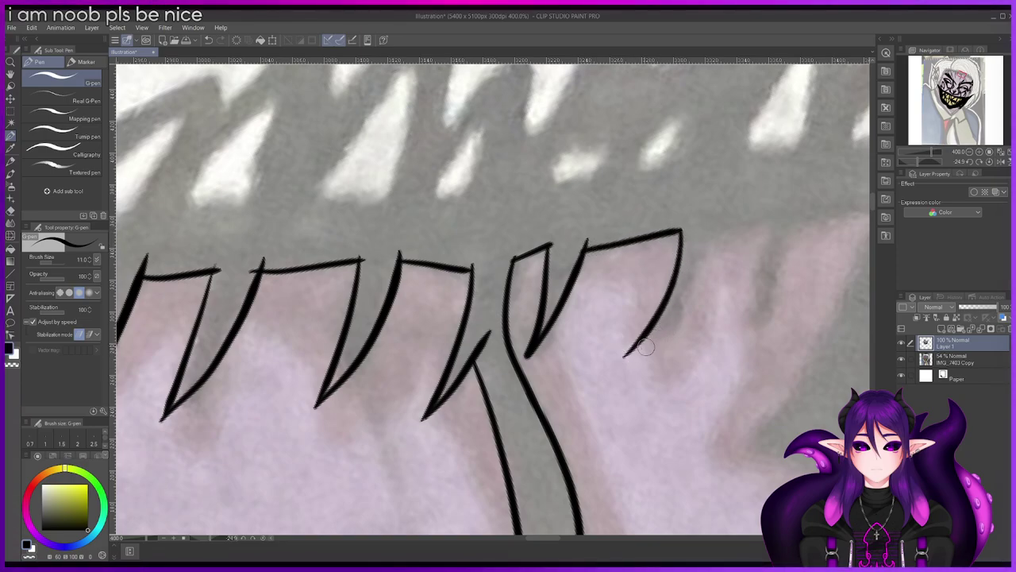
{"action": "mouse_move", "coordinate": [717, 231]}
{"action": "left_mouse_down"}
{"action": "mouse_move", "coordinate": [775, 213]}
{"action": "mouse_move", "coordinate": [759, 291]}
{"action": "mouse_move", "coordinate": [726, 351]}
{"action": "mouse_move", "coordinate": [793, 237]}
{"action": "mouse_move", "coordinate": [796, 209]}
{"action": "left_mouse_up"}
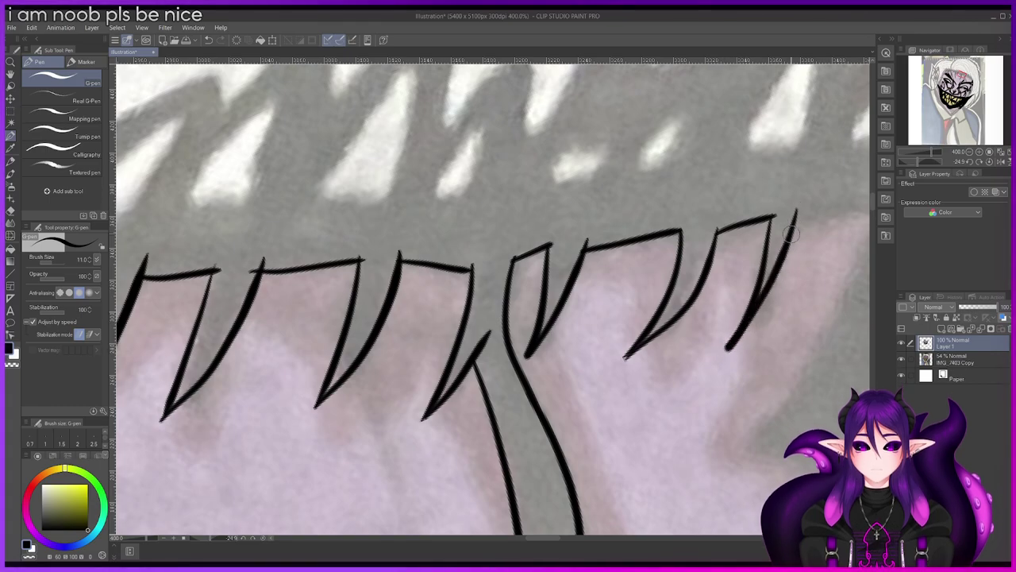
{"action": "scroll", "coordinate": [783, 253], "scroll_direction": "down", "scroll_amount": 2}
{"action": "scroll", "coordinate": [785, 270], "scroll_direction": "up", "scroll_amount": 4}
{"action": "left_click_drag", "start_coordinate": [702, 330], "coordinate": [651, 391]}
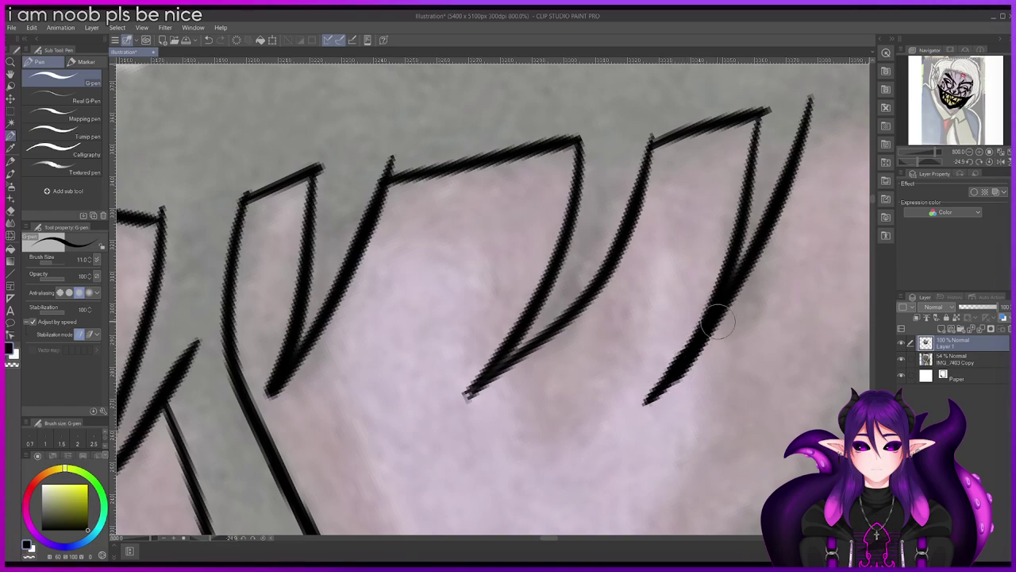
Step: Outline the lower edge of the sharply bent hair strand, from the hairline through its corner to the tip above the eyebrow
{"action": "scroll", "coordinate": [715, 324], "scroll_direction": "down", "scroll_amount": 5}
{"action": "left_click_drag", "start_coordinate": [545, 538], "coordinate": [572, 538]}
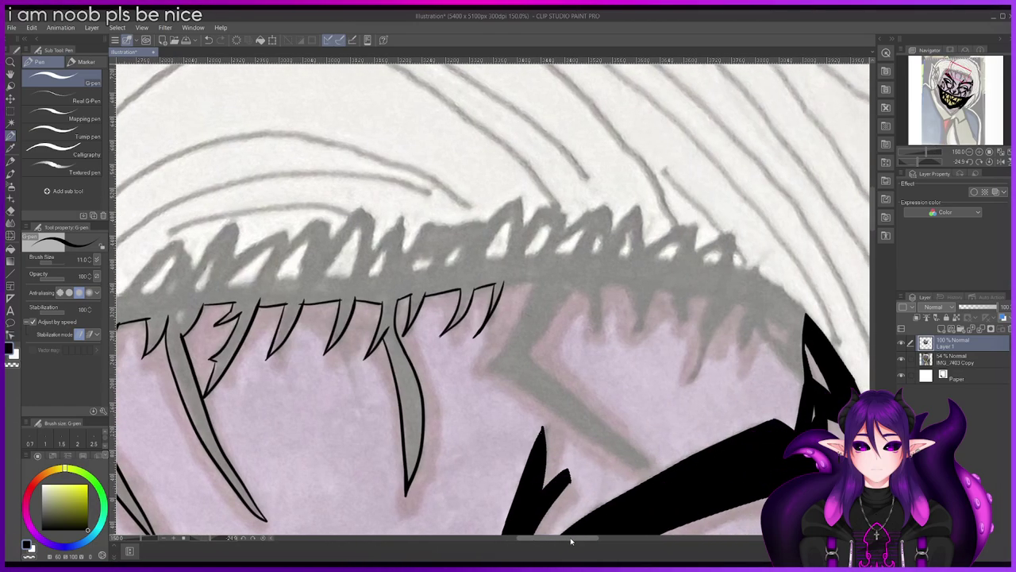
{"action": "scroll", "coordinate": [507, 289], "scroll_direction": "up", "scroll_amount": 1}
{"action": "mouse_move", "coordinate": [499, 283]}
{"action": "left_mouse_down"}
{"action": "mouse_move", "coordinate": [538, 282]}
{"action": "mouse_move", "coordinate": [487, 383]}
{"action": "mouse_move", "coordinate": [472, 393]}
{"action": "mouse_move", "coordinate": [529, 430]}
{"action": "left_mouse_up"}
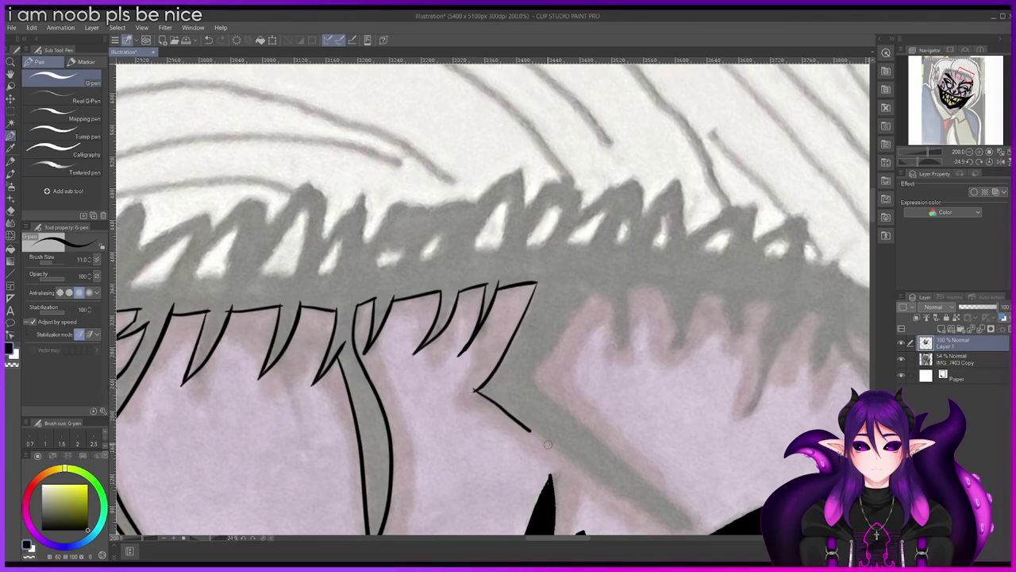
{"action": "key", "text": "ctrl+z"}
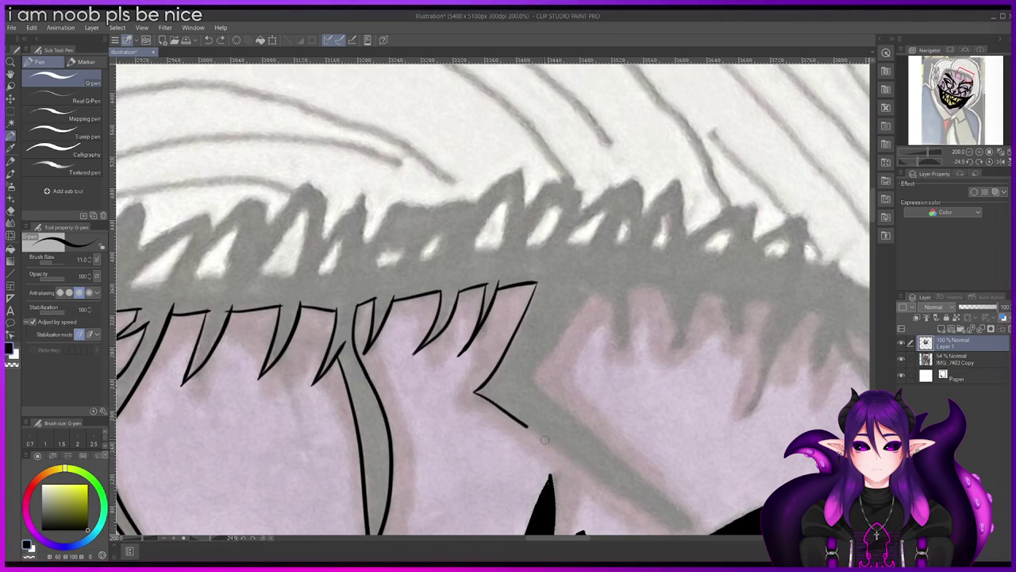
{"action": "left_click_drag", "start_coordinate": [608, 483], "coordinate": [683, 532]}
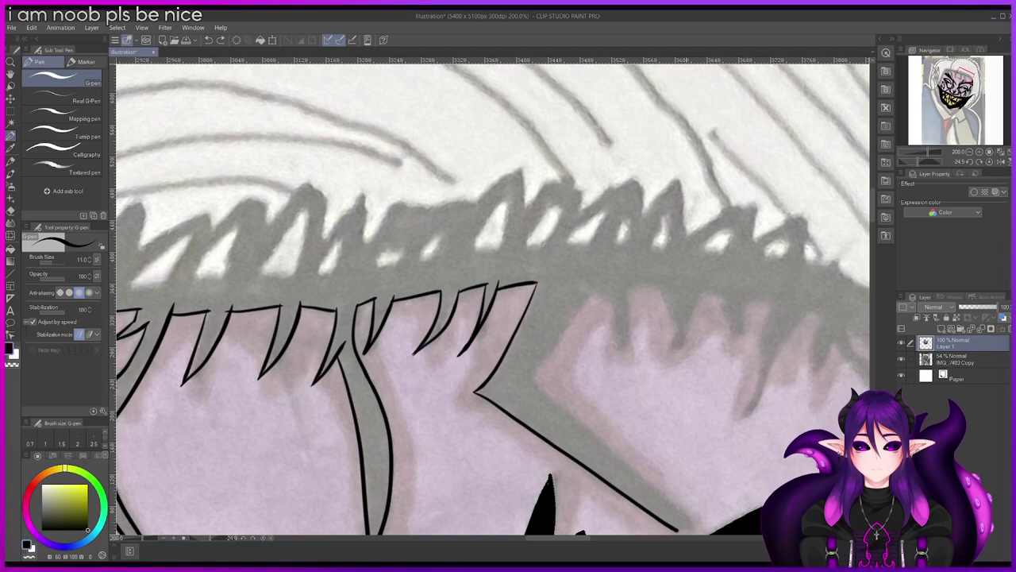
Step: Outline the inner edge of the bent strand, redrawing its diagonal part to meet the tip and joining it up to the hairline
{"action": "left_click_drag", "start_coordinate": [529, 373], "coordinate": [570, 416]}
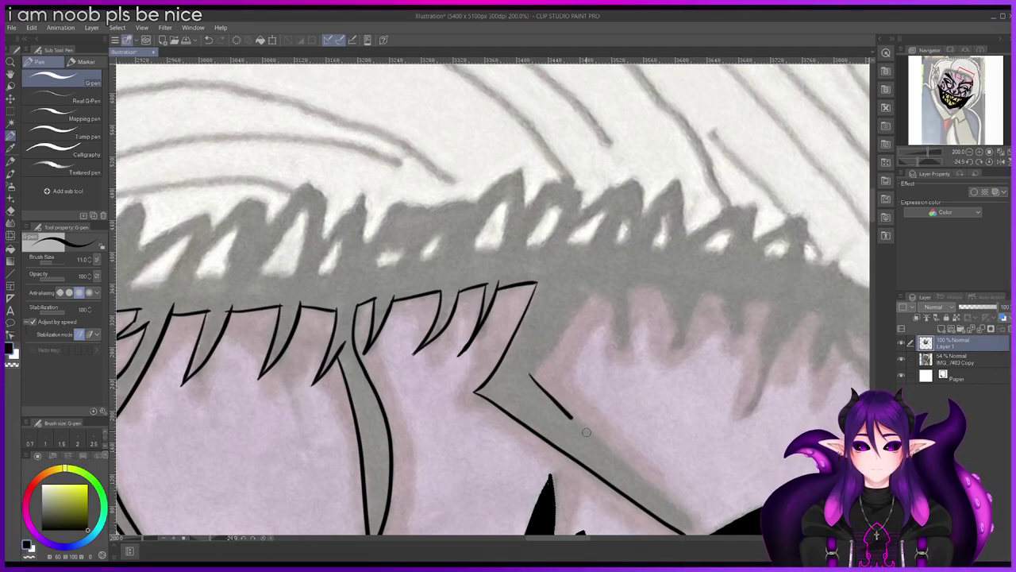
{"action": "left_click_drag", "start_coordinate": [644, 484], "coordinate": [671, 508]}
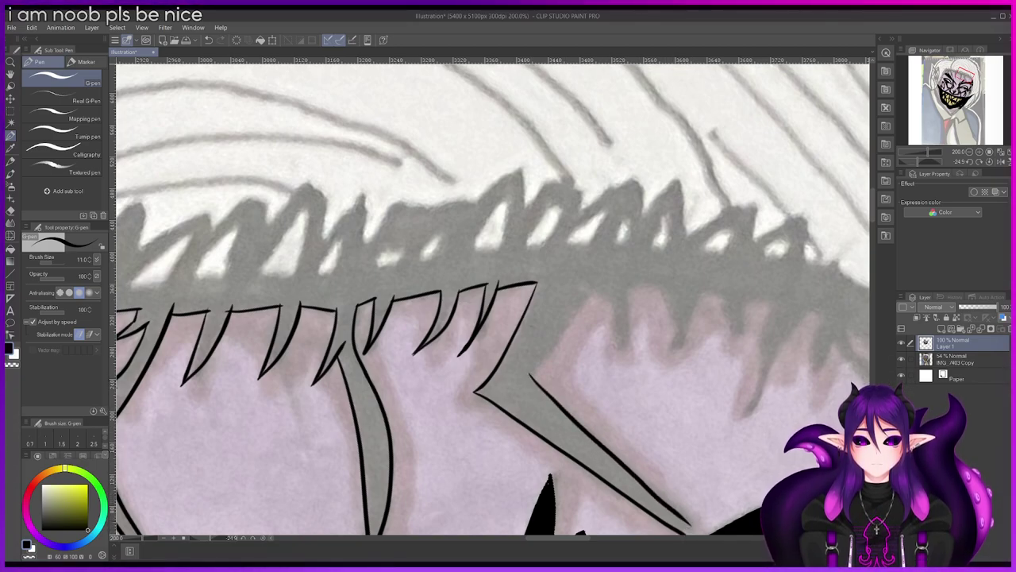
{"action": "scroll", "coordinate": [709, 481], "scroll_direction": "down", "scroll_amount": 5}
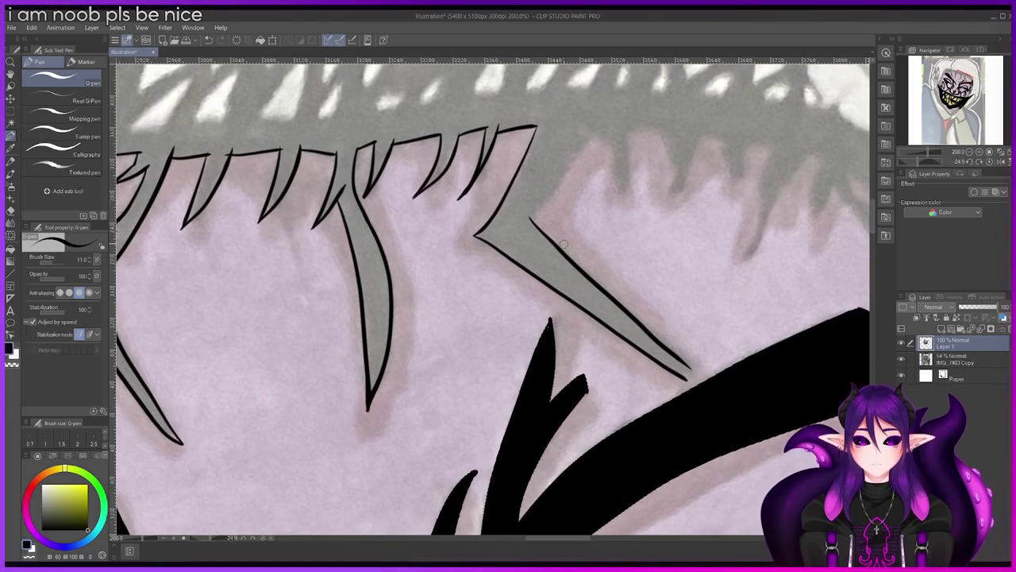
{"action": "key", "text": "ctrl+z"}
{"action": "left_click_drag", "start_coordinate": [532, 213], "coordinate": [559, 243]}
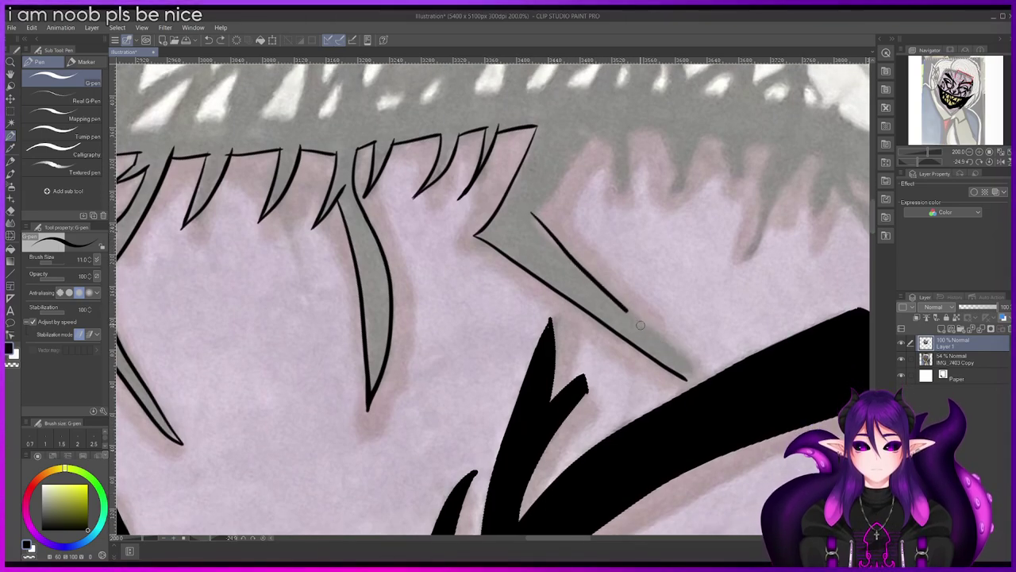
{"action": "left_click_drag", "start_coordinate": [661, 347], "coordinate": [688, 380]}
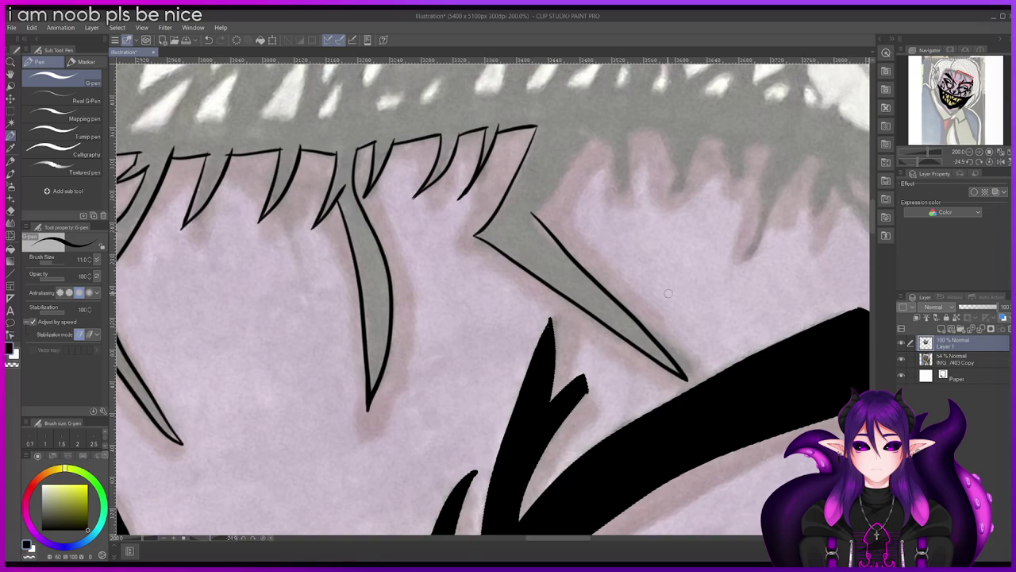
{"action": "left_click_drag", "start_coordinate": [537, 215], "coordinate": [592, 129]}
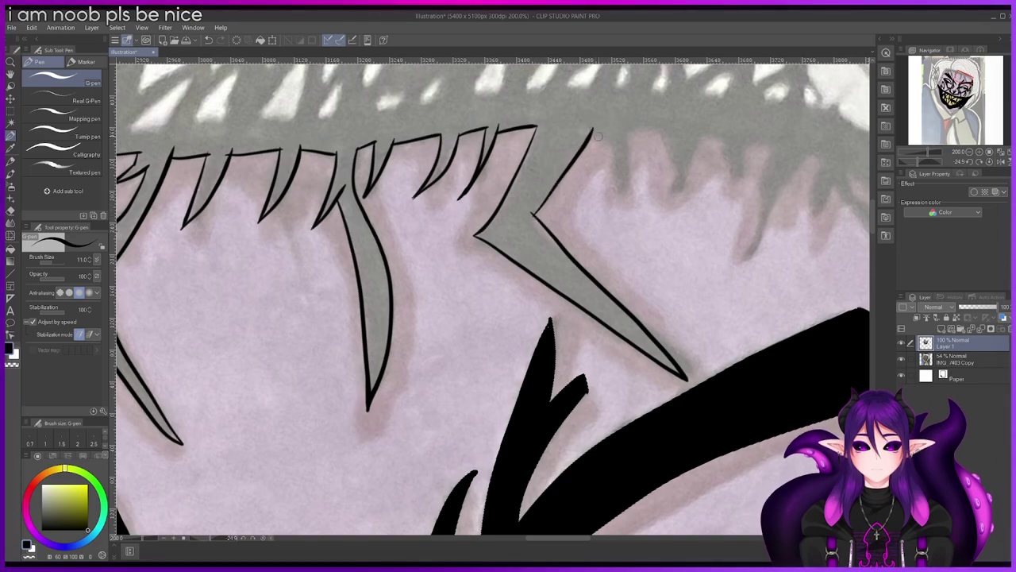
Step: Ink the hairline beyond the bent strand as short pointed tufts with one longer, notched tuft among them
{"action": "left_click_drag", "start_coordinate": [609, 211], "coordinate": [632, 125]}
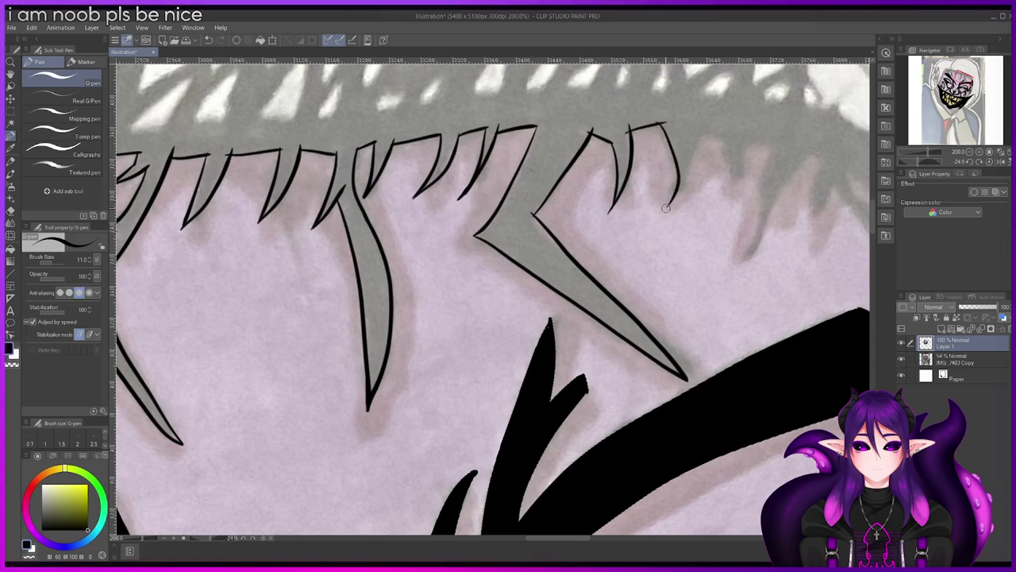
{"action": "mouse_move", "coordinate": [671, 206]}
{"action": "left_mouse_down"}
{"action": "mouse_move", "coordinate": [703, 131]}
{"action": "mouse_move", "coordinate": [726, 132]}
{"action": "mouse_move", "coordinate": [726, 168]}
{"action": "mouse_move", "coordinate": [742, 187]}
{"action": "left_mouse_up"}
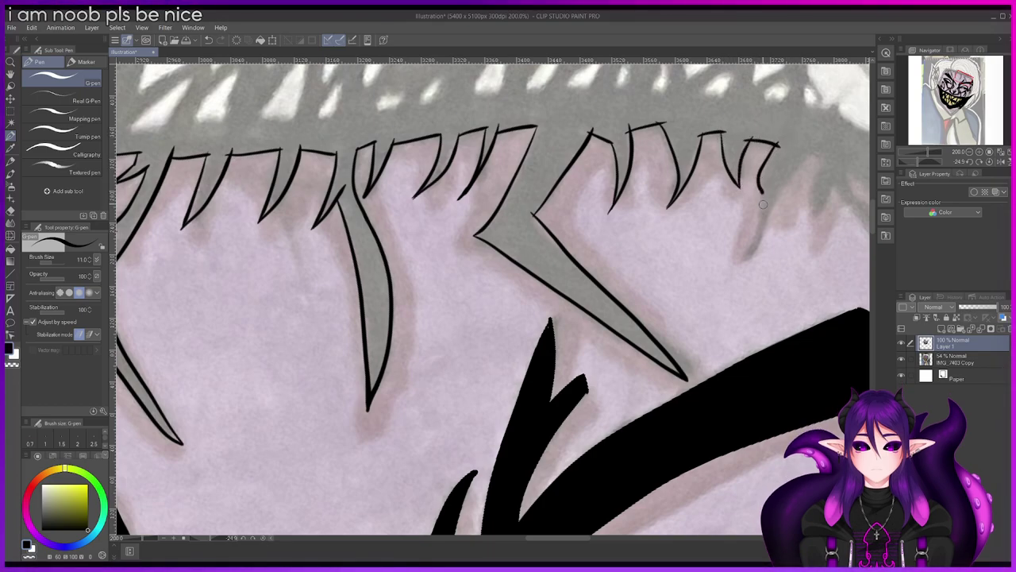
{"action": "mouse_move", "coordinate": [755, 176]}
{"action": "left_mouse_down"}
{"action": "mouse_move", "coordinate": [762, 220]}
{"action": "mouse_move", "coordinate": [737, 264]}
{"action": "left_mouse_up"}
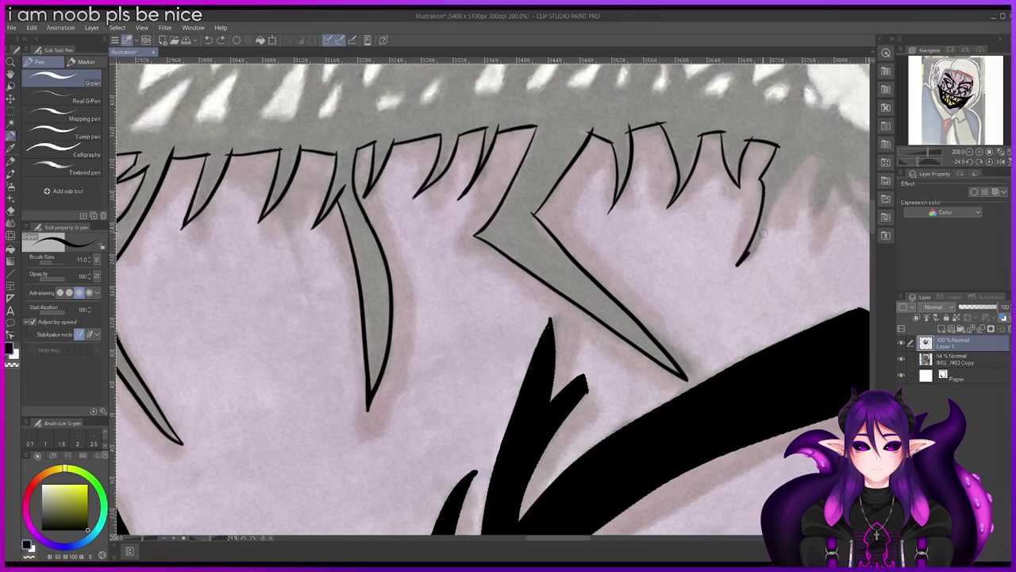
{"action": "left_click_drag", "start_coordinate": [787, 186], "coordinate": [812, 150]}
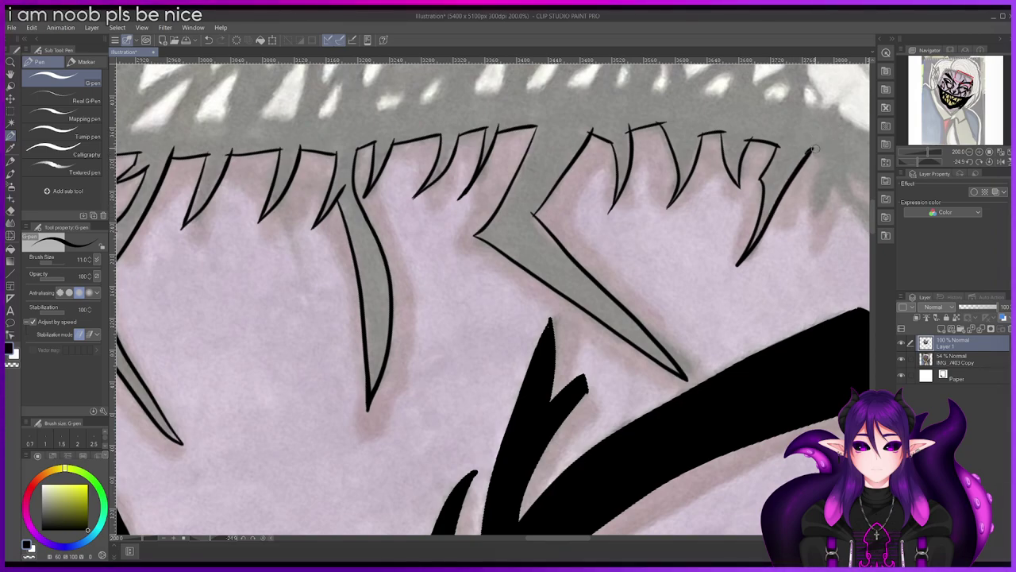
{"action": "key", "text": "ctrl+z"}
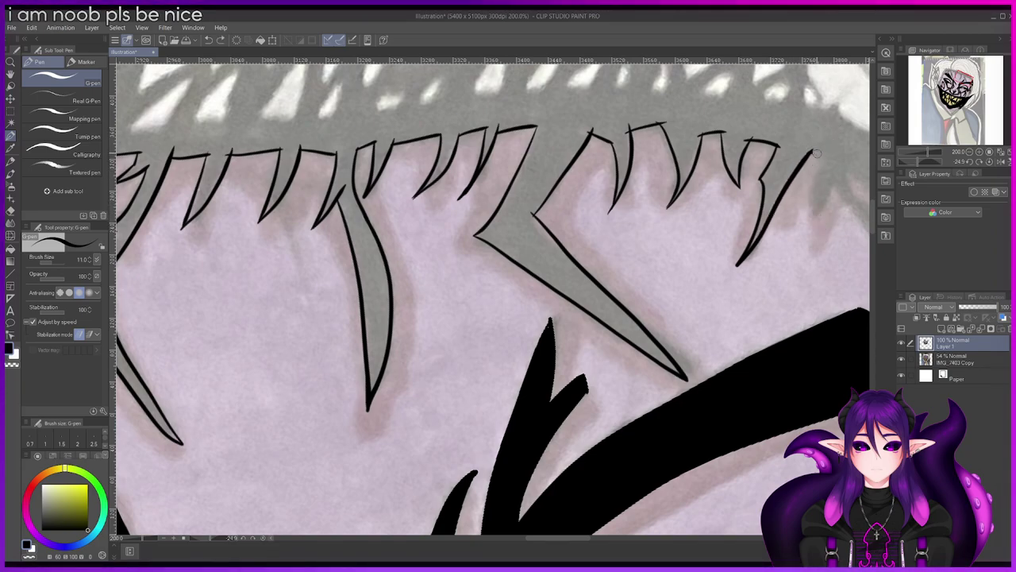
{"action": "mouse_move", "coordinate": [819, 155]}
{"action": "left_mouse_down"}
{"action": "mouse_move", "coordinate": [810, 190]}
{"action": "mouse_move", "coordinate": [819, 221]}
{"action": "mouse_move", "coordinate": [836, 187]}
{"action": "left_mouse_up"}
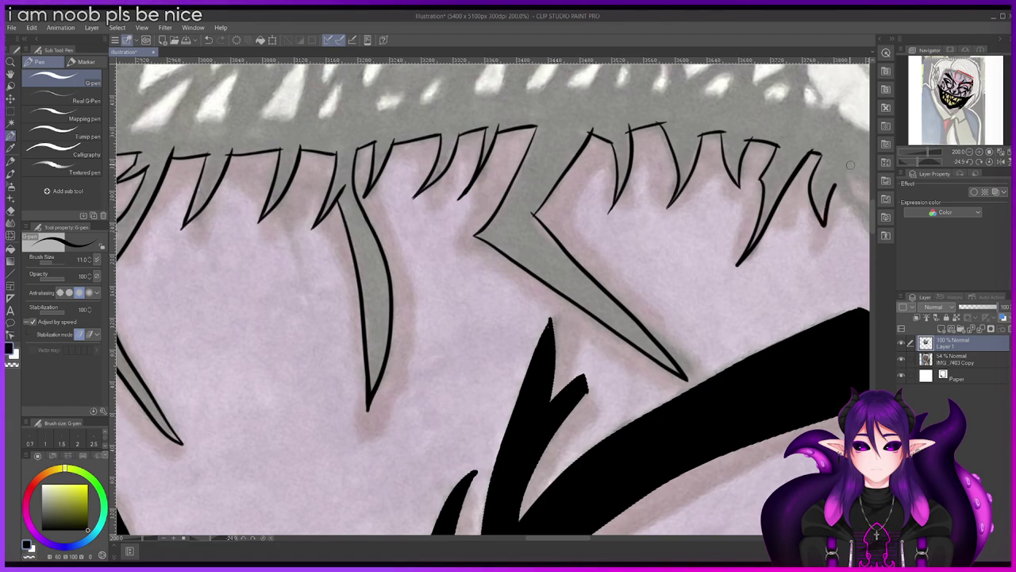
Step: Ink the end of the hairline down to the black temple marking and outline the small gap inside it
{"action": "left_click_drag", "start_coordinate": [579, 543], "coordinate": [603, 540]}
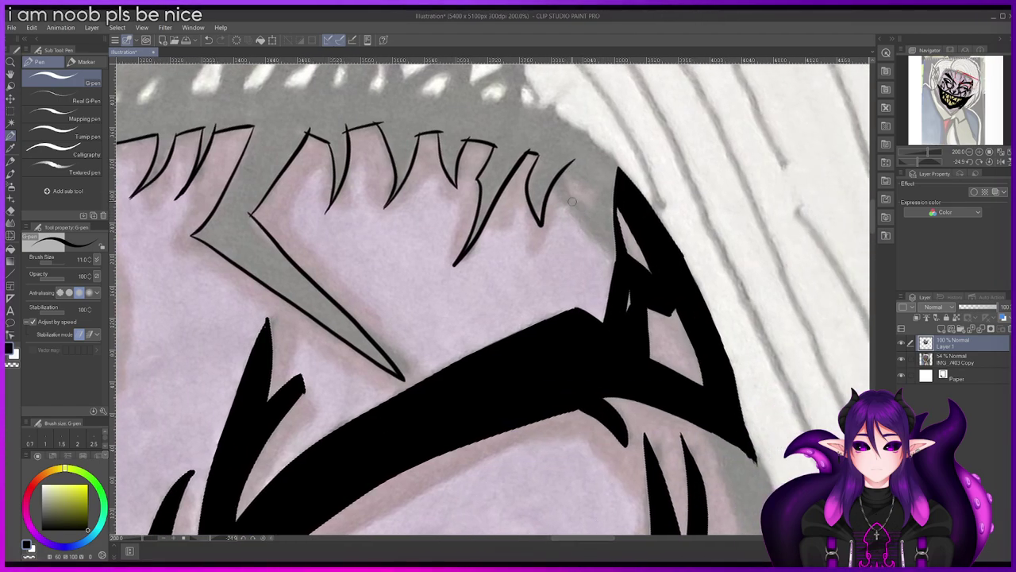
{"action": "left_click_drag", "start_coordinate": [572, 165], "coordinate": [616, 257]}
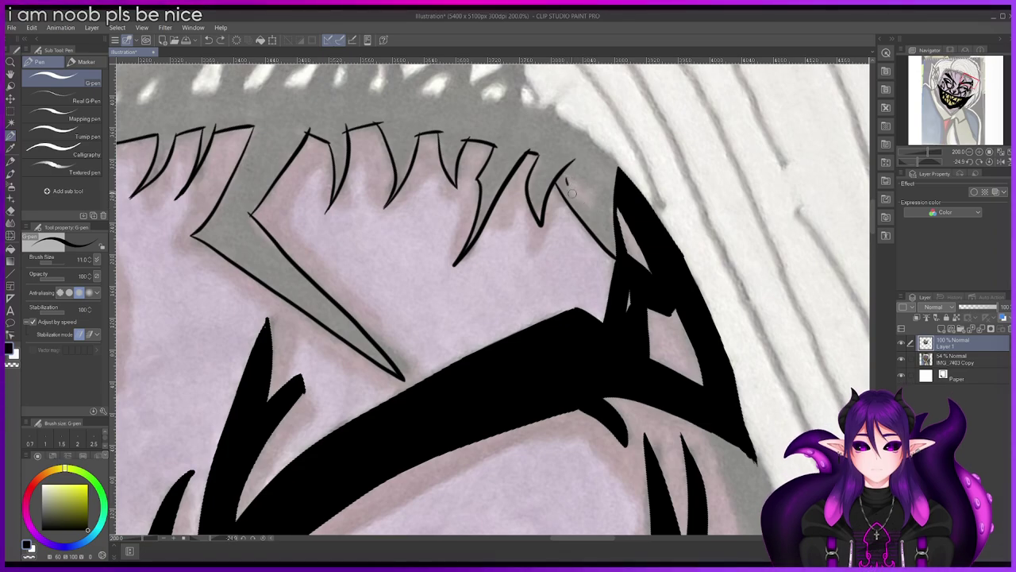
{"action": "left_click_drag", "start_coordinate": [577, 181], "coordinate": [597, 190]}
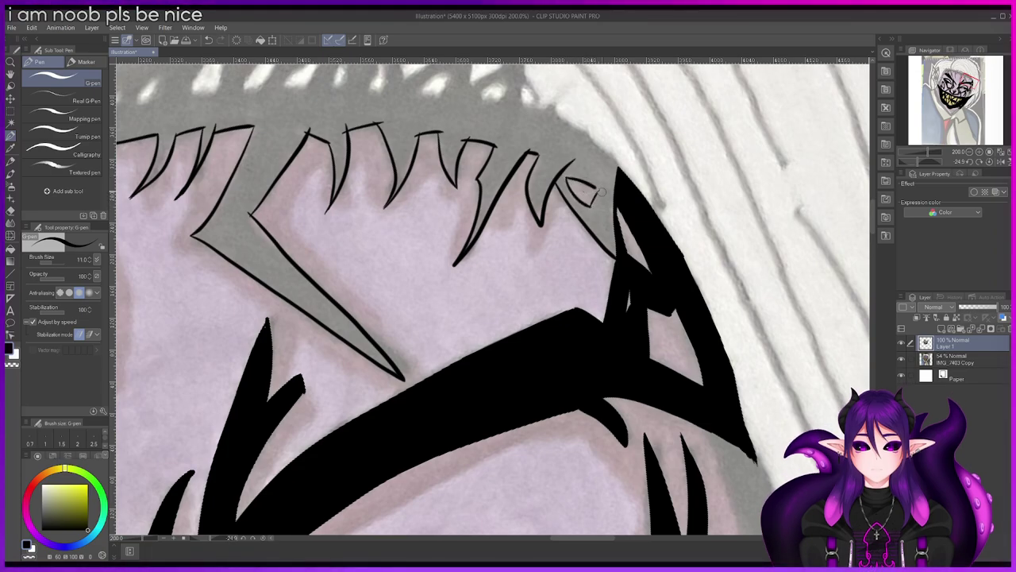
Step: Outline the small crescent mark on the cheek just above the edge of the black mouth
{"action": "scroll", "coordinate": [595, 188], "scroll_direction": "down", "scroll_amount": 3}
{"action": "key", "text": "ctrl+minus"}
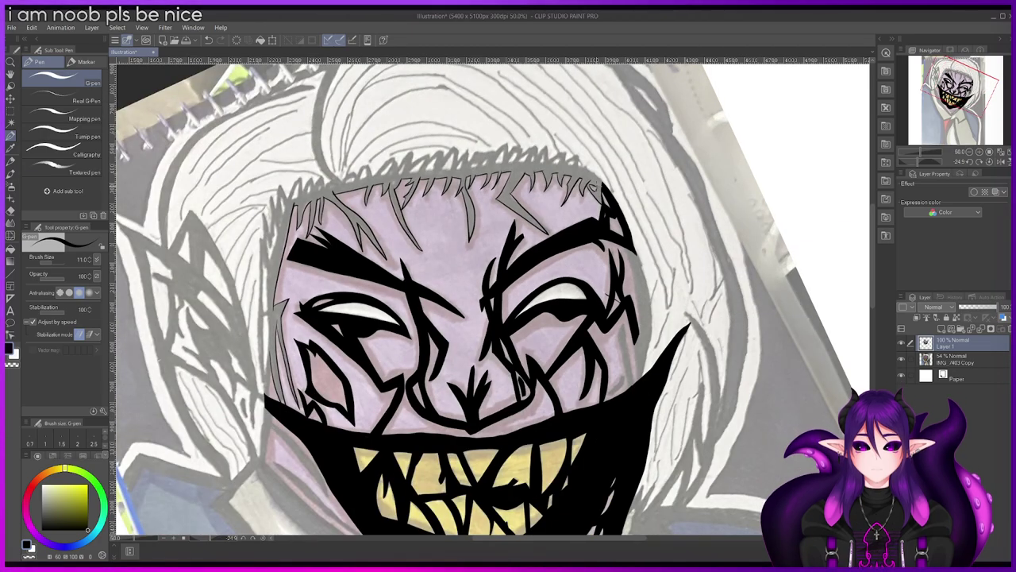
{"action": "key", "text": "ctrl+minus"}
{"action": "key", "text": "ctrl+plus"}
{"action": "key", "text": "ctrl+plus"}
{"action": "key", "text": "ctrl+plus"}
{"action": "key", "text": "ctrl+plus"}
{"action": "key", "text": "ctrl+plus"}
{"action": "key", "text": "ctrl+plus"}
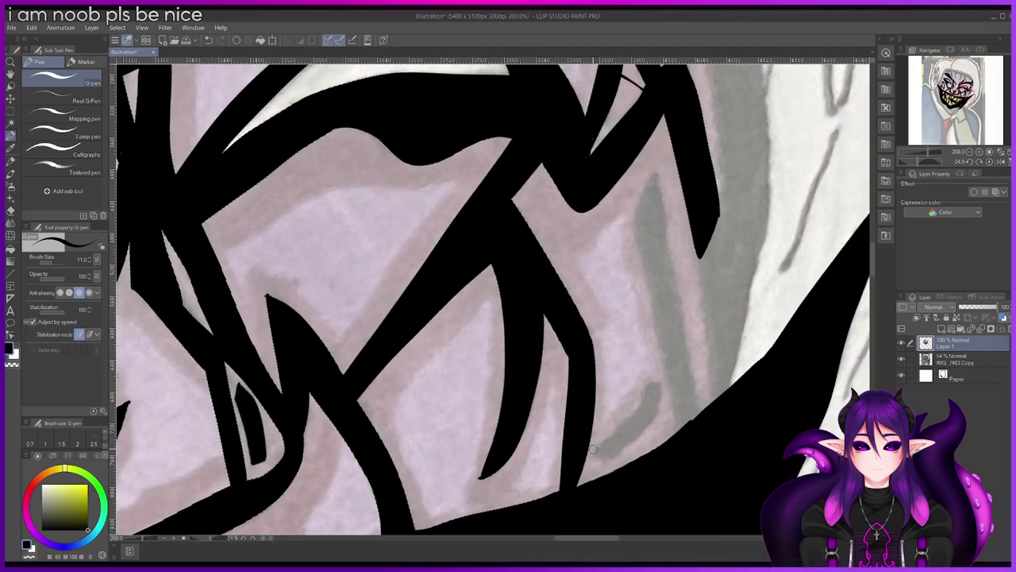
{"action": "mouse_move", "coordinate": [593, 450]}
{"action": "left_mouse_down"}
{"action": "mouse_move", "coordinate": [648, 383]}
{"action": "mouse_move", "coordinate": [654, 401]}
{"action": "left_mouse_up"}
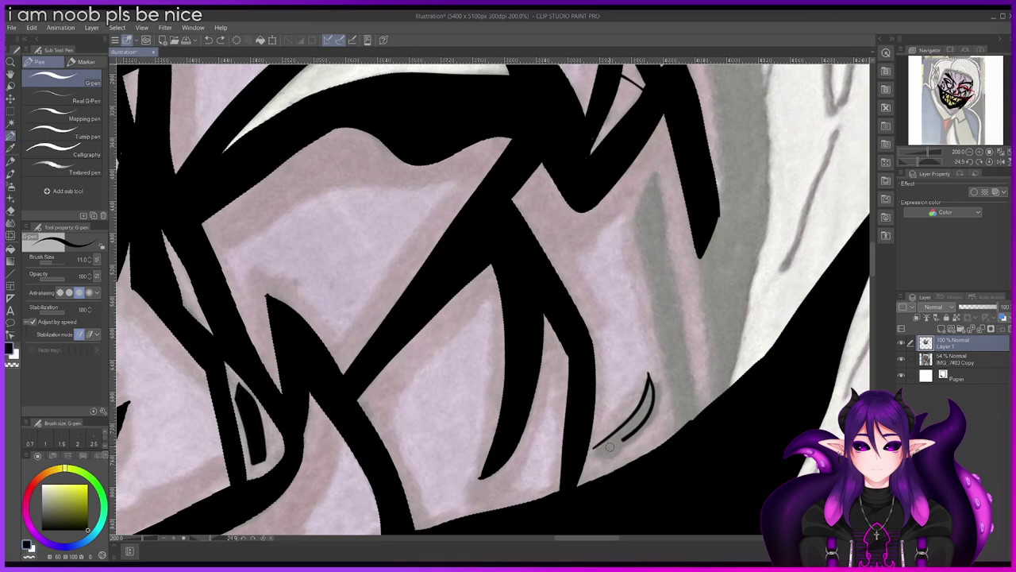
Step: Outline the long, pointed shading strand on the cheek beside the crescent and the thin line running alongside it
{"action": "left_click_drag", "start_coordinate": [636, 212], "coordinate": [680, 443]}
{"action": "left_click_drag", "start_coordinate": [636, 214], "coordinate": [656, 173]}
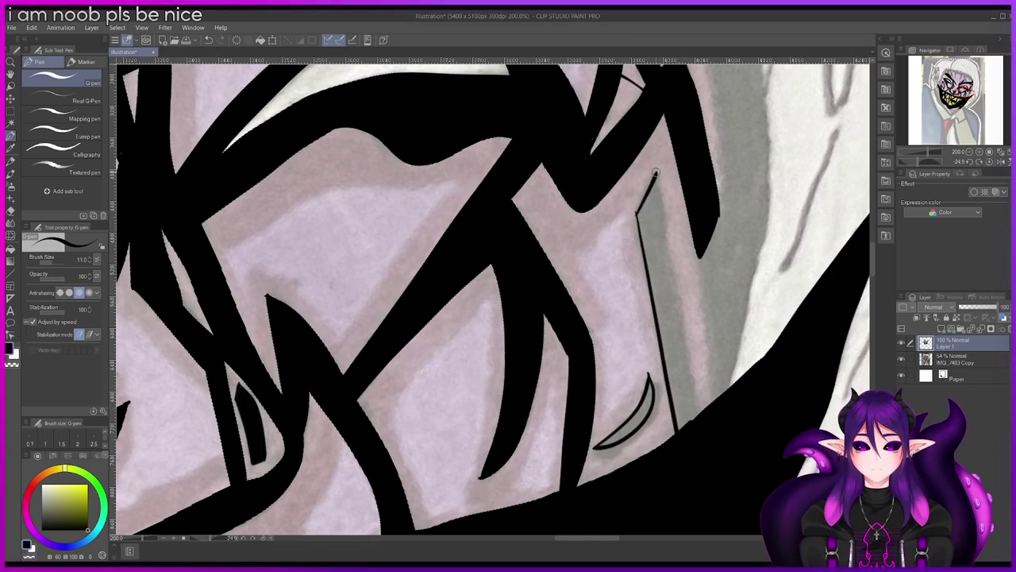
{"action": "left_click_drag", "start_coordinate": [637, 211], "coordinate": [656, 173]}
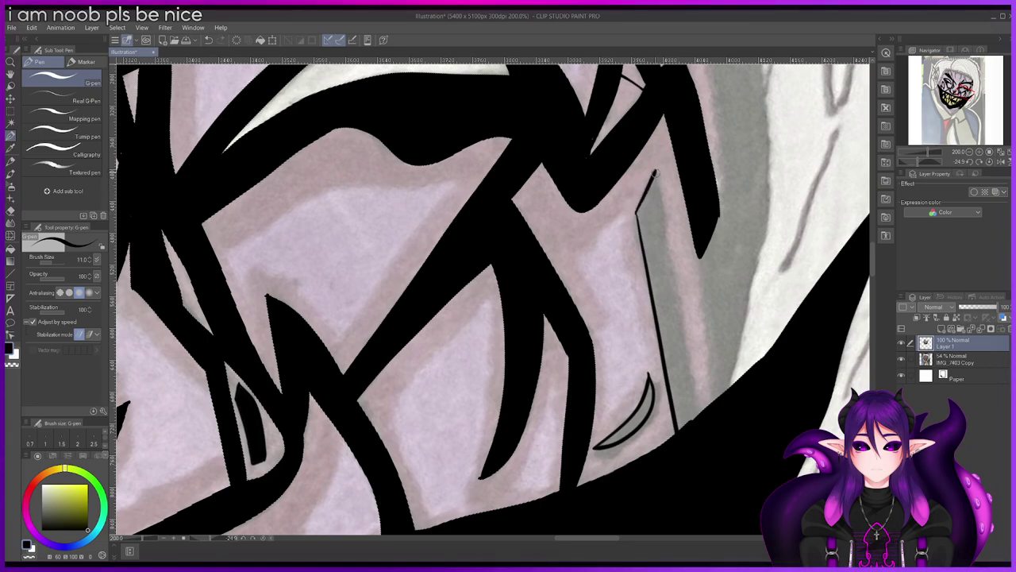
{"action": "left_click_drag", "start_coordinate": [700, 256], "coordinate": [715, 421]}
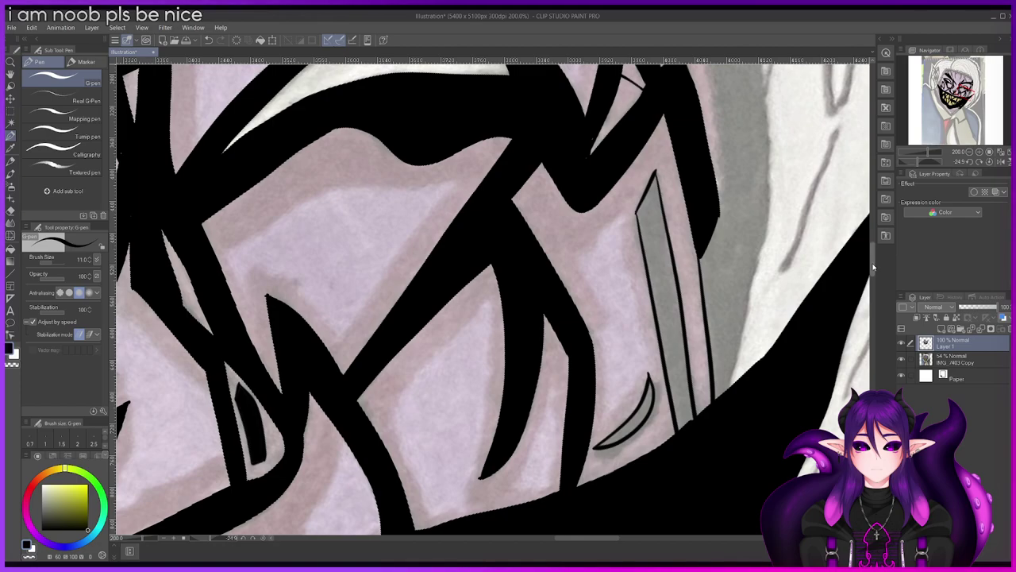
Step: Ink the inner and outer edges of the grey band along the side of the face, from the temple to the mouth
{"action": "scroll", "coordinate": [850, 273], "scroll_direction": "up", "scroll_amount": 2}
{"action": "left_click_drag", "start_coordinate": [766, 283], "coordinate": [753, 356]}
{"action": "left_click_drag", "start_coordinate": [725, 468], "coordinate": [724, 474]}
{"action": "left_click_drag", "start_coordinate": [719, 281], "coordinate": [713, 172]}
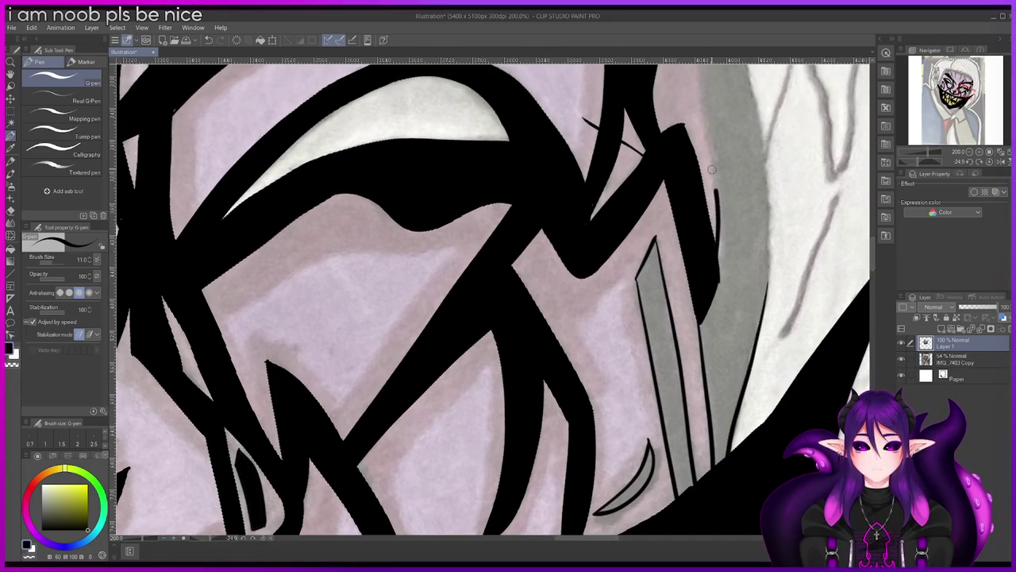
{"action": "scroll", "coordinate": [874, 262], "scroll_direction": "up", "scroll_amount": 3}
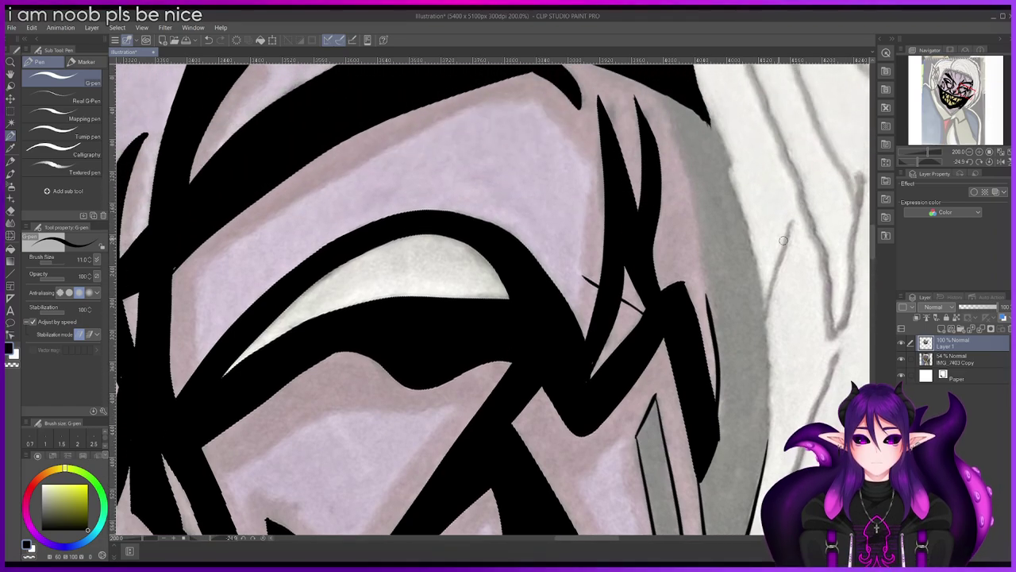
{"action": "left_click_drag", "start_coordinate": [696, 228], "coordinate": [709, 274]}
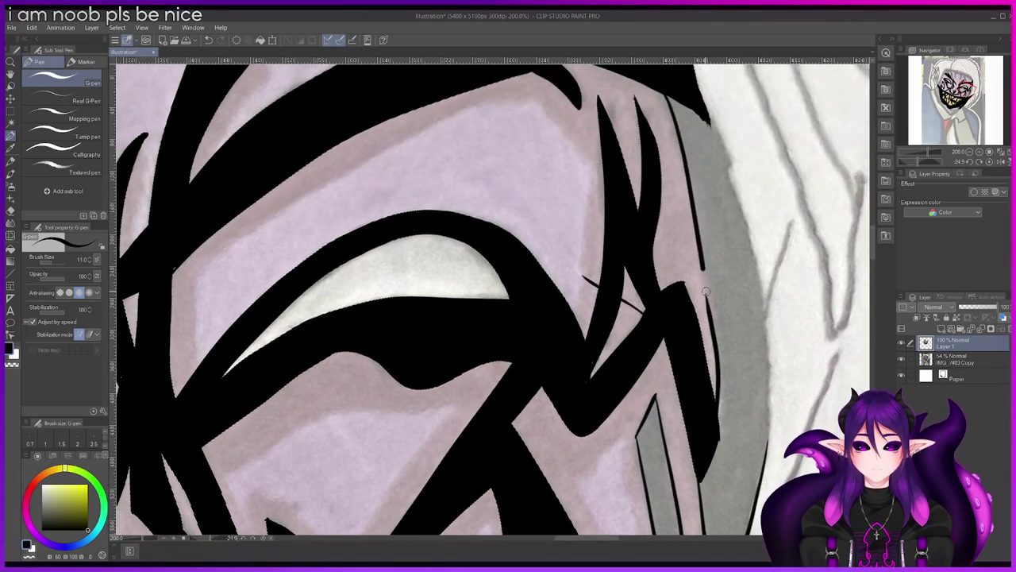
{"action": "left_click_drag", "start_coordinate": [717, 136], "coordinate": [731, 182]}
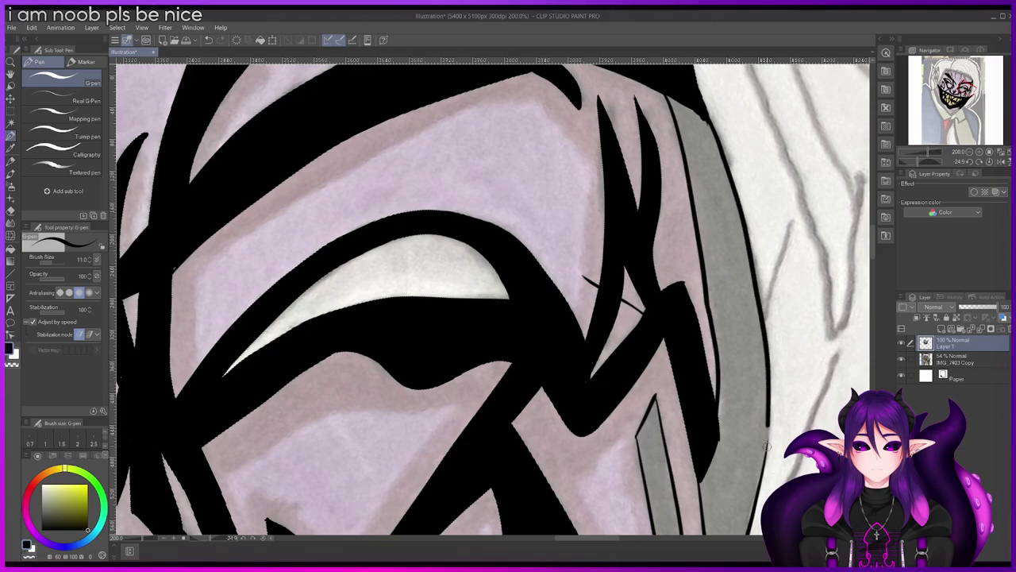
{"action": "scroll", "coordinate": [750, 499], "scroll_direction": "down", "scroll_amount": 3}
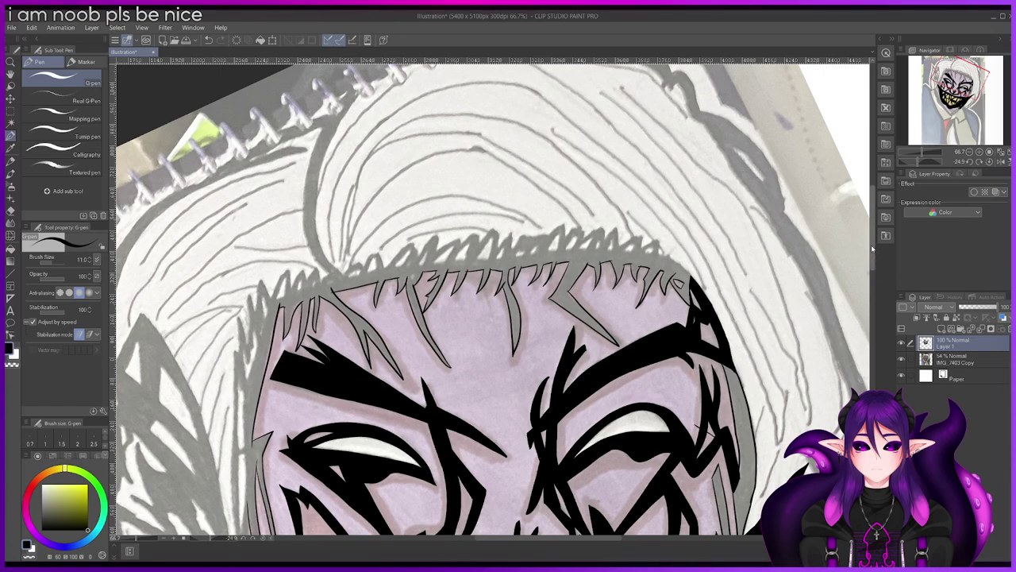
Step: Fill the outlined grey band along the side of the face and the shading shapes beside it with black
{"action": "scroll", "coordinate": [492, 302], "scroll_direction": "down", "scroll_amount": 5}
{"action": "key", "text": "g"}
{"action": "key", "text": "g"}
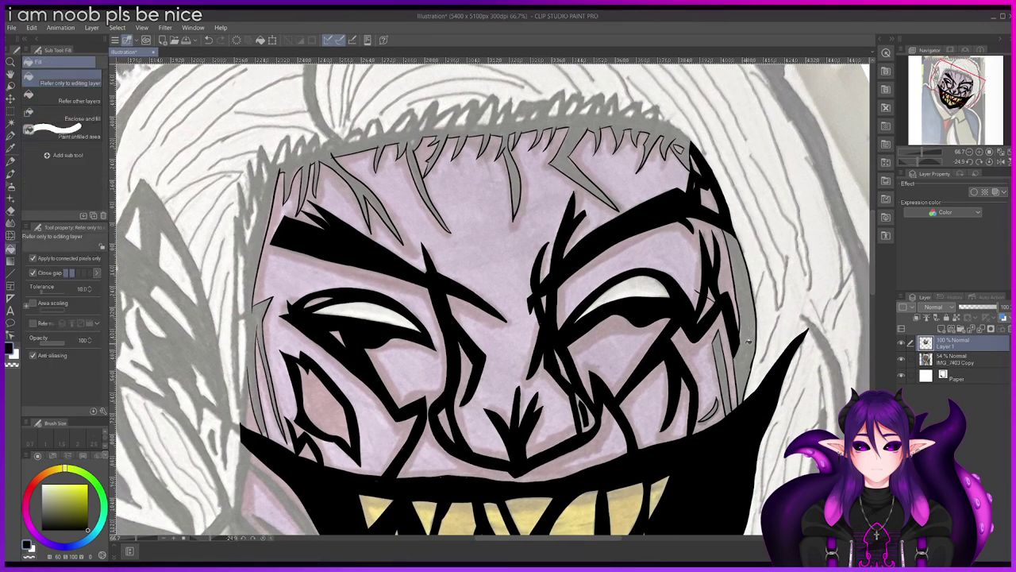
{"action": "left_click", "coordinate": [750, 345]}
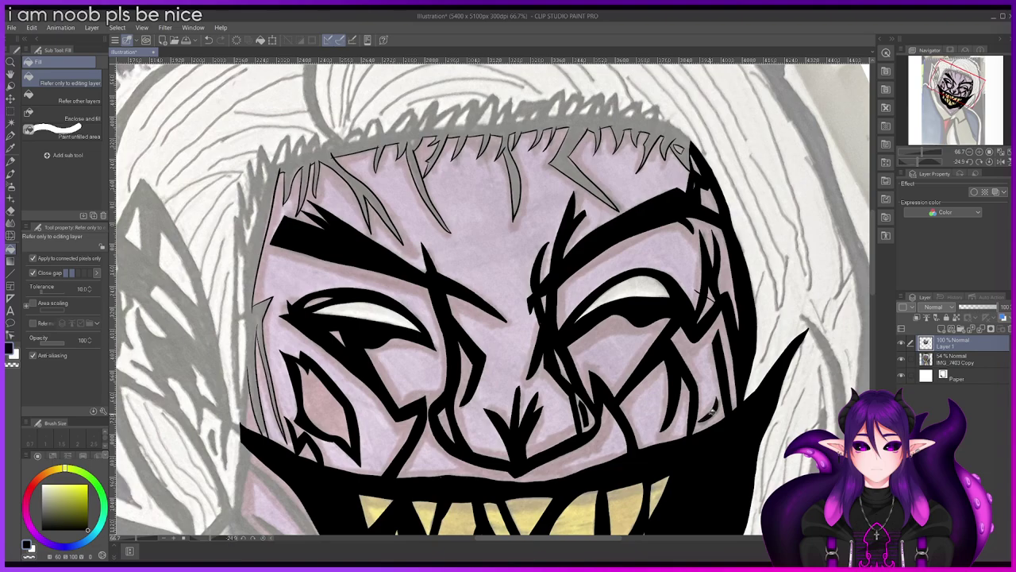
Step: Erase the stray thin line crossing the pointed marks beside the outer corner of the eye, using an enlarged hard eraser
{"action": "scroll", "coordinate": [720, 404], "scroll_direction": "down", "scroll_amount": 1}
{"action": "scroll", "coordinate": [719, 404], "scroll_direction": "up", "scroll_amount": 2}
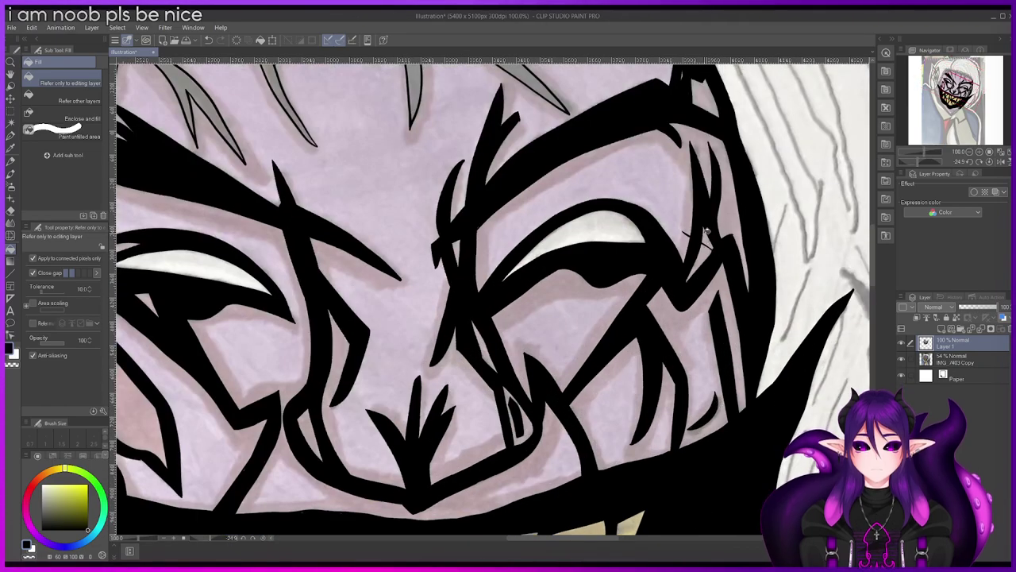
{"action": "scroll", "coordinate": [707, 244], "scroll_direction": "up", "scroll_amount": 1}
{"action": "scroll", "coordinate": [707, 243], "scroll_direction": "up", "scroll_amount": 3}
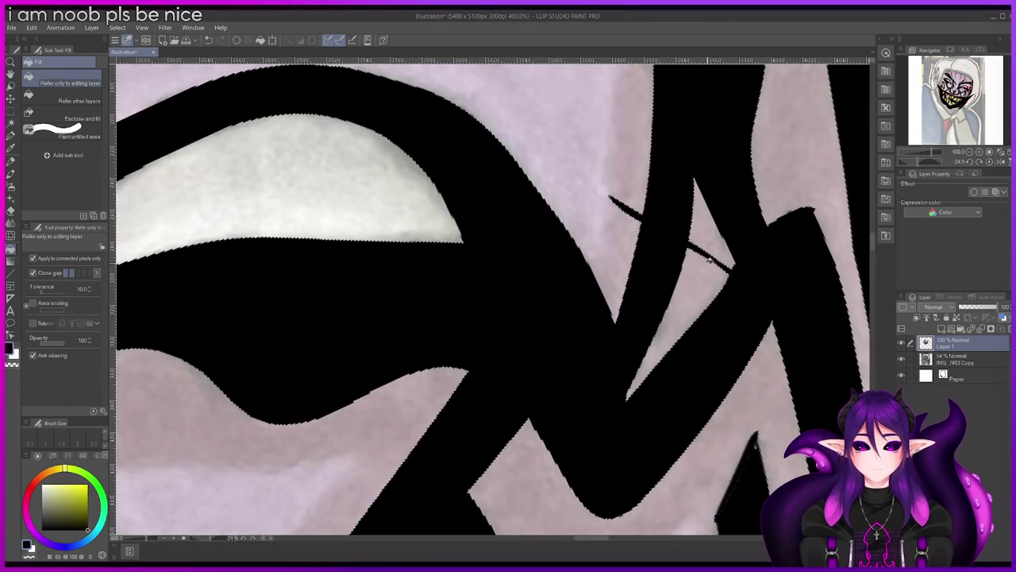
{"action": "key", "text": "e"}
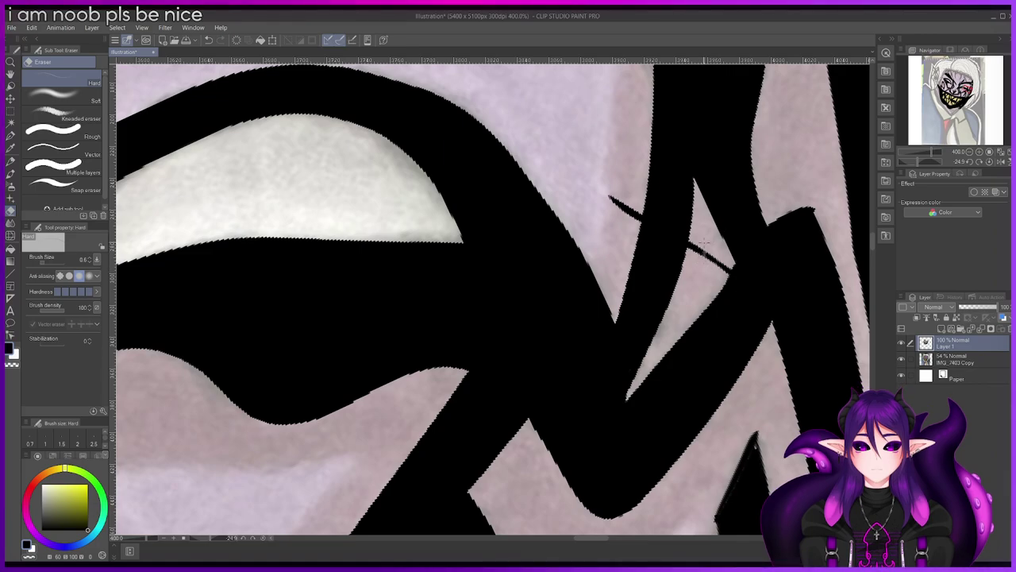
{"action": "scroll", "coordinate": [705, 240], "scroll_direction": "up", "scroll_amount": 2}
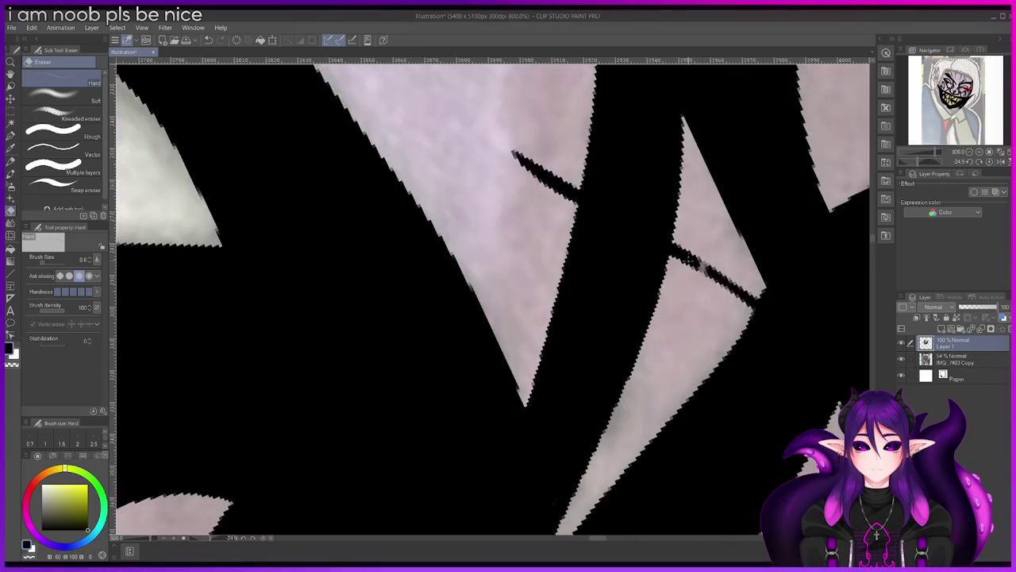
{"action": "left_click_drag", "start_coordinate": [43, 265], "coordinate": [49, 265]}
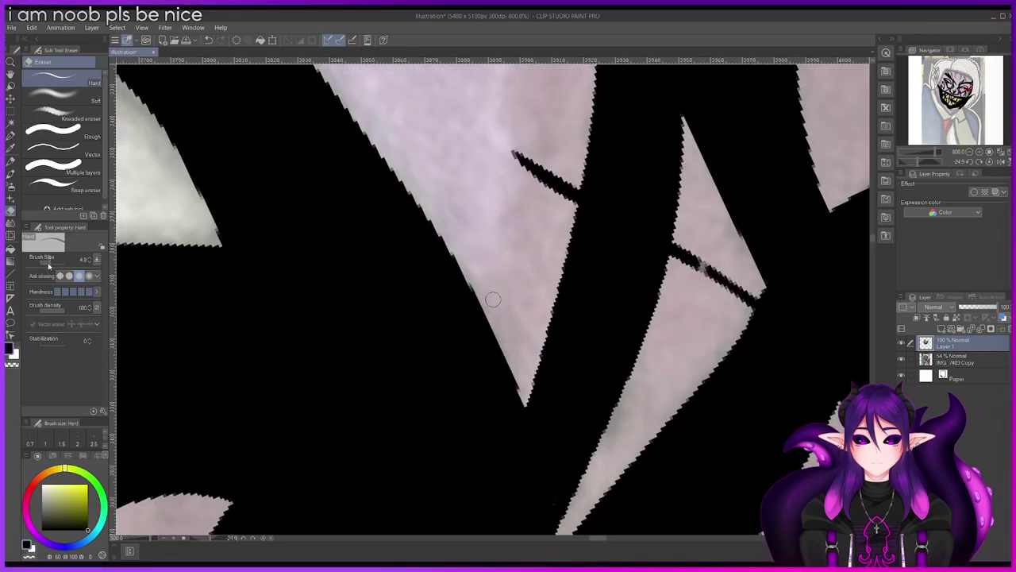
{"action": "mouse_move", "coordinate": [702, 272]}
{"action": "left_mouse_down"}
{"action": "mouse_move", "coordinate": [700, 242]}
{"action": "mouse_move", "coordinate": [686, 296]}
{"action": "mouse_move", "coordinate": [694, 246]}
{"action": "mouse_move", "coordinate": [691, 234]}
{"action": "mouse_move", "coordinate": [677, 282]}
{"action": "mouse_move", "coordinate": [682, 236]}
{"action": "mouse_move", "coordinate": [672, 279]}
{"action": "mouse_move", "coordinate": [676, 253]}
{"action": "mouse_move", "coordinate": [690, 262]}
{"action": "mouse_move", "coordinate": [710, 251]}
{"action": "mouse_move", "coordinate": [714, 308]}
{"action": "mouse_move", "coordinate": [729, 277]}
{"action": "left_mouse_up"}
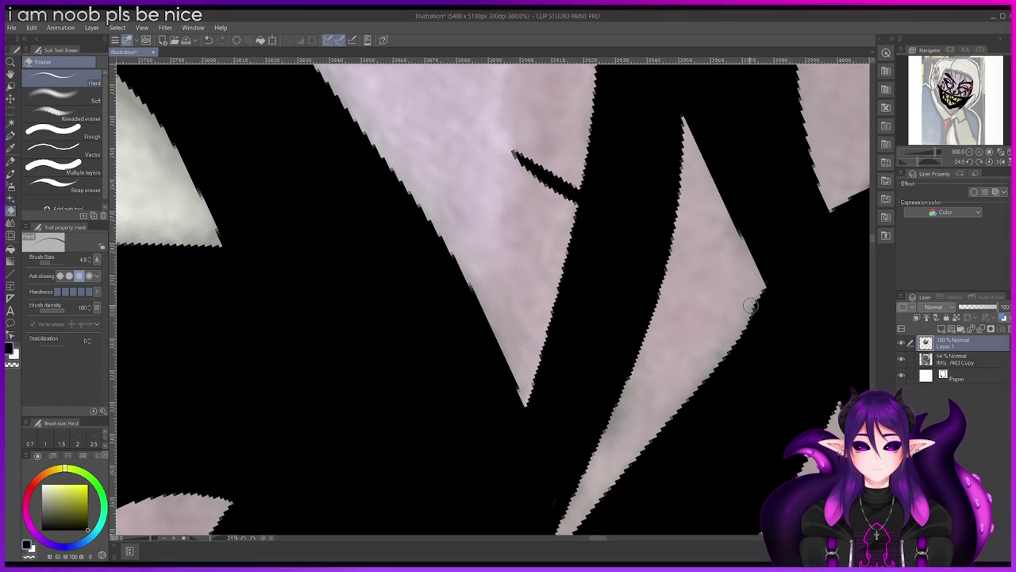
{"action": "mouse_move", "coordinate": [519, 177]}
{"action": "left_mouse_down"}
{"action": "mouse_move", "coordinate": [516, 133]}
{"action": "mouse_move", "coordinate": [531, 202]}
{"action": "mouse_move", "coordinate": [531, 151]}
{"action": "mouse_move", "coordinate": [536, 186]}
{"action": "left_mouse_up"}
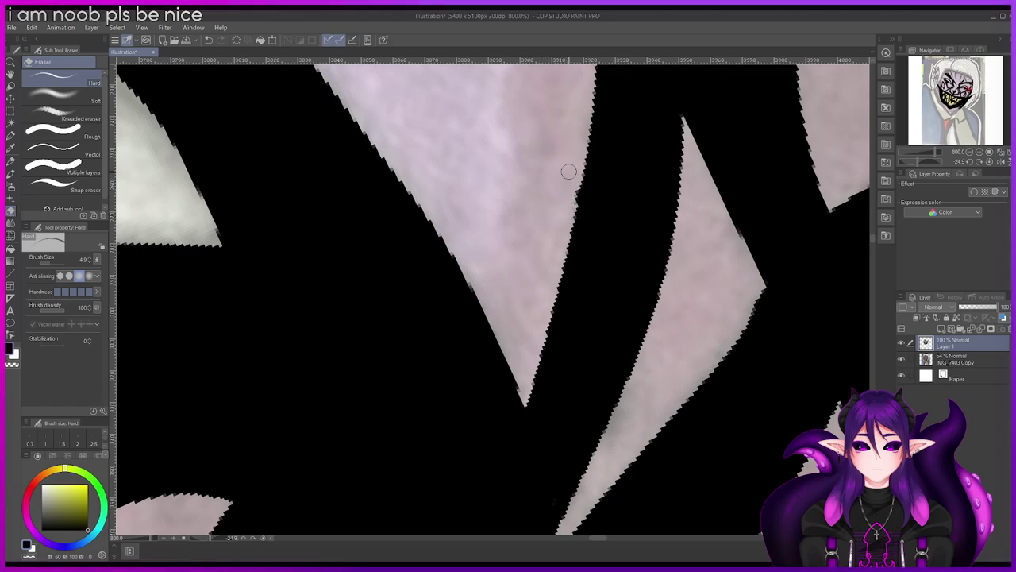
Step: Ink both edges of the short grey strand that meets the black mouth corner on the ear side of the face
{"action": "key", "text": "p"}
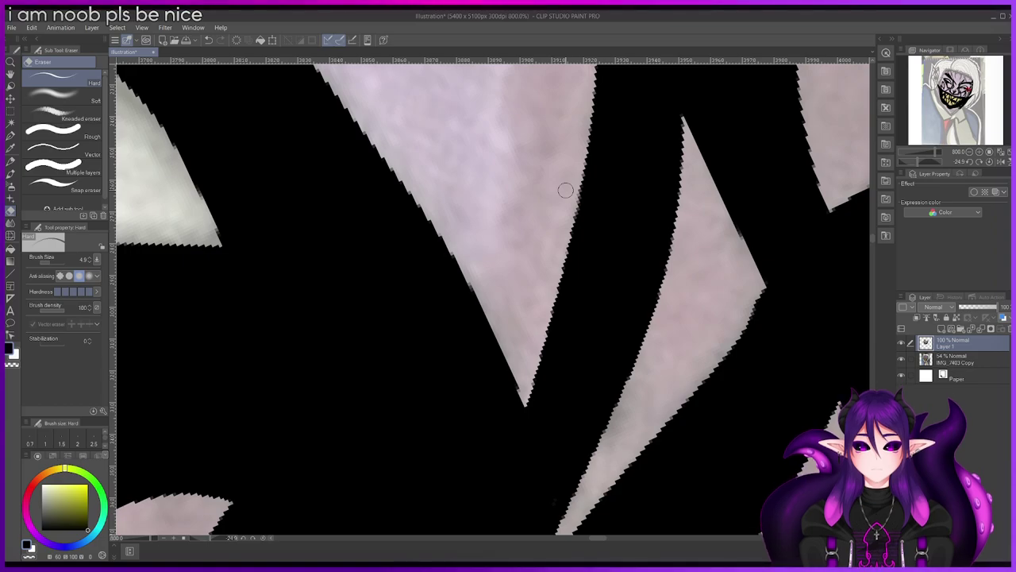
{"action": "scroll", "coordinate": [565, 190], "scroll_direction": "down", "scroll_amount": 10}
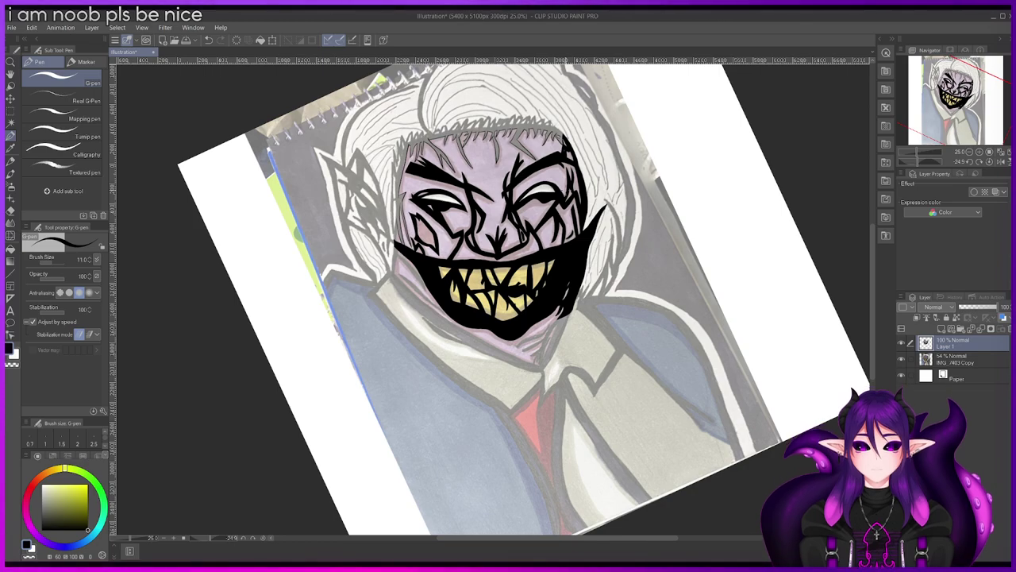
{"action": "scroll", "coordinate": [566, 191], "scroll_direction": "up", "scroll_amount": 2}
{"action": "scroll", "coordinate": [210, 284], "scroll_direction": "down", "scroll_amount": 1}
{"action": "scroll", "coordinate": [210, 284], "scroll_direction": "up", "scroll_amount": 3}
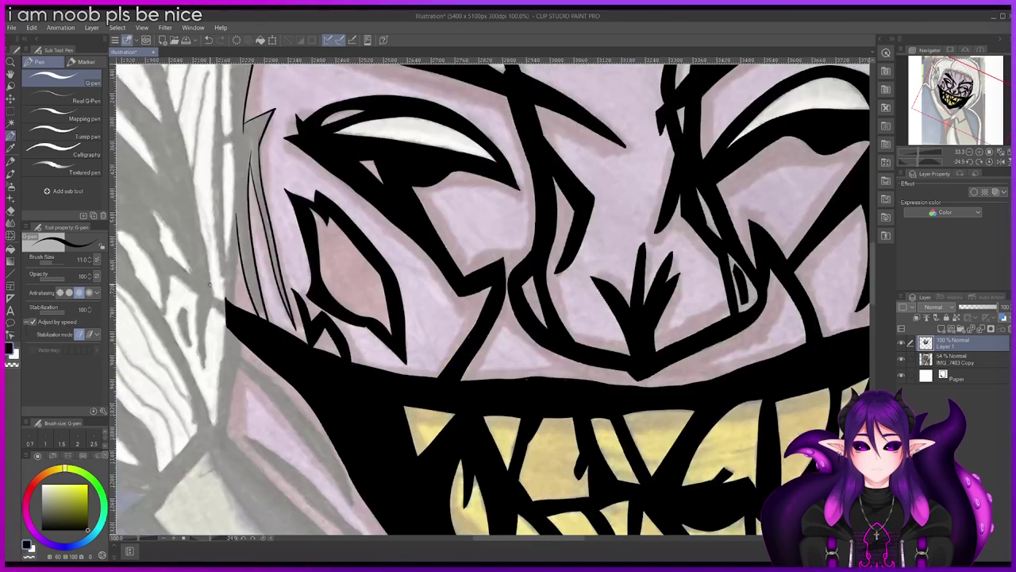
{"action": "scroll", "coordinate": [225, 307], "scroll_direction": "up", "scroll_amount": 4}
{"action": "left_click_drag", "start_coordinate": [251, 108], "coordinate": [231, 306]}
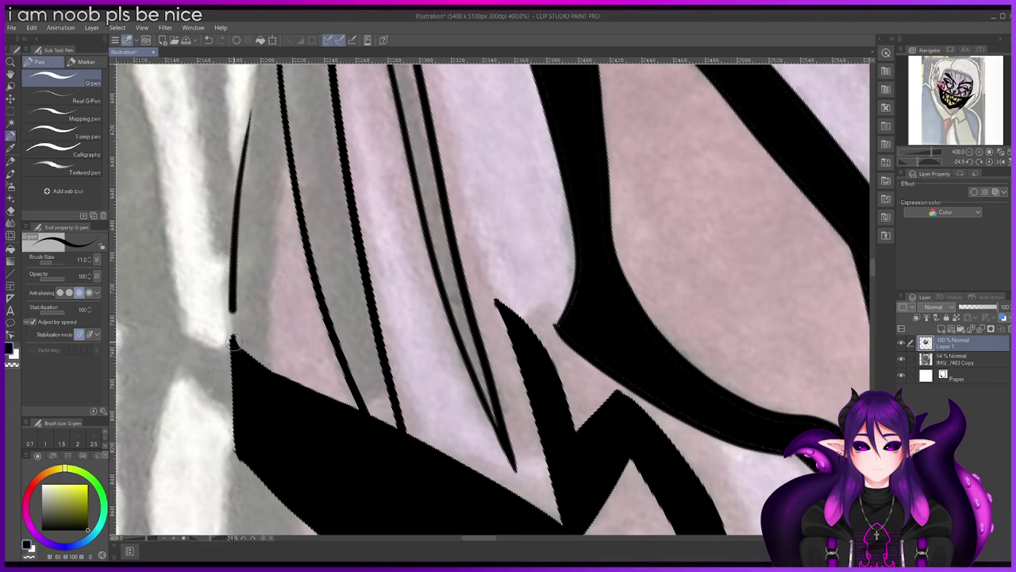
{"action": "left_click_drag", "start_coordinate": [285, 162], "coordinate": [268, 332]}
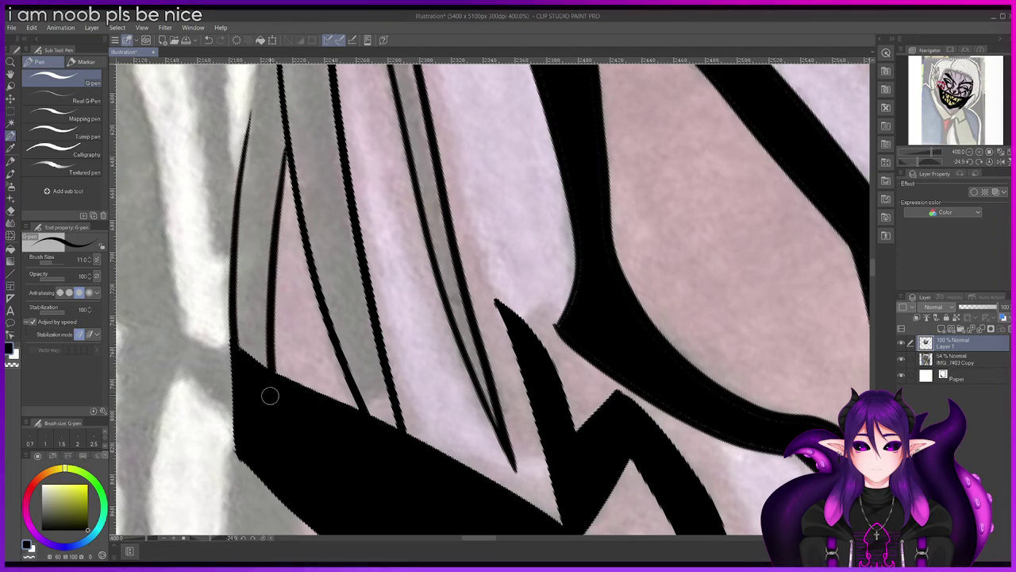
Step: Ink the outer edge of the grey hair band upward from the cheek past the eye, redoing strokes until the line is clean
{"action": "left_click_drag", "start_coordinate": [873, 271], "coordinate": [874, 258]}
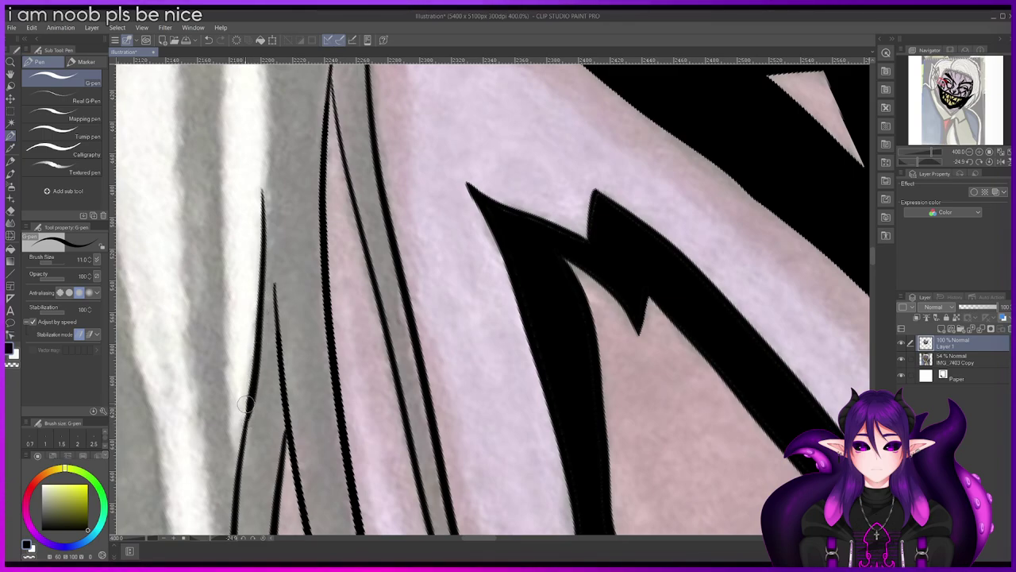
{"action": "scroll", "coordinate": [864, 254], "scroll_direction": "up", "scroll_amount": 3}
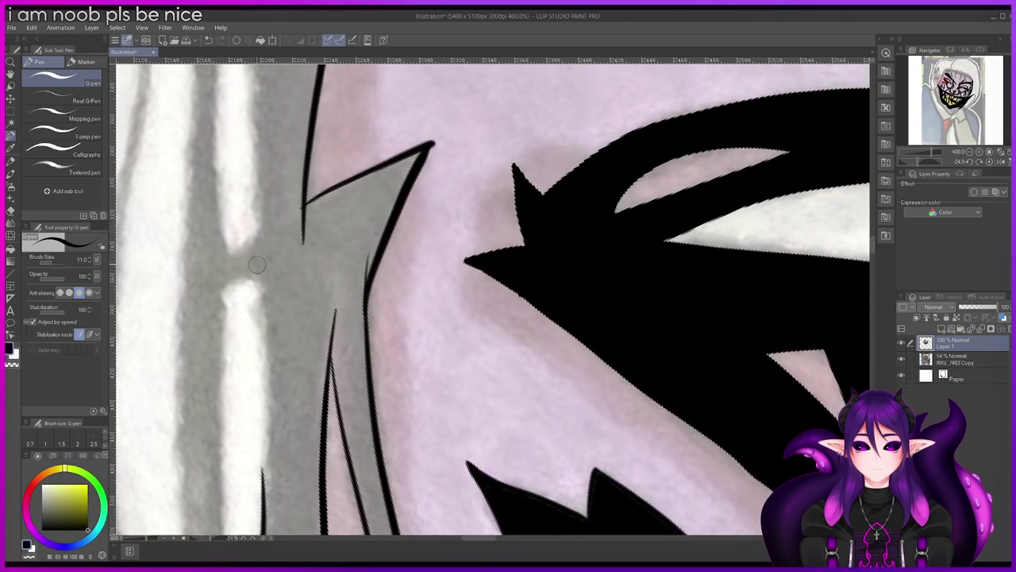
{"action": "left_click_drag", "start_coordinate": [268, 385], "coordinate": [265, 476]}
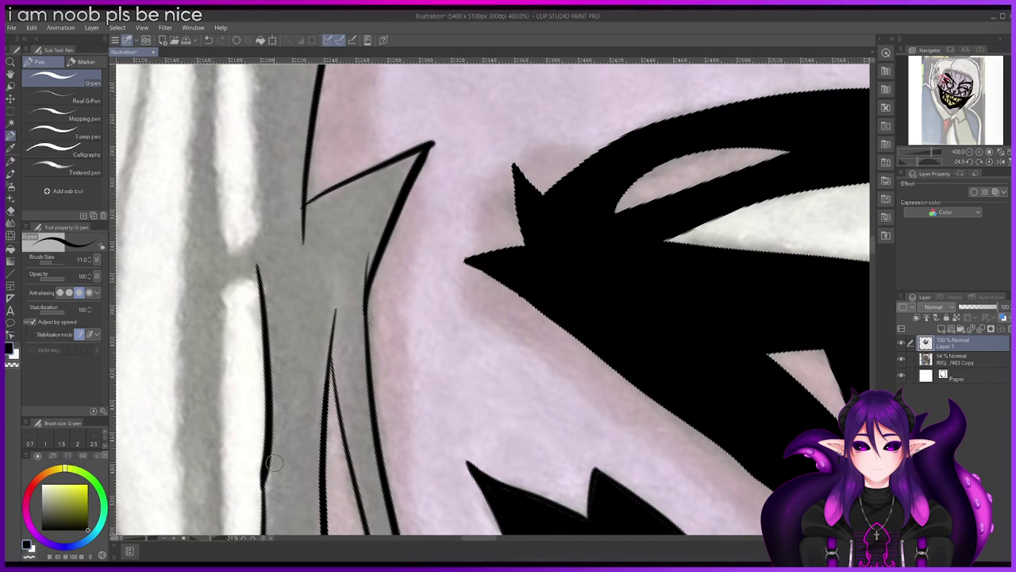
{"action": "key", "text": "ctrl+z"}
{"action": "mouse_move", "coordinate": [262, 265]}
{"action": "left_mouse_down"}
{"action": "mouse_move", "coordinate": [265, 497]}
{"action": "mouse_move", "coordinate": [266, 405]}
{"action": "left_mouse_up"}
{"action": "key", "text": "ctrl+z"}
{"action": "left_click_drag", "start_coordinate": [261, 269], "coordinate": [269, 516]}
{"action": "mouse_move", "coordinate": [259, 267]}
{"action": "left_mouse_down"}
{"action": "mouse_move", "coordinate": [226, 289]}
{"action": "mouse_move", "coordinate": [261, 234]}
{"action": "mouse_move", "coordinate": [261, 179]}
{"action": "mouse_move", "coordinate": [259, 266]}
{"action": "left_mouse_up"}
{"action": "key", "text": "ctrl+z"}
{"action": "key", "text": "ctrl+z"}
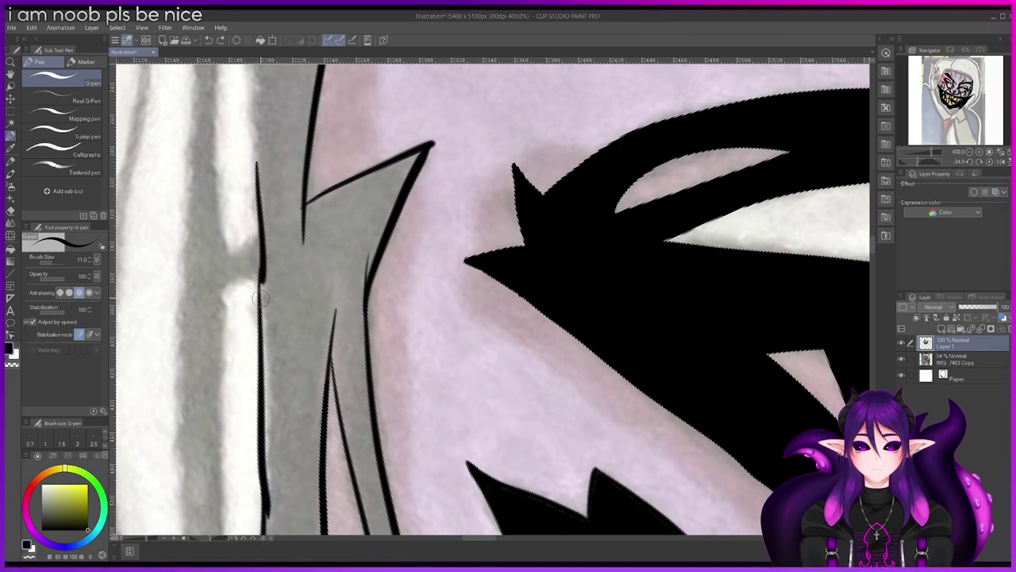
{"action": "key", "text": "ctrl+z"}
{"action": "left_click_drag", "start_coordinate": [255, 213], "coordinate": [261, 362]}
{"action": "key", "text": "ctrl+z"}
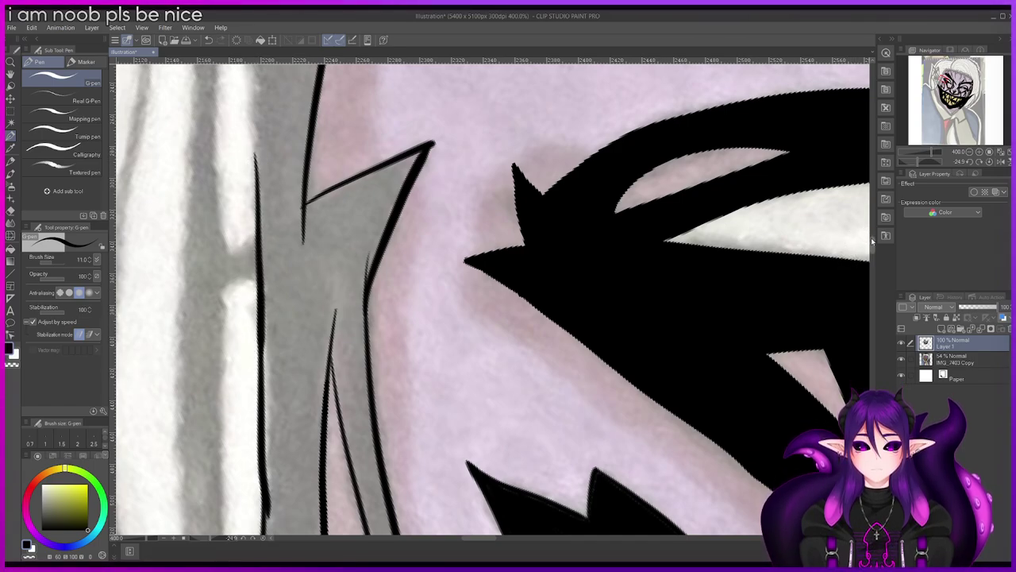
Step: Extend the hair band's outer edge upward from eye level to just below the eyebrow with one long stroke
{"action": "scroll", "coordinate": [816, 235], "scroll_direction": "up", "scroll_amount": 5}
{"action": "left_click_drag", "start_coordinate": [255, 108], "coordinate": [255, 170]}
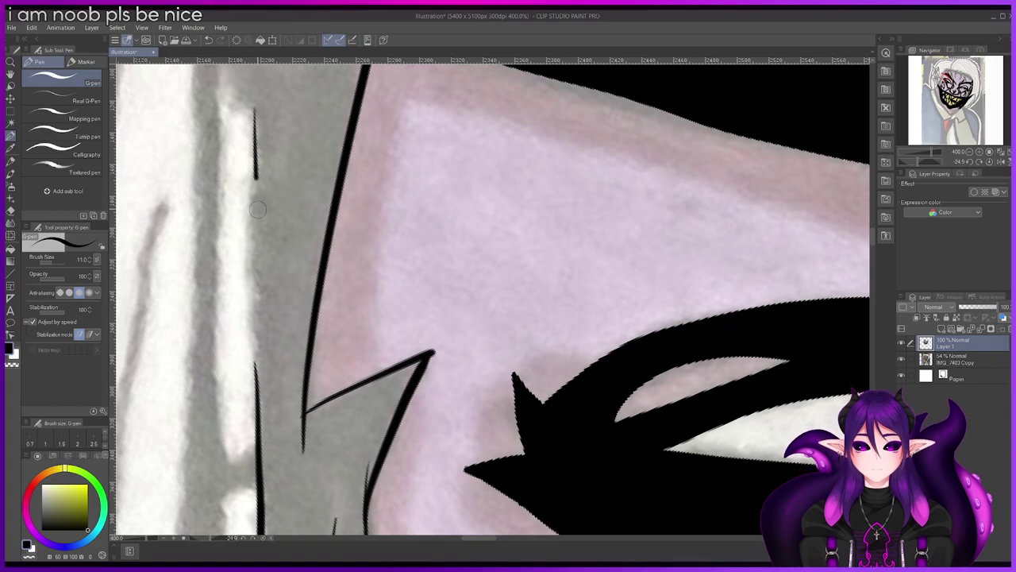
{"action": "key", "text": "ctrl+z"}
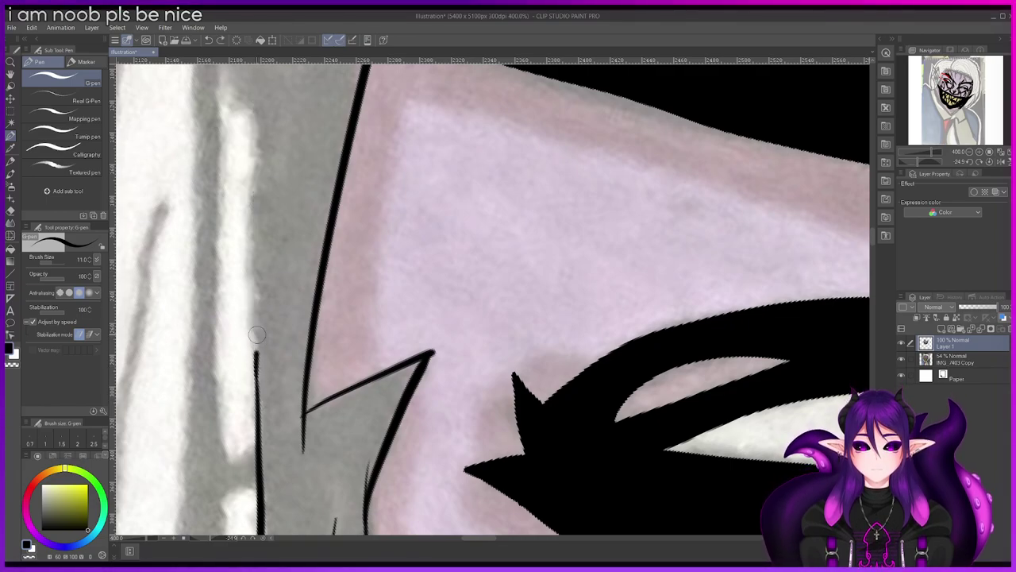
{"action": "left_click_drag", "start_coordinate": [252, 189], "coordinate": [255, 353]}
{"action": "key", "text": "ctrl+z"}
{"action": "left_click_drag", "start_coordinate": [255, 105], "coordinate": [258, 393]}
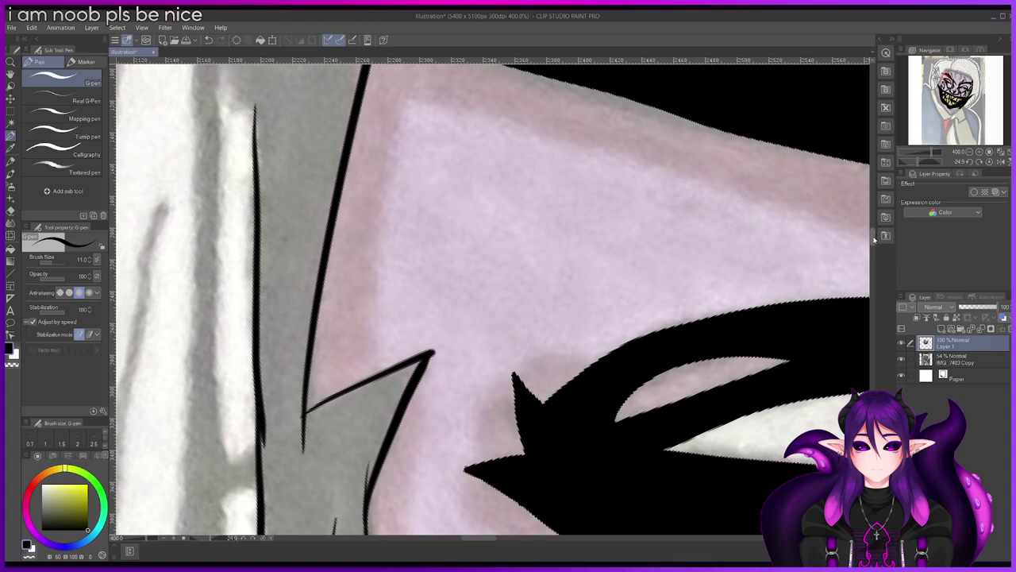
Step: Continue the hair band's outer edge past the eyebrow, adding a small step where it bends toward the hairline spikes
{"action": "scroll", "coordinate": [861, 236], "scroll_direction": "up", "scroll_amount": 5}
{"action": "mouse_move", "coordinate": [258, 324]}
{"action": "left_mouse_down"}
{"action": "mouse_move", "coordinate": [290, 226]}
{"action": "mouse_move", "coordinate": [256, 335]}
{"action": "mouse_move", "coordinate": [322, 147]}
{"action": "left_mouse_up"}
{"action": "key", "text": "ctrl+z"}
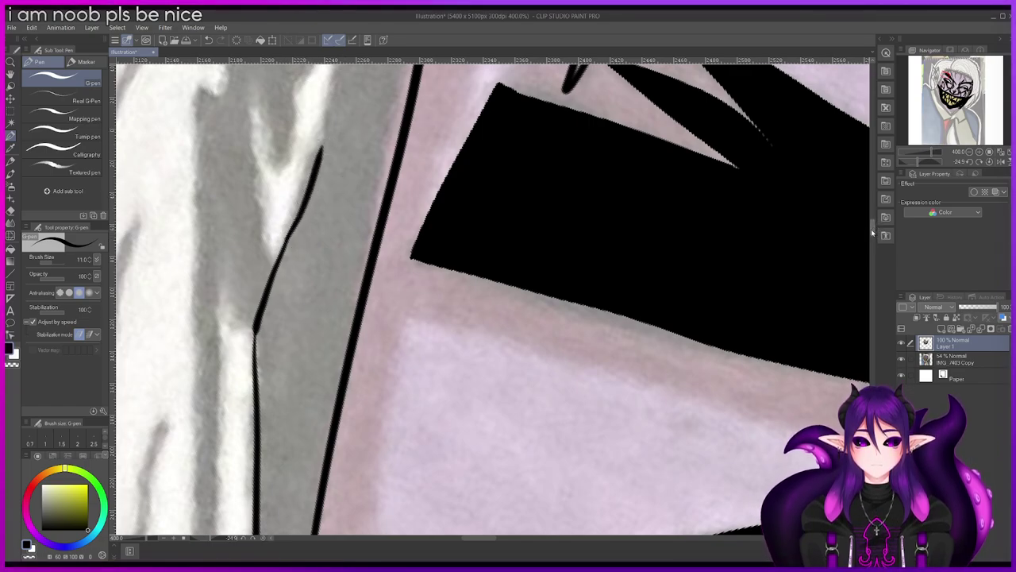
{"action": "scroll", "coordinate": [336, 281], "scroll_direction": "up", "scroll_amount": 5}
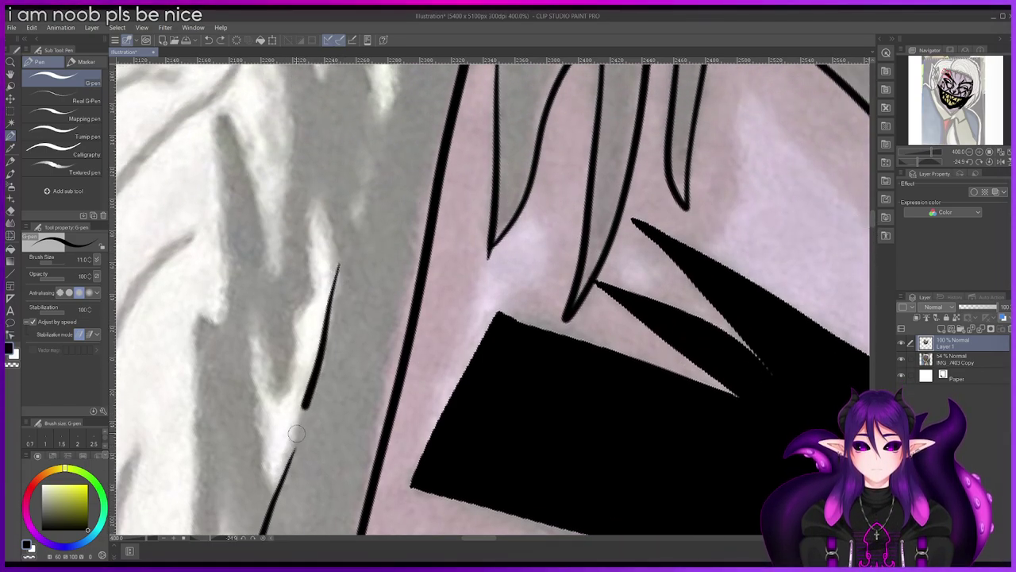
{"action": "key", "text": "ctrl+z"}
{"action": "mouse_move", "coordinate": [281, 488]}
{"action": "left_mouse_down"}
{"action": "mouse_move", "coordinate": [326, 345]}
{"action": "mouse_move", "coordinate": [340, 230]}
{"action": "left_mouse_up"}
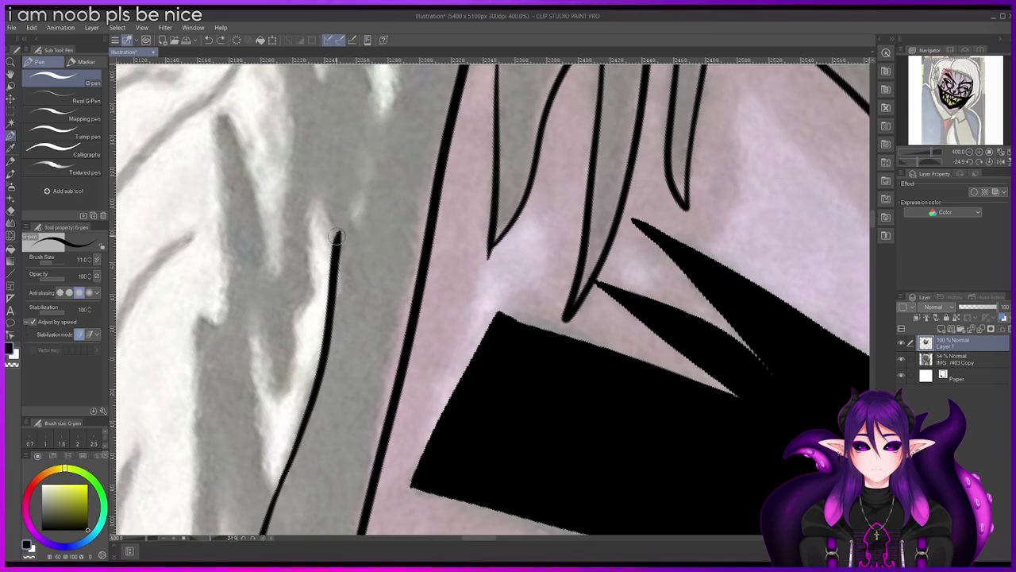
{"action": "left_click_drag", "start_coordinate": [370, 223], "coordinate": [401, 89]}
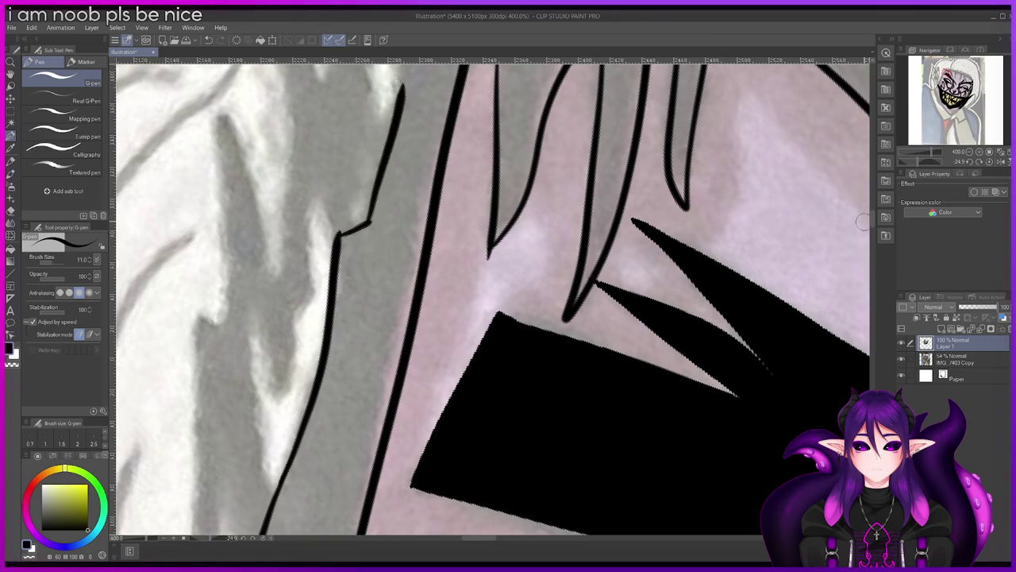
Step: Outline the first tall spike at the corner of the hairline and the long triangular white gap inside it
{"action": "scroll", "coordinate": [872, 225], "scroll_direction": "up", "scroll_amount": 5}
{"action": "mouse_move", "coordinate": [399, 387]}
{"action": "left_mouse_down"}
{"action": "mouse_move", "coordinate": [451, 213]}
{"action": "mouse_move", "coordinate": [528, 105]}
{"action": "mouse_move", "coordinate": [533, 139]}
{"action": "left_mouse_up"}
{"action": "left_click_drag", "start_coordinate": [536, 238], "coordinate": [539, 252]}
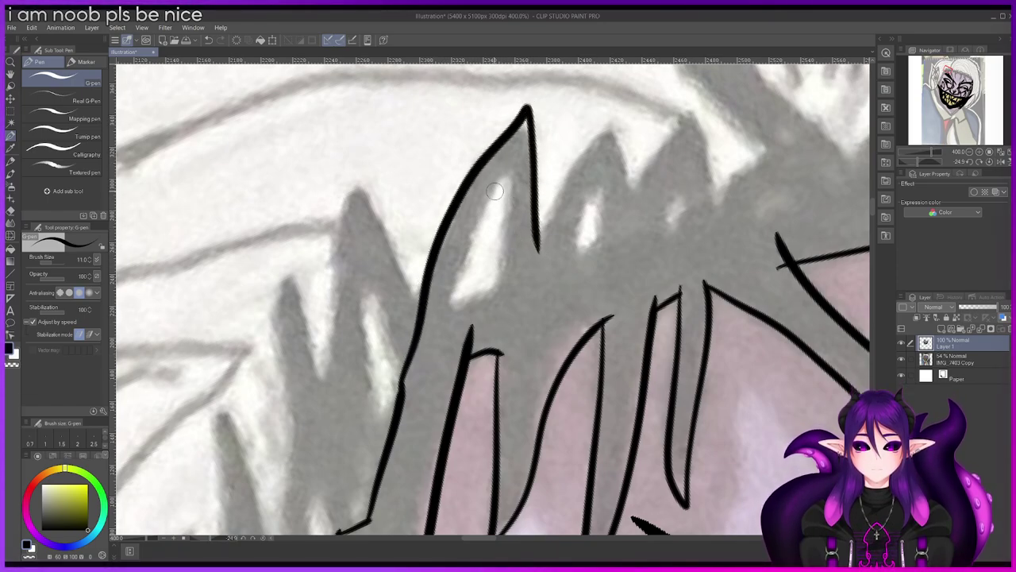
{"action": "left_click_drag", "start_coordinate": [503, 174], "coordinate": [477, 237]}
{"action": "key", "text": "ctrl+z"}
{"action": "mouse_move", "coordinate": [502, 169]}
{"action": "left_mouse_down"}
{"action": "mouse_move", "coordinate": [445, 310]}
{"action": "mouse_move", "coordinate": [503, 297]}
{"action": "left_mouse_up"}
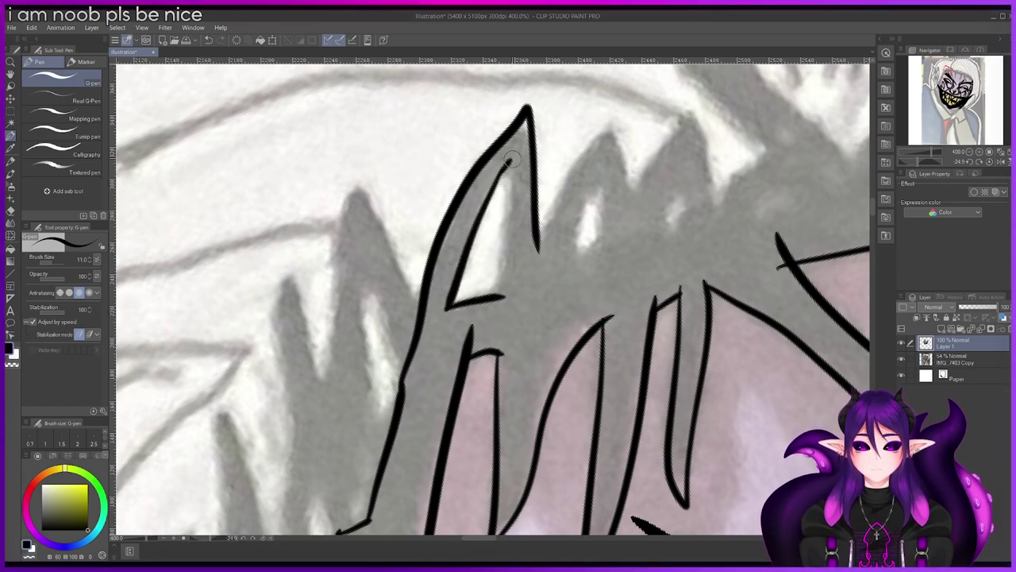
{"action": "left_click_drag", "start_coordinate": [512, 162], "coordinate": [505, 318]}
Step: Outline the second hairline spike and the narrow triangular white gap inside it
{"action": "left_click_drag", "start_coordinate": [538, 246], "coordinate": [612, 121]}
{"action": "key", "text": "ctrl+z"}
{"action": "mouse_move", "coordinate": [538, 248]}
{"action": "left_mouse_down"}
{"action": "mouse_move", "coordinate": [566, 184]}
{"action": "mouse_move", "coordinate": [625, 116]}
{"action": "mouse_move", "coordinate": [615, 139]}
{"action": "mouse_move", "coordinate": [635, 199]}
{"action": "left_mouse_up"}
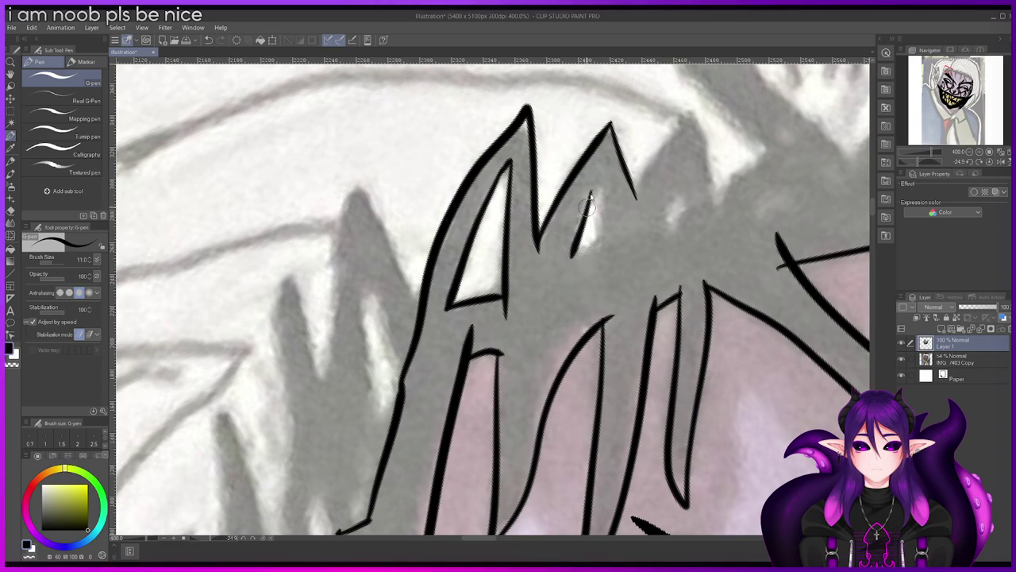
{"action": "left_click_drag", "start_coordinate": [568, 253], "coordinate": [602, 246]}
{"action": "left_click_drag", "start_coordinate": [597, 181], "coordinate": [603, 252]}
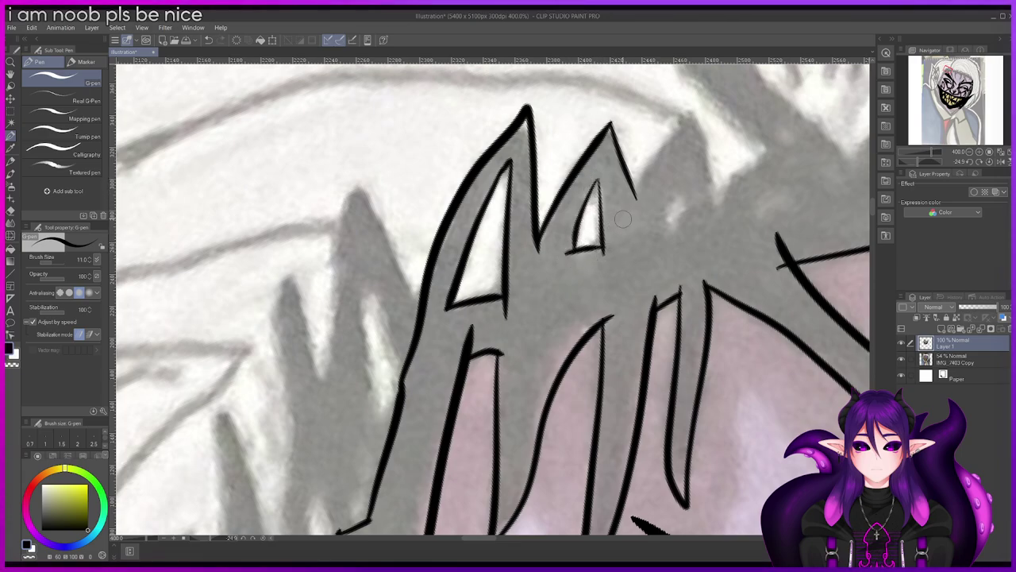
Step: Outline the third hairline spike and the low peak next to it, with a small triangular gap inside each
{"action": "left_click_drag", "start_coordinate": [634, 190], "coordinate": [690, 114]}
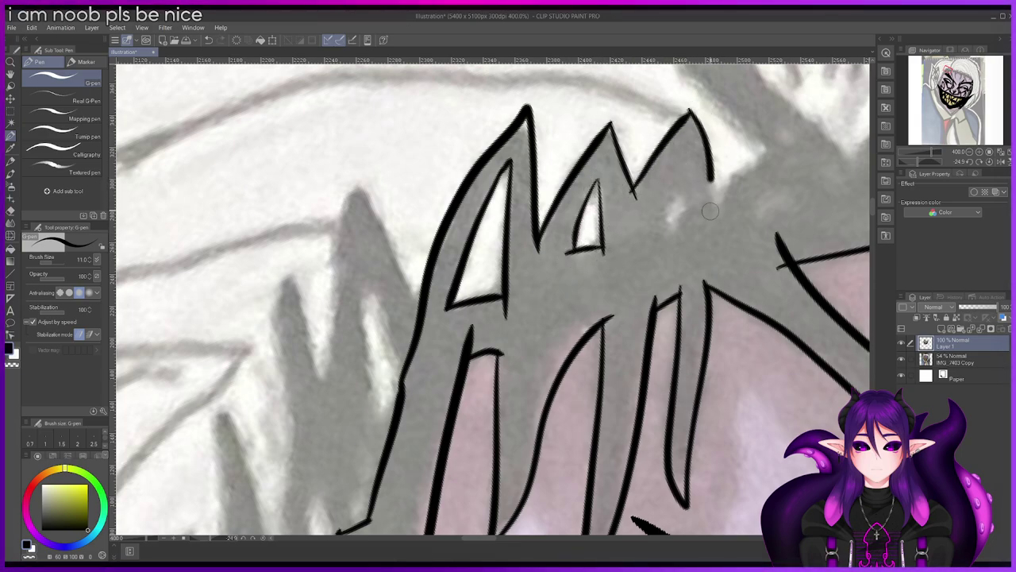
{"action": "left_click_drag", "start_coordinate": [675, 182], "coordinate": [688, 219]}
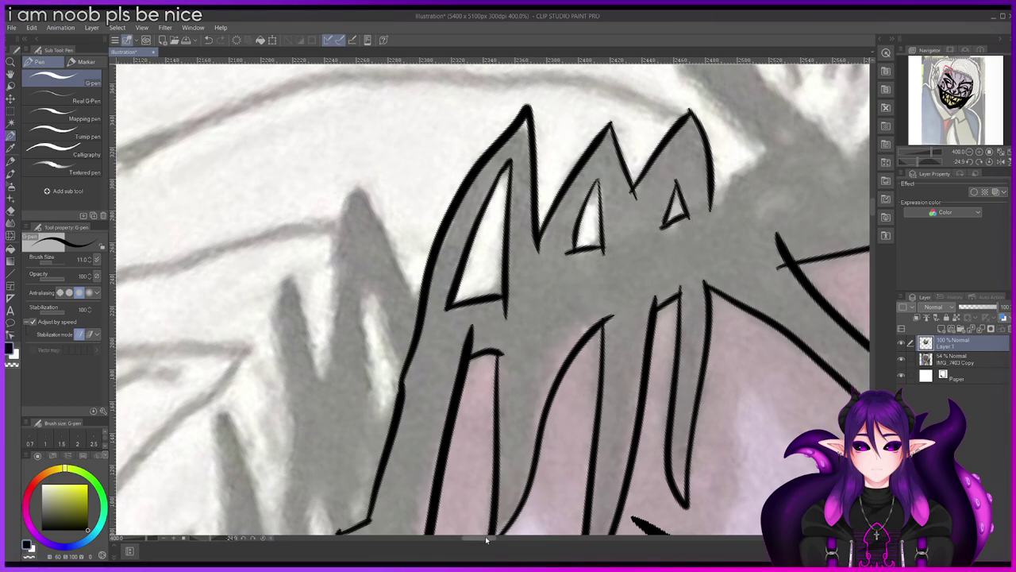
{"action": "left_click_drag", "start_coordinate": [489, 539], "coordinate": [501, 538]}
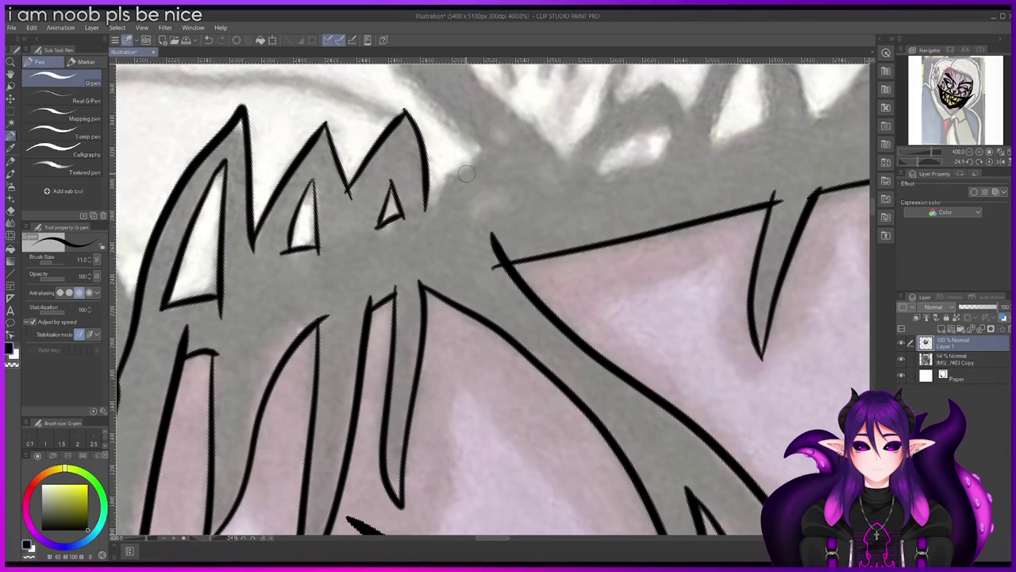
{"action": "mouse_move", "coordinate": [425, 208]}
{"action": "left_mouse_down"}
{"action": "mouse_move", "coordinate": [486, 143]}
{"action": "mouse_move", "coordinate": [596, 168]}
{"action": "left_mouse_up"}
{"action": "left_click_drag", "start_coordinate": [499, 179], "coordinate": [522, 199]}
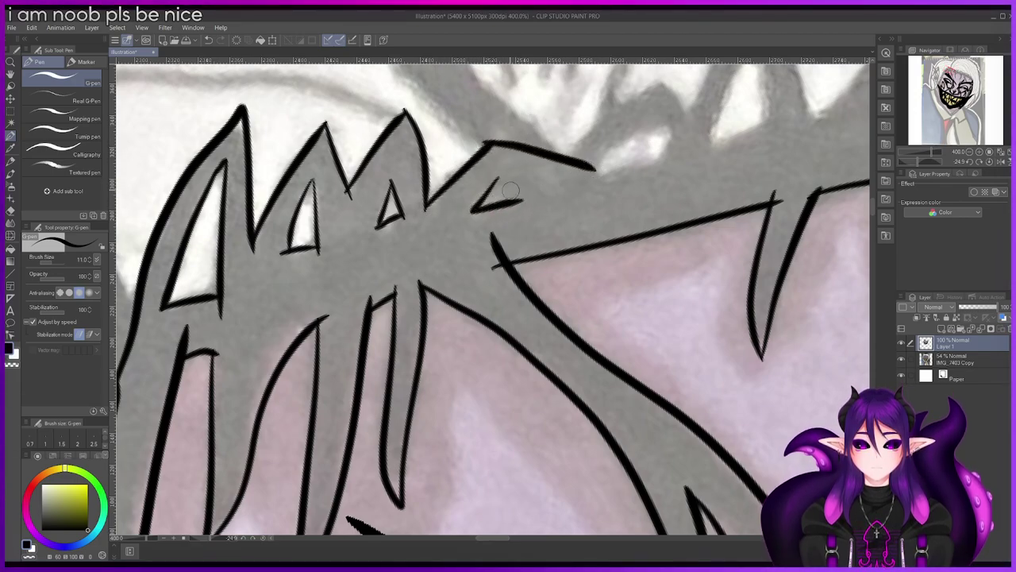
{"action": "scroll", "coordinate": [675, 283], "scroll_direction": "up", "scroll_amount": 5}
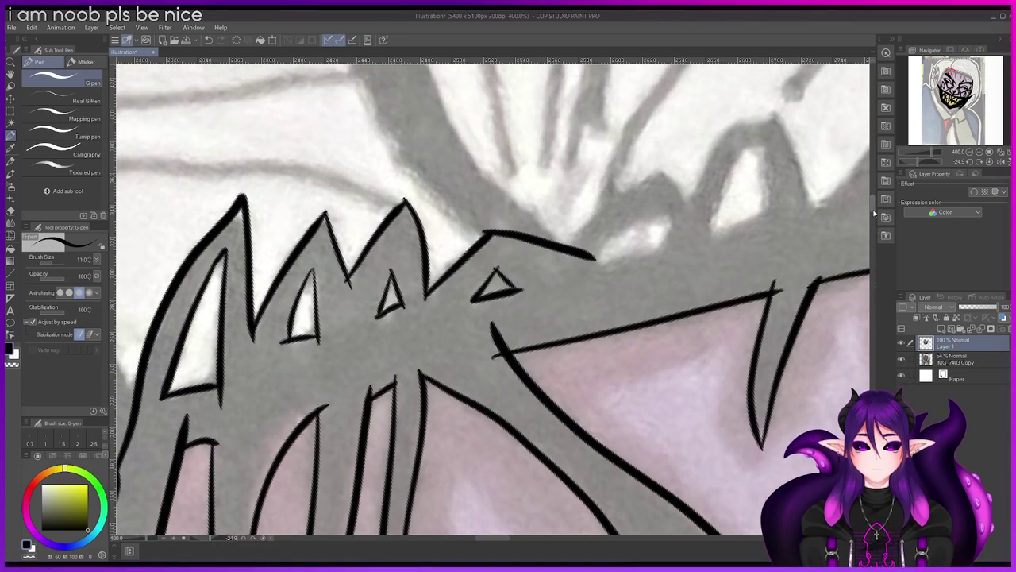
Step: Outline the hairline spike after the low peak and the small angular white gap inside it
{"action": "mouse_move", "coordinate": [565, 326]}
{"action": "left_mouse_down"}
{"action": "mouse_move", "coordinate": [680, 237]}
{"action": "mouse_move", "coordinate": [670, 257]}
{"action": "mouse_move", "coordinate": [659, 243]}
{"action": "mouse_move", "coordinate": [689, 295]}
{"action": "left_mouse_up"}
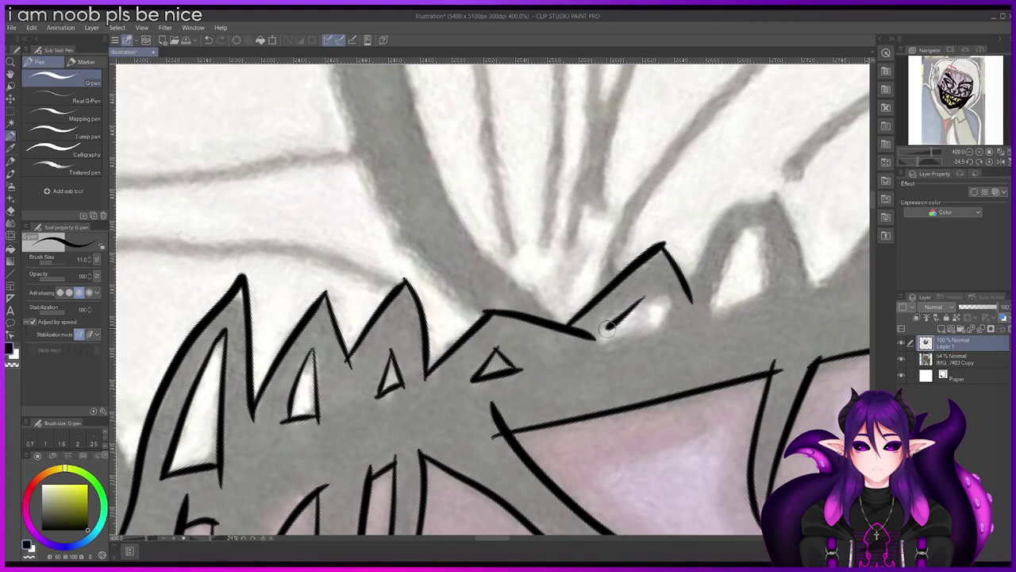
{"action": "key", "text": "ctrl+z"}
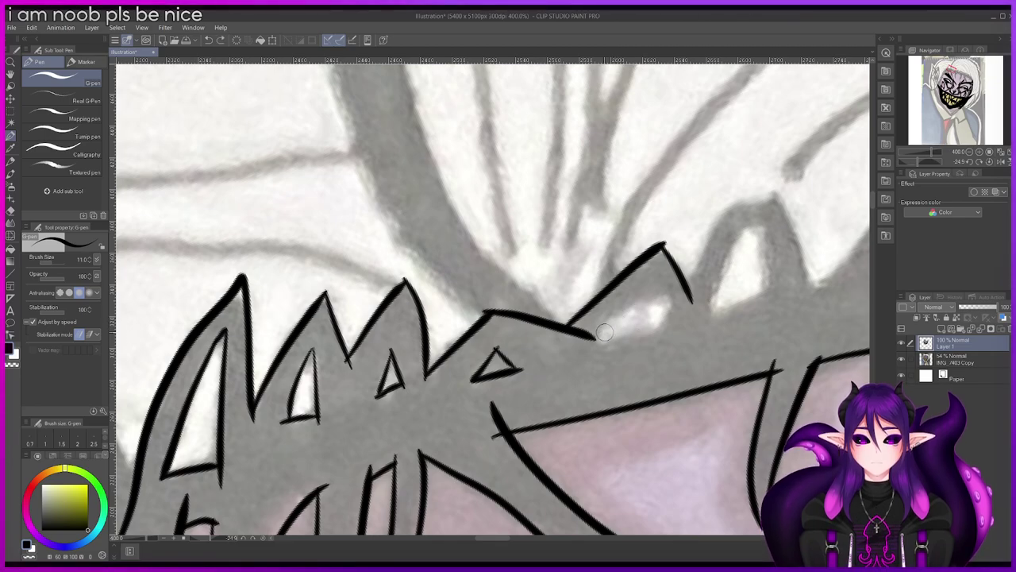
{"action": "left_click_drag", "start_coordinate": [605, 328], "coordinate": [652, 294]}
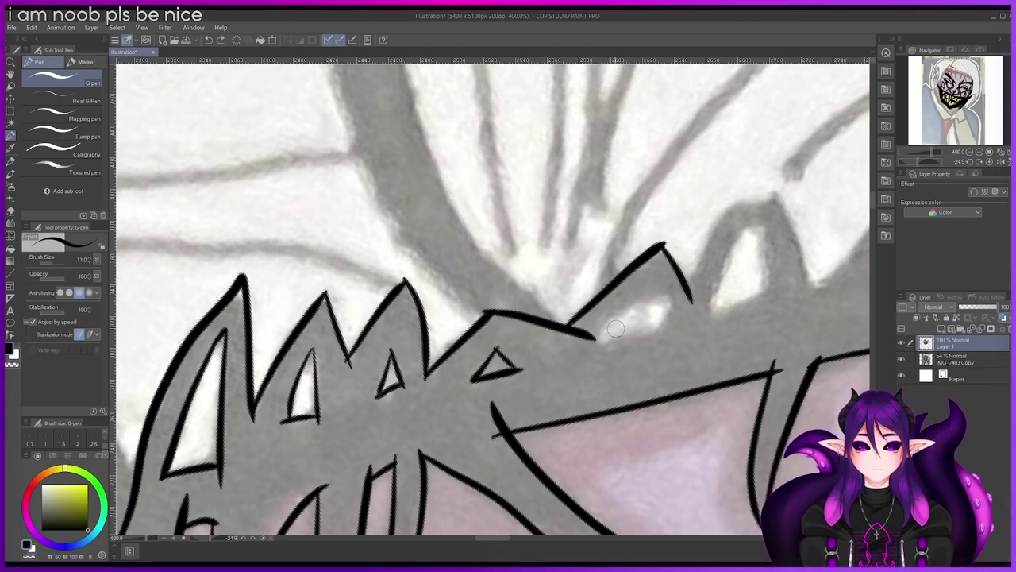
{"action": "mouse_move", "coordinate": [601, 340]}
{"action": "left_mouse_down"}
{"action": "mouse_move", "coordinate": [658, 331]}
{"action": "mouse_move", "coordinate": [671, 308]}
{"action": "mouse_move", "coordinate": [646, 298]}
{"action": "mouse_move", "coordinate": [680, 303]}
{"action": "left_mouse_up"}
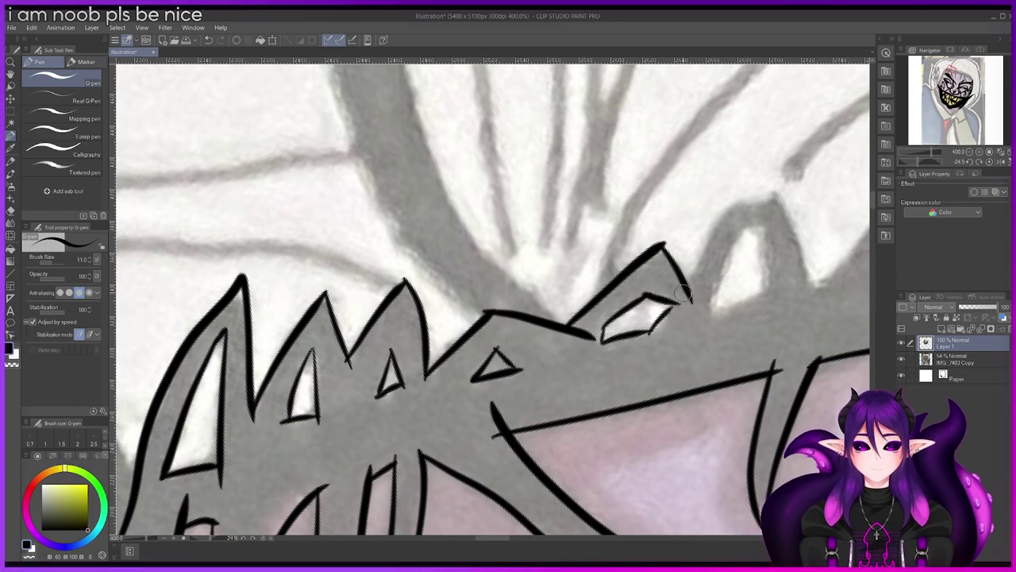
Step: Outline the neighbouring narrow flat-topped spike and the four-sided white gap inside it
{"action": "left_click_drag", "start_coordinate": [503, 541], "coordinate": [516, 541]}
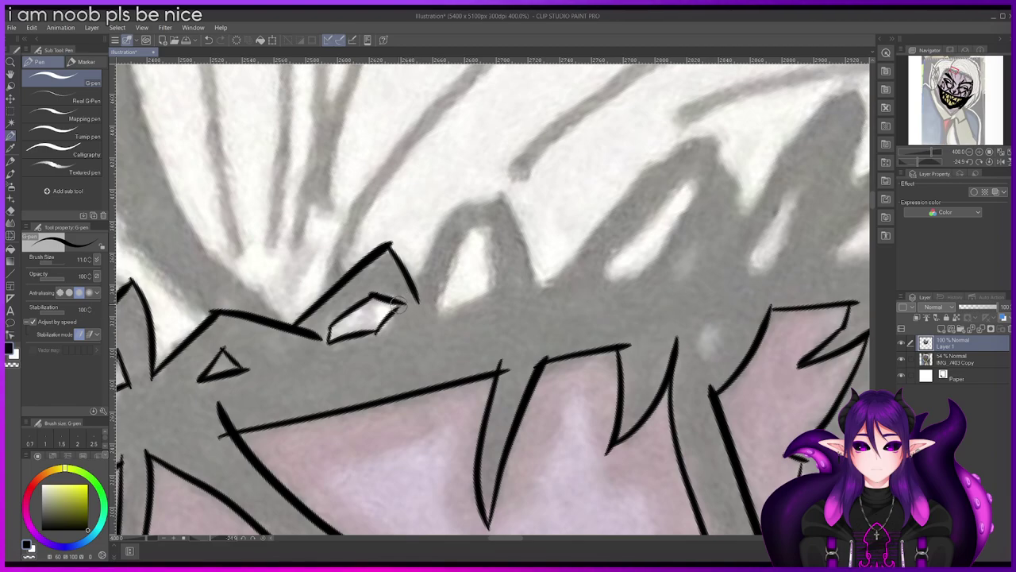
{"action": "mouse_move", "coordinate": [413, 283]}
{"action": "left_mouse_down"}
{"action": "mouse_move", "coordinate": [432, 251]}
{"action": "mouse_move", "coordinate": [532, 274]}
{"action": "left_mouse_up"}
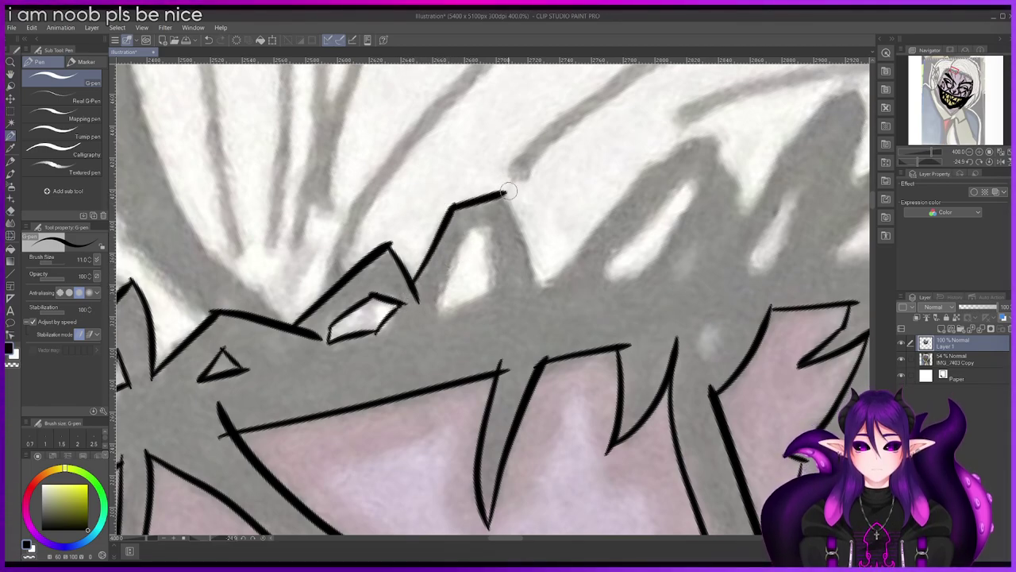
{"action": "mouse_move", "coordinate": [468, 231]}
{"action": "left_mouse_down"}
{"action": "mouse_move", "coordinate": [493, 226]}
{"action": "mouse_move", "coordinate": [490, 308]}
{"action": "left_mouse_up"}
{"action": "left_click_drag", "start_coordinate": [468, 230], "coordinate": [438, 305]}
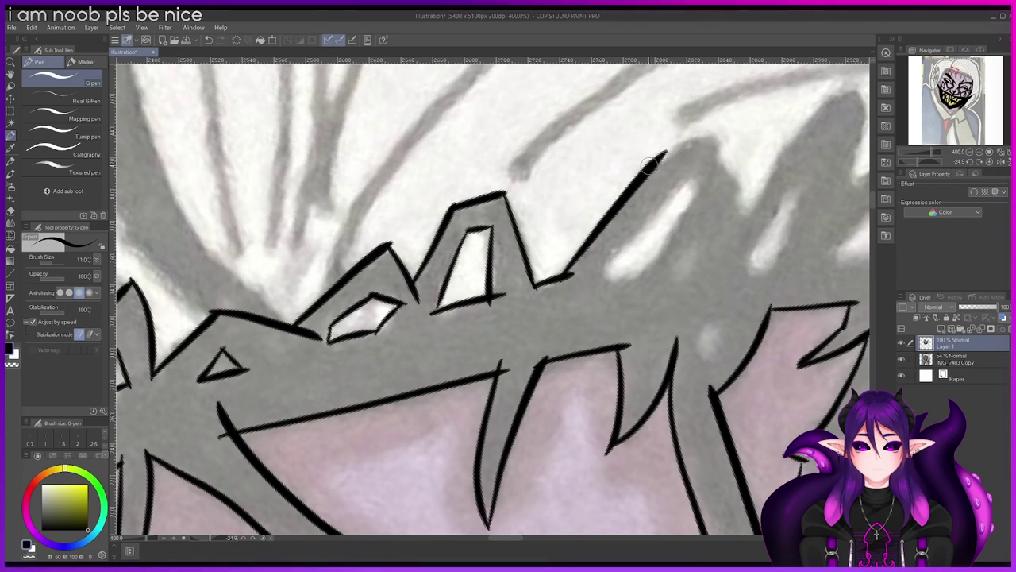
Step: Outline the next broad spike with a bevelled peak, bringing its far edge down to the following notch
{"action": "left_click_drag", "start_coordinate": [649, 165], "coordinate": [707, 133]}
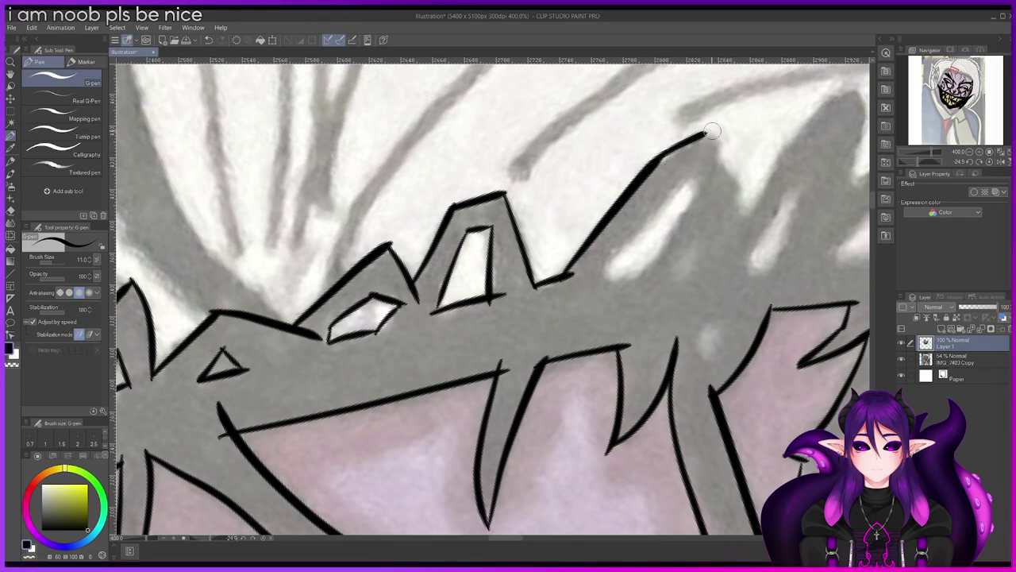
{"action": "key", "text": "ctrl+z"}
{"action": "left_click_drag", "start_coordinate": [715, 132], "coordinate": [741, 216]}
{"action": "mouse_move", "coordinate": [688, 178]}
{"action": "left_mouse_down"}
{"action": "mouse_move", "coordinate": [610, 272]}
{"action": "mouse_move", "coordinate": [696, 175]}
{"action": "left_mouse_up"}
{"action": "key", "text": "ctrl+z"}
{"action": "left_click_drag", "start_coordinate": [603, 273], "coordinate": [656, 270]}
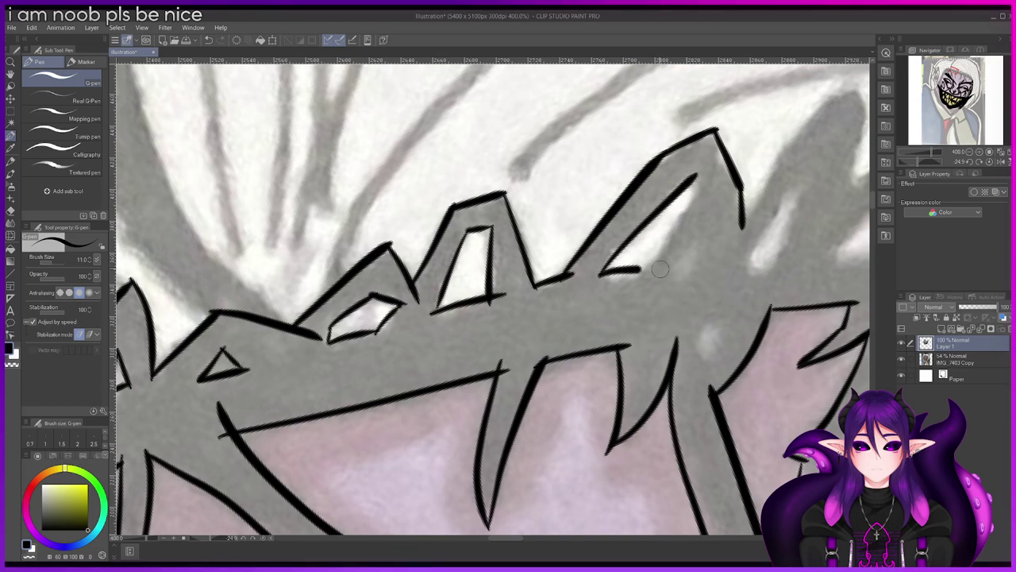
{"action": "left_click_drag", "start_coordinate": [692, 179], "coordinate": [640, 291]}
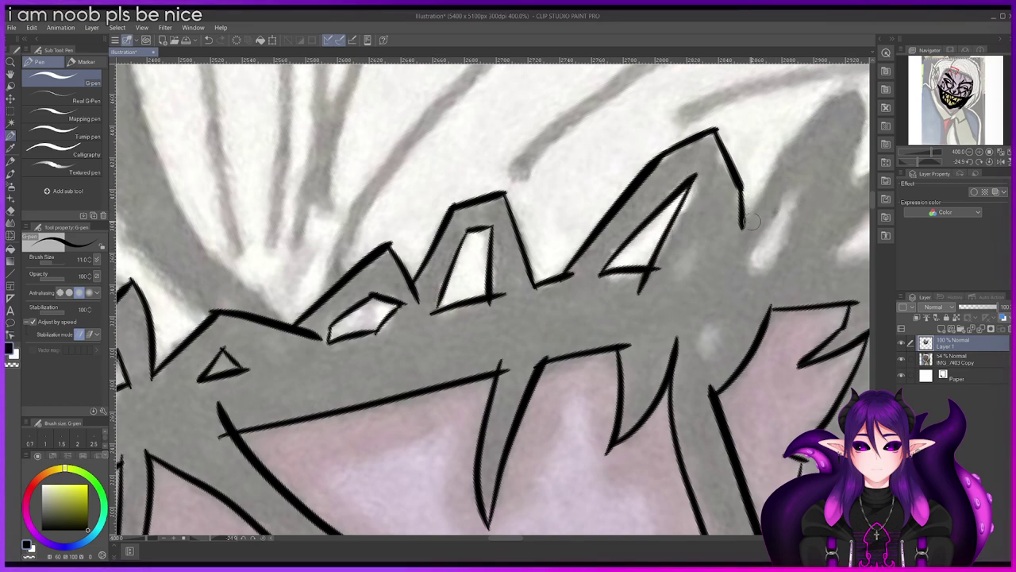
{"action": "key", "text": "ctrl+z"}
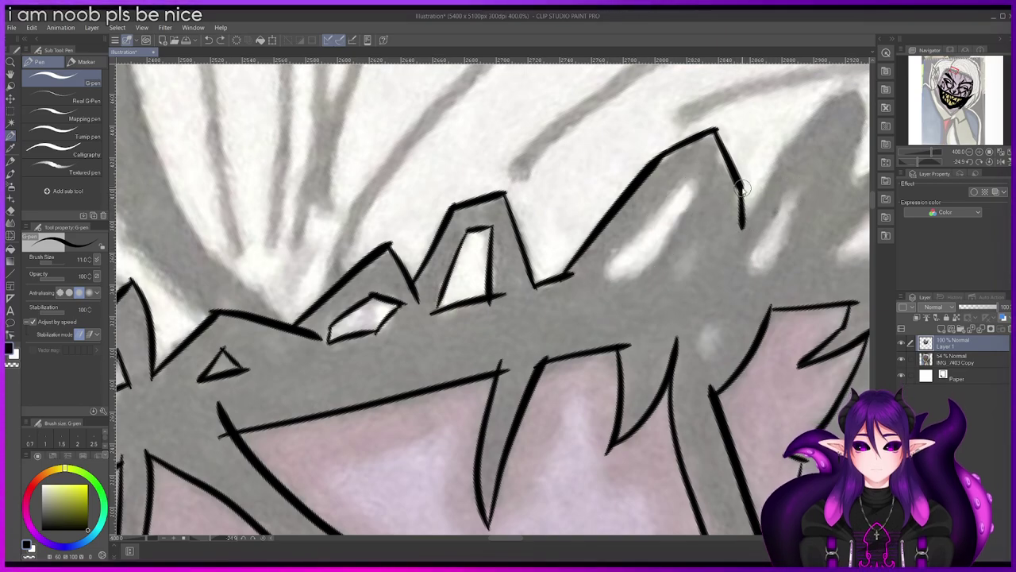
Step: Redraw the lower end of the bevelled spike's far edge and outline the long slanted white gap inside the spike
{"action": "left_click_drag", "start_coordinate": [740, 185], "coordinate": [750, 224]}
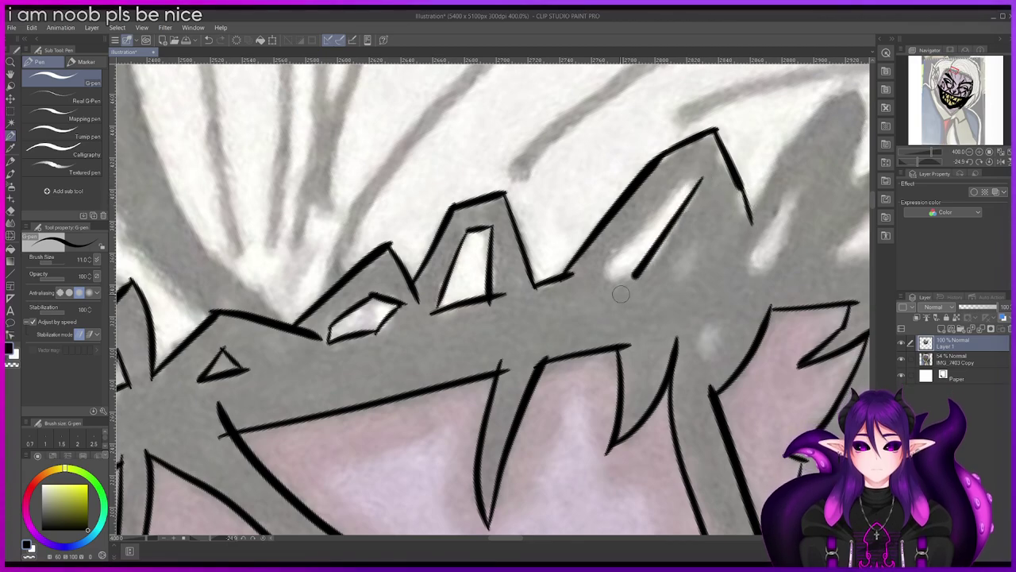
{"action": "mouse_move", "coordinate": [699, 176]}
{"action": "left_mouse_down"}
{"action": "mouse_move", "coordinate": [627, 294]}
{"action": "mouse_move", "coordinate": [692, 173]}
{"action": "left_mouse_up"}
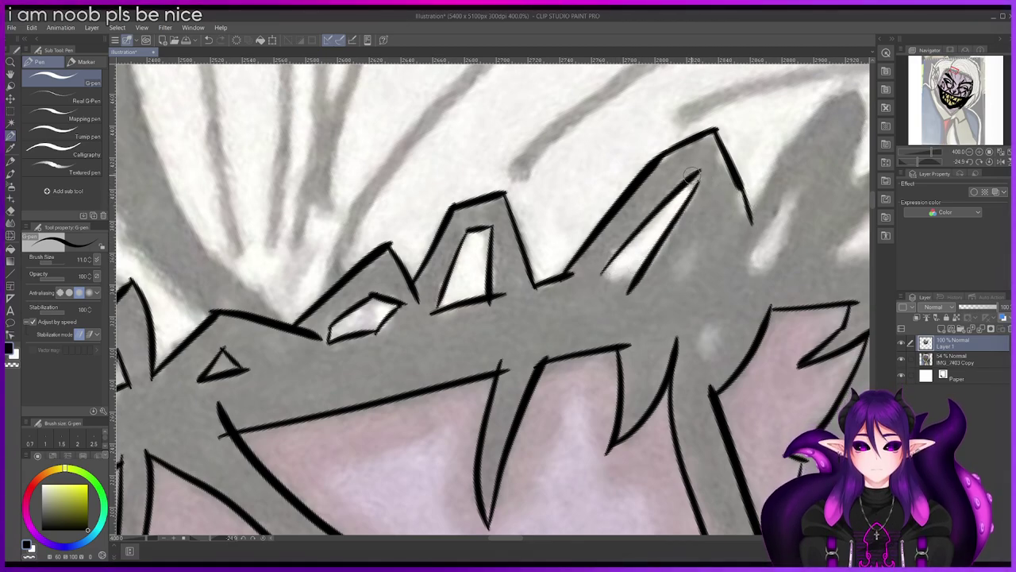
{"action": "left_click_drag", "start_coordinate": [595, 272], "coordinate": [703, 174]}
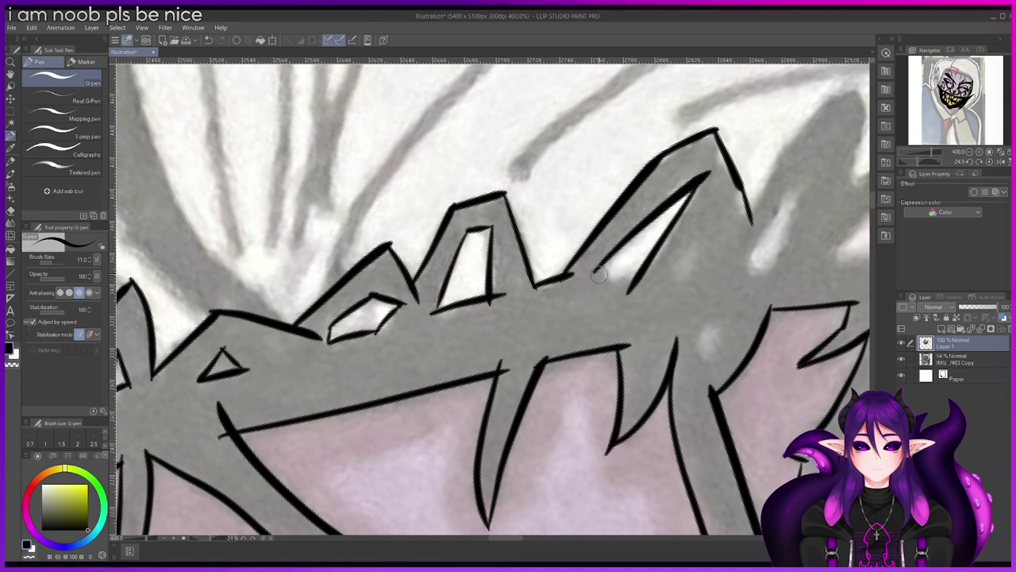
{"action": "left_click_drag", "start_coordinate": [597, 270], "coordinate": [656, 278]}
Step: Outline the next tall pointed spike and the small narrow white gap at its base
{"action": "left_click_drag", "start_coordinate": [512, 539], "coordinate": [526, 541]}
{"action": "mouse_move", "coordinate": [395, 221]}
{"action": "left_mouse_down"}
{"action": "mouse_move", "coordinate": [459, 123]}
{"action": "mouse_move", "coordinate": [502, 83]}
{"action": "mouse_move", "coordinate": [502, 189]}
{"action": "left_mouse_up"}
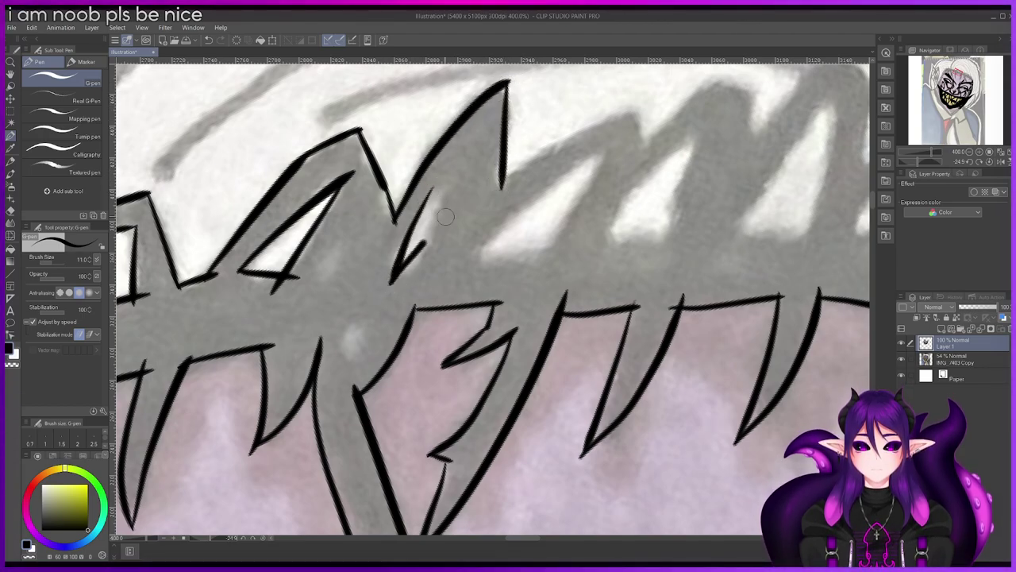
{"action": "key", "text": "ctrl+z"}
{"action": "left_click_drag", "start_coordinate": [393, 277], "coordinate": [437, 242]}
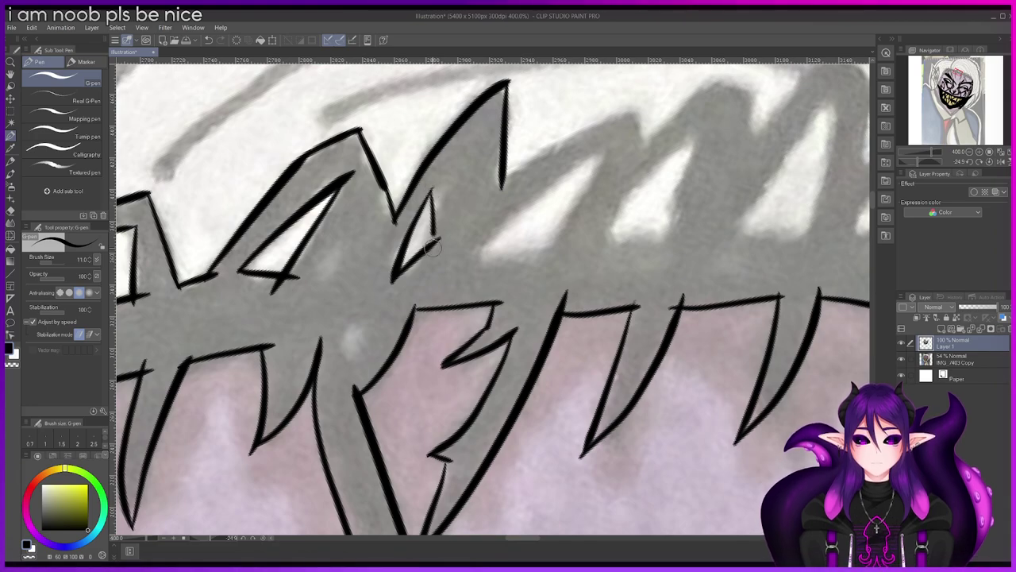
Step: Outline the next two triangular white gaps and the long sloping spike edge above the first of them
{"action": "mouse_move", "coordinate": [608, 151]}
{"action": "left_mouse_down"}
{"action": "mouse_move", "coordinate": [556, 184]}
{"action": "mouse_move", "coordinate": [528, 248]}
{"action": "mouse_move", "coordinate": [577, 244]}
{"action": "left_mouse_up"}
{"action": "mouse_move", "coordinate": [501, 186]}
{"action": "left_mouse_down"}
{"action": "mouse_move", "coordinate": [648, 102]}
{"action": "mouse_move", "coordinate": [643, 128]}
{"action": "left_mouse_up"}
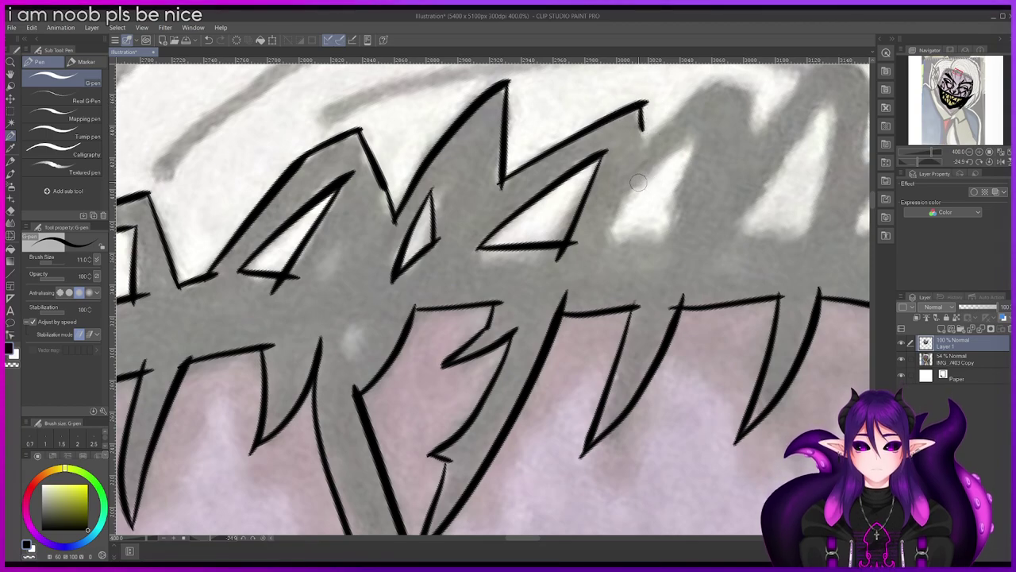
{"action": "mouse_move", "coordinate": [601, 247]}
{"action": "left_mouse_down"}
{"action": "mouse_move", "coordinate": [632, 188]}
{"action": "mouse_move", "coordinate": [697, 143]}
{"action": "left_mouse_up"}
{"action": "left_click_drag", "start_coordinate": [625, 237], "coordinate": [671, 231]}
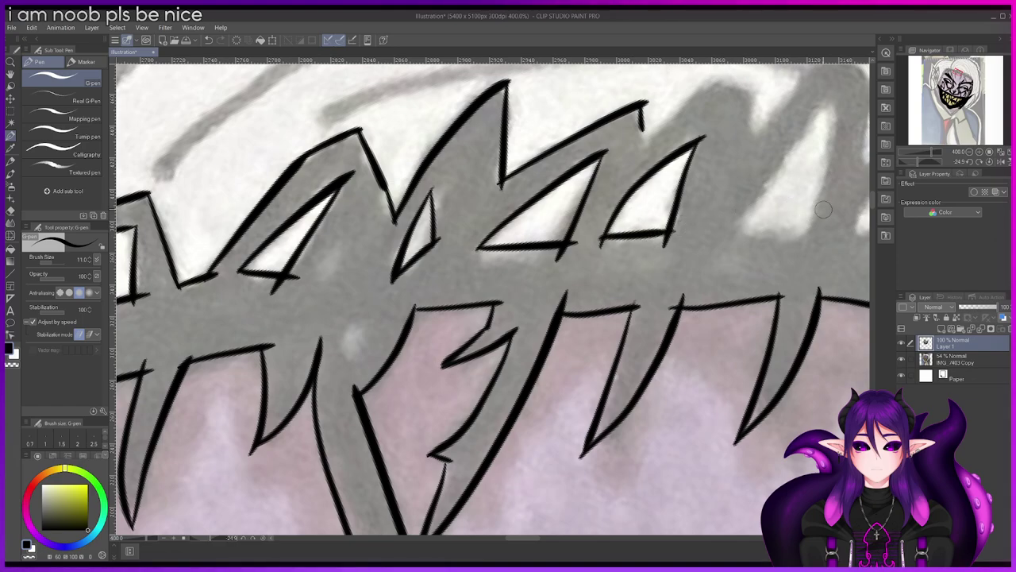
Step: Thicken the short notch after the sloping edge and outline the flat-topped peak that follows it
{"action": "left_click_drag", "start_coordinate": [522, 538], "coordinate": [533, 539]}
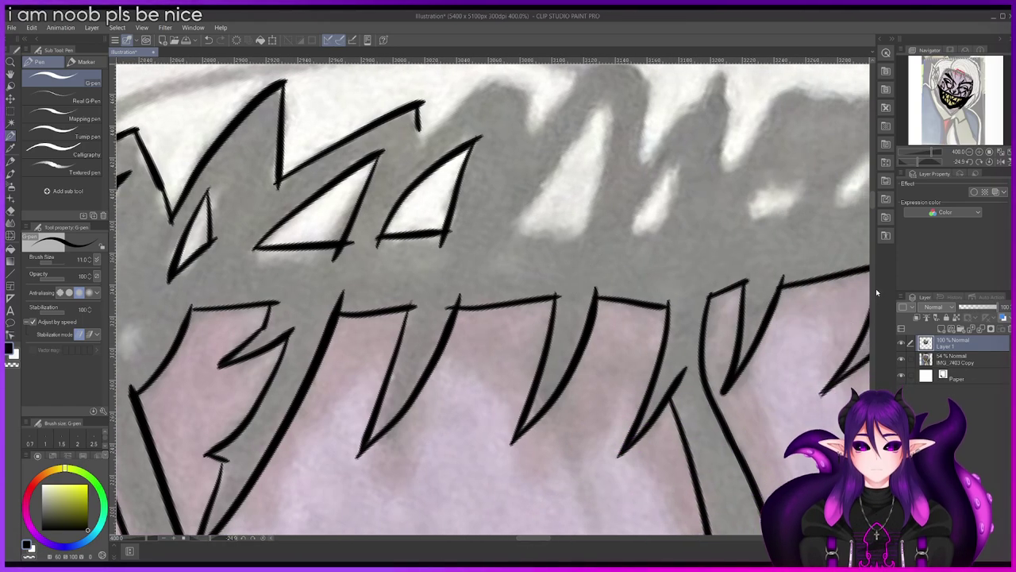
{"action": "scroll", "coordinate": [594, 239], "scroll_direction": "up", "scroll_amount": 3}
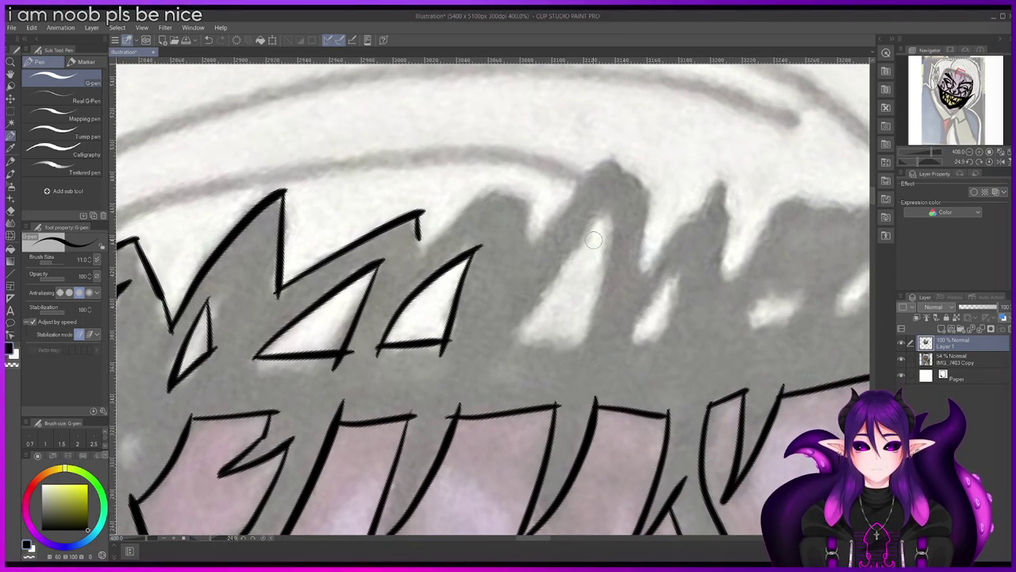
{"action": "left_click_drag", "start_coordinate": [420, 215], "coordinate": [422, 251]}
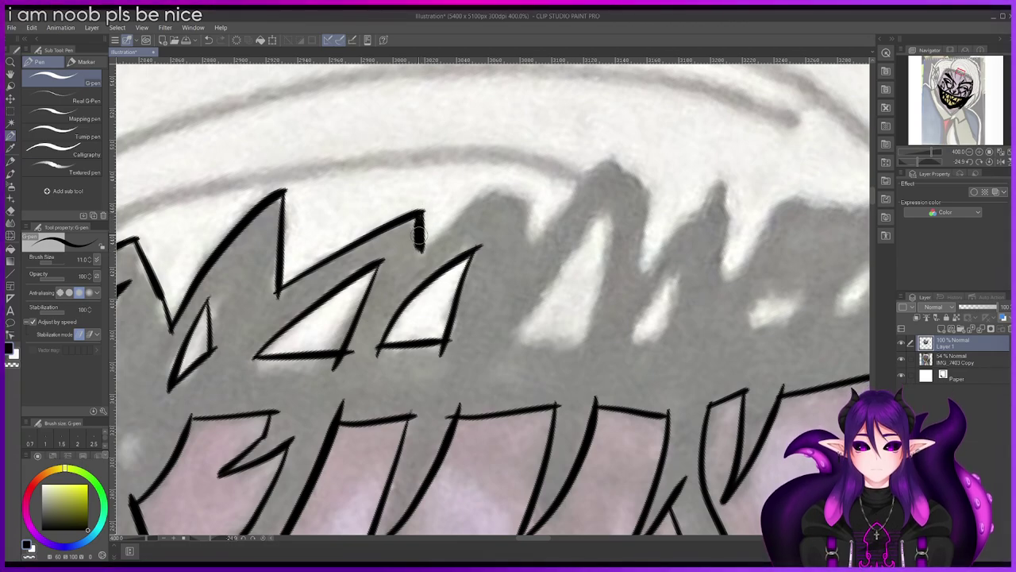
{"action": "mouse_move", "coordinate": [419, 252]}
{"action": "left_mouse_down"}
{"action": "mouse_move", "coordinate": [466, 209]}
{"action": "mouse_move", "coordinate": [530, 177]}
{"action": "mouse_move", "coordinate": [460, 214]}
{"action": "mouse_move", "coordinate": [501, 186]}
{"action": "mouse_move", "coordinate": [487, 190]}
{"action": "mouse_move", "coordinate": [530, 195]}
{"action": "left_mouse_up"}
{"action": "key", "text": "ctrl+z"}
{"action": "key", "text": "ctrl+z"}
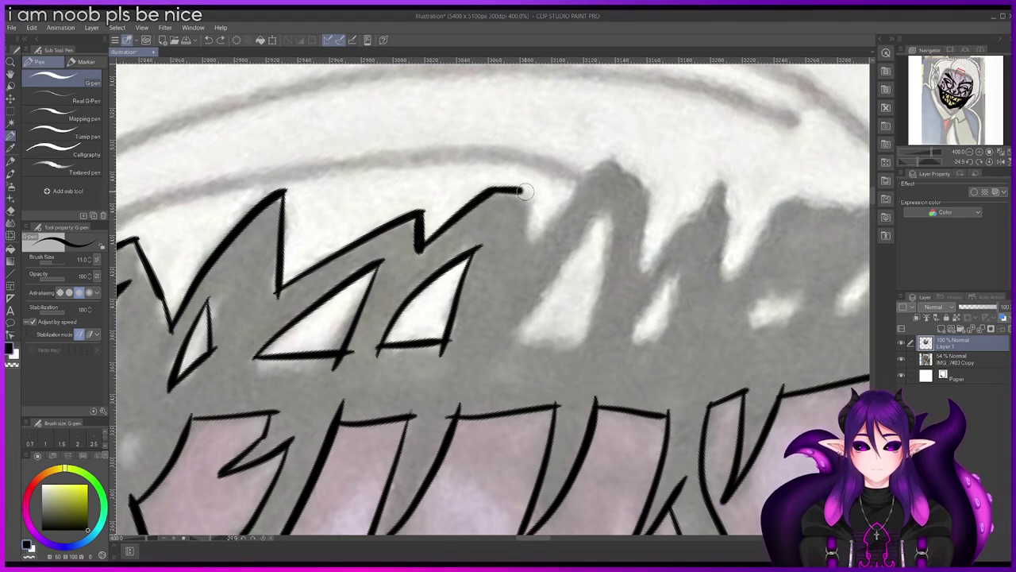
{"action": "key", "text": "ctrl+z"}
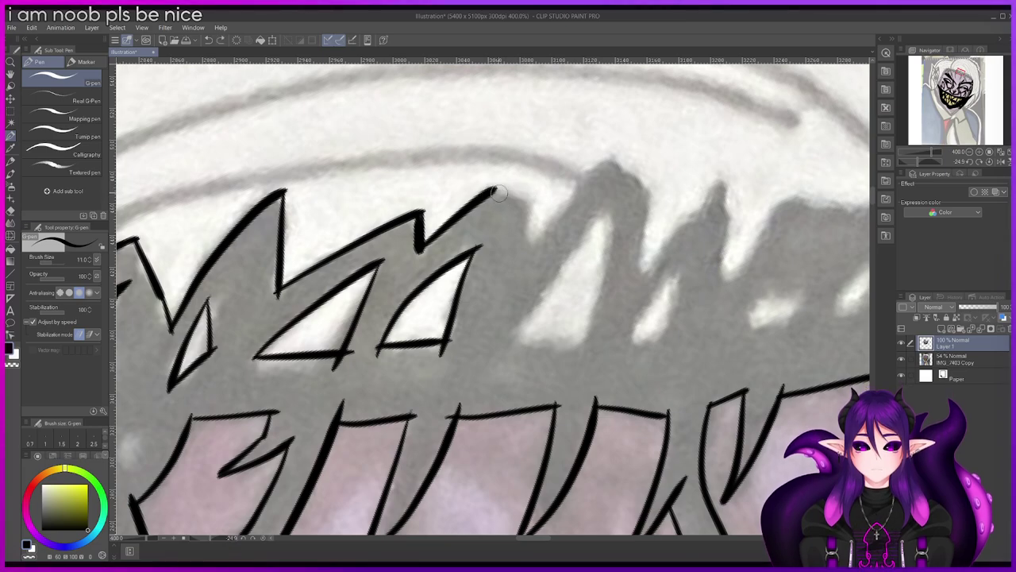
{"action": "left_click_drag", "start_coordinate": [499, 192], "coordinate": [532, 194]}
Step: Outline the tall blunt spike beside the flat-topped peak and the large triangular white gap inside it
{"action": "mouse_move", "coordinate": [525, 252]}
{"action": "left_mouse_down"}
{"action": "mouse_move", "coordinate": [558, 204]}
{"action": "mouse_move", "coordinate": [609, 165]}
{"action": "left_mouse_up"}
{"action": "key", "text": "ctrl+z"}
{"action": "left_click_drag", "start_coordinate": [526, 250], "coordinate": [603, 161]}
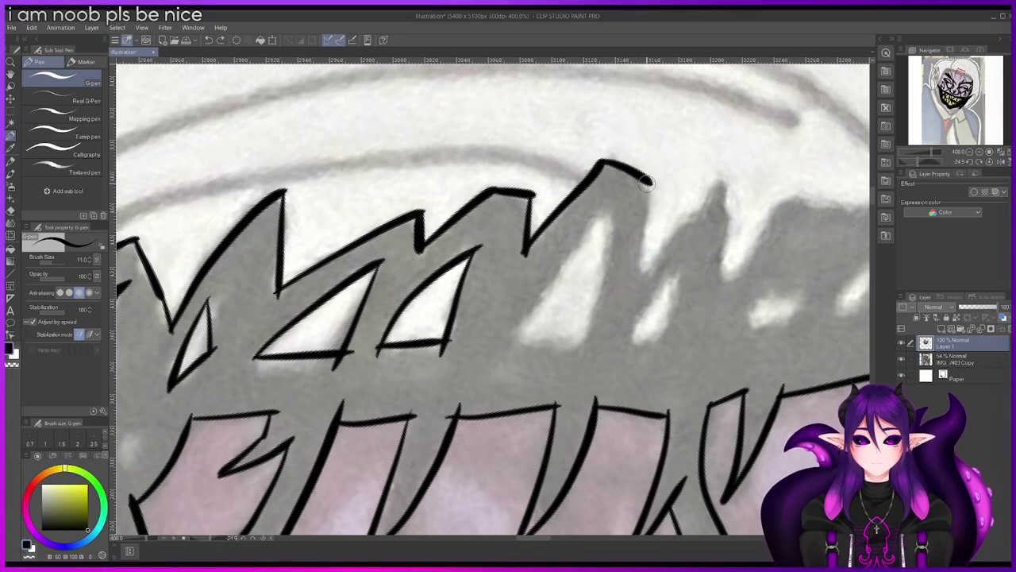
{"action": "key", "text": "ctrl+z"}
{"action": "left_click_drag", "start_coordinate": [649, 191], "coordinate": [639, 288]}
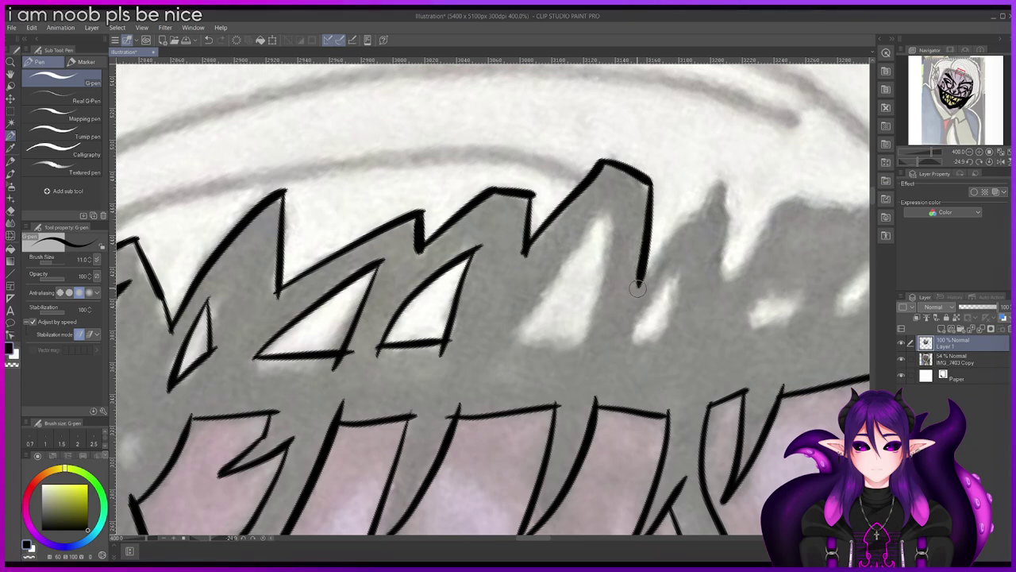
{"action": "mouse_move", "coordinate": [605, 211]}
{"action": "left_mouse_down"}
{"action": "mouse_move", "coordinate": [515, 333]}
{"action": "mouse_move", "coordinate": [523, 347]}
{"action": "mouse_move", "coordinate": [513, 344]}
{"action": "mouse_move", "coordinate": [599, 349]}
{"action": "mouse_move", "coordinate": [607, 231]}
{"action": "mouse_move", "coordinate": [598, 322]}
{"action": "mouse_move", "coordinate": [576, 367]}
{"action": "left_mouse_up"}
Step: Outline the small triangular gap past the blunt spike, plus the sharp spike above it and the curved notch beyond
{"action": "left_click_drag", "start_coordinate": [537, 539], "coordinate": [549, 539]}
{"action": "left_click_drag", "start_coordinate": [361, 343], "coordinate": [386, 301]}
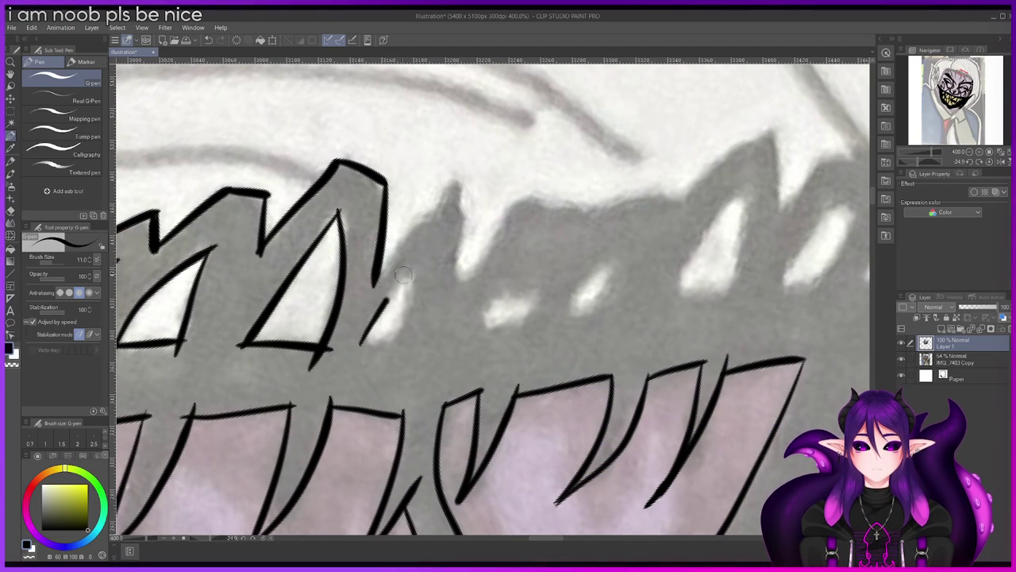
{"action": "left_click_drag", "start_coordinate": [362, 342], "coordinate": [409, 337]}
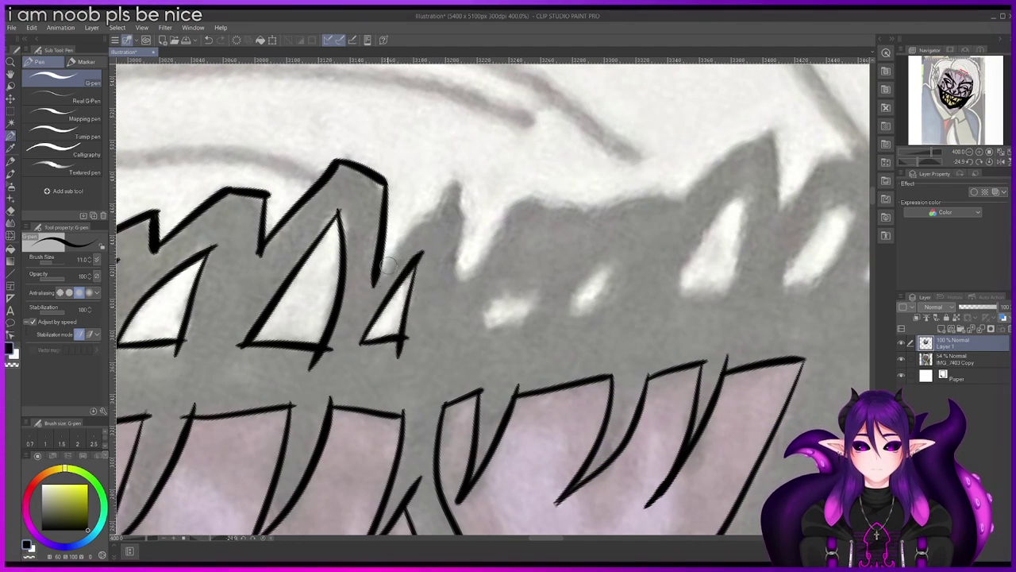
{"action": "mouse_move", "coordinate": [389, 267]}
{"action": "left_mouse_down"}
{"action": "mouse_move", "coordinate": [461, 157]}
{"action": "mouse_move", "coordinate": [470, 174]}
{"action": "mouse_move", "coordinate": [458, 173]}
{"action": "mouse_move", "coordinate": [455, 278]}
{"action": "mouse_move", "coordinate": [480, 257]}
{"action": "mouse_move", "coordinate": [461, 287]}
{"action": "mouse_move", "coordinate": [448, 280]}
{"action": "mouse_move", "coordinate": [507, 227]}
{"action": "mouse_move", "coordinate": [532, 184]}
{"action": "left_mouse_up"}
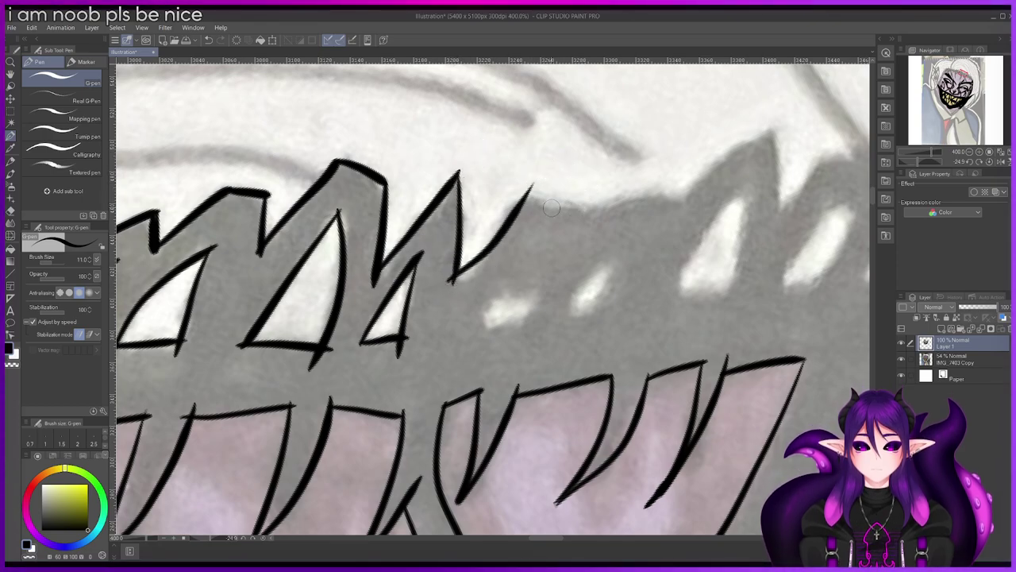
Step: Outline the long shallow dip rising to a tall pointed peak, and the slanted white gap inside that peak
{"action": "key", "text": "ctrl+z"}
{"action": "mouse_move", "coordinate": [530, 187]}
{"action": "left_mouse_down"}
{"action": "mouse_move", "coordinate": [614, 192]}
{"action": "mouse_move", "coordinate": [688, 182]}
{"action": "mouse_move", "coordinate": [727, 170]}
{"action": "mouse_move", "coordinate": [775, 127]}
{"action": "left_mouse_up"}
{"action": "mouse_move", "coordinate": [729, 198]}
{"action": "left_mouse_down"}
{"action": "mouse_move", "coordinate": [673, 296]}
{"action": "mouse_move", "coordinate": [747, 289]}
{"action": "left_mouse_up"}
{"action": "mouse_move", "coordinate": [727, 198]}
{"action": "left_mouse_down"}
{"action": "mouse_move", "coordinate": [747, 185]}
{"action": "mouse_move", "coordinate": [722, 320]}
{"action": "left_mouse_up"}
{"action": "key", "text": "ctrl+z"}
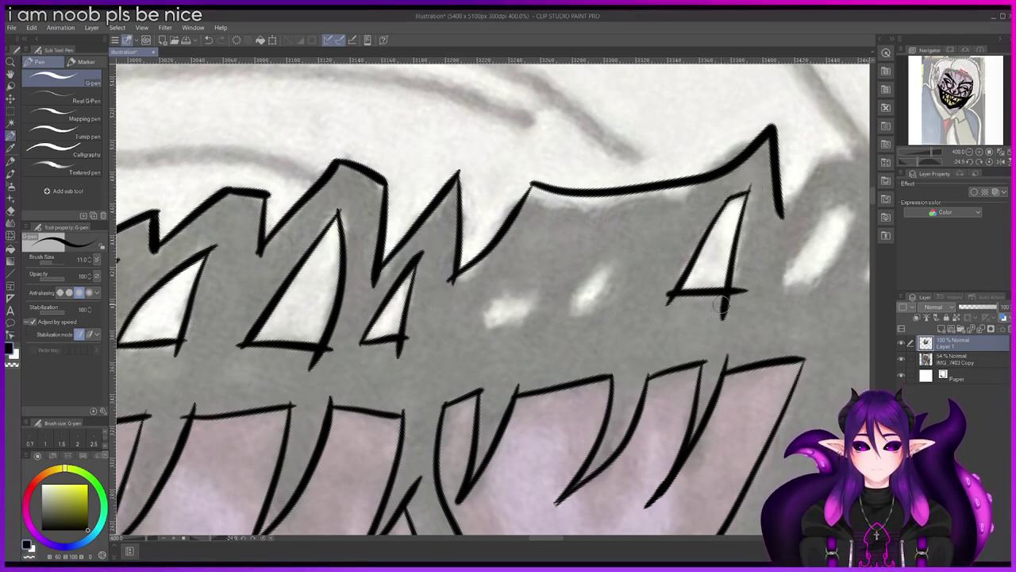
Step: Outline the two small white gaps beneath the shallow dip, one triangular and one four-sided
{"action": "left_click_drag", "start_coordinate": [603, 258], "coordinate": [562, 312]}
{"action": "left_click_drag", "start_coordinate": [562, 313], "coordinate": [610, 310]}
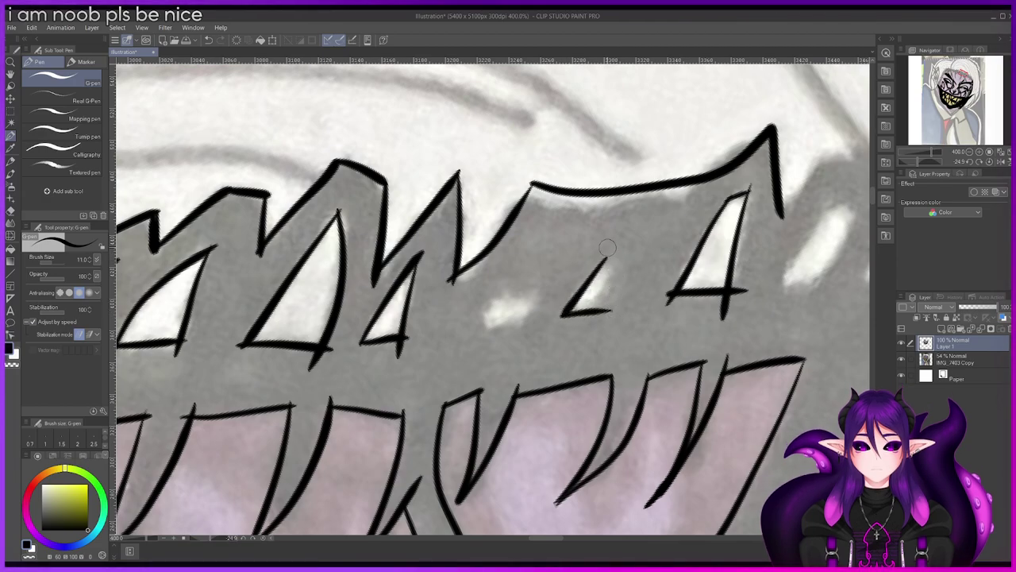
{"action": "mouse_move", "coordinate": [552, 284]}
{"action": "left_mouse_down"}
{"action": "mouse_move", "coordinate": [481, 327]}
{"action": "mouse_move", "coordinate": [521, 329]}
{"action": "mouse_move", "coordinate": [548, 286]}
{"action": "left_mouse_up"}
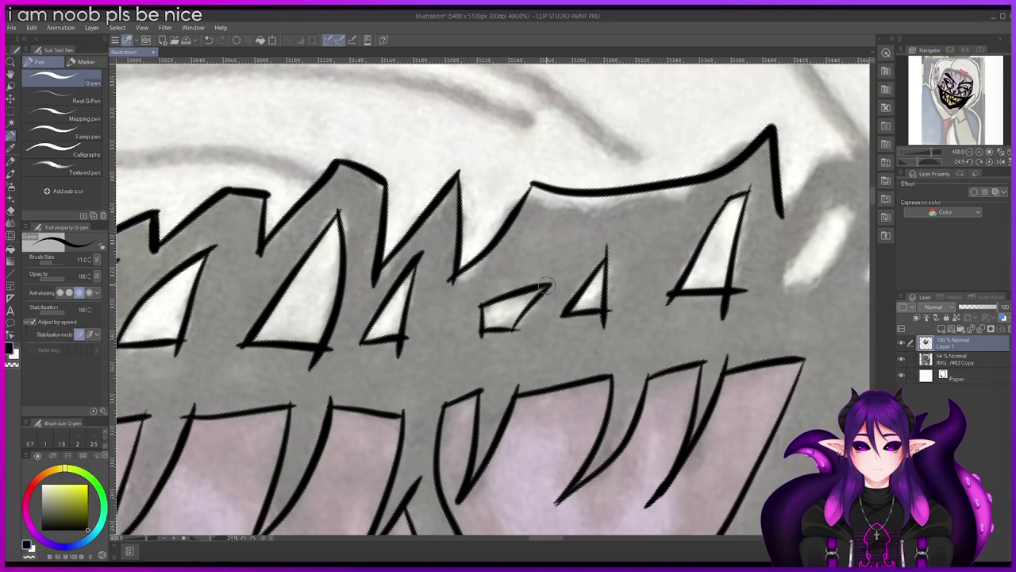
Step: Outline the slanted white gap after the tall pointed peak and the blunt-topped spike around it
{"action": "scroll", "coordinate": [546, 286], "scroll_direction": "right", "scroll_amount": 5}
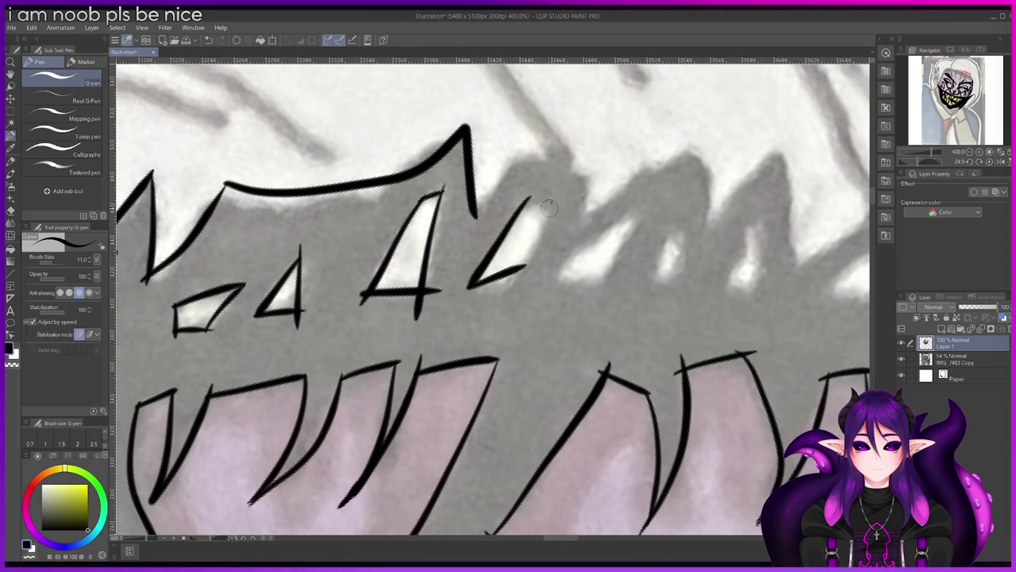
{"action": "left_click_drag", "start_coordinate": [525, 269], "coordinate": [549, 203]}
{"action": "left_click_drag", "start_coordinate": [520, 205], "coordinate": [556, 197]}
{"action": "mouse_move", "coordinate": [474, 216]}
{"action": "left_mouse_down"}
{"action": "mouse_move", "coordinate": [522, 158]}
{"action": "mouse_move", "coordinate": [605, 170]}
{"action": "mouse_move", "coordinate": [564, 165]}
{"action": "mouse_move", "coordinate": [592, 170]}
{"action": "left_mouse_up"}
{"action": "key", "text": "ctrl+z"}
{"action": "mouse_move", "coordinate": [519, 162]}
{"action": "left_mouse_down"}
{"action": "mouse_move", "coordinate": [592, 171]}
{"action": "mouse_move", "coordinate": [585, 199]}
{"action": "mouse_move", "coordinate": [658, 164]}
{"action": "left_mouse_up"}
{"action": "key", "text": "ctrl+z"}
Step: Outline the next spike's long rising edge, its pointed peak and its steep far side
{"action": "left_click_drag", "start_coordinate": [576, 220], "coordinate": [703, 151]}
{"action": "left_click_drag", "start_coordinate": [707, 200], "coordinate": [712, 232]}
{"action": "key", "text": "ctrl+z"}
{"action": "mouse_move", "coordinate": [698, 151]}
{"action": "left_mouse_down"}
{"action": "mouse_move", "coordinate": [709, 233]}
{"action": "mouse_move", "coordinate": [704, 223]}
{"action": "mouse_move", "coordinate": [654, 286]}
{"action": "left_mouse_up"}
Step: Outline the small triangular gap under the newest peak and redraw the slanted white gap beside it as a closed shape
{"action": "left_click_drag", "start_coordinate": [669, 229], "coordinate": [691, 282]}
{"action": "left_click_drag", "start_coordinate": [691, 282], "coordinate": [651, 290]}
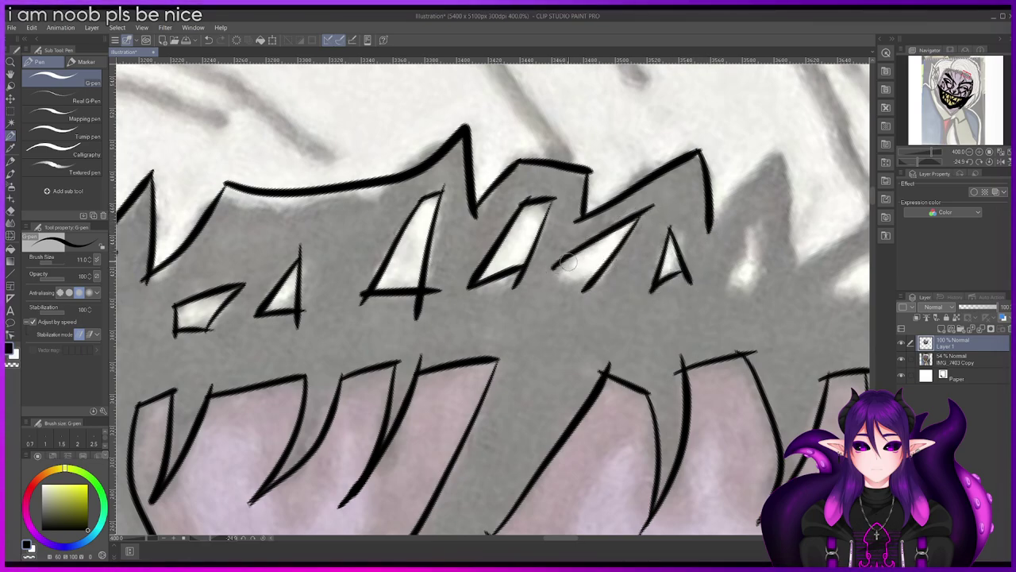
{"action": "key", "text": "ctrl+z"}
{"action": "key", "text": "ctrl+z"}
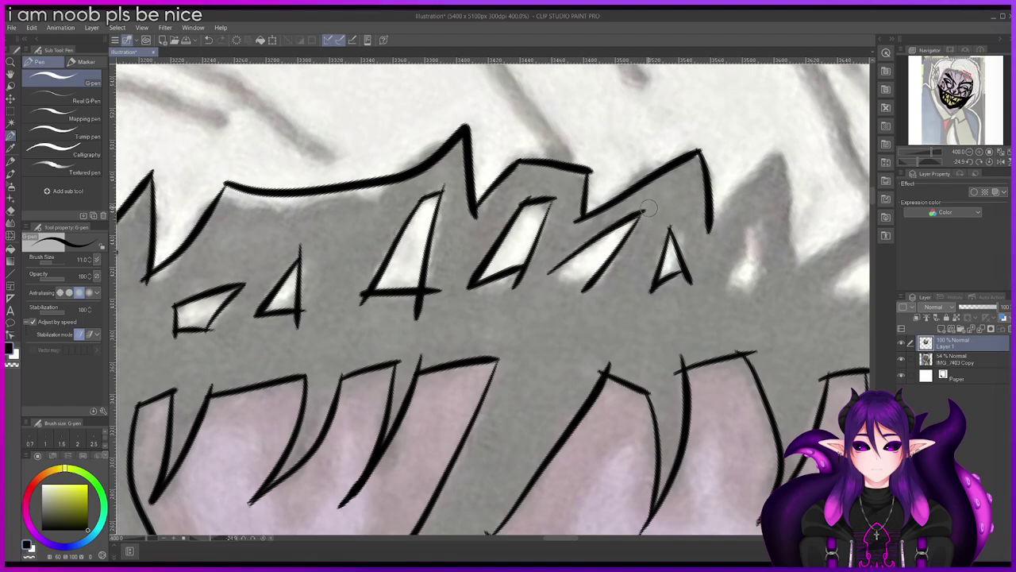
{"action": "left_click_drag", "start_coordinate": [548, 274], "coordinate": [656, 209]}
{"action": "left_click_drag", "start_coordinate": [548, 275], "coordinate": [613, 294]}
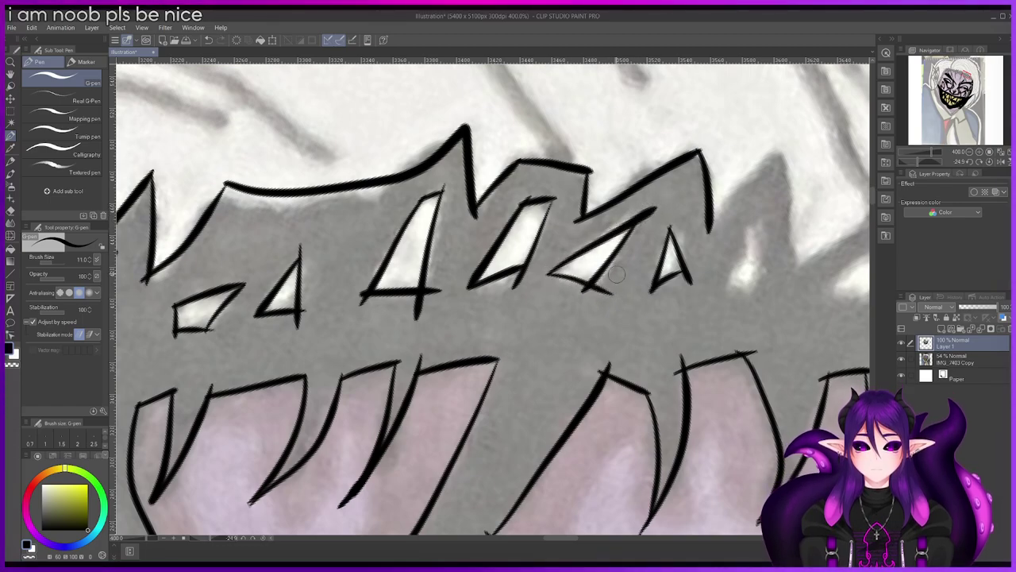
Step: Outline the next small triangular white gap and the tall pointed spike around it, with its steep far side
{"action": "mouse_move", "coordinate": [748, 228]}
{"action": "left_mouse_down"}
{"action": "mouse_move", "coordinate": [719, 303]}
{"action": "mouse_move", "coordinate": [768, 294]}
{"action": "left_mouse_up"}
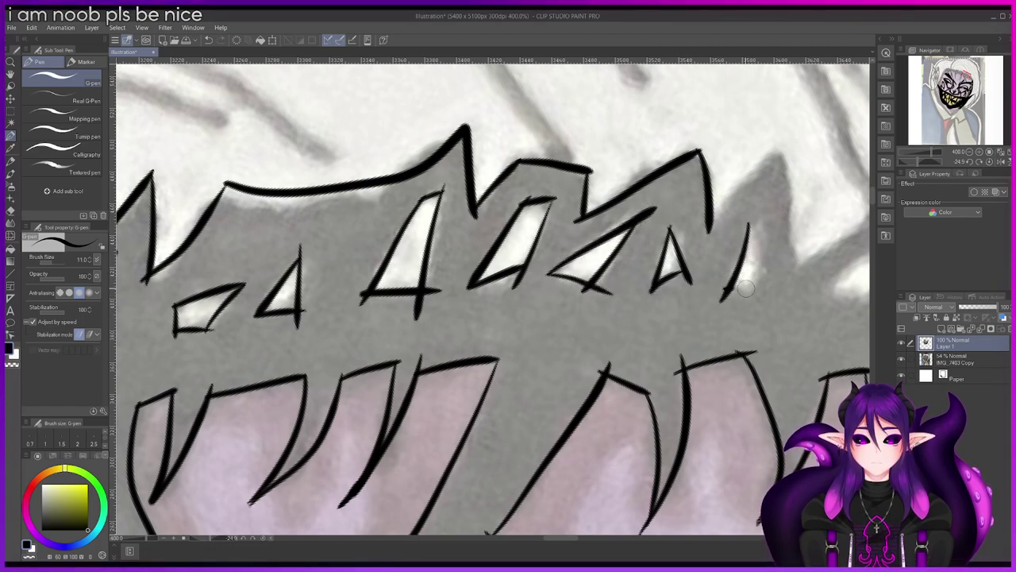
{"action": "left_click_drag", "start_coordinate": [749, 230], "coordinate": [770, 305]}
{"action": "left_click_drag", "start_coordinate": [710, 221], "coordinate": [776, 145]}
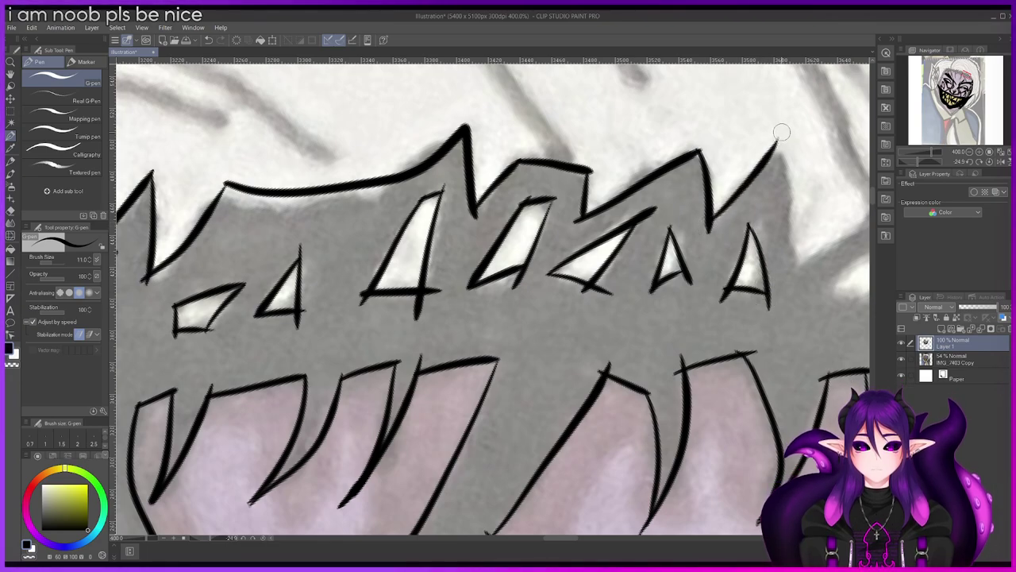
{"action": "key", "text": "ctrl+z"}
{"action": "left_click_drag", "start_coordinate": [789, 210], "coordinate": [790, 234]}
{"action": "key", "text": "ctrl+z"}
{"action": "left_click_drag", "start_coordinate": [778, 141], "coordinate": [790, 293]}
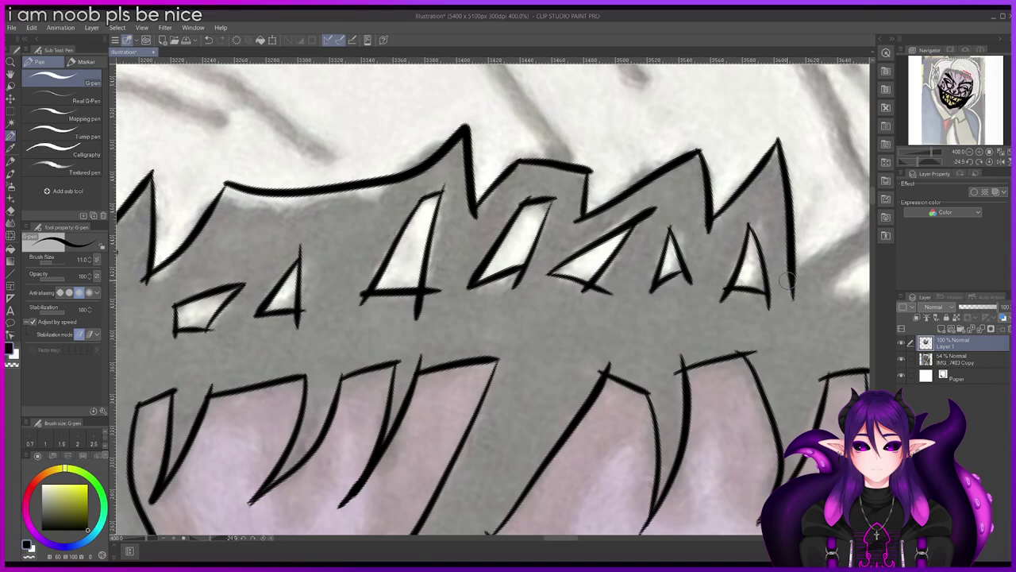
Step: Extend the peak of the spike just before the newest one into a sharper tip
{"action": "left_click_drag", "start_coordinate": [700, 150], "coordinate": [706, 141]}
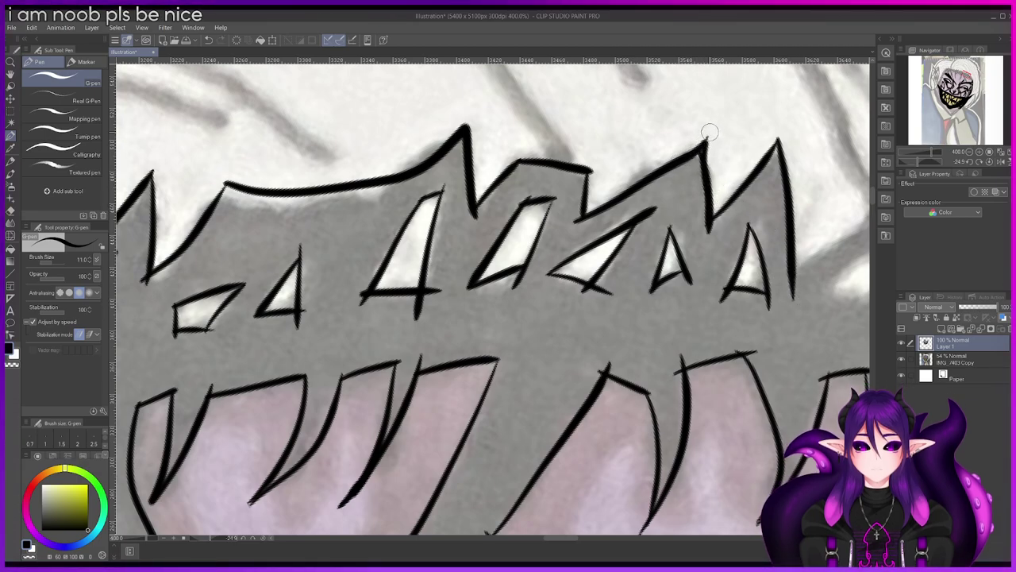
{"action": "left_click_drag", "start_coordinate": [708, 132], "coordinate": [707, 164]}
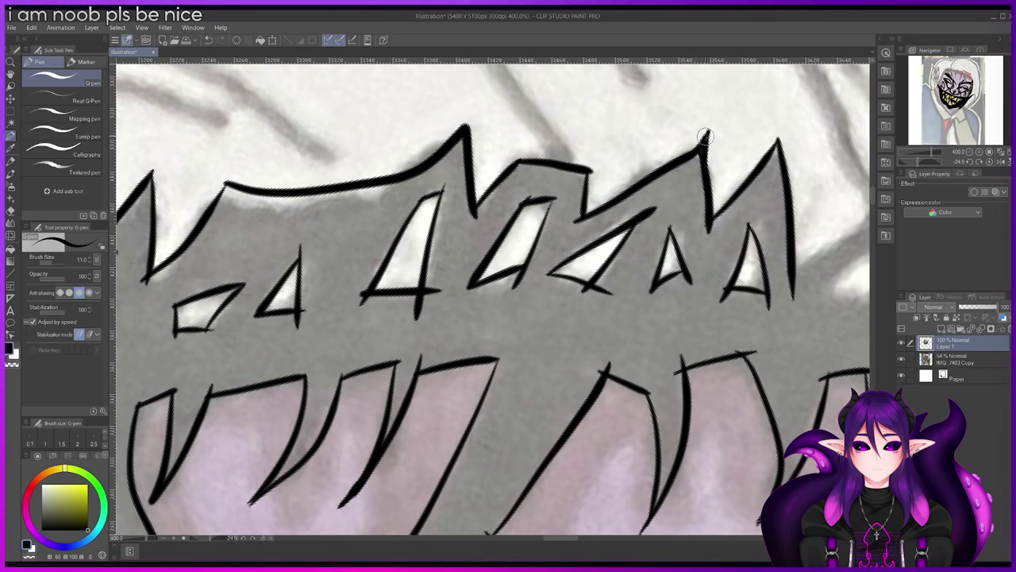
Step: Outline the following spike's rising edge, peak and far side, and the triangular white gap inside it
{"action": "left_click_drag", "start_coordinate": [567, 538], "coordinate": [580, 540]}
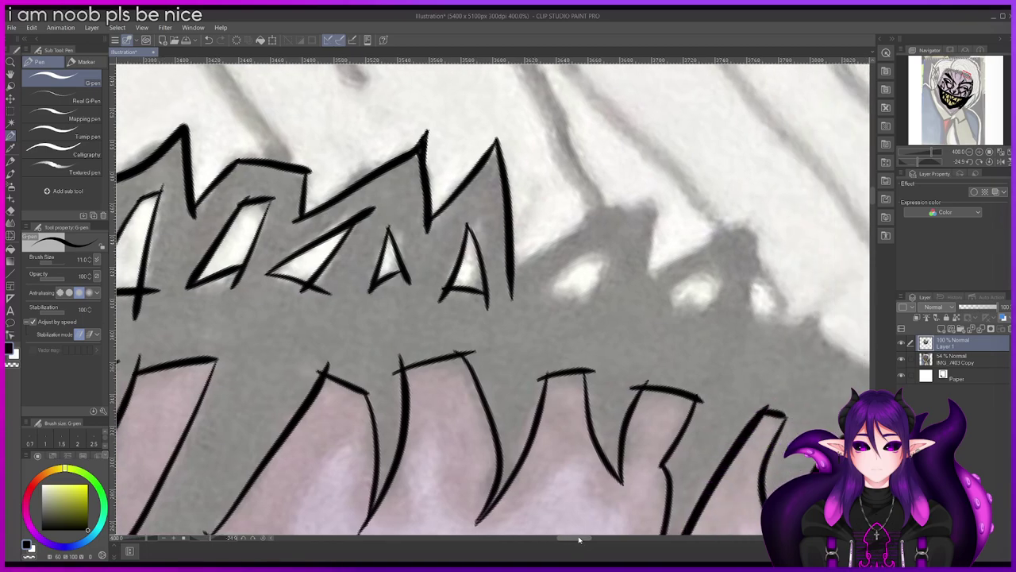
{"action": "mouse_move", "coordinate": [513, 260]}
{"action": "left_mouse_down"}
{"action": "mouse_move", "coordinate": [680, 182]}
{"action": "mouse_move", "coordinate": [659, 198]}
{"action": "mouse_move", "coordinate": [643, 285]}
{"action": "left_mouse_up"}
{"action": "key", "text": "ctrl+z"}
{"action": "left_click_drag", "start_coordinate": [660, 193], "coordinate": [640, 290]}
{"action": "left_click_drag", "start_coordinate": [601, 245], "coordinate": [532, 302]}
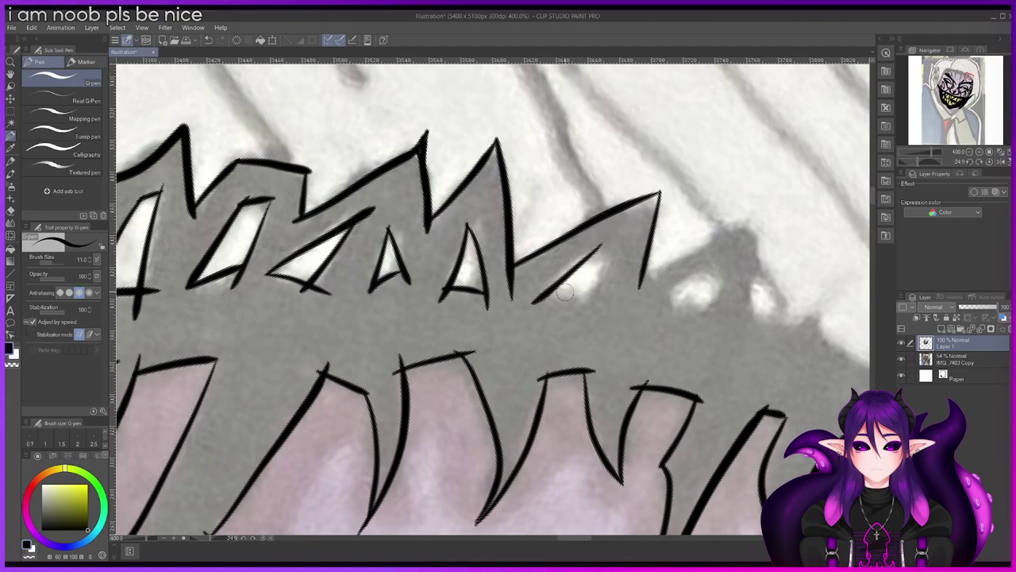
{"action": "left_click_drag", "start_coordinate": [604, 245], "coordinate": [543, 283]}
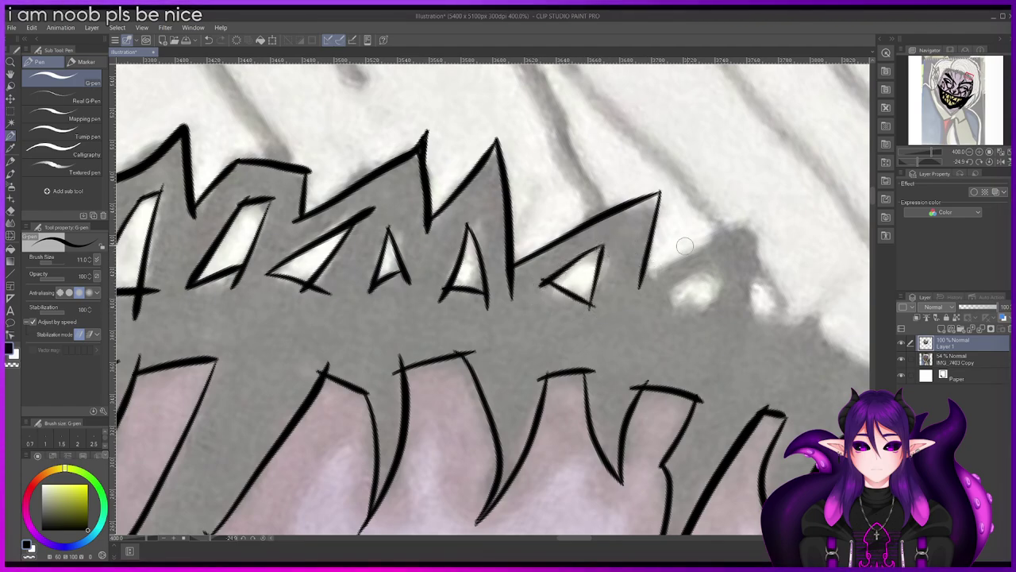
Step: Outline the last pointed spike of the hairline and the small triangular white gap beneath its rising edge
{"action": "mouse_move", "coordinate": [642, 278]}
{"action": "left_mouse_down"}
{"action": "mouse_move", "coordinate": [758, 218]}
{"action": "mouse_move", "coordinate": [753, 300]}
{"action": "left_mouse_up"}
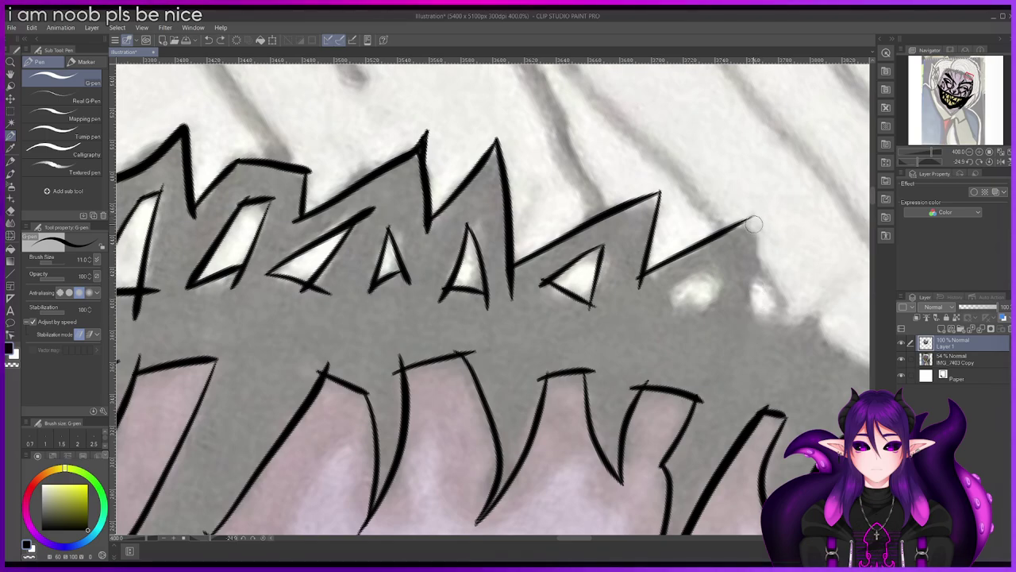
{"action": "mouse_move", "coordinate": [703, 274]}
{"action": "left_mouse_down"}
{"action": "mouse_move", "coordinate": [659, 300]}
{"action": "mouse_move", "coordinate": [709, 331]}
{"action": "left_mouse_up"}
{"action": "key", "text": "ctrl+z"}
{"action": "key", "text": "ctrl+z"}
{"action": "left_click_drag", "start_coordinate": [657, 299], "coordinate": [728, 255]}
{"action": "key", "text": "ctrl+z"}
{"action": "left_click_drag", "start_coordinate": [659, 296], "coordinate": [723, 270]}
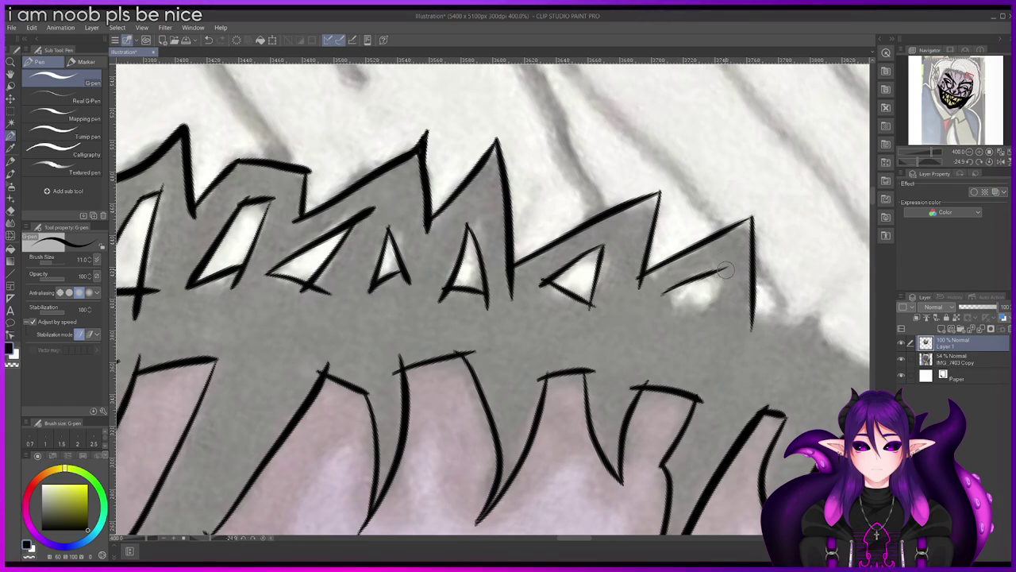
{"action": "left_click_drag", "start_coordinate": [664, 293], "coordinate": [720, 317]}
Step: Close the hairline with a long curve down to the black side of the face, and fill the outlined hairline with black
{"action": "left_click_drag", "start_coordinate": [579, 540], "coordinate": [596, 540]}
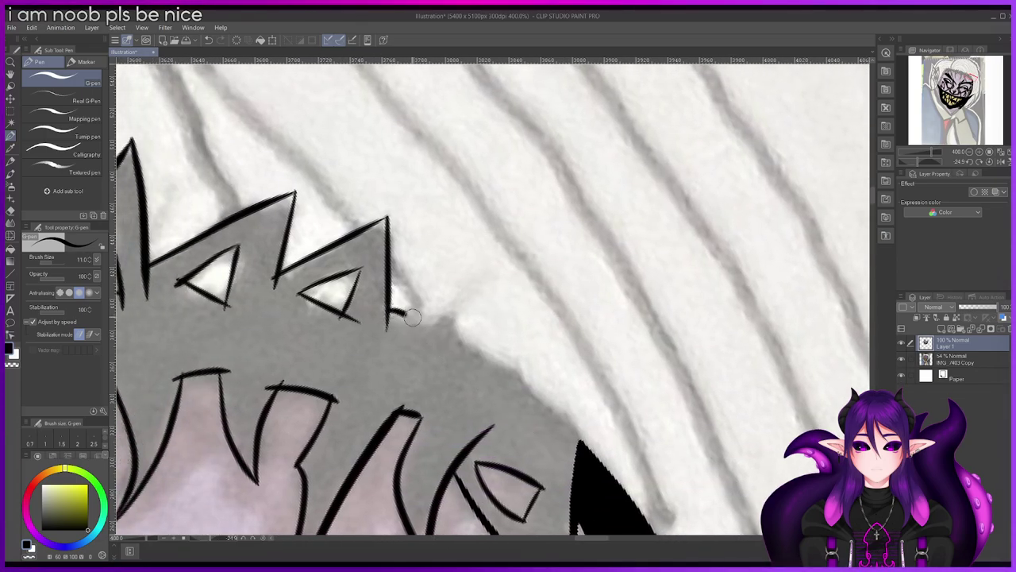
{"action": "left_click_drag", "start_coordinate": [497, 354], "coordinate": [589, 450]}
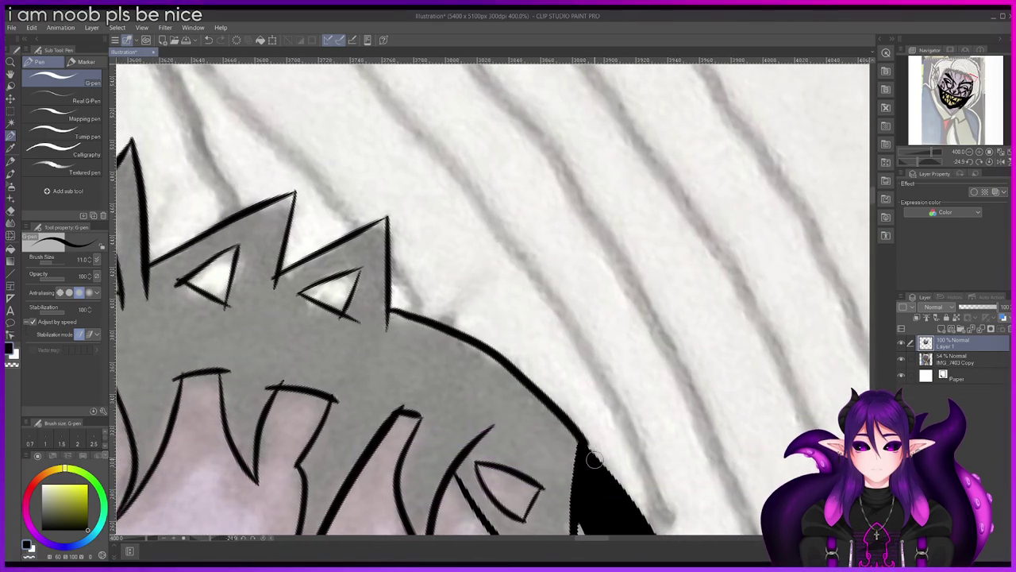
{"action": "scroll", "coordinate": [583, 451], "scroll_direction": "down", "scroll_amount": 6}
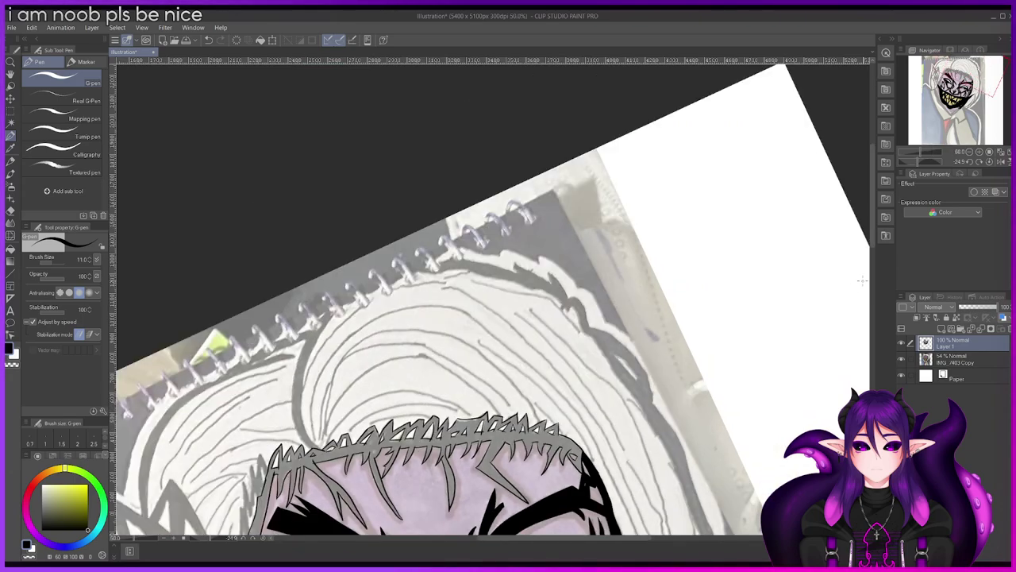
{"action": "left_click_drag", "start_coordinate": [871, 232], "coordinate": [874, 278]}
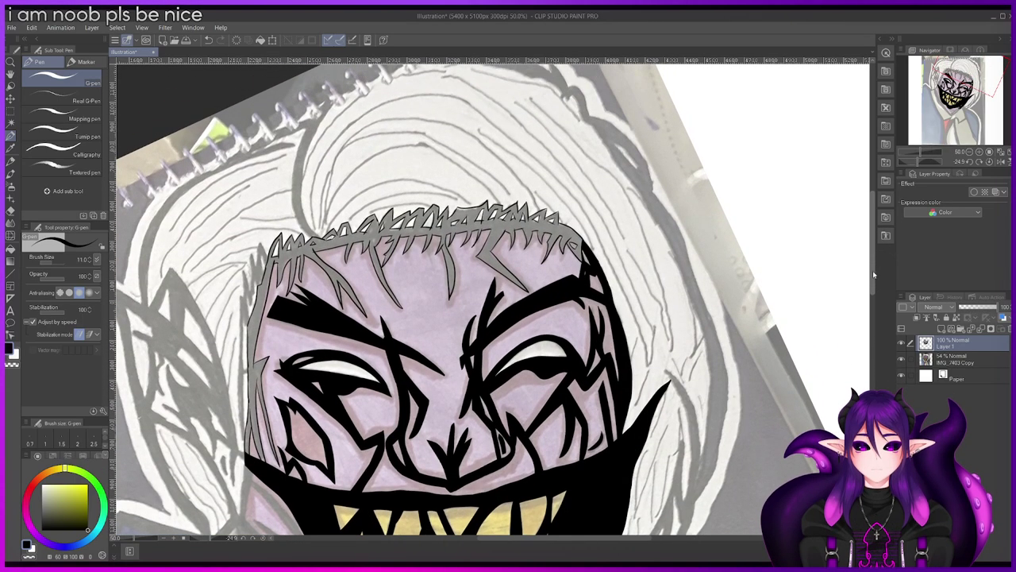
{"action": "key", "text": "g"}
{"action": "key", "text": "g"}
{"action": "left_click", "coordinate": [509, 222]}
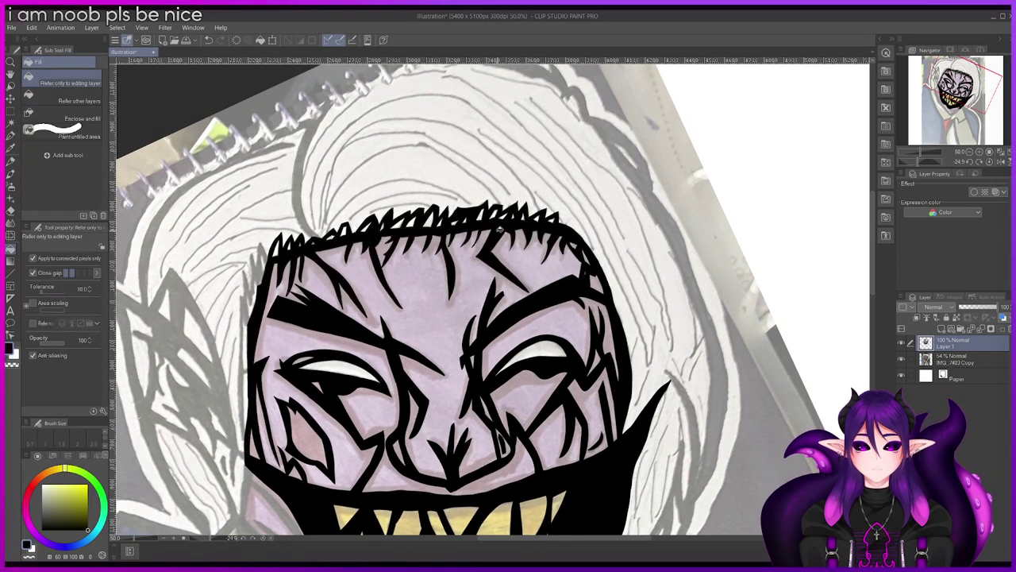
Step: Hide the reference photo layer to check the line art on its own, and show the photo again
{"action": "scroll", "coordinate": [508, 223], "scroll_direction": "down", "scroll_amount": 2}
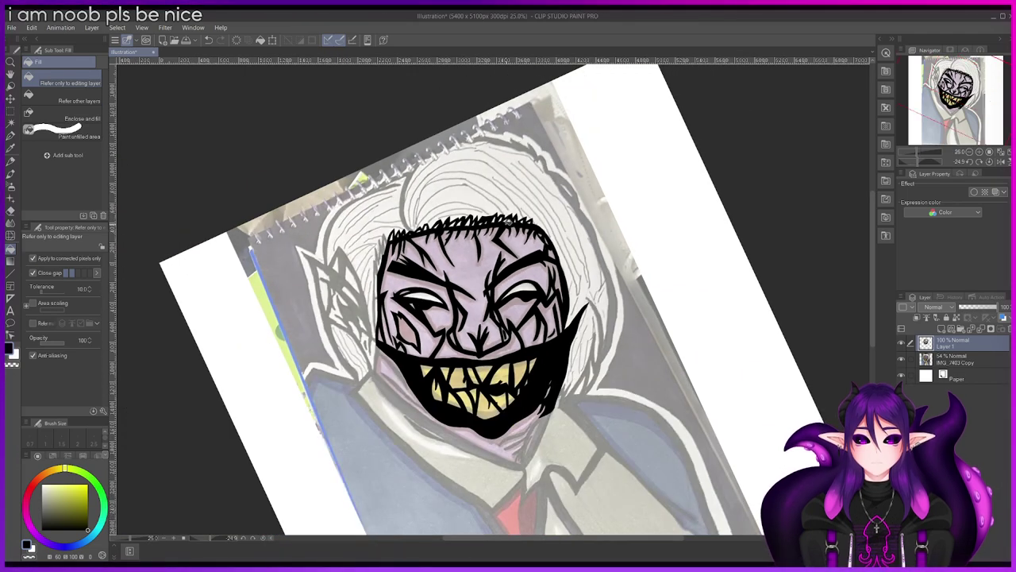
{"action": "left_click", "coordinate": [902, 360]}
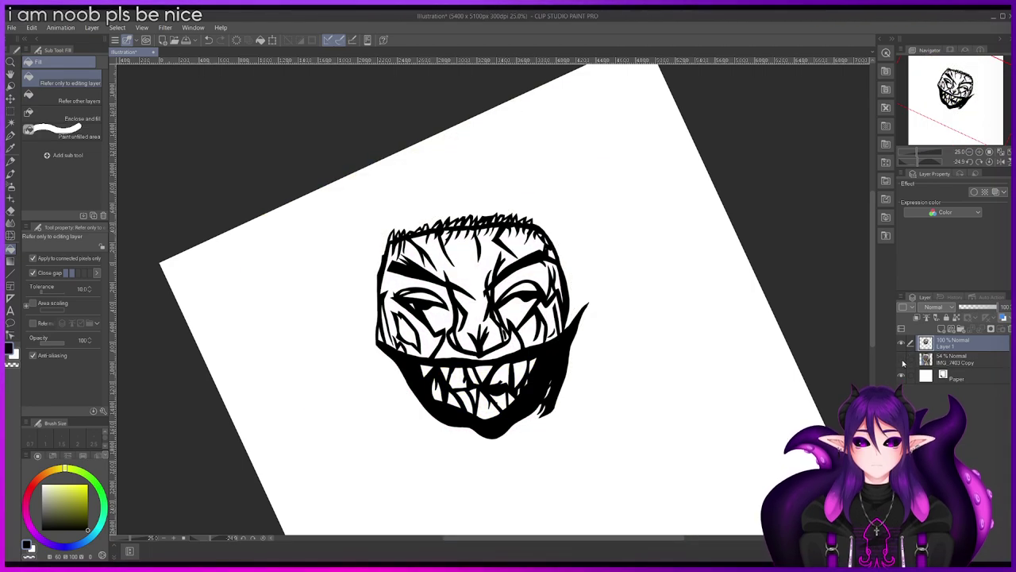
{"action": "key", "text": "ctrl+plus"}
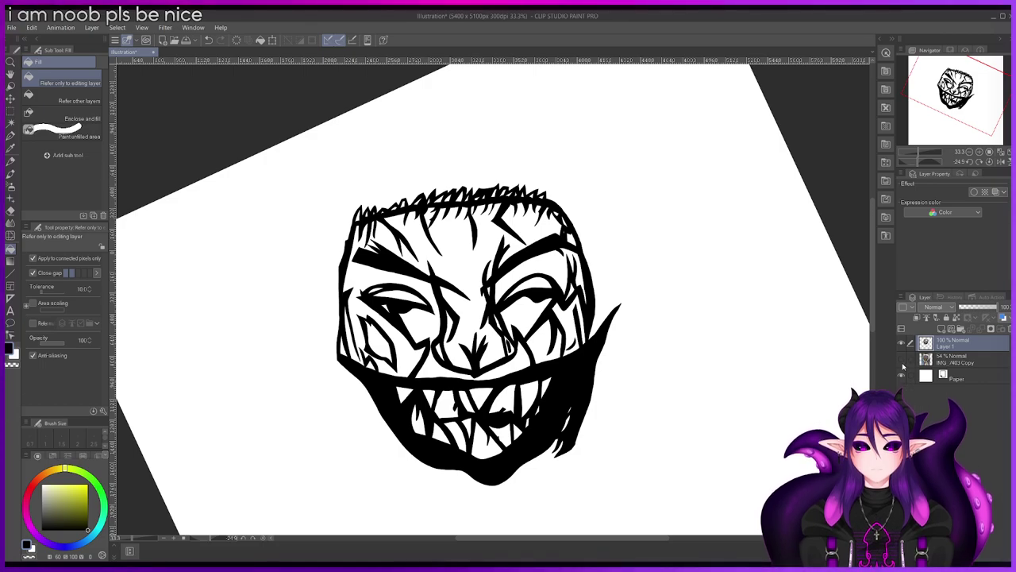
{"action": "left_click", "coordinate": [903, 363]}
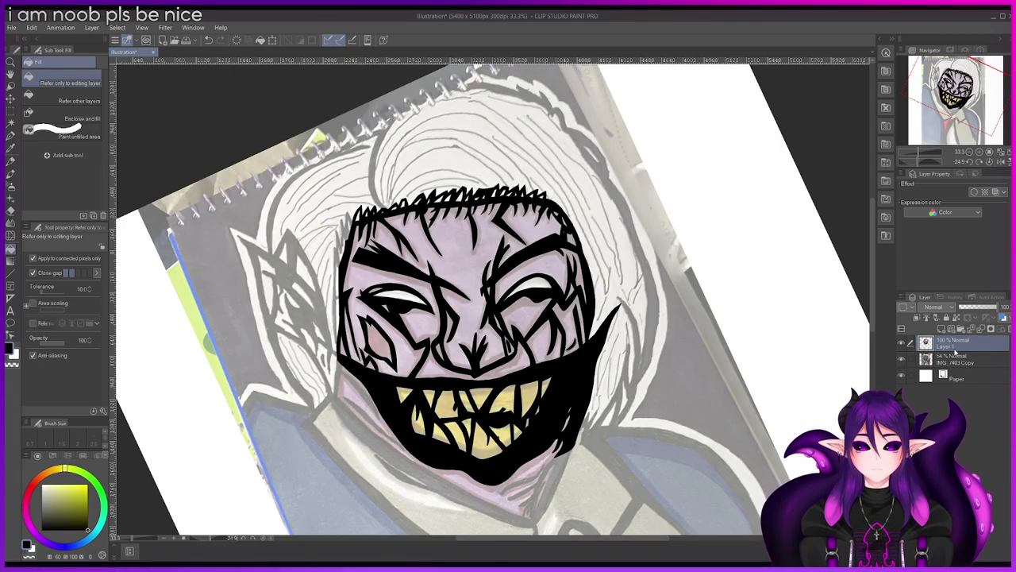
{"action": "key", "text": "ctrl+minus"}
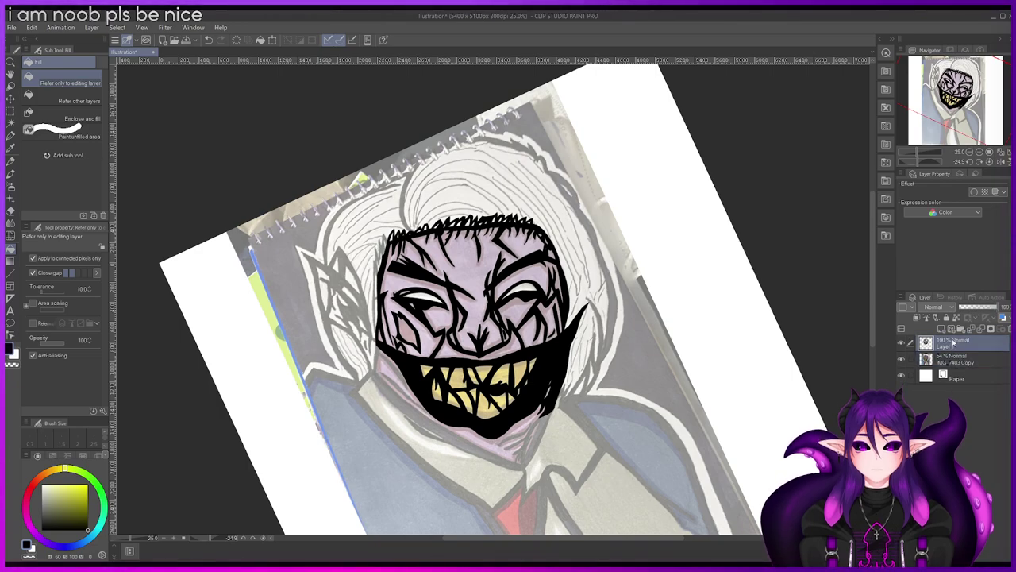
Step: Ink both sides of the narrow grey strip running down from the jaw corner beside the ear with the G-pen
{"action": "key", "text": "p"}
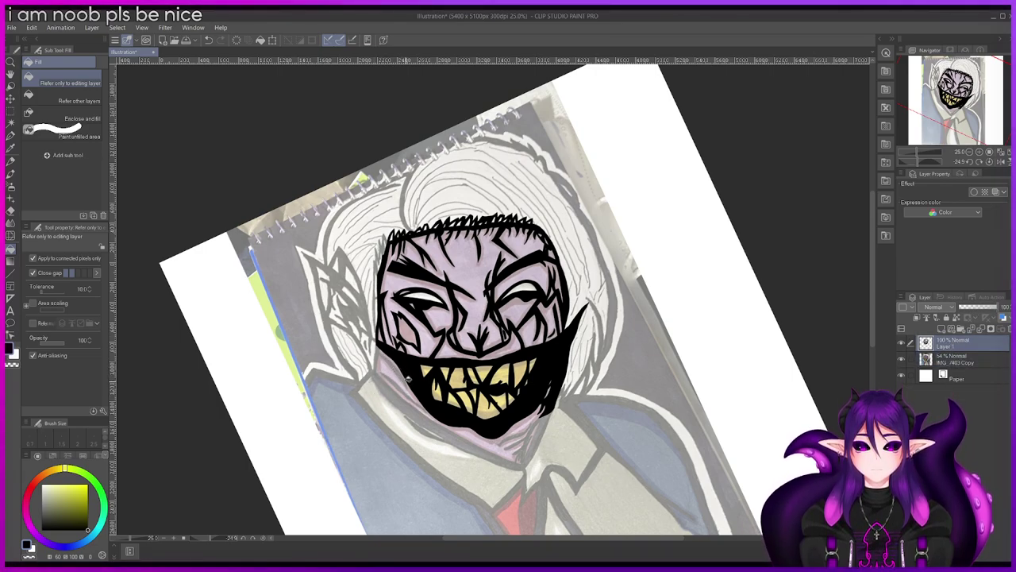
{"action": "scroll", "coordinate": [386, 349], "scroll_direction": "up", "scroll_amount": 3}
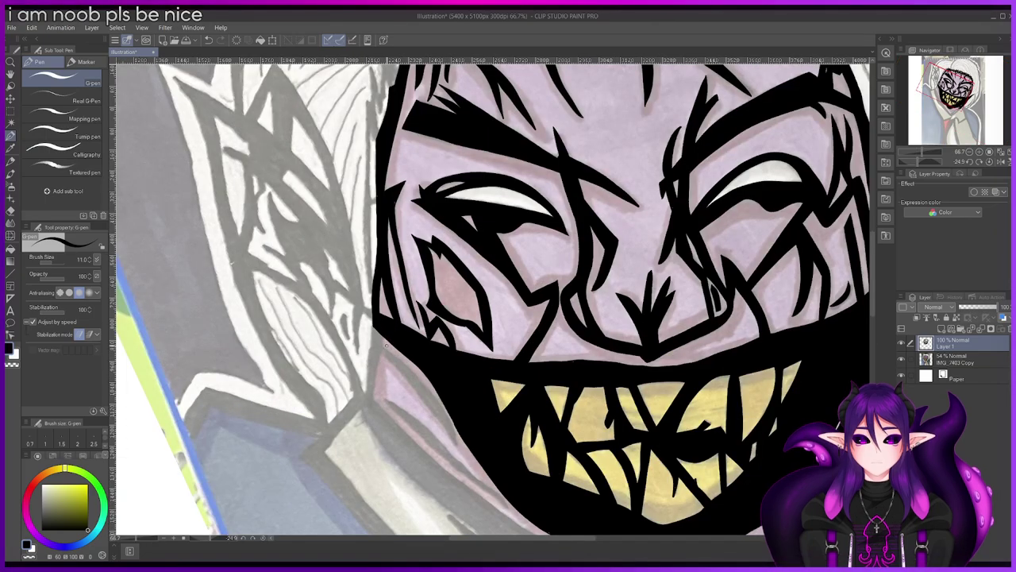
{"action": "scroll", "coordinate": [386, 350], "scroll_direction": "up", "scroll_amount": 4}
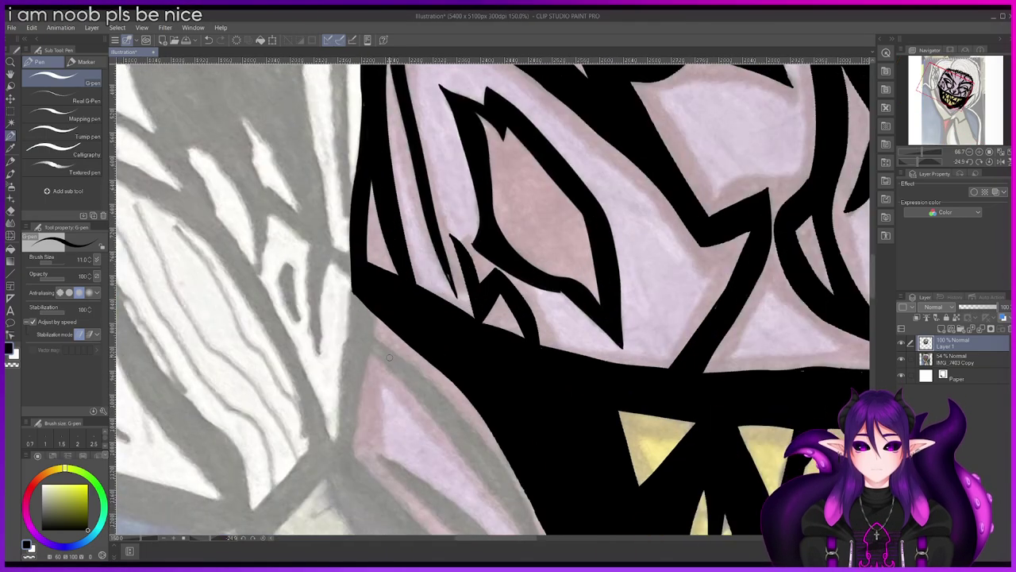
{"action": "left_click_drag", "start_coordinate": [352, 461], "coordinate": [350, 485]}
{"action": "left_click_drag", "start_coordinate": [352, 291], "coordinate": [329, 456]}
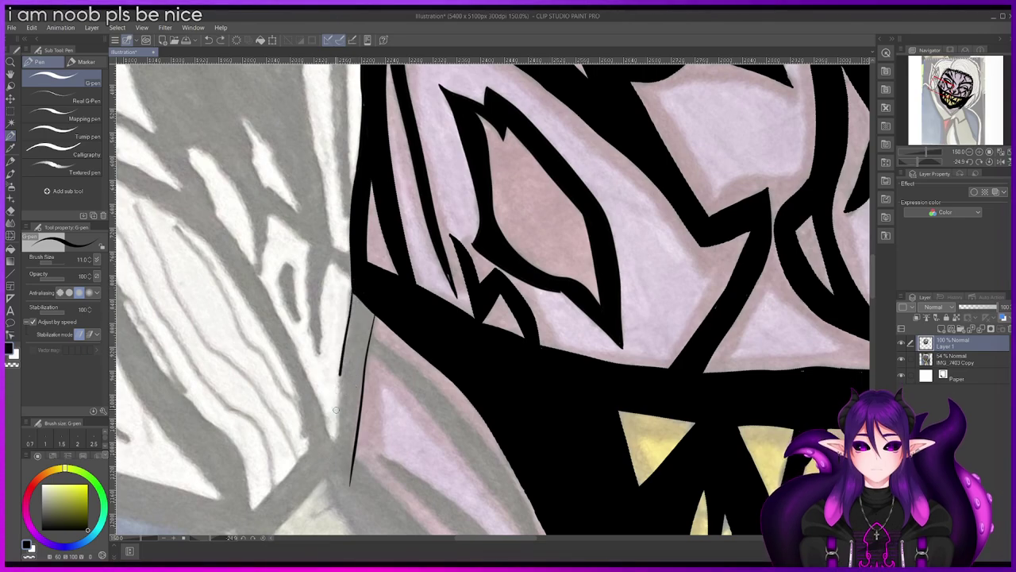
{"action": "key", "text": "ctrl+z"}
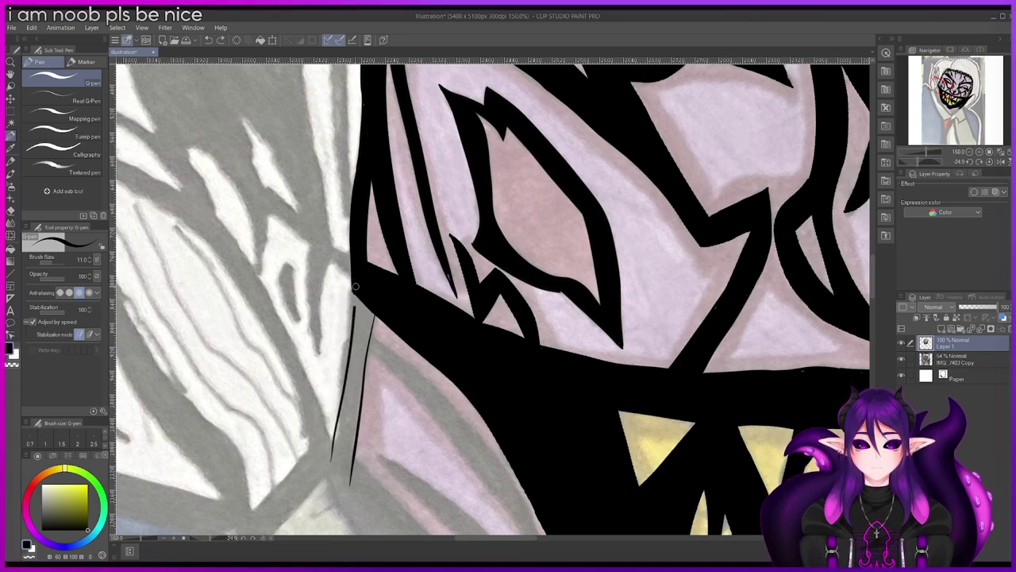
{"action": "key", "text": "ctrl+z"}
{"action": "key", "text": "ctrl+z"}
{"action": "left_click_drag", "start_coordinate": [327, 472], "coordinate": [337, 412]}
{"action": "left_click_drag", "start_coordinate": [355, 316], "coordinate": [354, 294]}
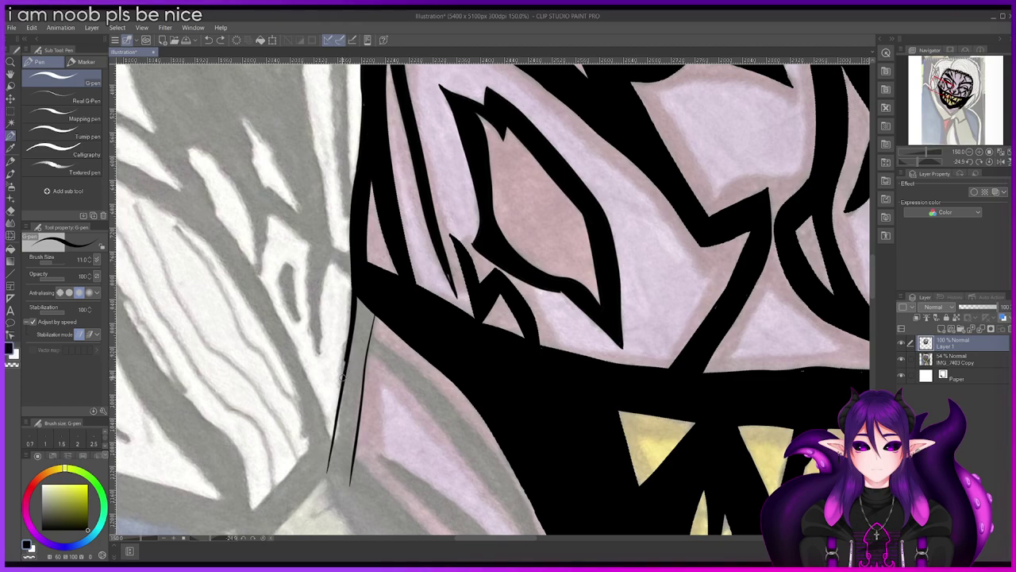
{"action": "key", "text": "ctrl+s"}
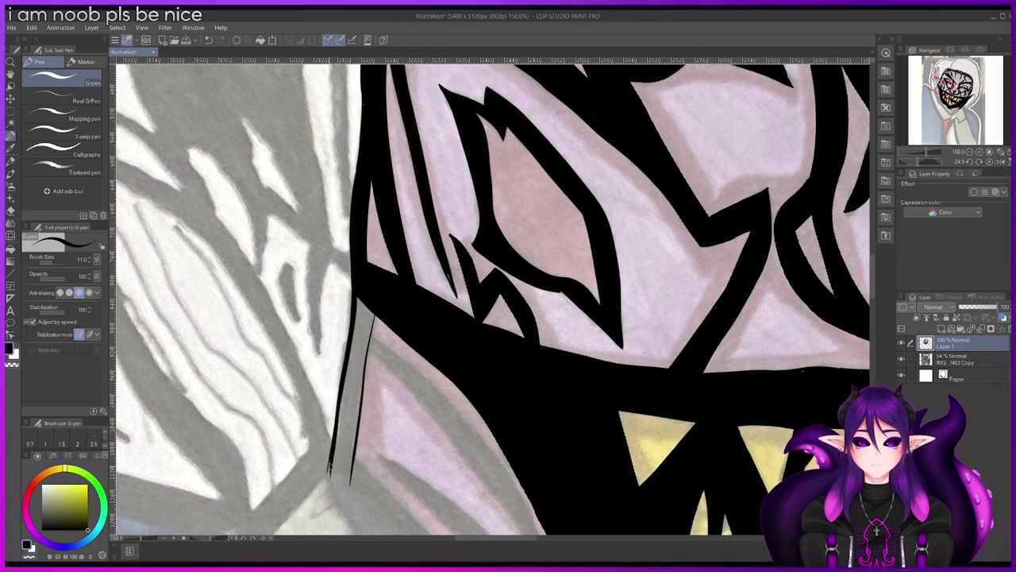
Step: Ink the two long curved edges of the dark band between the pink neck and the cream collar
{"action": "left_click_drag", "start_coordinate": [874, 283], "coordinate": [874, 285]}
{"action": "scroll", "coordinate": [874, 286], "scroll_direction": "down", "scroll_amount": 5}
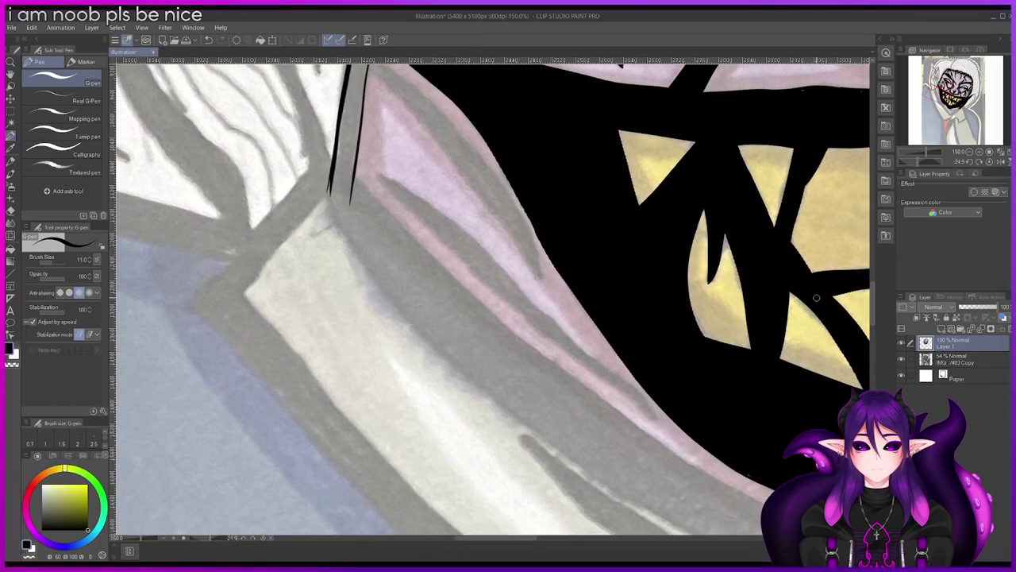
{"action": "left_click_drag", "start_coordinate": [351, 173], "coordinate": [428, 247]}
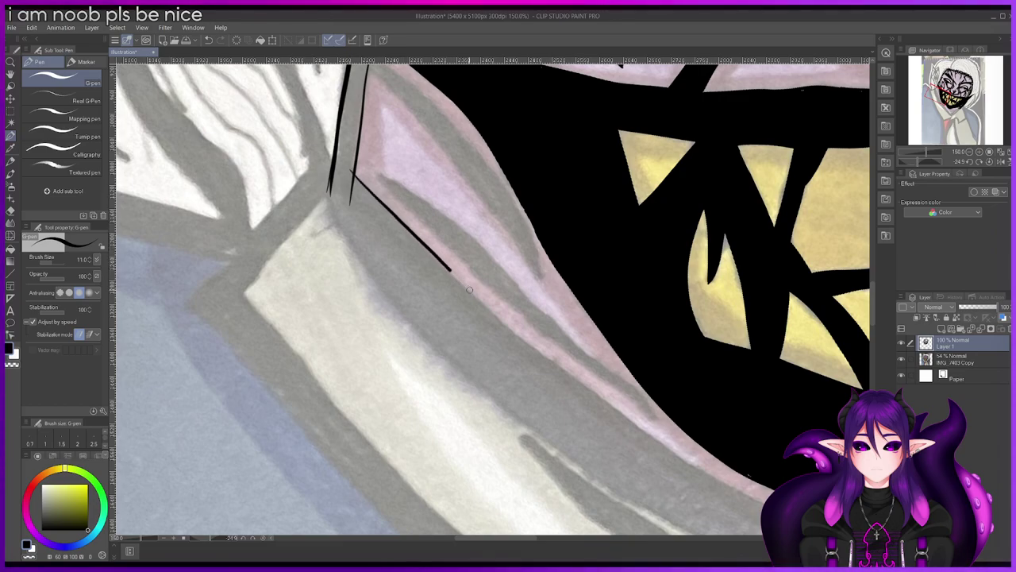
{"action": "left_click_drag", "start_coordinate": [546, 359], "coordinate": [730, 488]}
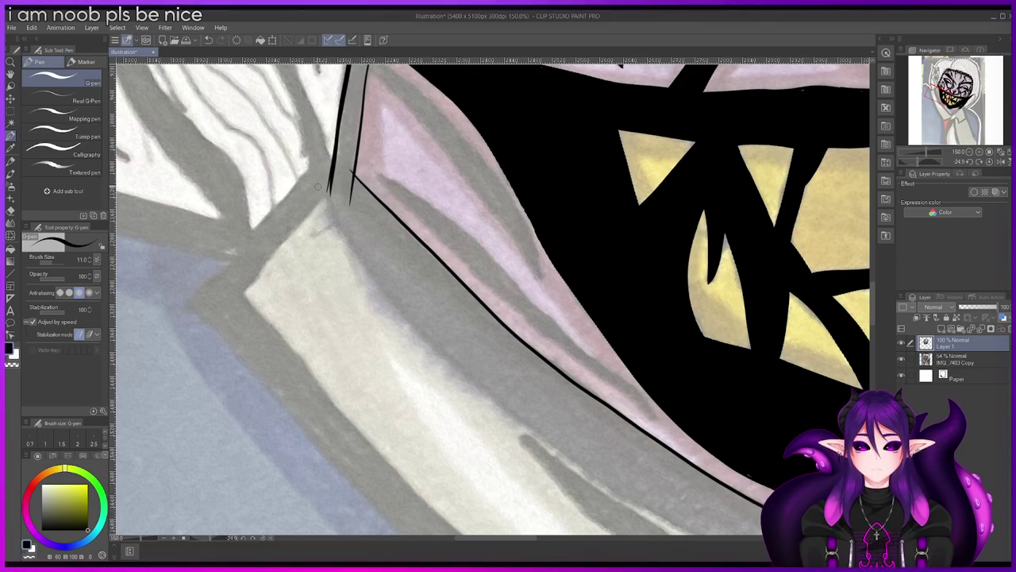
{"action": "left_click_drag", "start_coordinate": [329, 191], "coordinate": [391, 300]}
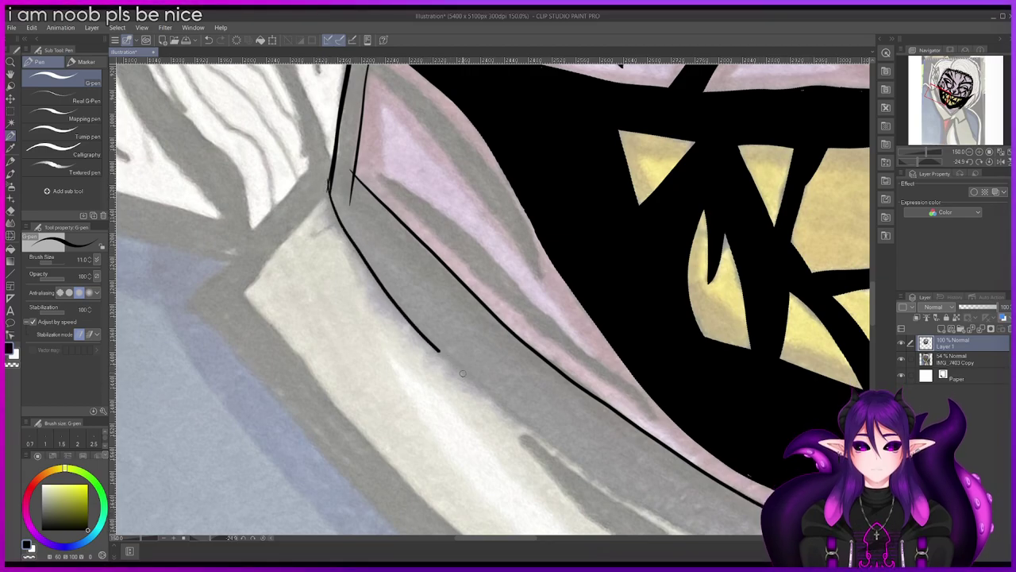
{"action": "left_click_drag", "start_coordinate": [511, 414], "coordinate": [634, 500]}
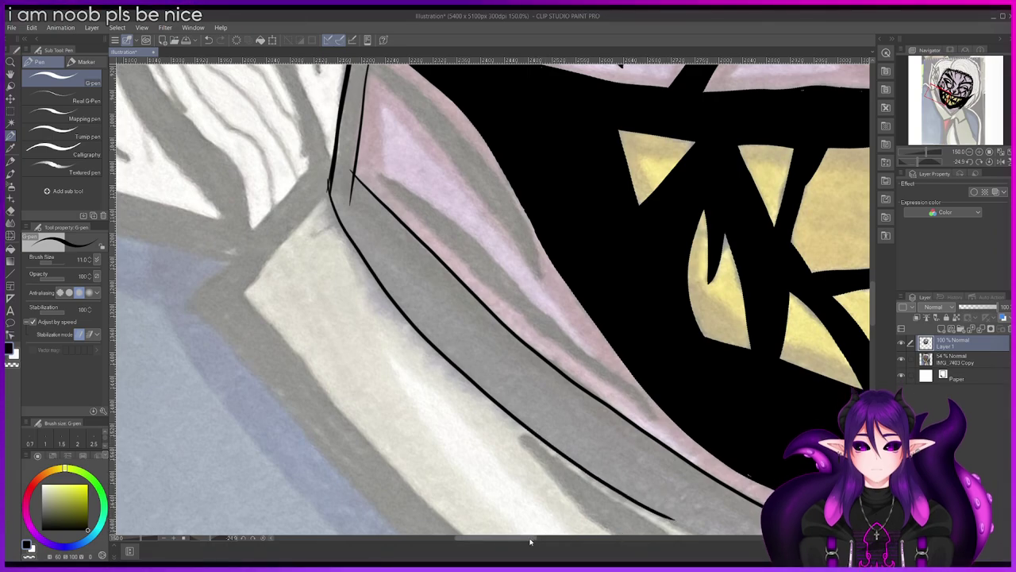
Step: Extend both inked edges of the dark jaw band further below the grinning mouth with the G-pen
{"action": "scroll", "coordinate": [665, 485], "scroll_direction": "right", "scroll_amount": 3}
{"action": "left_click_drag", "start_coordinate": [871, 310], "coordinate": [871, 327]}
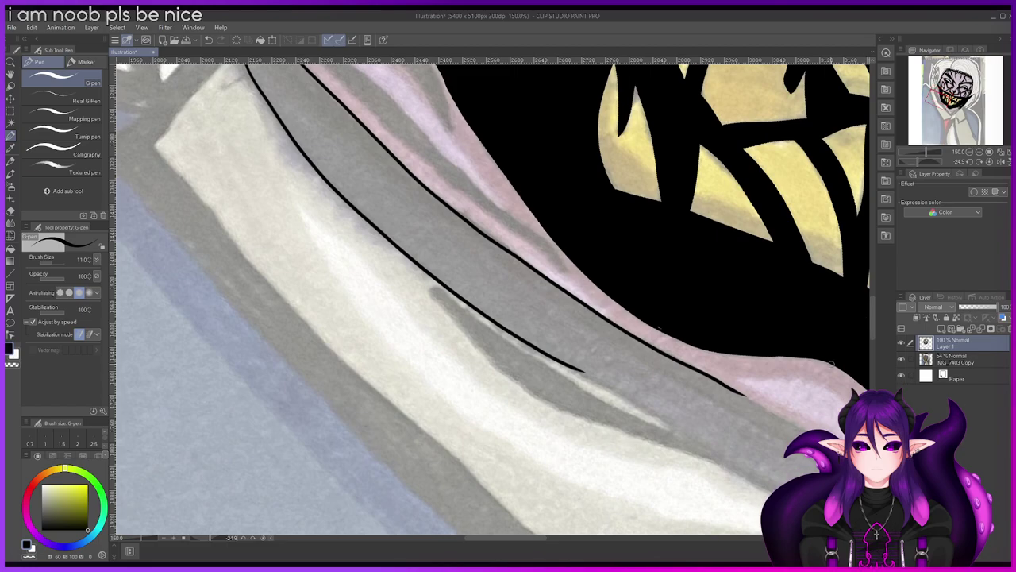
{"action": "left_click_drag", "start_coordinate": [479, 538], "coordinate": [523, 538]}
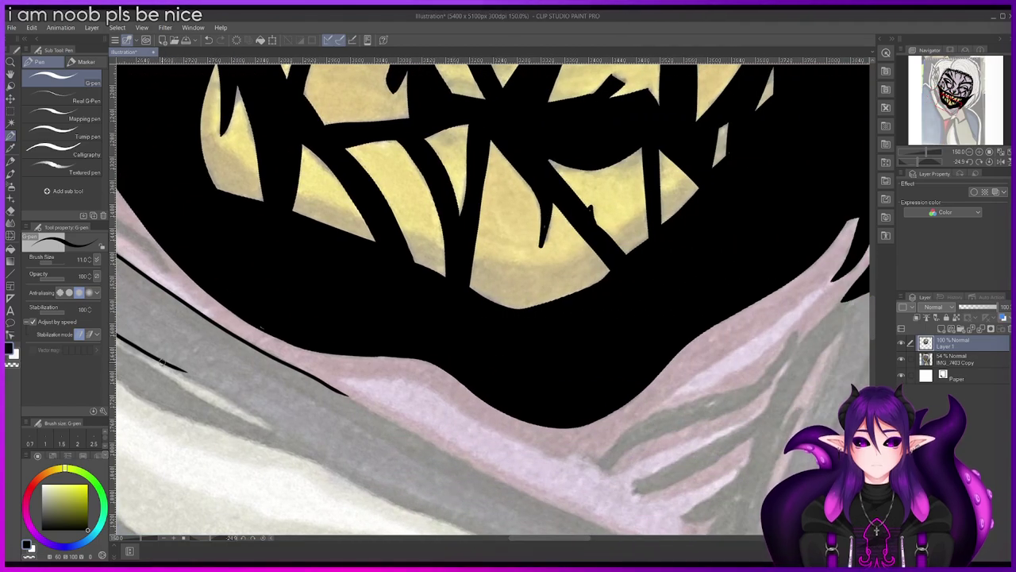
{"action": "left_click_drag", "start_coordinate": [187, 370], "coordinate": [236, 402]}
{"action": "key", "text": "ctrl+z"}
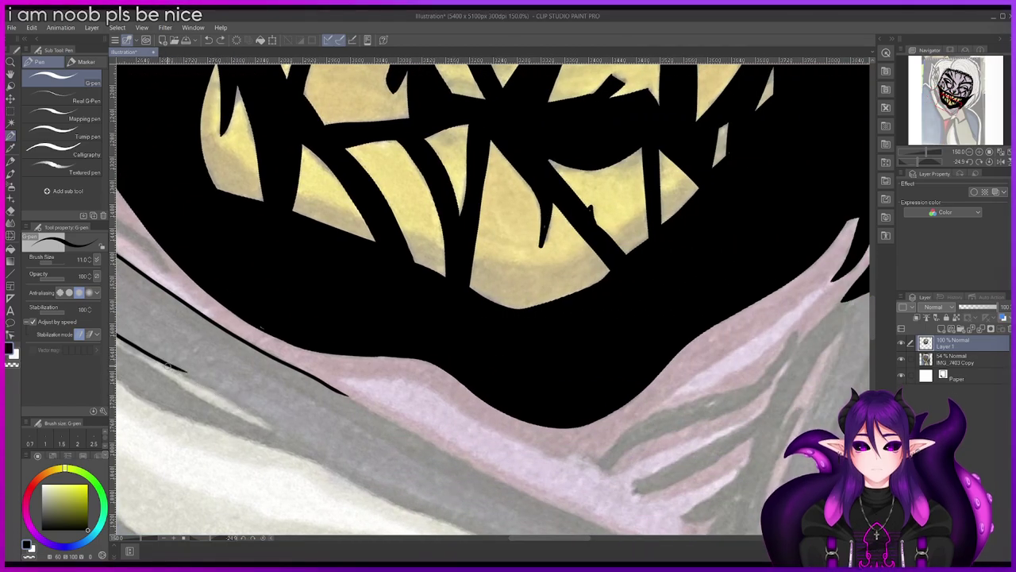
{"action": "left_click_drag", "start_coordinate": [186, 372], "coordinate": [215, 392]}
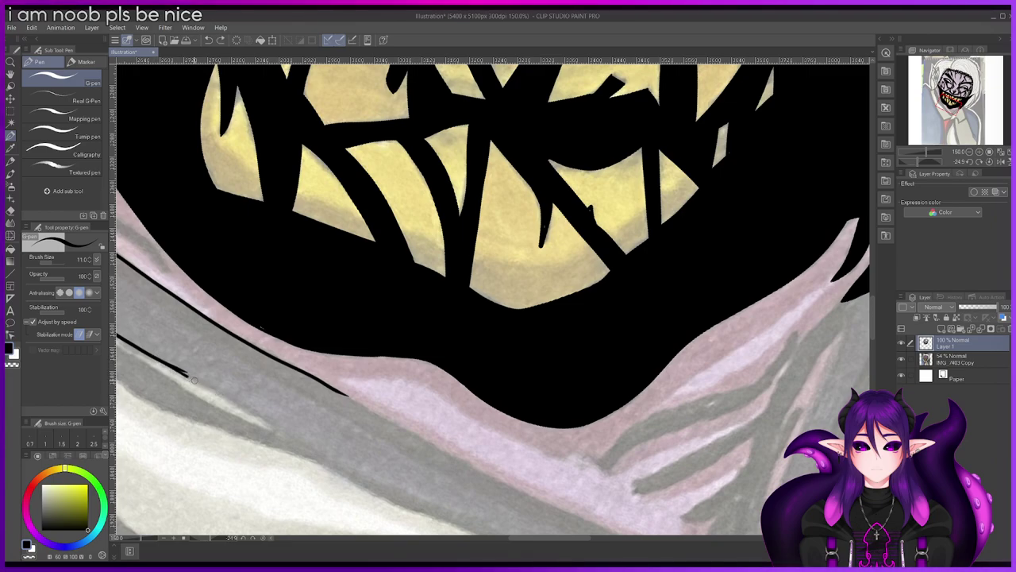
{"action": "left_click_drag", "start_coordinate": [257, 418], "coordinate": [343, 467]}
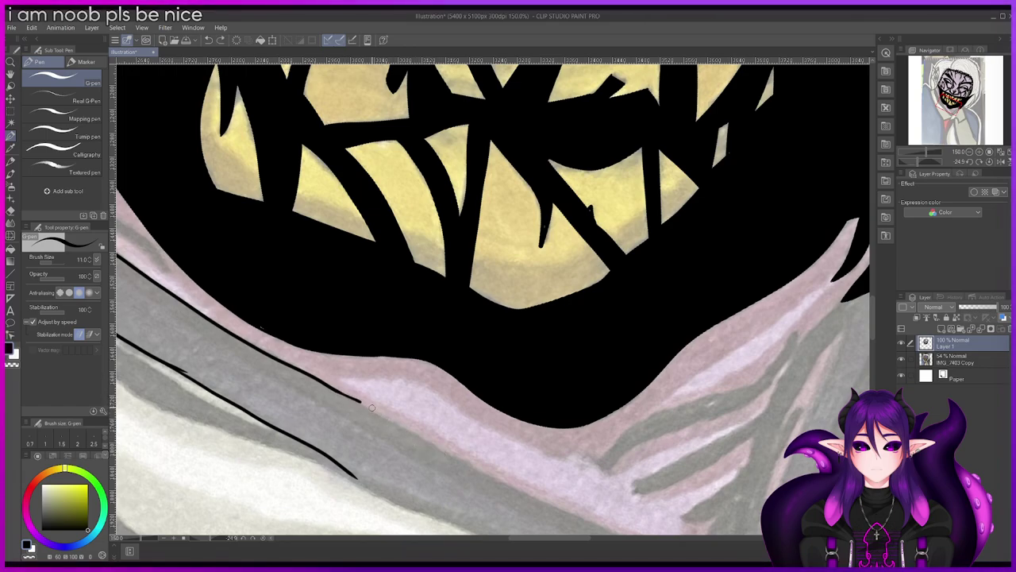
{"action": "left_click_drag", "start_coordinate": [417, 433], "coordinate": [476, 467]}
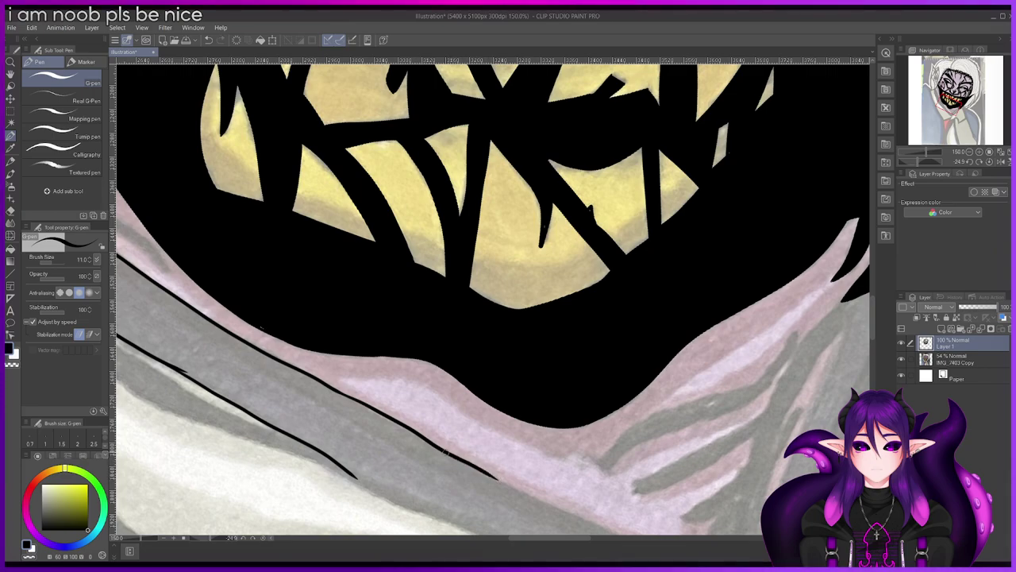
{"action": "key", "text": "ctrl+z"}
{"action": "left_click_drag", "start_coordinate": [424, 439], "coordinate": [480, 473]}
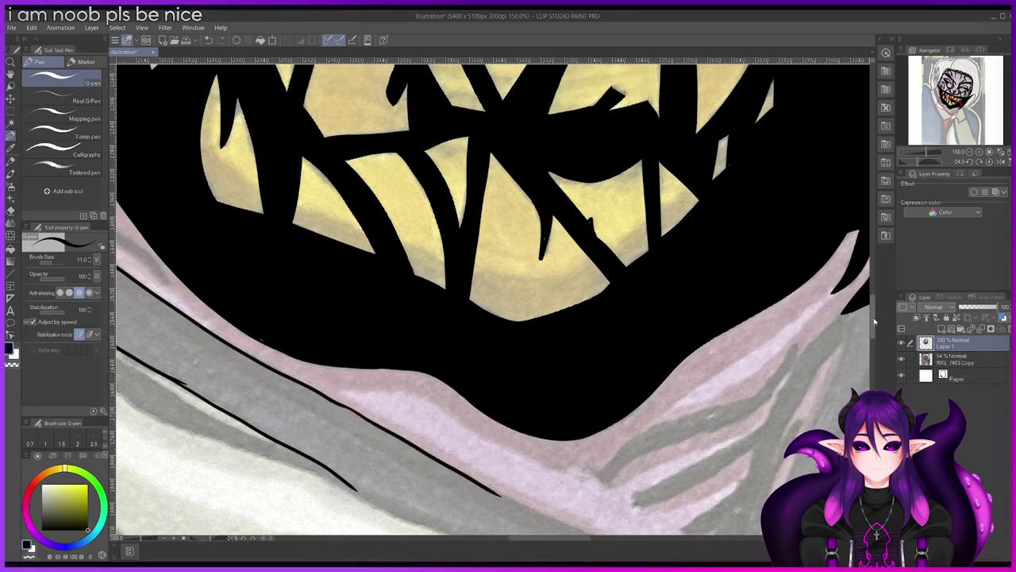
Step: Continue the upper and lower edges of the dark jaw band down to the pointed tip of the chin
{"action": "scroll", "coordinate": [492, 468], "scroll_direction": "down", "scroll_amount": 4}
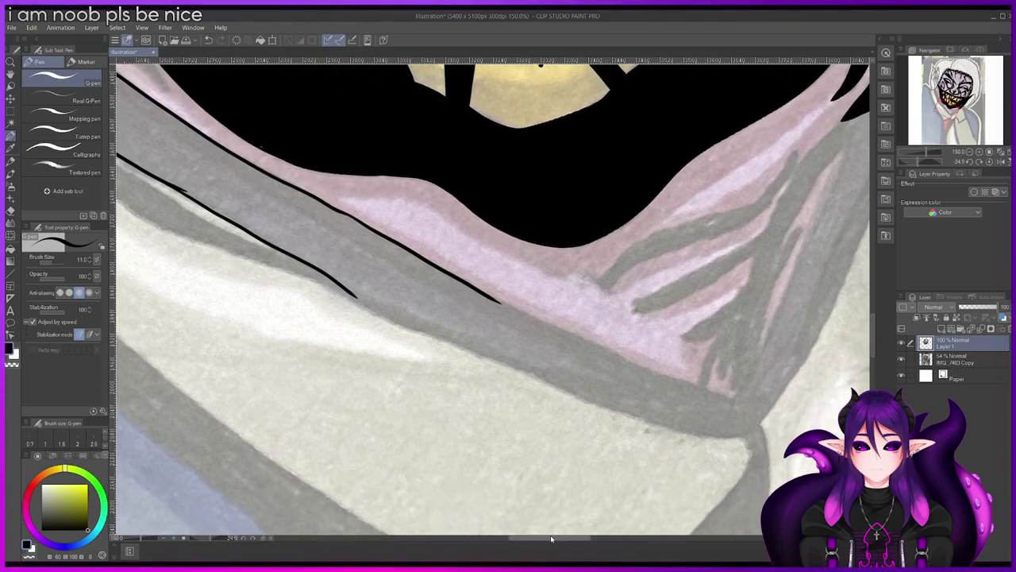
{"action": "left_click_drag", "start_coordinate": [552, 539], "coordinate": [560, 540]}
{"action": "left_click_drag", "start_coordinate": [432, 307], "coordinate": [454, 320]}
{"action": "key", "text": "ctrl+z"}
{"action": "mouse_move", "coordinate": [395, 285]}
{"action": "left_mouse_down"}
{"action": "mouse_move", "coordinate": [547, 362]}
{"action": "mouse_move", "coordinate": [636, 392]}
{"action": "left_mouse_up"}
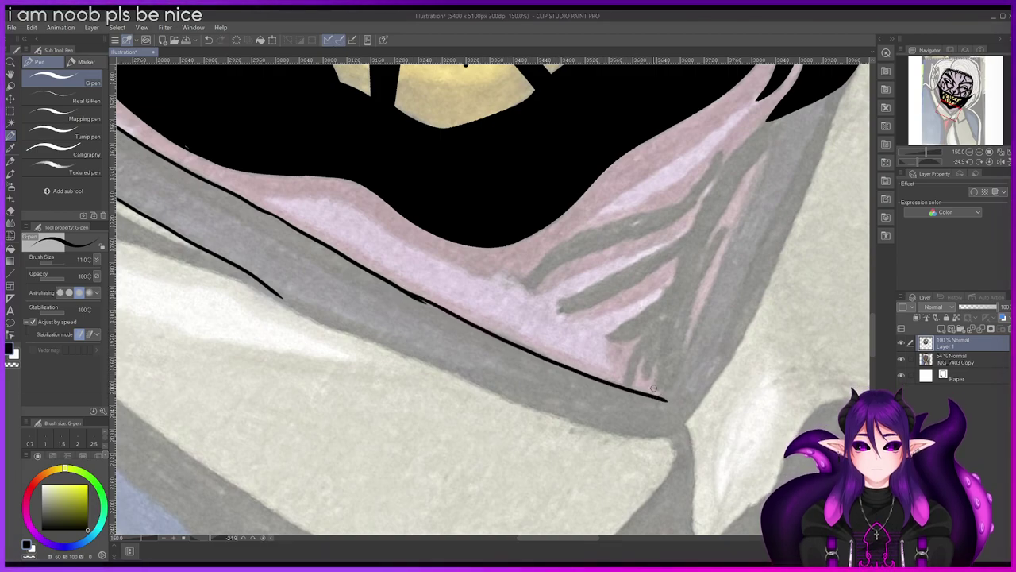
{"action": "left_click_drag", "start_coordinate": [256, 276], "coordinate": [282, 293]}
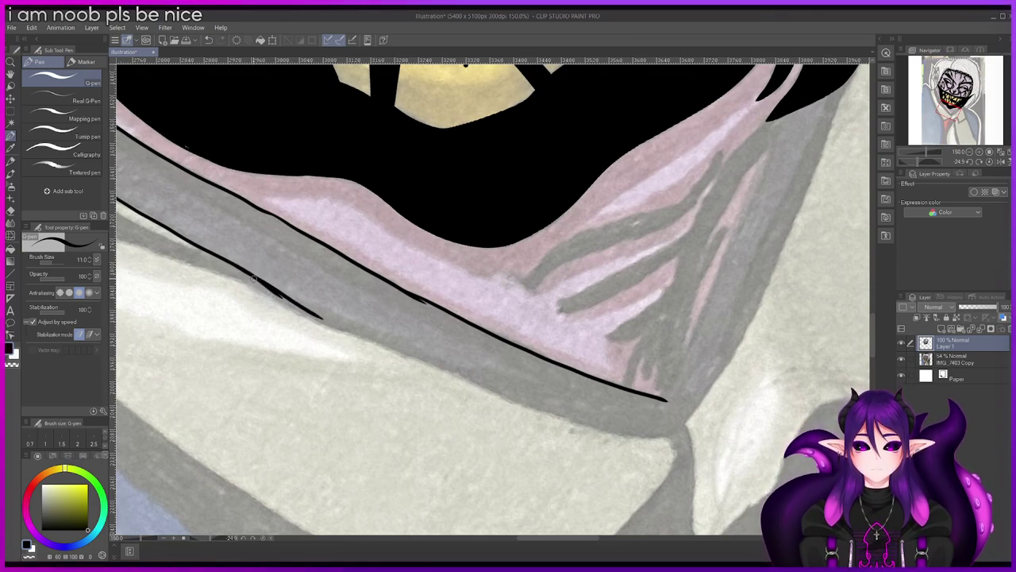
{"action": "mouse_move", "coordinate": [277, 292]}
{"action": "left_mouse_down"}
{"action": "mouse_move", "coordinate": [370, 342]}
{"action": "mouse_move", "coordinate": [570, 421]}
{"action": "left_mouse_up"}
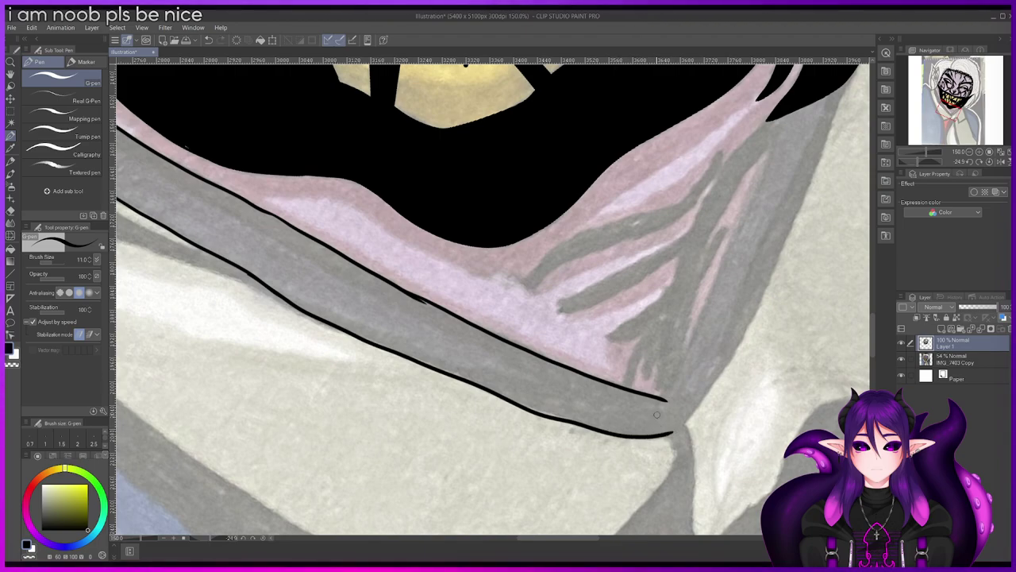
Step: Ink the inner and outer edges of the band rising from the chin tip to the black cheek, closing the outer corner
{"action": "left_click_drag", "start_coordinate": [667, 390], "coordinate": [721, 307]}
{"action": "key", "text": "ctrl+z"}
{"action": "left_click_drag", "start_coordinate": [776, 123], "coordinate": [758, 173]}
{"action": "mouse_move", "coordinate": [723, 252]}
{"action": "left_mouse_down"}
{"action": "mouse_move", "coordinate": [645, 422]}
{"action": "mouse_move", "coordinate": [711, 307]}
{"action": "mouse_move", "coordinate": [766, 169]}
{"action": "left_mouse_up"}
{"action": "key", "text": "ctrl+z"}
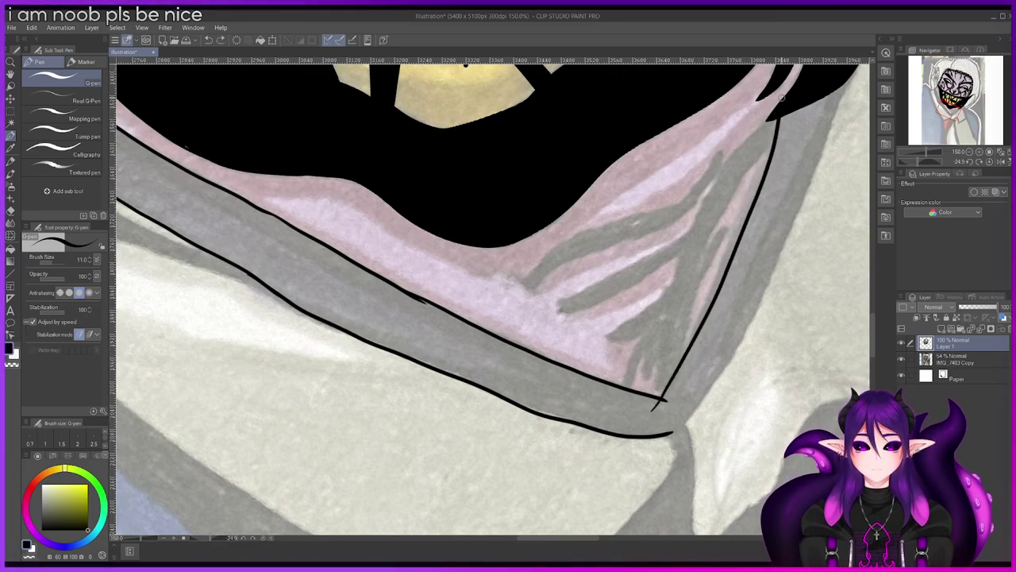
{"action": "left_click_drag", "start_coordinate": [788, 231], "coordinate": [668, 435]}
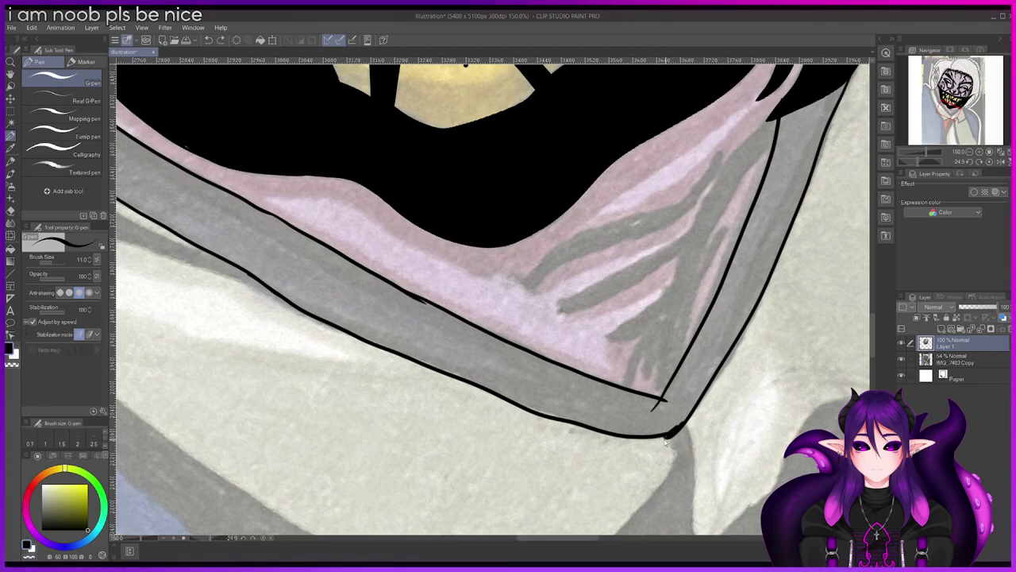
{"action": "left_click_drag", "start_coordinate": [672, 434], "coordinate": [684, 422]}
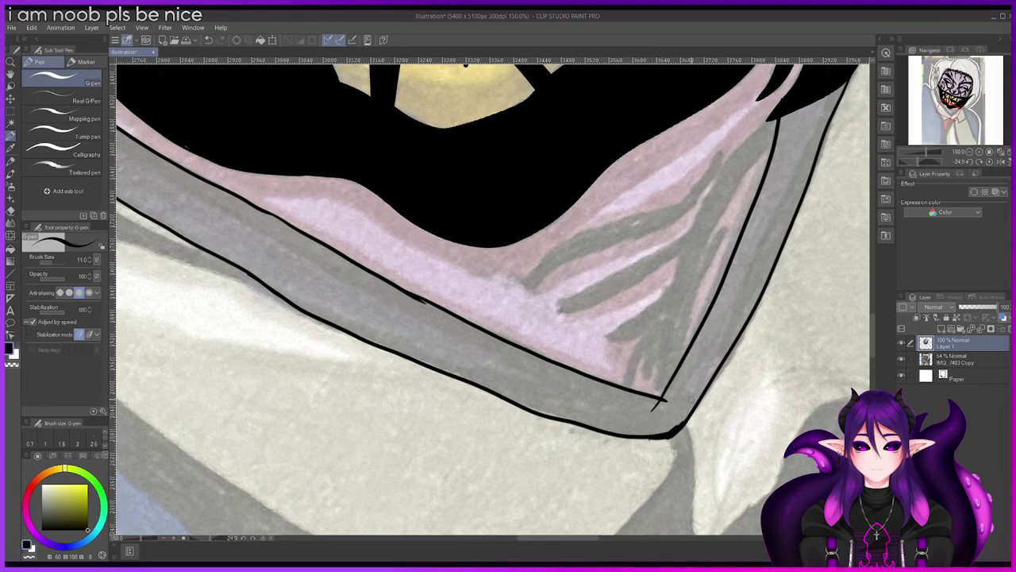
Step: Fill the outlined band around the jaw and chin with black, referring only to the editing layer
{"action": "scroll", "coordinate": [691, 401], "scroll_direction": "down", "scroll_amount": 5}
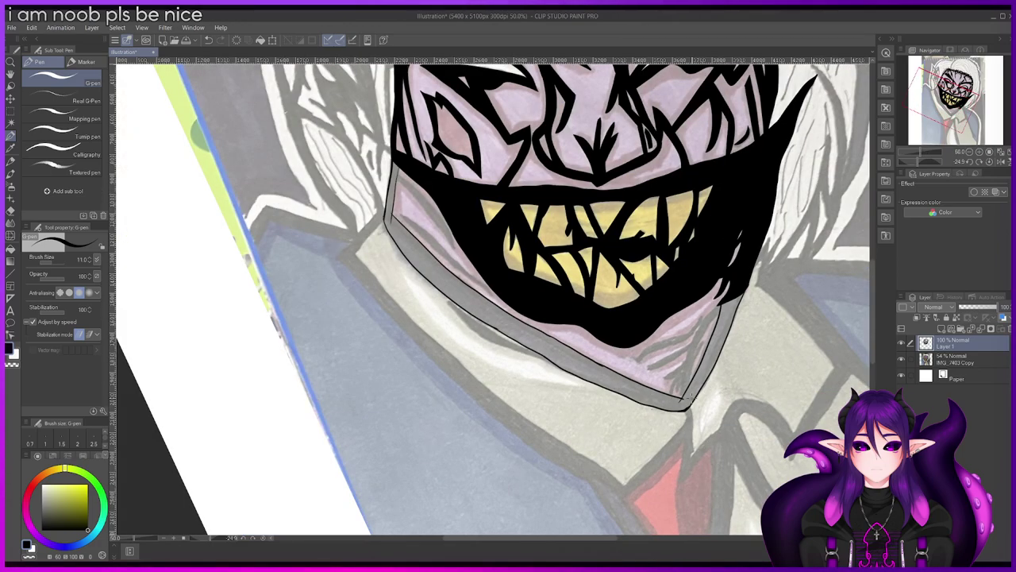
{"action": "scroll", "coordinate": [690, 396], "scroll_direction": "up", "scroll_amount": 2}
{"action": "key", "text": "g"}
{"action": "key", "text": "g"}
{"action": "left_click", "coordinate": [718, 323]}
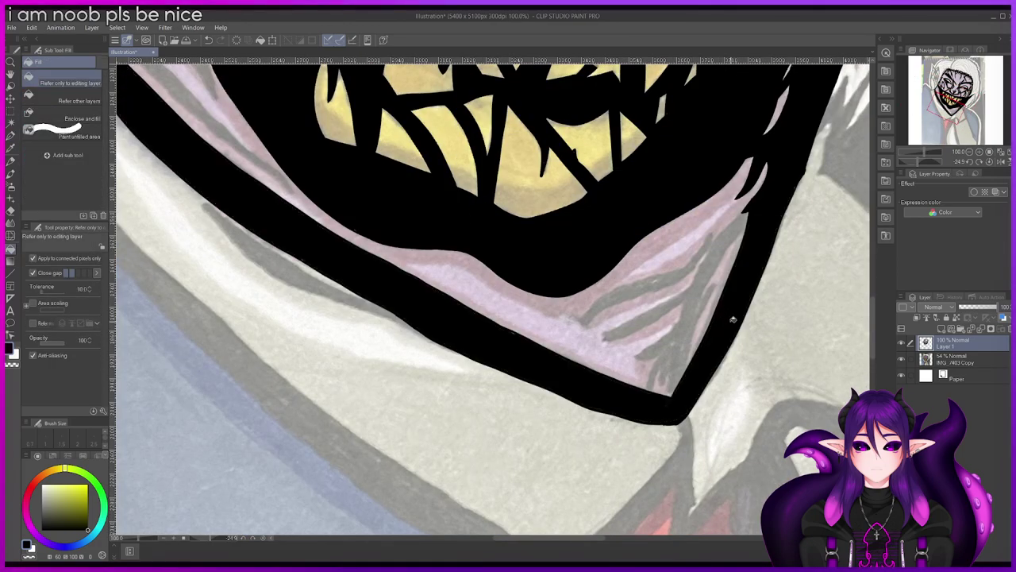
Step: Undo the jaw band's black fill to compare the look, and fill the band with black again
{"action": "scroll", "coordinate": [733, 320], "scroll_direction": "down", "scroll_amount": 3}
{"action": "scroll", "coordinate": [737, 319], "scroll_direction": "up", "scroll_amount": 2}
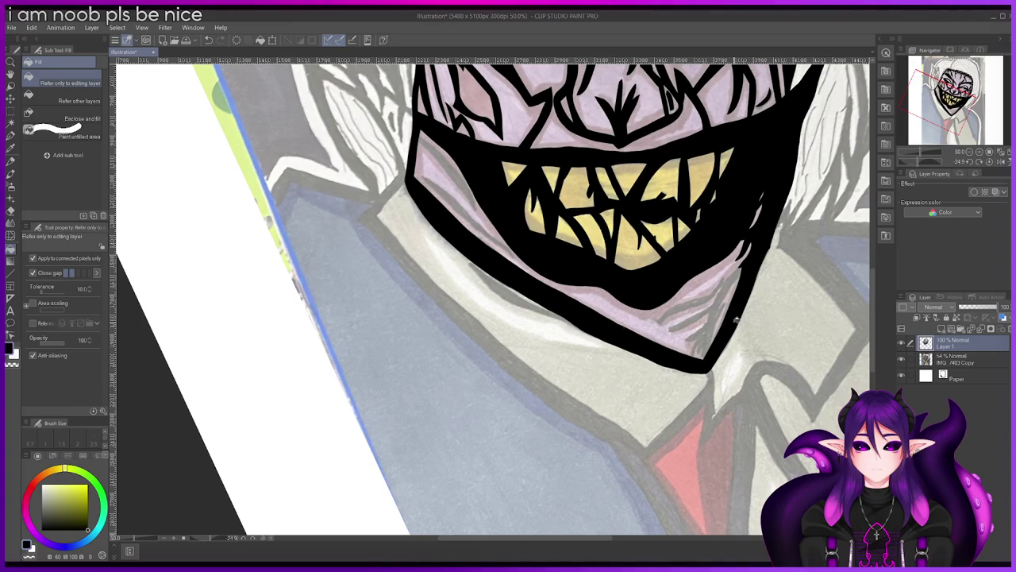
{"action": "key", "text": "ctrl+z"}
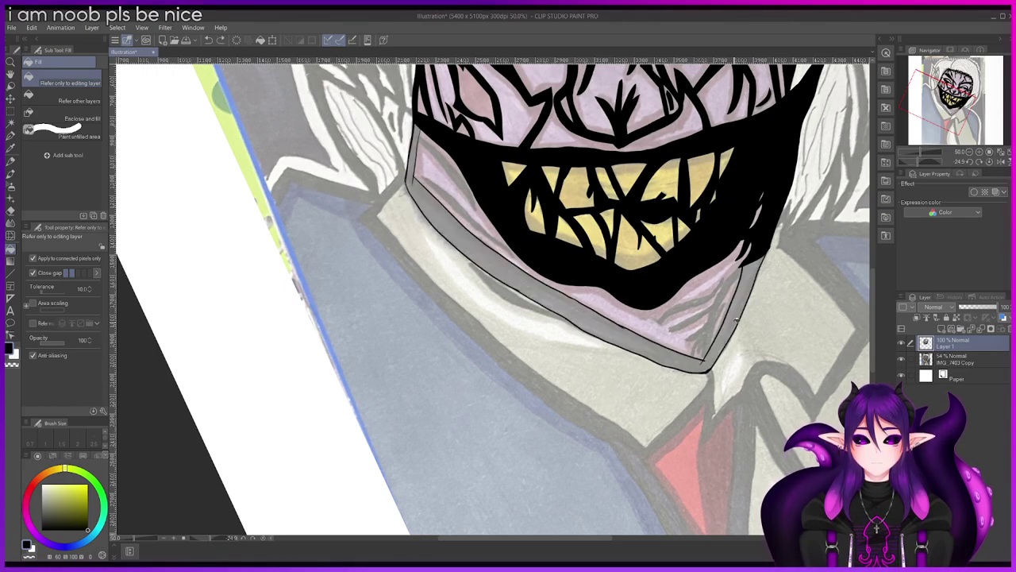
{"action": "left_click", "coordinate": [737, 319]}
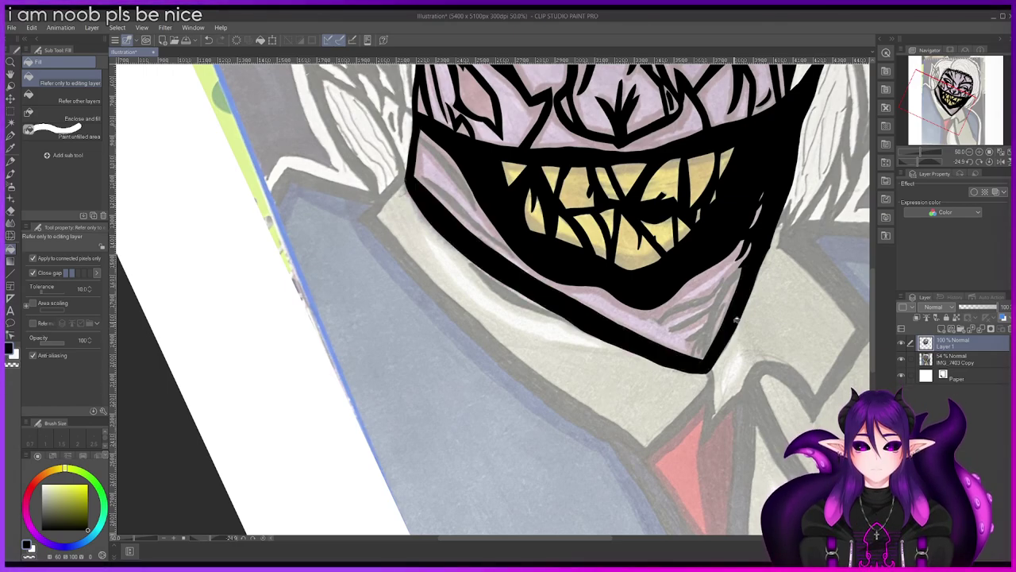
Step: Outline the uppermost curved shadow strand on the pink chin area beside the mouth with the G-pen
{"action": "key", "text": "p"}
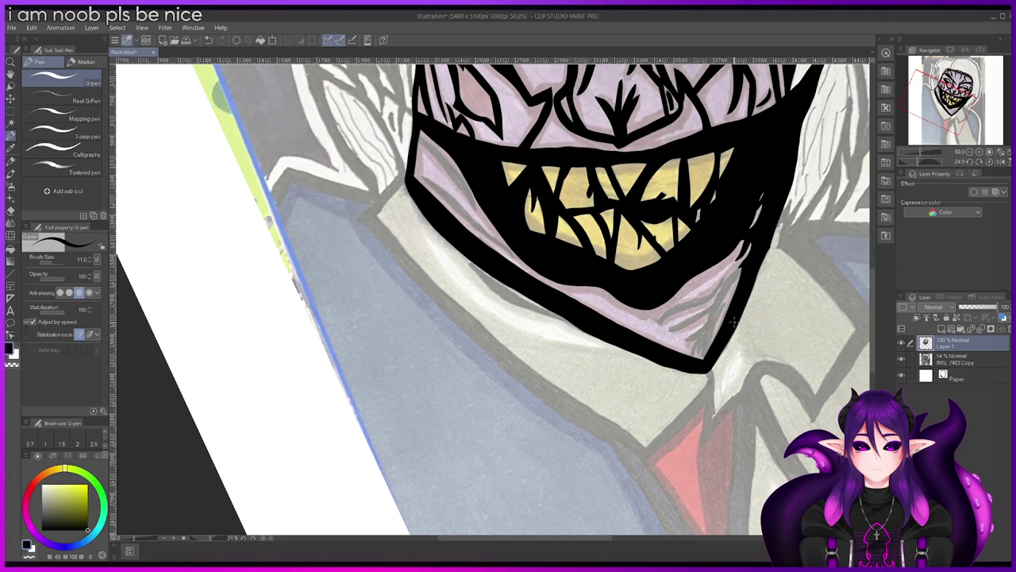
{"action": "scroll", "coordinate": [735, 321], "scroll_direction": "down", "scroll_amount": 4}
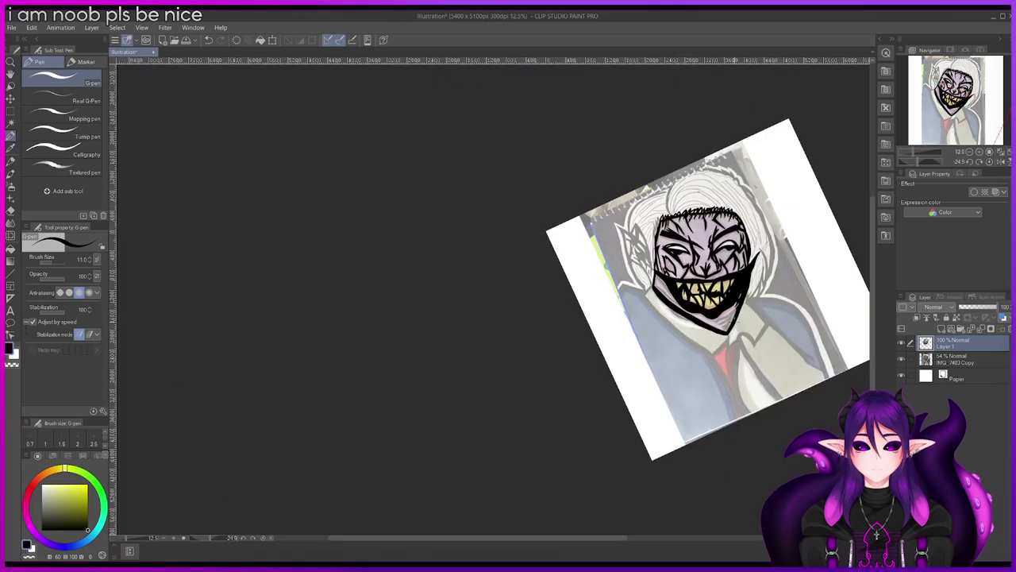
{"action": "scroll", "coordinate": [734, 322], "scroll_direction": "up", "scroll_amount": 2}
{"action": "scroll", "coordinate": [734, 319], "scroll_direction": "up", "scroll_amount": 6}
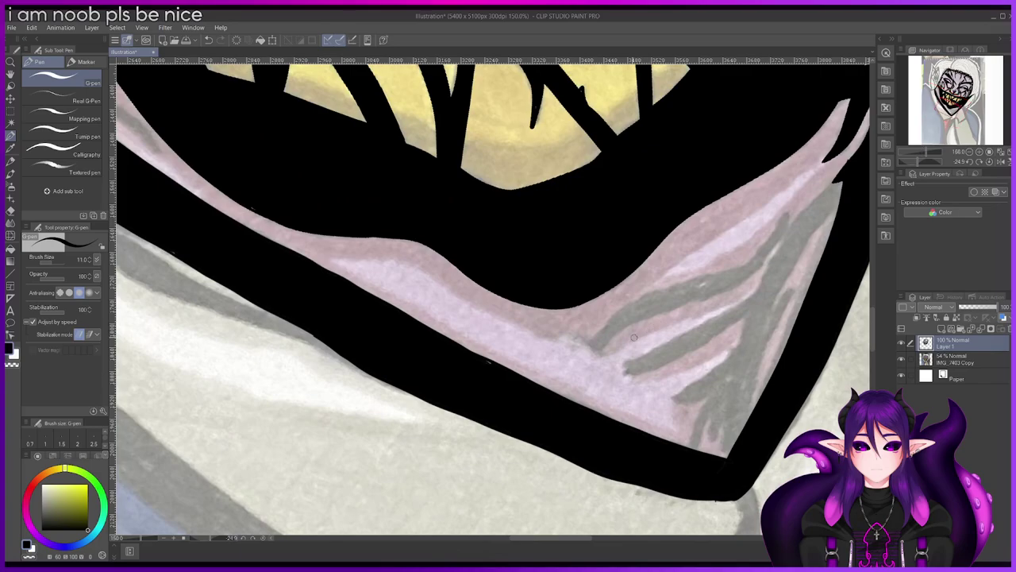
{"action": "mouse_move", "coordinate": [703, 276]}
{"action": "left_mouse_down"}
{"action": "mouse_move", "coordinate": [749, 263]}
{"action": "mouse_move", "coordinate": [787, 209]}
{"action": "left_mouse_up"}
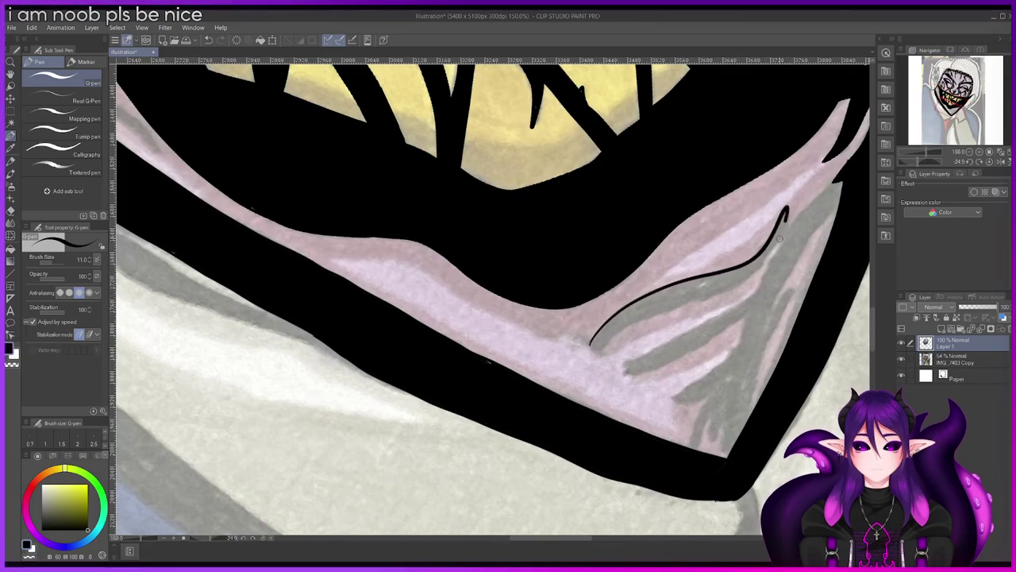
{"action": "left_click_drag", "start_coordinate": [753, 274], "coordinate": [732, 287]}
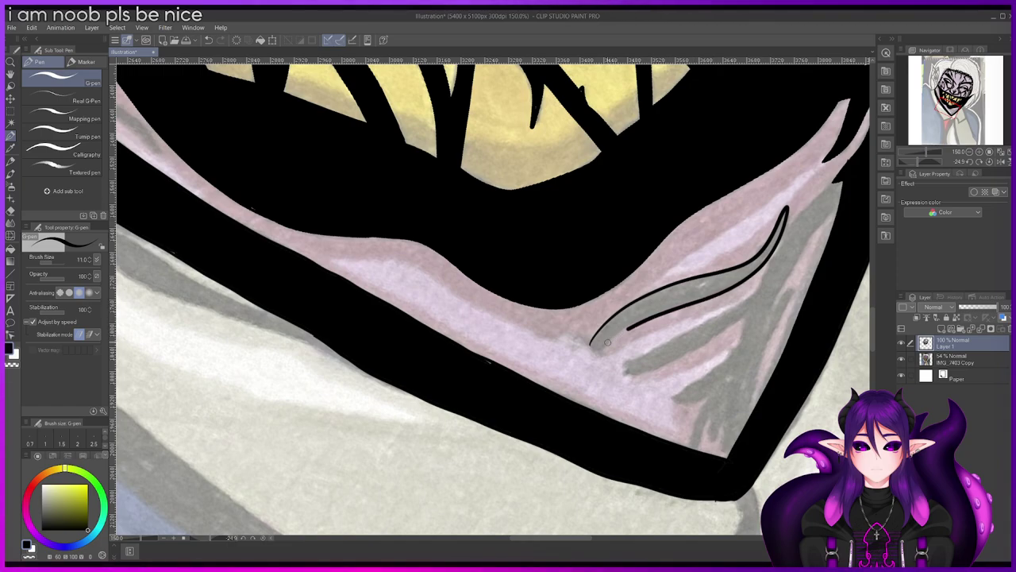
{"action": "left_click_drag", "start_coordinate": [602, 330], "coordinate": [588, 374]}
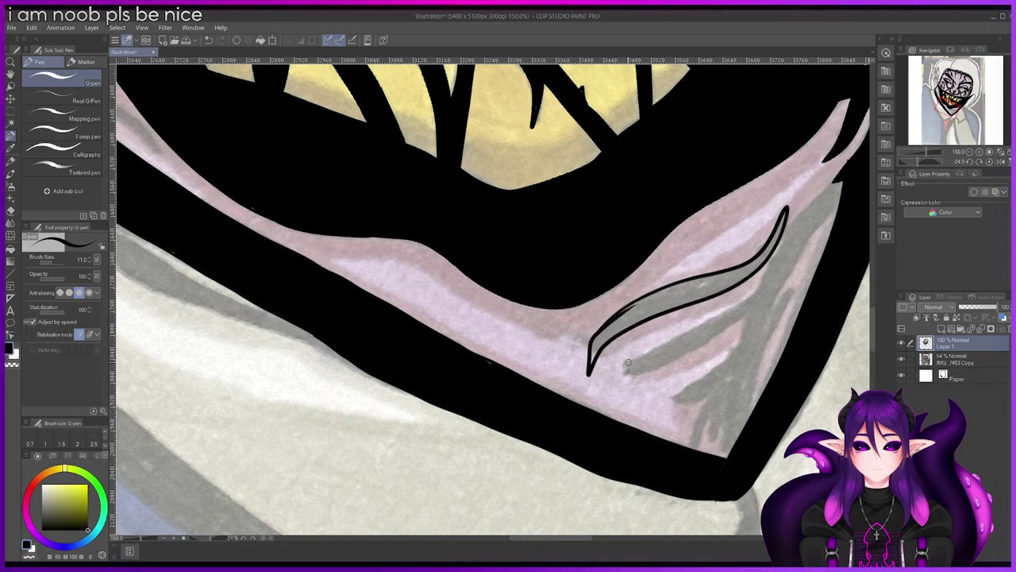
Step: Outline the branching shadow below that strand, including its pointed spikes, the jagged chin-corner tips and the notch along the jaw band
{"action": "mouse_move", "coordinate": [755, 290]}
{"action": "left_mouse_down"}
{"action": "mouse_move", "coordinate": [782, 237]}
{"action": "mouse_move", "coordinate": [837, 184]}
{"action": "left_mouse_up"}
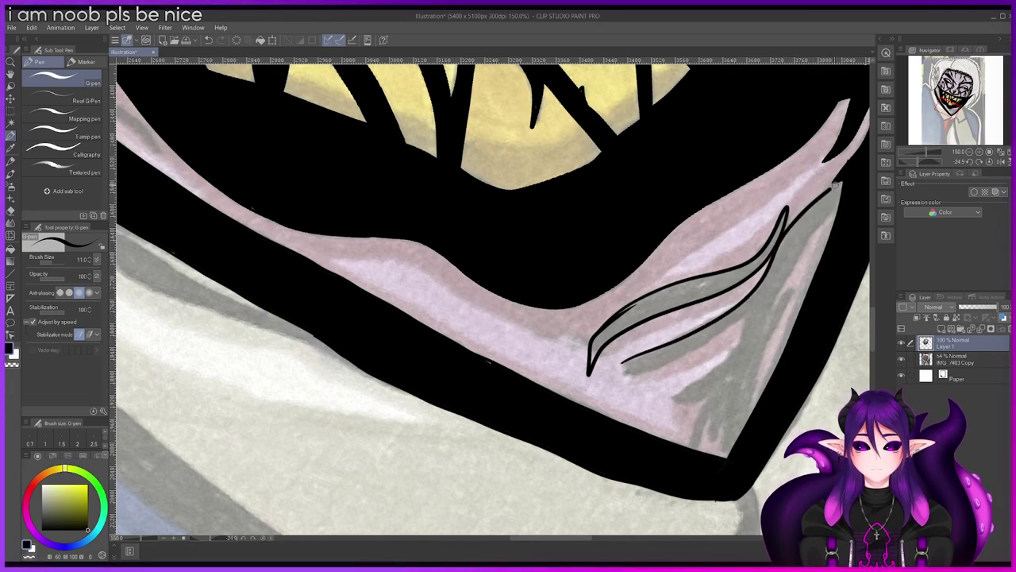
{"action": "mouse_move", "coordinate": [627, 359]}
{"action": "left_mouse_down"}
{"action": "mouse_move", "coordinate": [609, 387]}
{"action": "mouse_move", "coordinate": [746, 316]}
{"action": "left_mouse_up"}
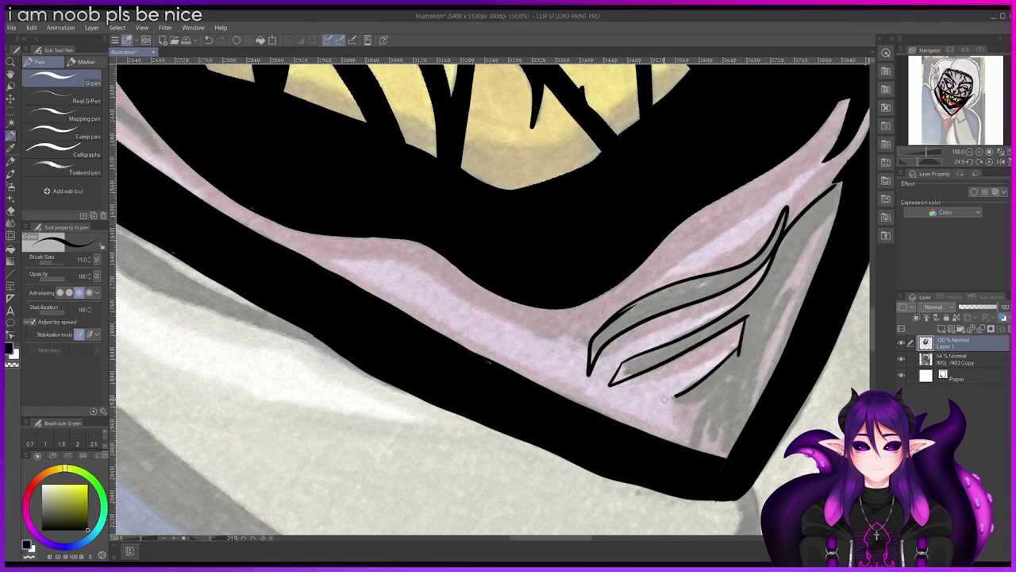
{"action": "key", "text": "ctrl+z"}
{"action": "left_click_drag", "start_coordinate": [713, 377], "coordinate": [686, 392]}
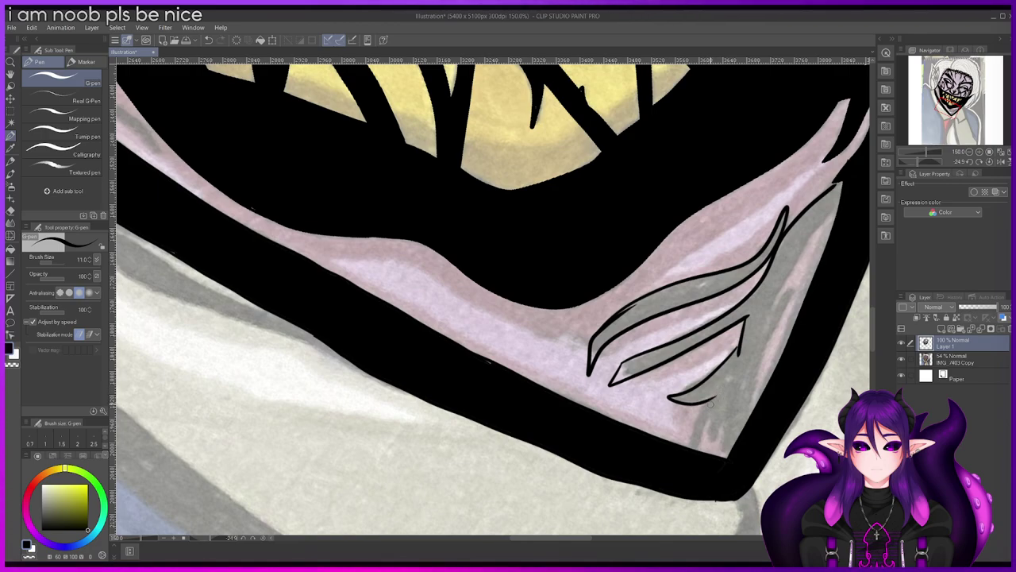
{"action": "left_click_drag", "start_coordinate": [688, 447], "coordinate": [698, 426]}
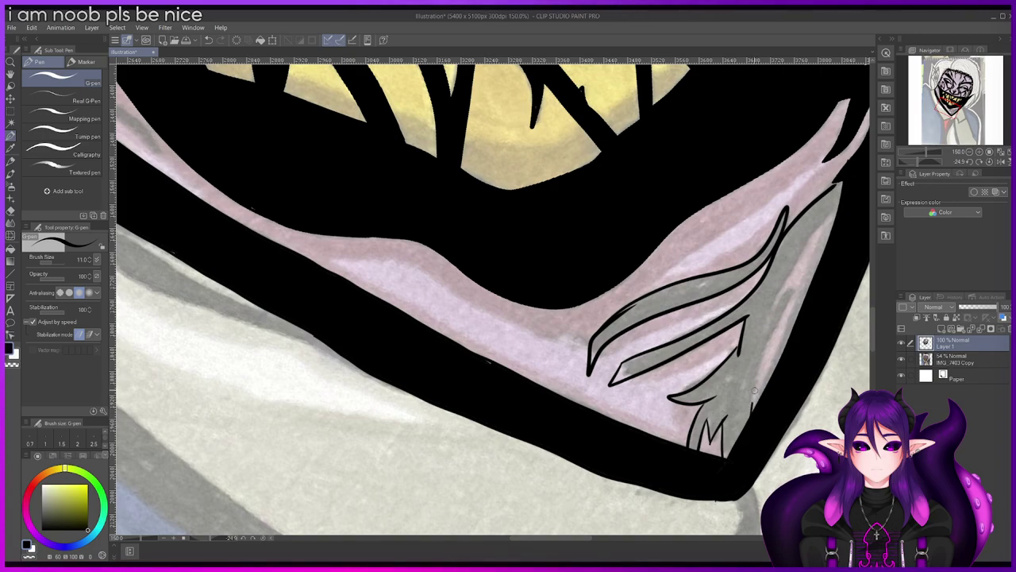
{"action": "left_click_drag", "start_coordinate": [804, 278], "coordinate": [767, 311]}
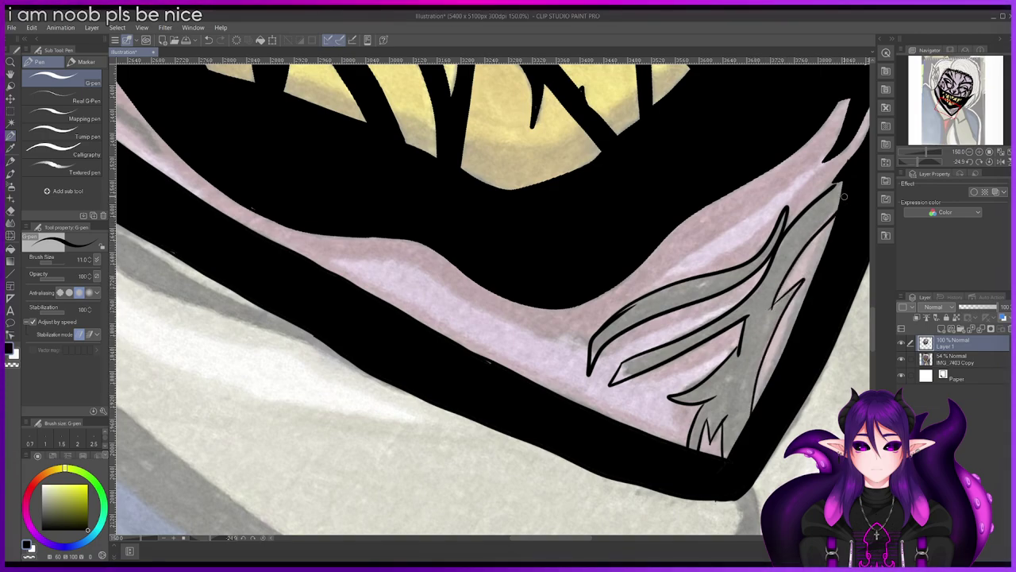
Step: Fill the outlined branching shadow and the separate curved strand on the chin with black
{"action": "scroll", "coordinate": [847, 197], "scroll_direction": "down", "scroll_amount": 3}
{"action": "scroll", "coordinate": [848, 208], "scroll_direction": "up", "scroll_amount": 3}
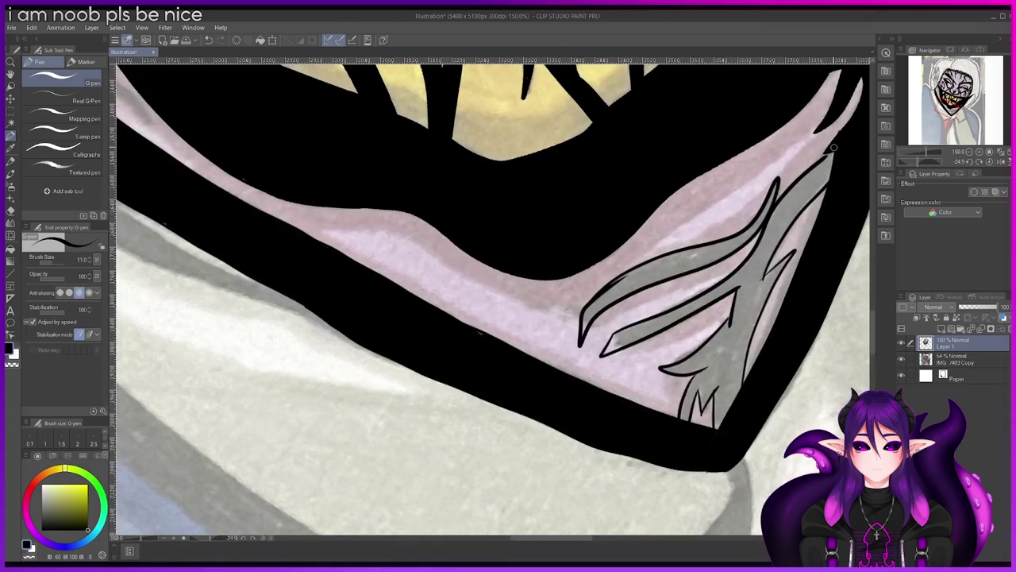
{"action": "scroll", "coordinate": [832, 147], "scroll_direction": "up", "scroll_amount": 1}
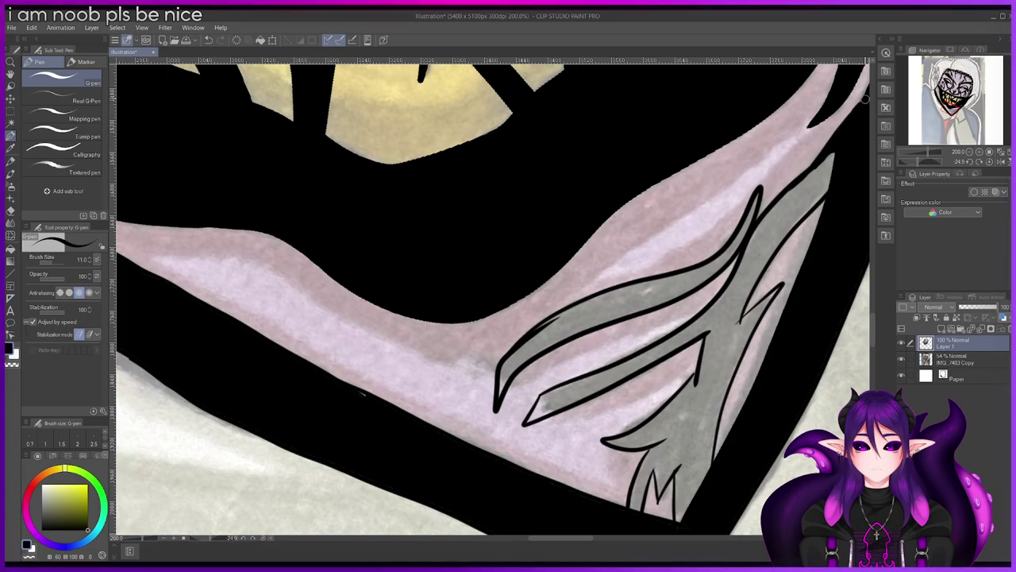
{"action": "scroll", "coordinate": [809, 205], "scroll_direction": "down", "scroll_amount": 1}
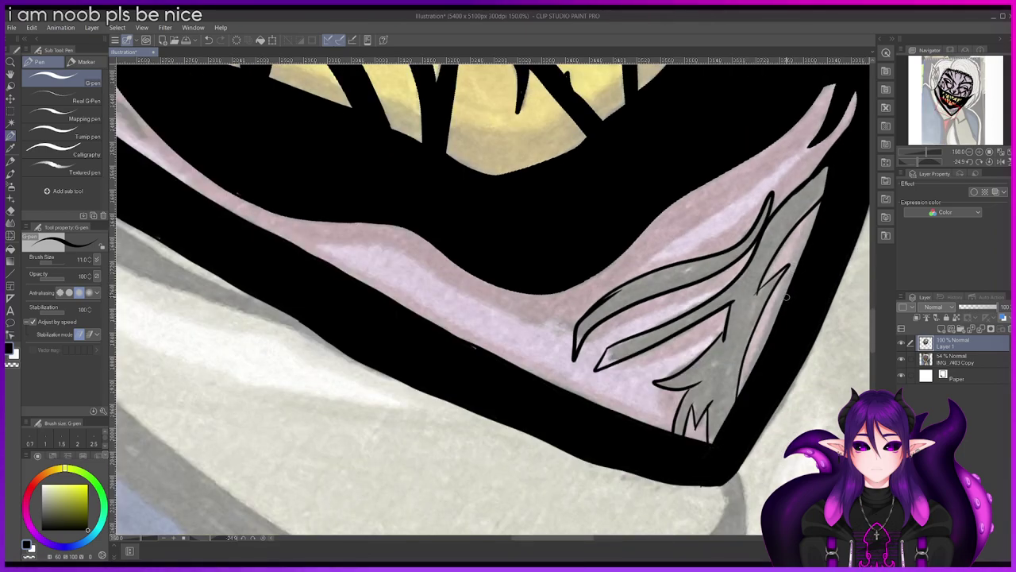
{"action": "key", "text": "g"}
{"action": "left_click", "coordinate": [750, 316]}
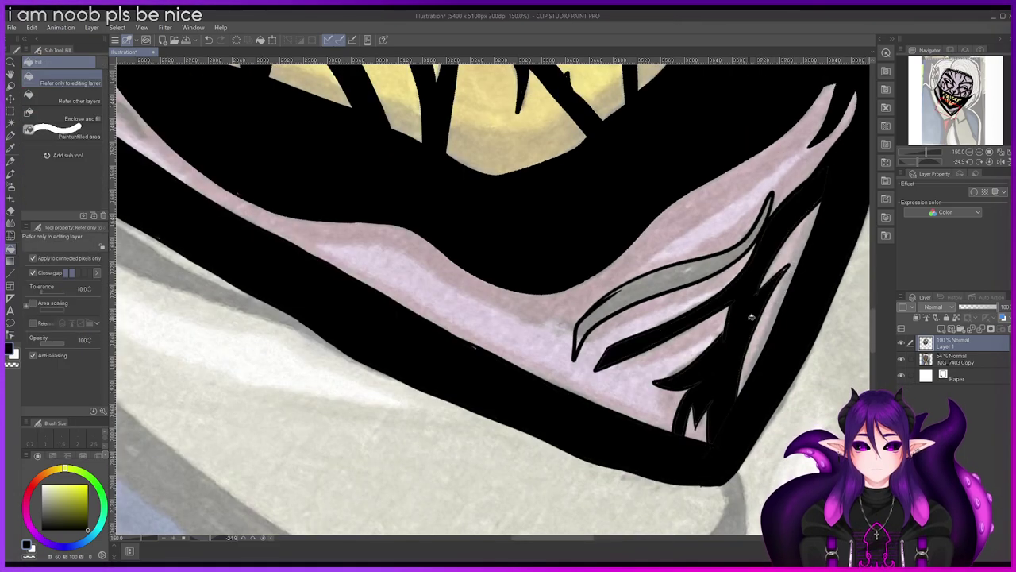
{"action": "scroll", "coordinate": [760, 312], "scroll_direction": "up", "scroll_amount": 1}
{"action": "left_click", "coordinate": [688, 274]}
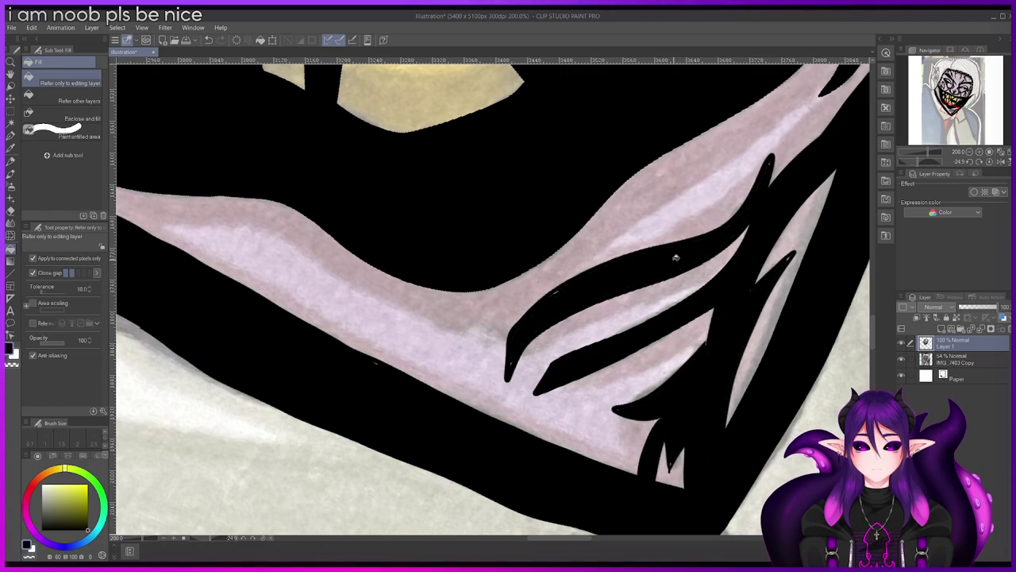
Step: Touch up the rough inner edge of the branching chin shadow between its spikes with the G-pen
{"action": "key", "text": "p"}
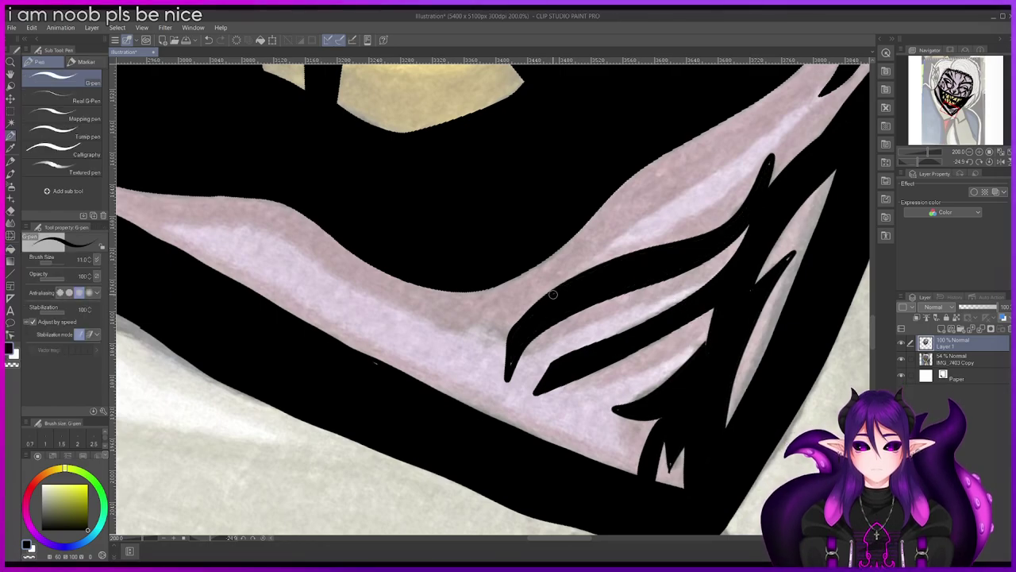
{"action": "scroll", "coordinate": [552, 295], "scroll_direction": "down", "scroll_amount": 1}
{"action": "scroll", "coordinate": [503, 365], "scroll_direction": "up", "scroll_amount": 3}
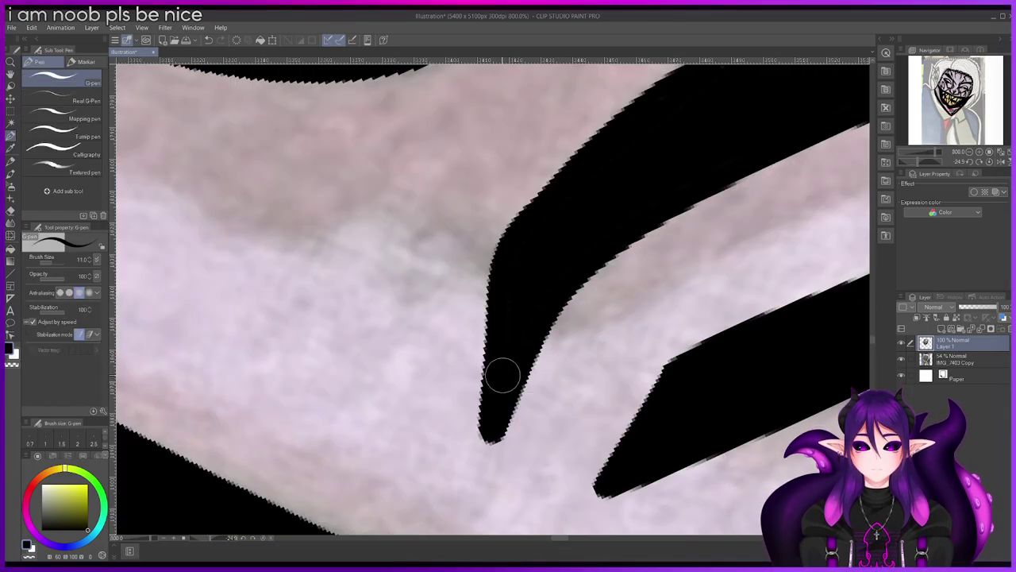
{"action": "scroll", "coordinate": [503, 370], "scroll_direction": "down", "scroll_amount": 3}
{"action": "scroll", "coordinate": [768, 278], "scroll_direction": "up", "scroll_amount": 3}
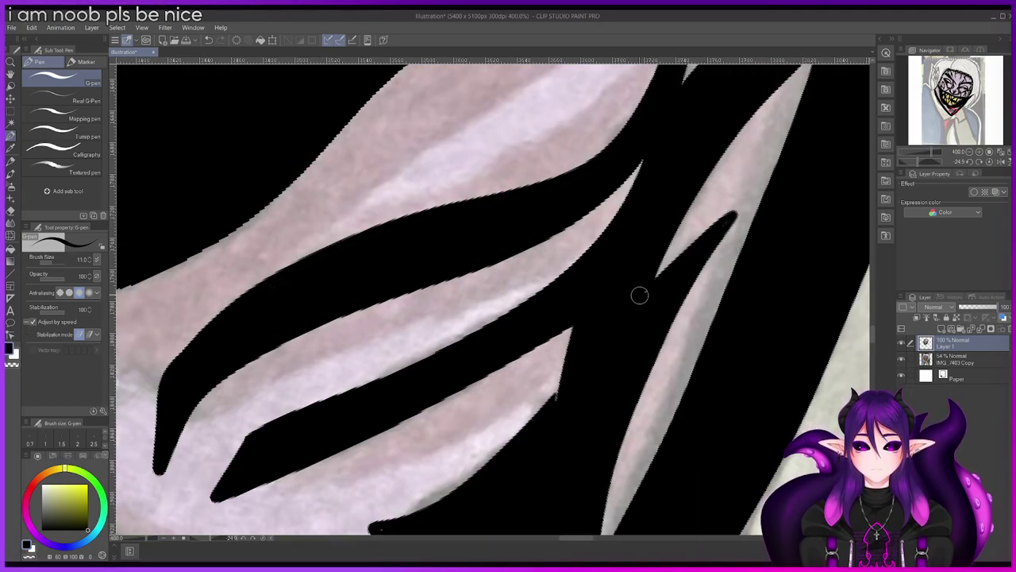
{"action": "left_click_drag", "start_coordinate": [561, 382], "coordinate": [567, 355]}
Step: Outline the long, narrow shadow running beside the jaw band on the pink cheek strip with the G-pen
{"action": "scroll", "coordinate": [590, 335], "scroll_direction": "down", "scroll_amount": 5}
{"action": "scroll", "coordinate": [590, 335], "scroll_direction": "down", "scroll_amount": 3}
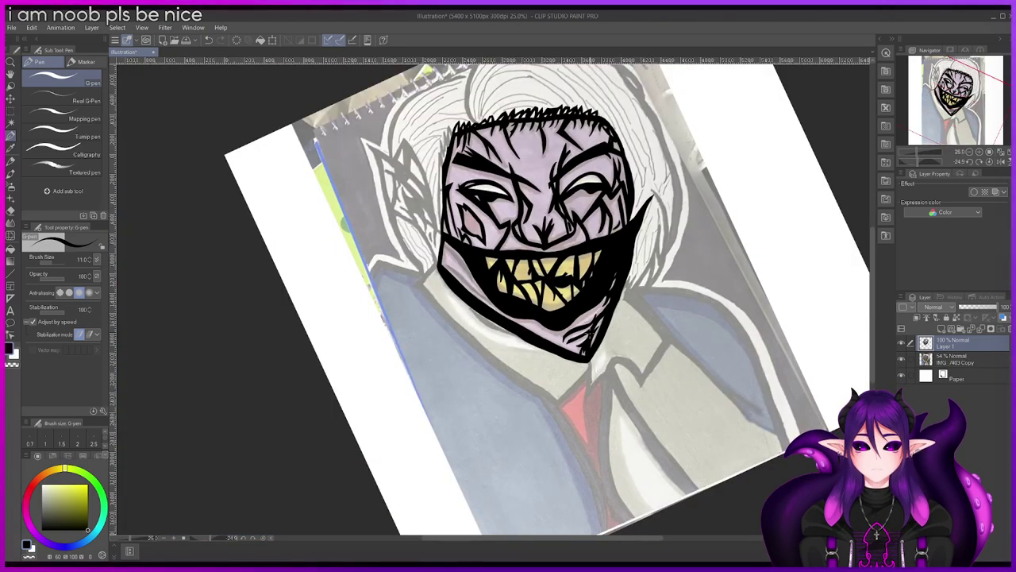
{"action": "scroll", "coordinate": [551, 230], "scroll_direction": "up", "scroll_amount": 6}
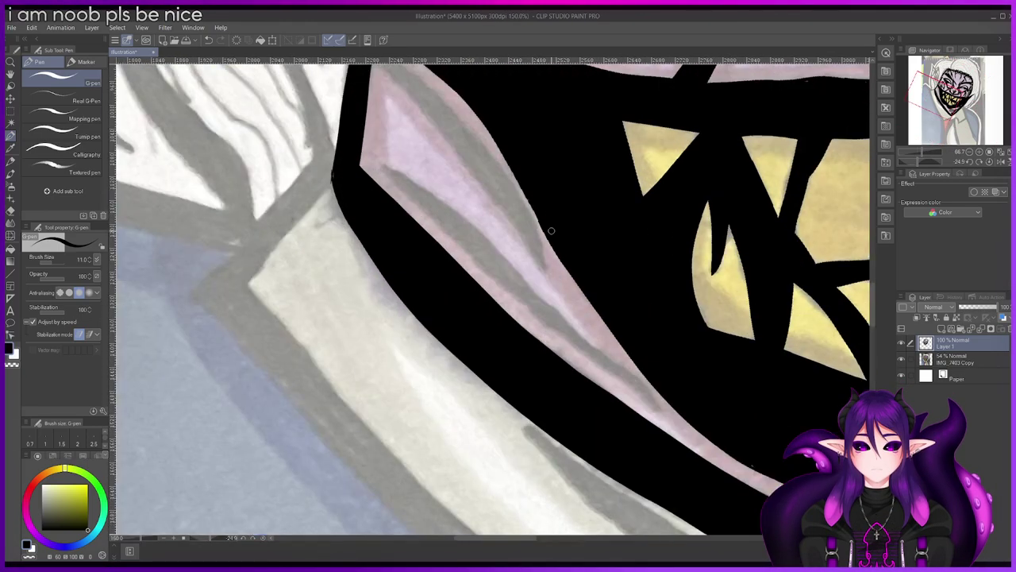
{"action": "scroll", "coordinate": [551, 231], "scroll_direction": "up", "scroll_amount": 1}
{"action": "mouse_move", "coordinate": [324, 143]}
{"action": "left_mouse_down"}
{"action": "mouse_move", "coordinate": [389, 174]}
{"action": "mouse_move", "coordinate": [467, 237]}
{"action": "mouse_move", "coordinate": [524, 313]}
{"action": "mouse_move", "coordinate": [683, 449]}
{"action": "mouse_move", "coordinate": [698, 481]}
{"action": "mouse_move", "coordinate": [659, 438]}
{"action": "left_mouse_up"}
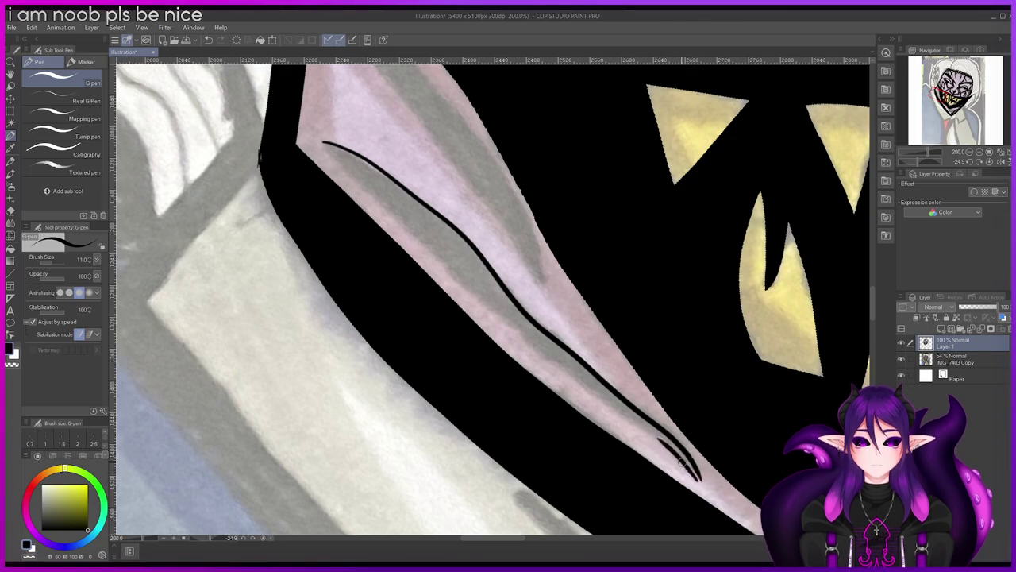
{"action": "scroll", "coordinate": [671, 451], "scroll_direction": "down", "scroll_amount": 3}
{"action": "scroll", "coordinate": [642, 430], "scroll_direction": "up", "scroll_amount": 2}
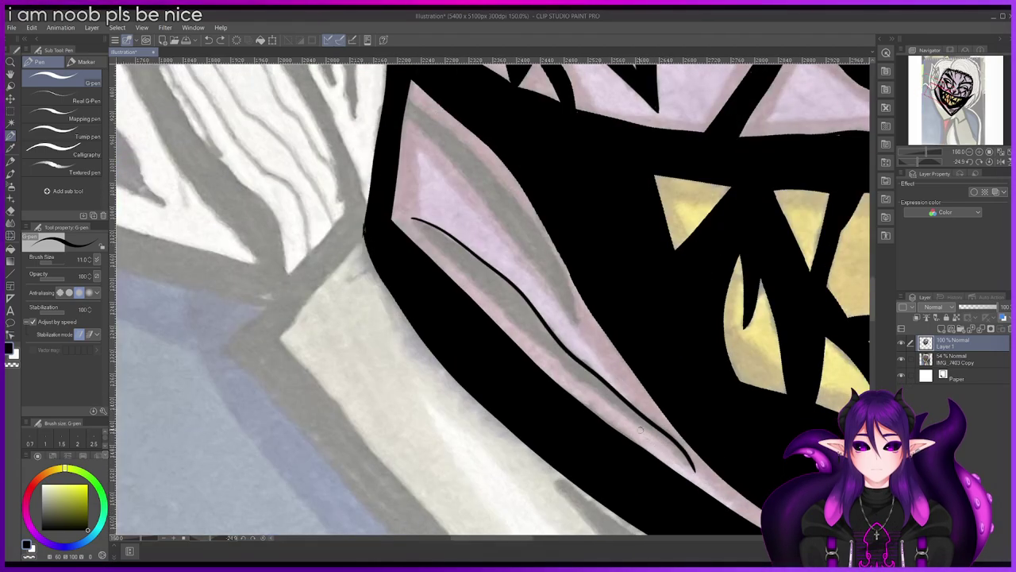
{"action": "left_click_drag", "start_coordinate": [670, 447], "coordinate": [691, 468]}
{"action": "scroll", "coordinate": [681, 467], "scroll_direction": "up", "scroll_amount": 1}
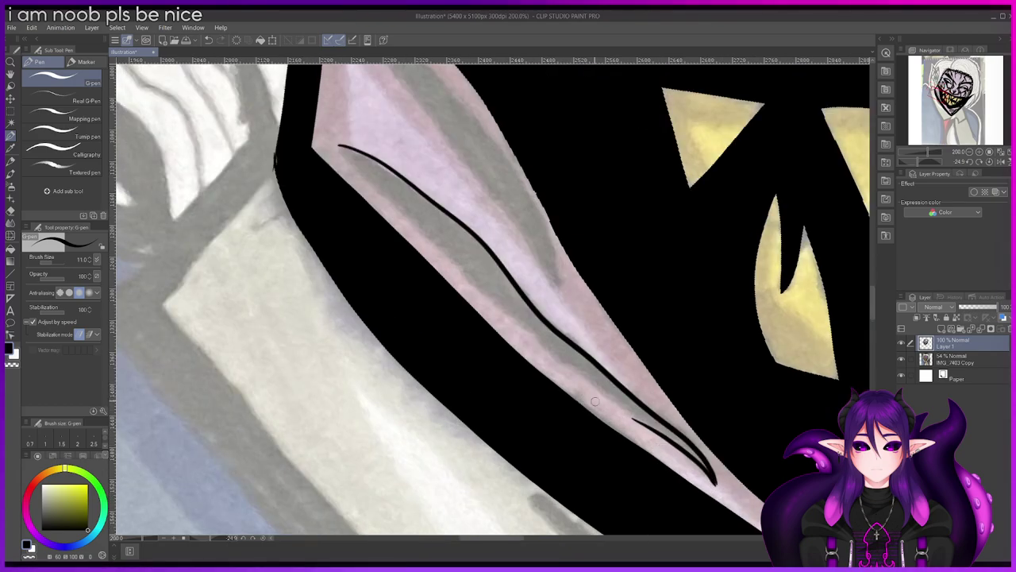
{"action": "left_click_drag", "start_coordinate": [532, 332], "coordinate": [635, 422]}
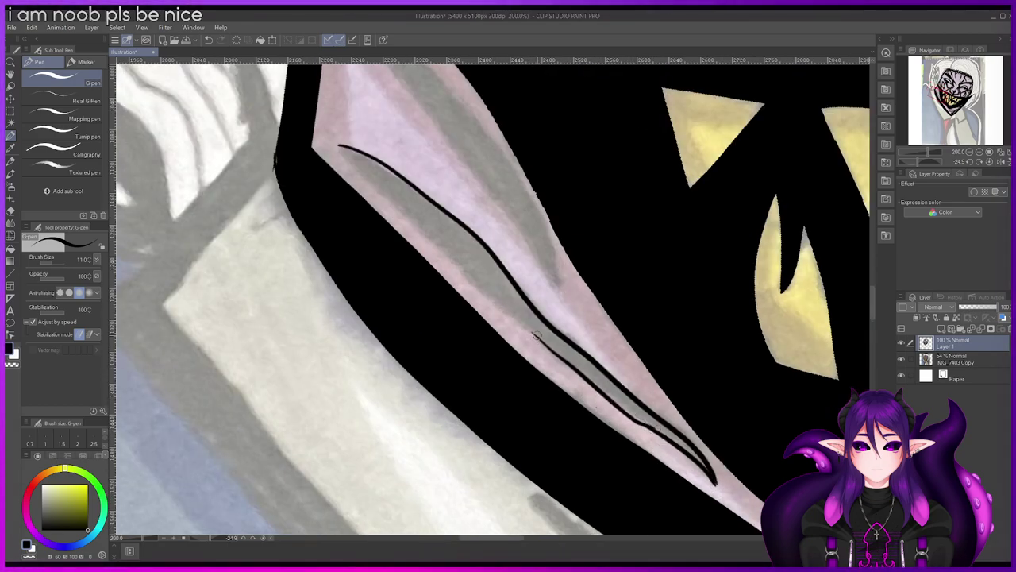
{"action": "left_click_drag", "start_coordinate": [513, 314], "coordinate": [338, 147]}
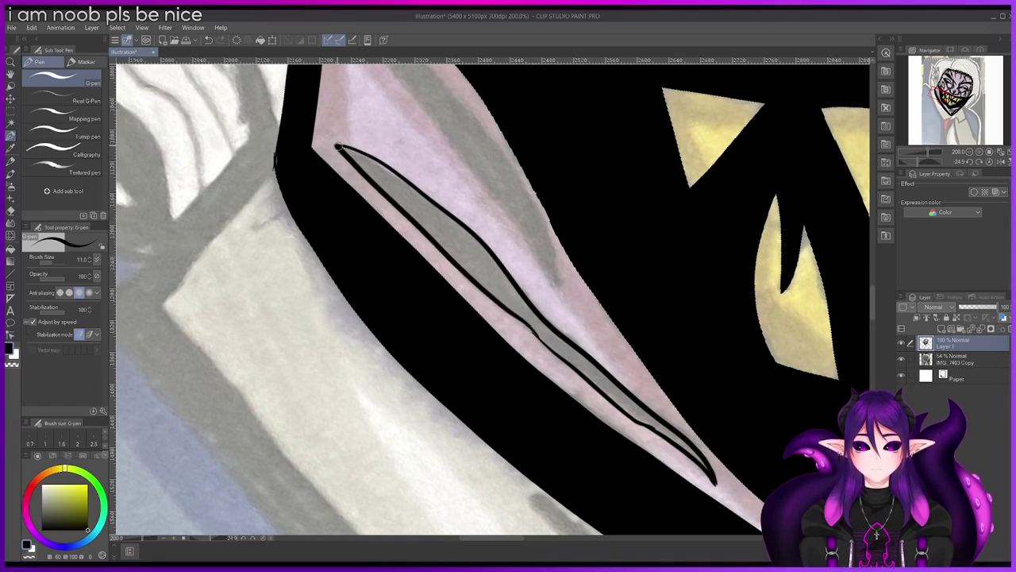
Step: Outline the tapered shadow strand along the mouth side of the same cheek strip, up to the face edge
{"action": "left_click_drag", "start_coordinate": [430, 109], "coordinate": [559, 289]}
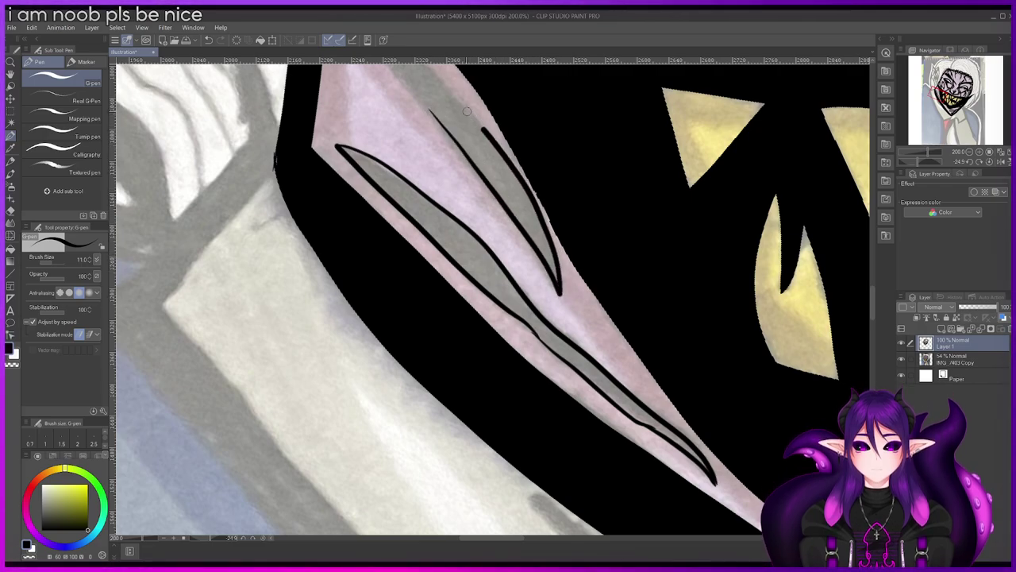
{"action": "scroll", "coordinate": [377, 237], "scroll_direction": "up", "scroll_amount": 5}
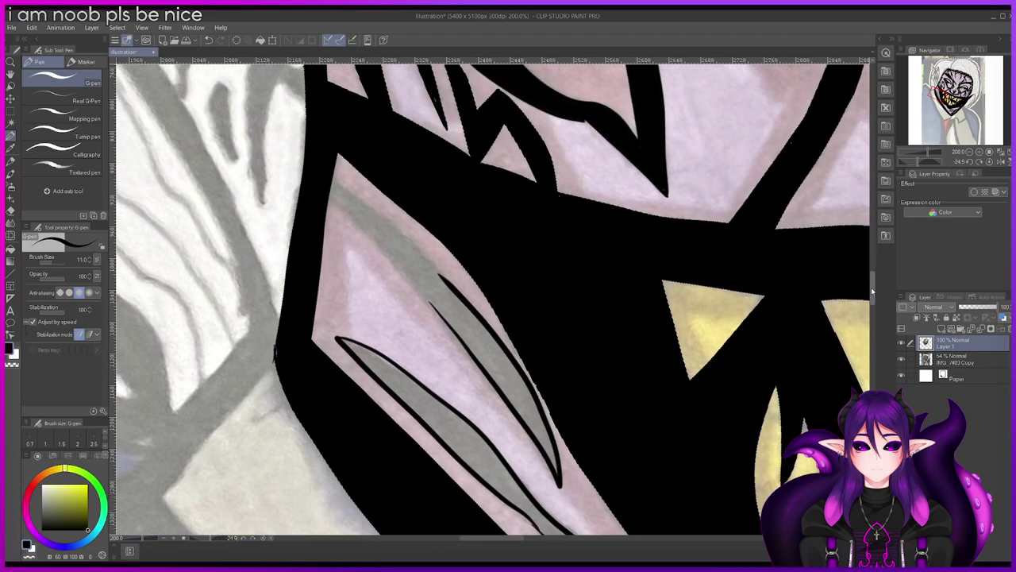
{"action": "mouse_move", "coordinate": [326, 208]}
{"action": "left_mouse_down"}
{"action": "mouse_move", "coordinate": [443, 332]}
{"action": "mouse_move", "coordinate": [357, 212]}
{"action": "mouse_move", "coordinate": [437, 292]}
{"action": "left_mouse_up"}
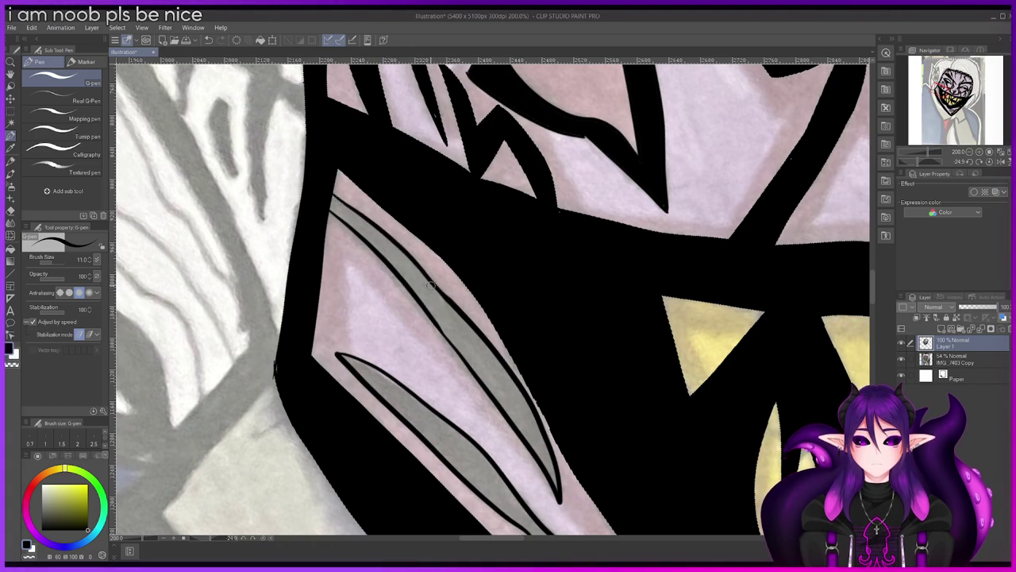
Step: Fill both outlined shadow strands on the cheek strip with black
{"action": "scroll", "coordinate": [438, 289], "scroll_direction": "down", "scroll_amount": 4}
{"action": "scroll", "coordinate": [438, 289], "scroll_direction": "up", "scroll_amount": 2}
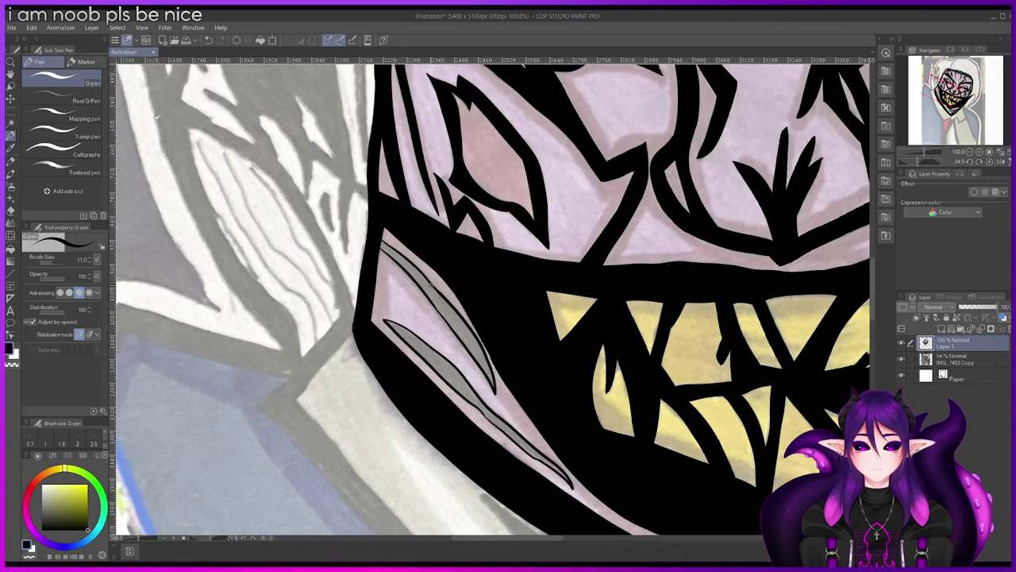
{"action": "key", "text": "g"}
{"action": "key", "text": "g"}
{"action": "left_click", "coordinate": [449, 317]}
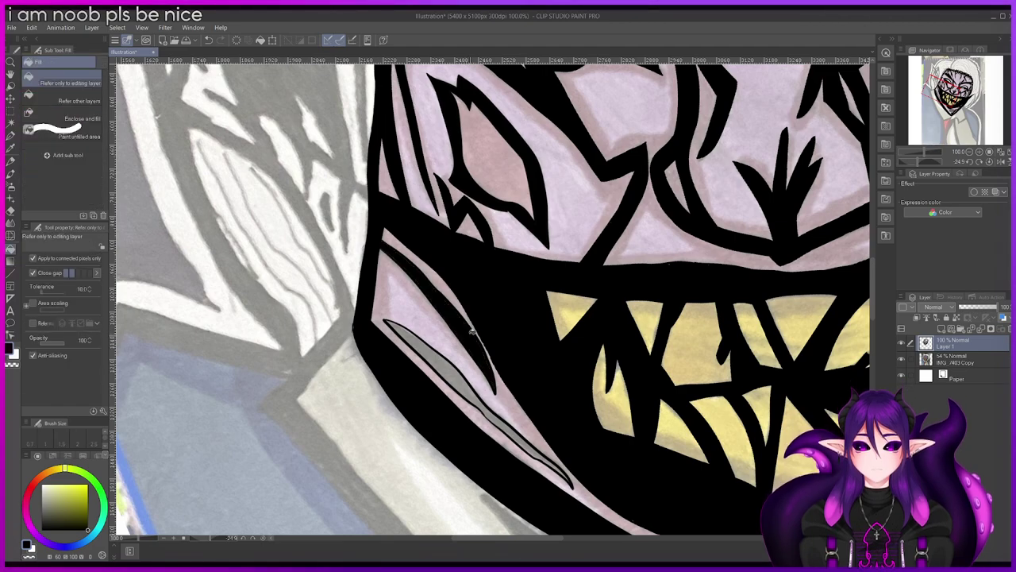
{"action": "left_click", "coordinate": [459, 364]}
Step: Toggle the faded photo layer's visibility to compare the whole inked face with and without the reference
{"action": "scroll", "coordinate": [459, 363], "scroll_direction": "down", "scroll_amount": 3}
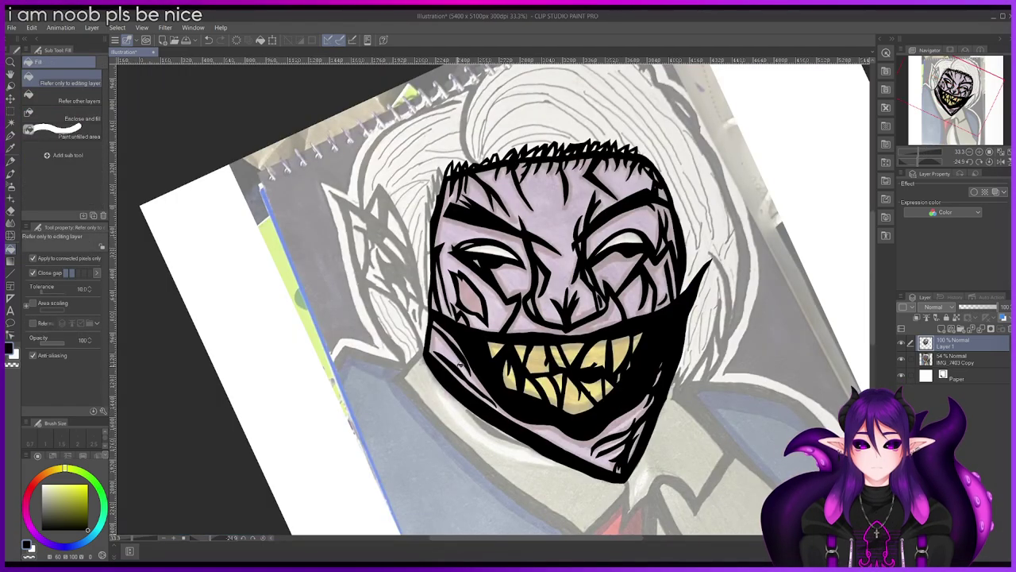
{"action": "left_click", "coordinate": [901, 359]}
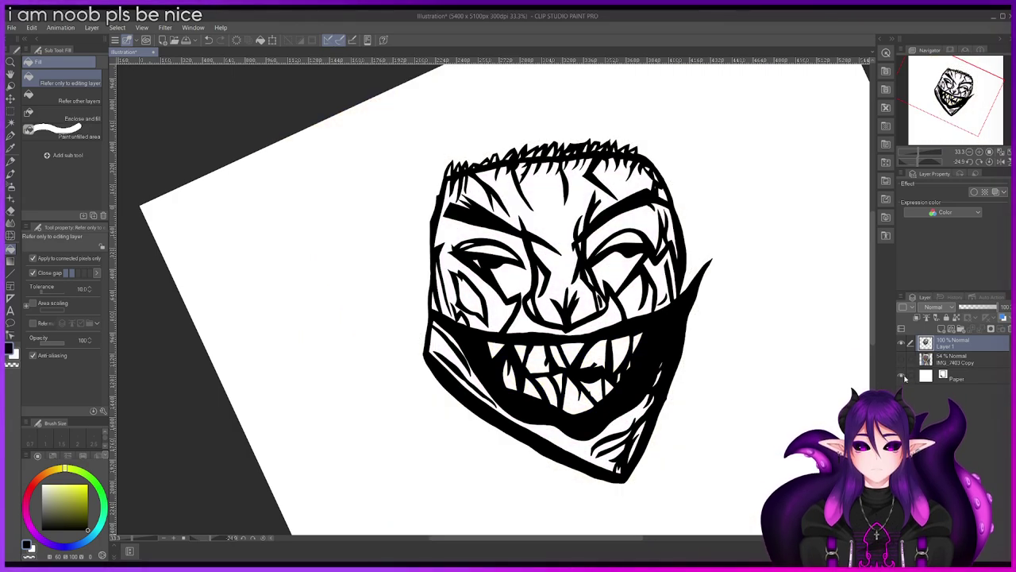
{"action": "key", "text": "ctrl+minus"}
{"action": "key", "text": "ctrl+minus"}
{"action": "key", "text": "ctrl+minus"}
{"action": "key", "text": "ctrl+minus"}
{"action": "key", "text": "ctrl+minus"}
{"action": "key", "text": "ctrl+plus"}
{"action": "key", "text": "ctrl+plus"}
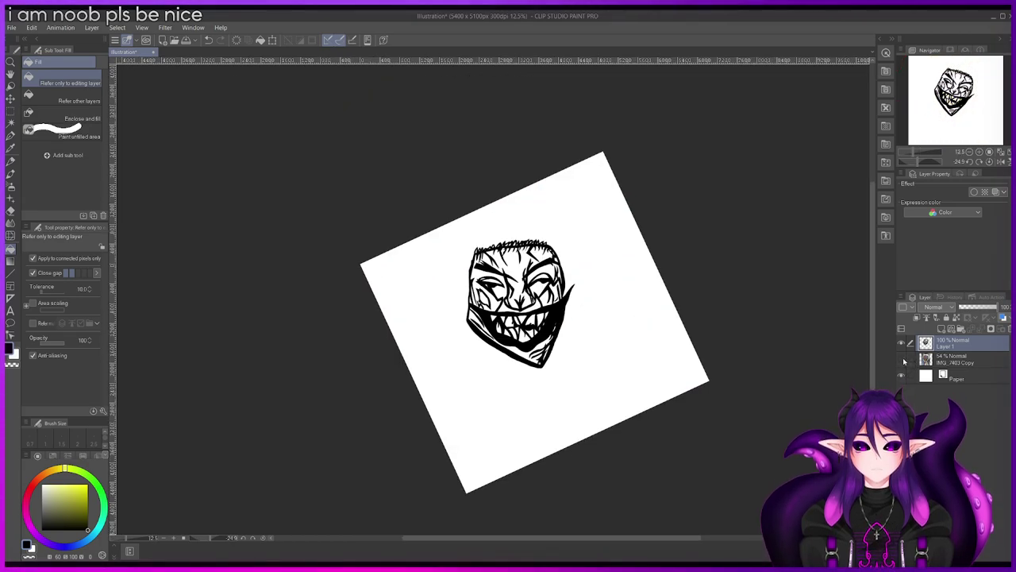
{"action": "left_click", "coordinate": [902, 360]}
{"action": "left_click", "coordinate": [901, 359]}
{"action": "left_click", "coordinate": [901, 360]}
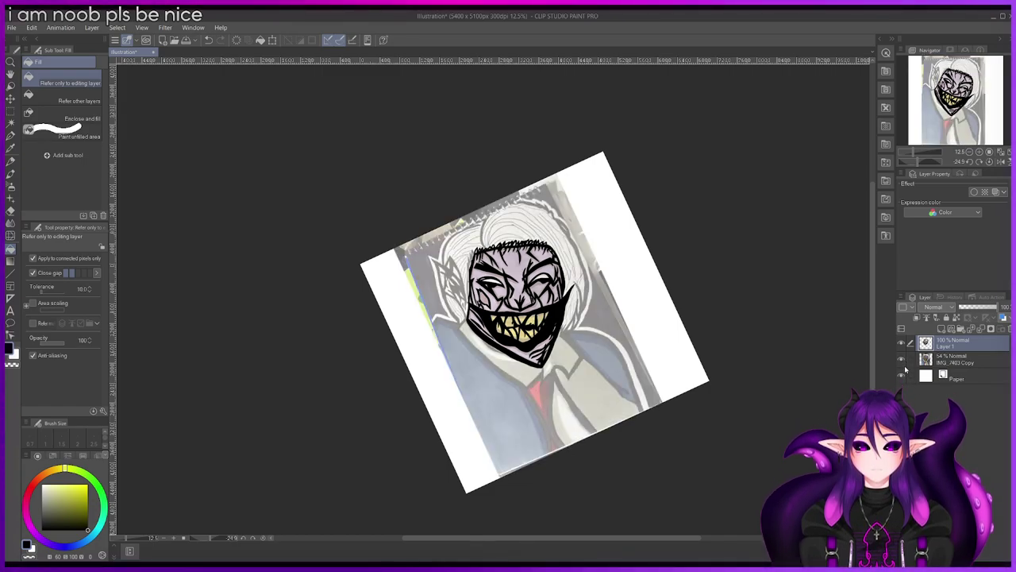
{"action": "left_click", "coordinate": [902, 360]}
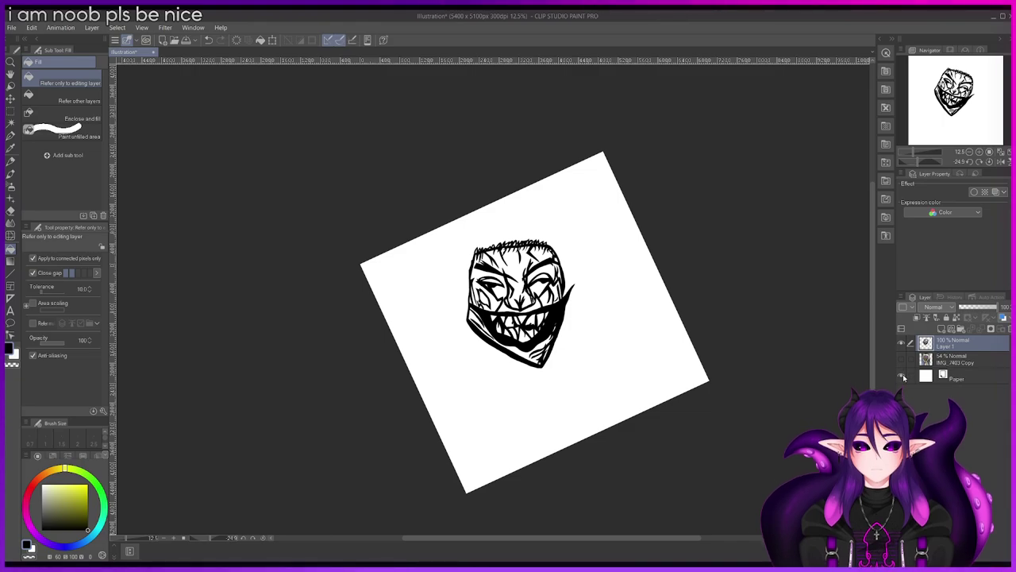
Step: Examine the eyes, nose, teeth and overall face shape of the line art with the photo hidden
{"action": "key", "text": "ctrl+plus"}
{"action": "key", "text": "ctrl+plus"}
{"action": "key", "text": "ctrl+plus"}
{"action": "key", "text": "ctrl+plus"}
{"action": "key", "text": "ctrl+plus"}
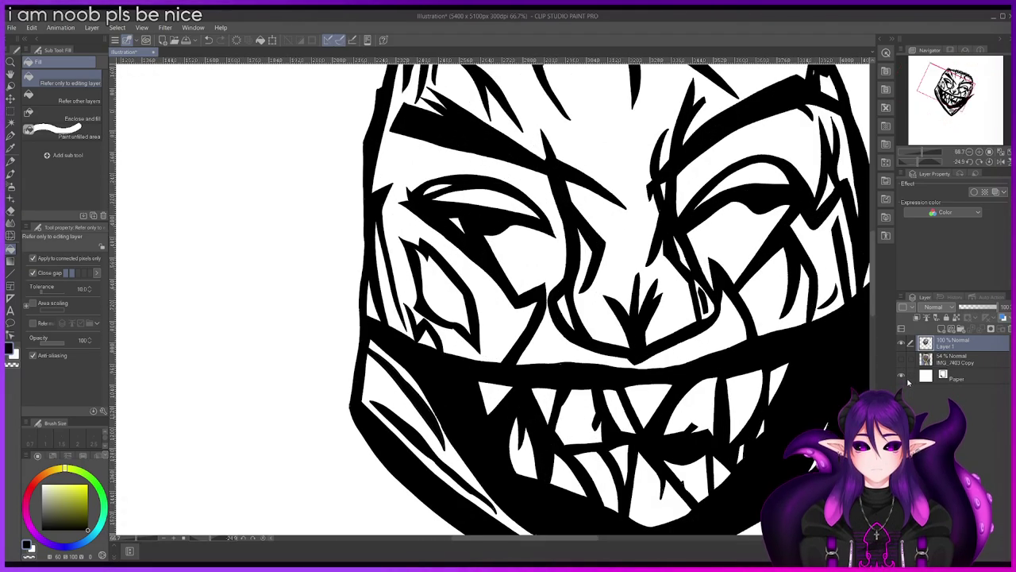
{"action": "key", "text": "ctrl+minus"}
{"action": "key", "text": "ctrl+plus"}
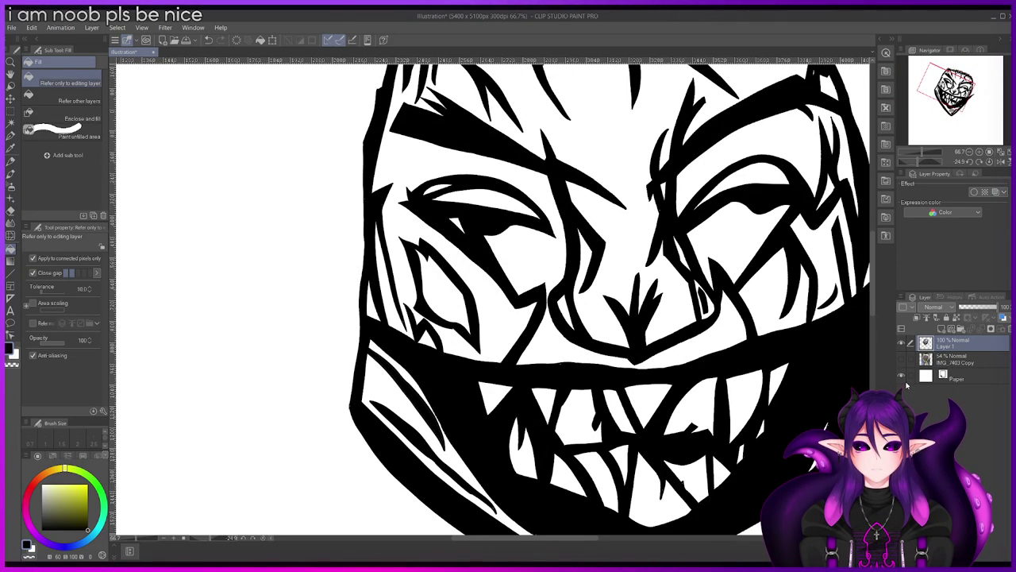
{"action": "key", "text": "ctrl+minus"}
{"action": "key", "text": "ctrl+minus"}
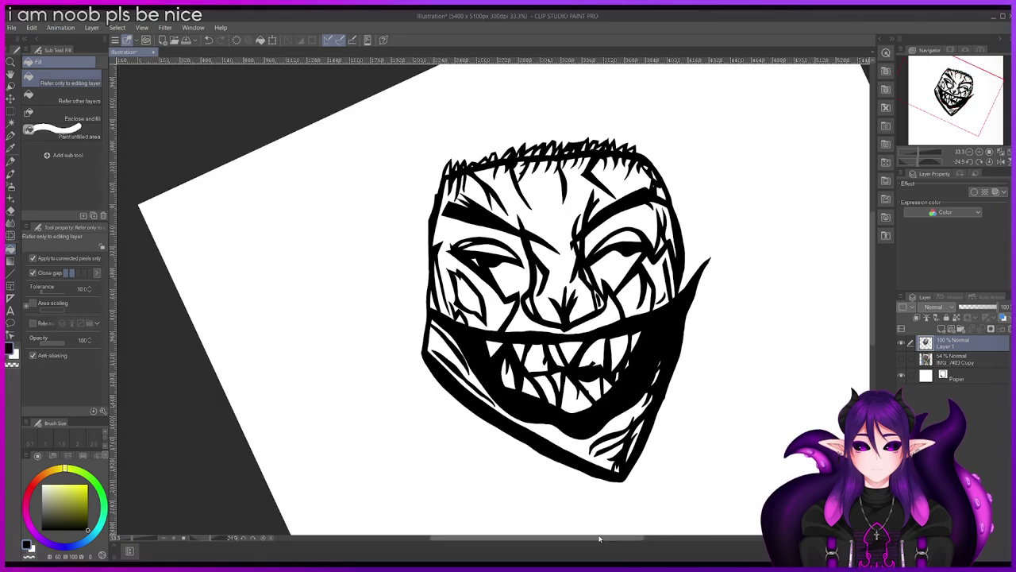
{"action": "left_click_drag", "start_coordinate": [611, 541], "coordinate": [631, 531]}
Step: Toggle the ink layer and the photo layer in turn to check the inked lines against the original drawing
{"action": "left_click", "coordinate": [902, 358]}
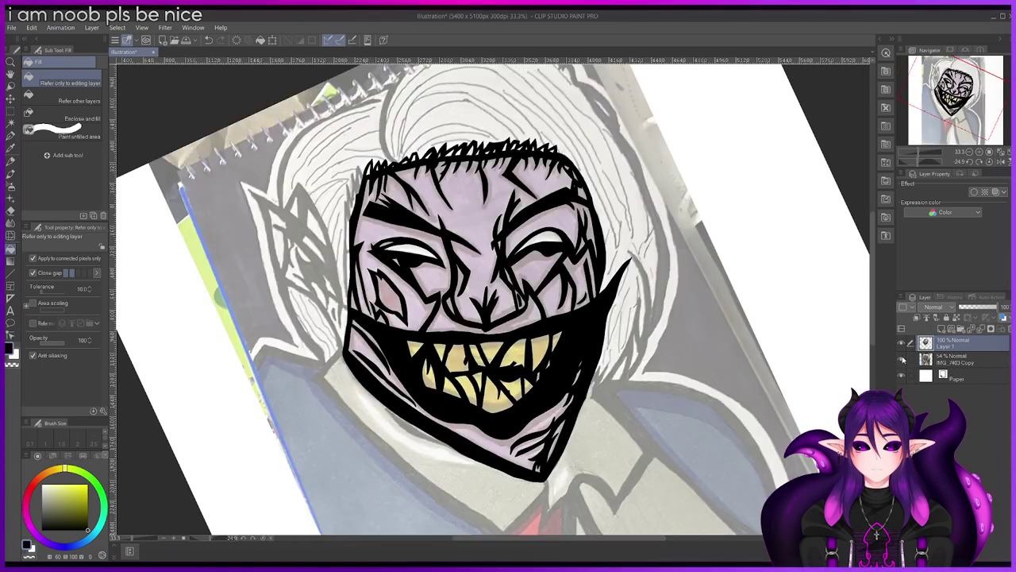
{"action": "left_click", "coordinate": [901, 342]}
{"action": "left_click", "coordinate": [901, 343]}
{"action": "left_click", "coordinate": [902, 358]}
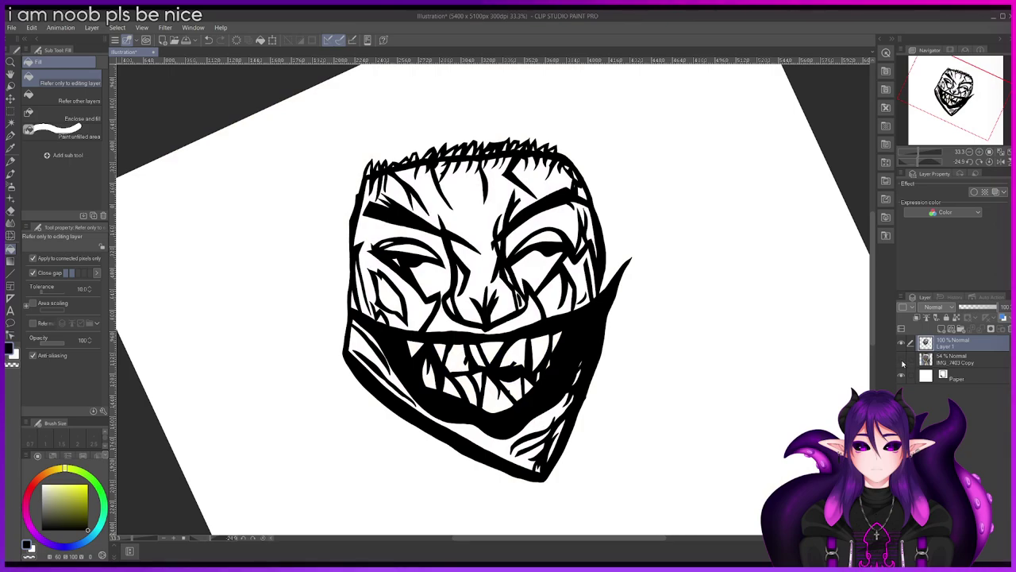
{"action": "left_click", "coordinate": [901, 358]}
{"action": "key", "text": "ctrl+plus"}
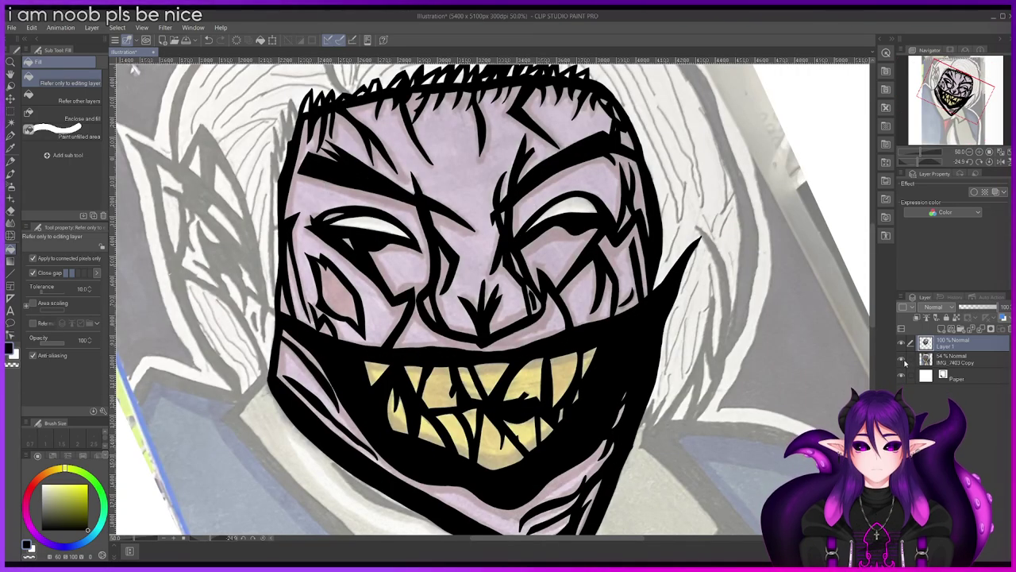
{"action": "key", "text": "ctrl+minus"}
{"action": "key", "text": "ctrl+minus"}
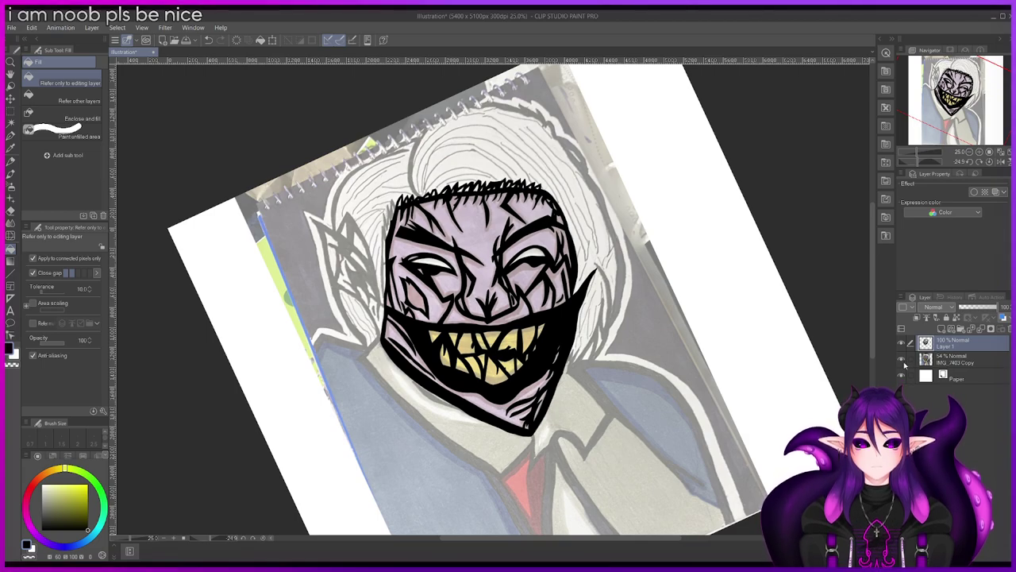
Step: Hide the faded photo layer and review the line art on the blank paper at several sizes
{"action": "left_click", "coordinate": [902, 360]}
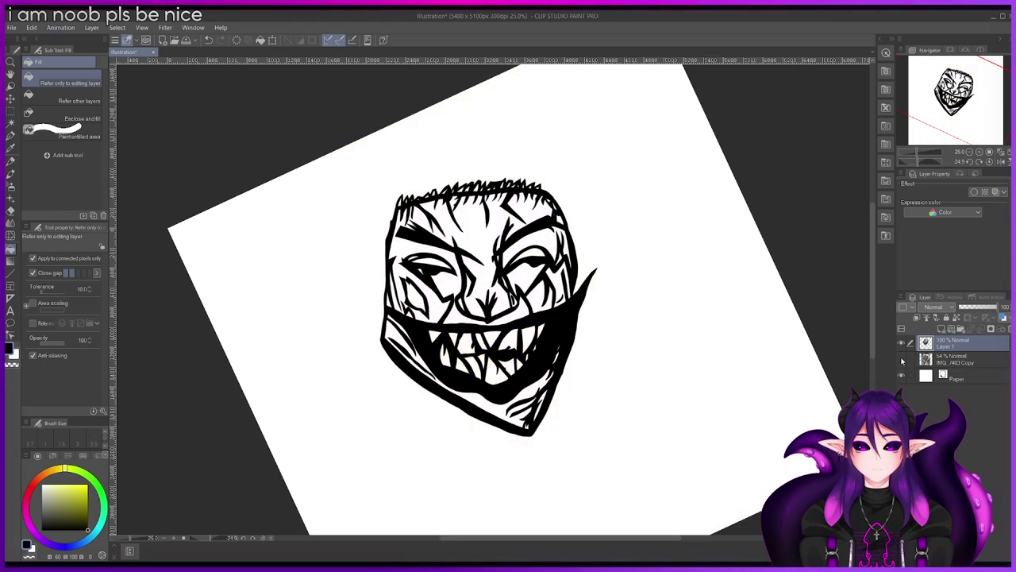
{"action": "key", "text": "ctrl+minus"}
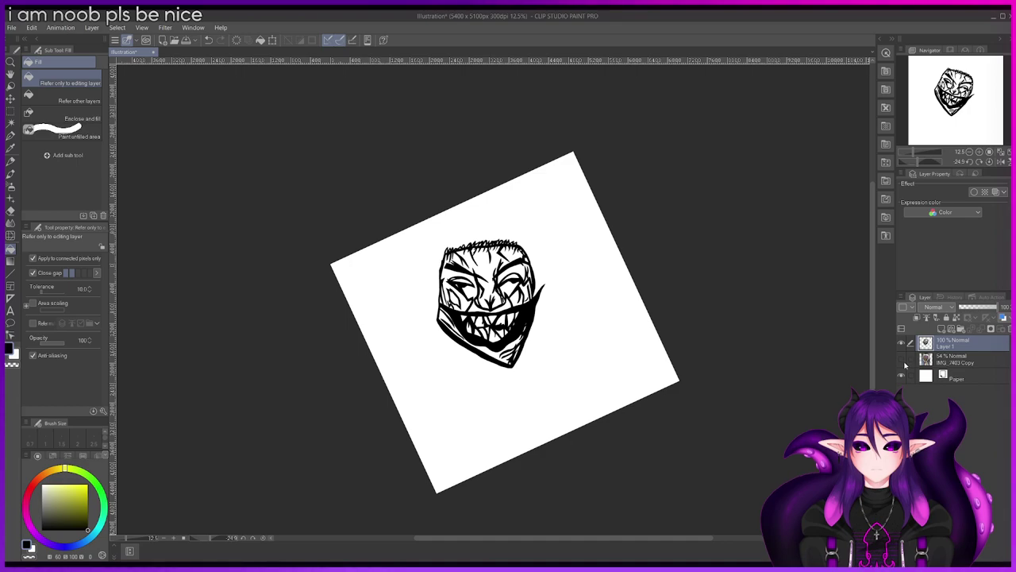
{"action": "key", "text": "ctrl+plus"}
{"action": "key", "text": "ctrl+minus"}
{"action": "key", "text": "ctrl+minus"}
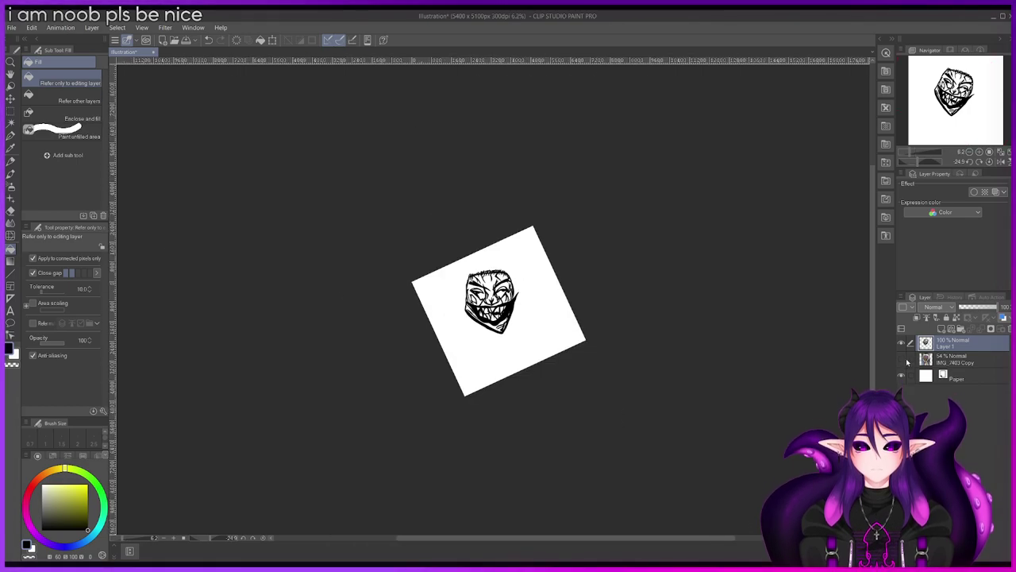
{"action": "key", "text": "ctrl+plus"}
{"action": "key", "text": "ctrl+plus"}
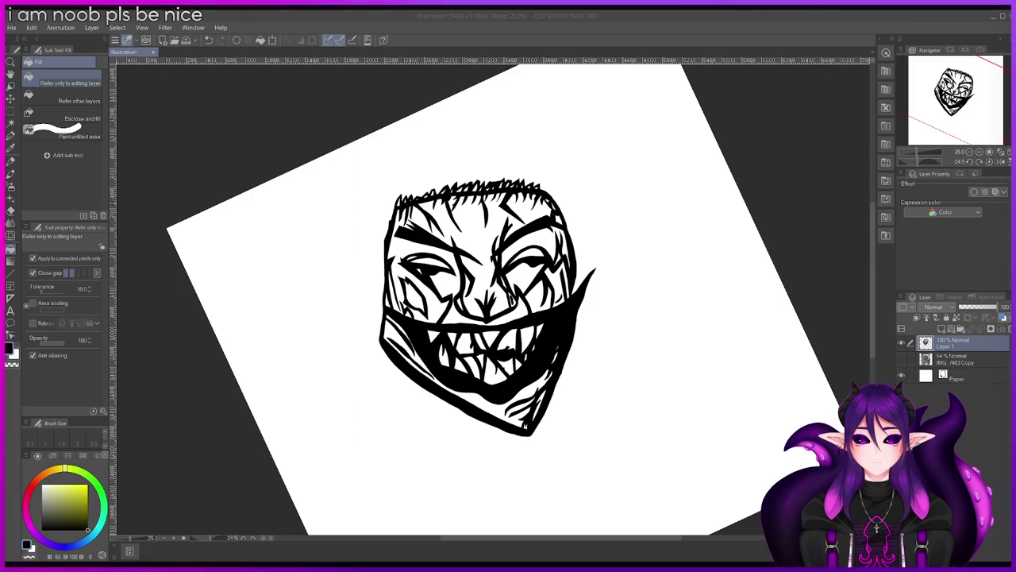
{"action": "key", "text": "alt+Tab"}
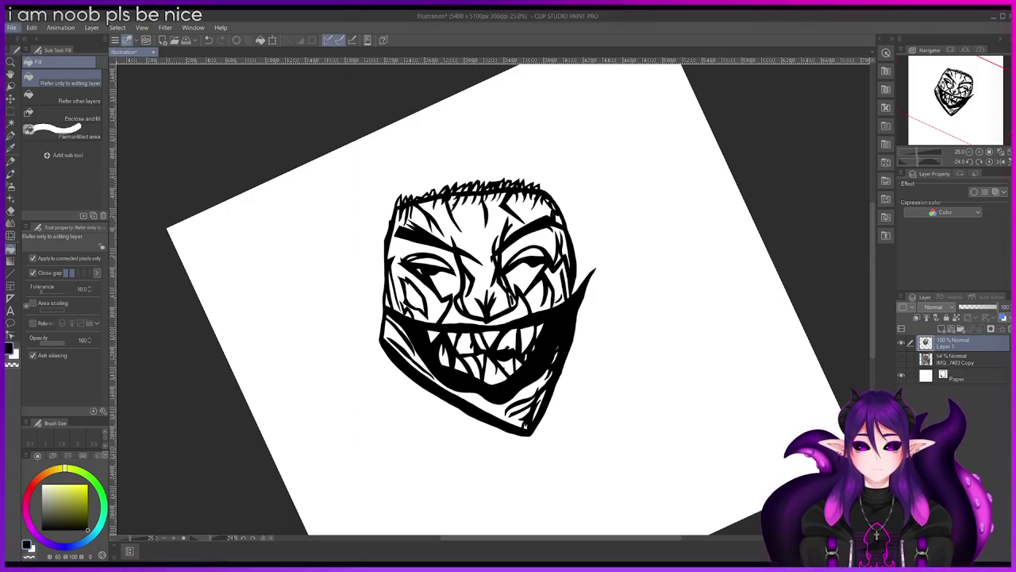
{"action": "key", "text": "alt+Tab"}
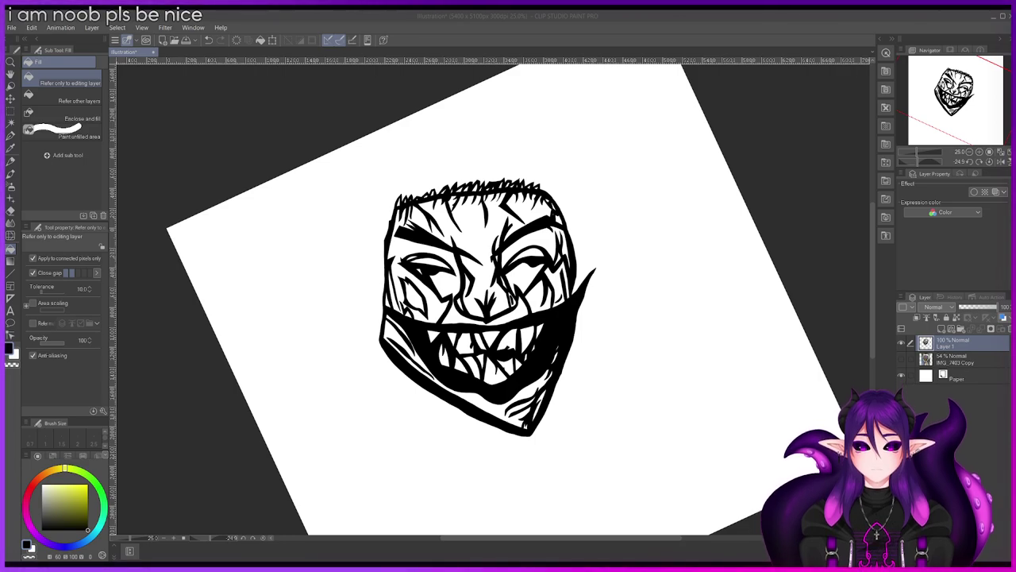